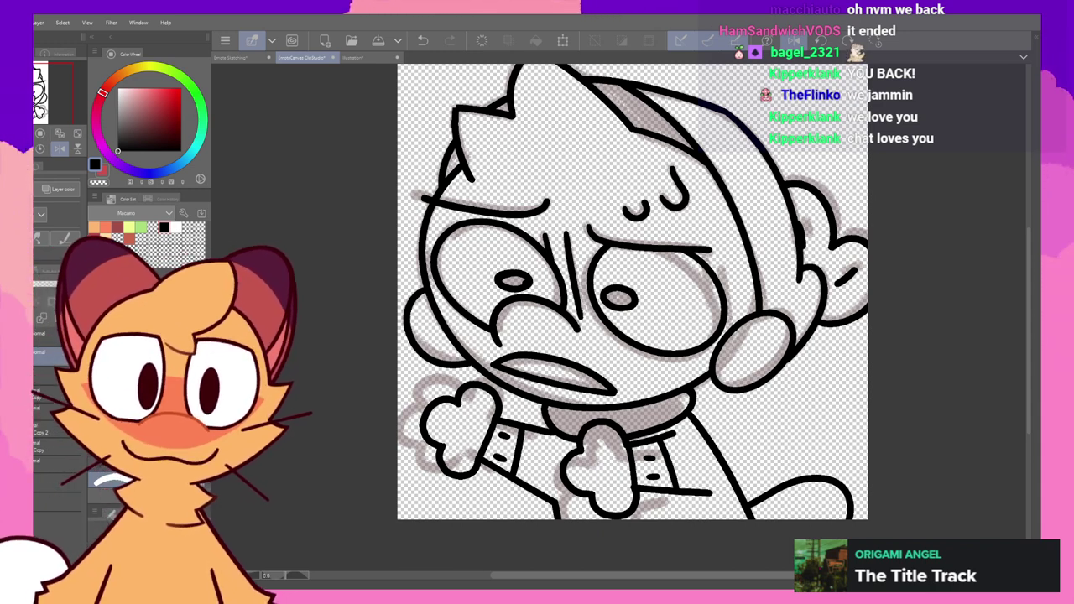
- Flip the canvas horizontally and clean up the short vector stroke at the mouth's pointed corner
click(794, 41)
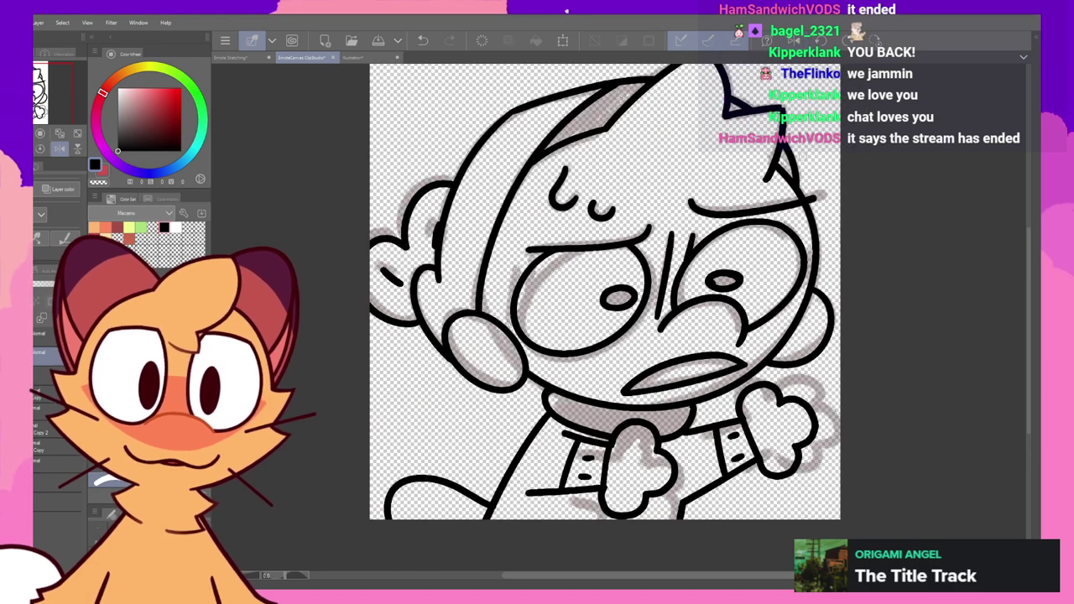
mouse_move(804, 255)
mouse_down()
mouse_move(775, 302)
mouse_move(801, 253)
mouse_move(796, 223)
mouse_up()
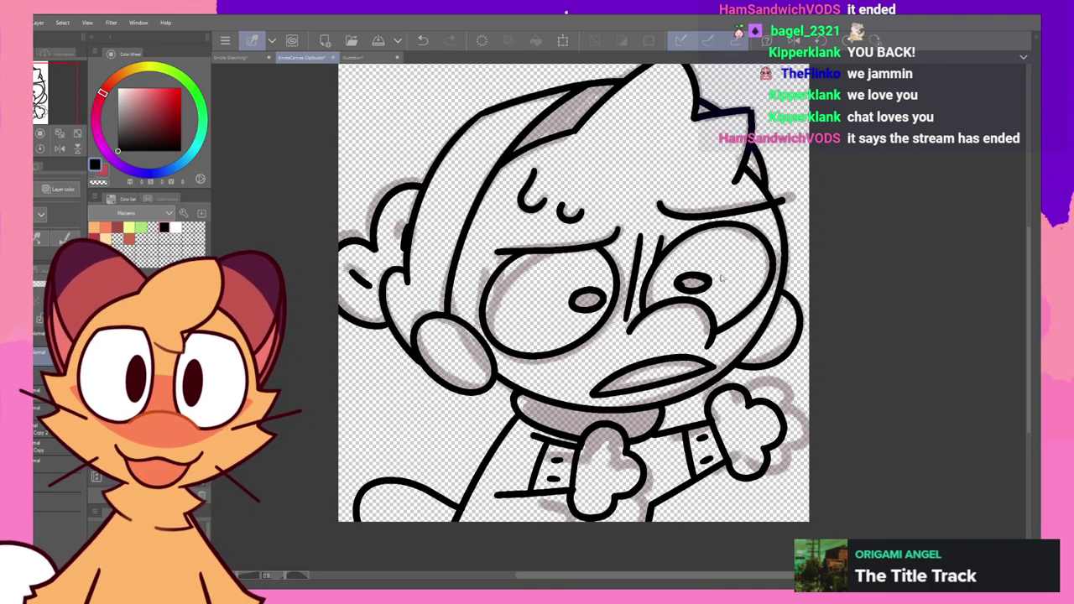
click(713, 368)
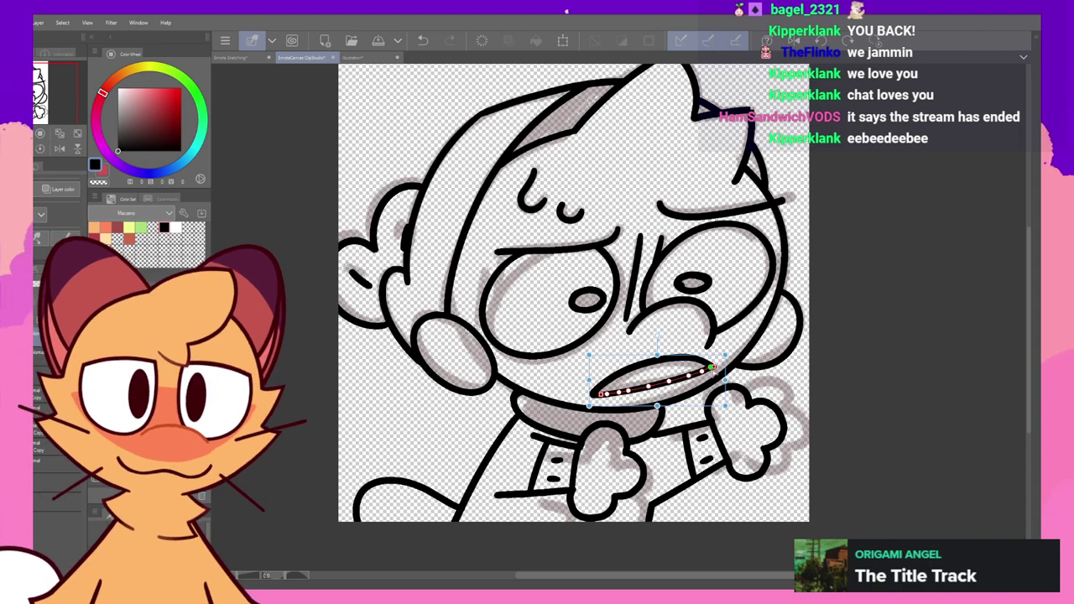
key(Escape)
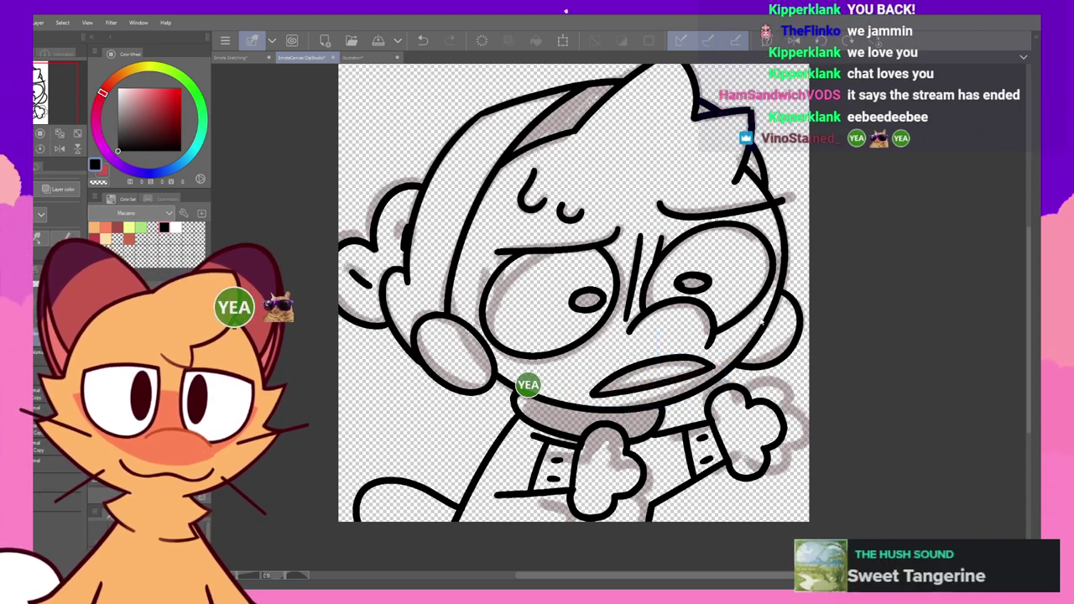
scroll(724, 314, up, 3)
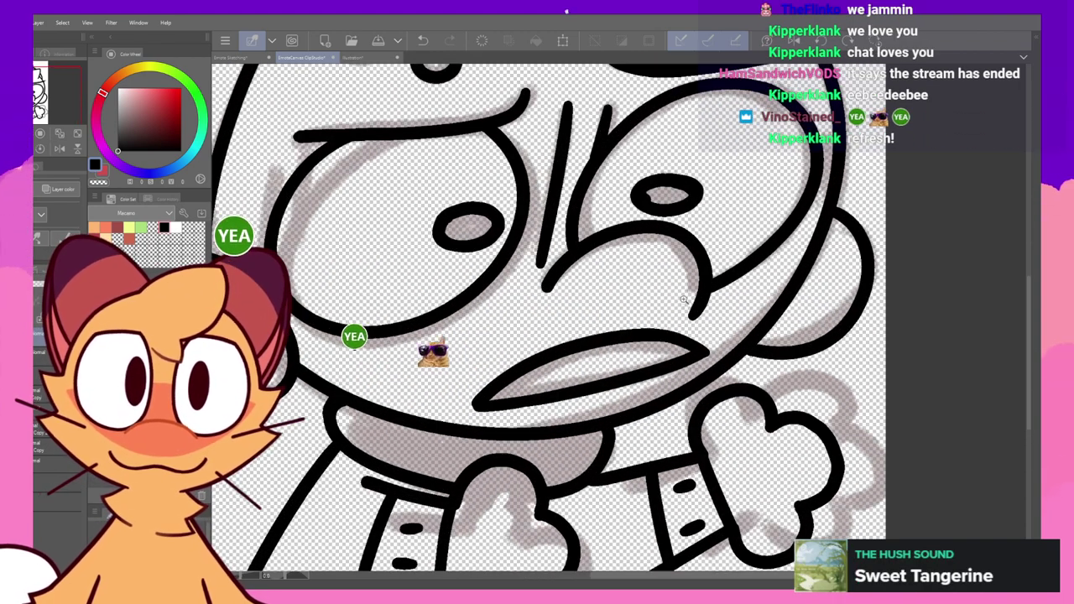
drag(725, 314, 694, 260)
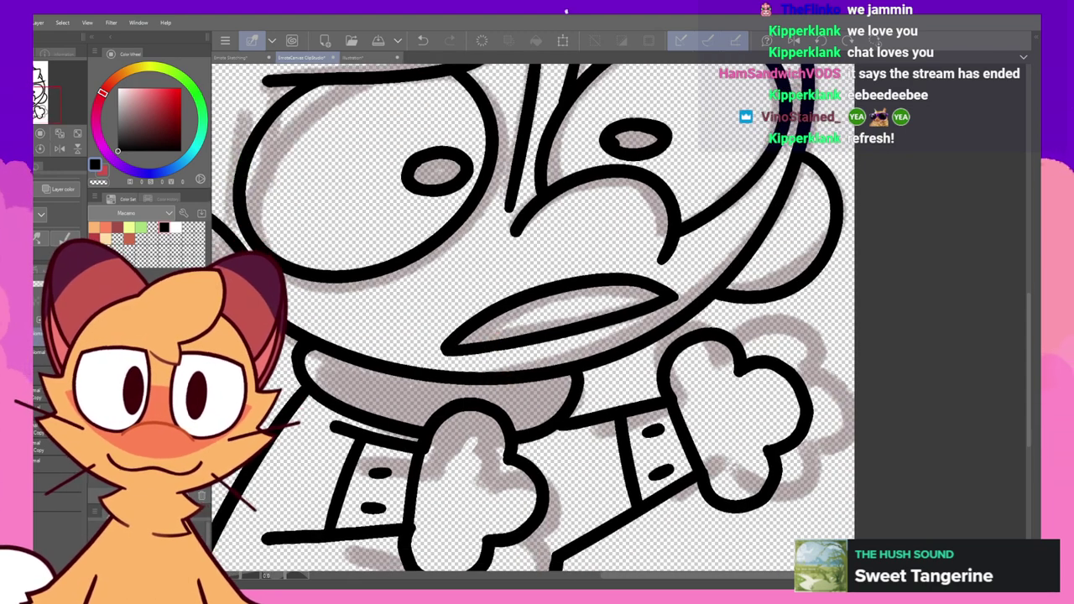
click(676, 293)
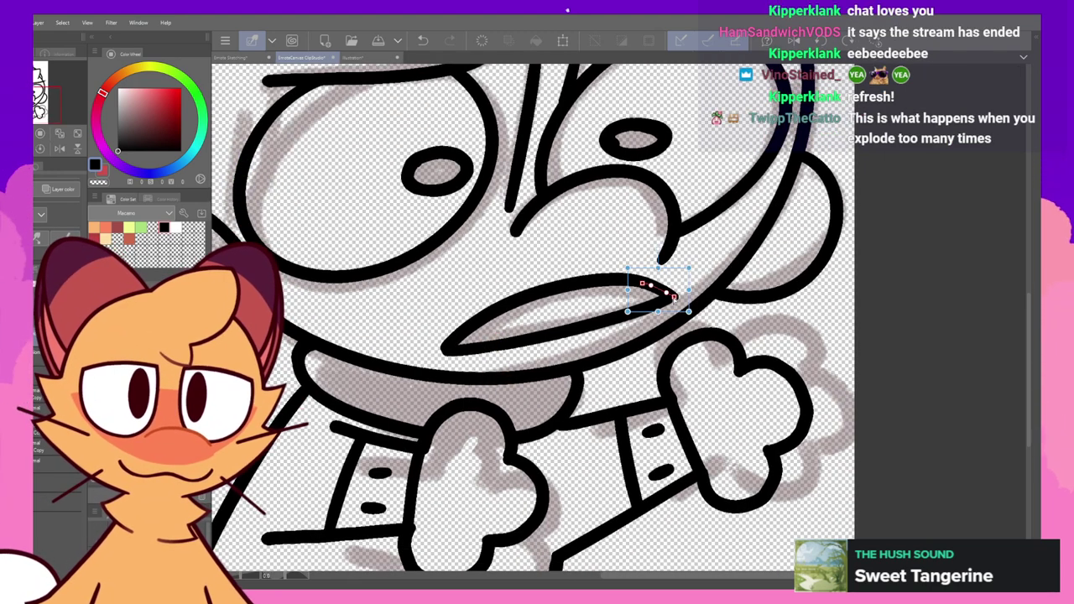
key(Delete)
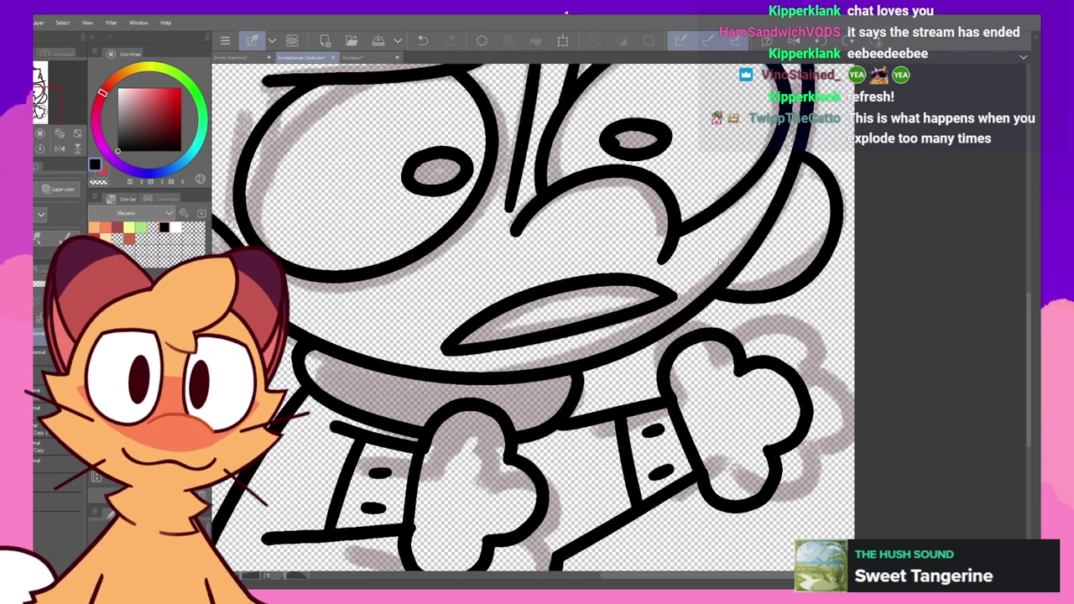
- Draw a short black crease line along the inner edge of the left eye, just below the eyebrow's end
drag(717, 224, 721, 323)
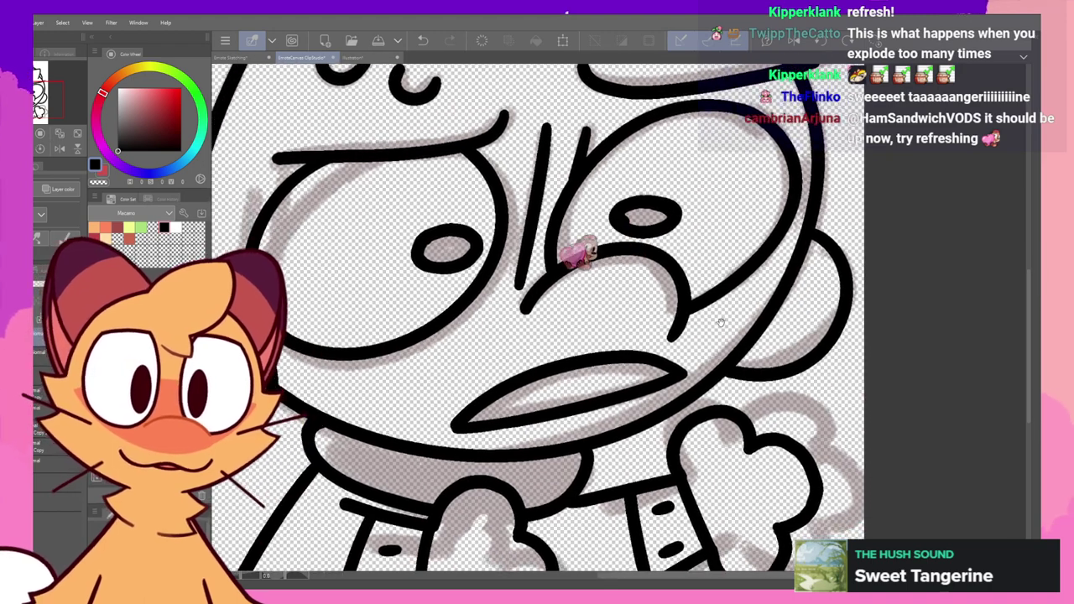
click(40, 356)
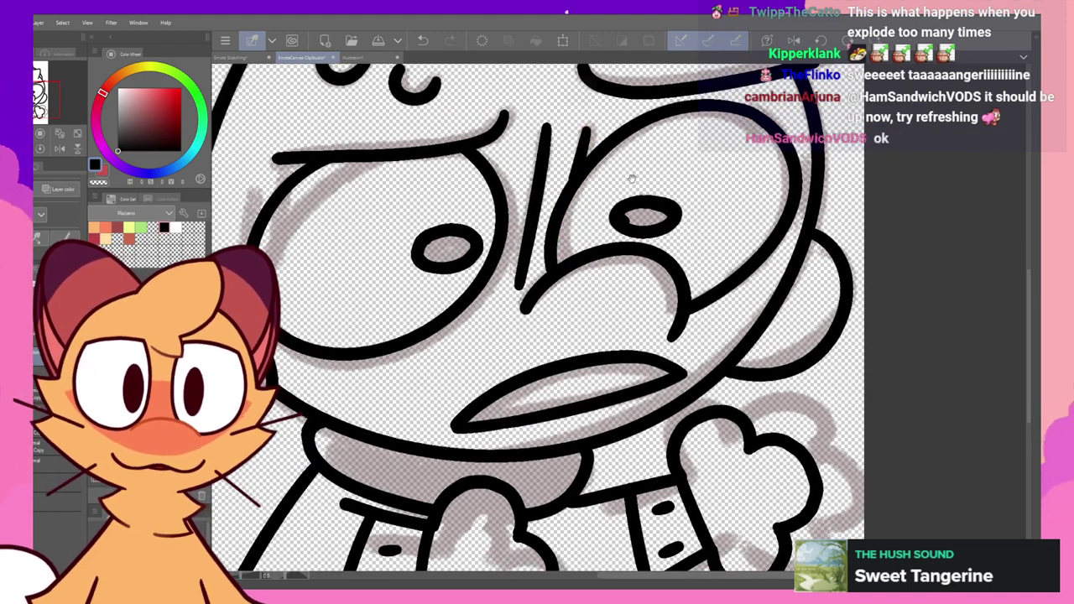
drag(632, 179, 676, 214)
drag(542, 220, 548, 173)
key(ctrl+z)
drag(541, 219, 547, 168)
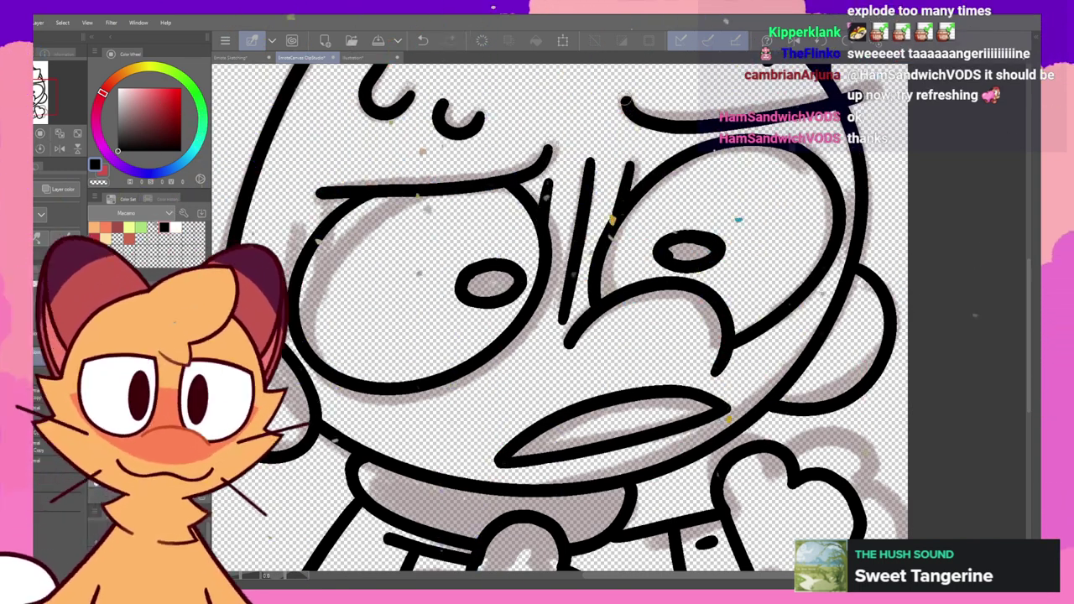
- Draw a slightly slanted black line along the outer edge of the left eye, following the sketch
drag(663, 311, 795, 244)
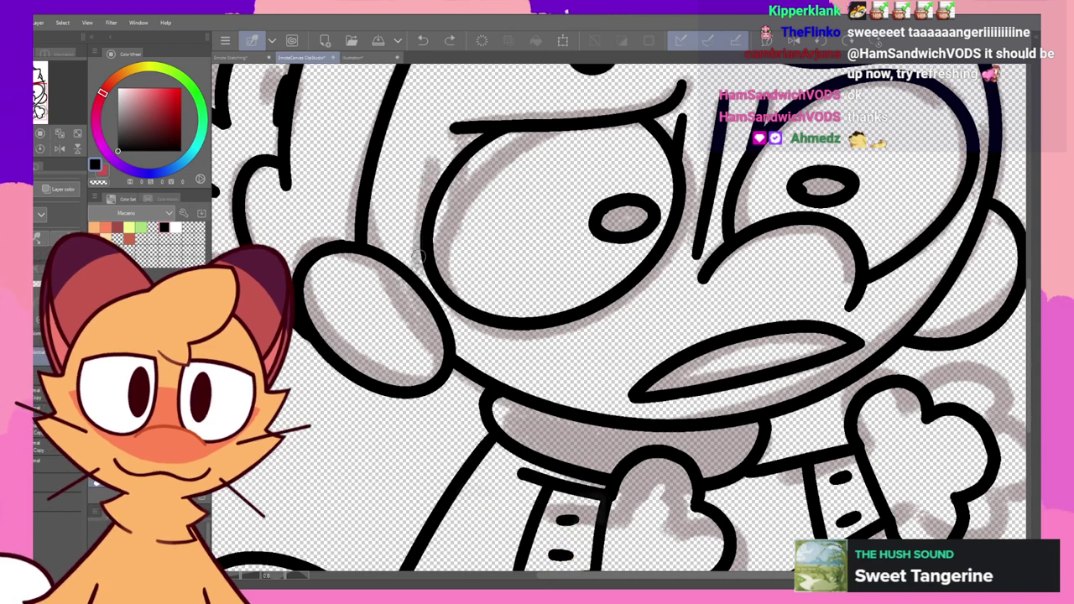
drag(418, 269, 432, 166)
key(ctrl+z)
drag(418, 269, 433, 165)
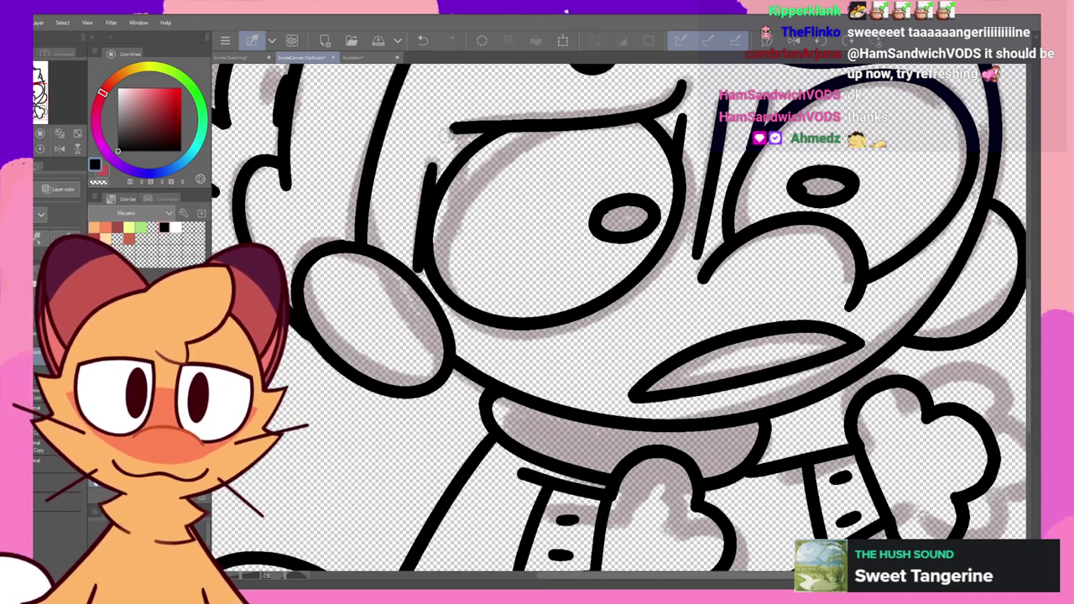
- Draw a matching slanted black line along the outer edge of the right eye, redoing the stroke until it fits
drag(799, 169, 669, 202)
mouse_move(850, 149)
mouse_down()
mouse_move(837, 246)
mouse_move(852, 144)
mouse_up()
key(ctrl+z)
key(ctrl+z)
drag(837, 242, 852, 144)
key(ctrl+z)
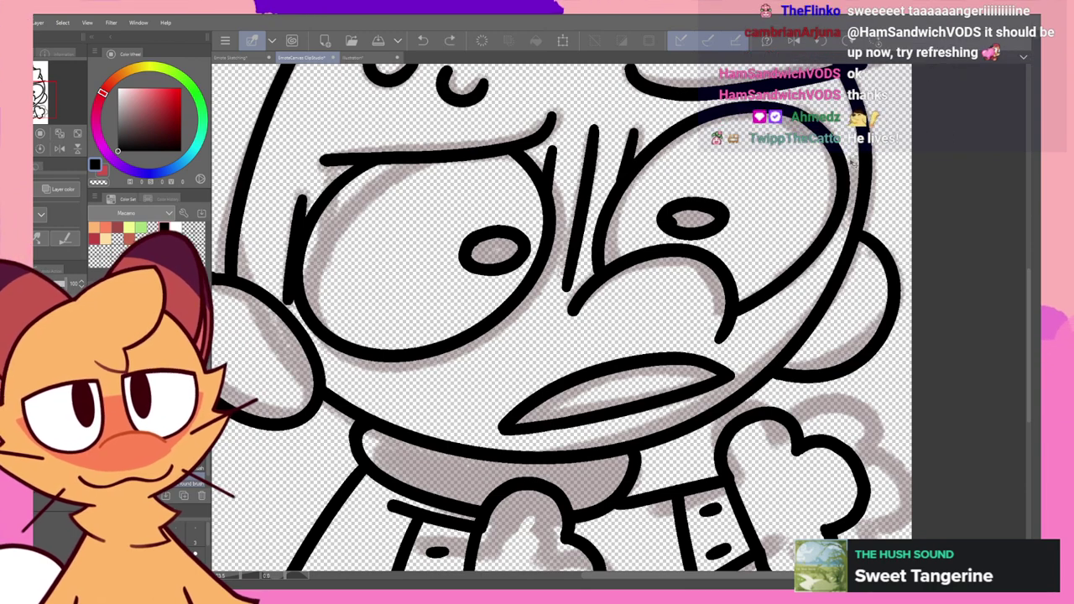
key(ctrl+z)
drag(836, 246, 849, 144)
key(ctrl+z)
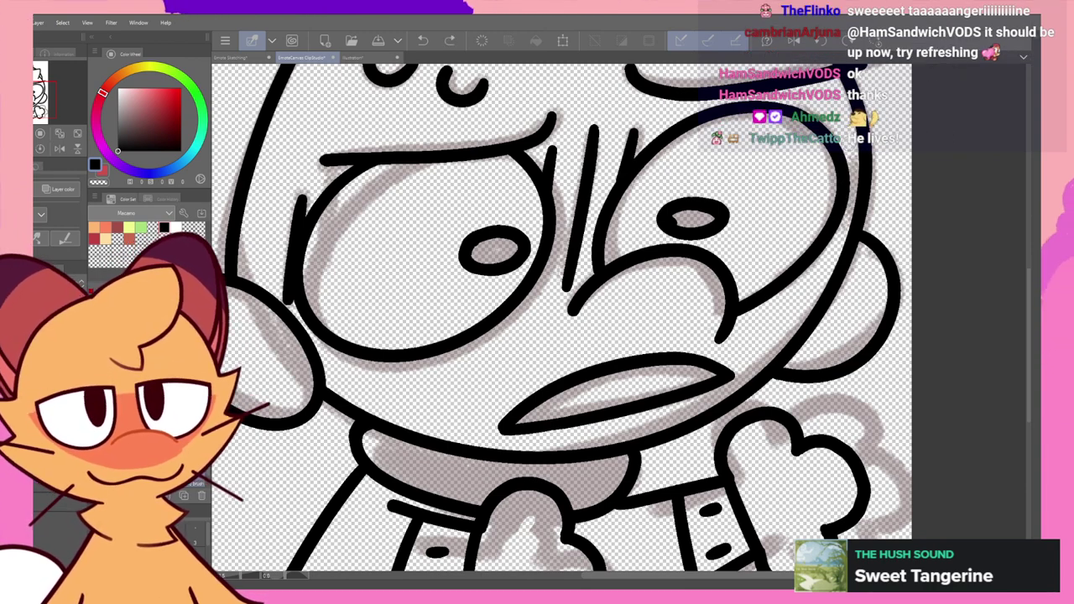
drag(835, 247, 849, 145)
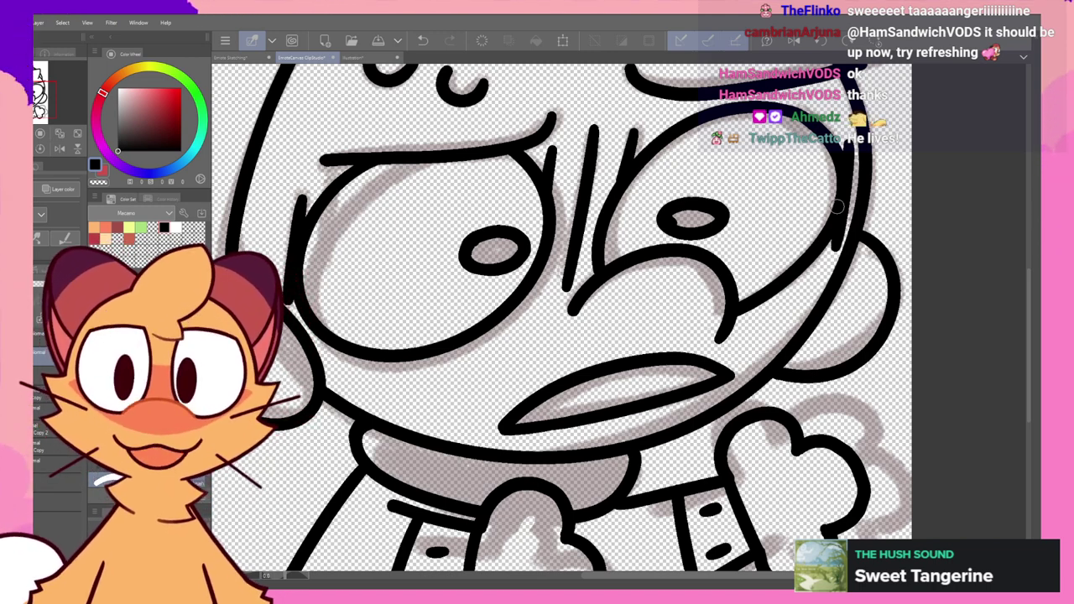
- Flip the canvas back horizontally and stretch the curved tail outline slightly outward
click(793, 40)
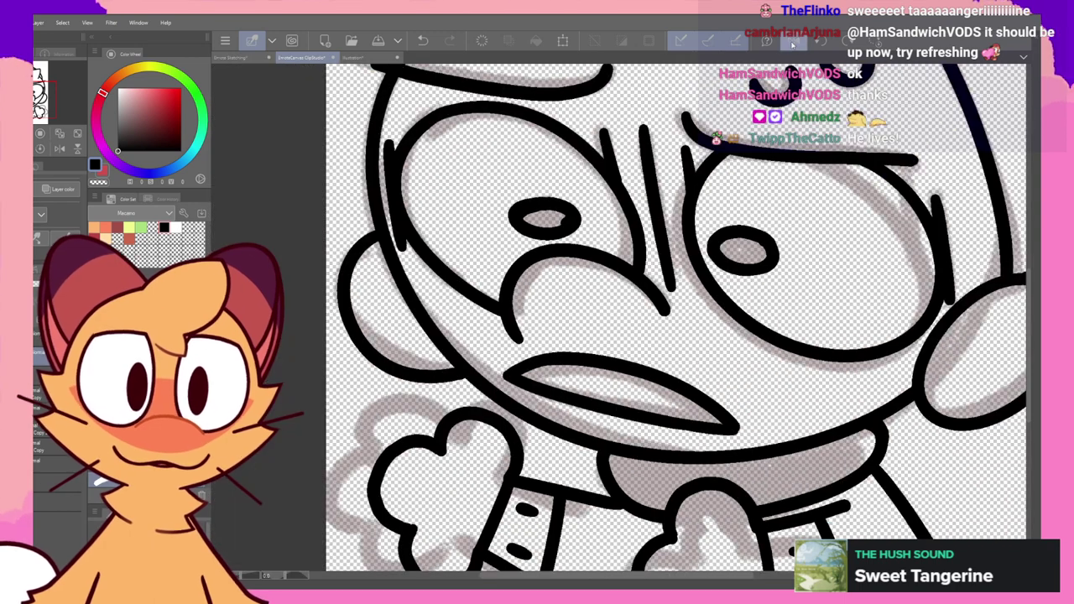
drag(776, 242, 736, 251)
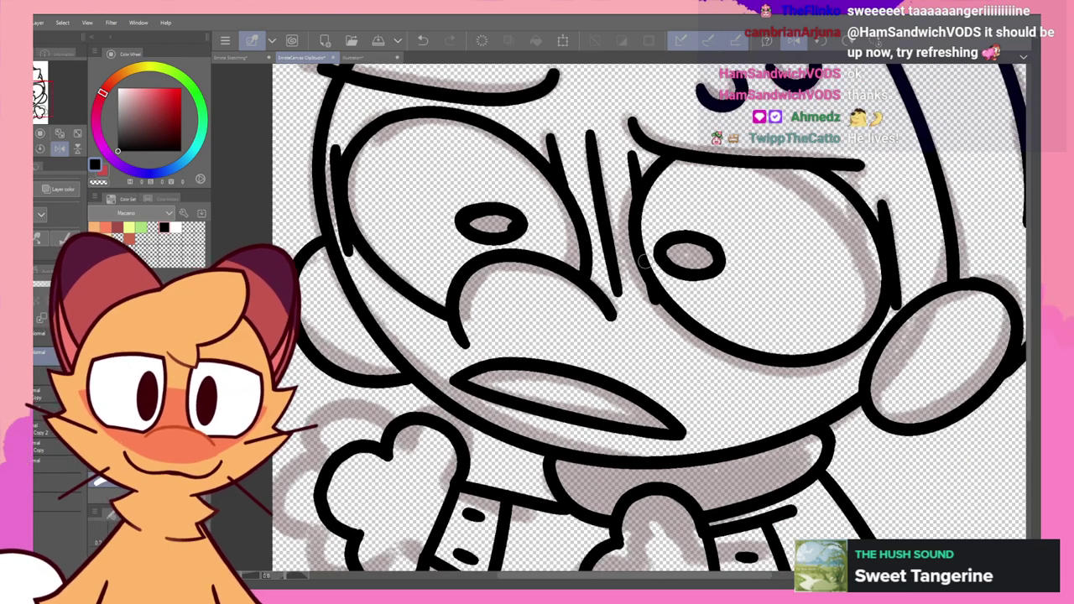
drag(794, 215, 743, 216)
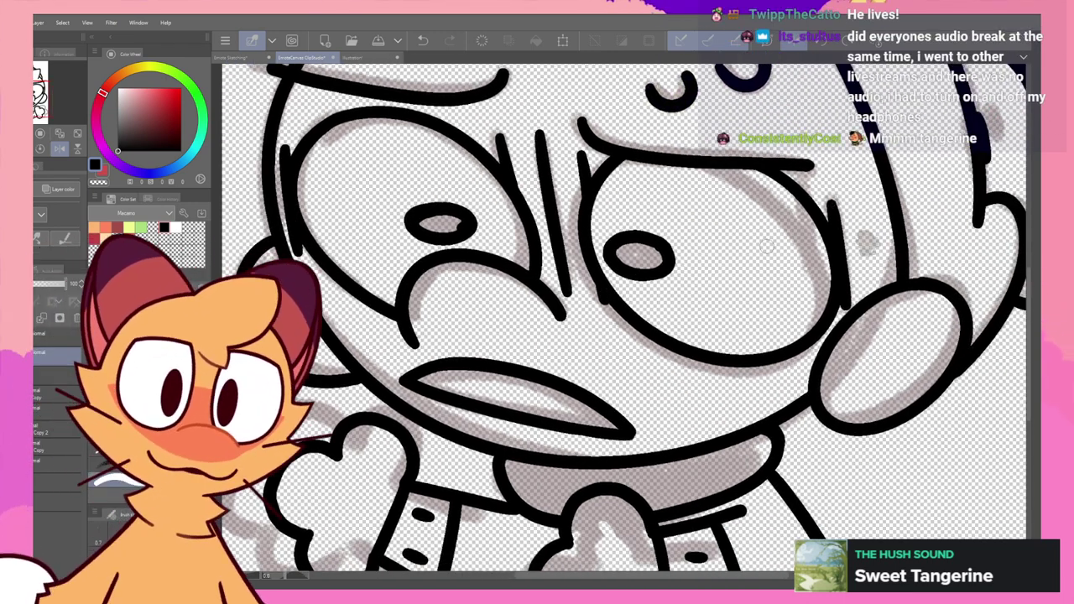
scroll(715, 294, down, 5)
scroll(715, 295, up, 3)
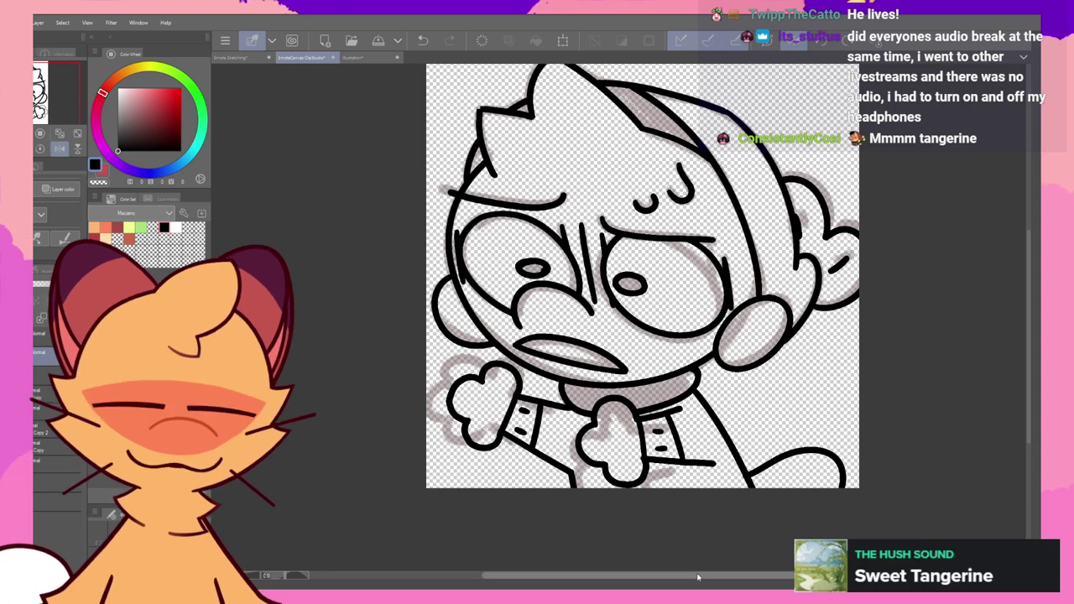
drag(701, 578, 694, 551)
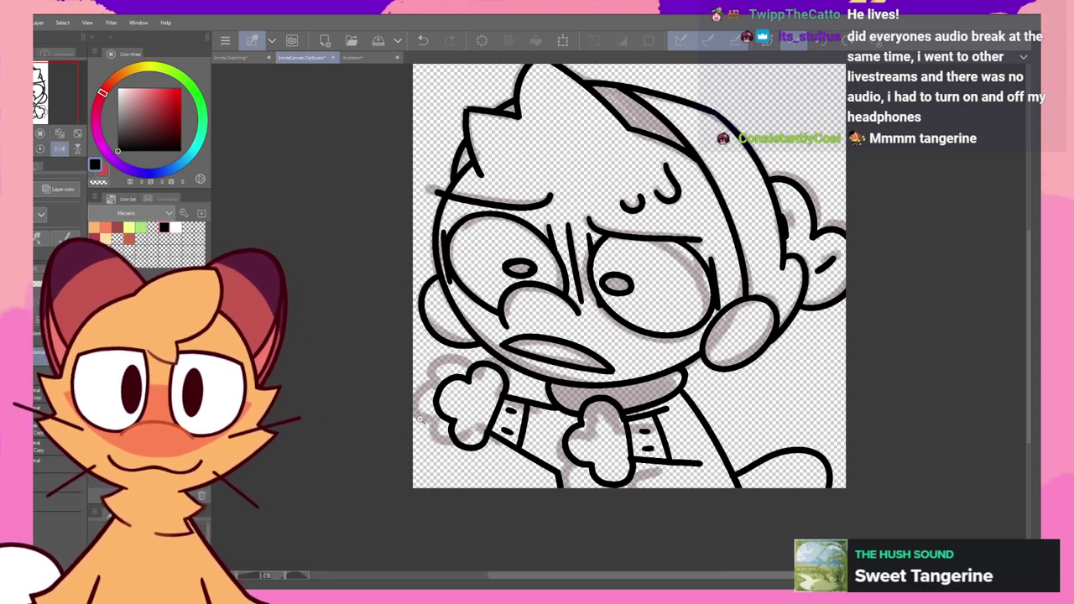
drag(814, 261, 767, 278)
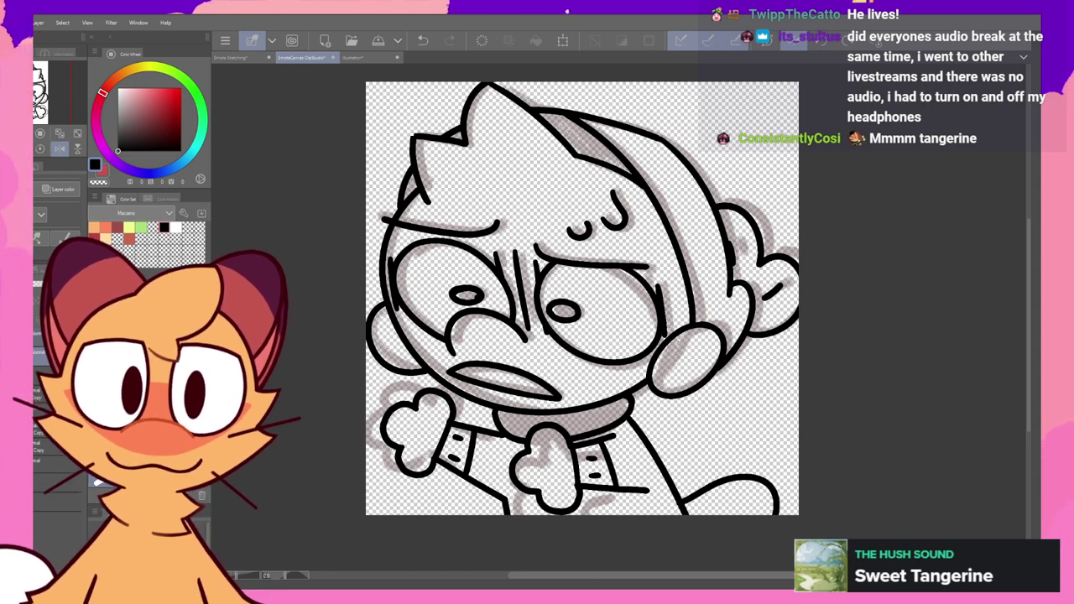
click(745, 479)
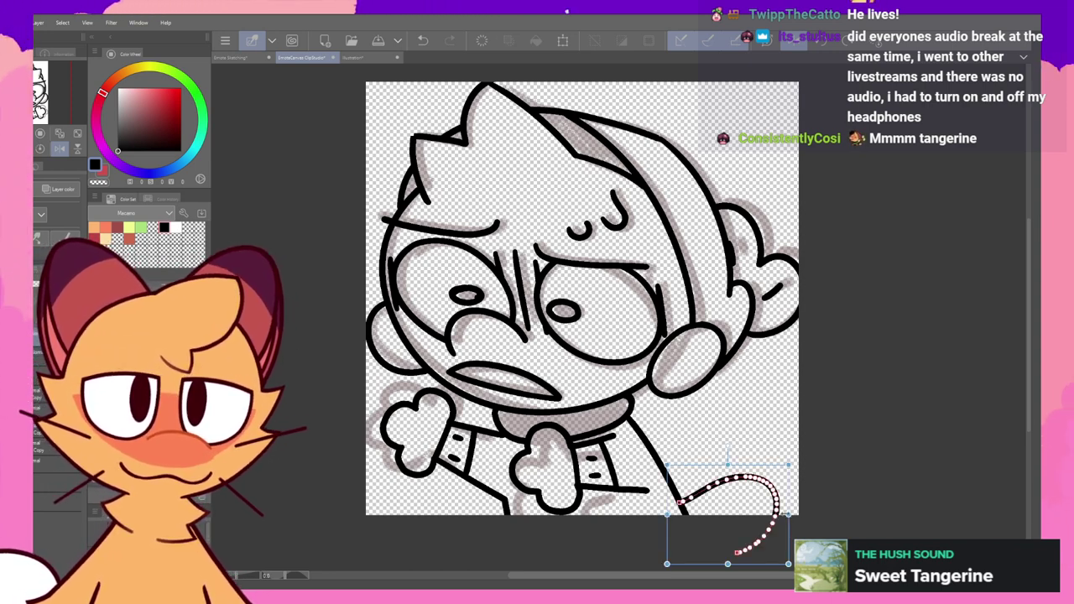
drag(789, 515, 798, 514)
key(Return)
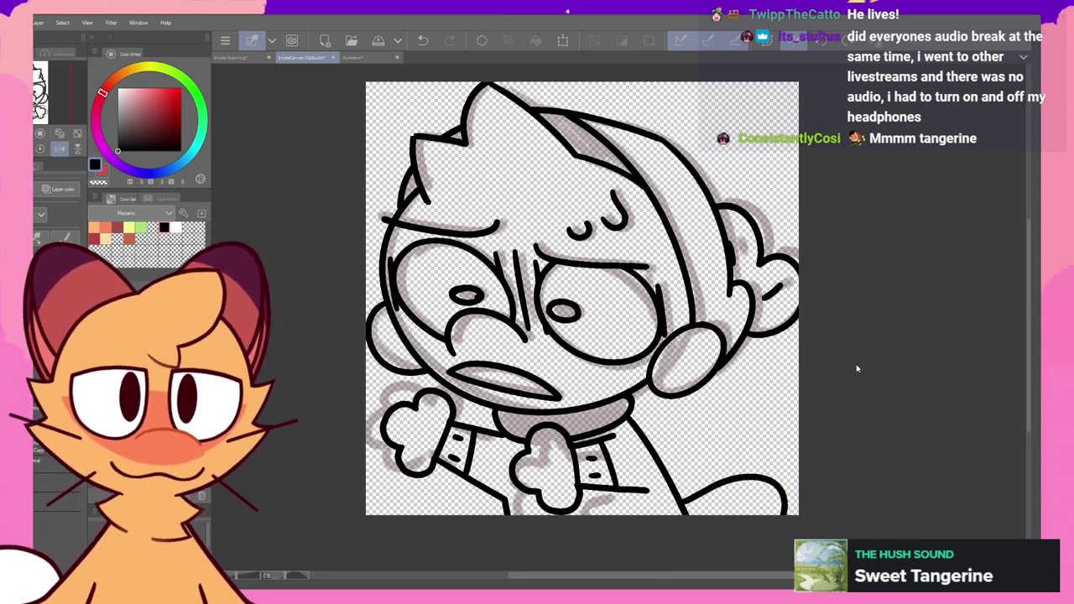
- Check the drawing in mirrored view and remove the grey rough sketch behind the line art
click(795, 40)
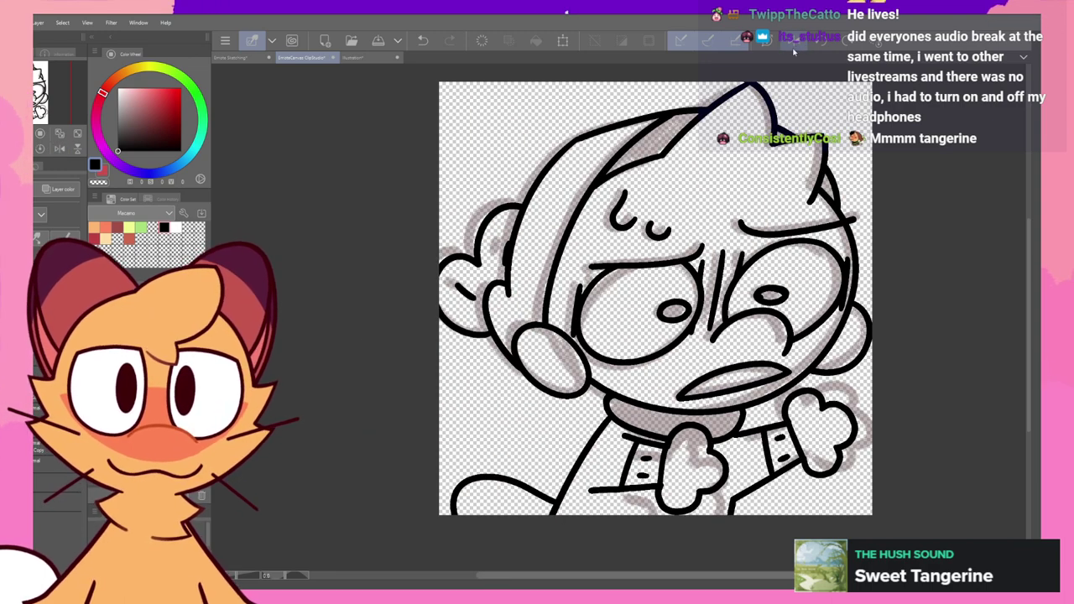
click(795, 41)
key(Delete)
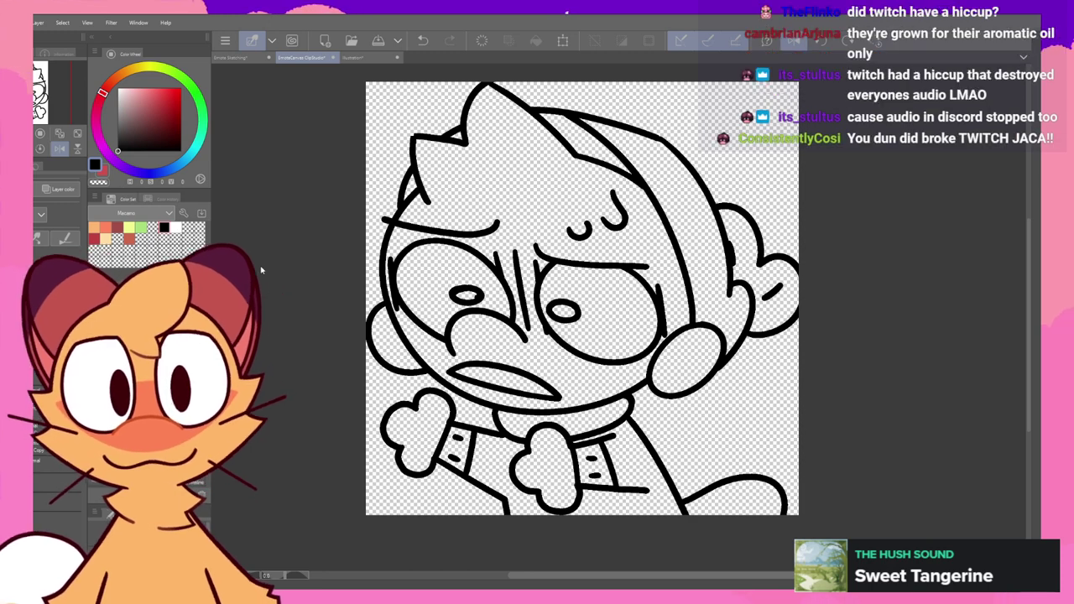
- Flip the canvas horizontally and fill the character's face and tail with light orange
click(794, 40)
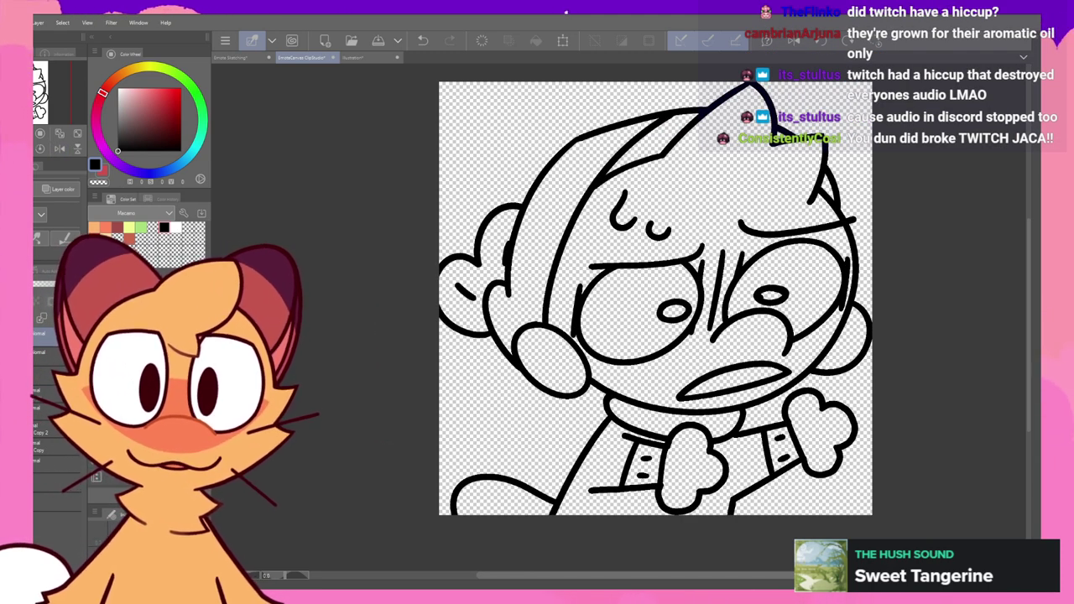
click(835, 371)
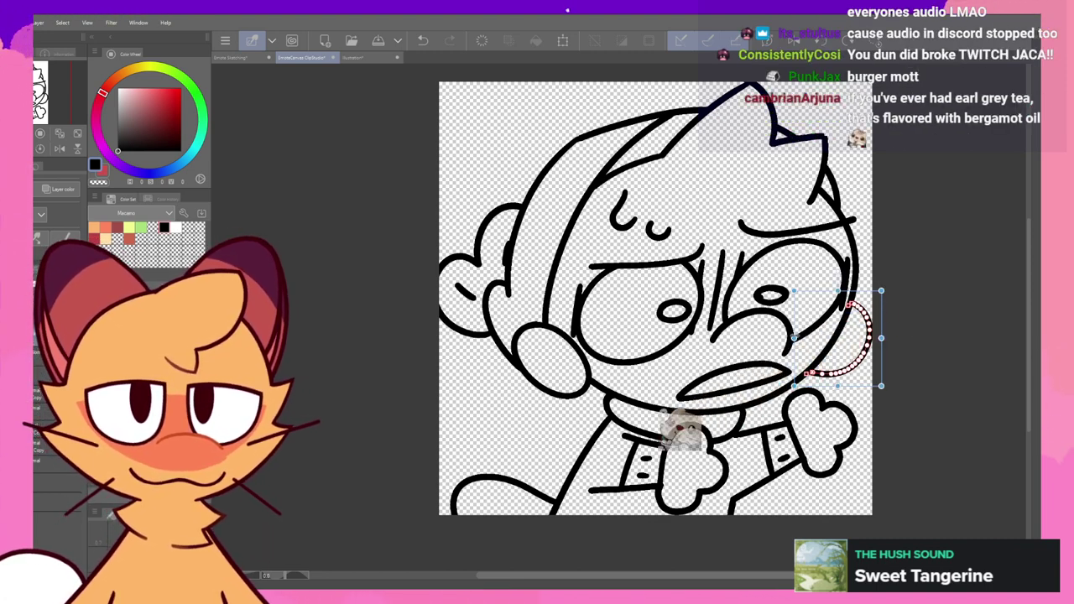
click(919, 292)
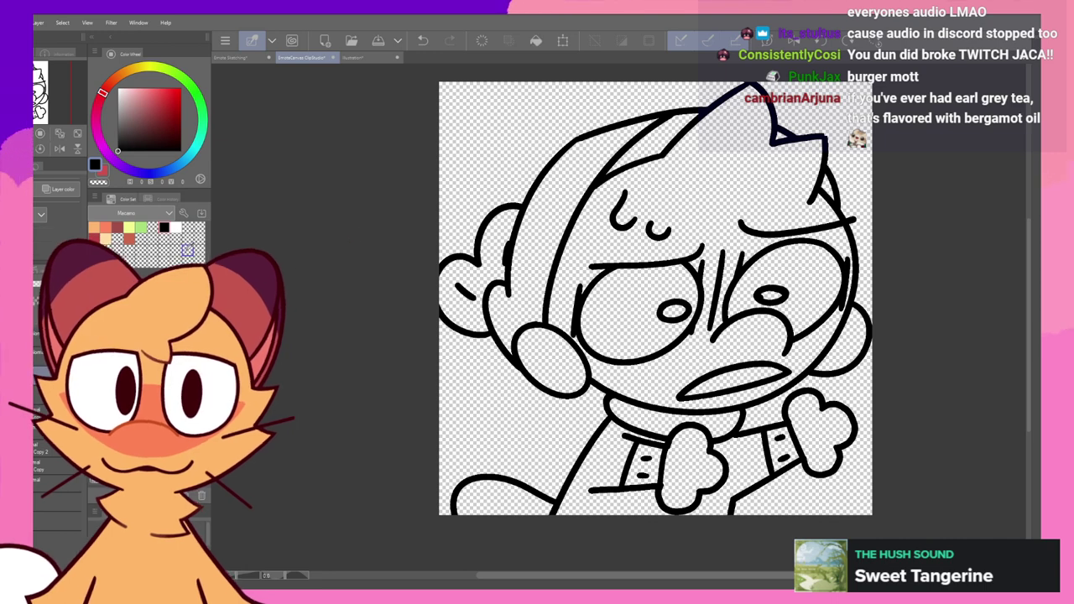
click(101, 226)
click(744, 294)
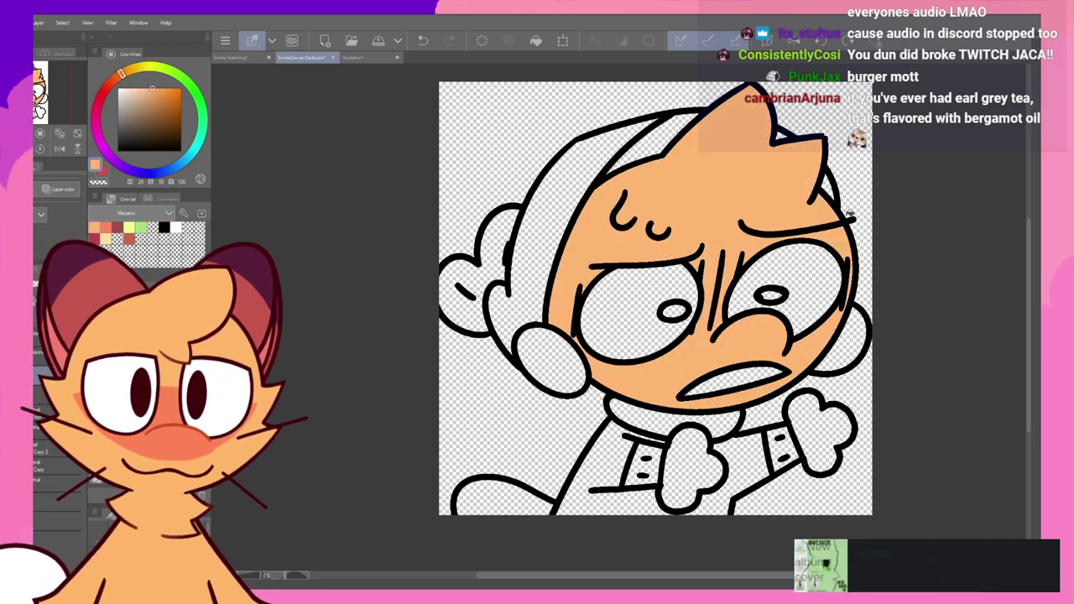
click(549, 506)
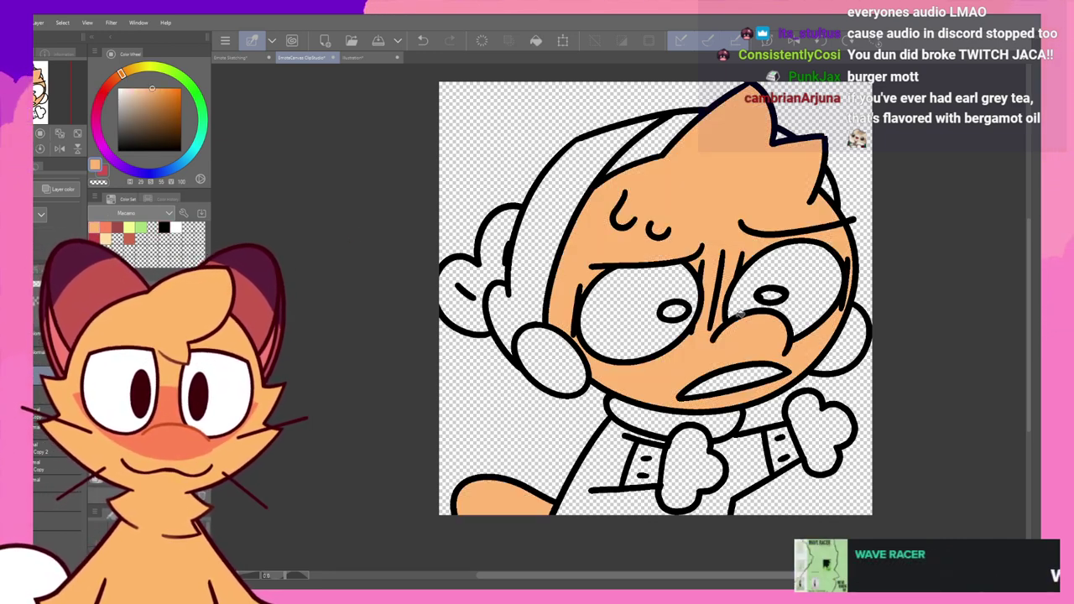
- Fill the gaps between the hair and the hood with black
click(167, 228)
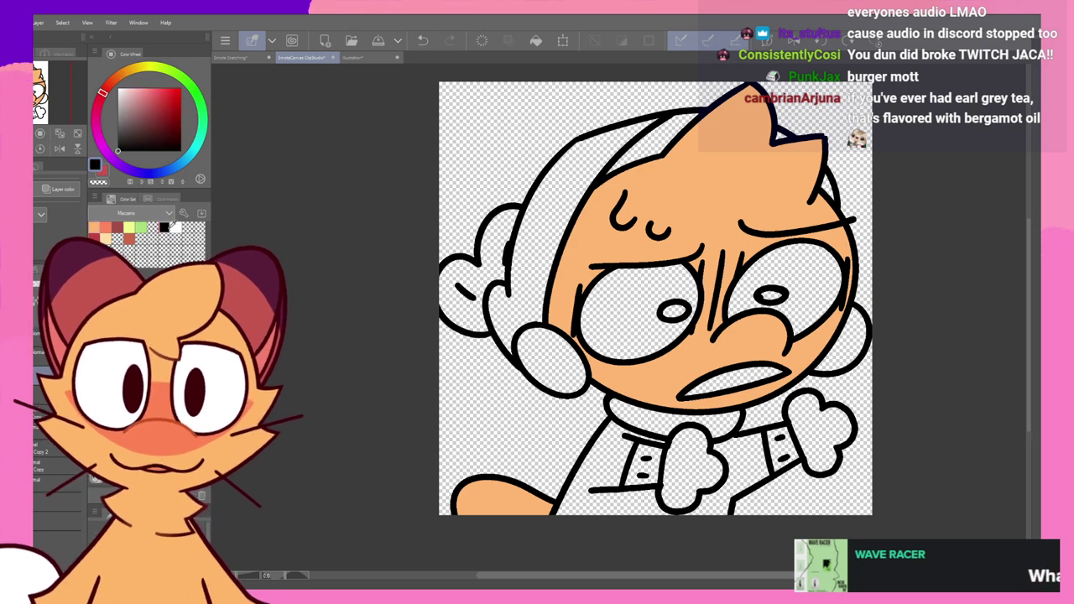
click(654, 157)
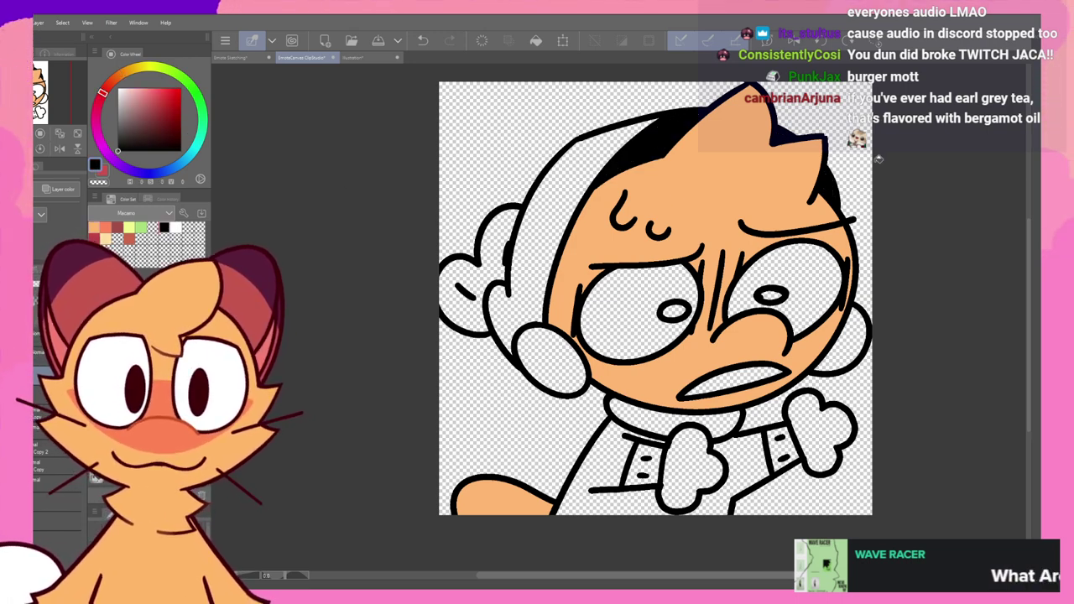
- Fill the hood with dark red and the two round puffs beside the face with light yellow
drag(878, 158, 837, 172)
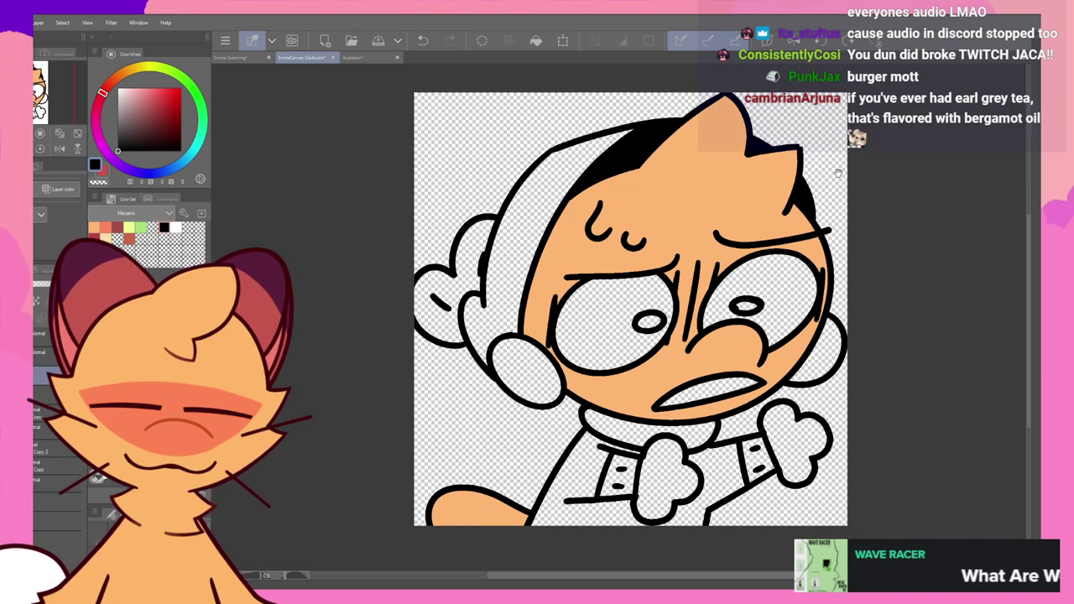
click(117, 227)
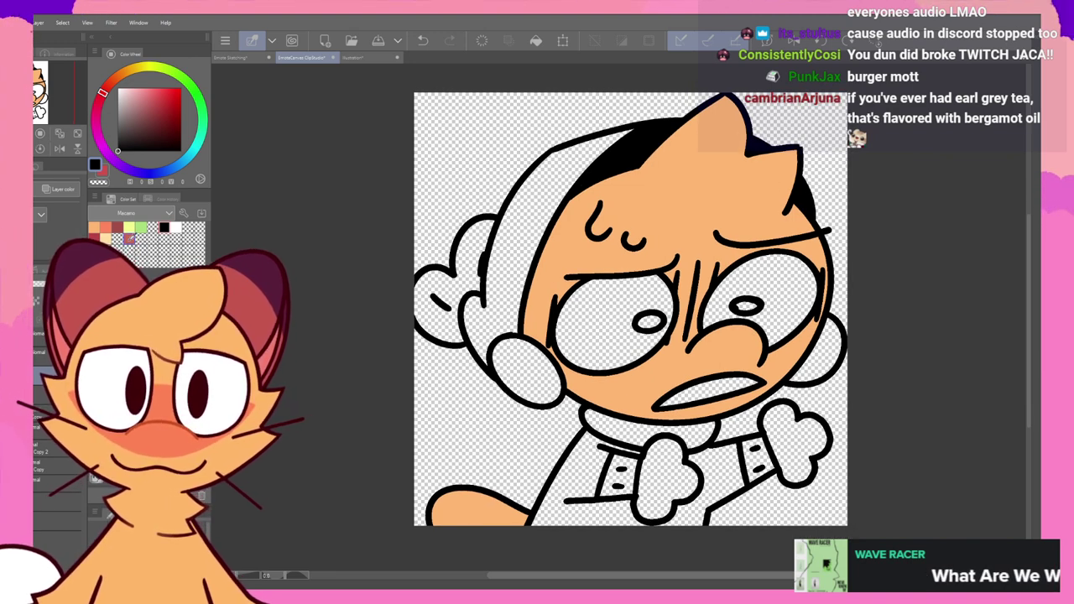
click(516, 239)
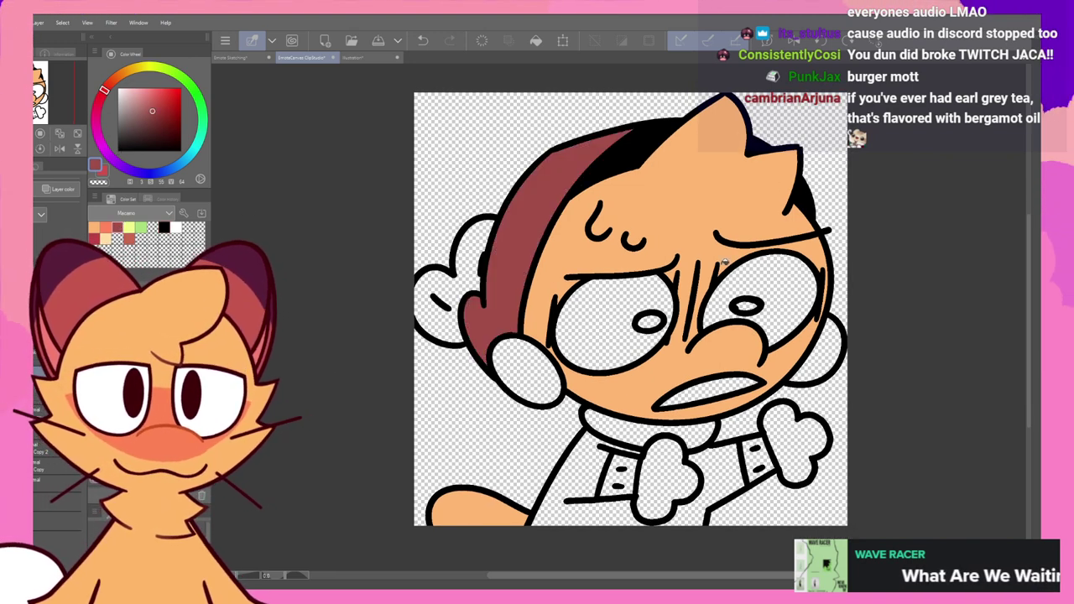
click(130, 227)
click(546, 361)
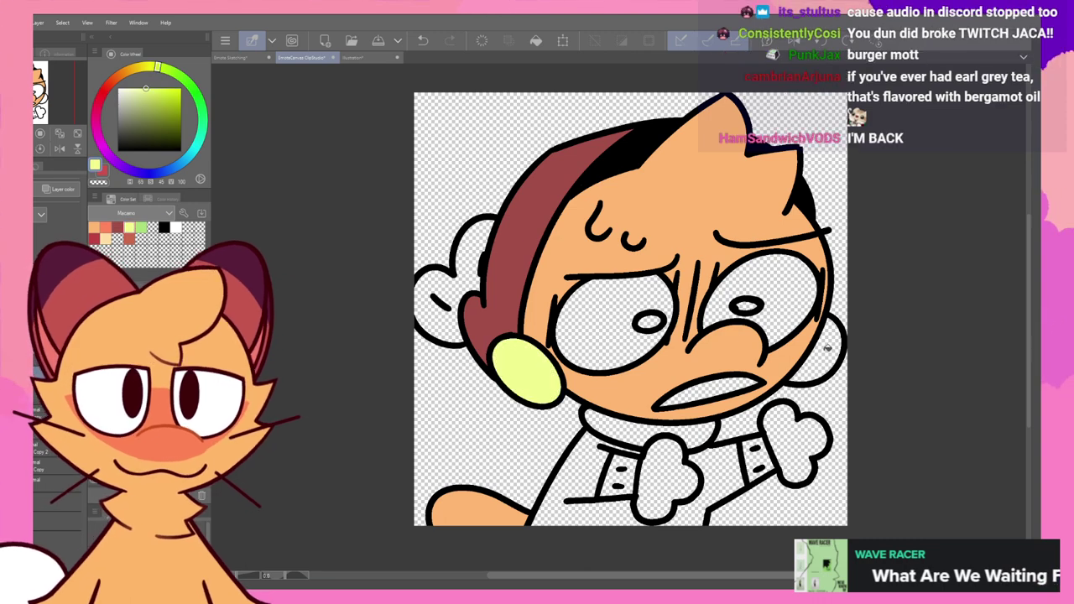
click(818, 348)
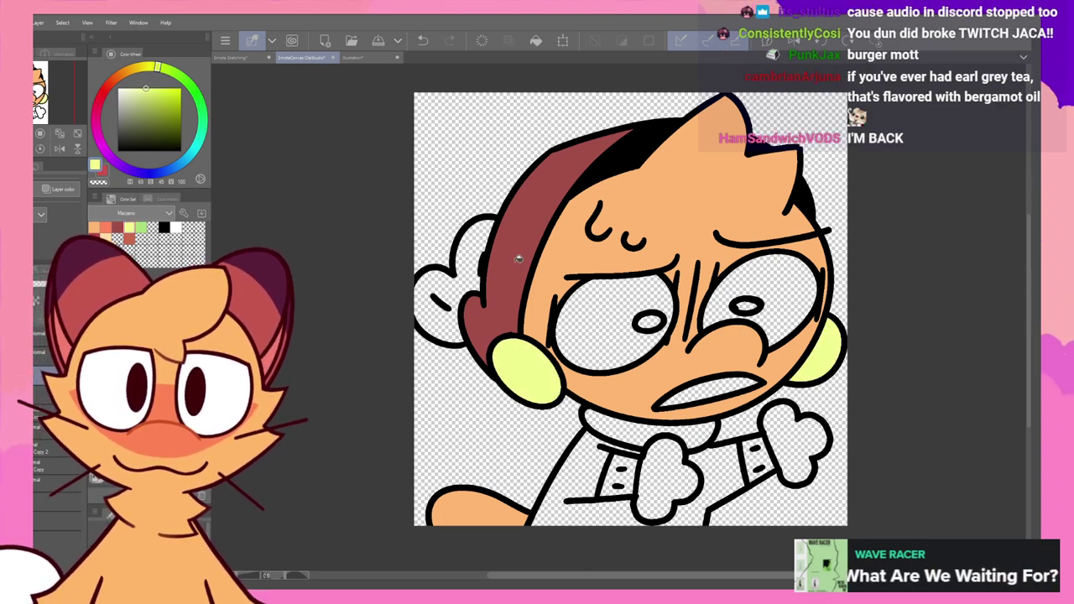
- Fill both eyes with white and their pupils with black
drag(144, 99, 77, 61)
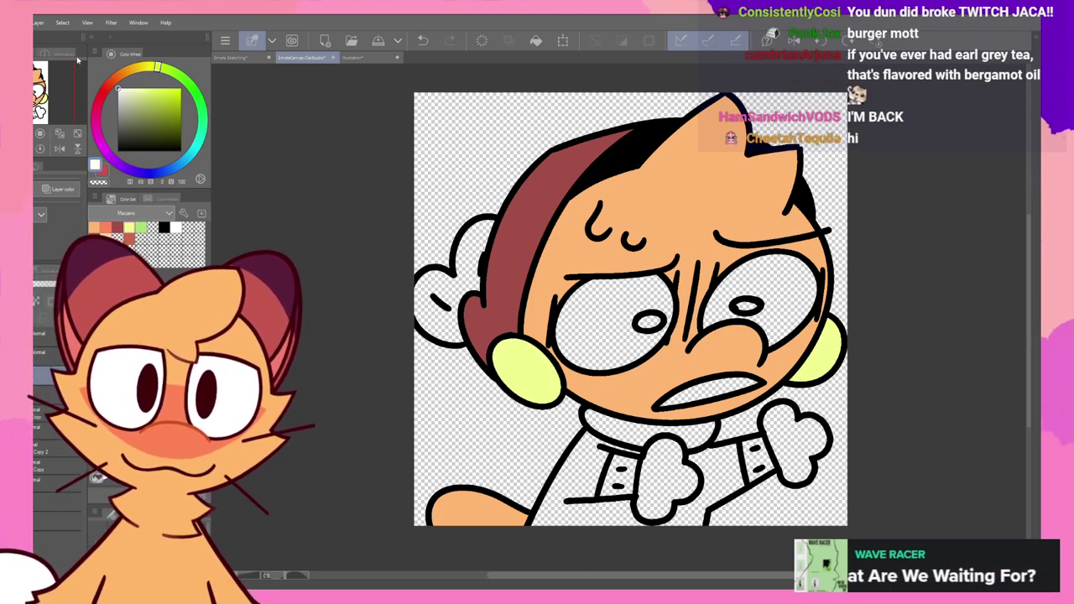
click(610, 317)
click(755, 276)
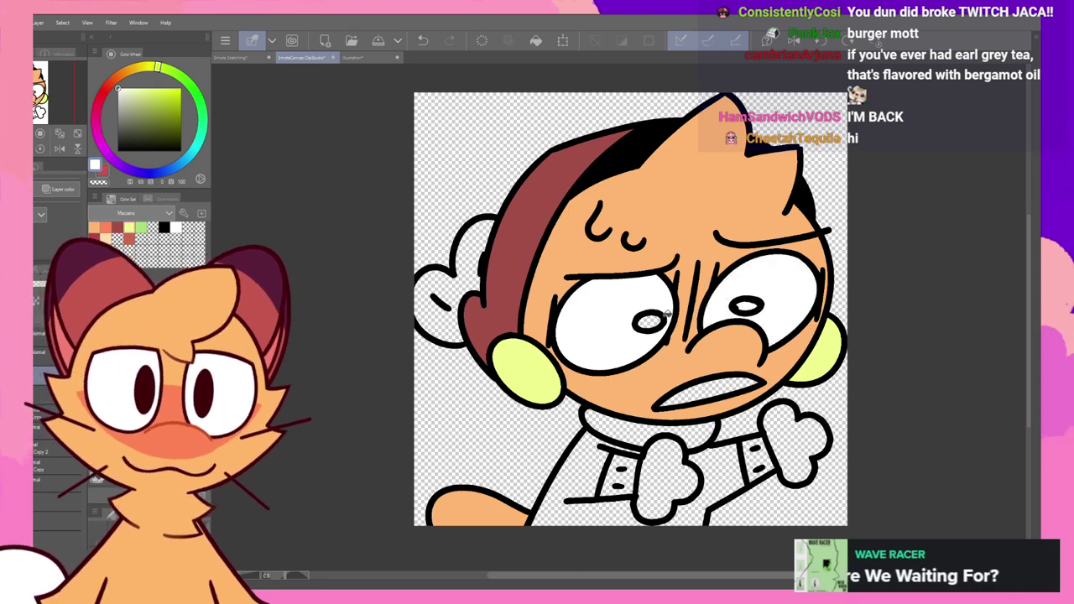
click(164, 227)
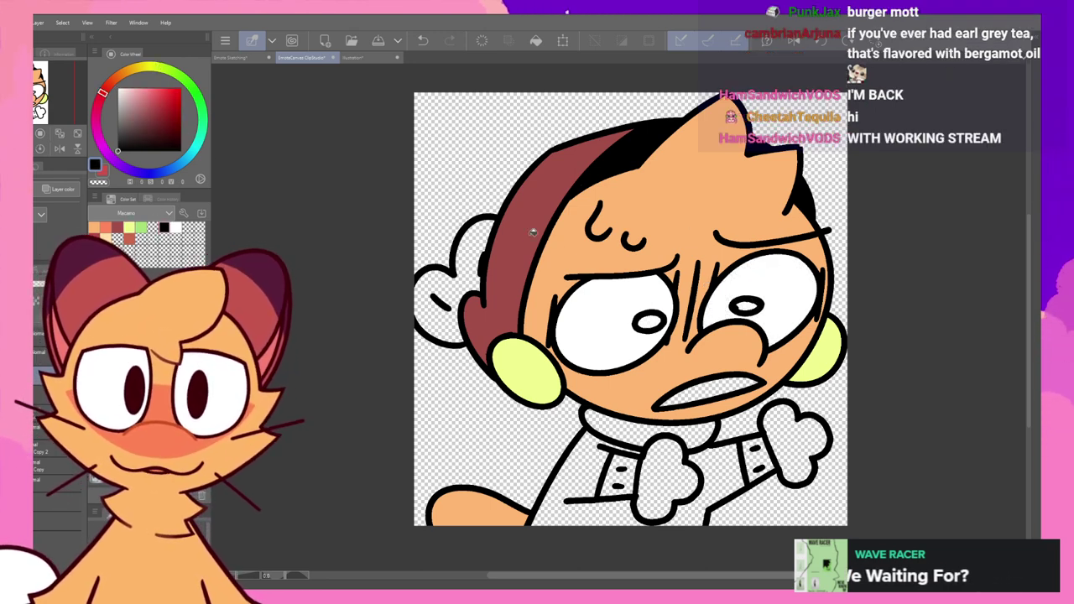
click(651, 319)
click(750, 305)
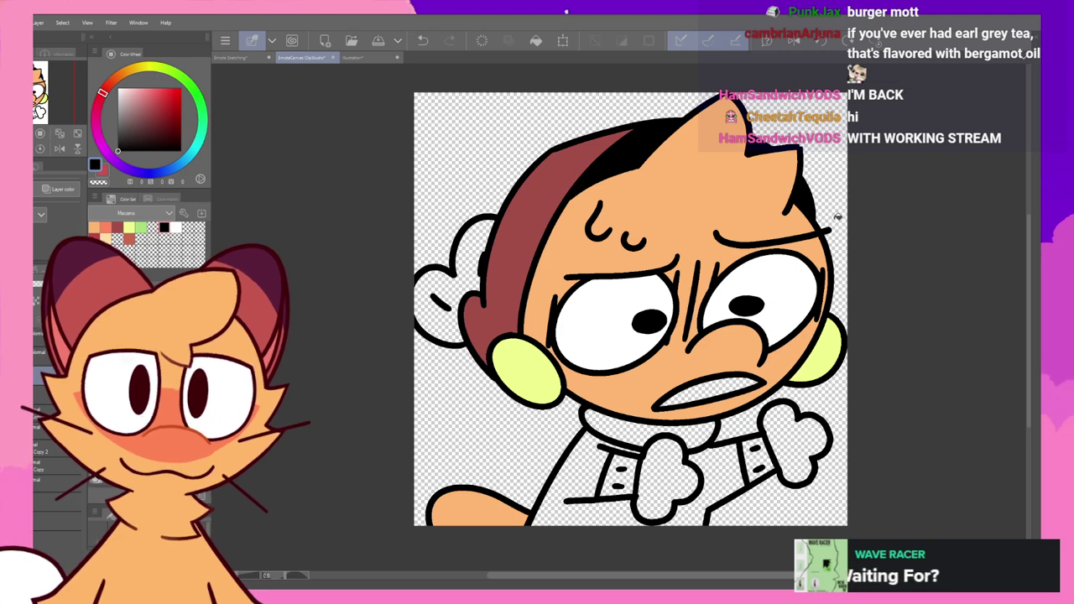
- Fill the inside of the mouth with red and the collar around the neck with black
click(128, 227)
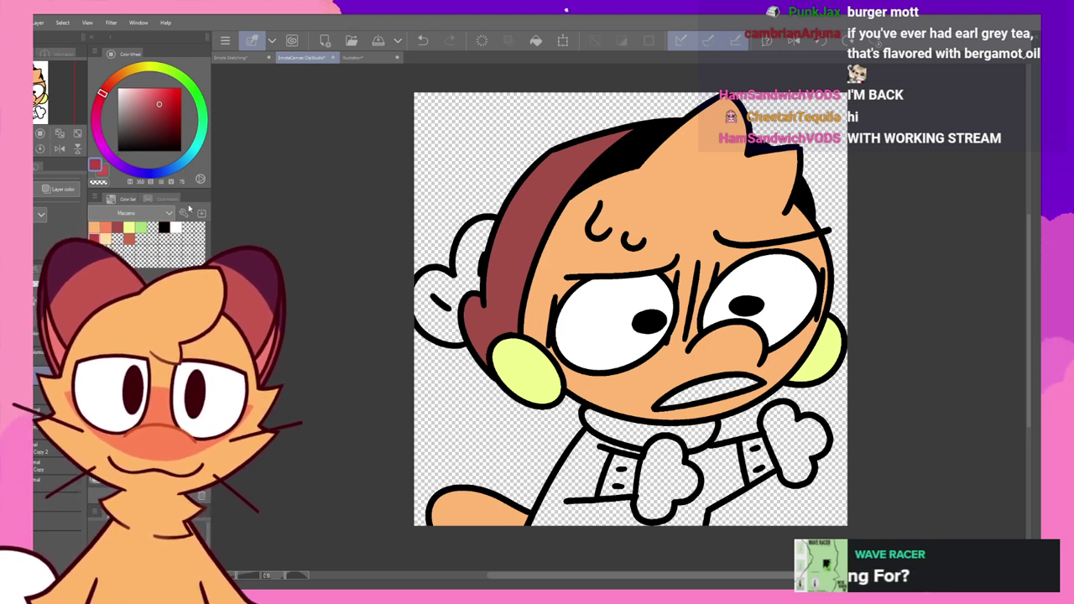
click(712, 382)
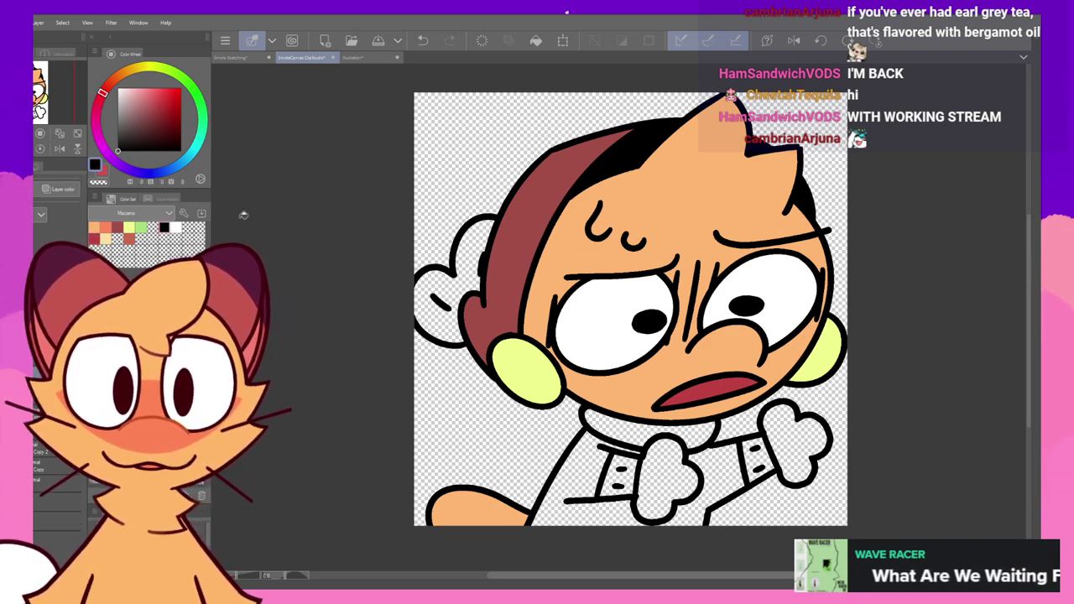
click(676, 424)
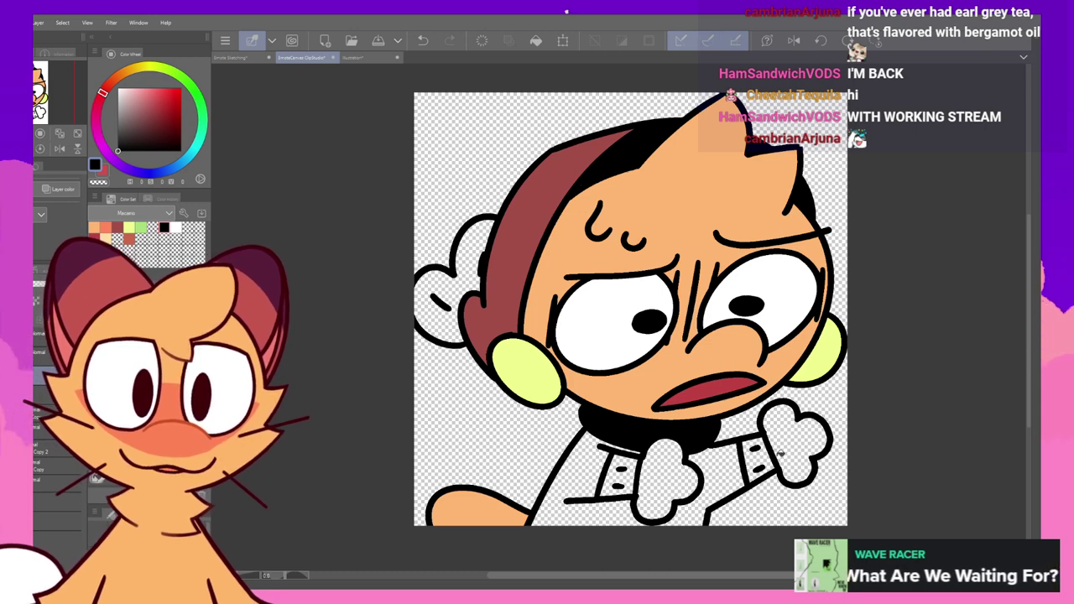
- Fill the lobed shape behind the hood with light yellow, and the sweater and both cuffs with light green
click(129, 226)
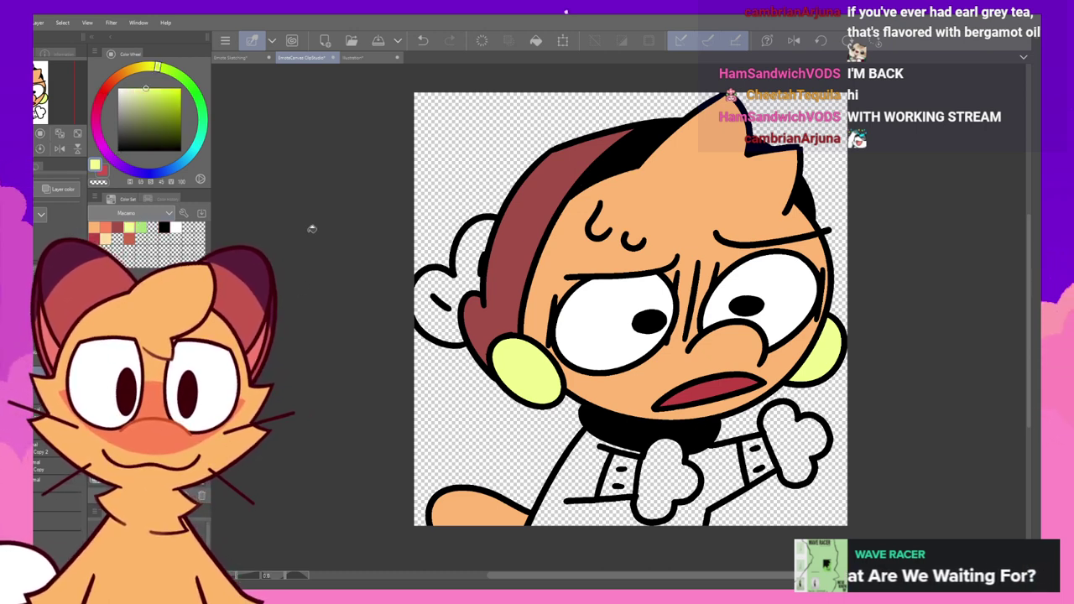
click(451, 321)
click(141, 227)
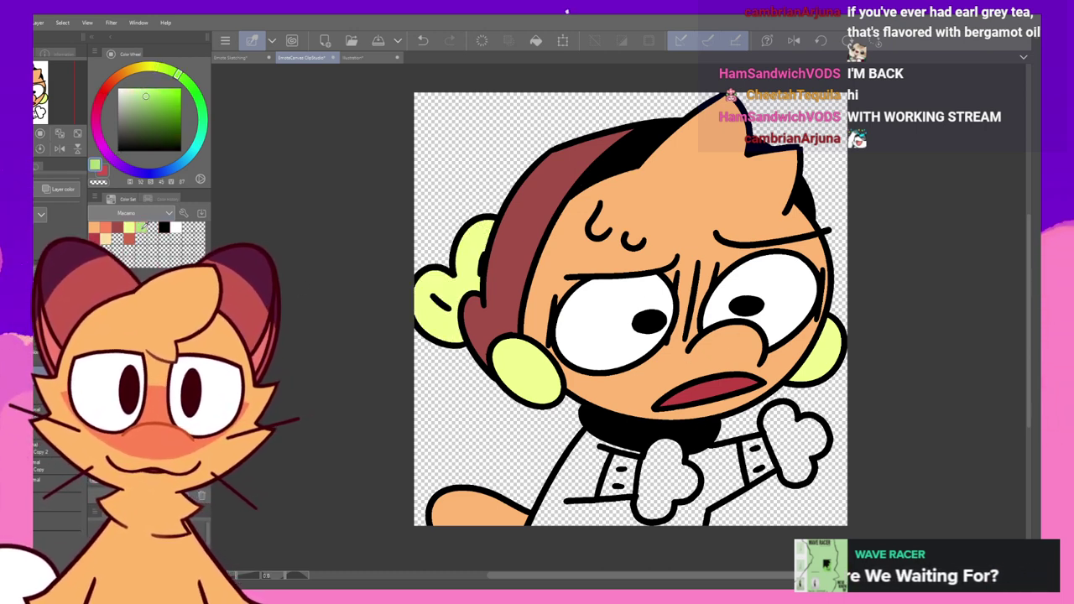
click(576, 474)
click(710, 460)
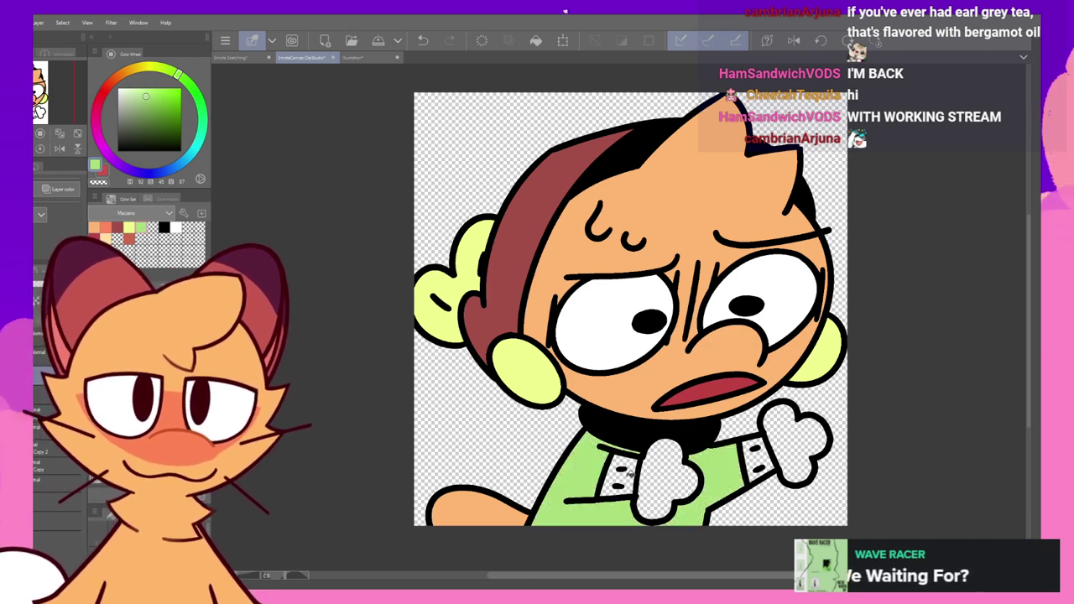
click(629, 474)
click(757, 458)
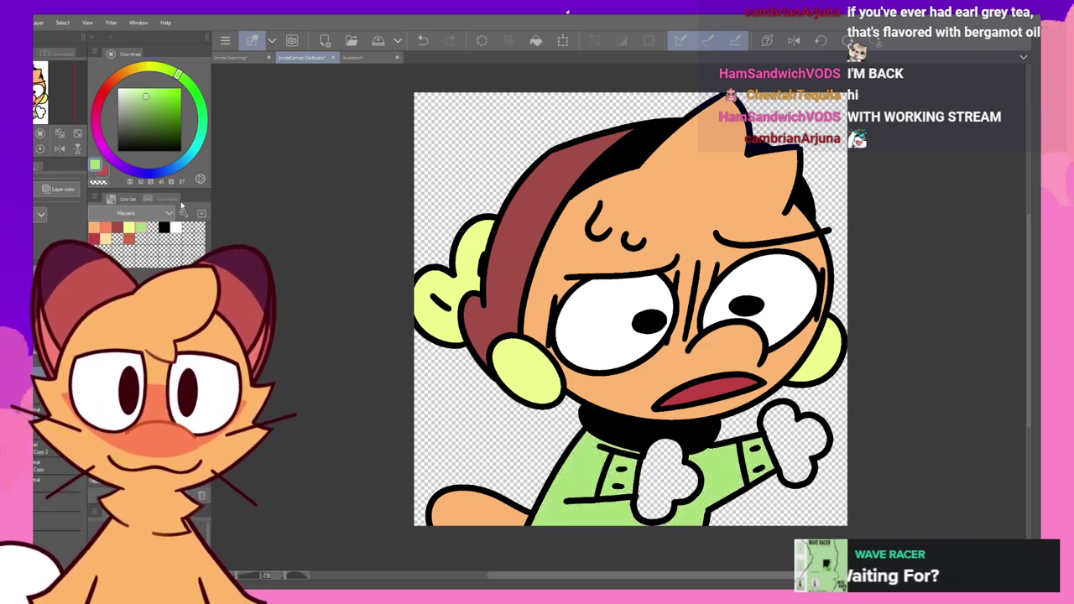
- Fill both of the character's hands with coral orange
click(108, 227)
click(795, 443)
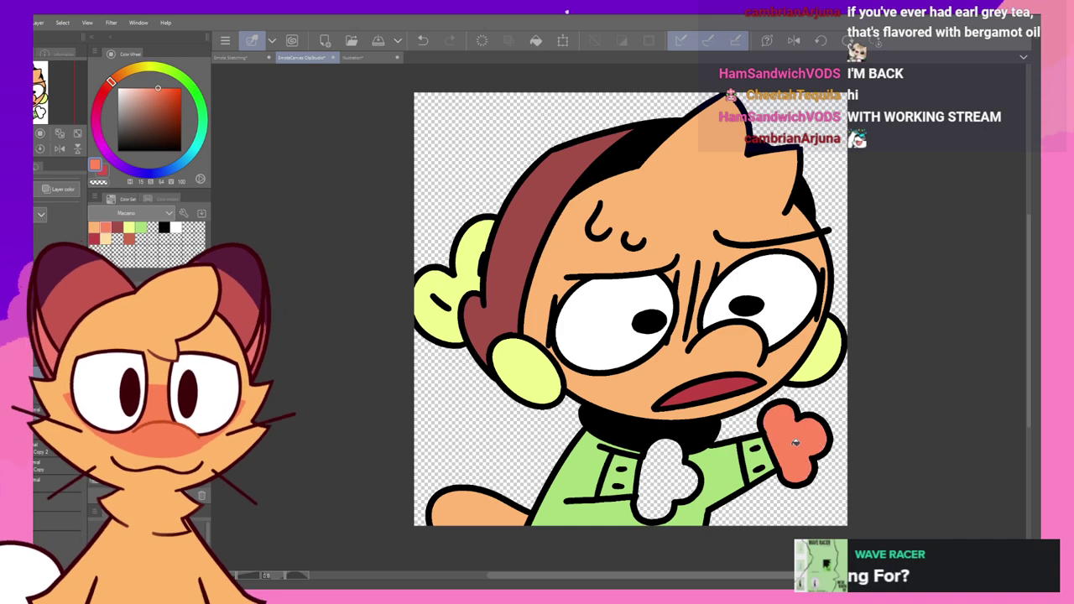
click(661, 480)
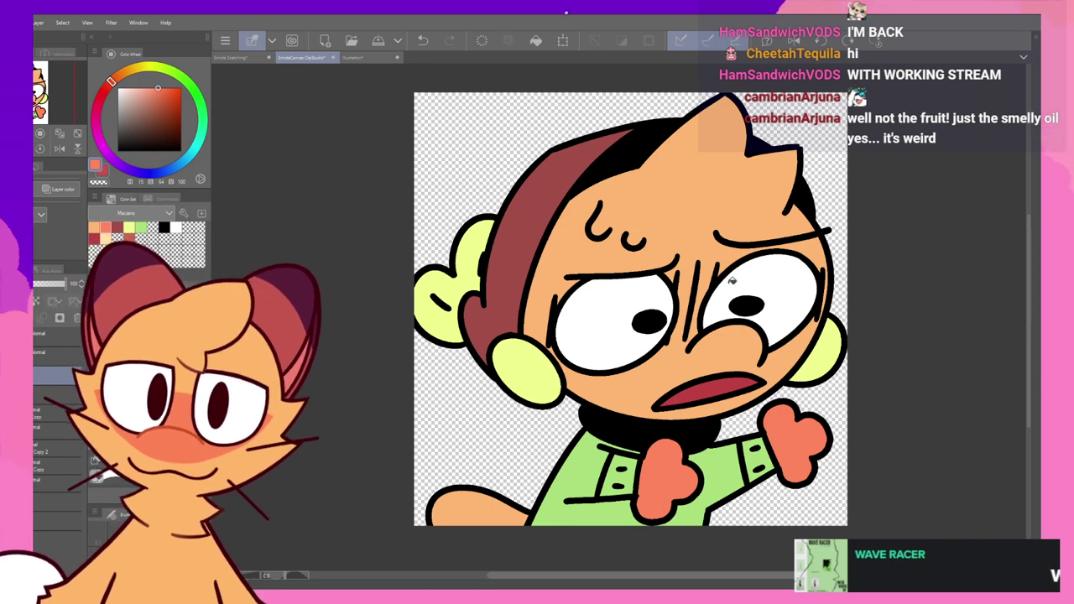
drag(597, 377, 756, 367)
key(ctrl+z)
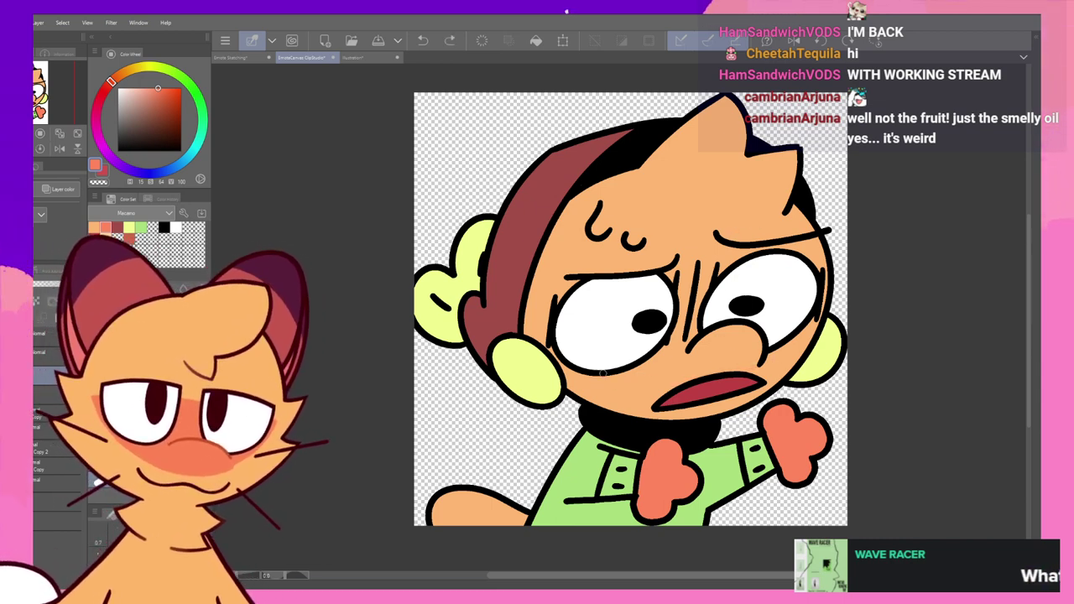
drag(598, 378, 755, 359)
key(ctrl+z)
drag(601, 379, 755, 362)
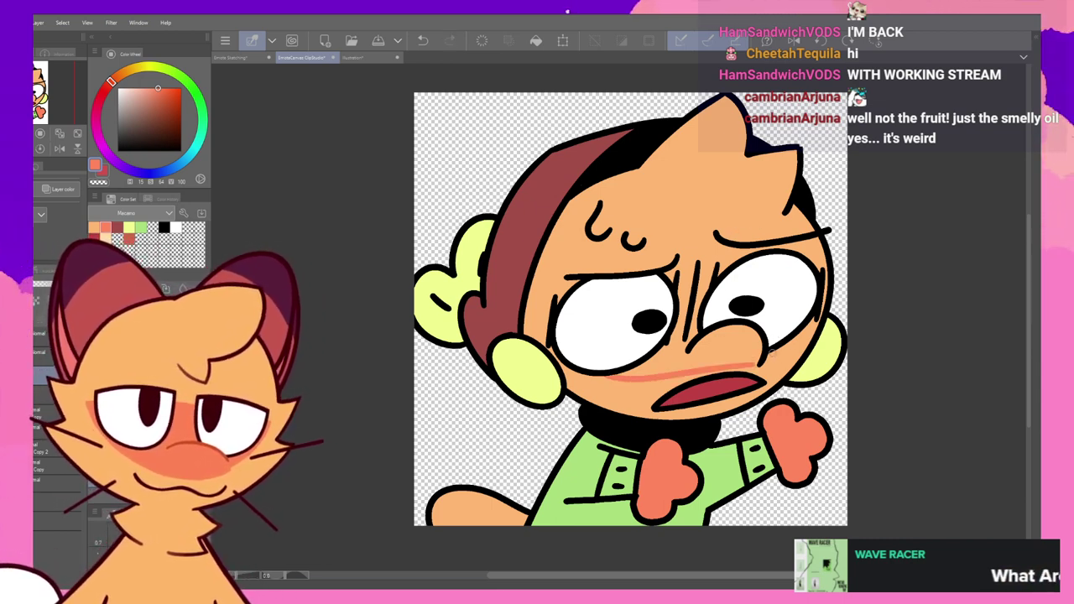
key(ctrl+z)
mouse_move(597, 381)
mouse_down()
mouse_move(770, 354)
mouse_move(597, 377)
mouse_move(693, 376)
mouse_up()
key(ctrl+z)
key(ctrl+z)
key(ctrl+z)
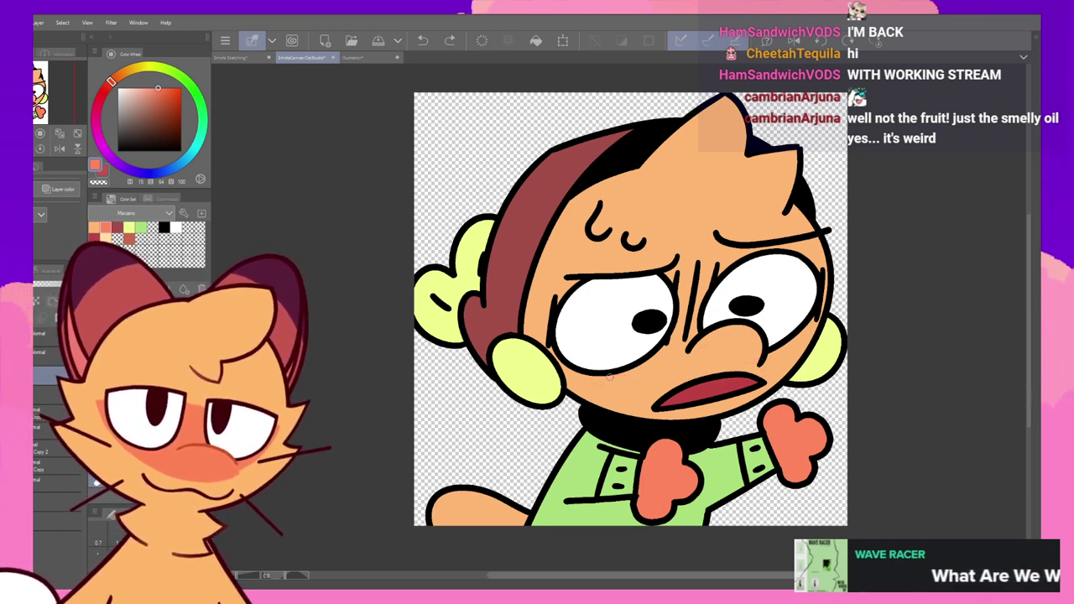
- Outline and fill a coral blush band across the nose, the cheeks and the area between the eyes
drag(601, 376, 759, 363)
click(794, 317)
key(ctrl+z)
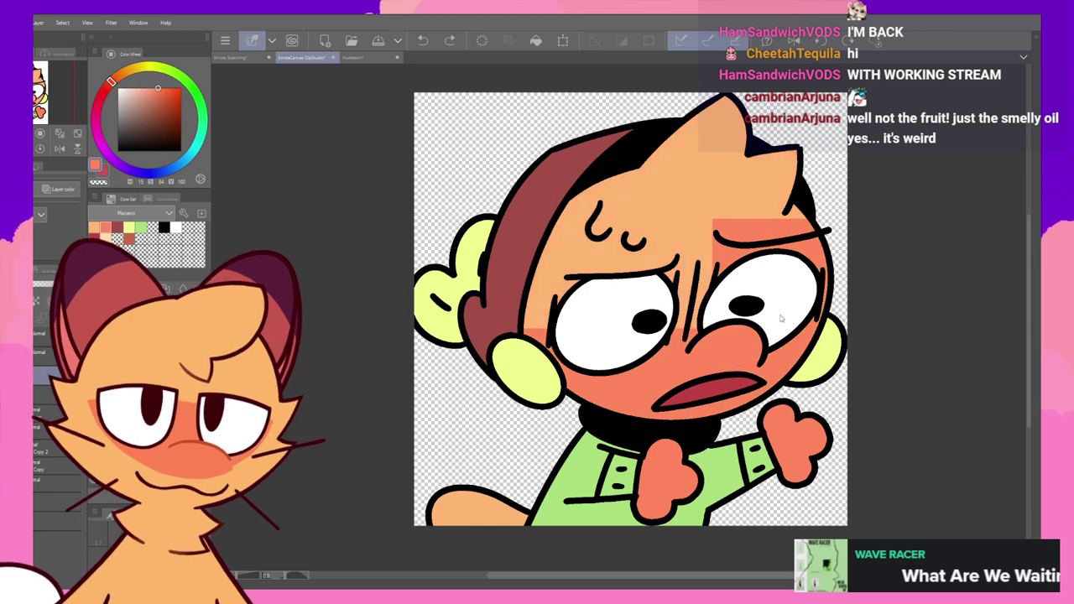
drag(701, 309, 680, 307)
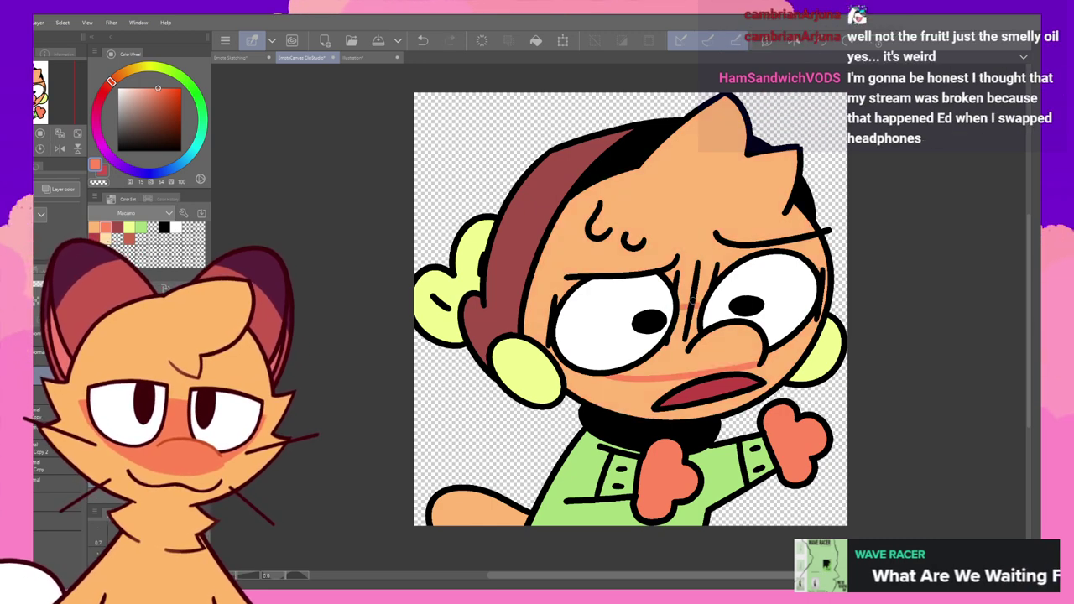
drag(625, 360, 760, 340)
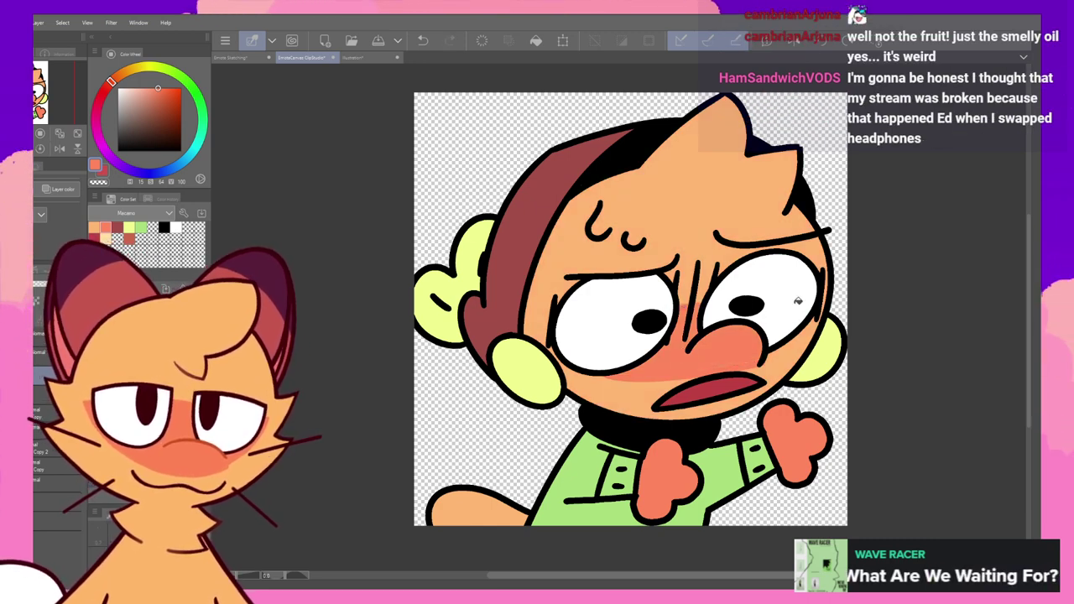
key(p)
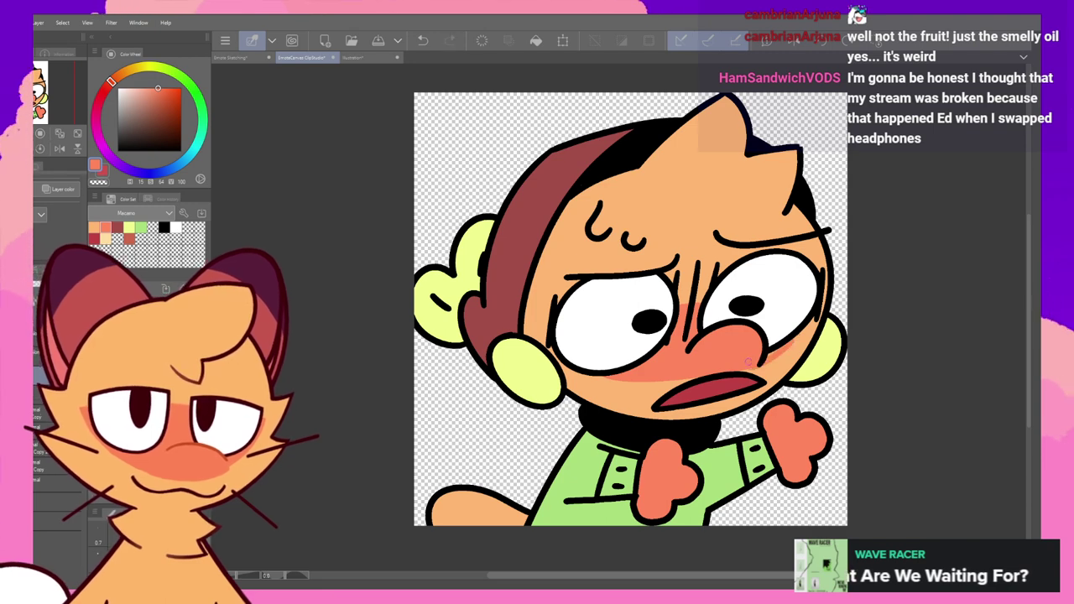
key(ctrl+y)
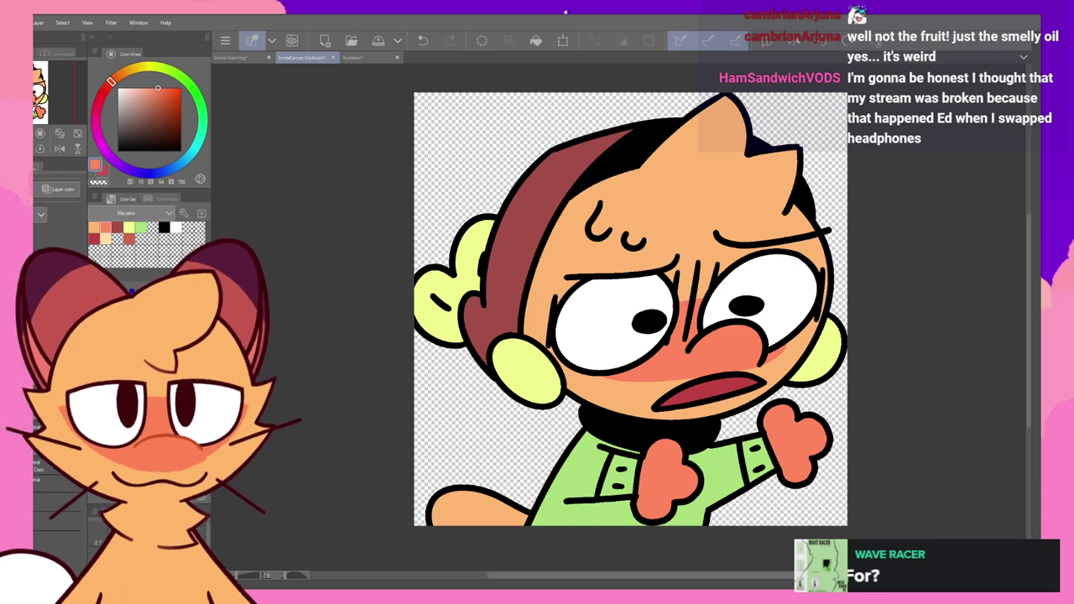
alt+click(718, 295)
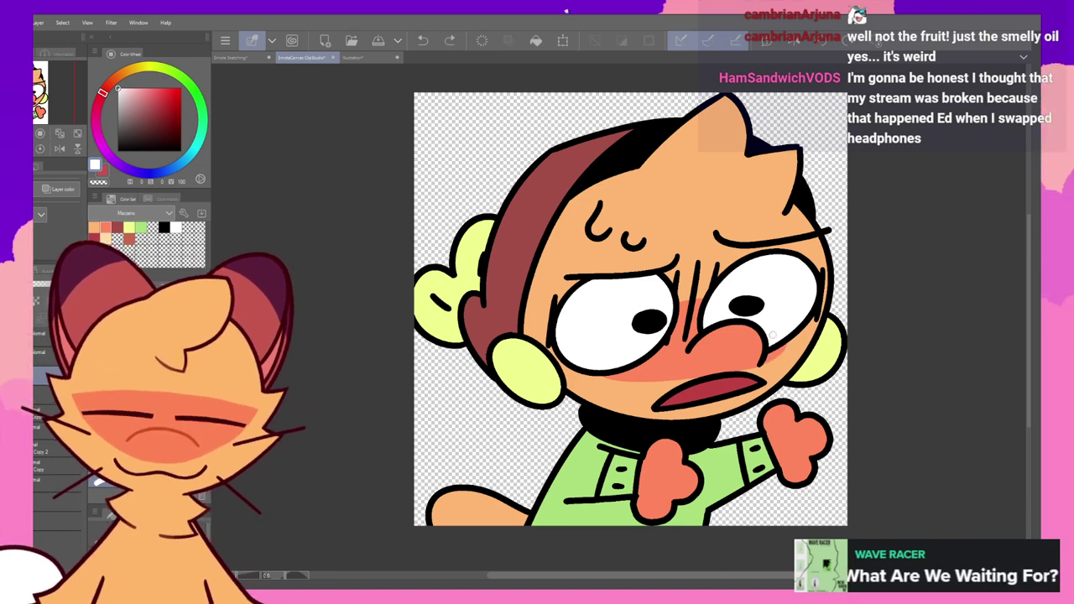
right_click(749, 343)
- Draw a light orange oval pad on the palm of the outstretched hand and fill it solid
click(794, 40)
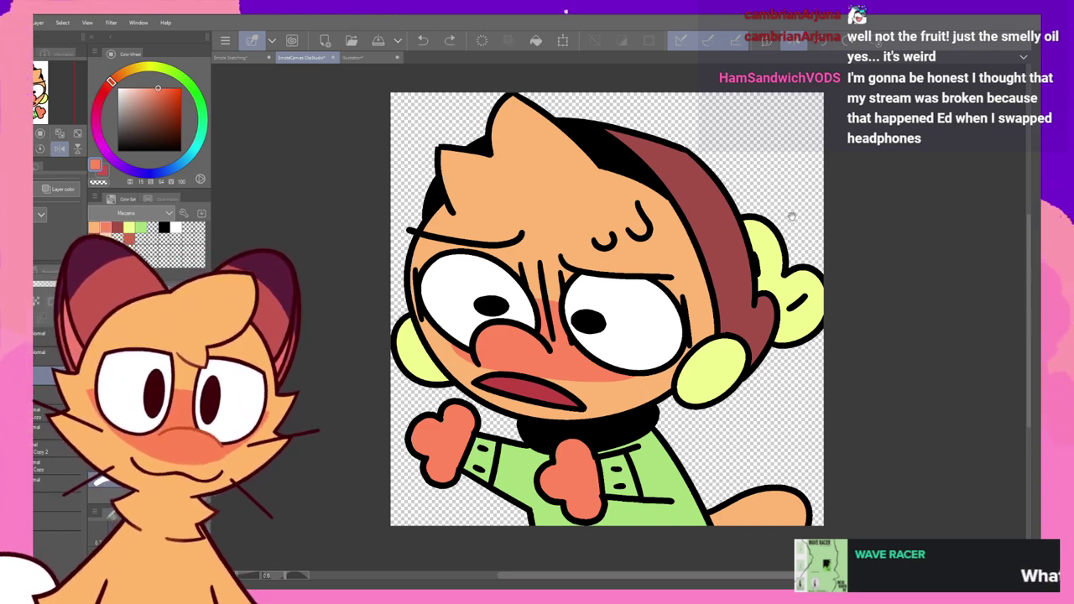
drag(801, 236, 775, 210)
alt+click(429, 398)
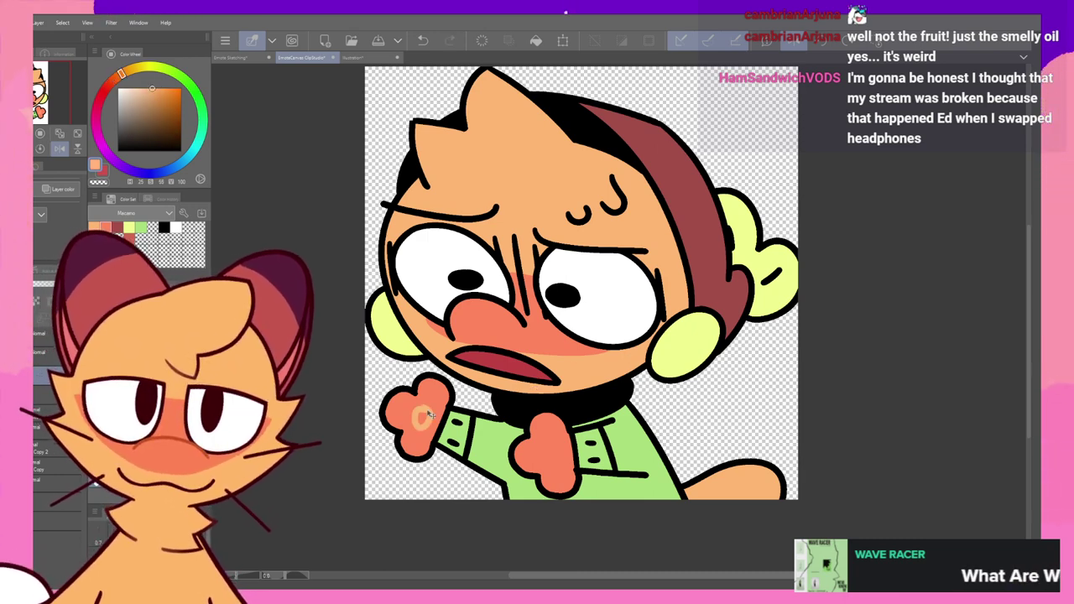
key(ctrl+z)
drag(426, 411, 423, 410)
click(793, 40)
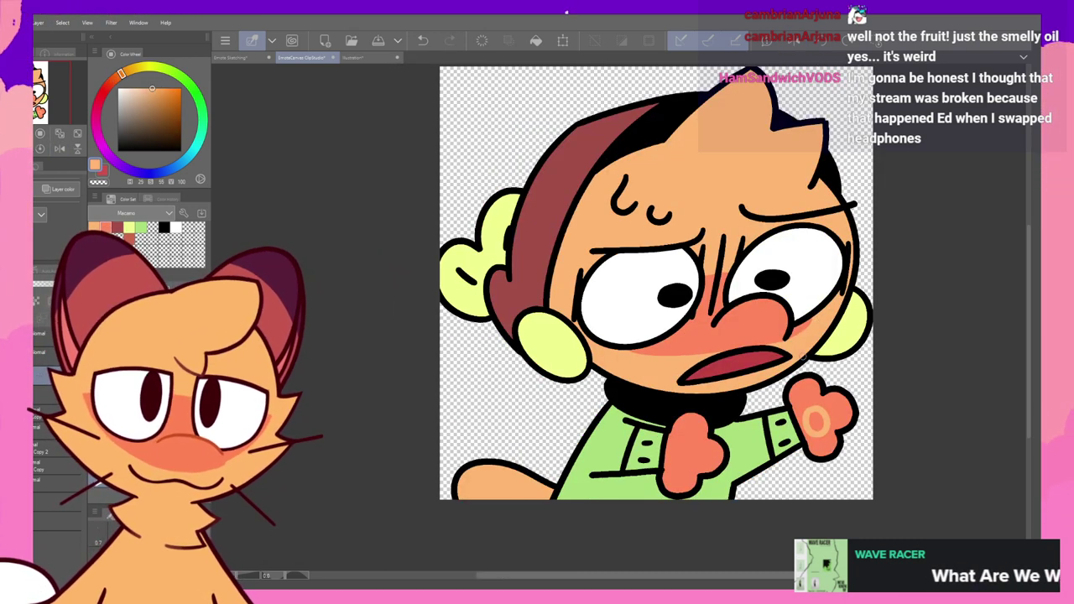
key(ctrl+z)
drag(817, 405, 818, 406)
key(g)
click(815, 415)
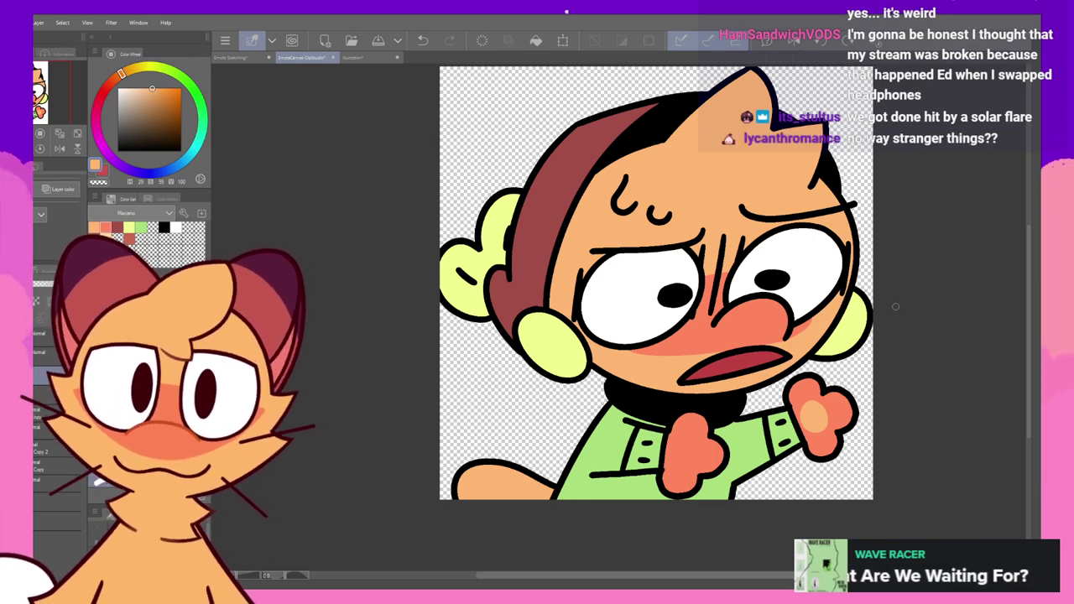
- Recolor the vertical worry lines between the eyes and the short lines beside both eyes in dark blue
mouse_move(880, 313)
mouse_down()
mouse_move(814, 369)
mouse_move(795, 379)
mouse_move(789, 367)
mouse_up()
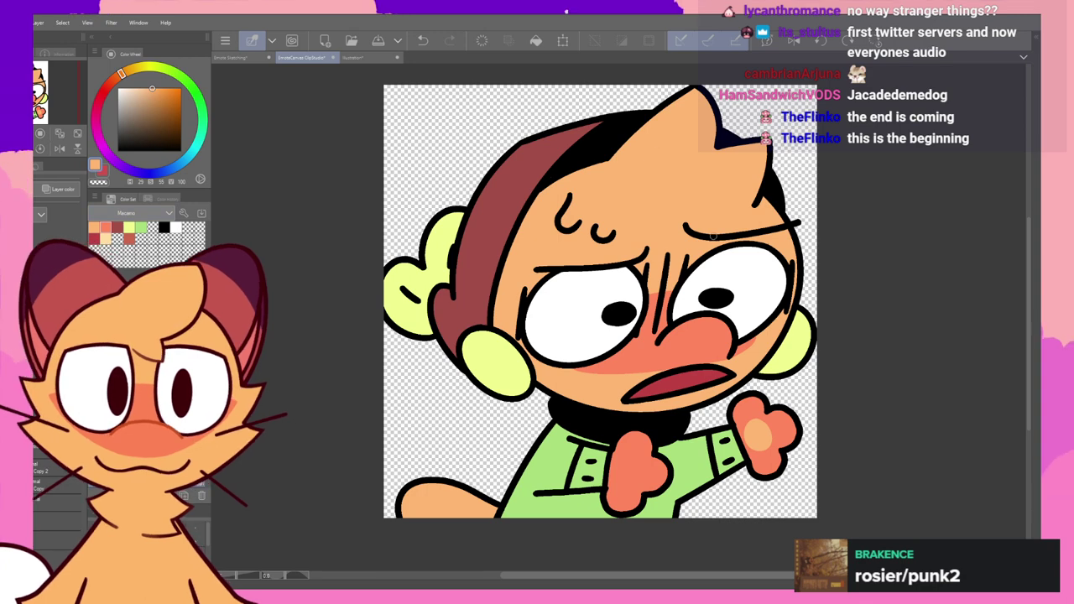
click(119, 164)
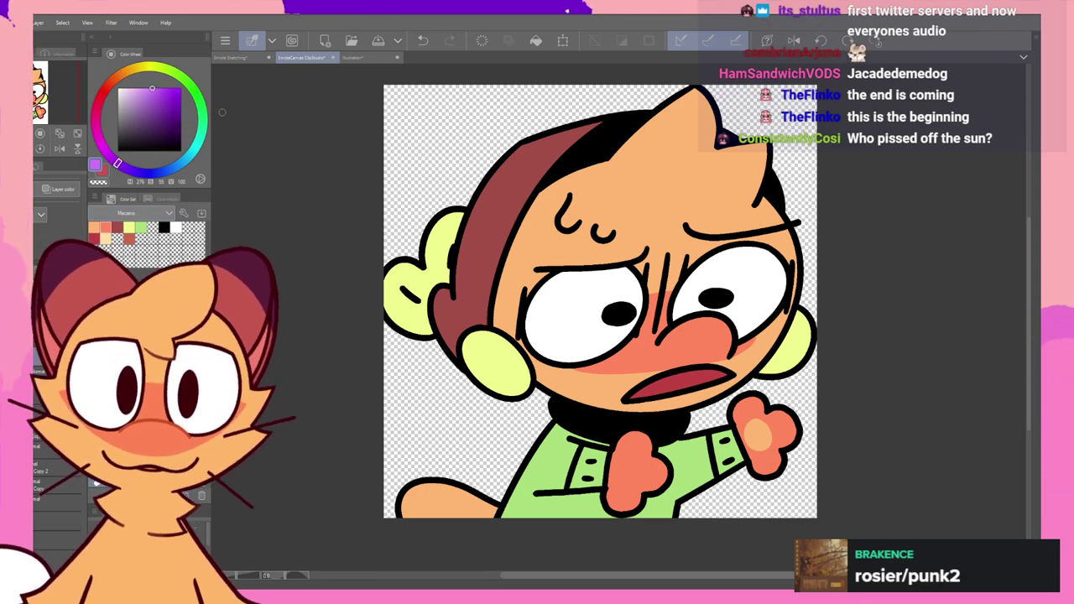
click(152, 173)
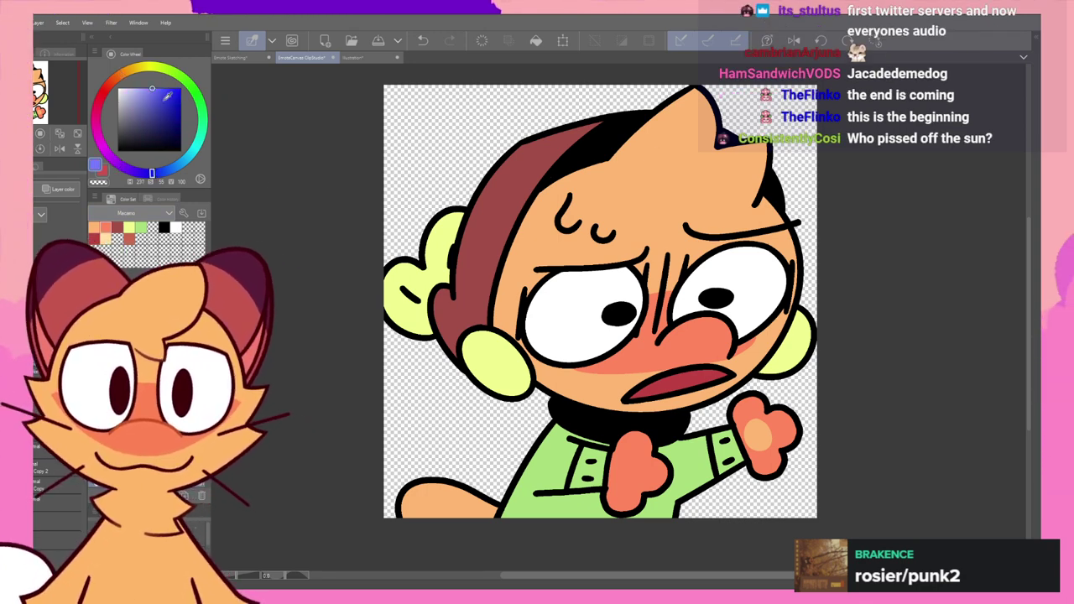
click(164, 102)
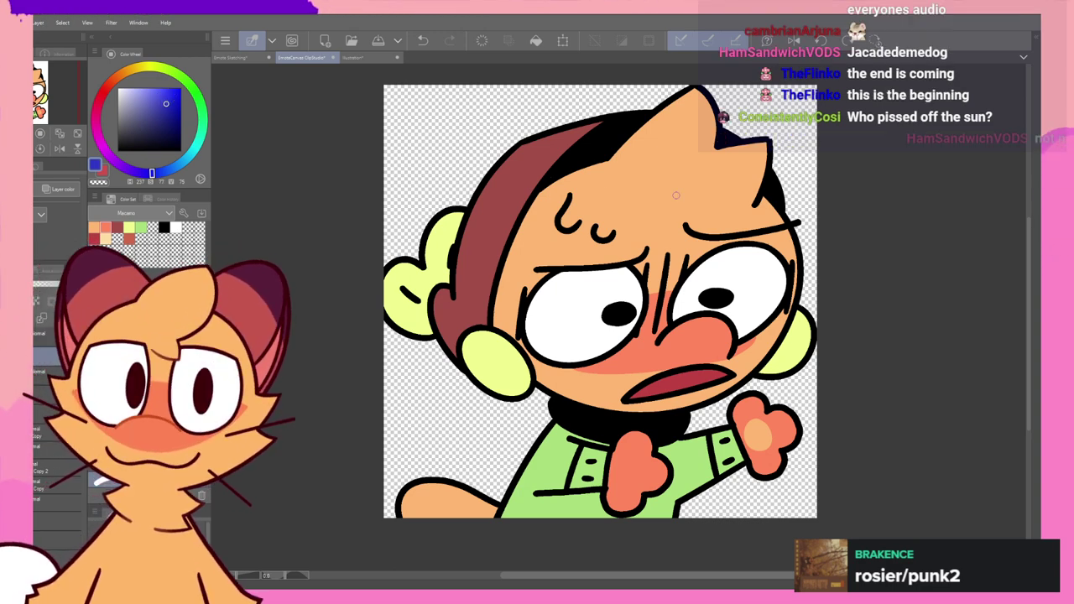
drag(668, 253, 655, 331)
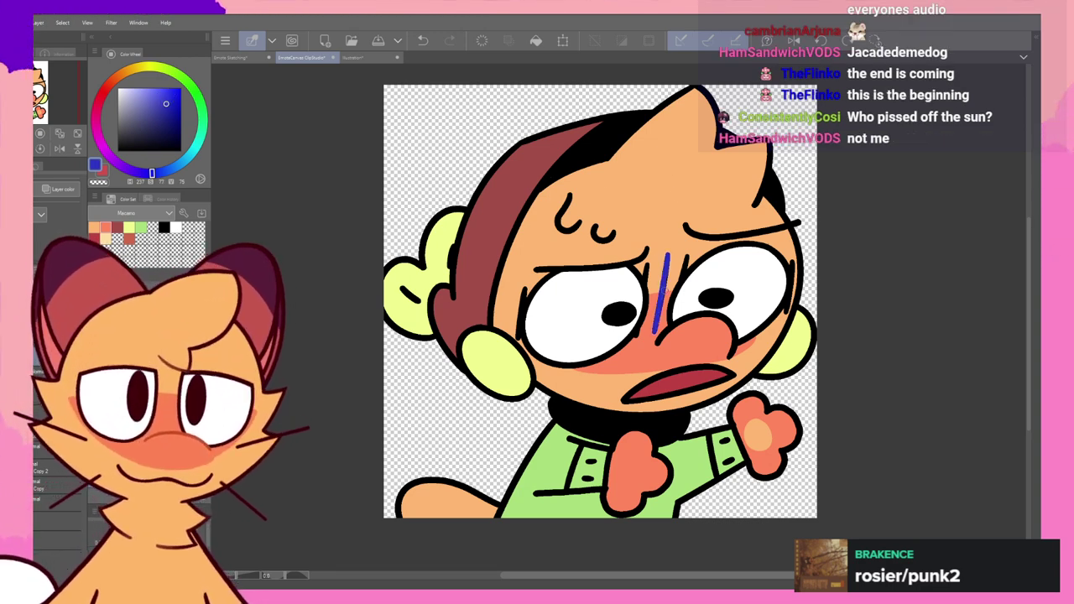
mouse_move(687, 256)
mouse_down()
mouse_move(676, 294)
mouse_move(637, 338)
mouse_up()
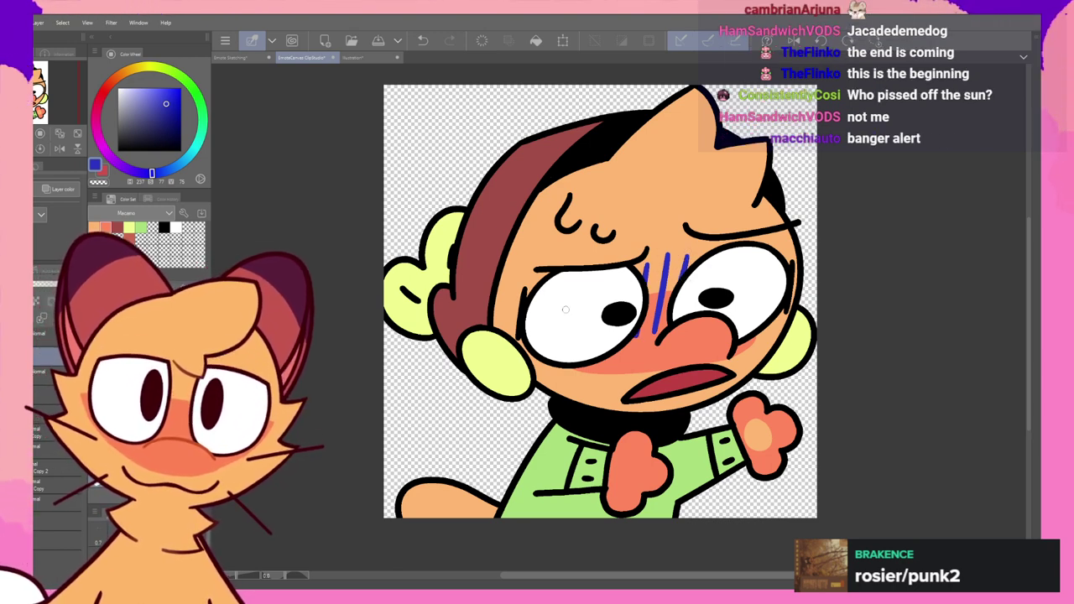
drag(524, 287, 520, 334)
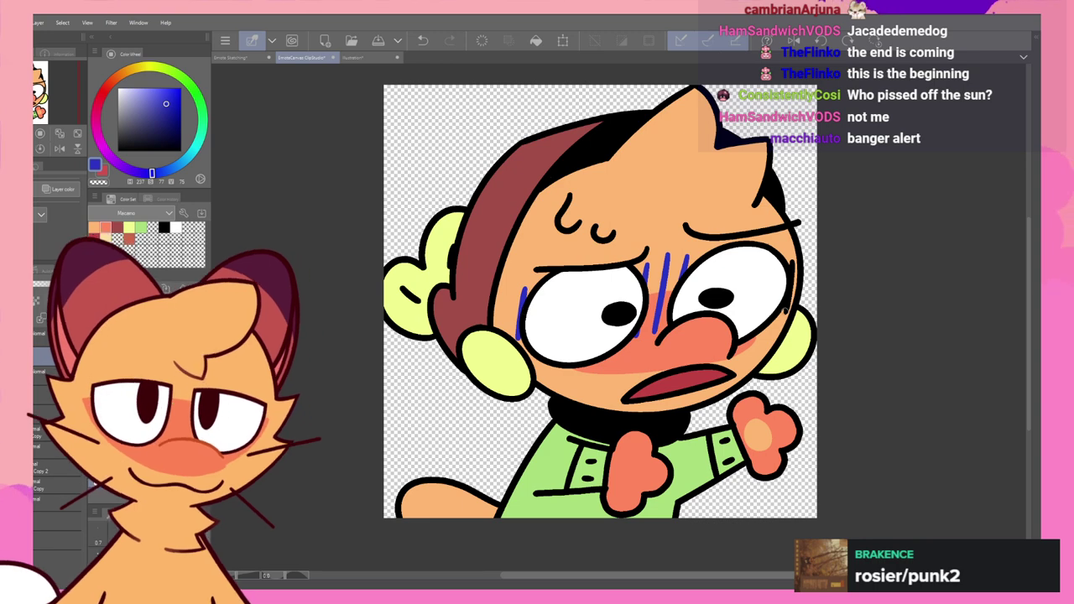
drag(791, 261, 786, 312)
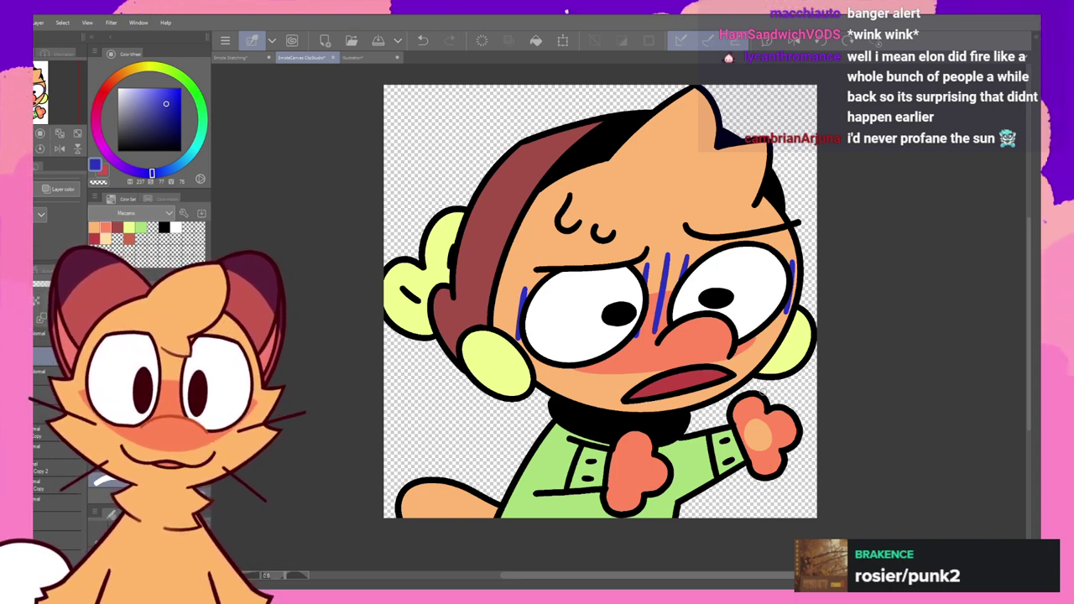
- Shift the hue of the blue worry lines slightly toward purple, trying teal and lighter blue variations
drag(722, 578, 735, 578)
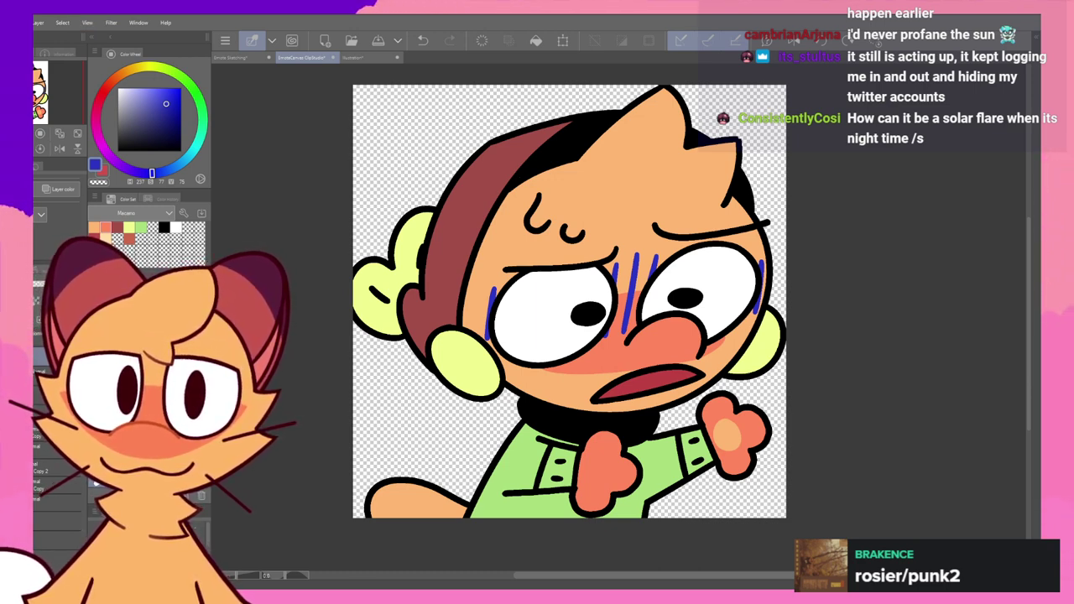
key(ctrl+s)
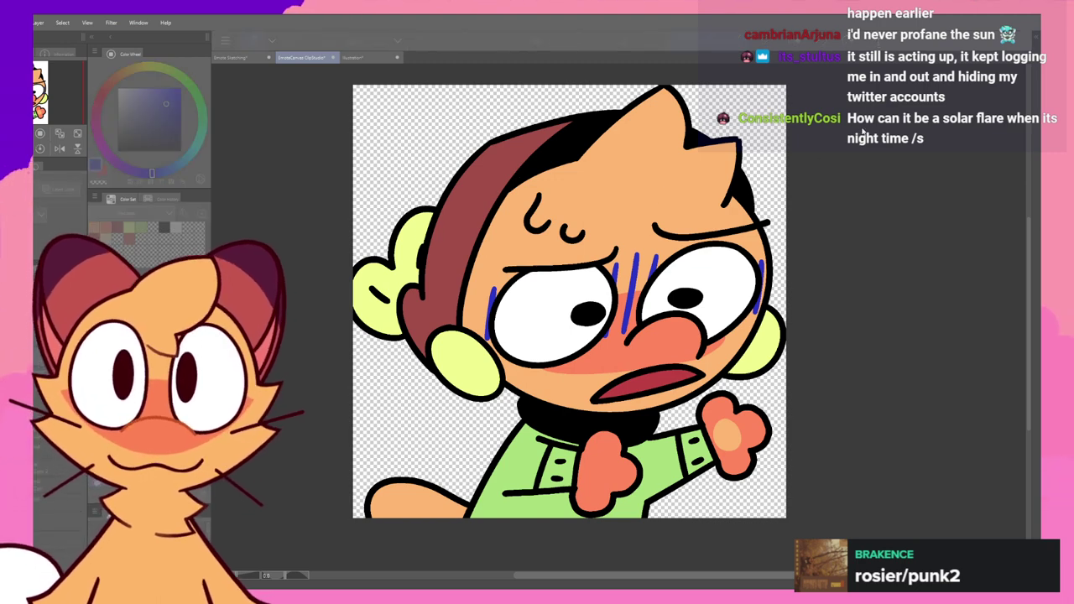
drag(848, 122, 865, 125)
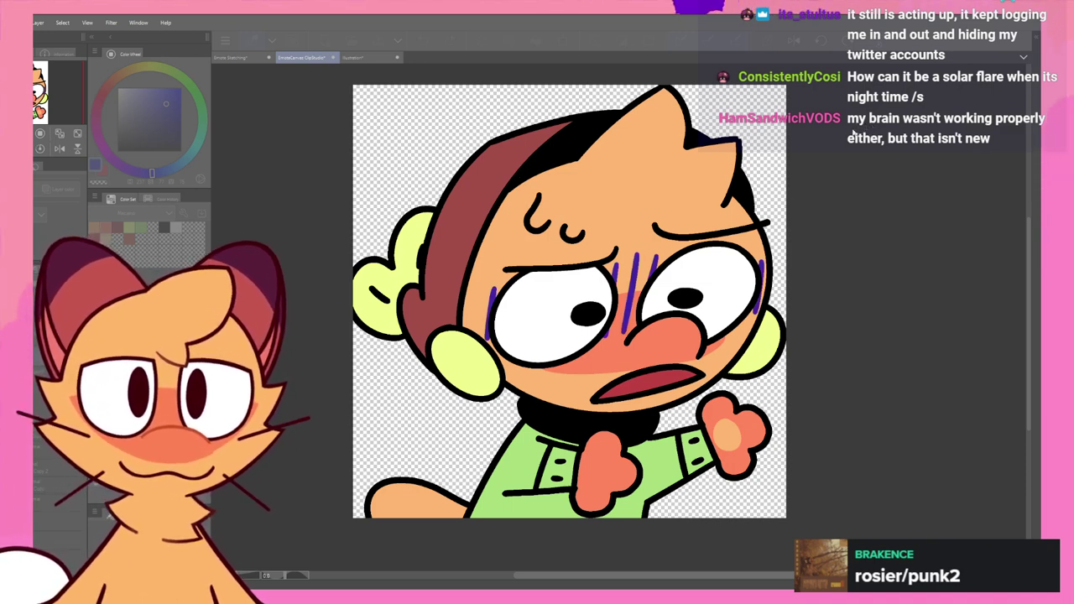
key(ctrl+z)
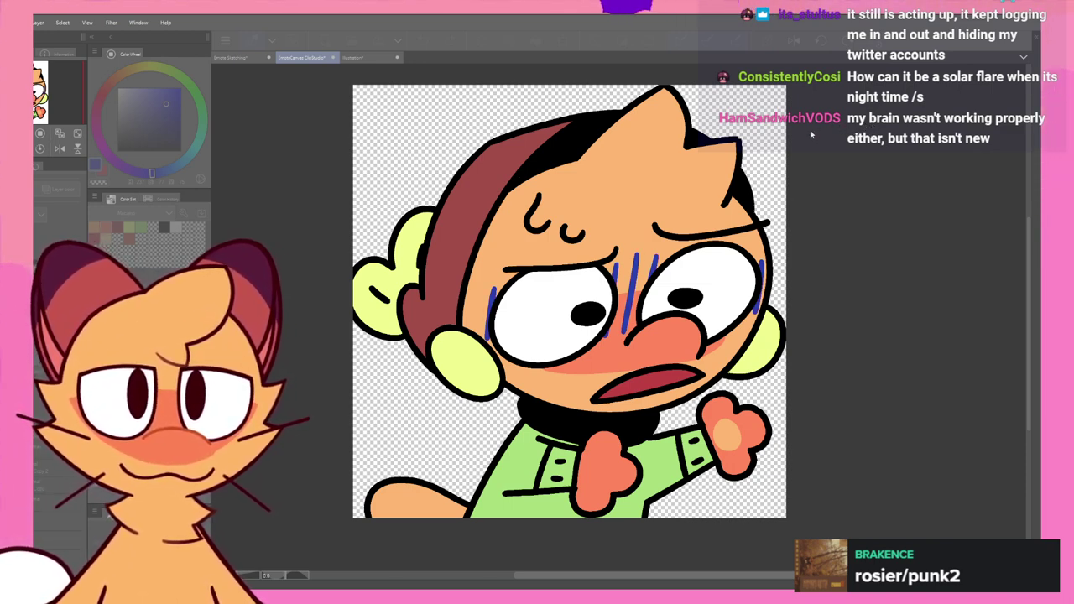
key(ctrl+z)
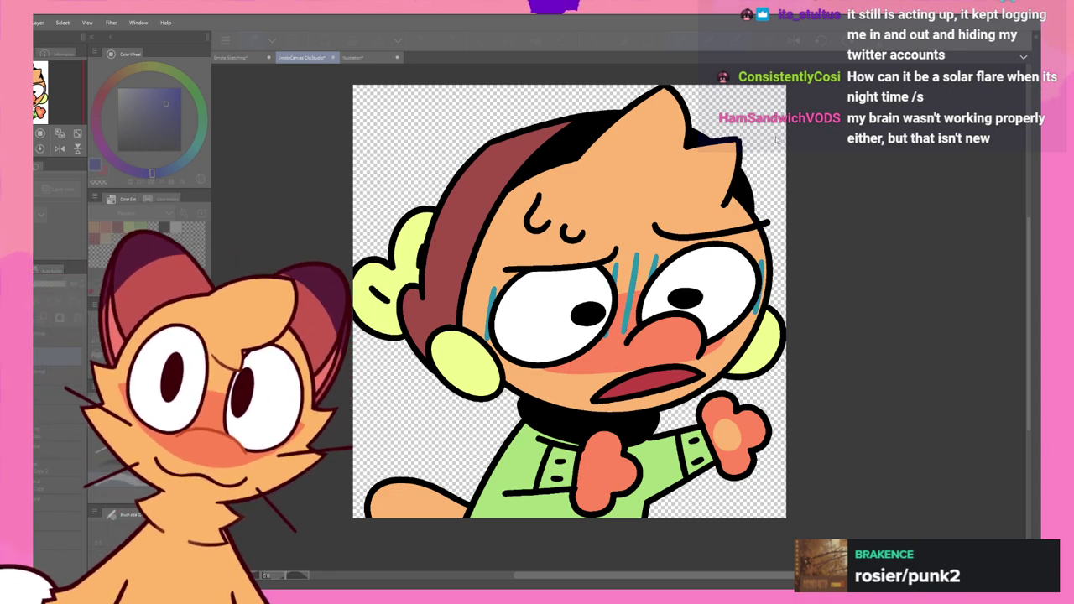
key(ctrl+y)
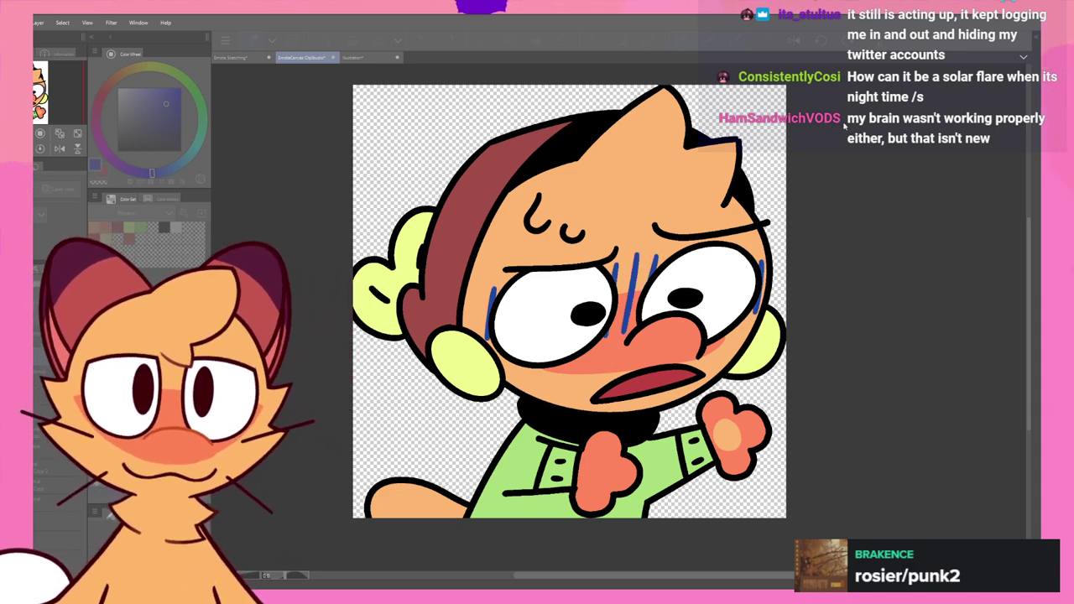
drag(863, 124, 879, 128)
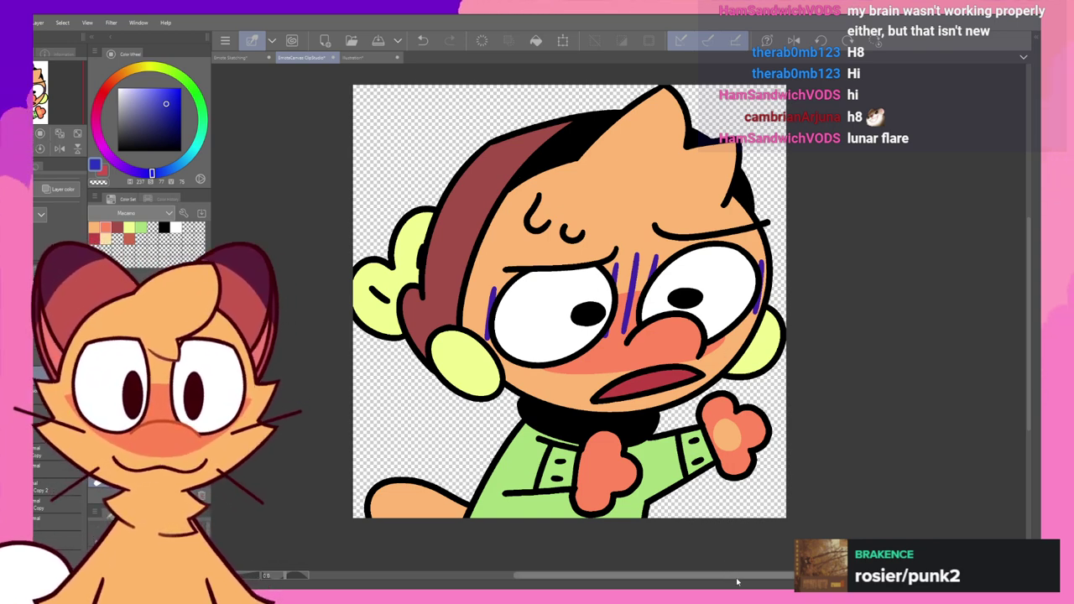
- Airbrush a soft dark blue shadow across the bridge between the eyes and restore both eyes to white
drag(738, 580, 745, 579)
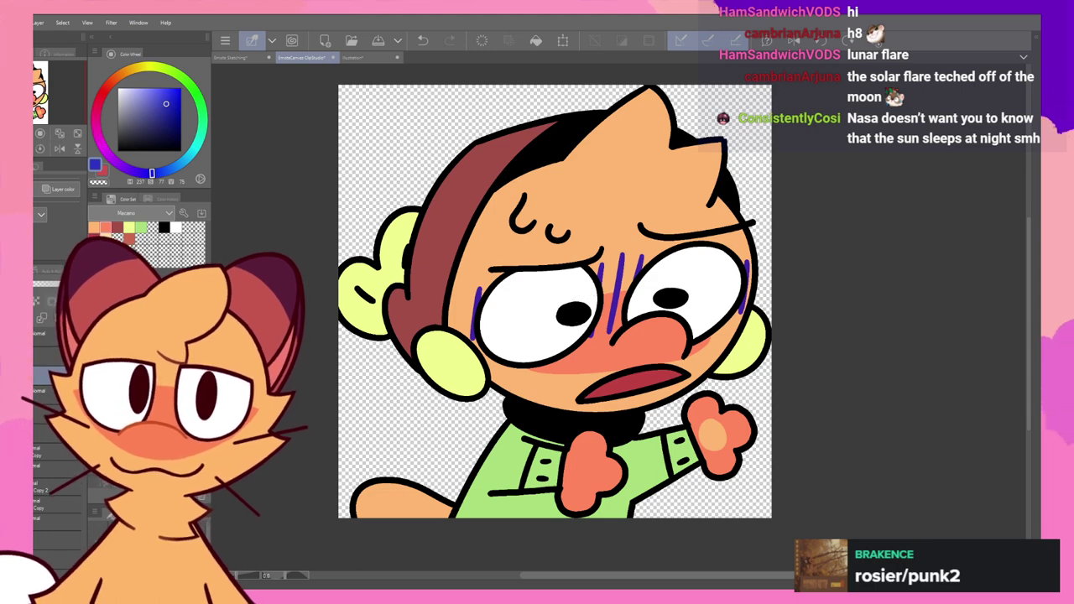
drag(545, 311, 697, 285)
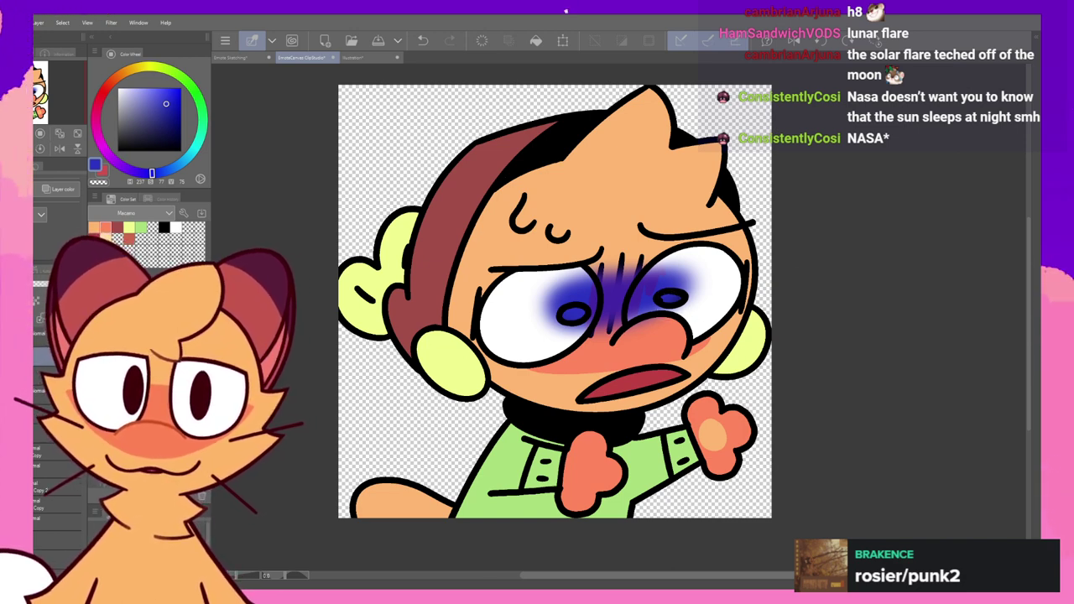
key(x)
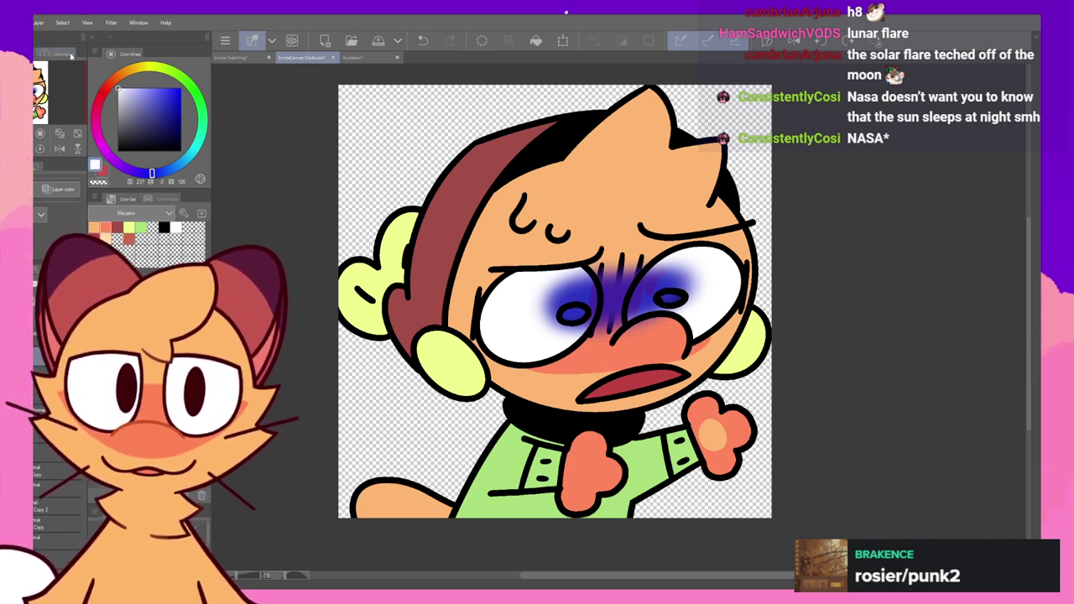
drag(681, 271, 715, 246)
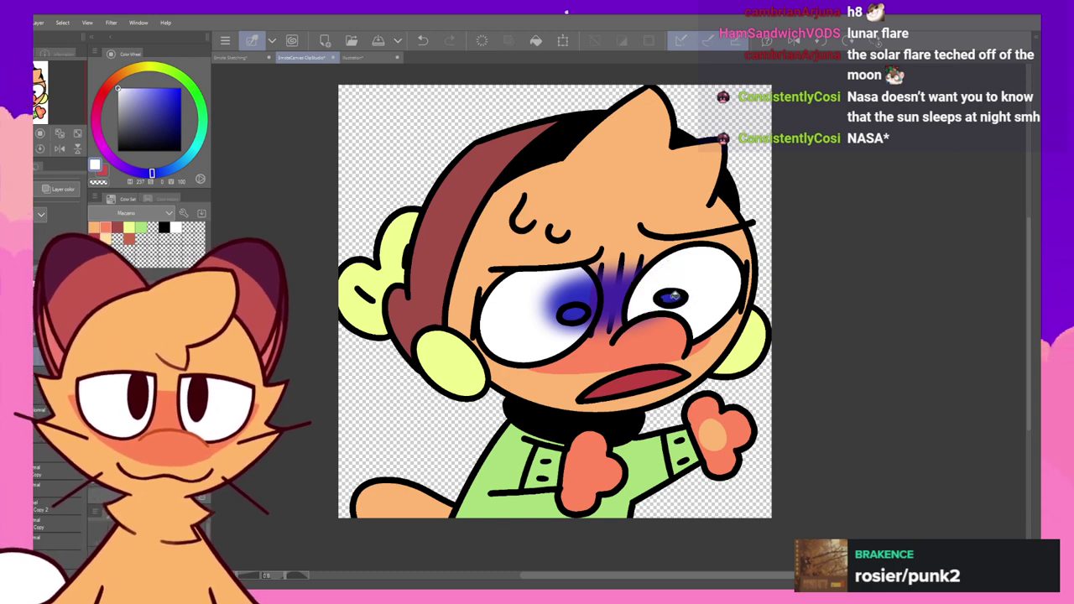
drag(612, 265, 561, 273)
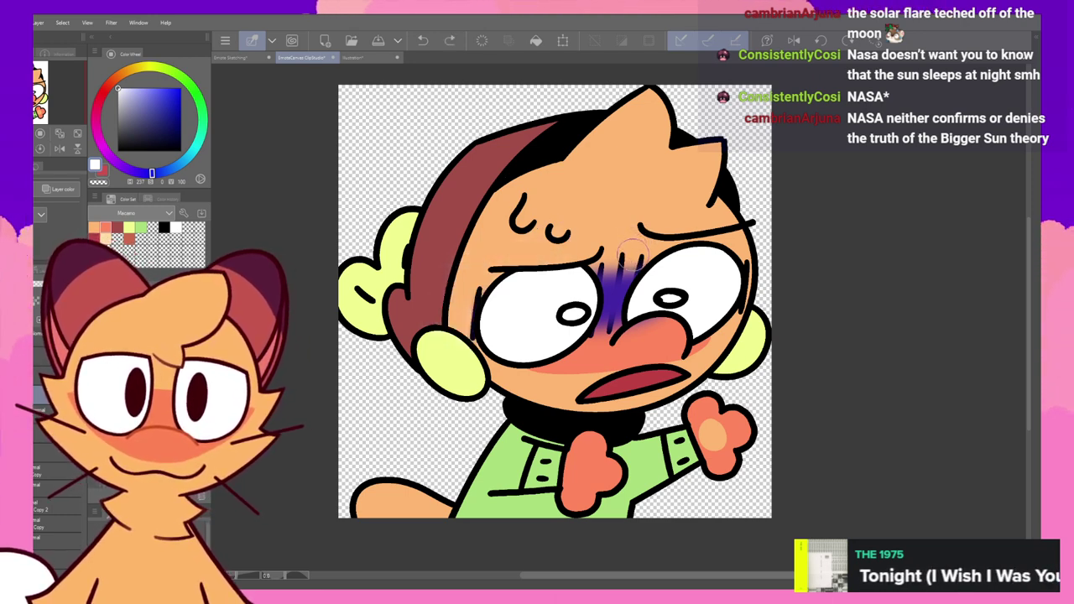
- Airbrush soft dark blue shading along the outer sides of both eyes and beneath the eyebrows
click(167, 199)
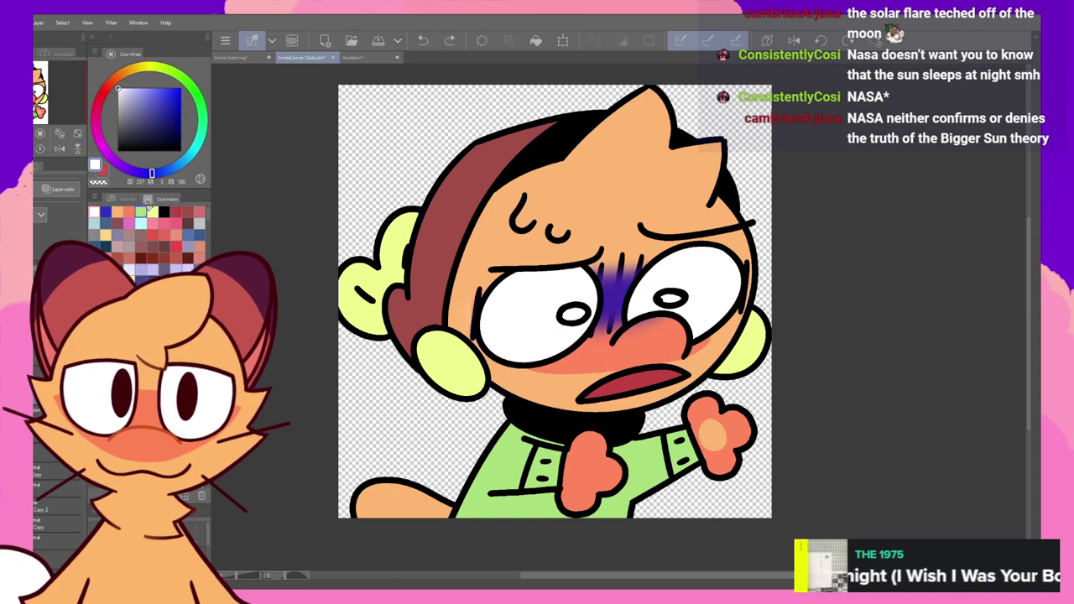
click(105, 211)
mouse_move(475, 297)
mouse_down()
mouse_move(526, 308)
mouse_move(474, 333)
mouse_up()
key(ctrl+z)
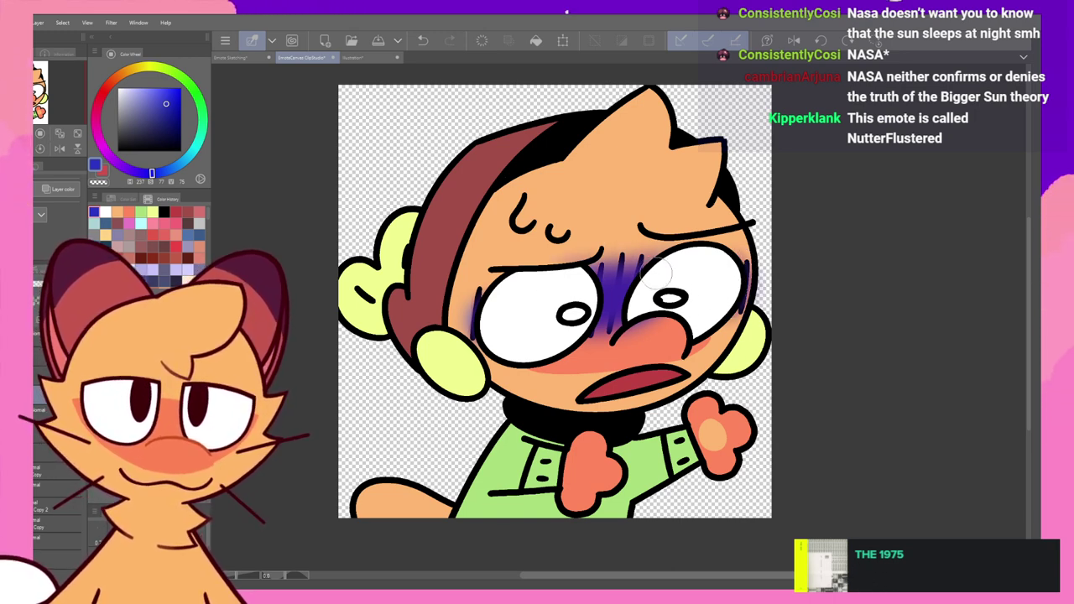
mouse_move(587, 266)
mouse_down()
mouse_move(759, 237)
mouse_move(656, 220)
mouse_up()
key(ctrl+z)
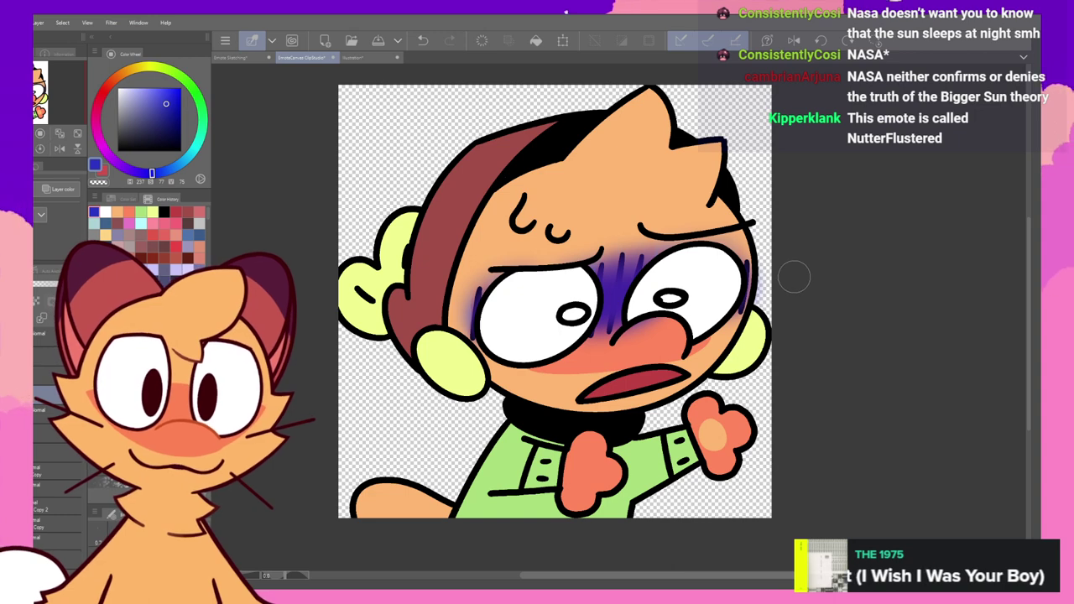
- Extend the dark blue shading below the eyes and erase the excess from the nose with the transparent color
drag(572, 334, 656, 334)
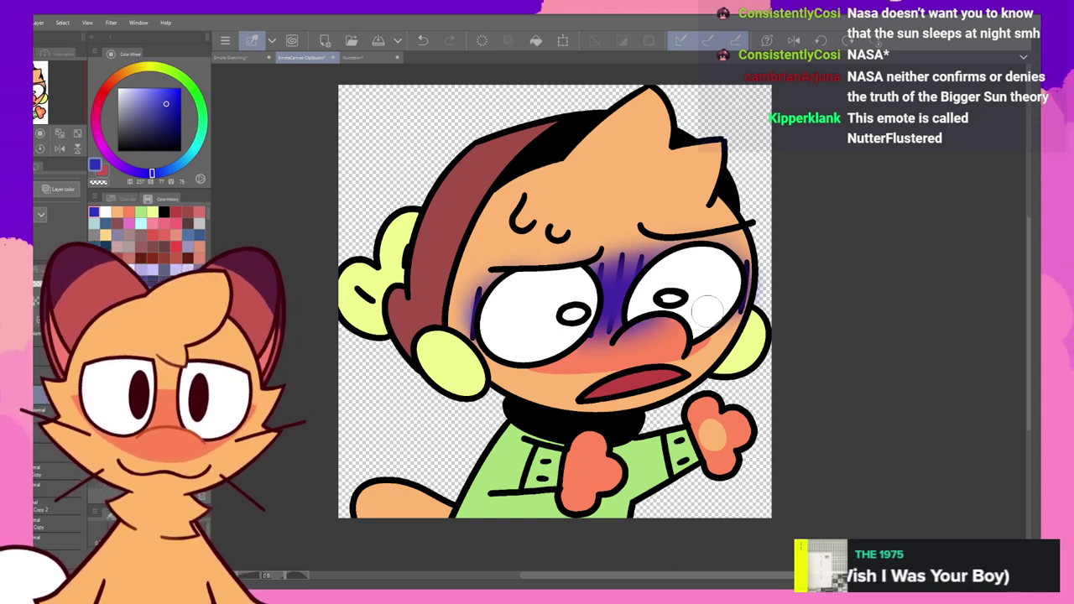
key(ctrl+z)
drag(572, 329, 681, 312)
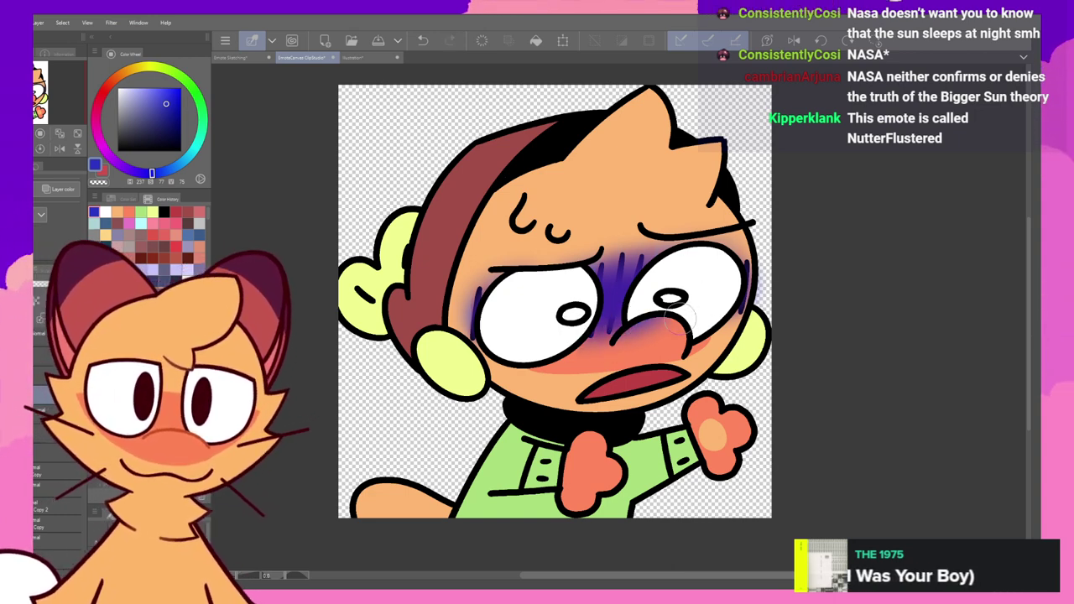
key(ctrl+z)
key(ctrl+y)
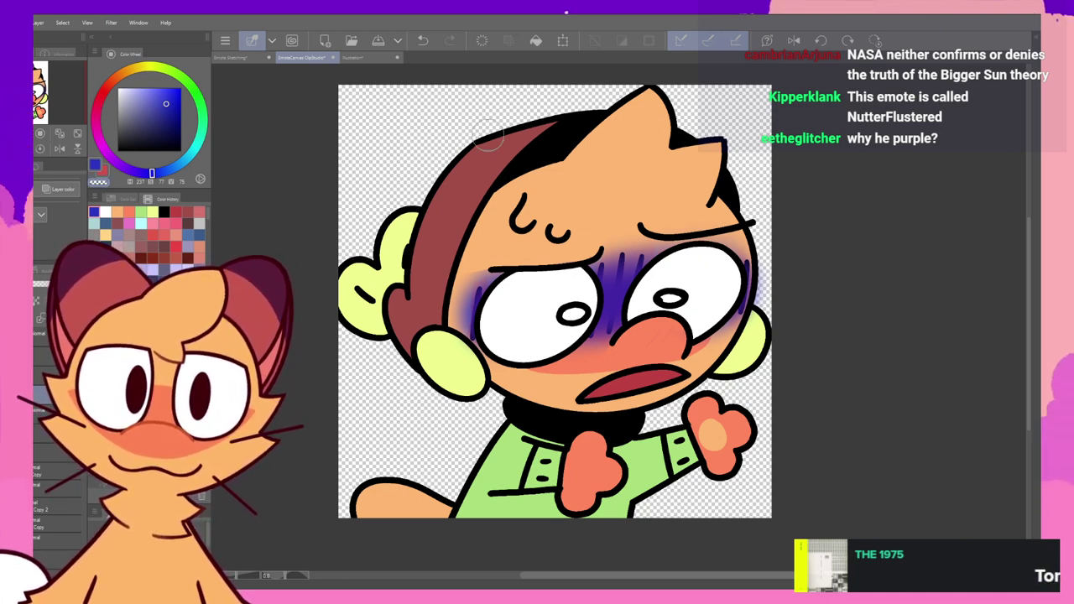
drag(487, 265, 501, 259)
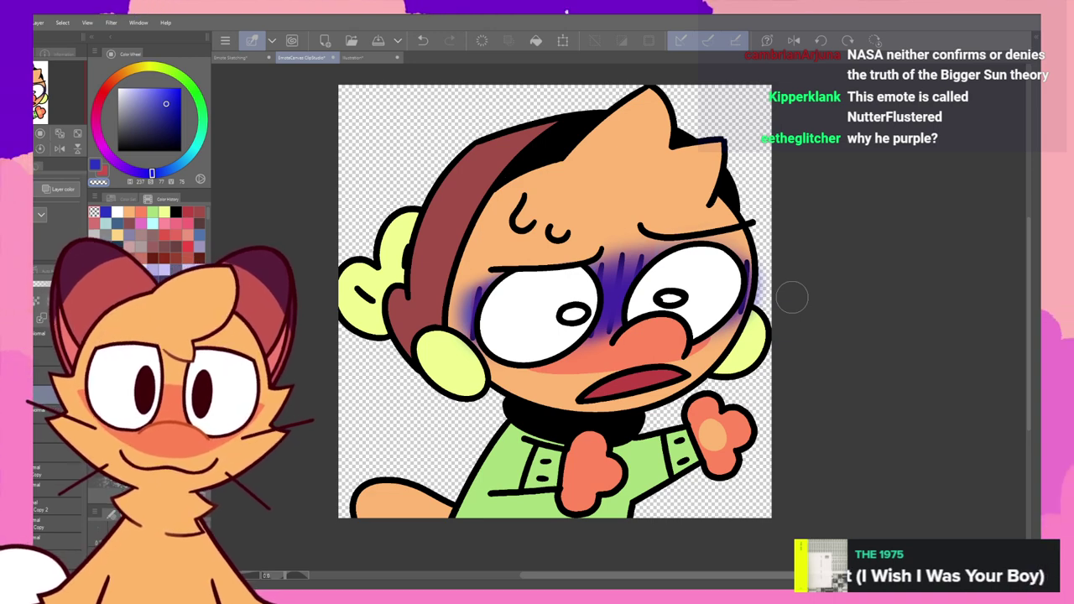
- Lower the opacity of the dark blue shading layer around the eyes to soften the shadow
scroll(791, 297, down, 4)
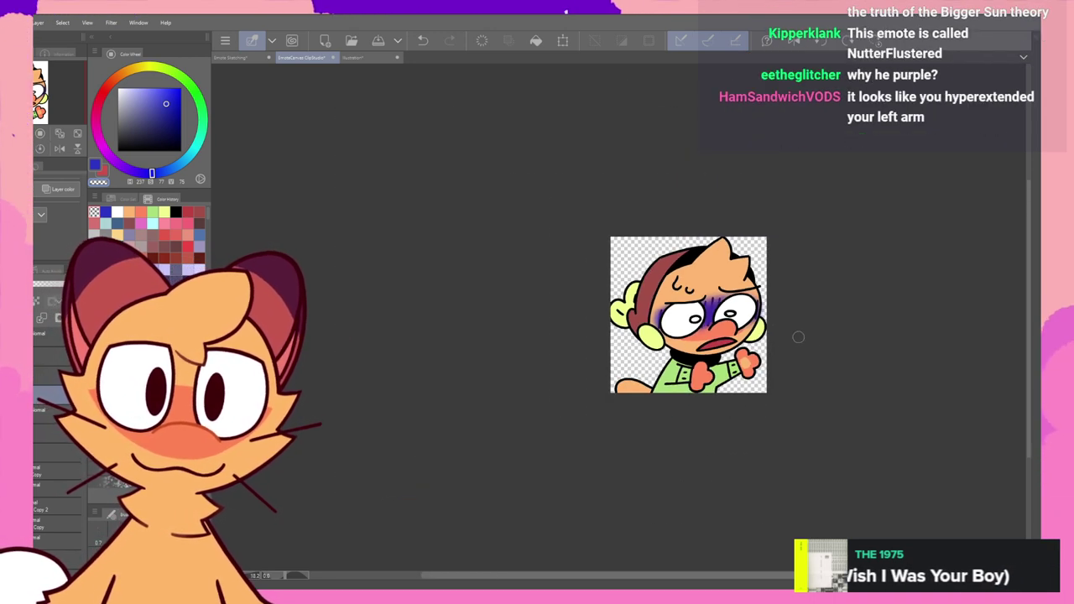
scroll(798, 336, down, 3)
scroll(805, 352, up, 2)
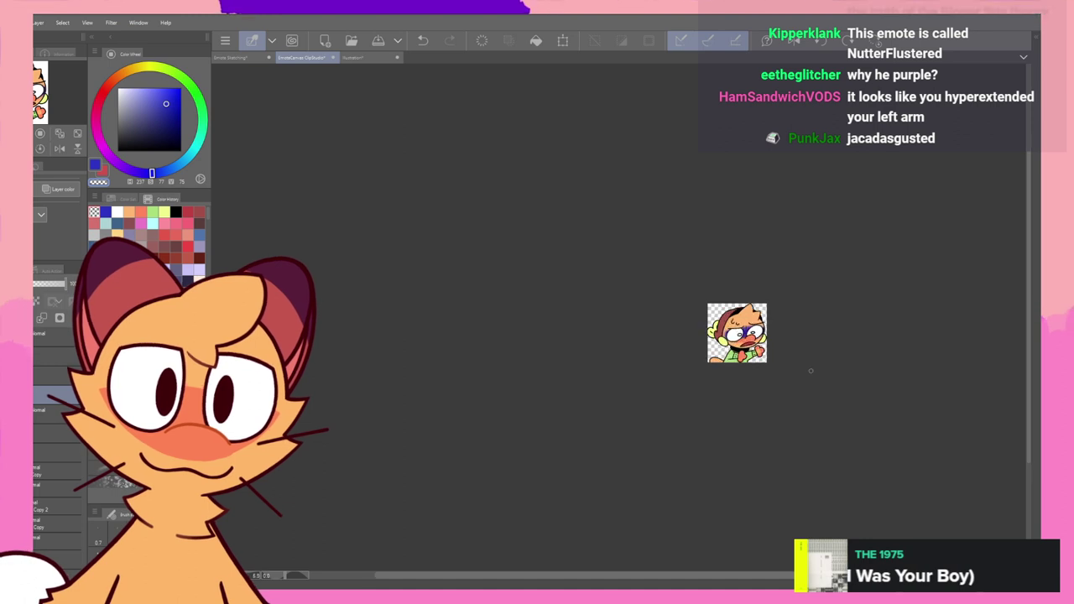
scroll(811, 370, up, 5)
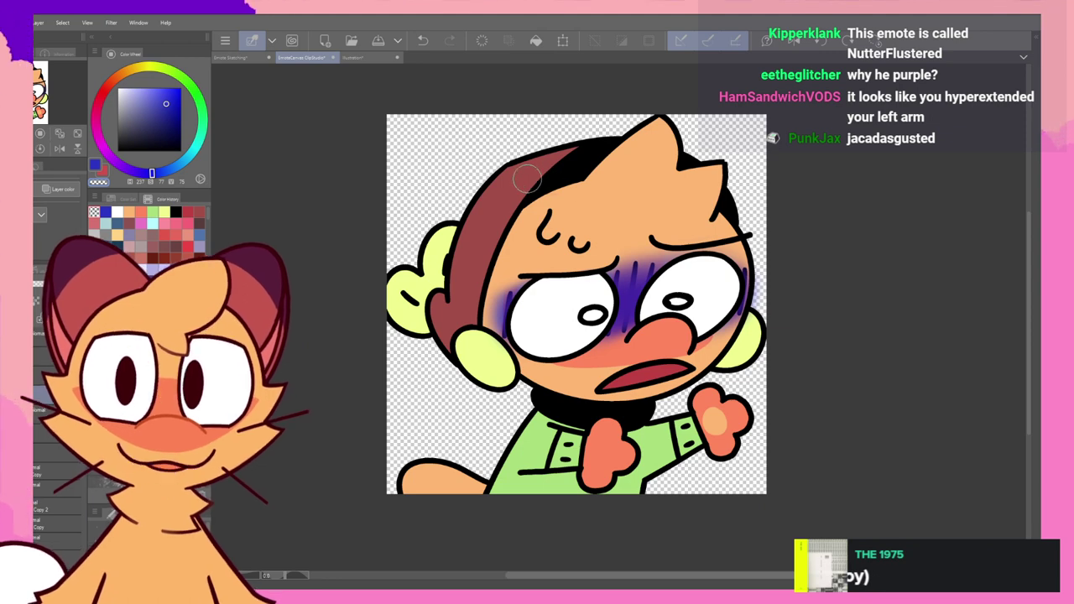
scroll(632, 162, up, 2)
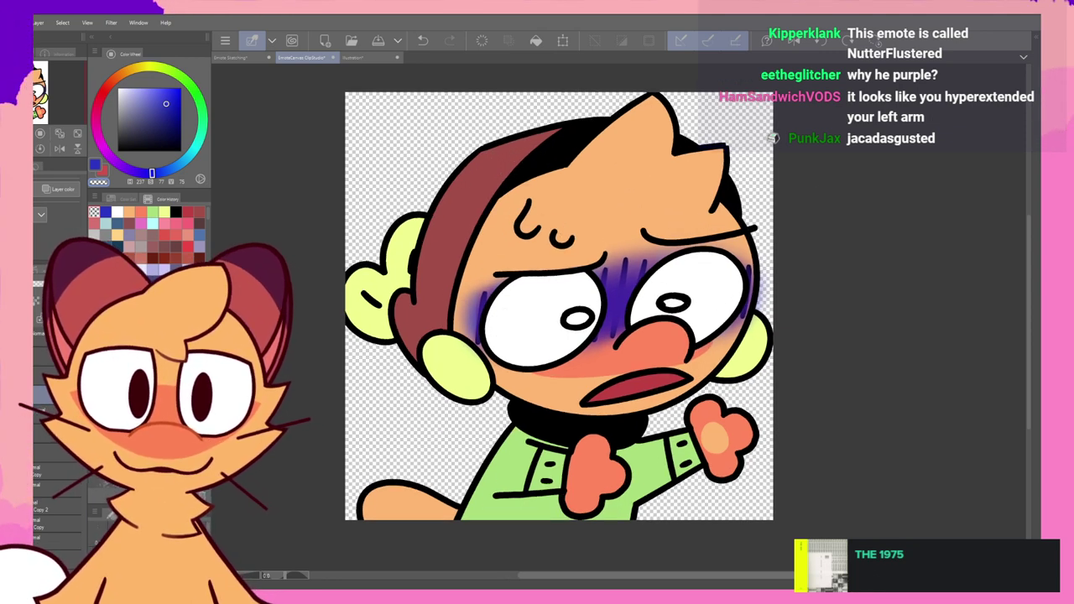
drag(66, 284, 45, 293)
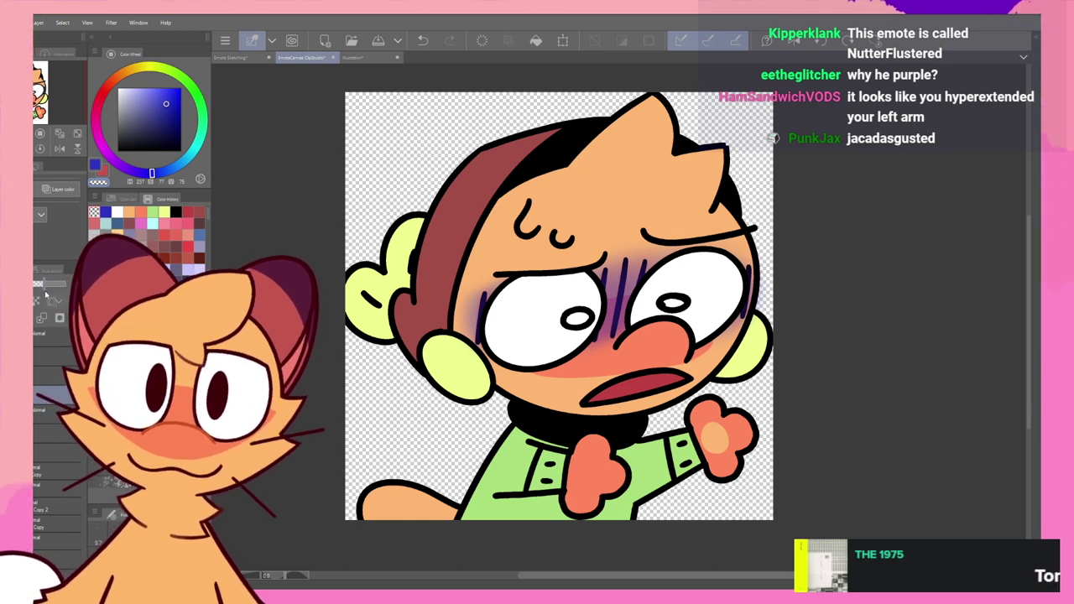
scroll(770, 350, down, 6)
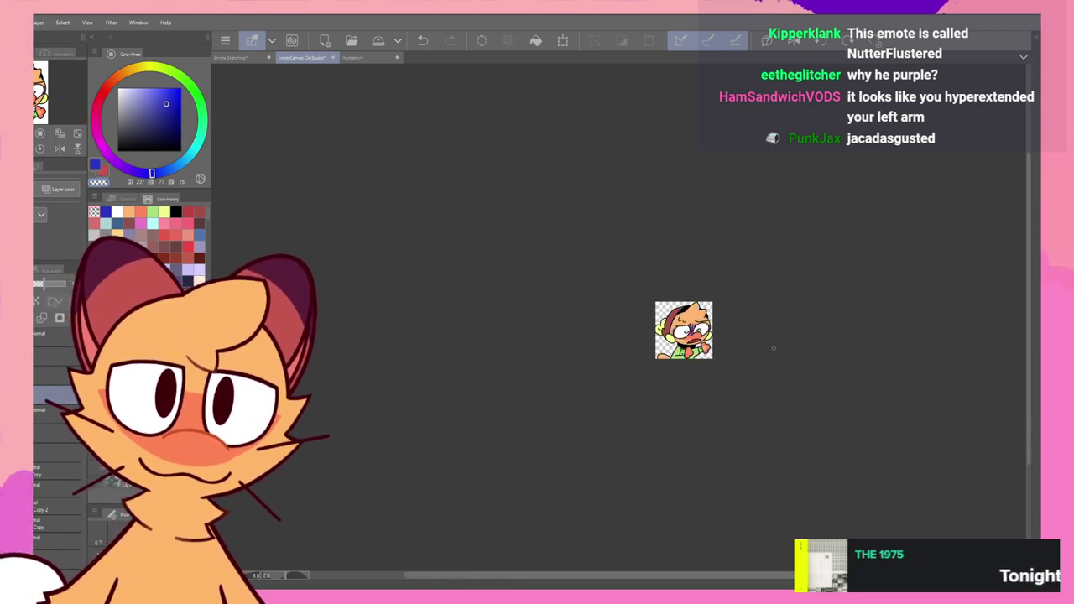
scroll(773, 347, up, 2)
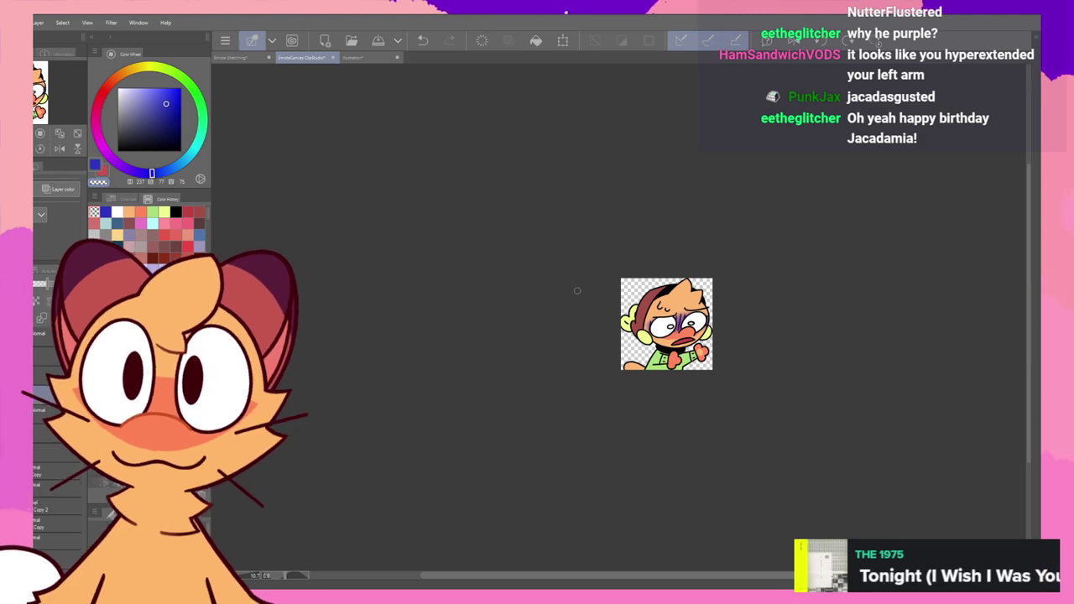
scroll(749, 307, up, 4)
scroll(684, 291, up, 2)
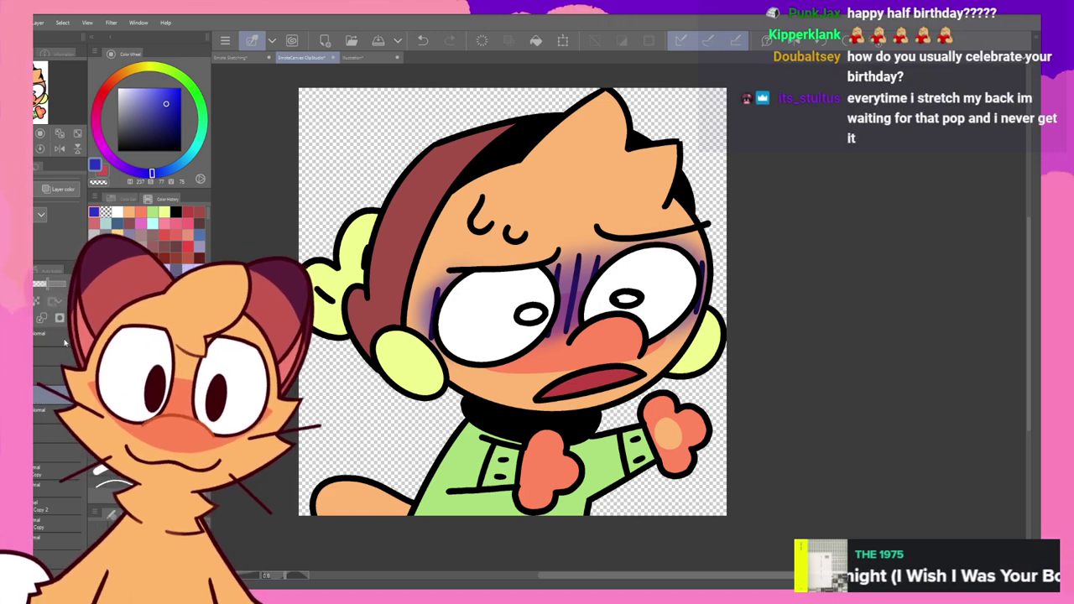
- Paint a pale cream tip on the character's tail, using the cream from the saved color set
click(59, 335)
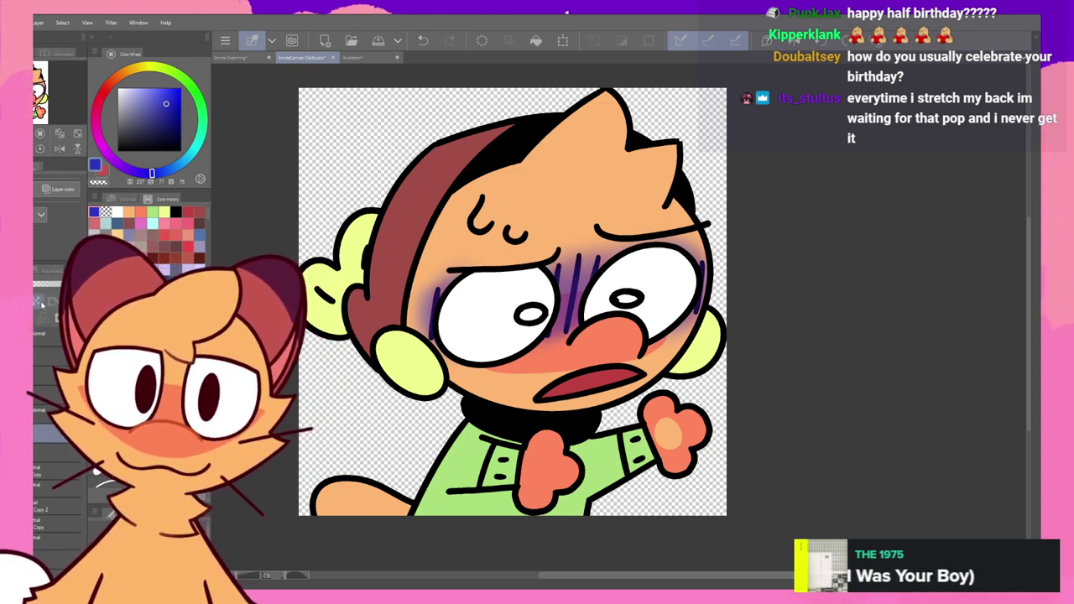
click(123, 199)
click(118, 238)
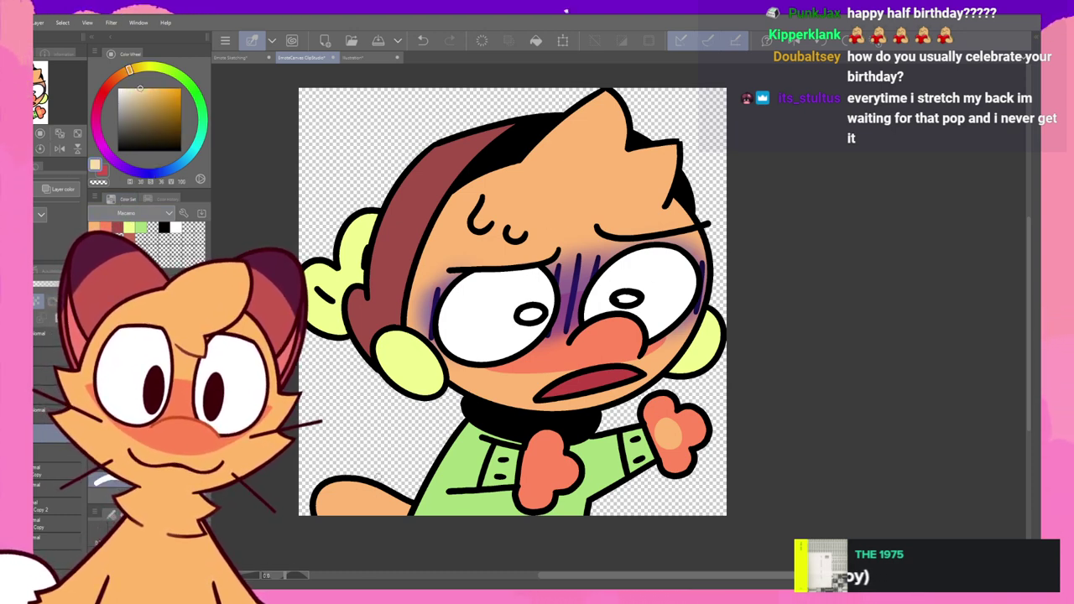
drag(369, 485, 346, 510)
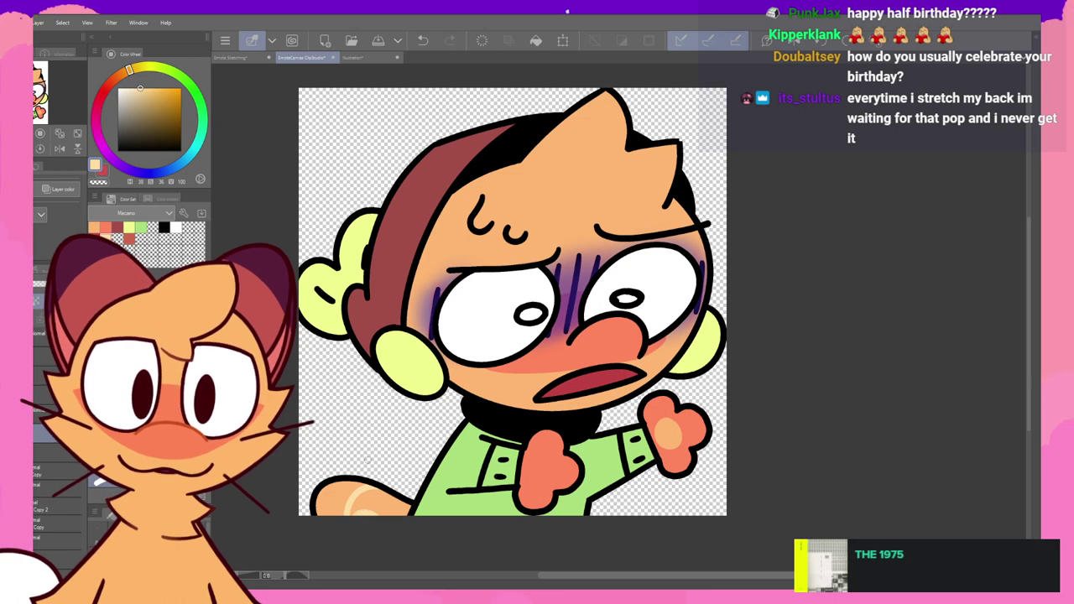
drag(379, 488, 362, 513)
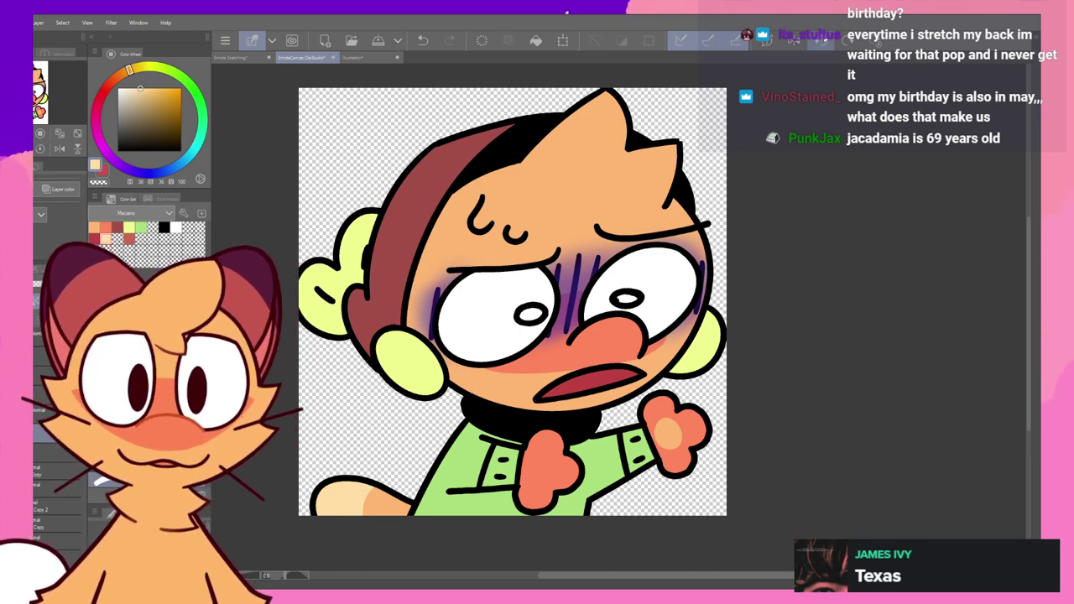
- Undo the cream fill and repaint the tail tip with a reshaped, curved inner edge while the canvas view is mirrored
click(793, 40)
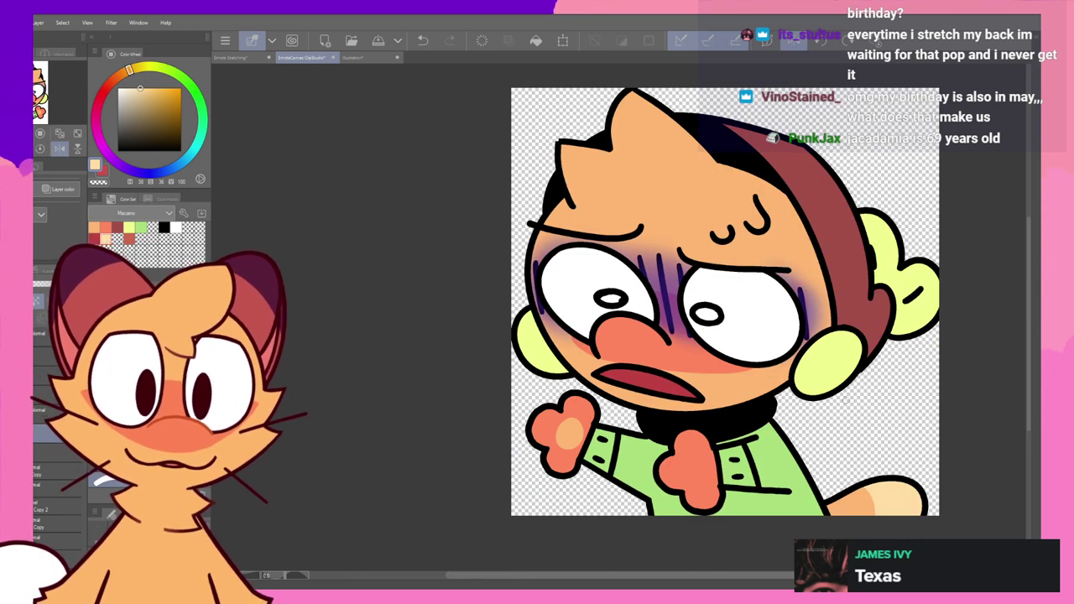
key(ctrl+z)
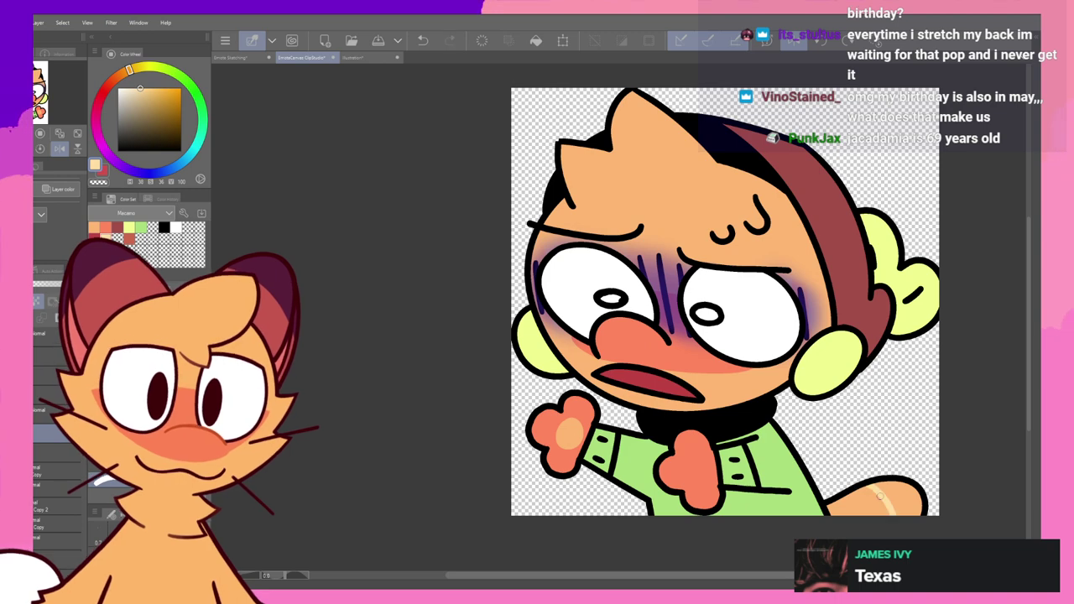
key(ctrl+y)
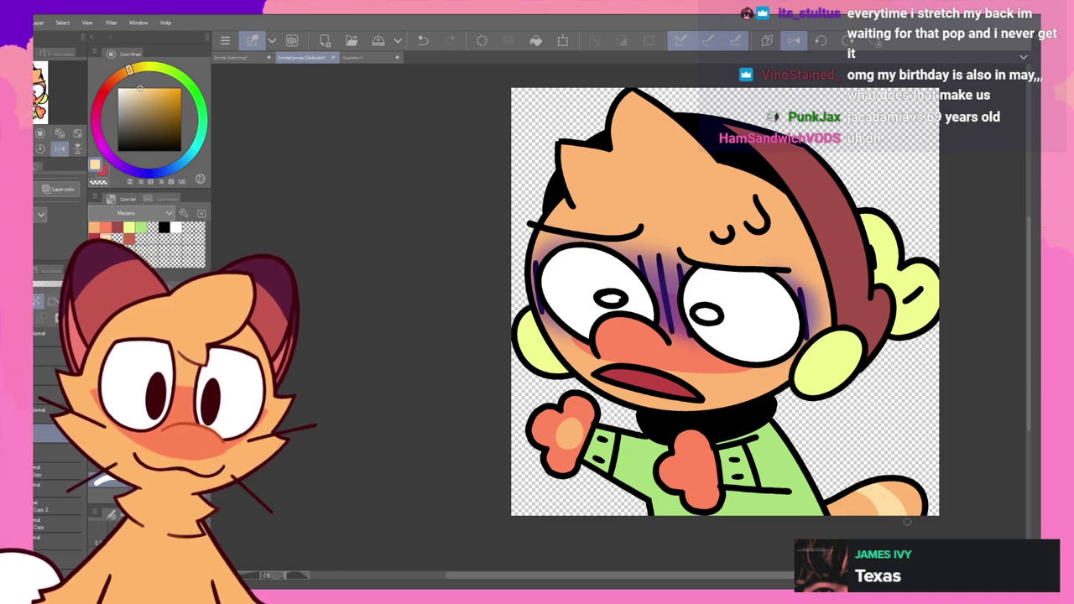
drag(889, 479, 914, 500)
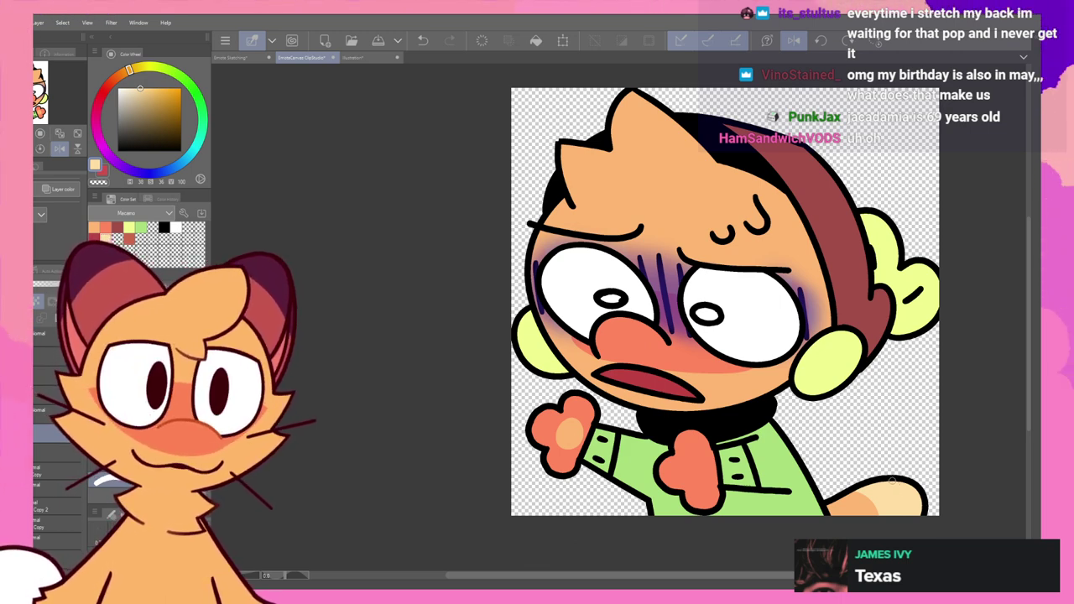
click(793, 41)
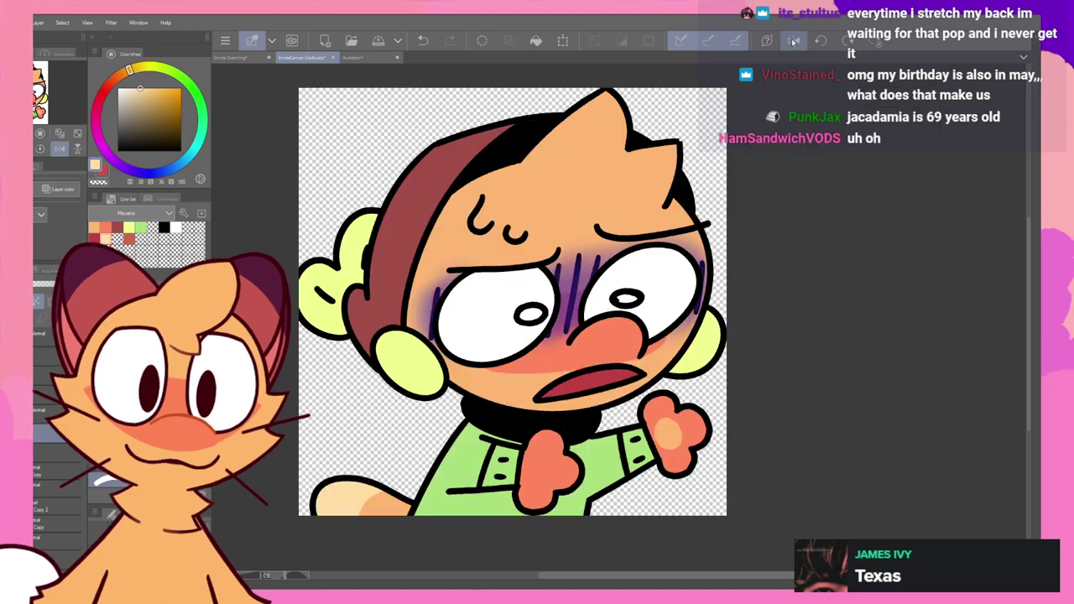
drag(792, 298, 735, 404)
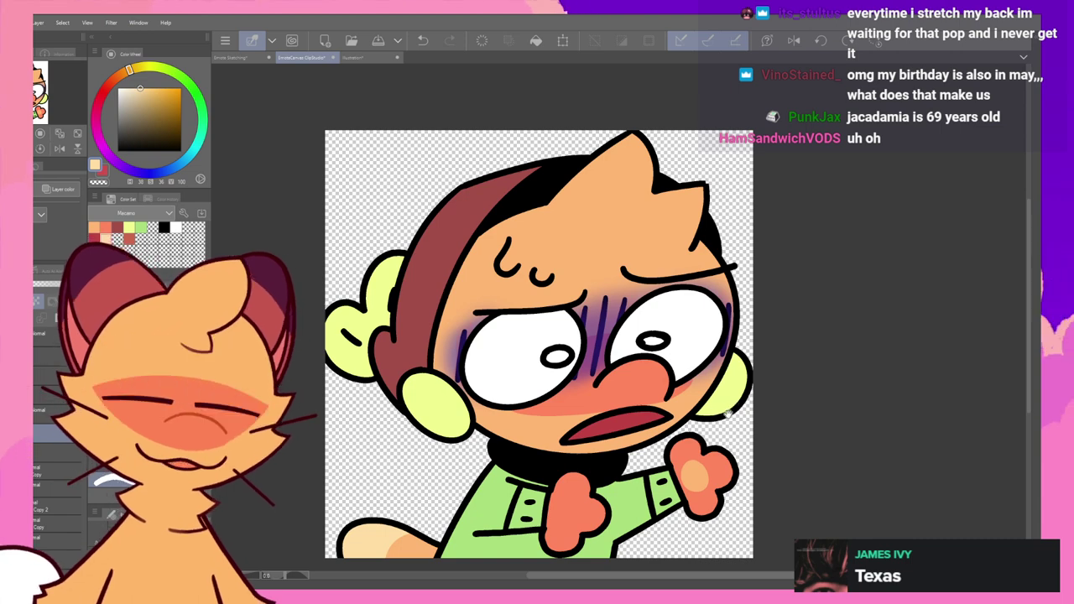
drag(776, 319, 755, 353)
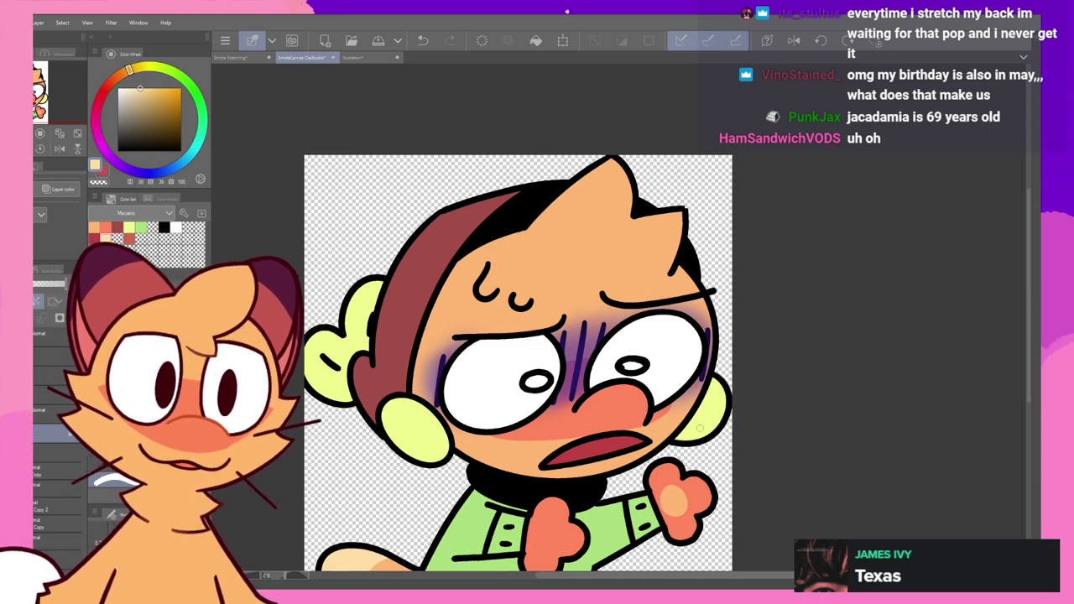
drag(730, 460, 714, 379)
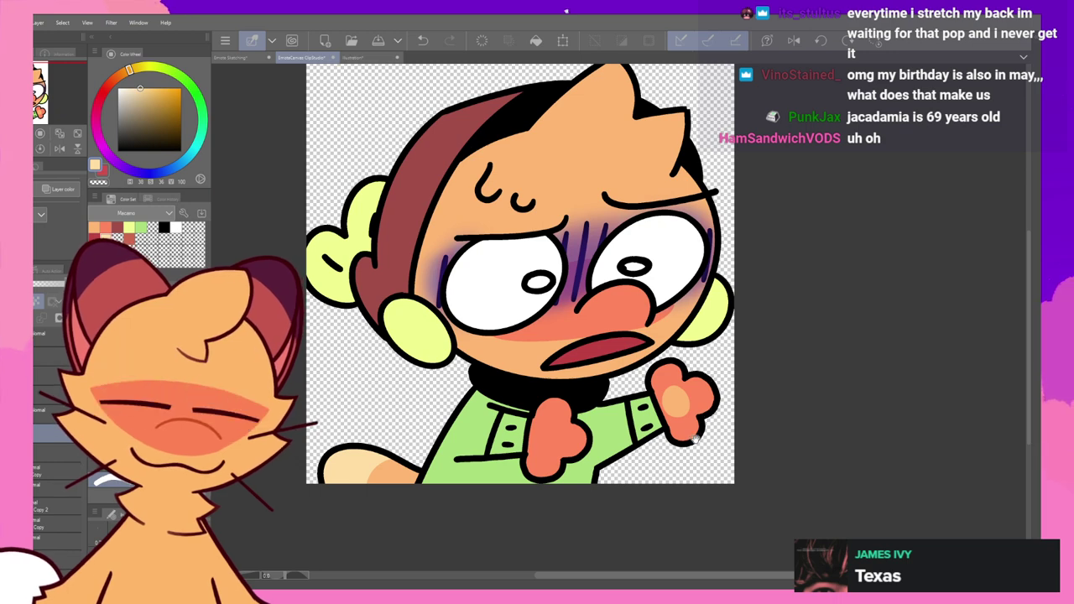
drag(695, 439, 748, 379)
drag(776, 341, 745, 441)
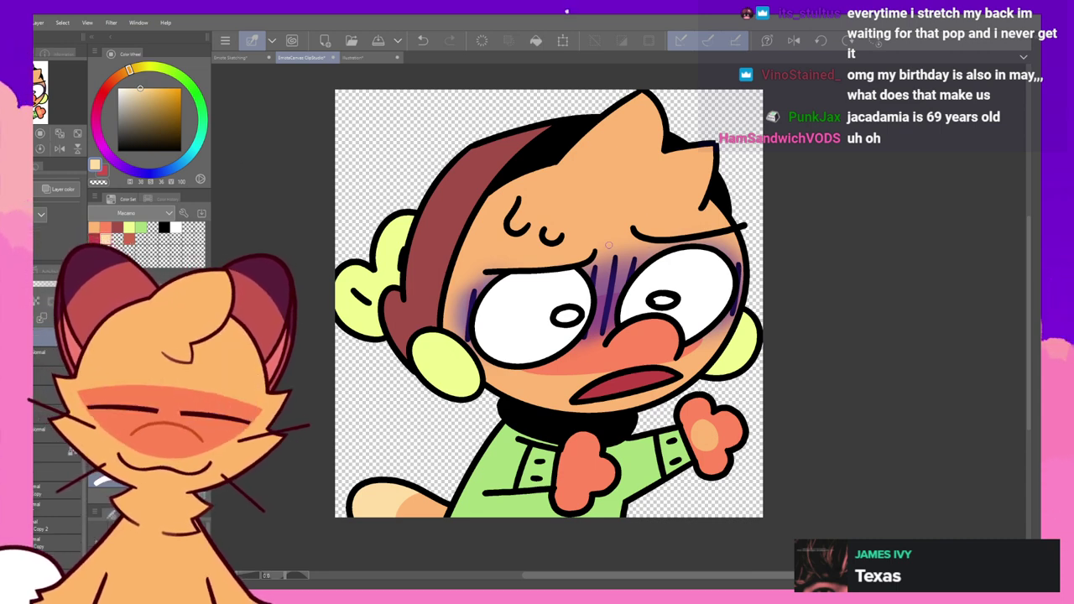
- Recolor the two sweat lines on the forehead light sky blue
alt+click(627, 188)
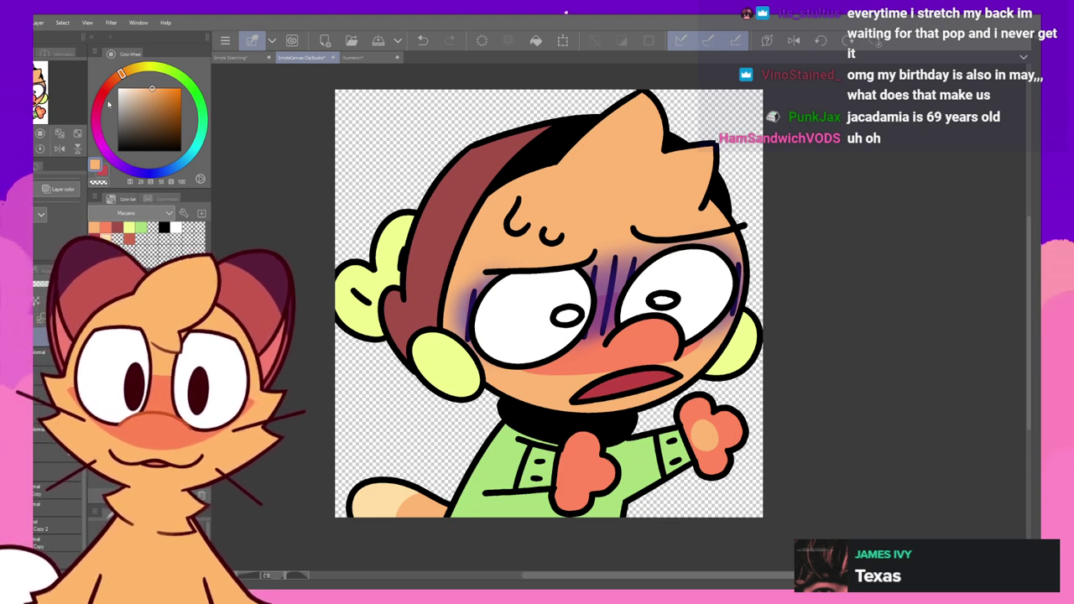
click(165, 172)
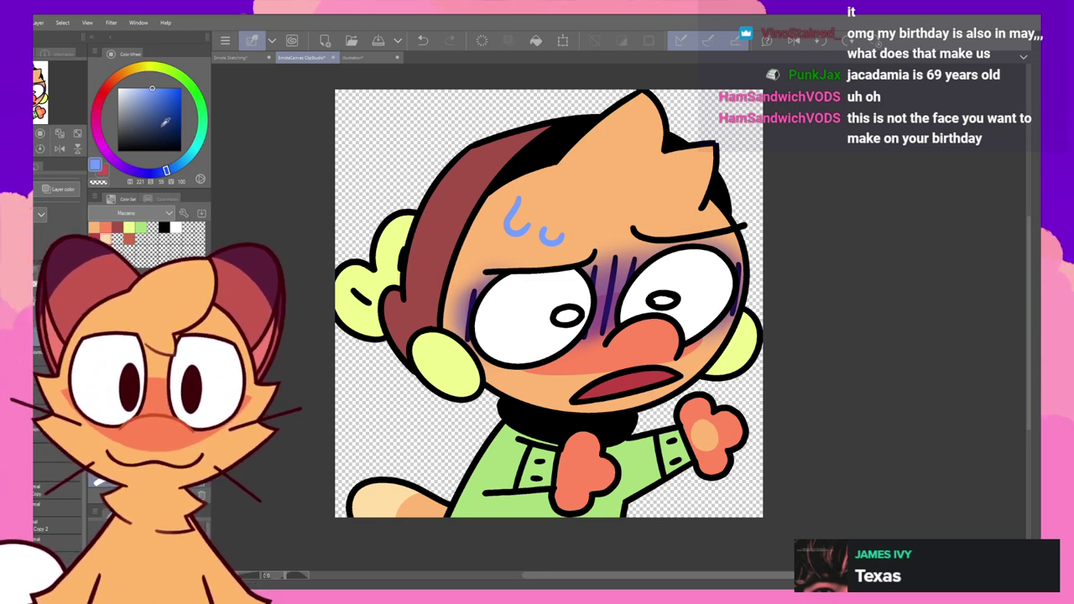
click(164, 92)
click(158, 89)
click(174, 167)
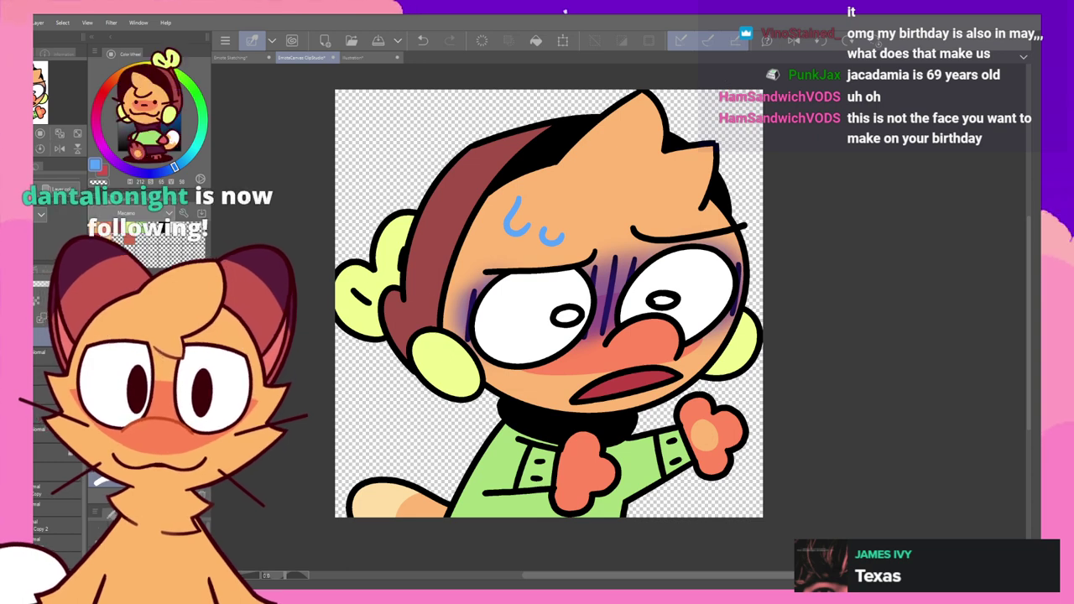
- Sample the sweater's green and recolor the inner lines of the pale yellow shape behind the head
alt+click(491, 466)
drag(353, 291, 368, 297)
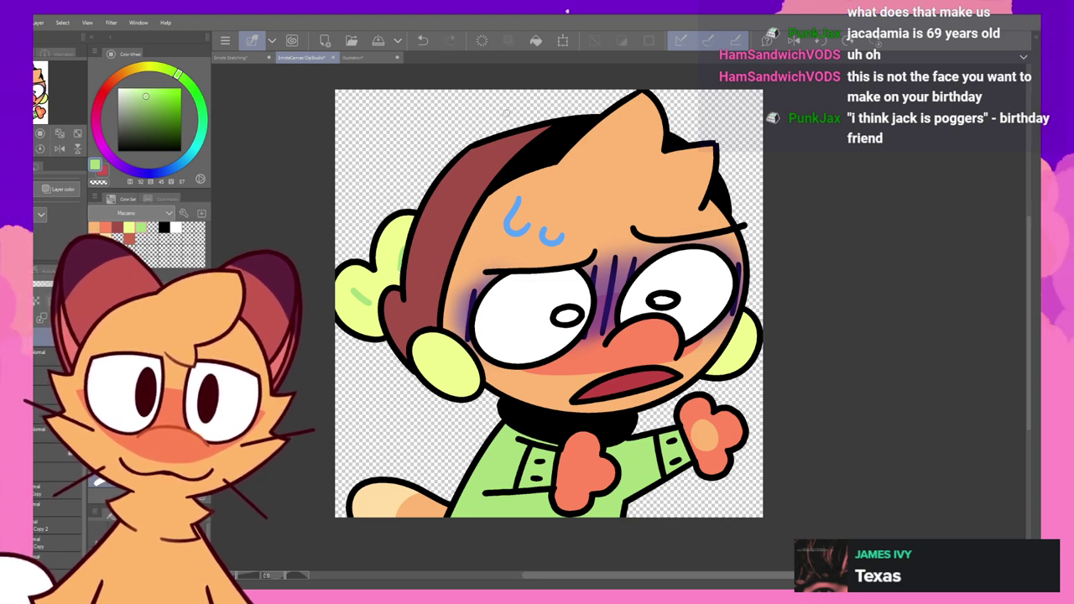
drag(564, 391, 534, 352)
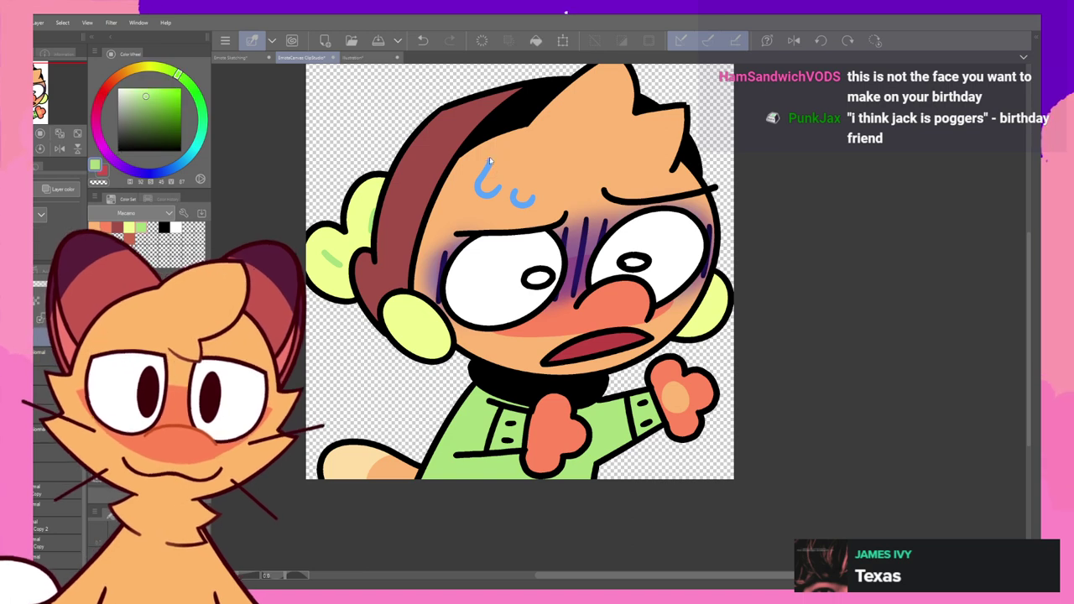
key(x)
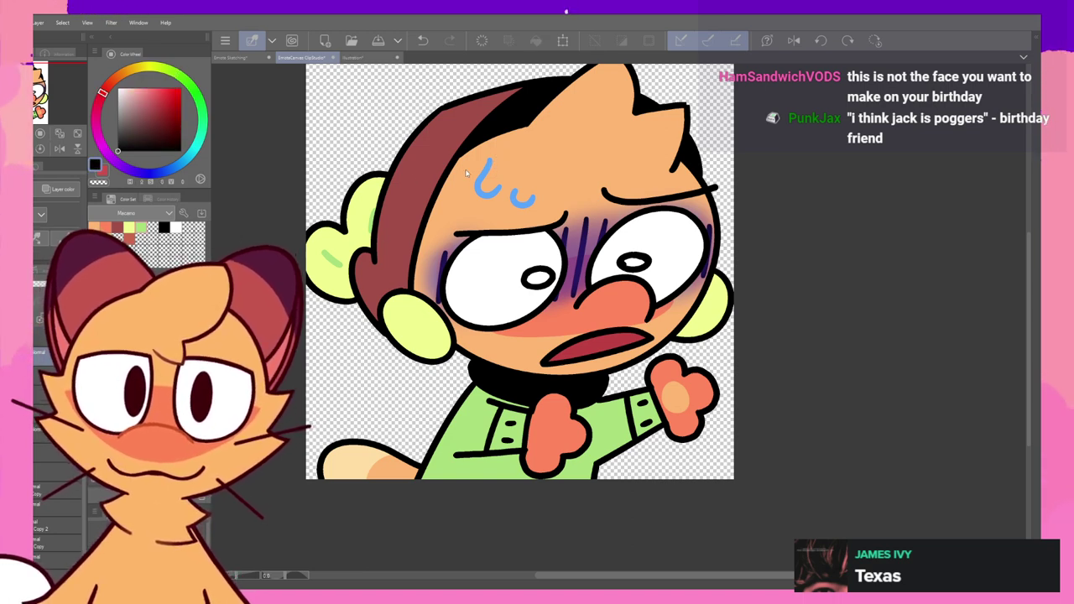
key(x)
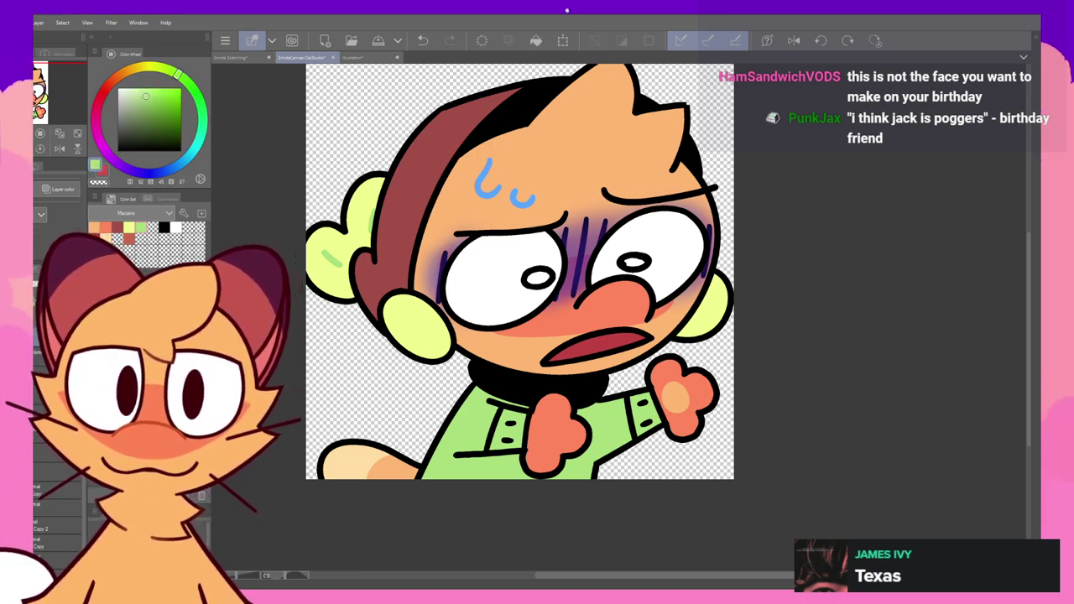
key(x)
key(x)
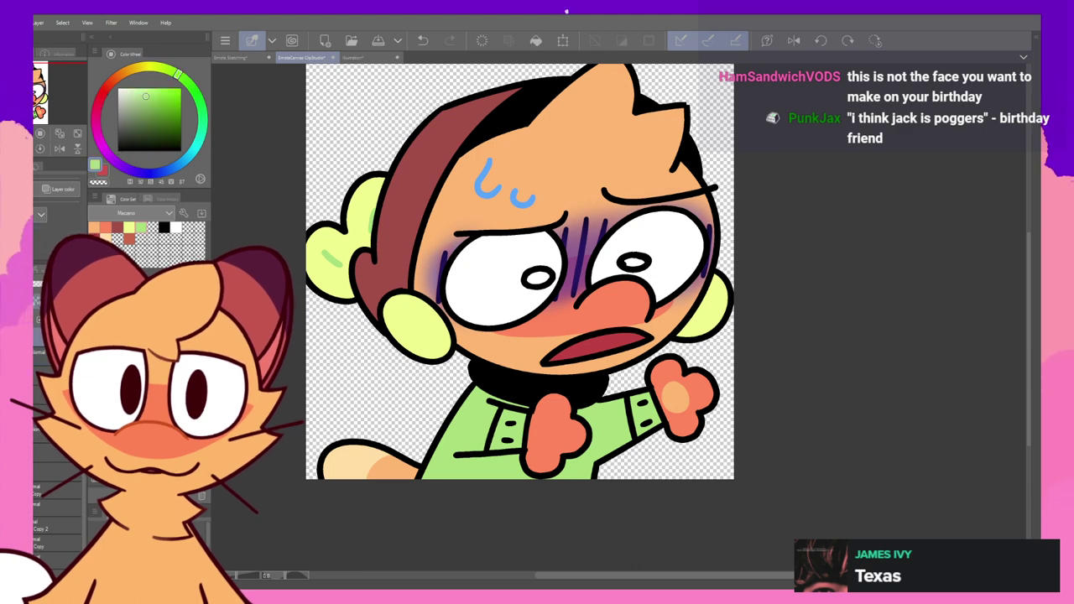
key(x)
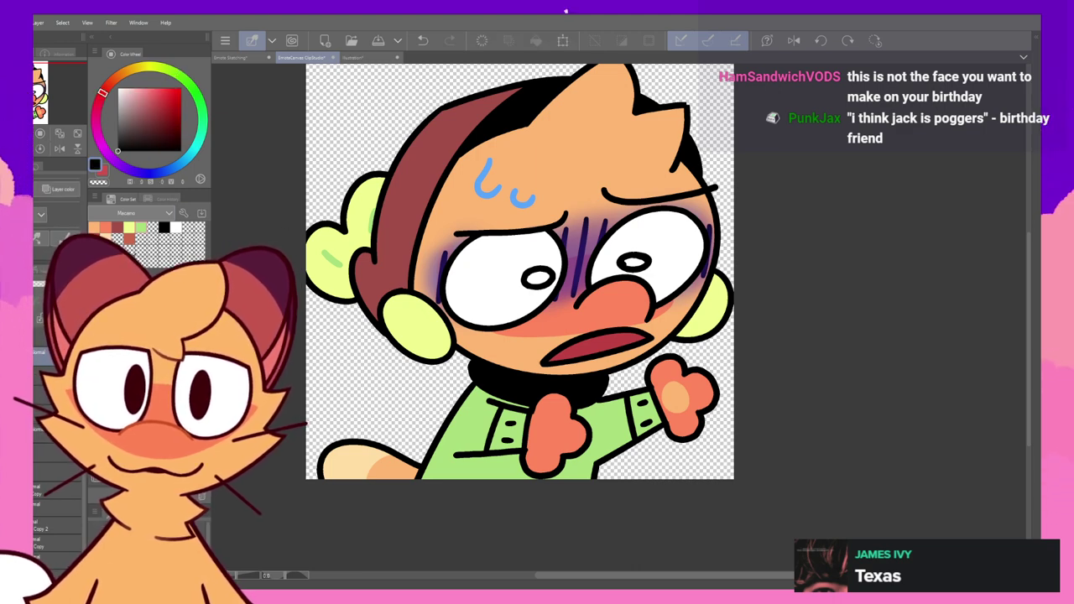
click(487, 183)
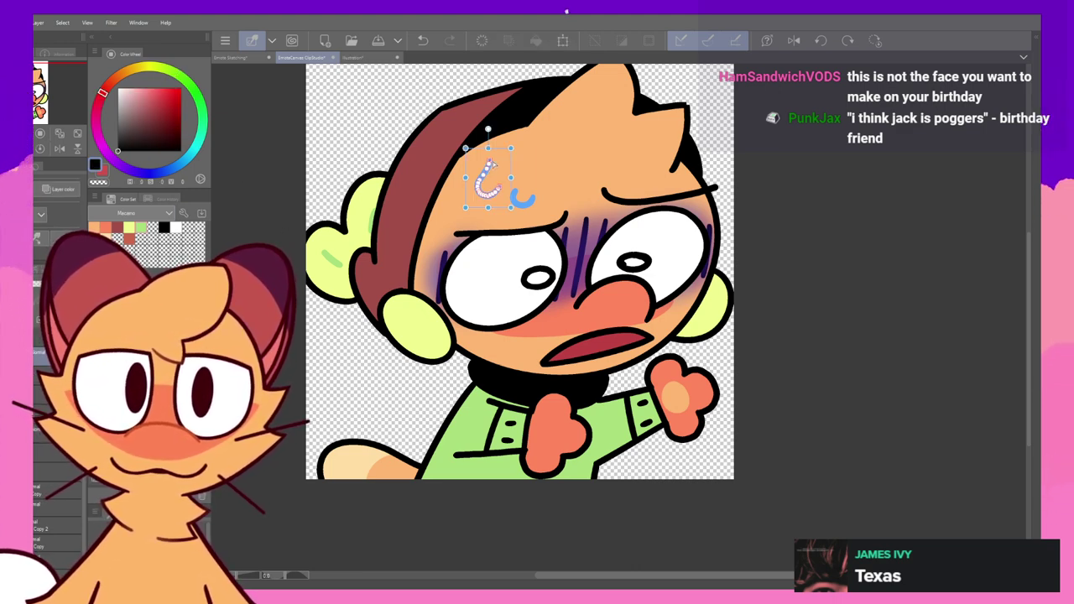
key(ctrl+space)
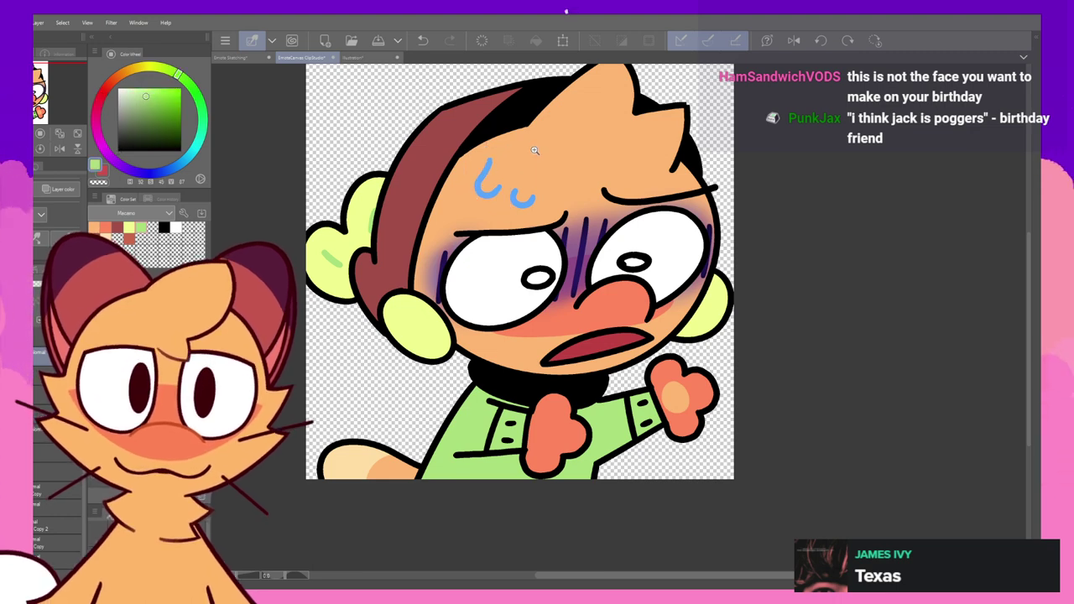
- Select the larger sweat line on the forehead as a vector object and shorten its upper end slightly
drag(526, 160, 526, 184)
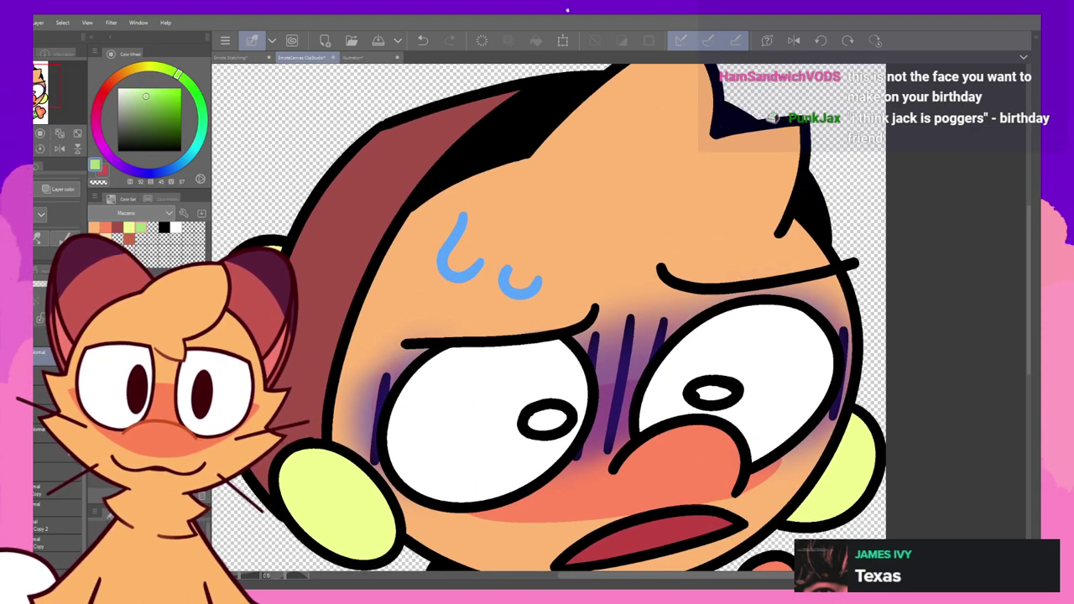
key(o)
click(466, 217)
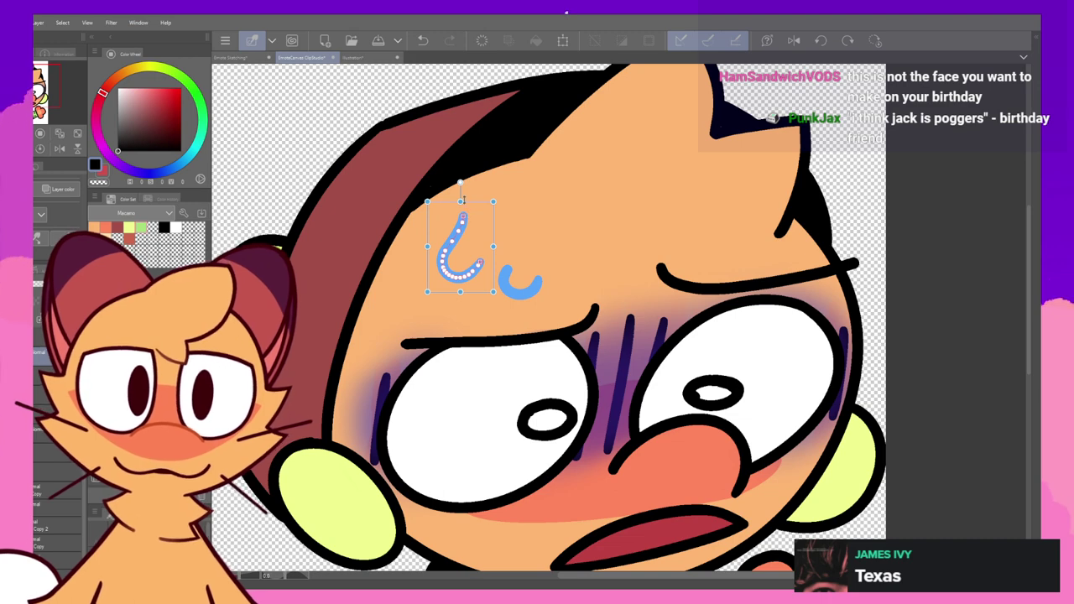
drag(461, 202, 459, 202)
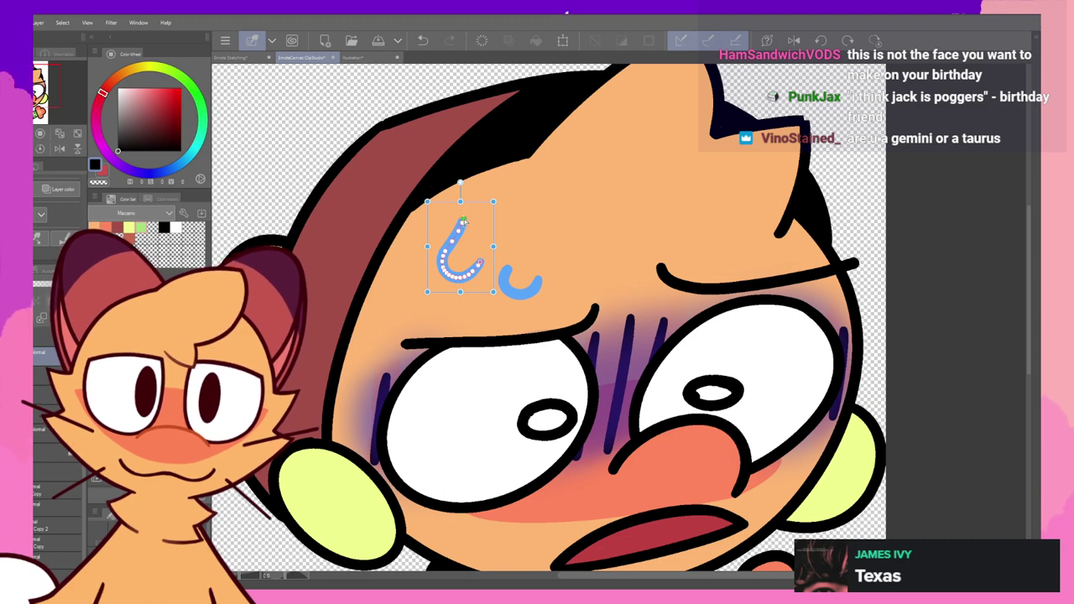
drag(460, 201, 460, 207)
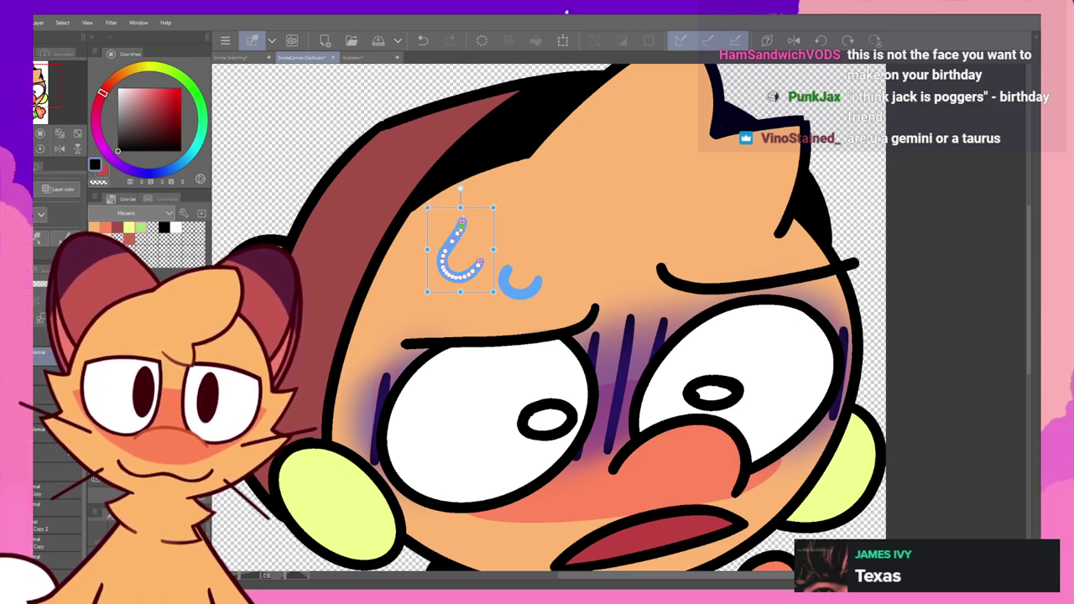
click(616, 120)
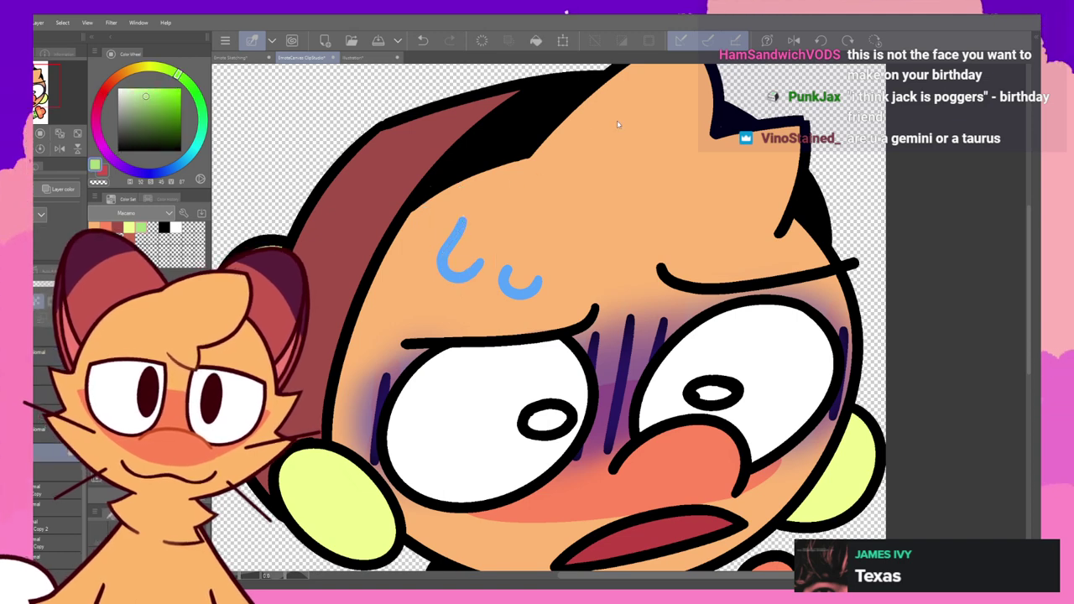
- Extend the short hooked end of the larger sweat line slightly upward by moving its end control point
mouse_move(597, 184)
mouse_down()
mouse_move(553, 143)
mouse_move(551, 164)
mouse_up()
click(433, 243)
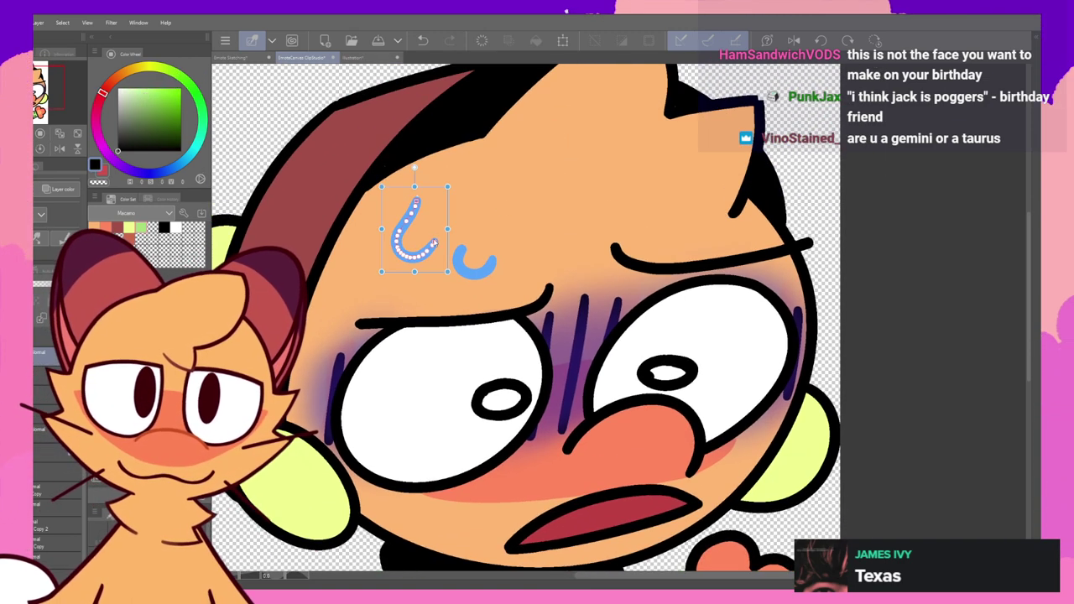
drag(439, 237, 435, 243)
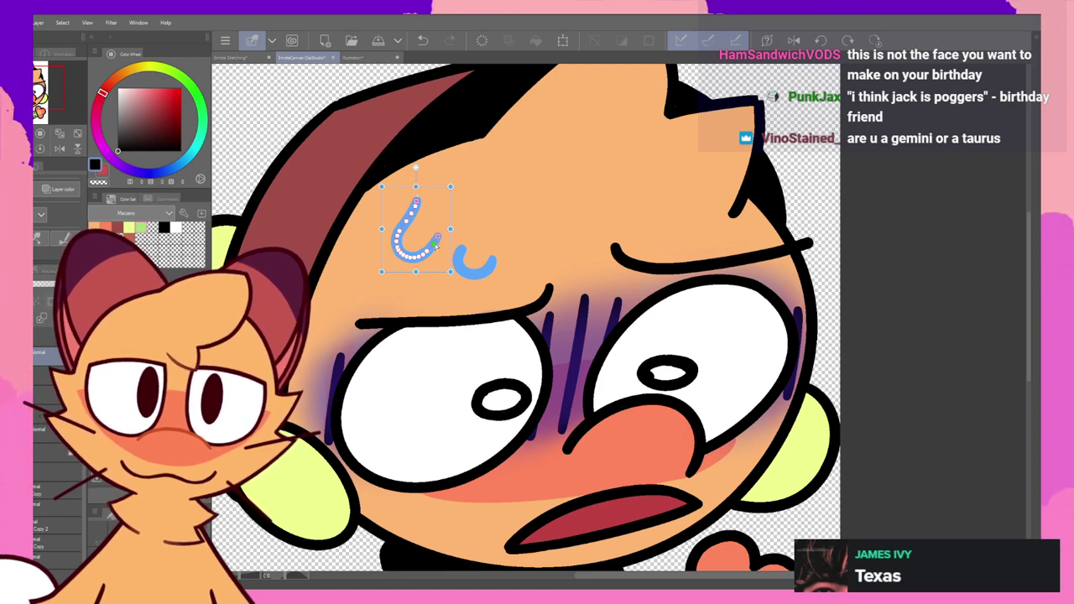
click(500, 219)
- Rotate the larger sweat line slightly counterclockwise and return to the drawing tool
mouse_move(500, 218)
mouse_down()
mouse_move(479, 313)
mouse_move(484, 173)
mouse_move(476, 226)
mouse_up()
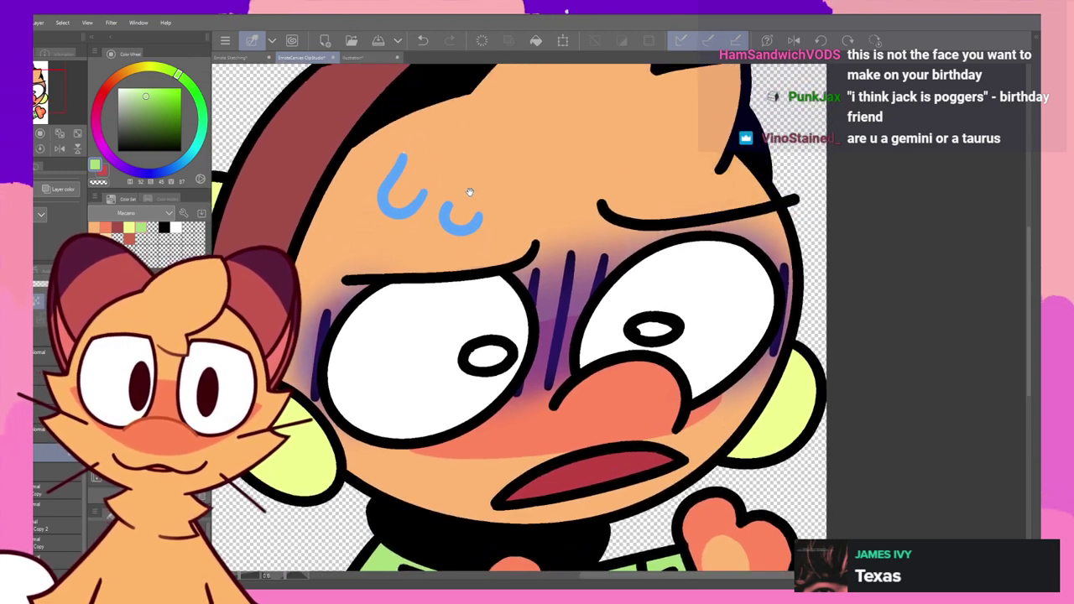
click(403, 161)
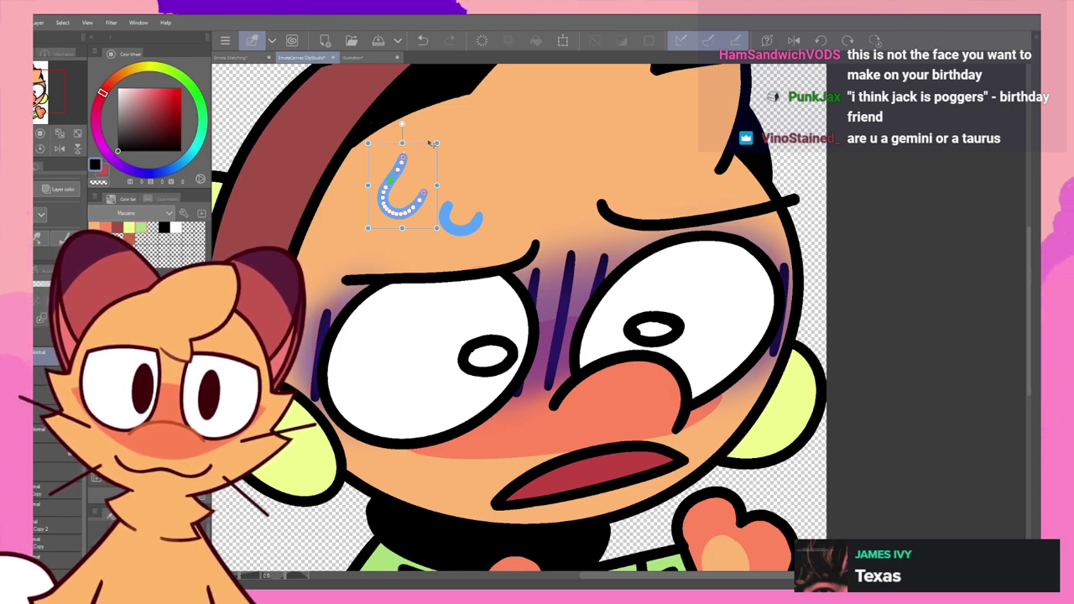
drag(445, 138, 446, 139)
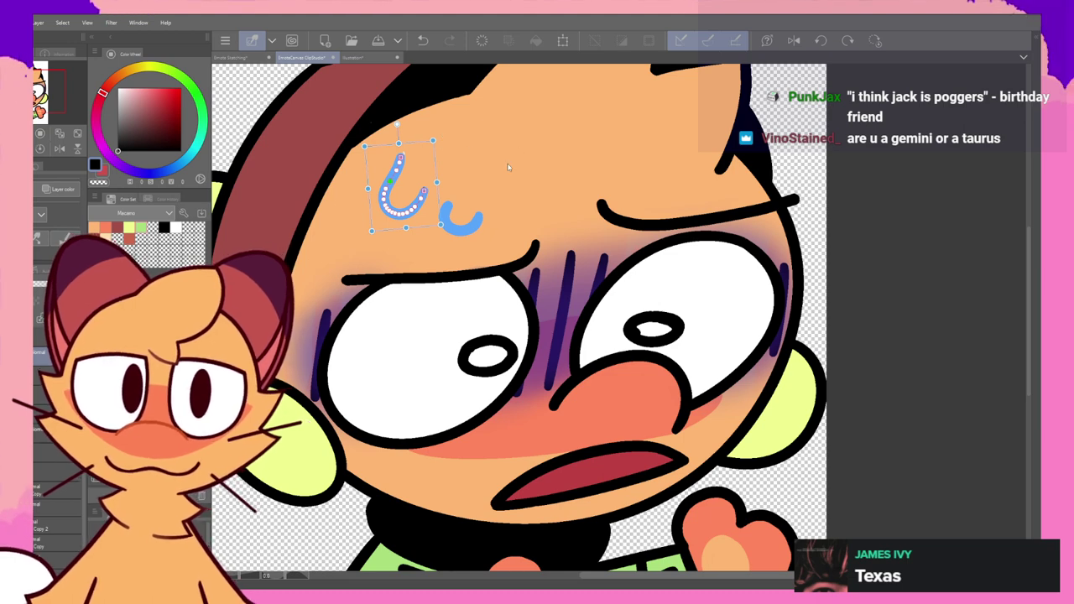
key(u)
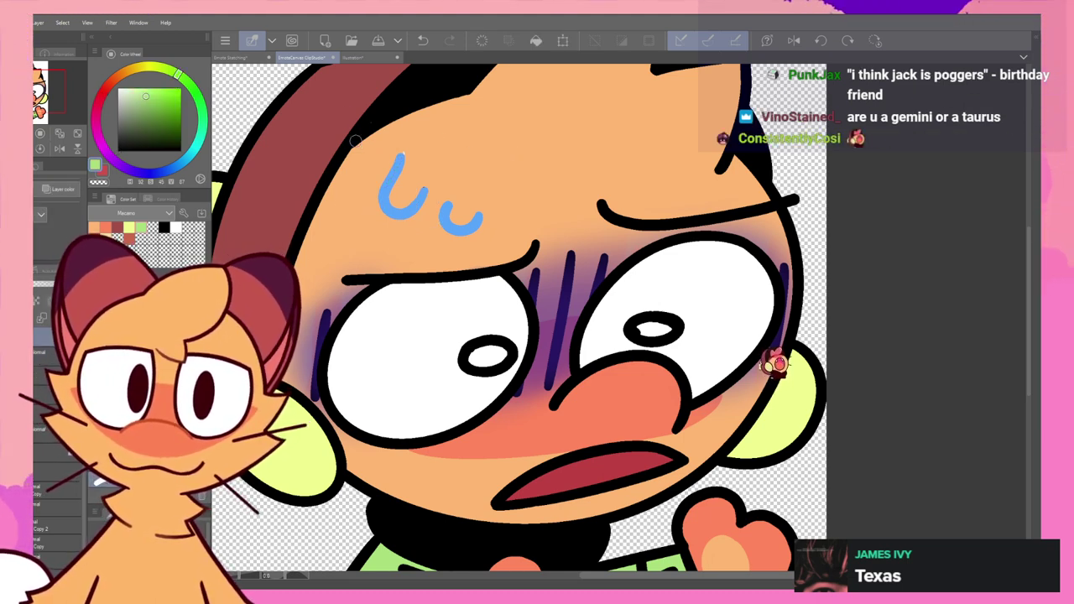
- Recolor both sweat lines on the forehead white
alt+click(423, 194)
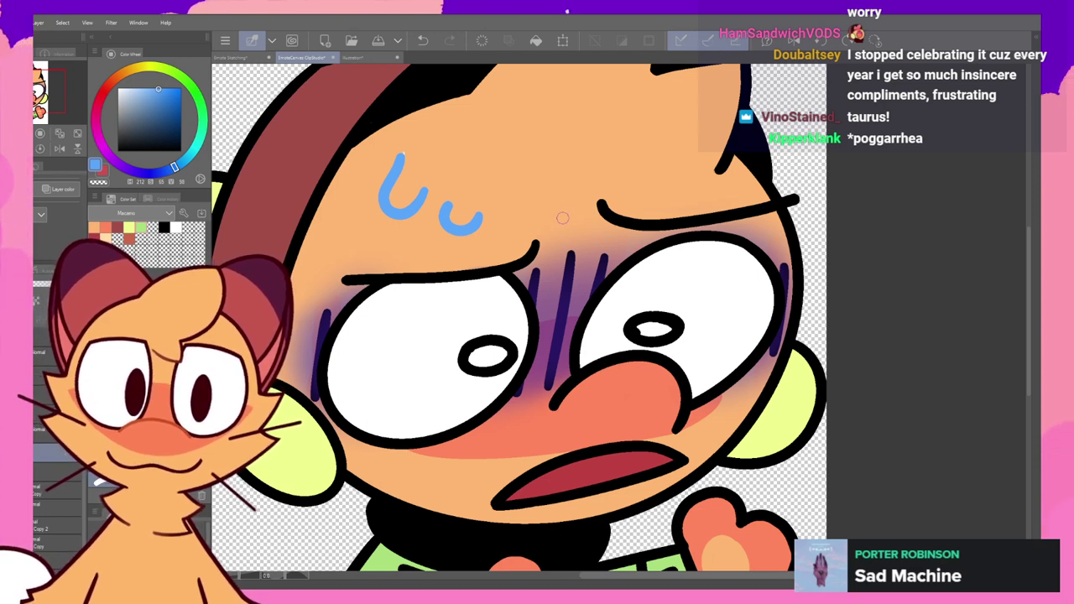
alt+click(453, 82)
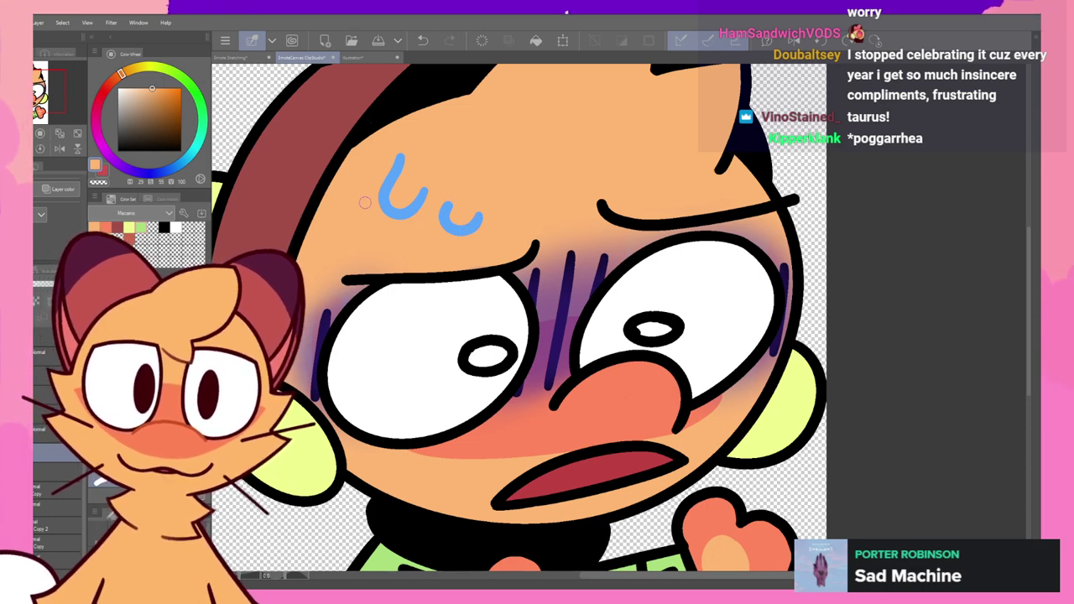
drag(567, 128, 597, 178)
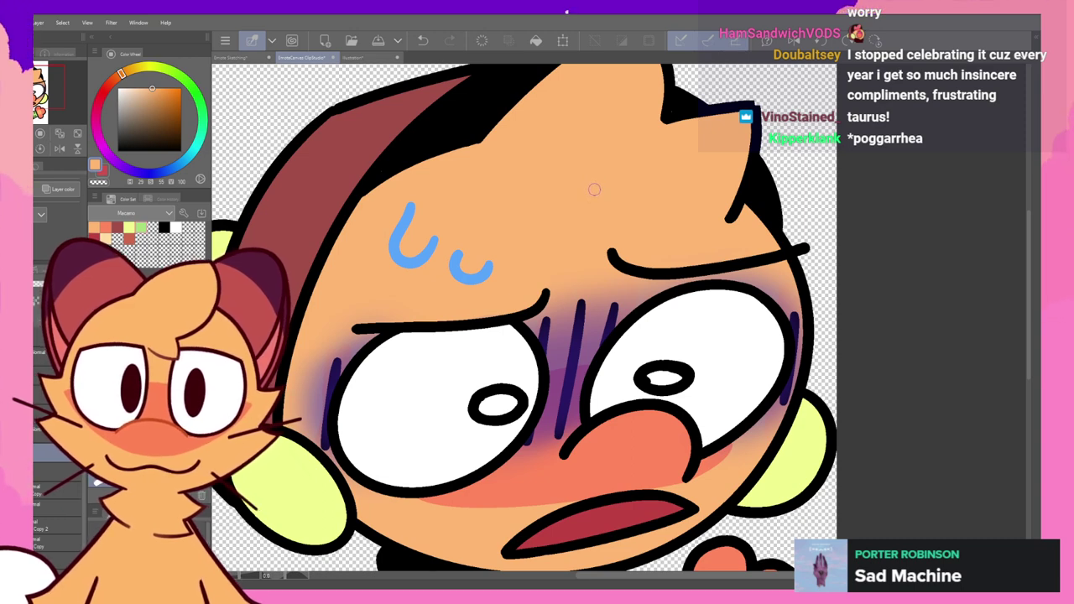
click(170, 168)
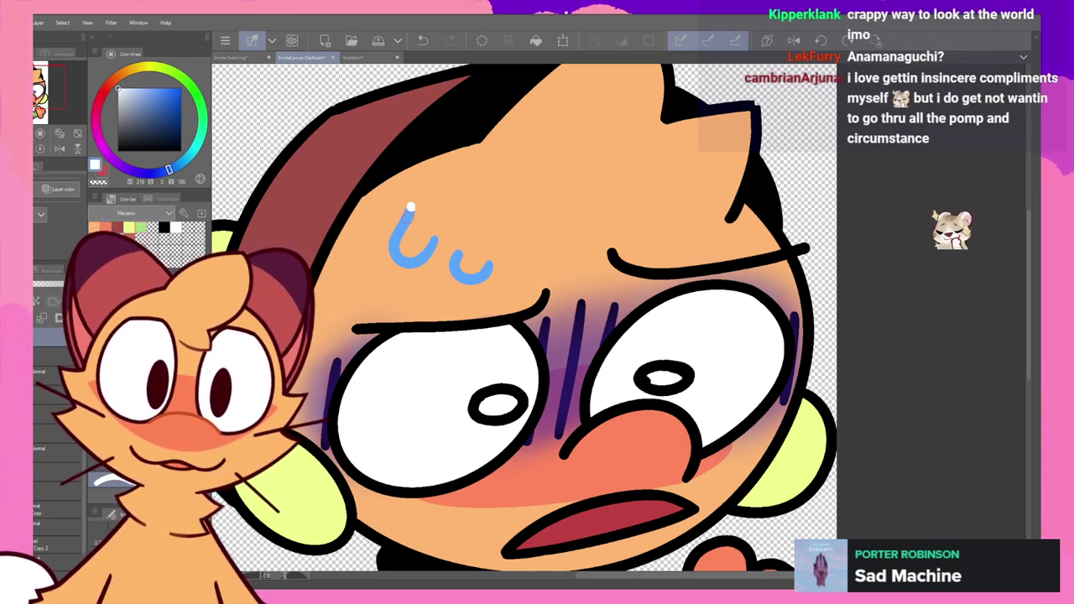
mouse_move(411, 205)
mouse_down()
mouse_move(393, 260)
mouse_move(422, 217)
mouse_move(408, 284)
mouse_move(453, 230)
mouse_move(455, 264)
mouse_move(489, 262)
mouse_up()
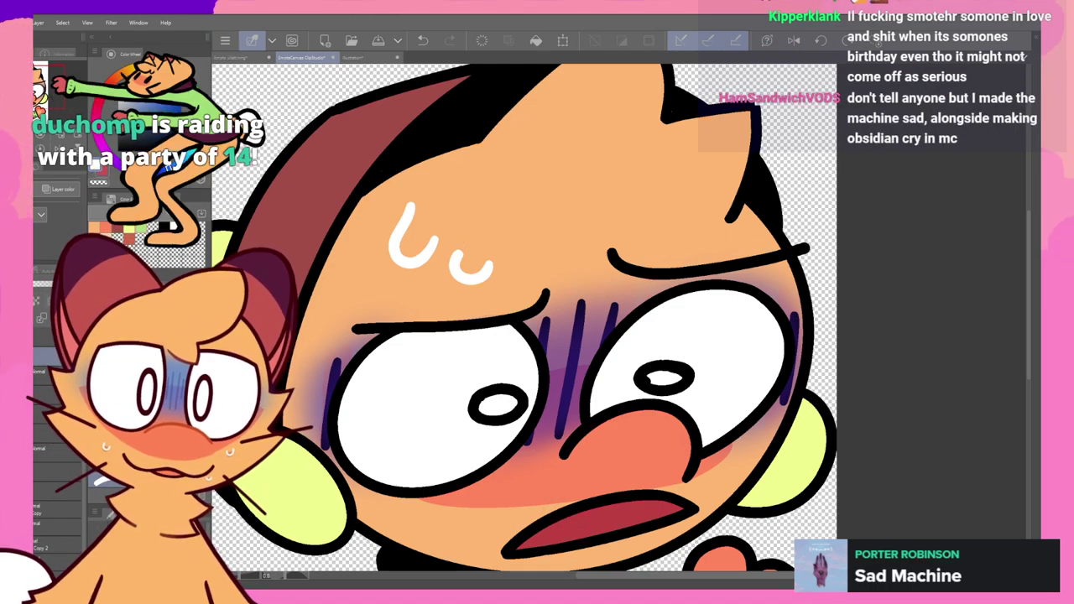
key(ctrl+z)
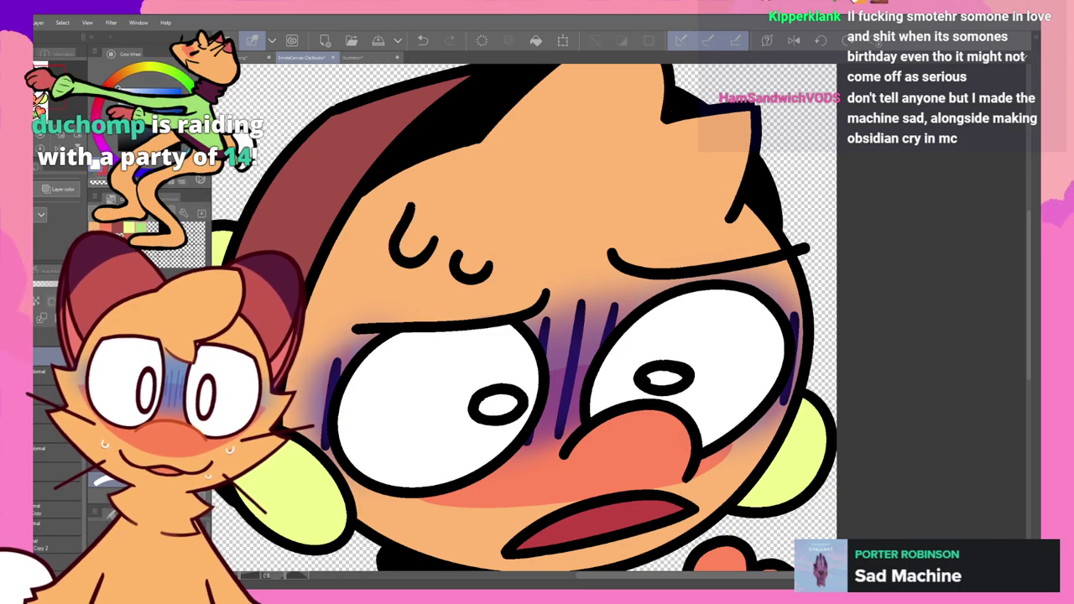
key(ctrl+y)
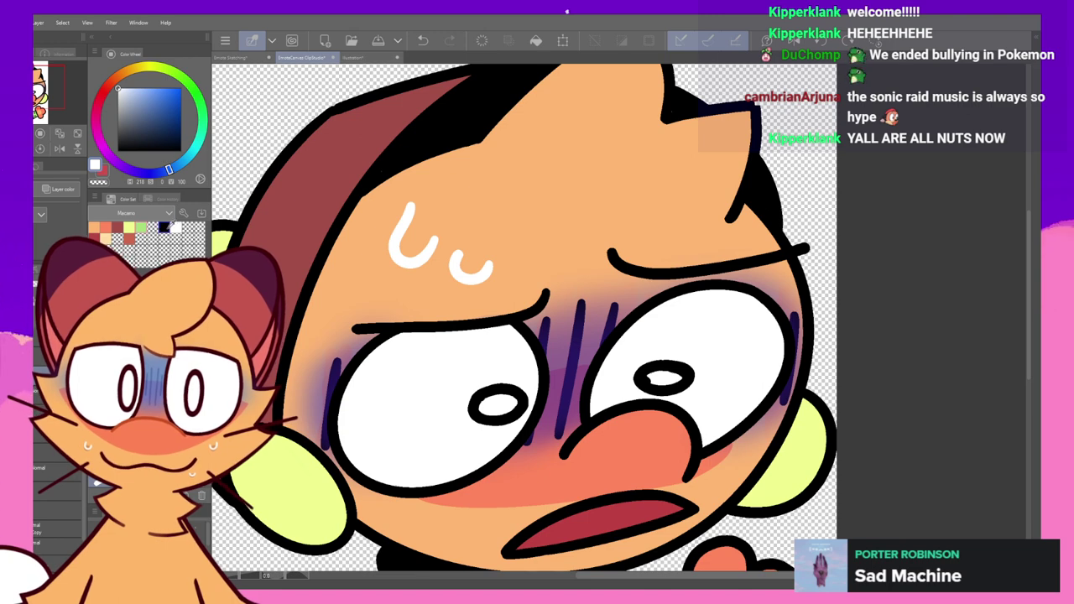
- Switch to black and paint shadow shapes inside and beneath both white sweat lines
key(x)
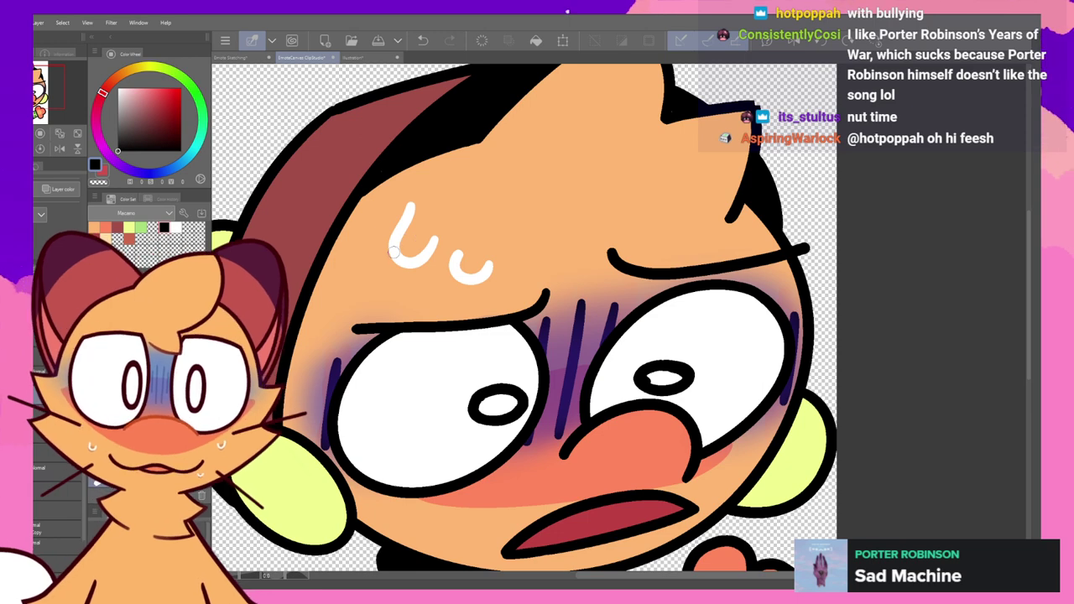
mouse_move(390, 251)
mouse_down()
mouse_move(426, 256)
mouse_move(402, 248)
mouse_up()
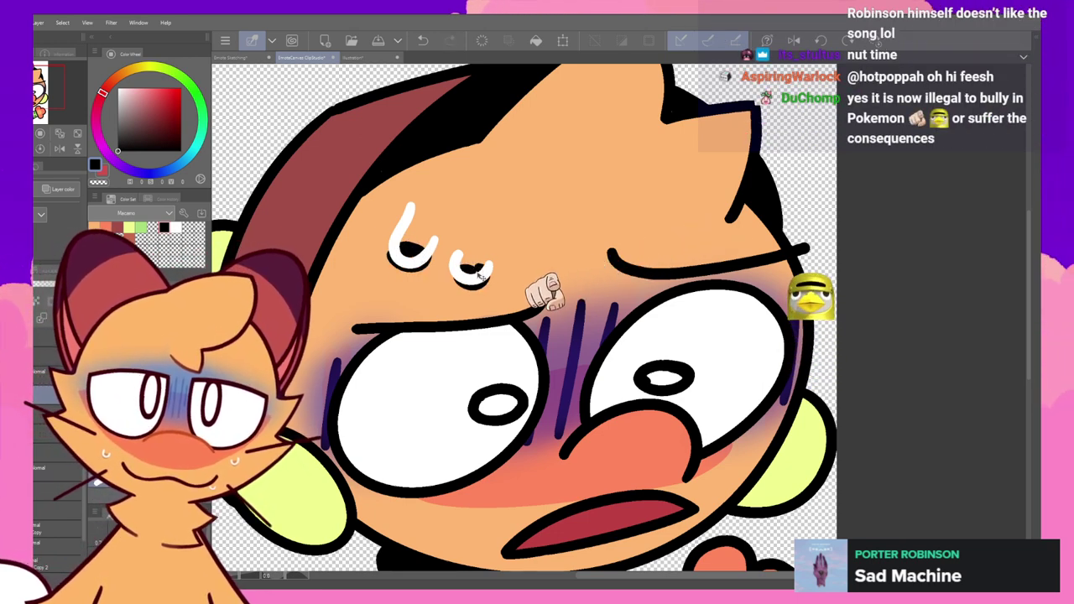
key(ctrl+z)
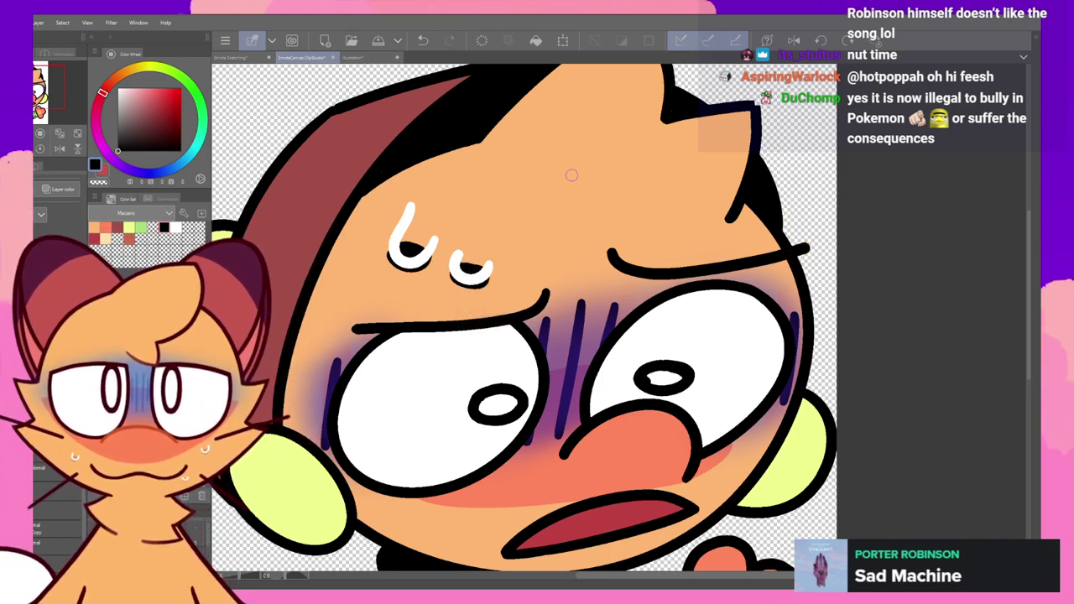
- Lower the opacity of the sweat-line shadows to a soft translucent brown over the orange skin
click(35, 283)
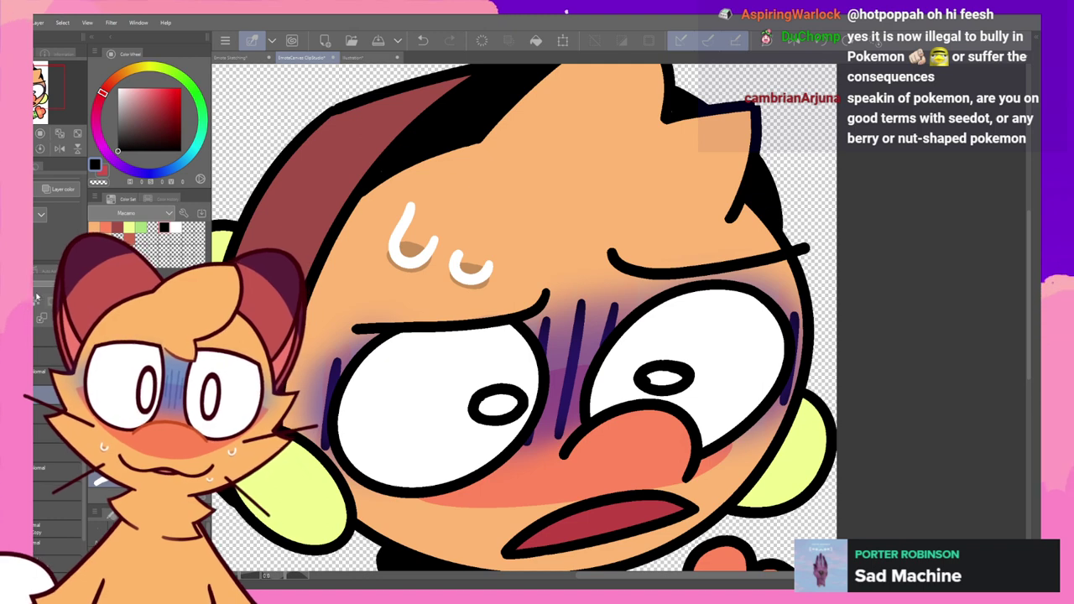
mouse_move(46, 285)
mouse_down()
mouse_move(57, 284)
mouse_move(48, 284)
mouse_up()
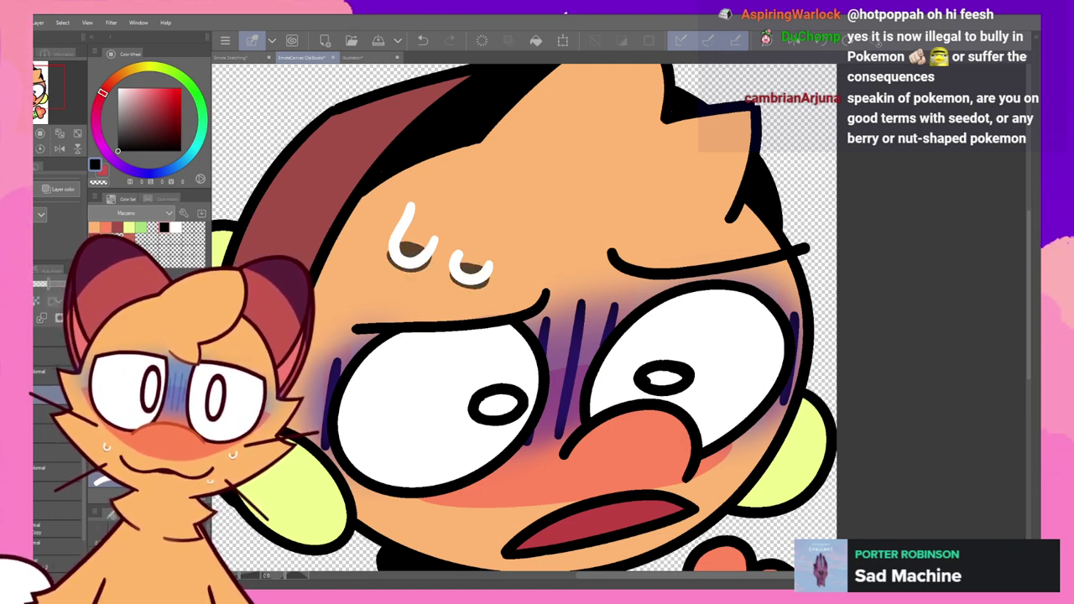
key(Delete)
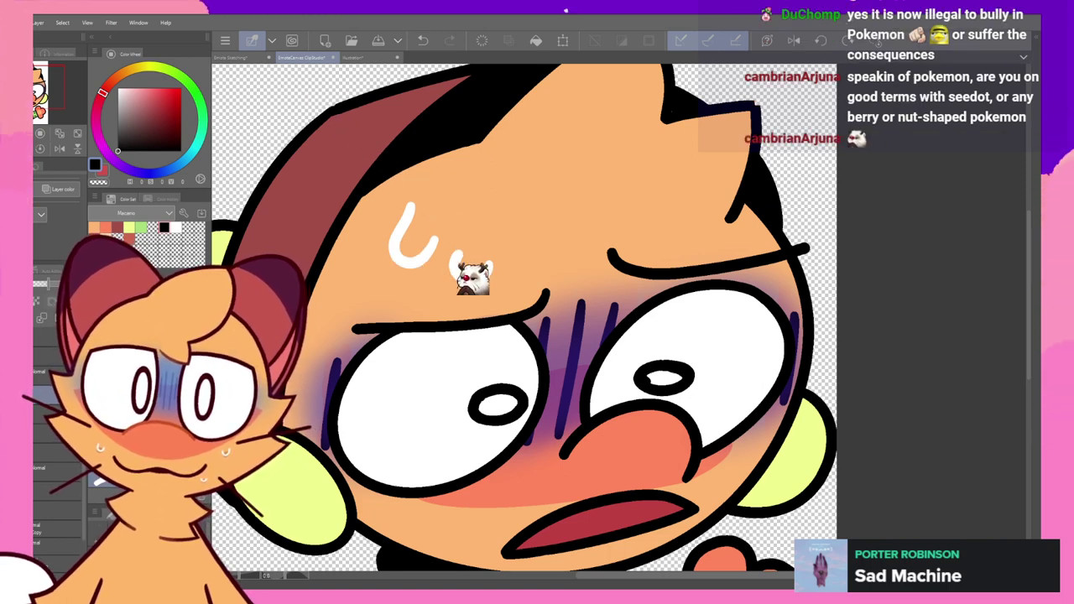
key(ctrl+z)
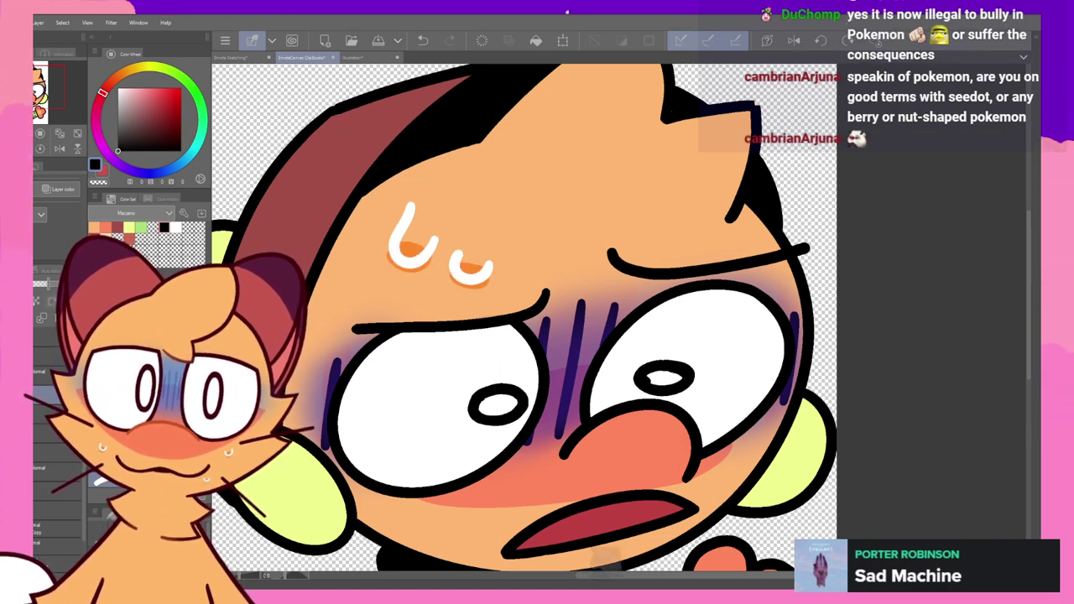
drag(49, 283, 37, 284)
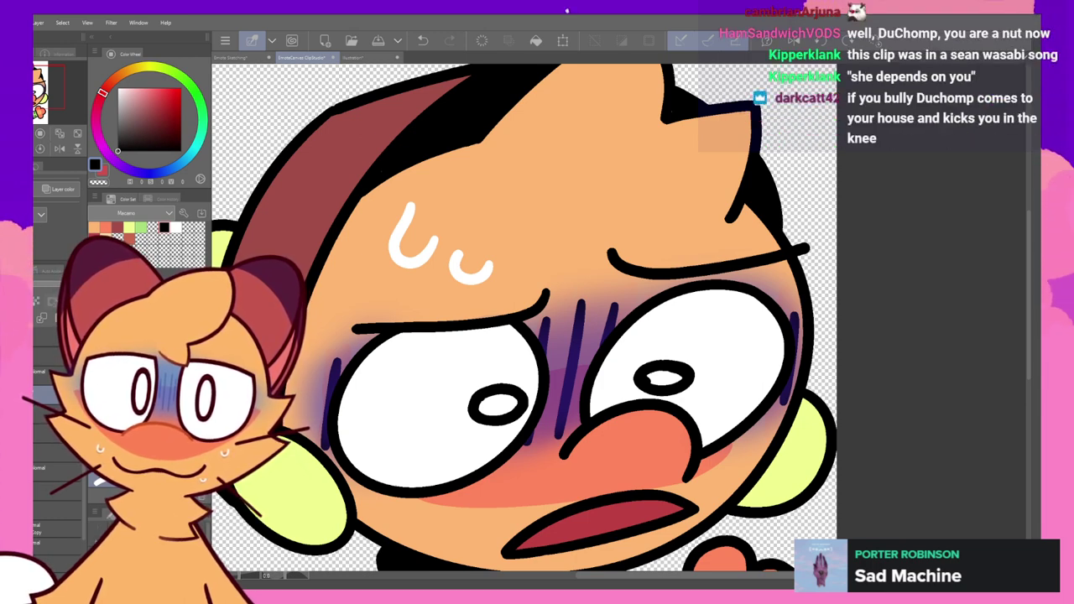
click(36, 282)
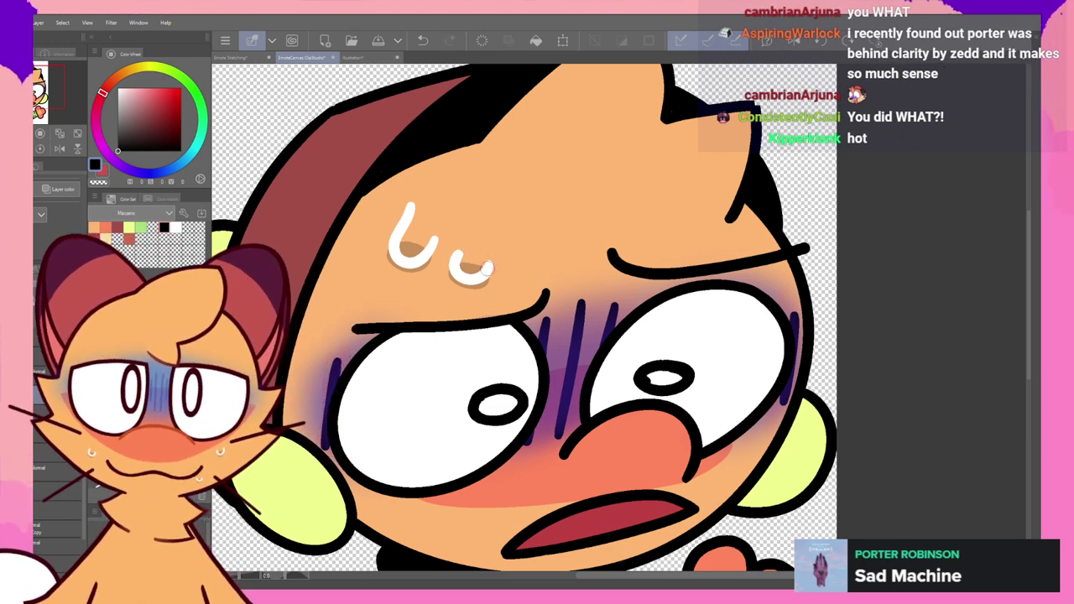
- Check the whole emote with the dark blue eye shading hidden and shown
key(ctrl+0)
scroll(594, 216, down, 5)
drag(615, 188, 611, 142)
drag(559, 221, 593, 216)
drag(572, 239, 587, 223)
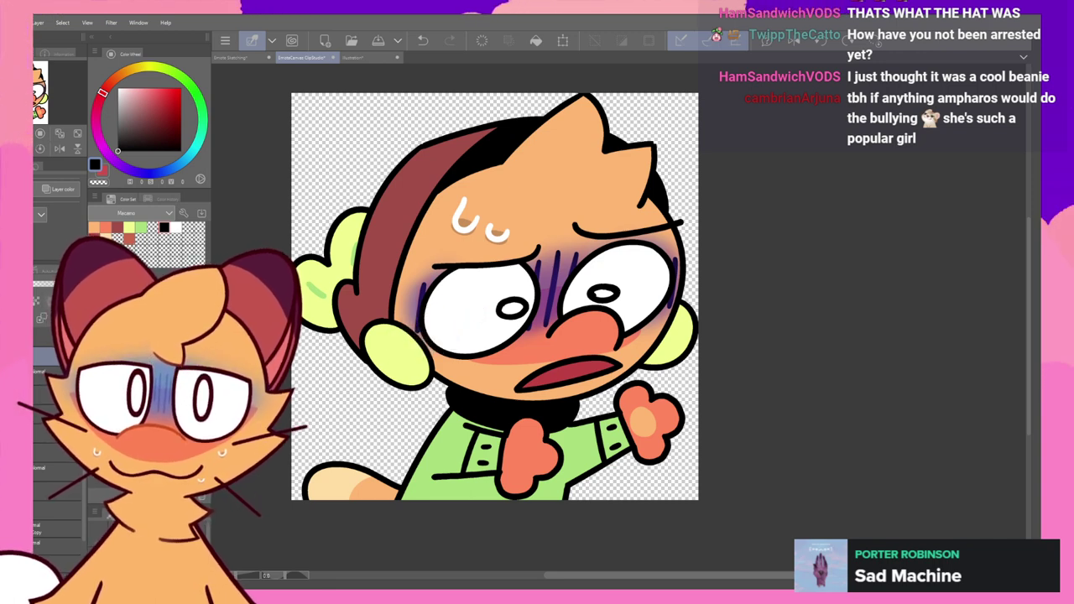
click(34, 473)
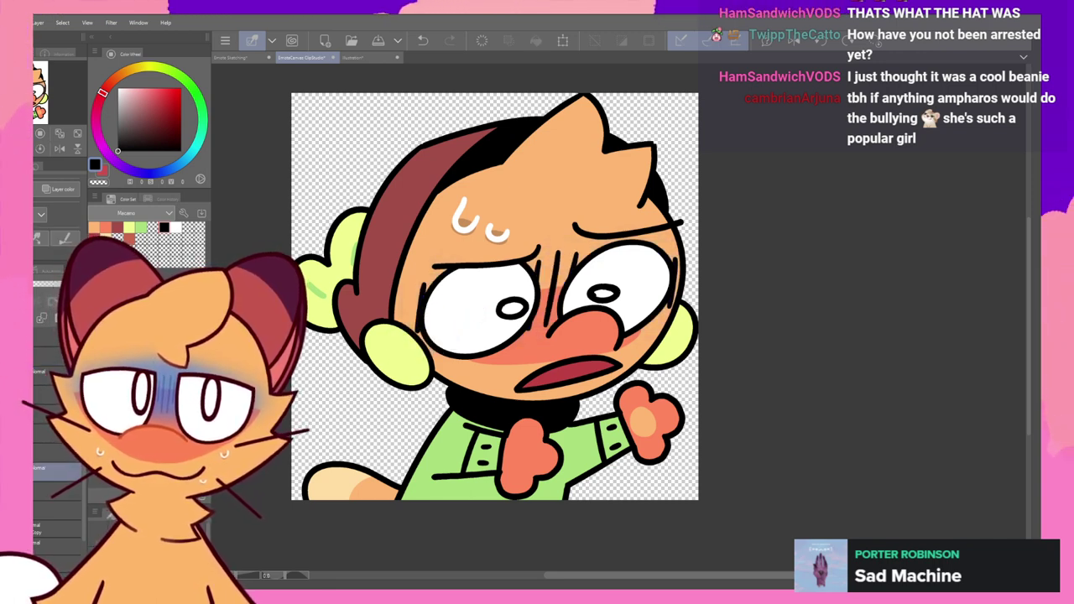
click(34, 472)
click(34, 472)
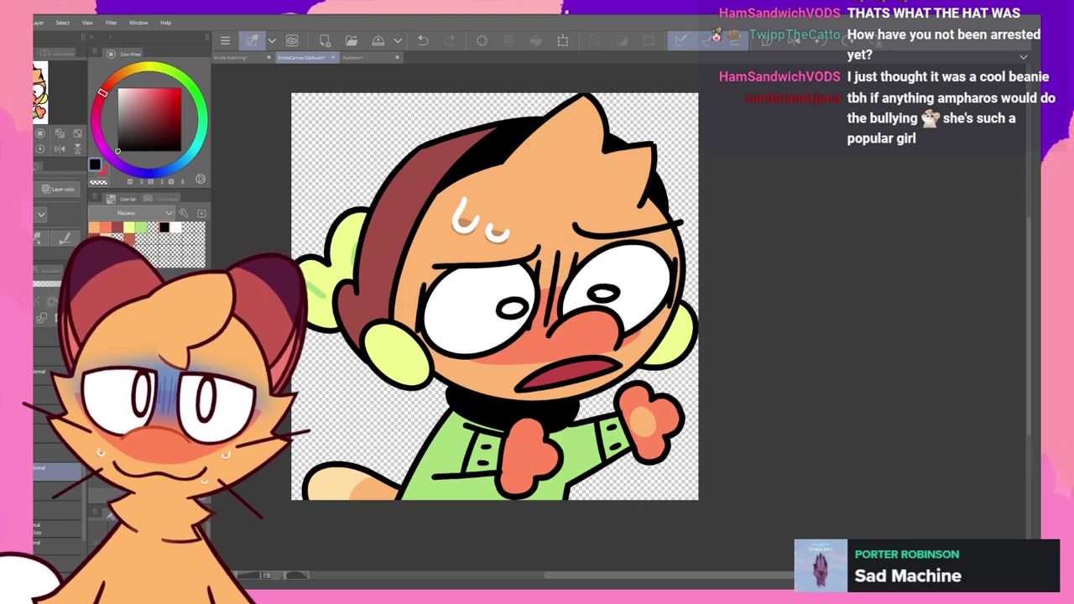
click(33, 472)
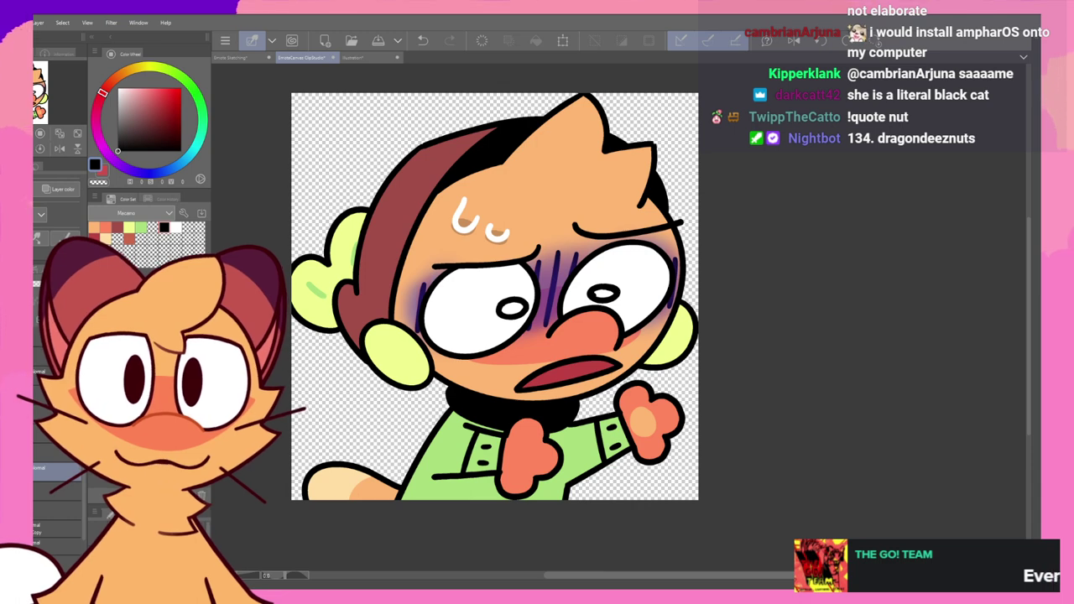
- Compare the face with the vertical worry lines and the blue eye shading each hidden and shown
scroll(611, 407, up, 2)
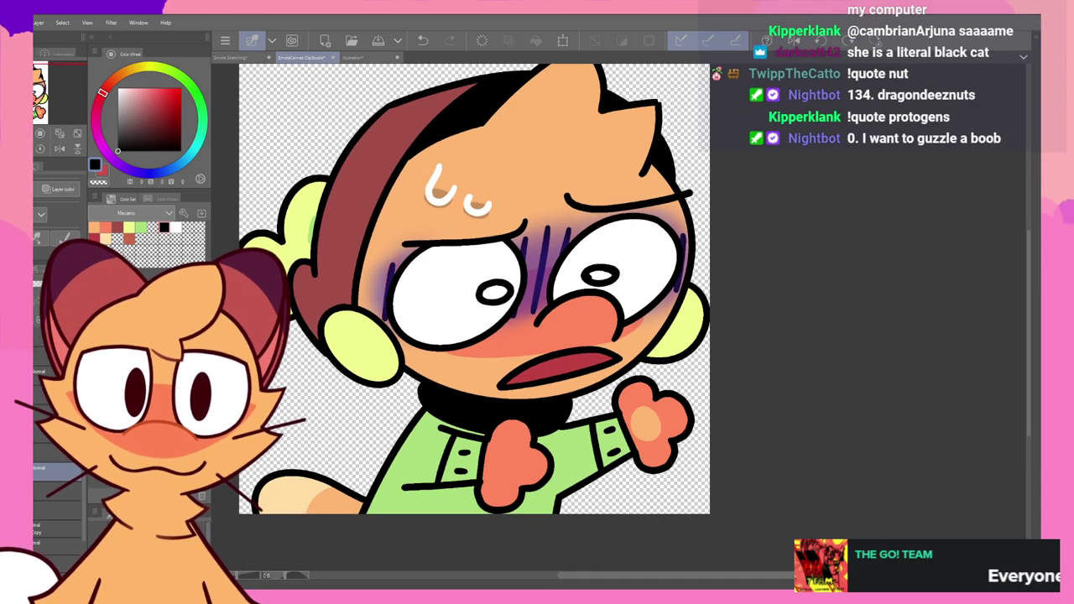
scroll(423, 404, up, 2)
key(Delete)
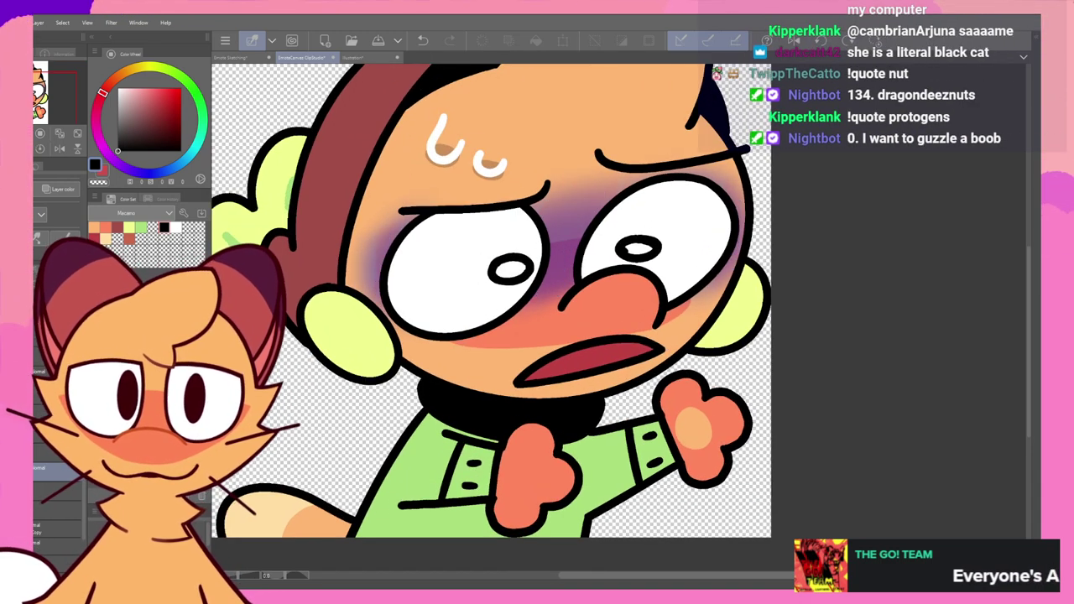
key(ctrl+y)
key(ctrl+z)
key(ctrl+y)
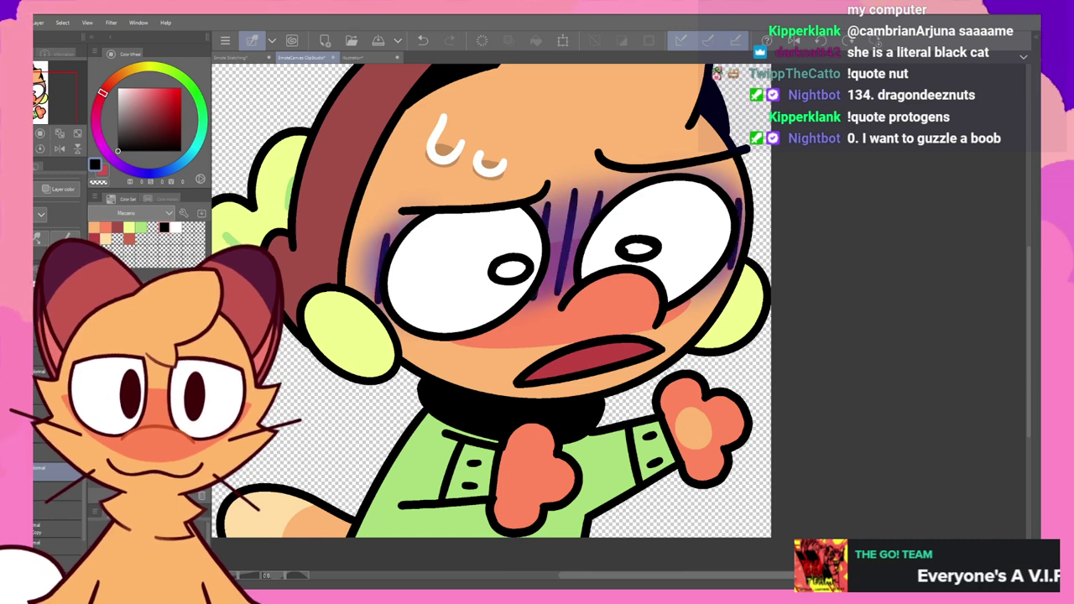
key(ctrl+z)
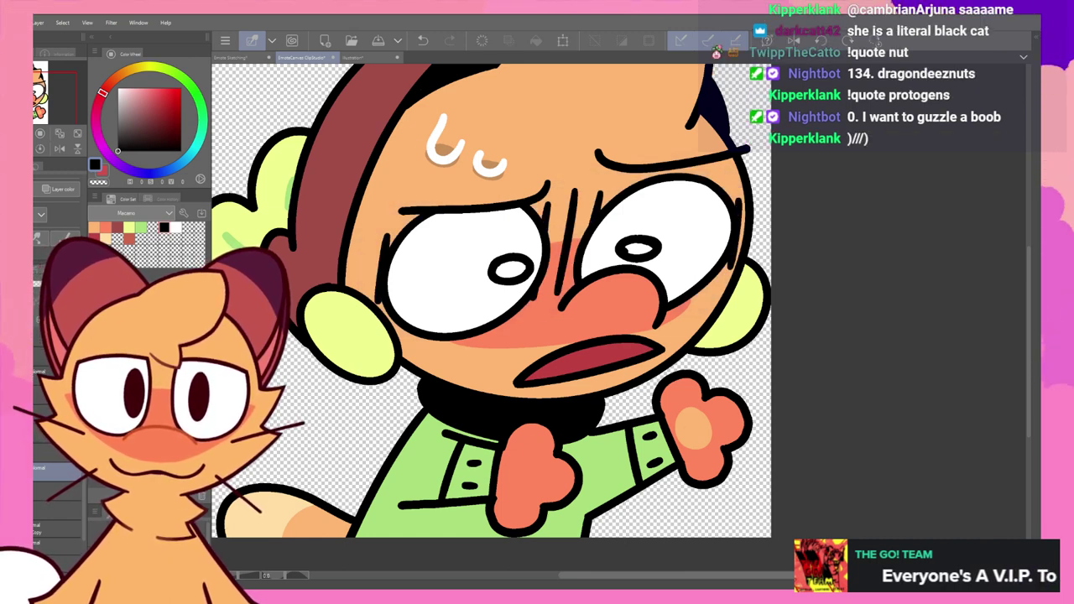
key(ctrl+y)
key(ctrl+z)
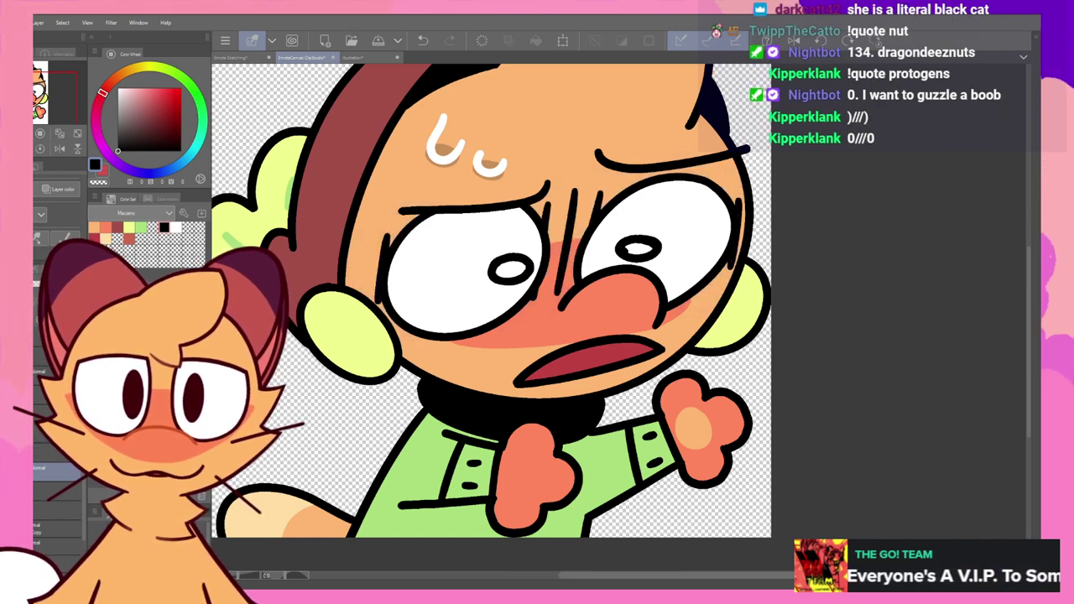
key(ctrl+y)
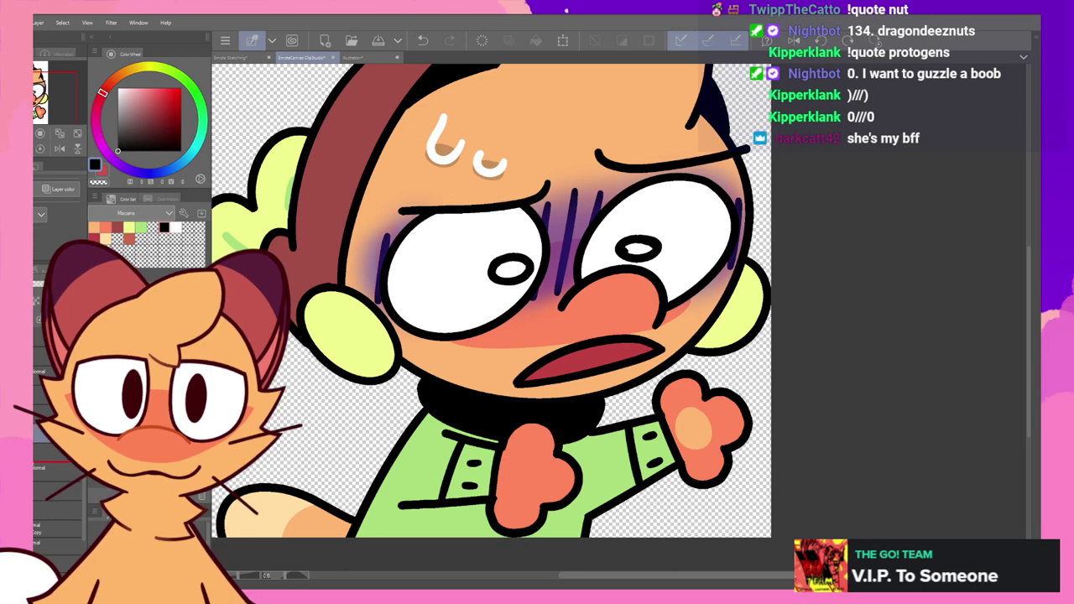
- Change the vertical worry lines around the eyes to a brighter blue and check the emote at small size
key(ctrl+z)
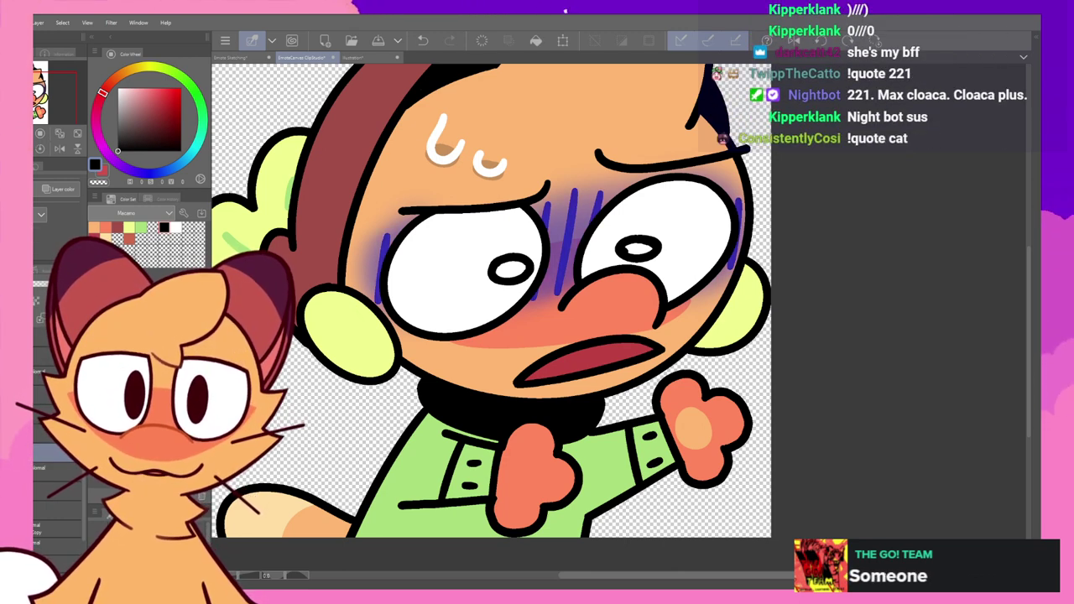
scroll(550, 204, down, 5)
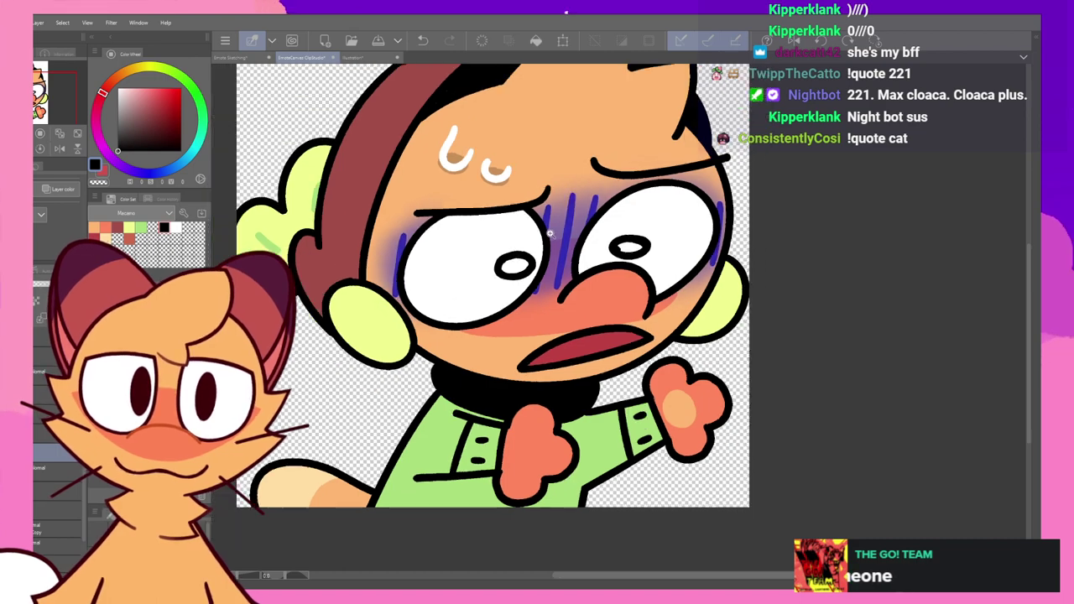
scroll(551, 203, down, 4)
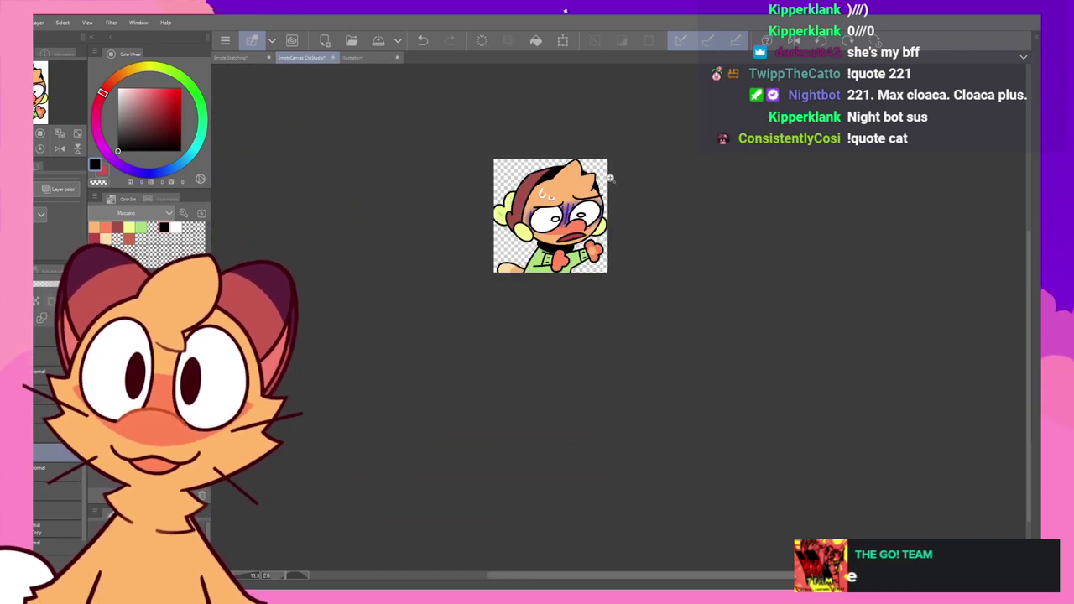
scroll(619, 163, up, 6)
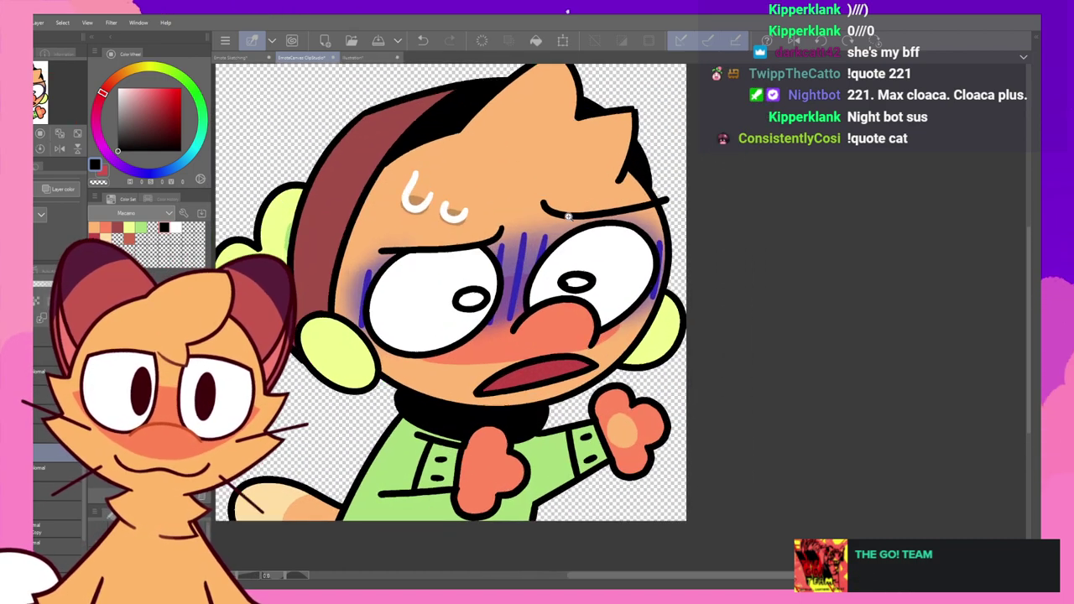
scroll(568, 217, up, 2)
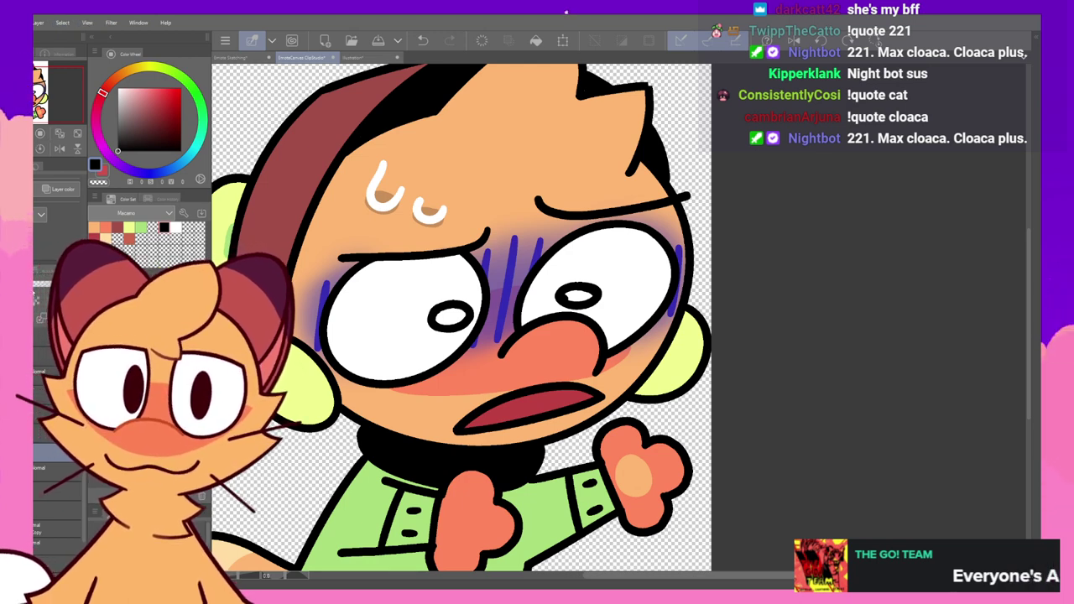
- Brighten the vertical worry lines and shift the dark eye shading to a lighter, purer blue
key(ctrl+s)
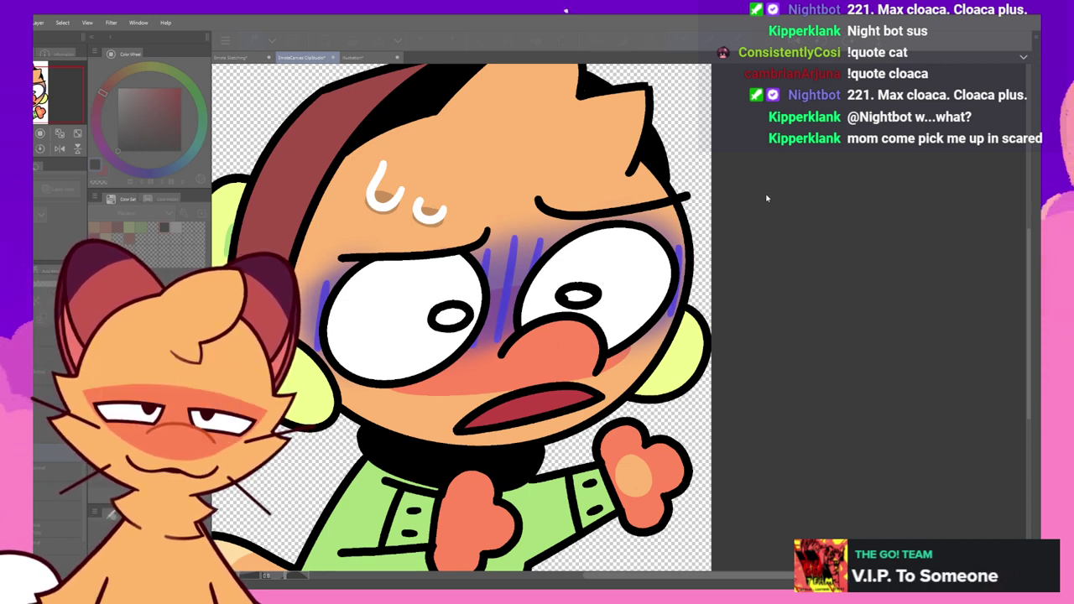
click(815, 181)
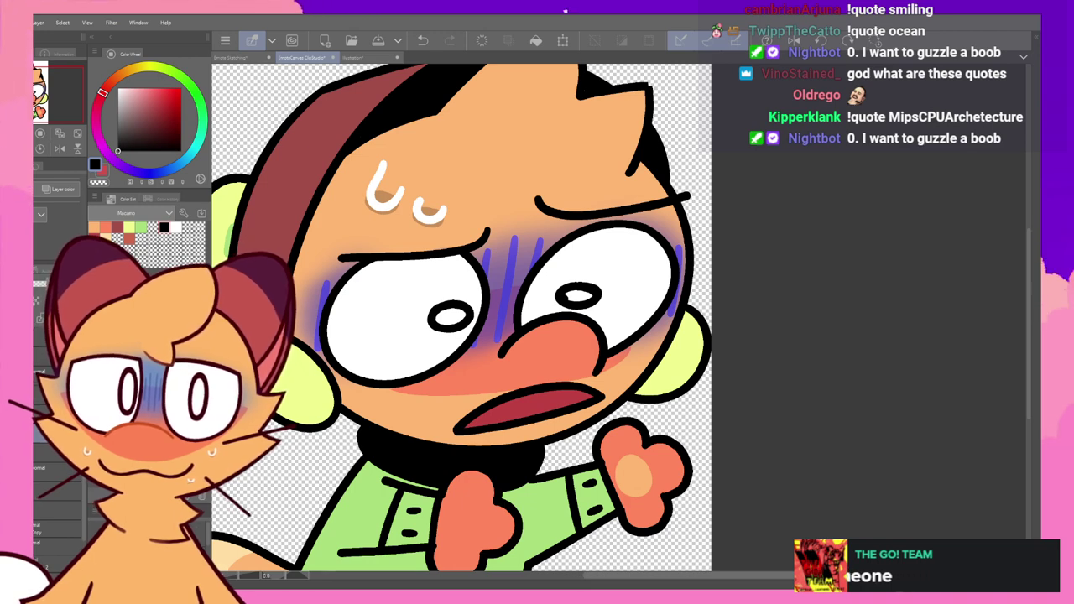
key(ctrl+s)
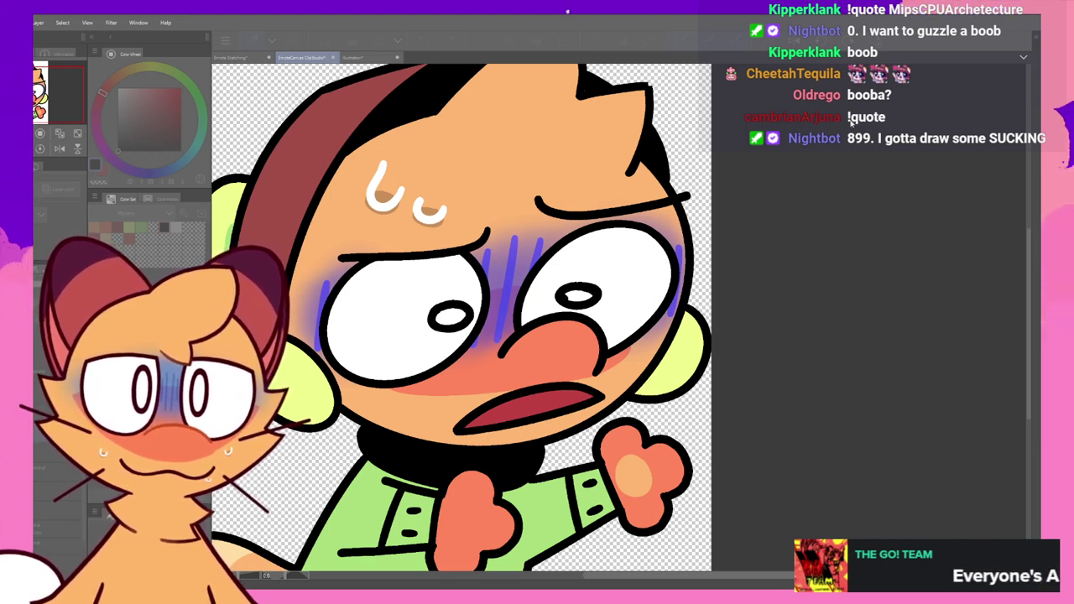
key(ctrl+z)
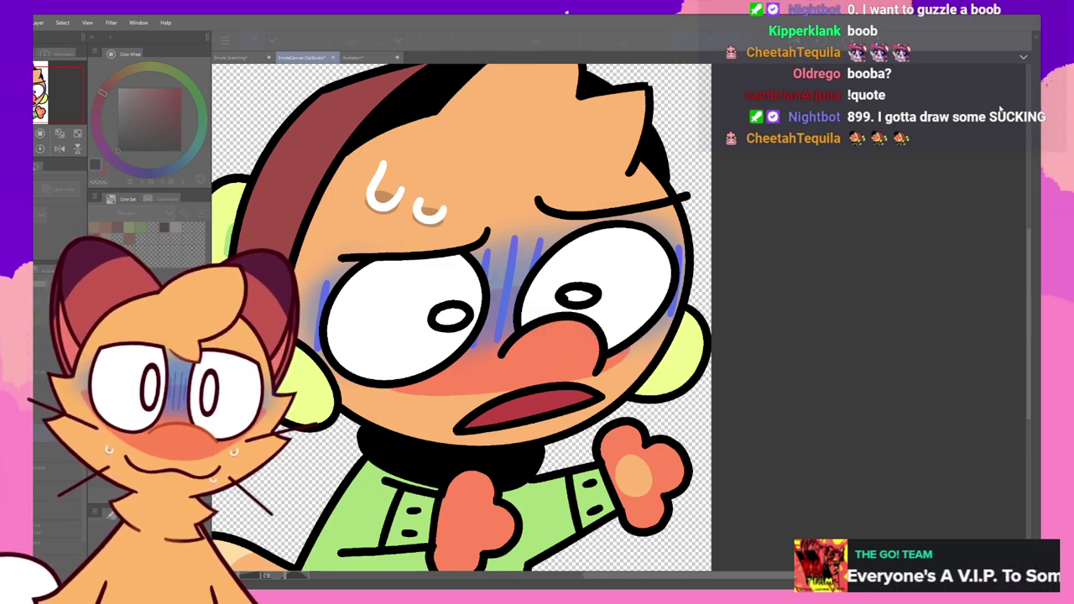
scroll(388, 374, down, 5)
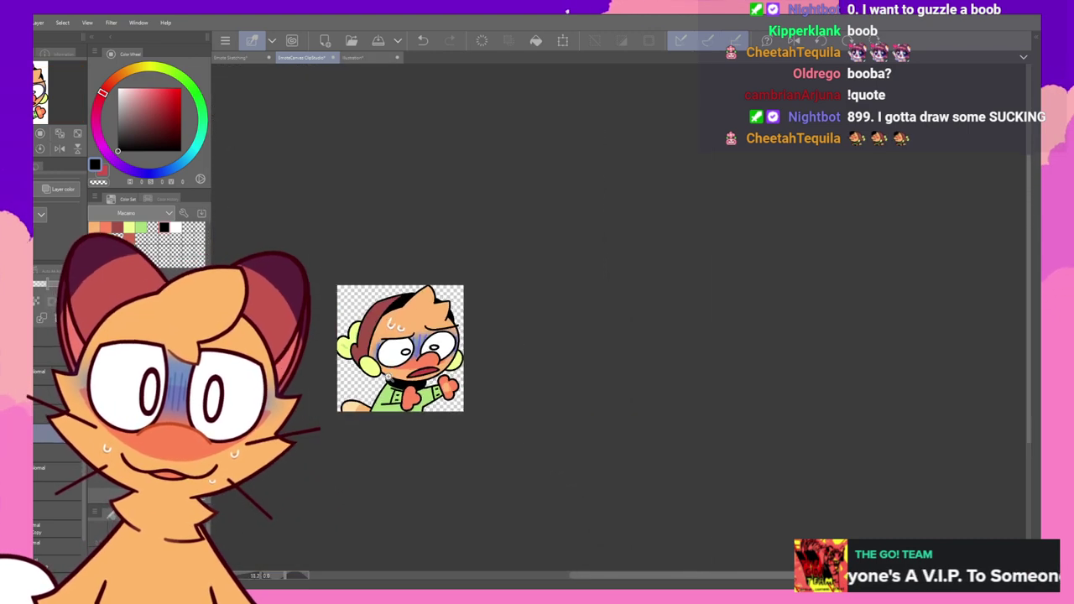
- Inspect the face up close with the blue eye shading hidden and shown behind the vertical worry lines
key(ctrl+plus)
key(ctrl+plus)
key(ctrl+plus)
key(ctrl+plus)
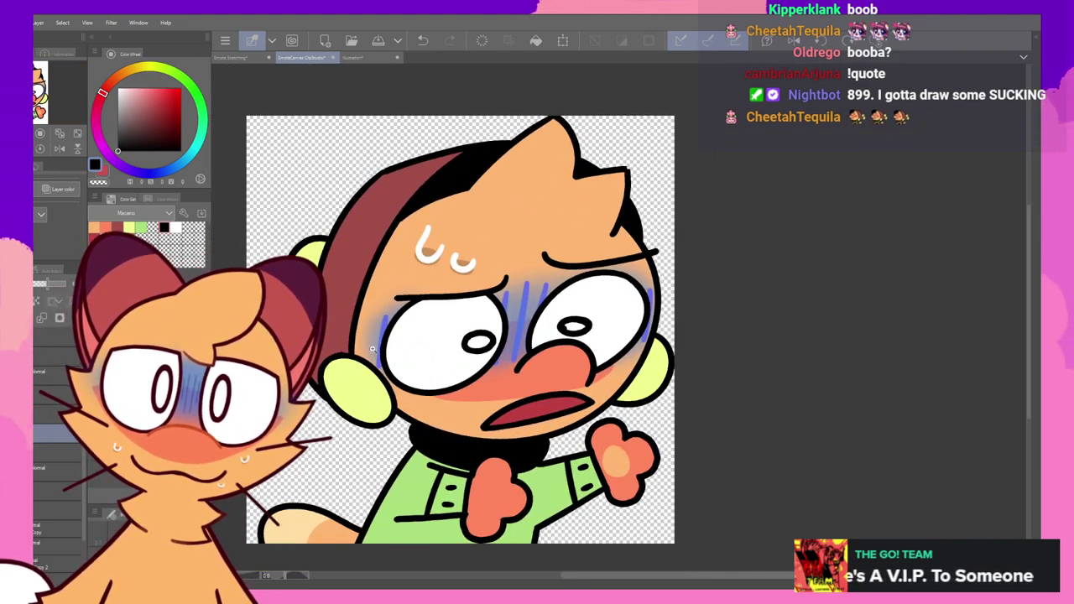
key(ctrl+plus)
key(ctrl+plus)
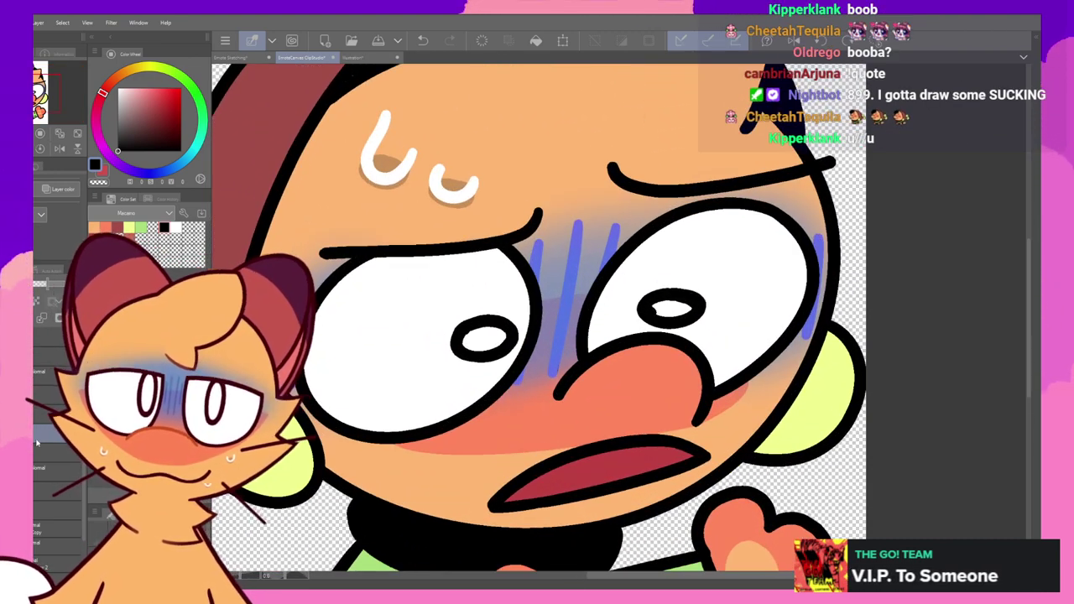
click(37, 444)
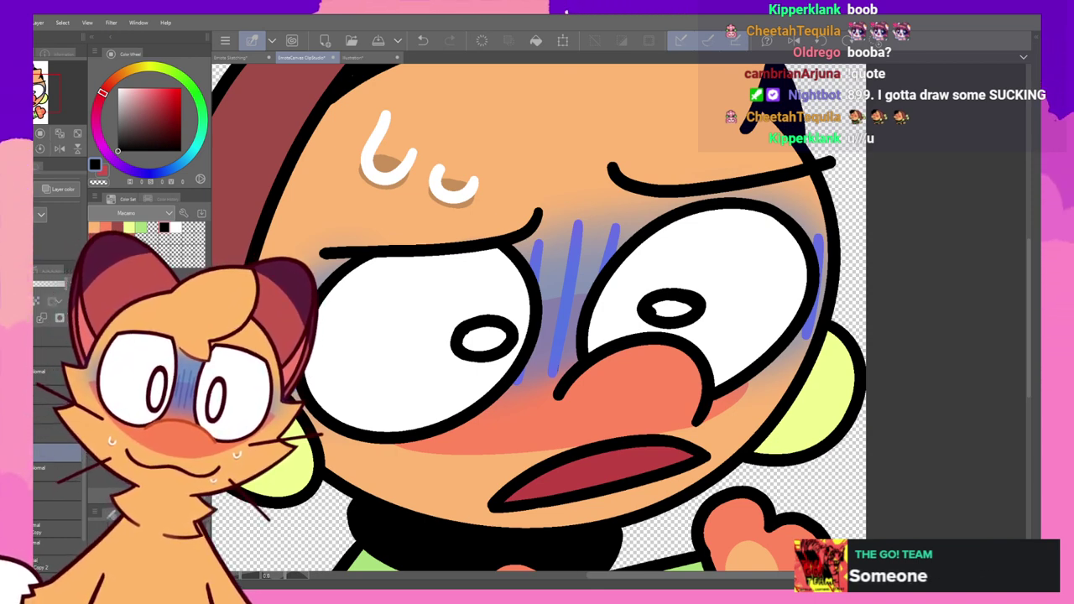
key(Delete)
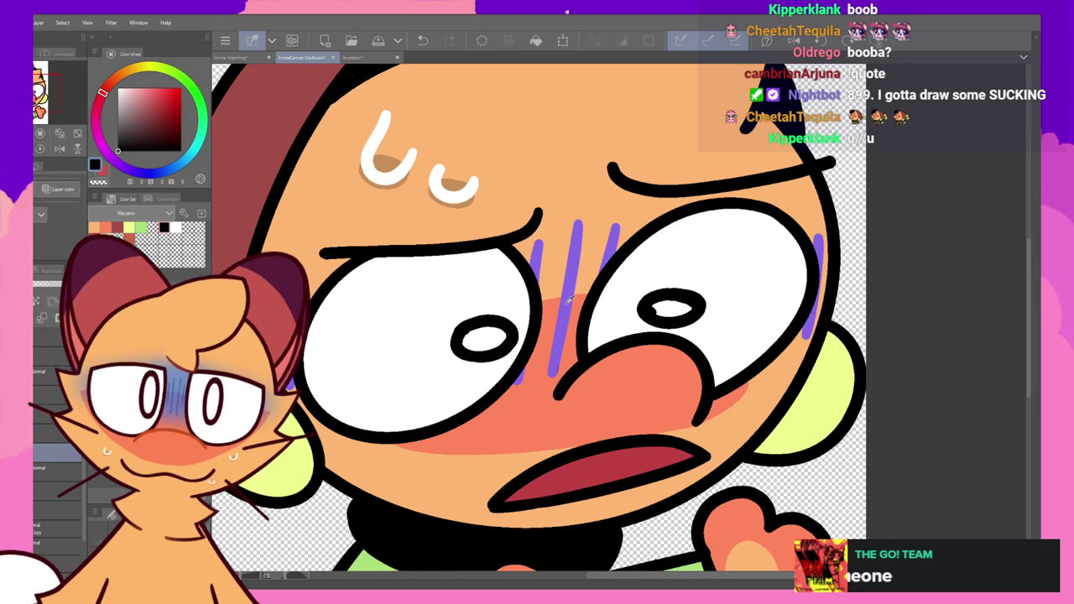
alt+click(560, 362)
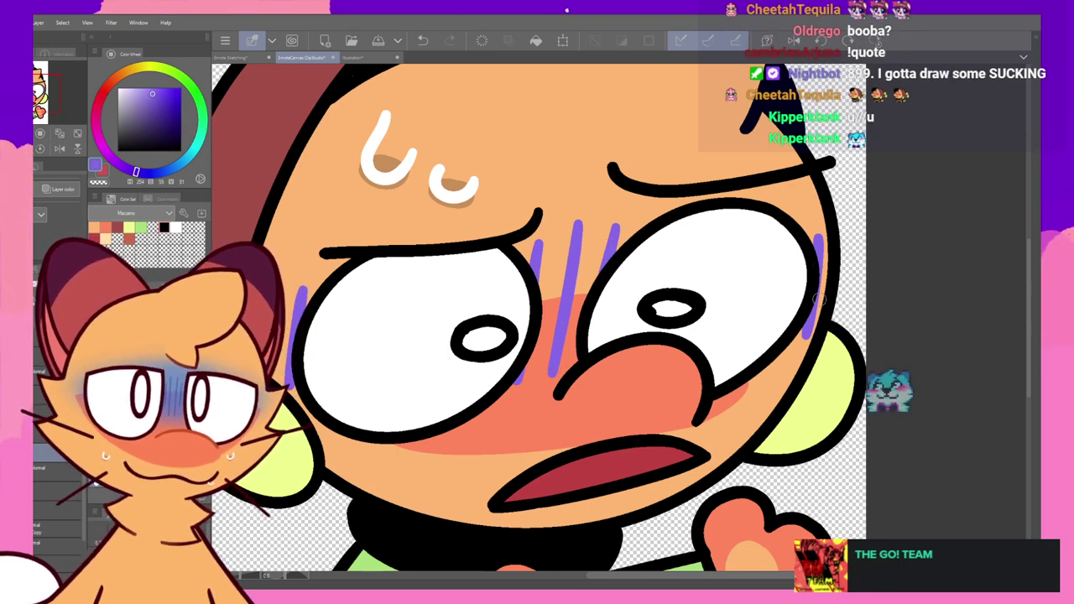
key(ctrl+z)
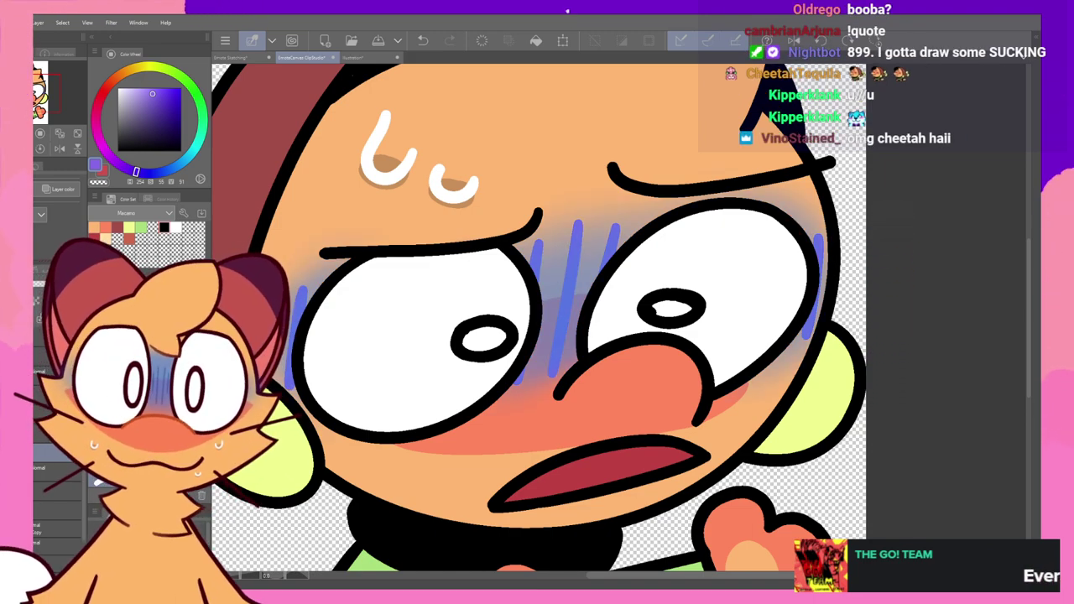
- Check the whole emote with the view mirrored, in its normal orientation and at small size
scroll(400, 251, down, 1)
scroll(401, 252, down, 4)
scroll(341, 273, up, 1)
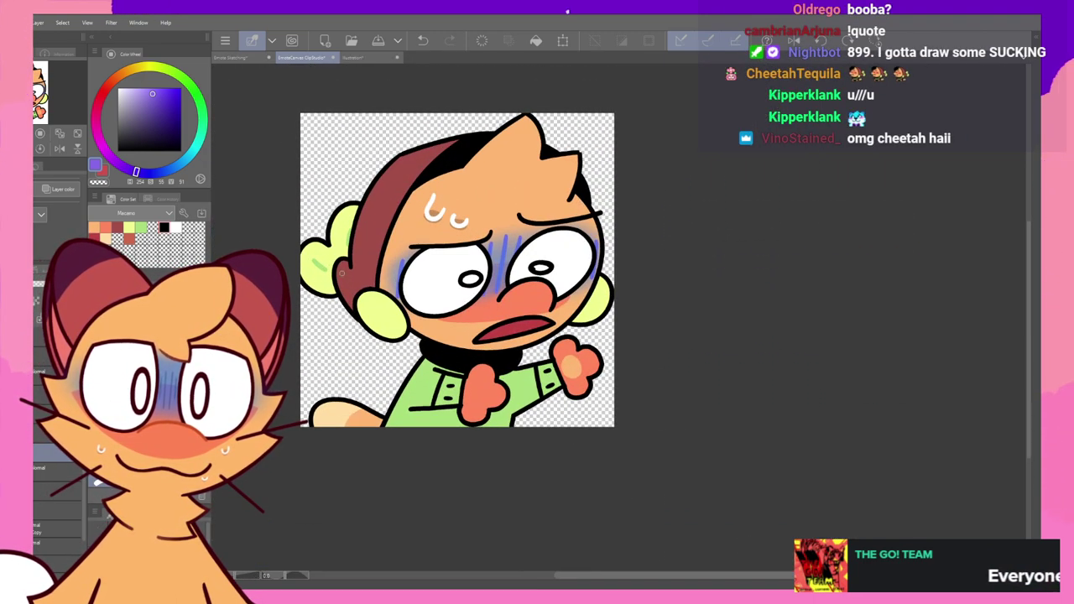
scroll(365, 281, down, 1)
scroll(412, 171, up, 2)
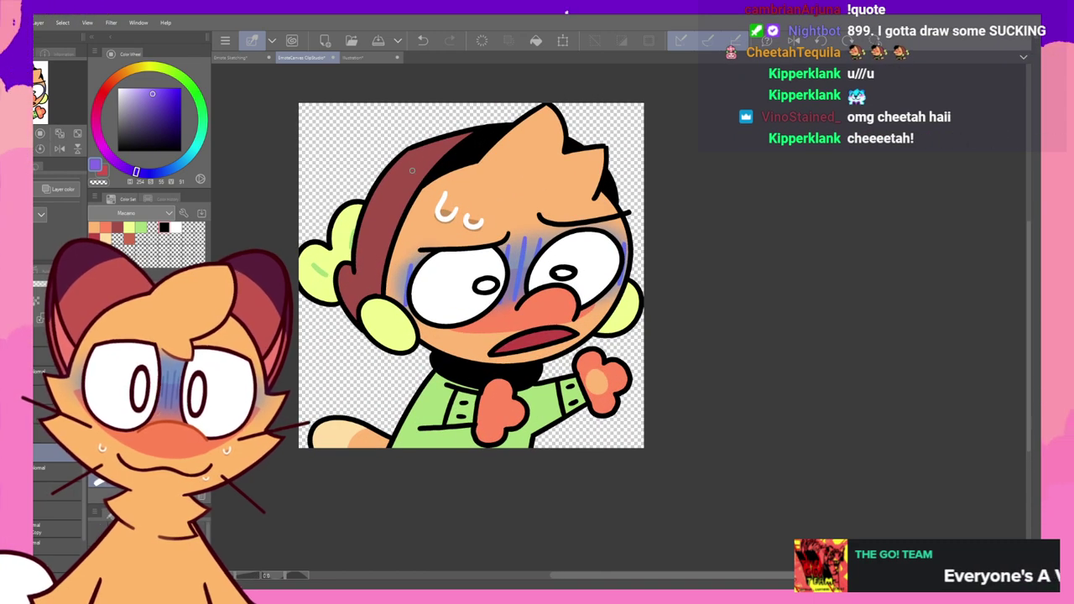
click(792, 41)
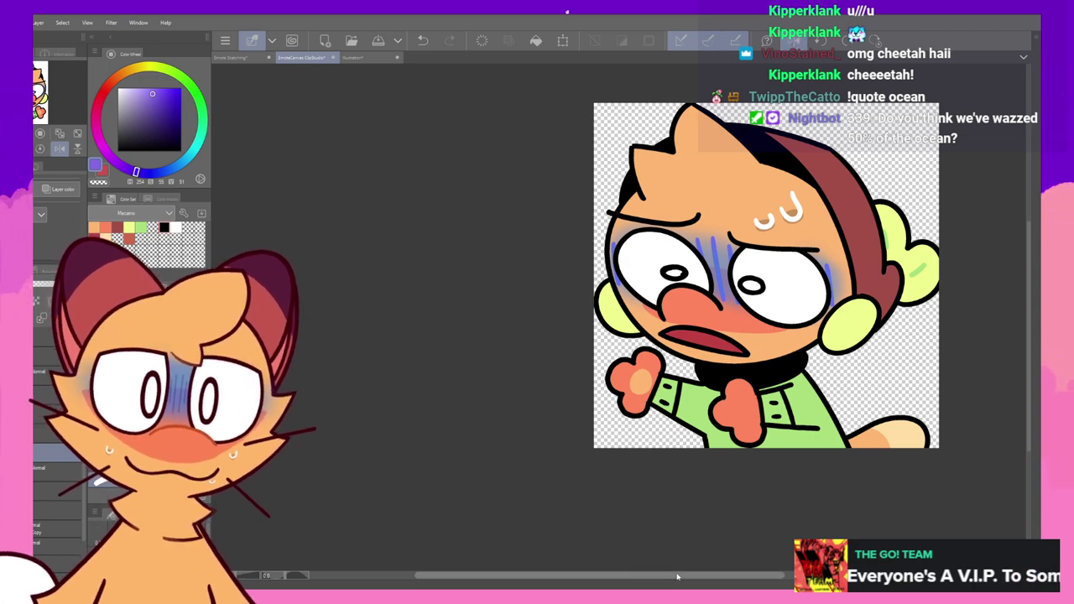
drag(681, 575, 759, 576)
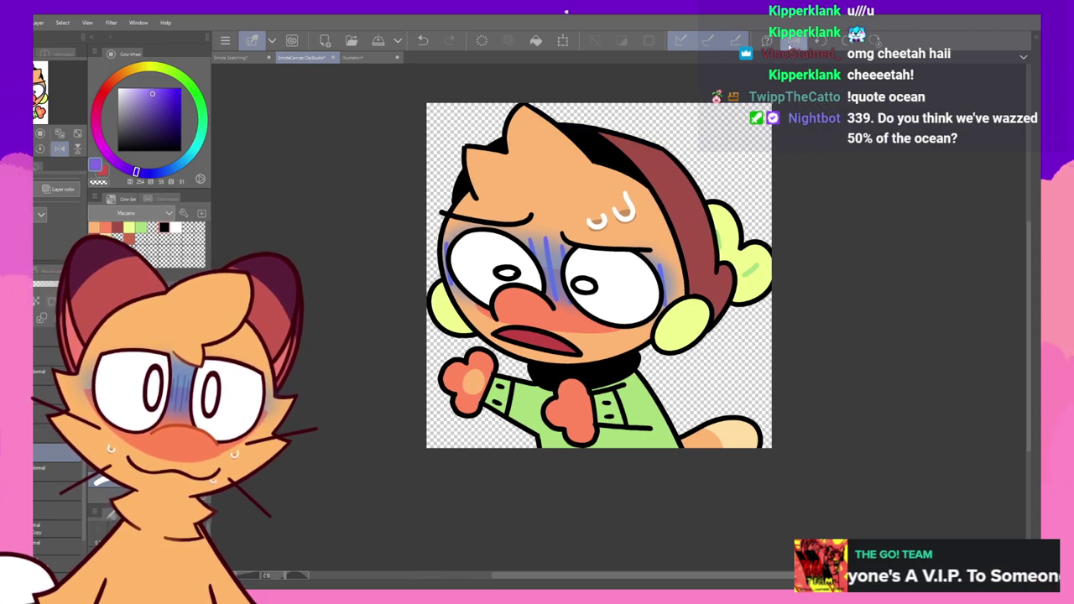
click(792, 41)
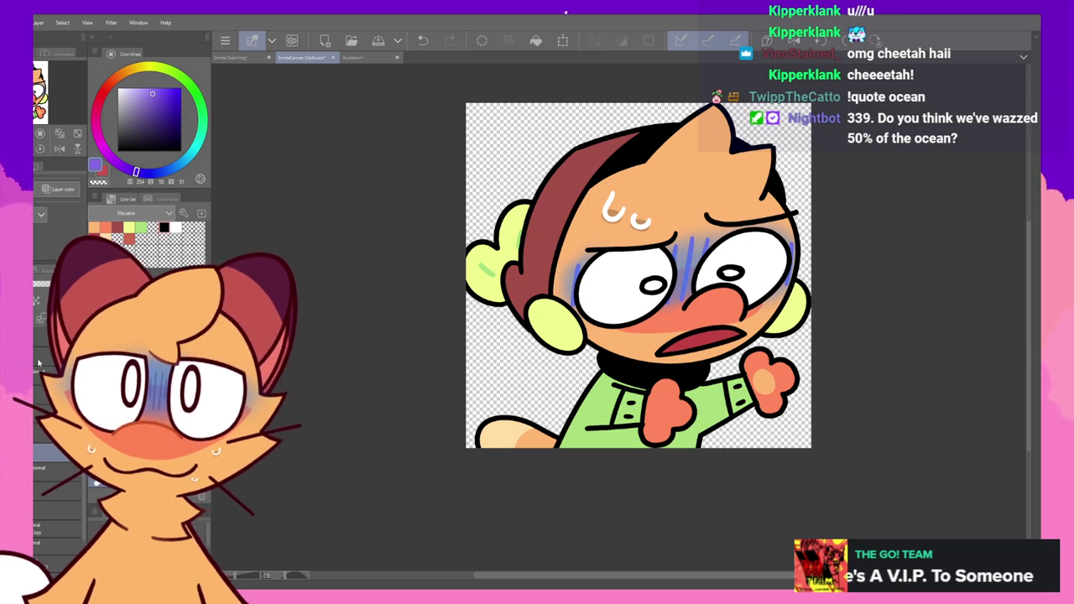
scroll(771, 277, down, 6)
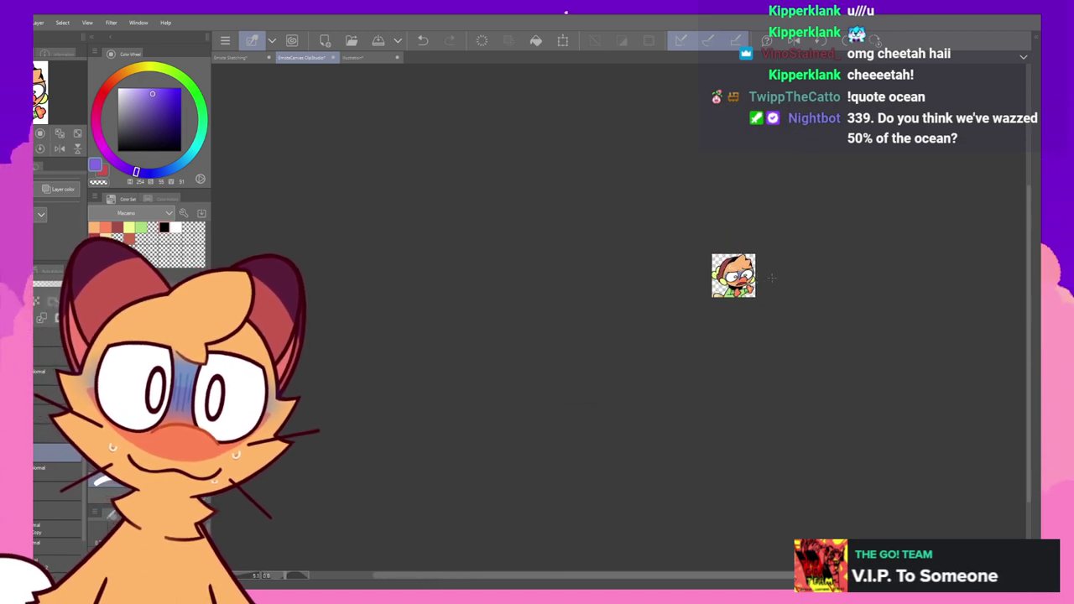
scroll(771, 277, up, 1)
scroll(770, 277, up, 6)
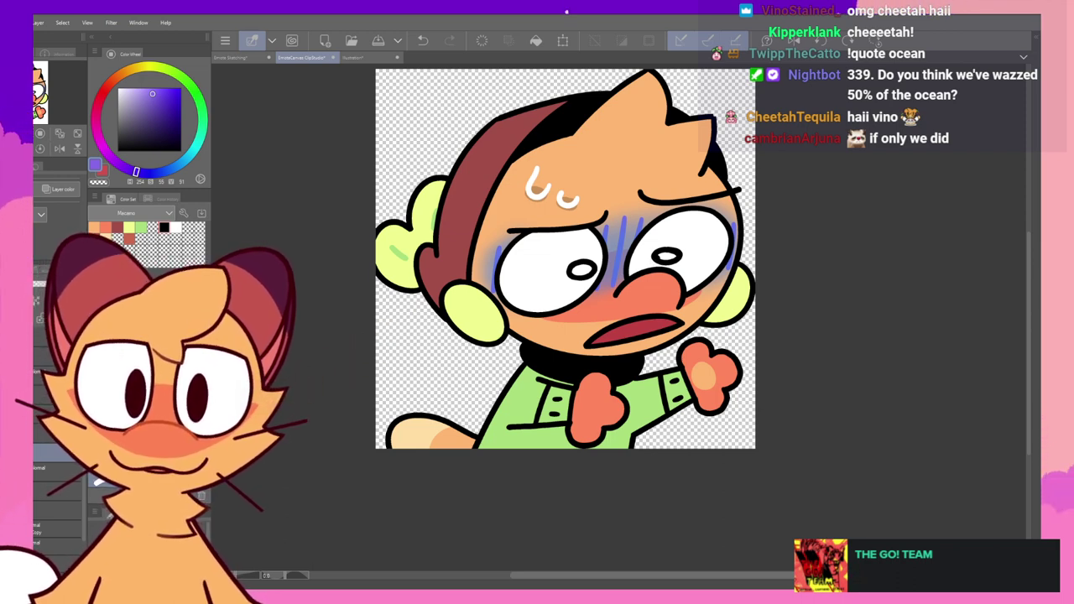
- Try filling the white centres of both pupils with the black sampled from the line art
alt+click(679, 253)
drag(674, 255, 671, 256)
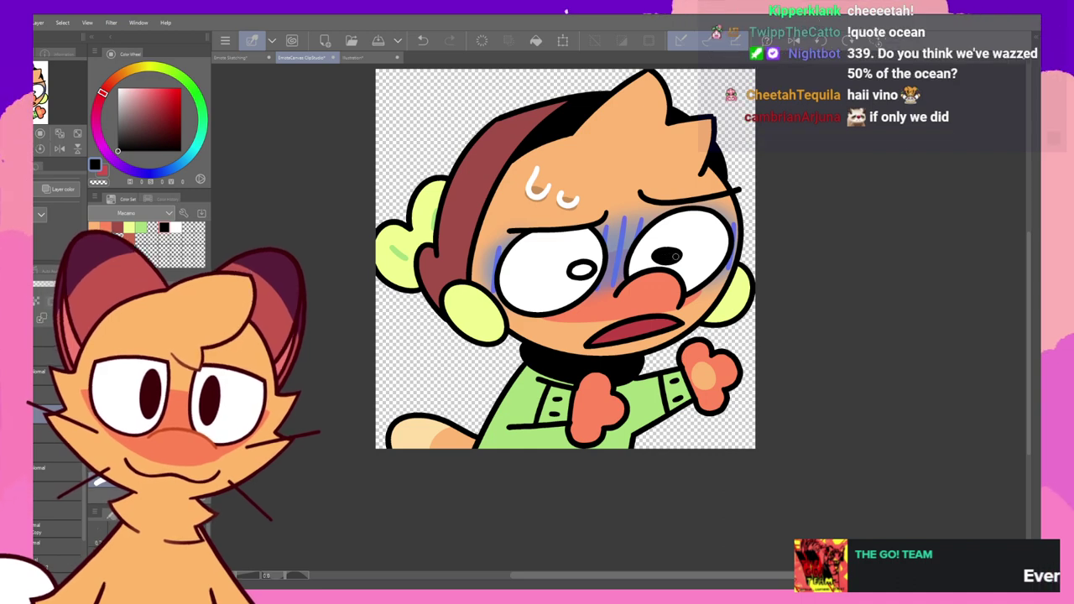
drag(578, 270, 583, 266)
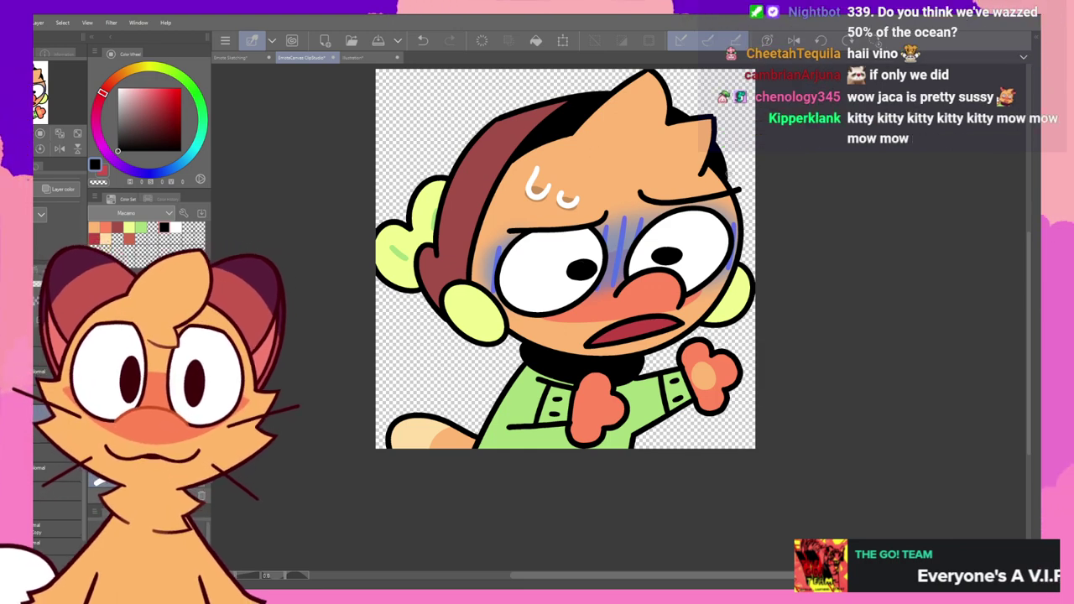
- Check how the solid black pupils read at several small emote sizes and at full size
scroll(755, 219, down, 10)
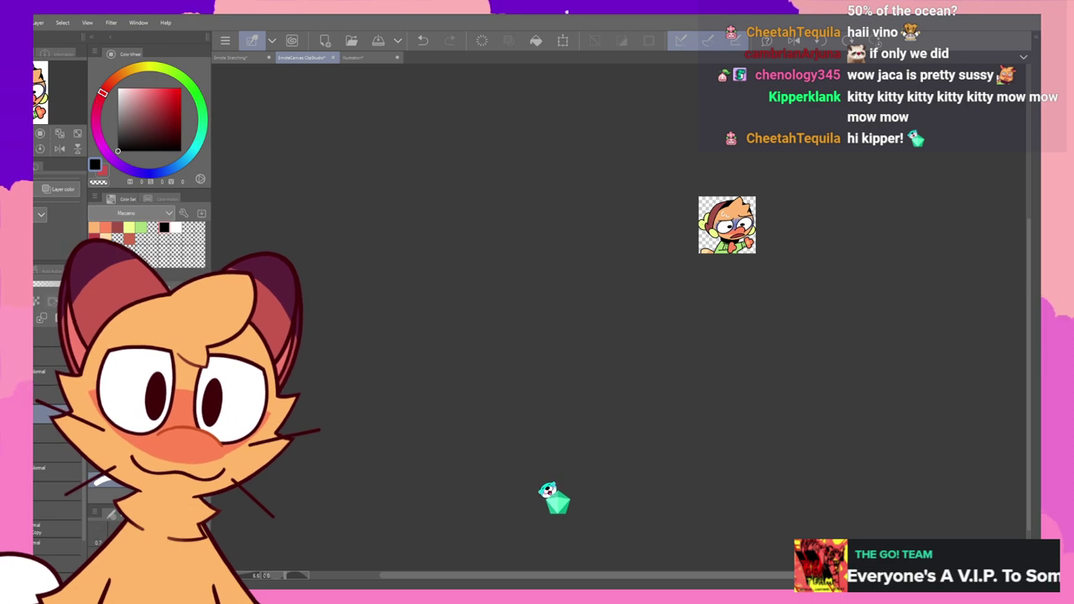
drag(723, 581, 816, 581)
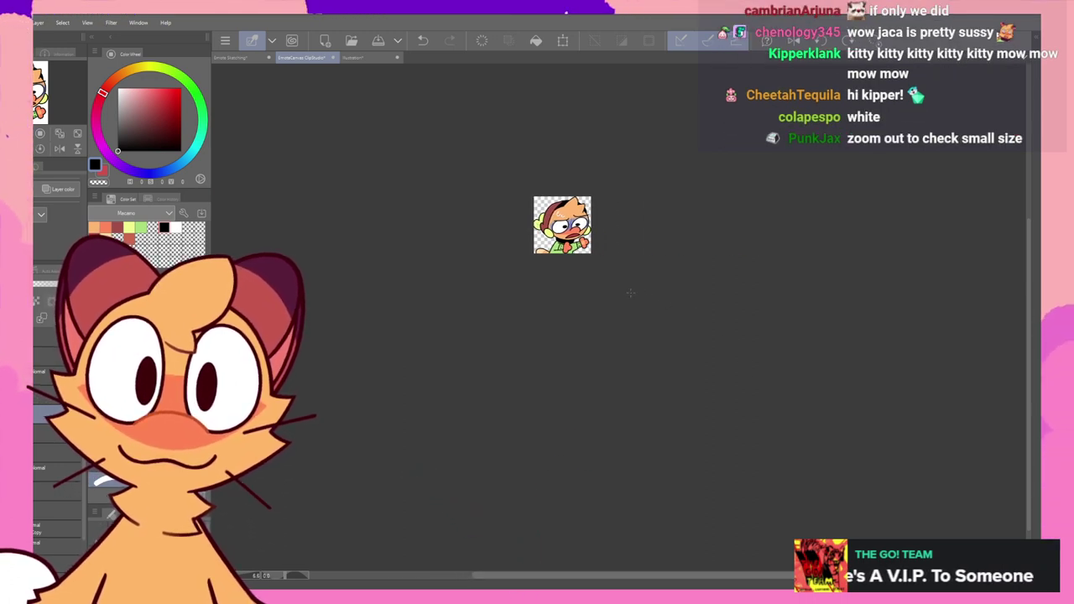
scroll(616, 186, down, 2)
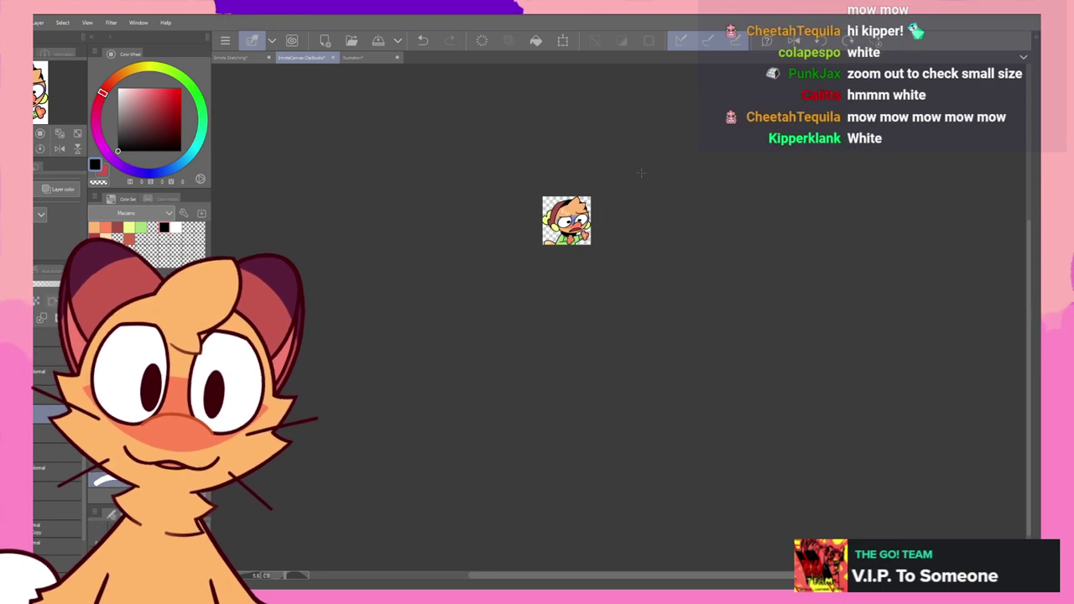
scroll(616, 185, down, 3)
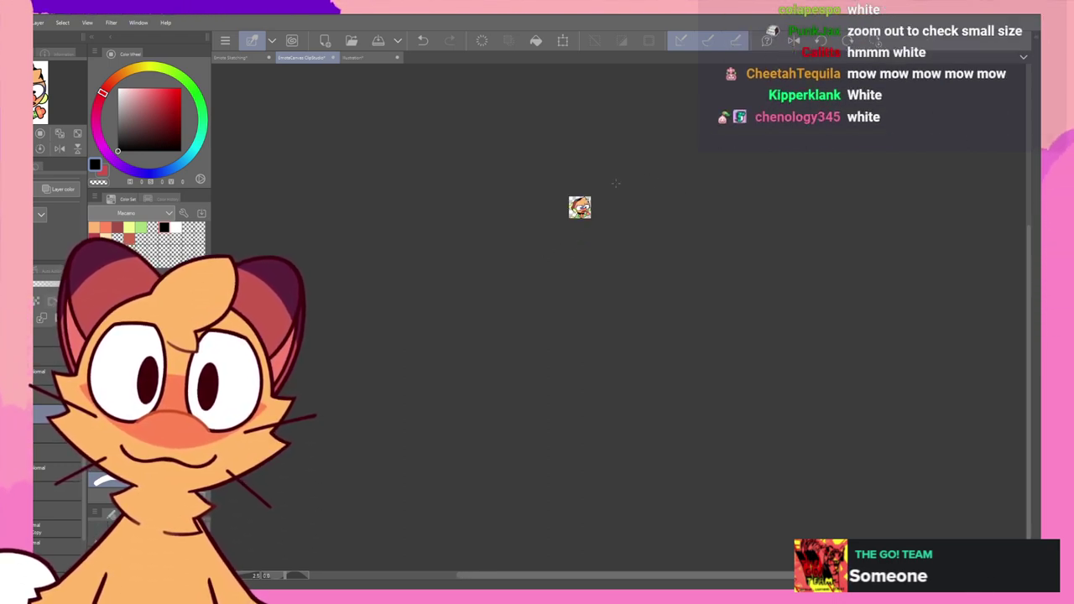
scroll(616, 185, up, 1)
scroll(615, 186, up, 6)
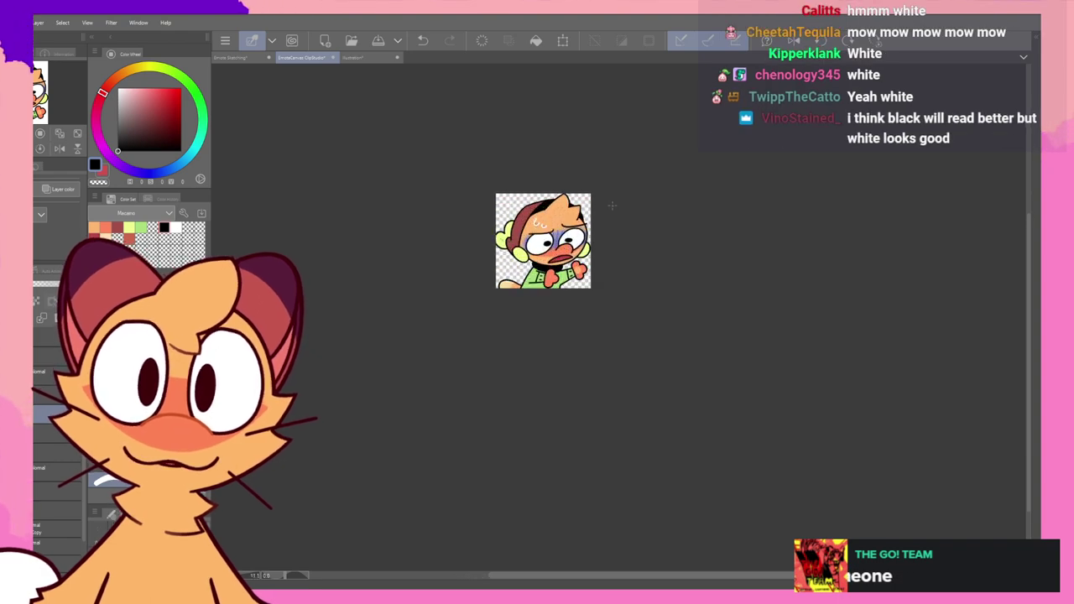
scroll(562, 237, up, 4)
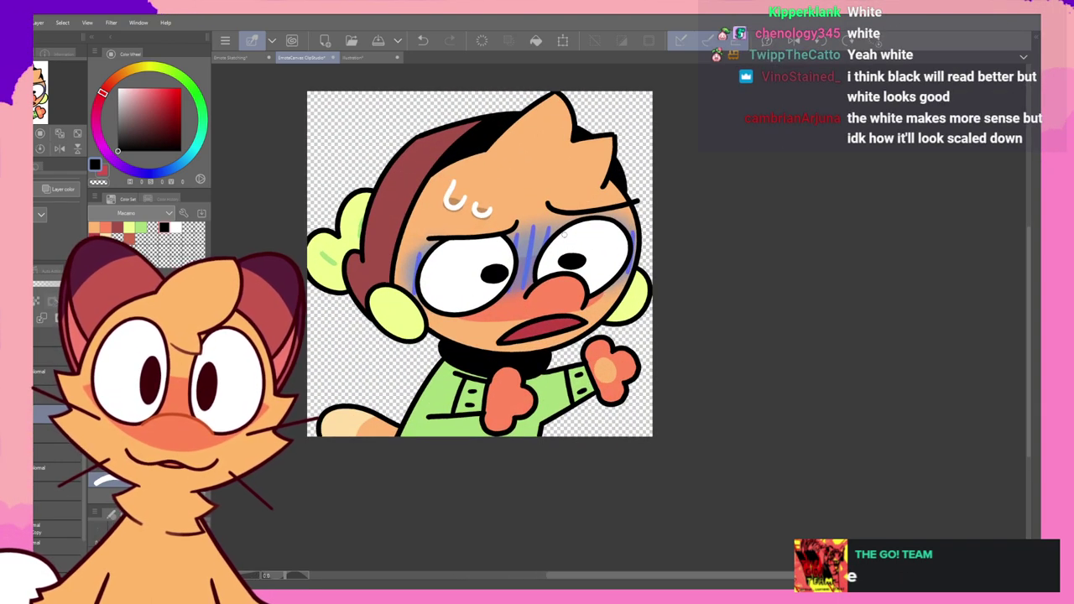
- Undo the solid black pupil fills and thicken the black outlines of both pupils around small white centres
key(ctrl+z)
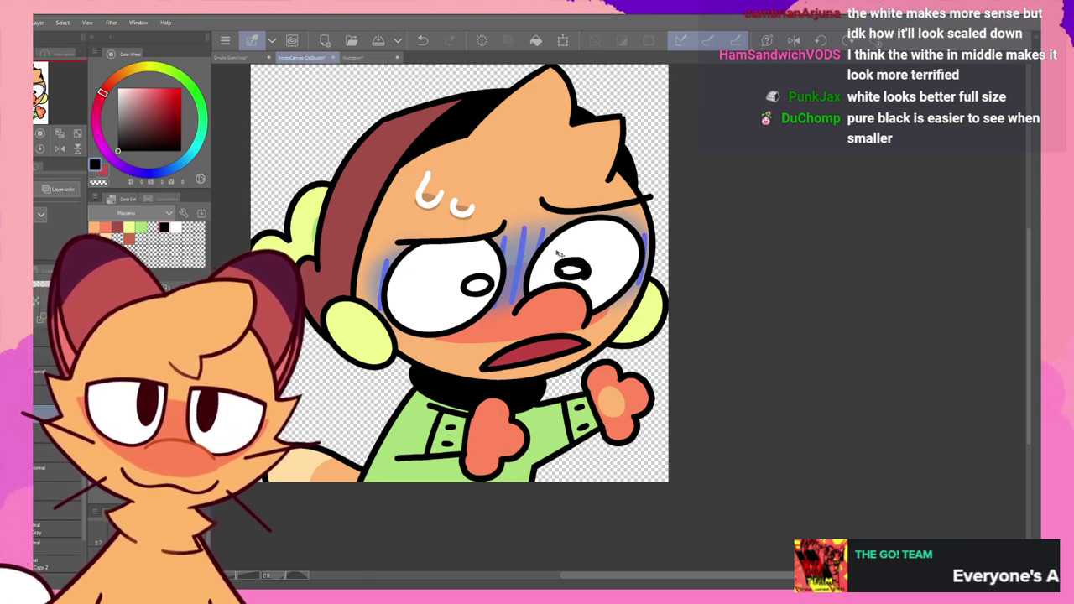
key(ctrl+z)
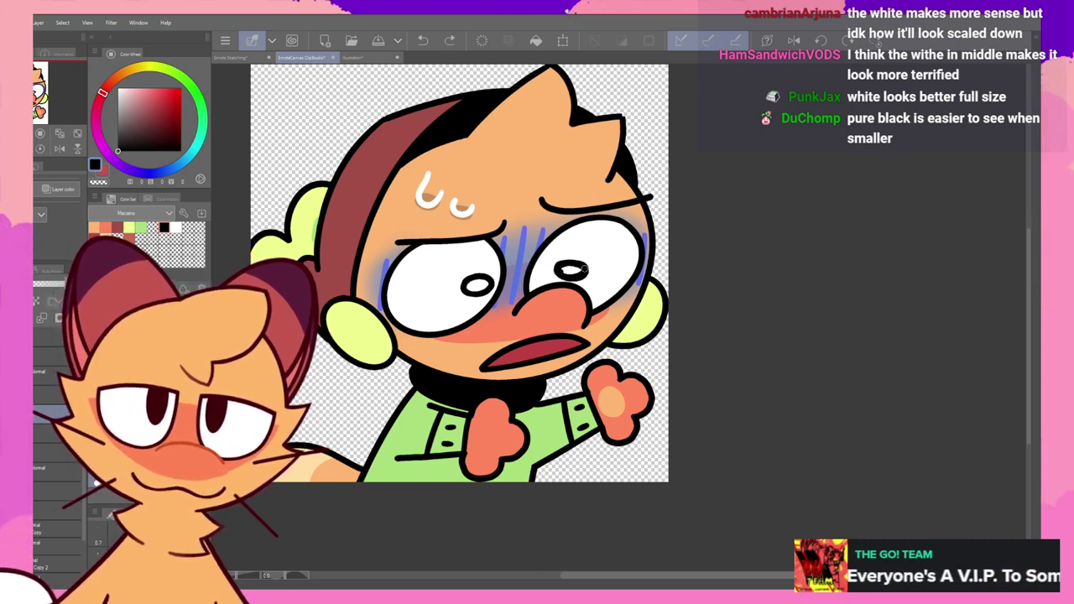
drag(558, 267, 585, 267)
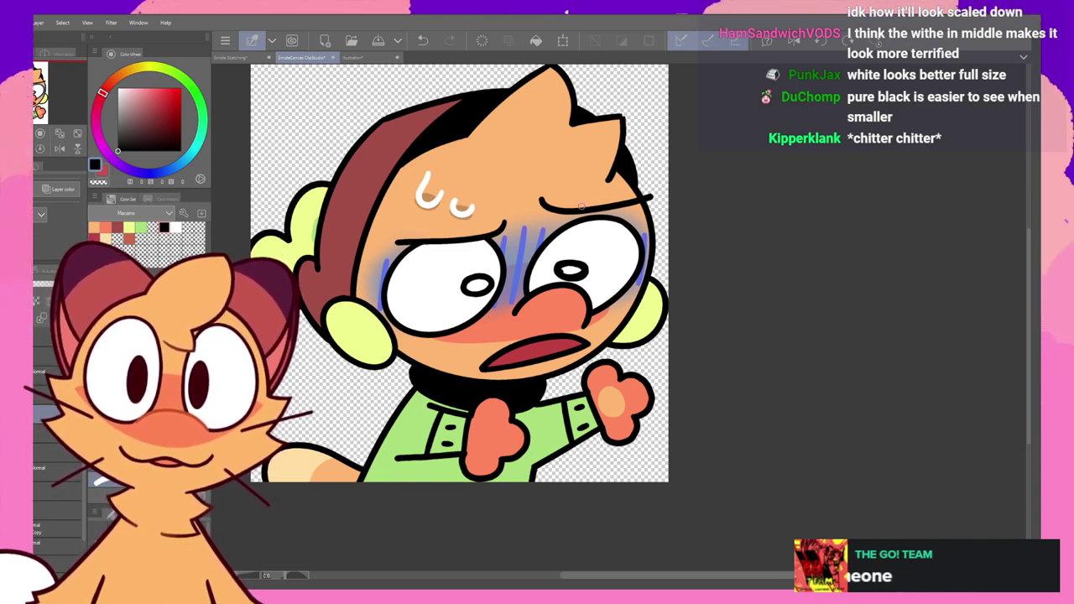
click(478, 274)
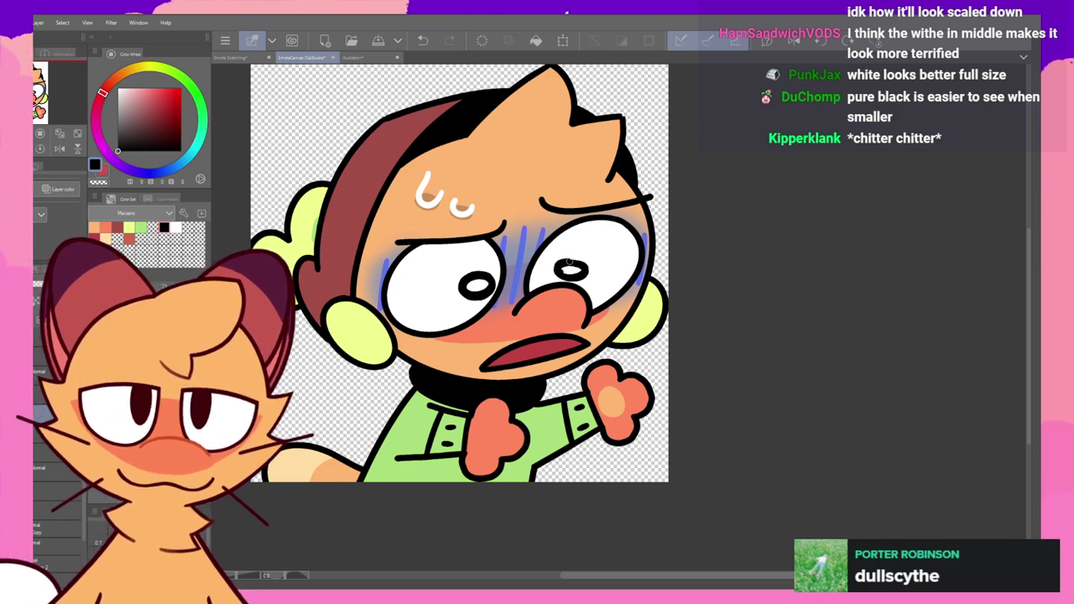
key(ctrl+z)
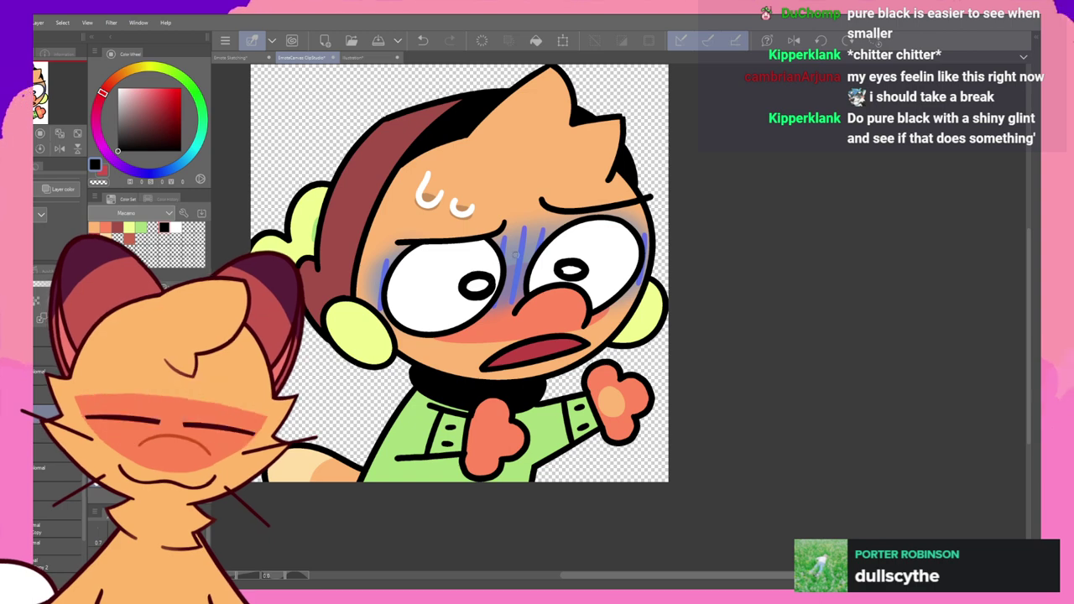
- Examine the thickened pupils up close in the normal and the mirrored view
scroll(592, 234, up, 4)
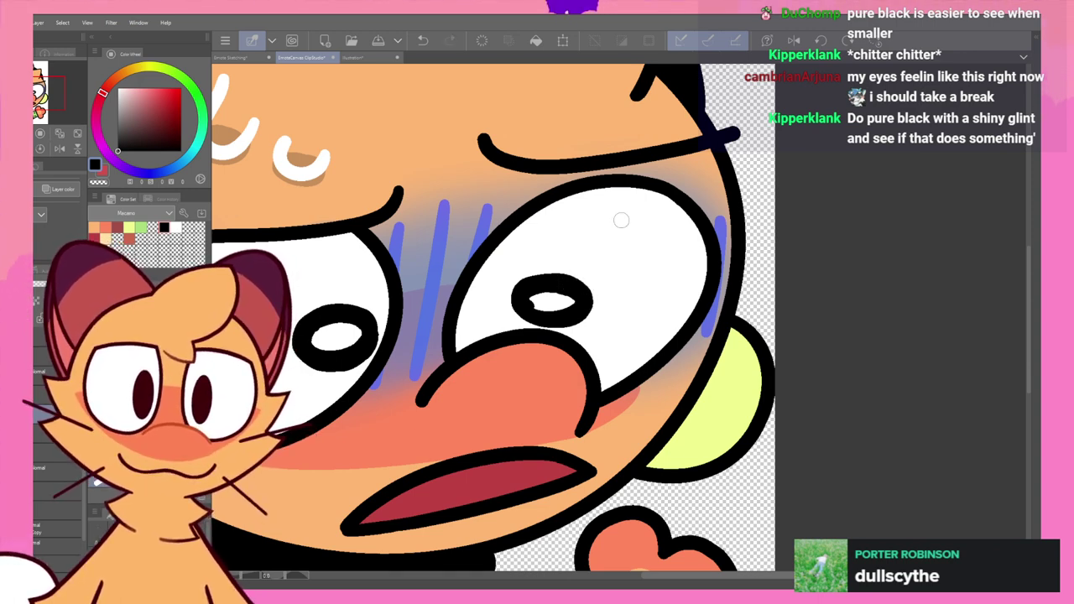
drag(665, 211, 785, 163)
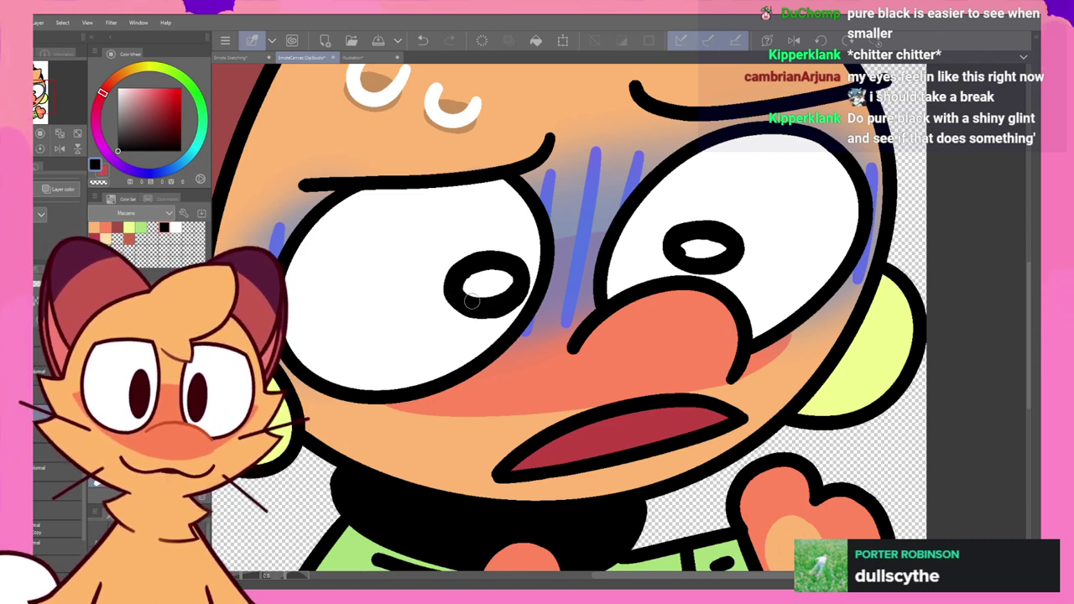
drag(798, 207, 763, 234)
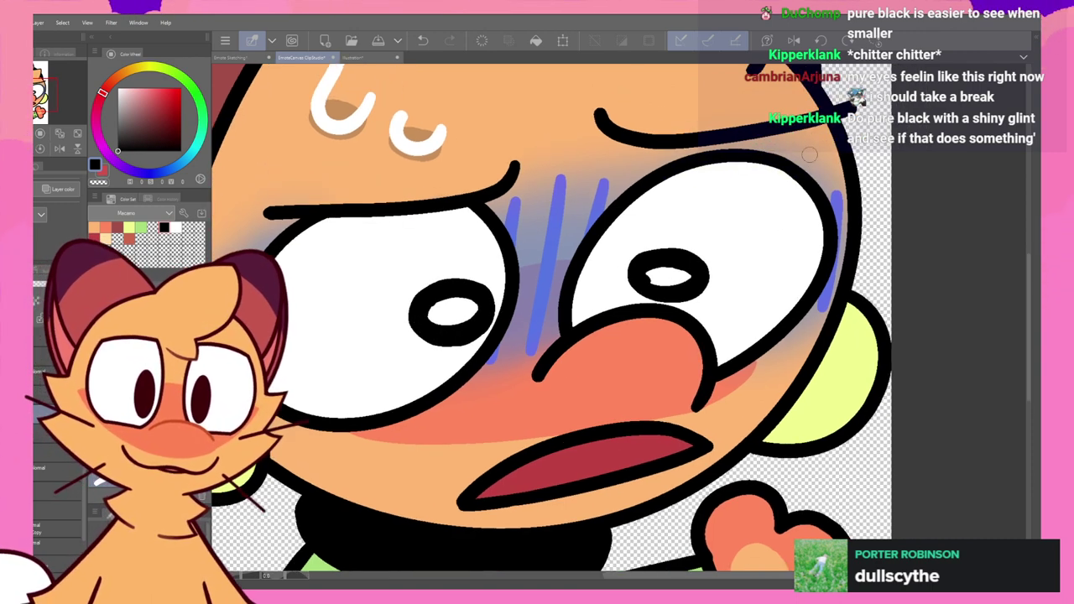
click(793, 40)
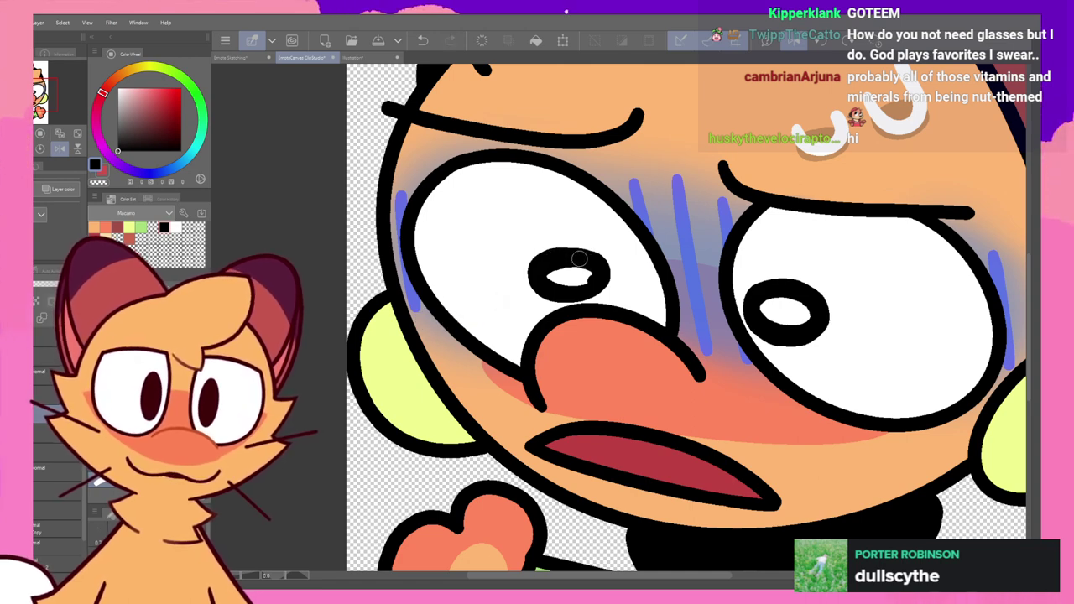
- Undo the last touch-up stroke on the thickened outline of the pupil beside the nose
key(ctrl+z)
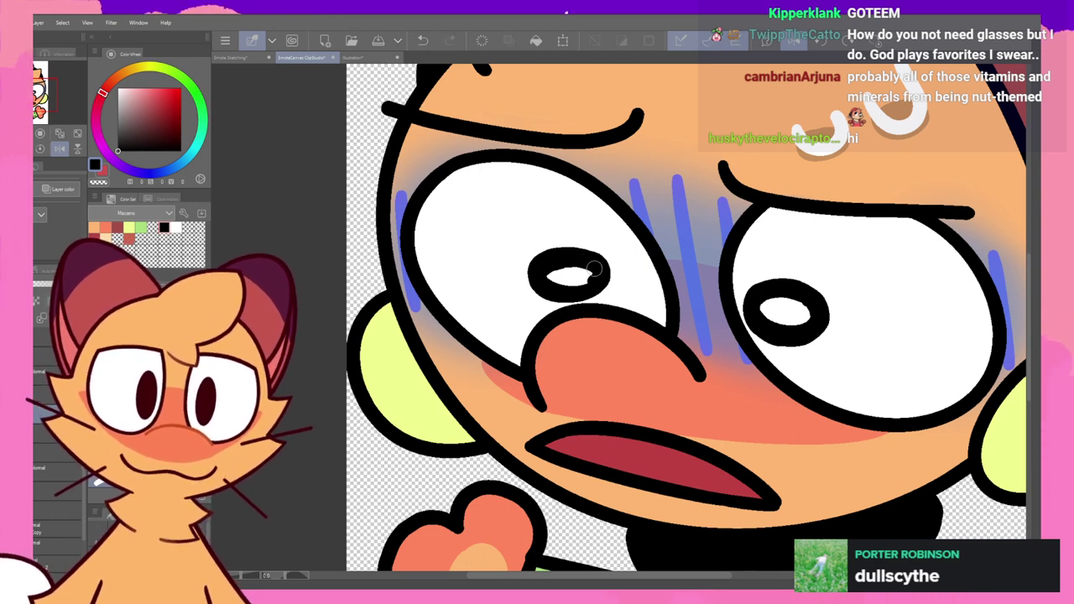
drag(643, 201, 530, 230)
drag(668, 228, 635, 231)
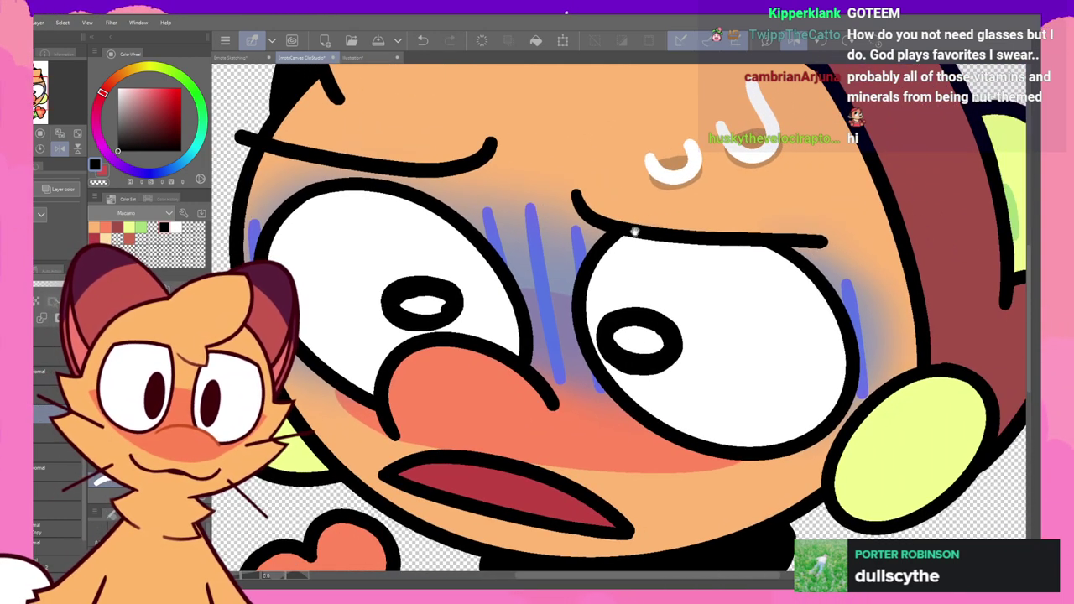
- Check how the thickened pupils read from tiny emote size up to close view, in the mirrored and normal view
key(ctrl+0)
drag(779, 295, 716, 322)
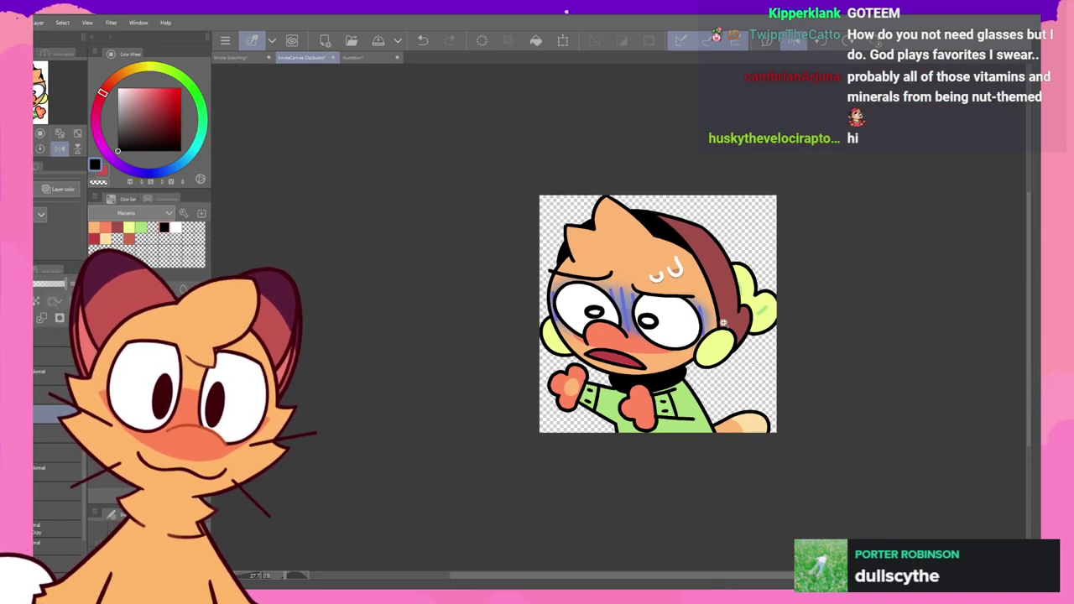
scroll(723, 318, up, 2)
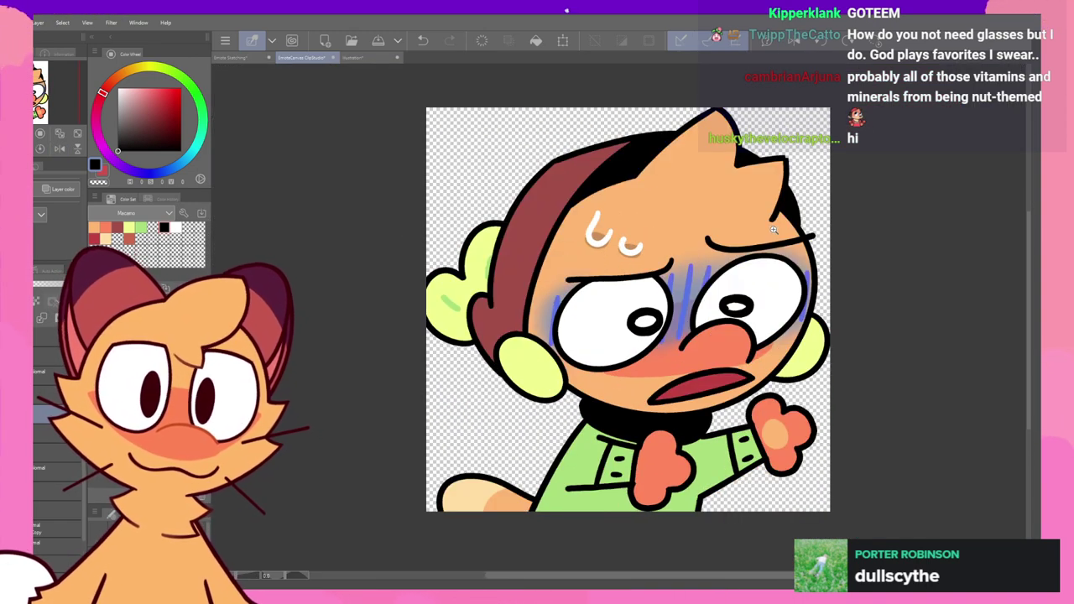
drag(790, 229, 587, 231)
drag(879, 226, 712, 254)
drag(848, 263, 667, 298)
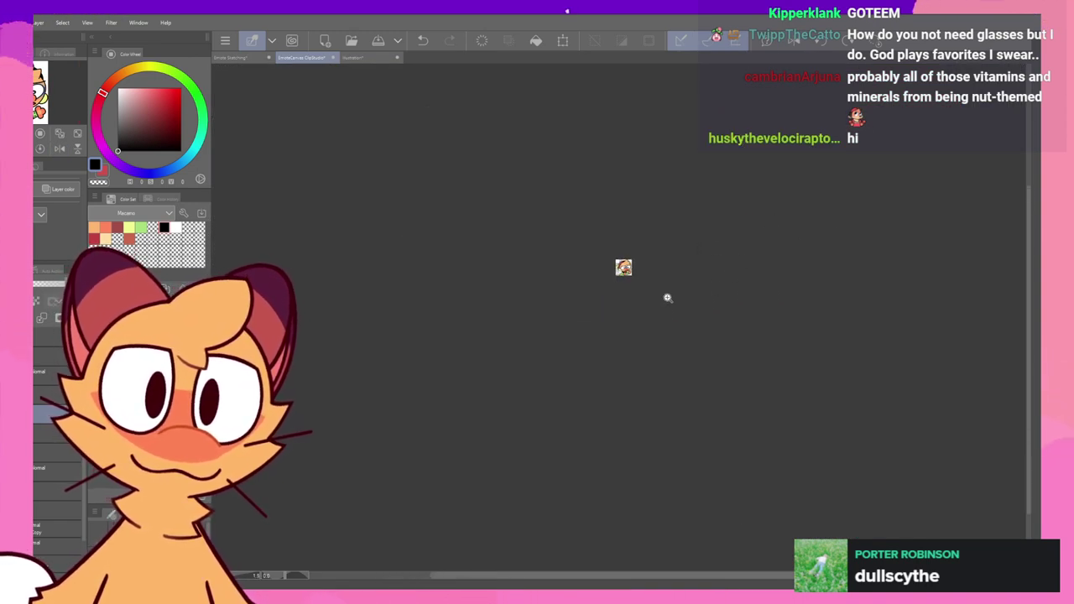
scroll(660, 256, up, 2)
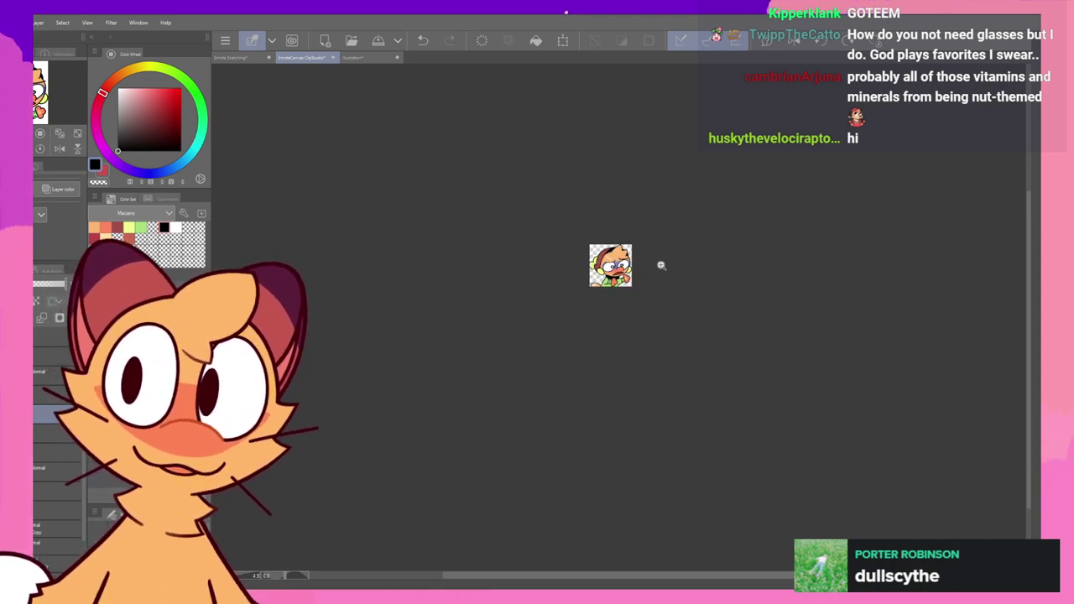
scroll(659, 266, up, 3)
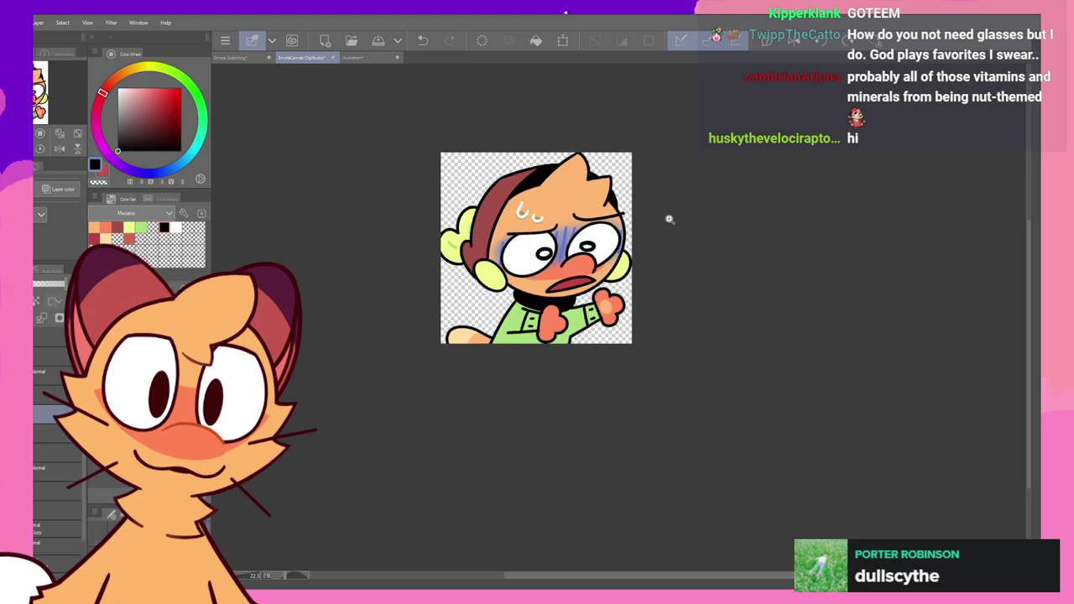
scroll(668, 266, up, 3)
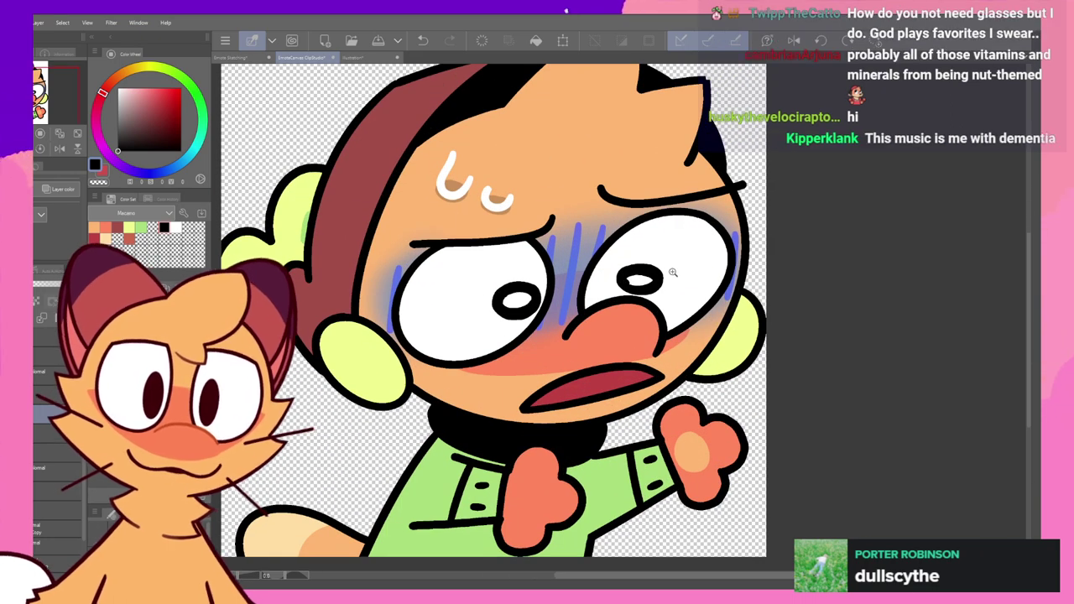
scroll(703, 255, down, 3)
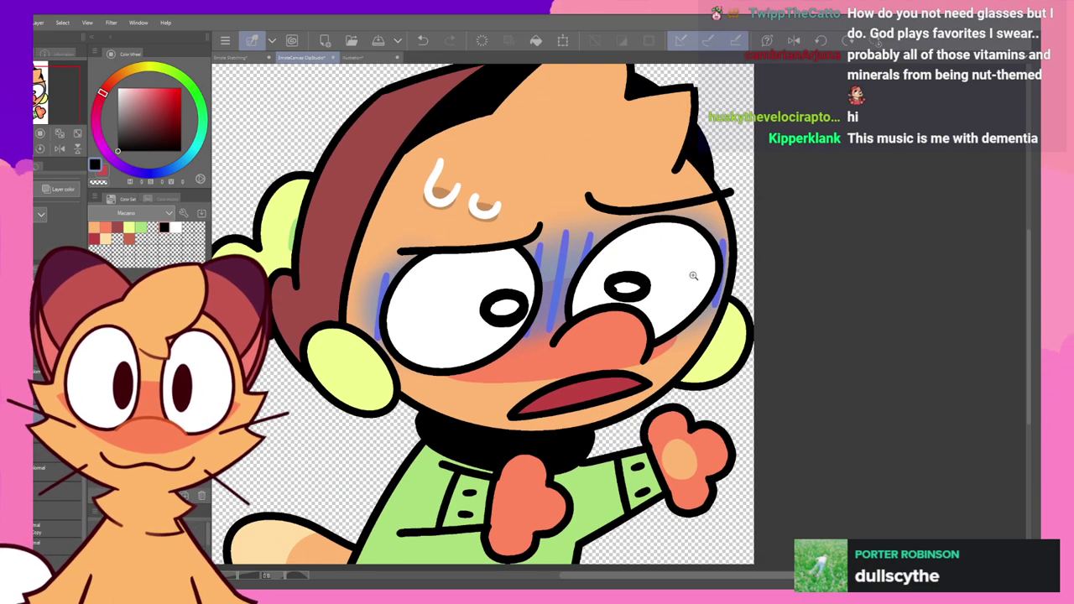
scroll(662, 308, up, 2)
scroll(662, 308, down, 1)
scroll(662, 308, down, 1)
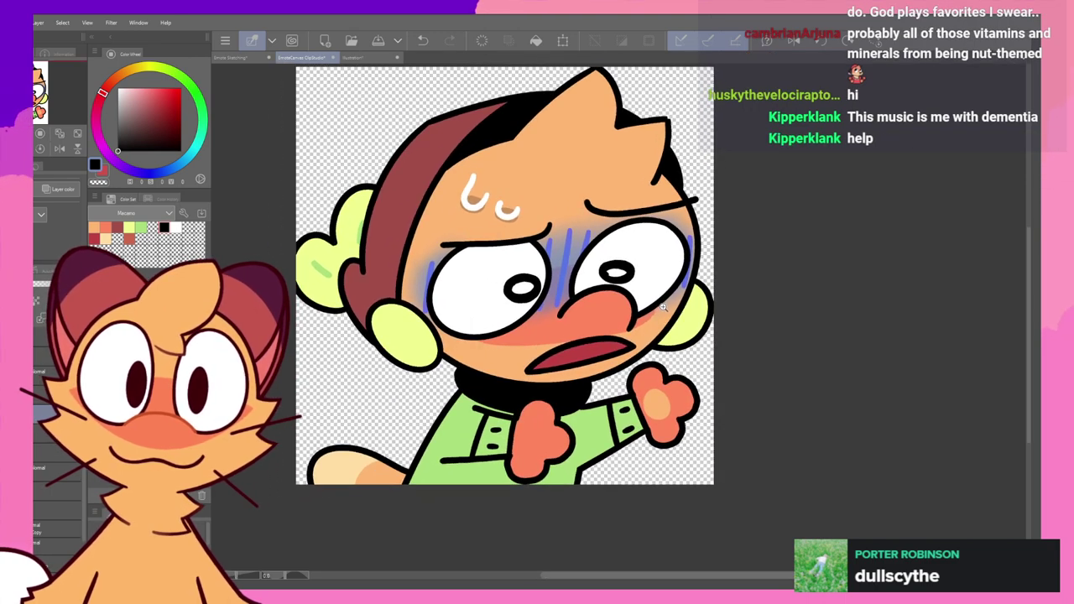
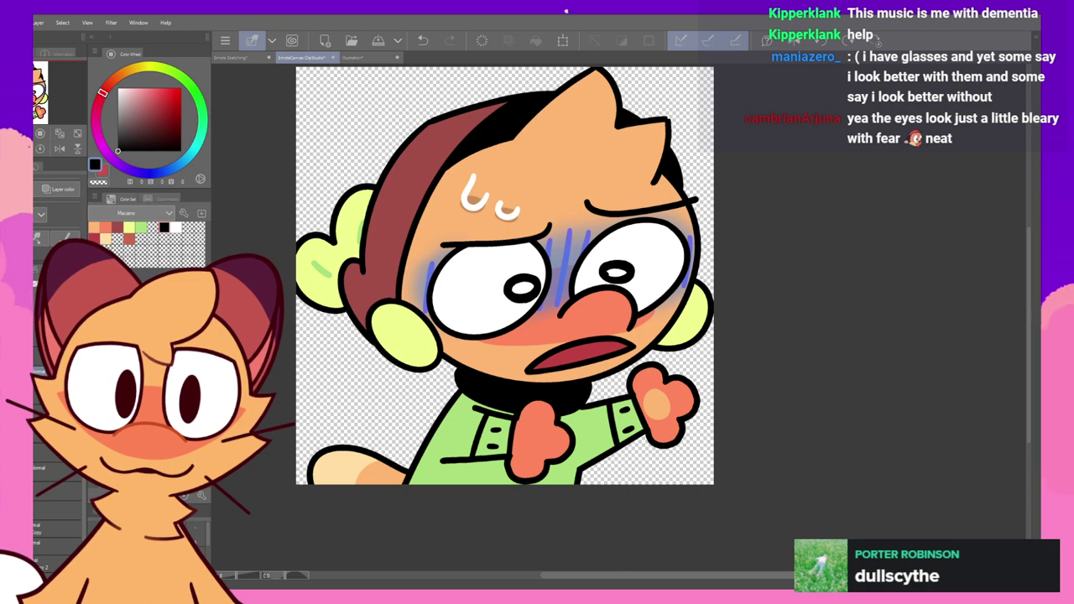
- Try adjusting the line width of both eyebrows with correction strokes along them
drag(592, 217, 585, 199)
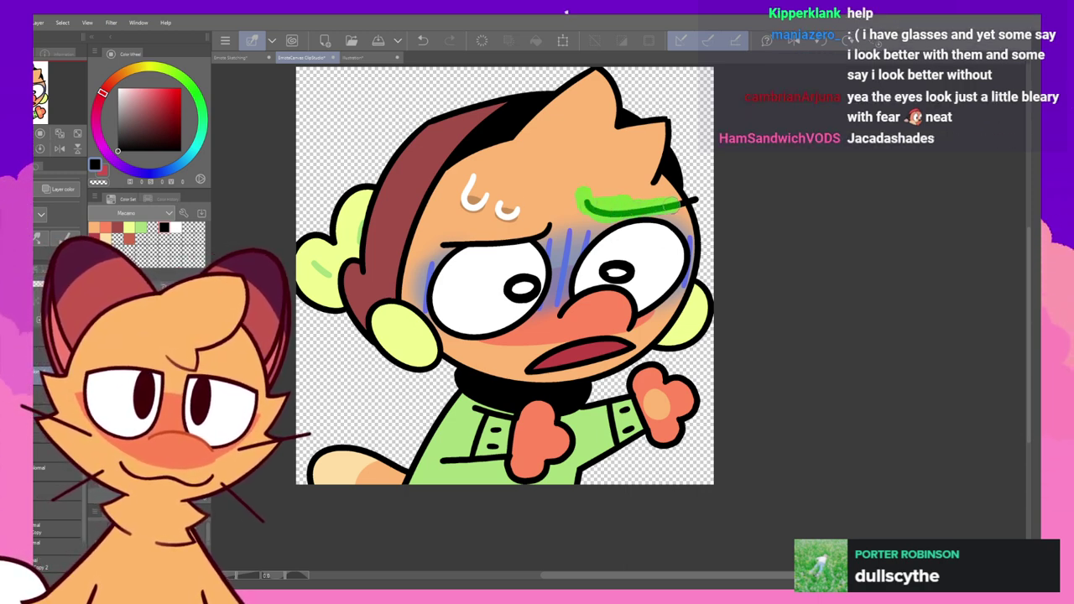
key(ctrl+z)
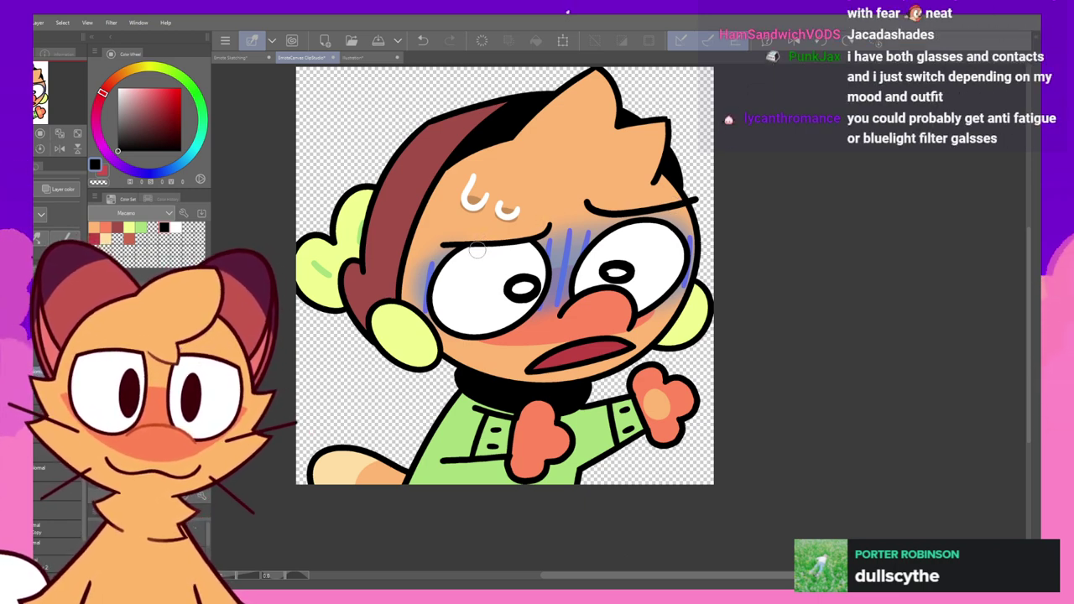
drag(472, 248, 506, 240)
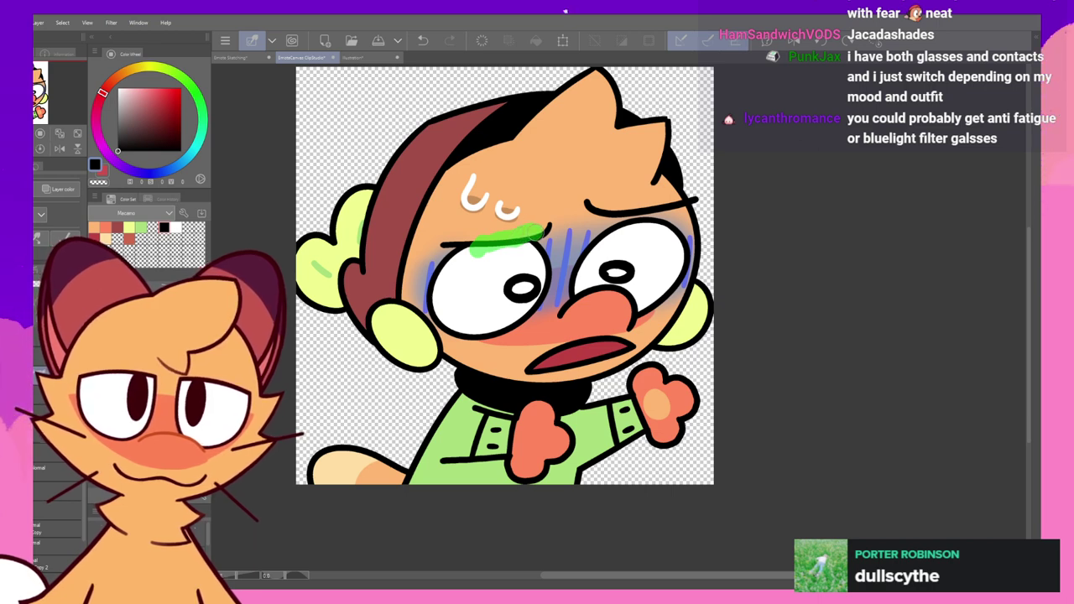
key(ctrl+z)
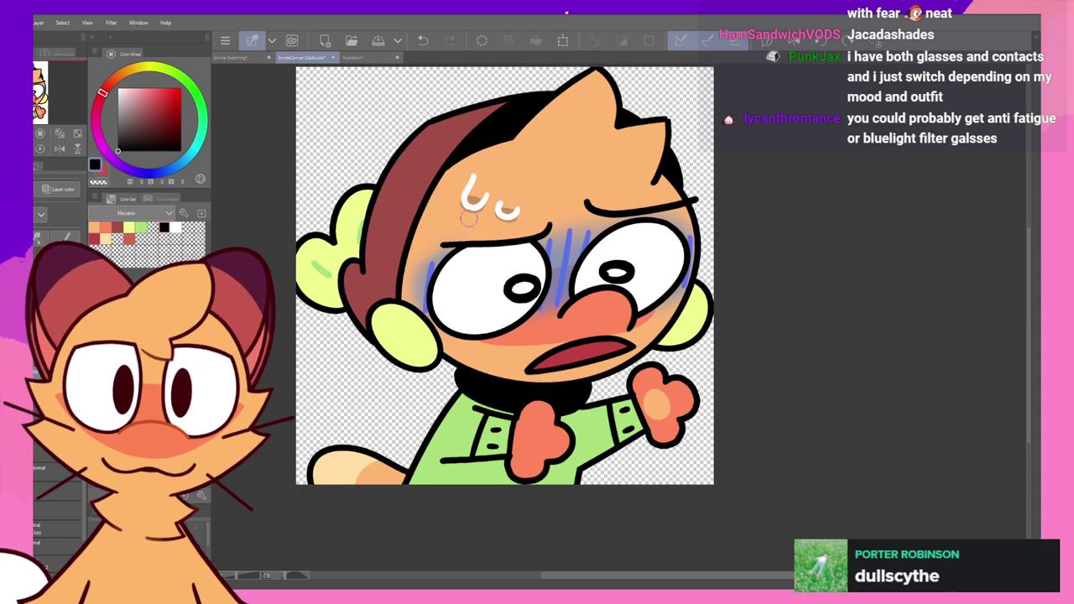
drag(440, 243, 456, 235)
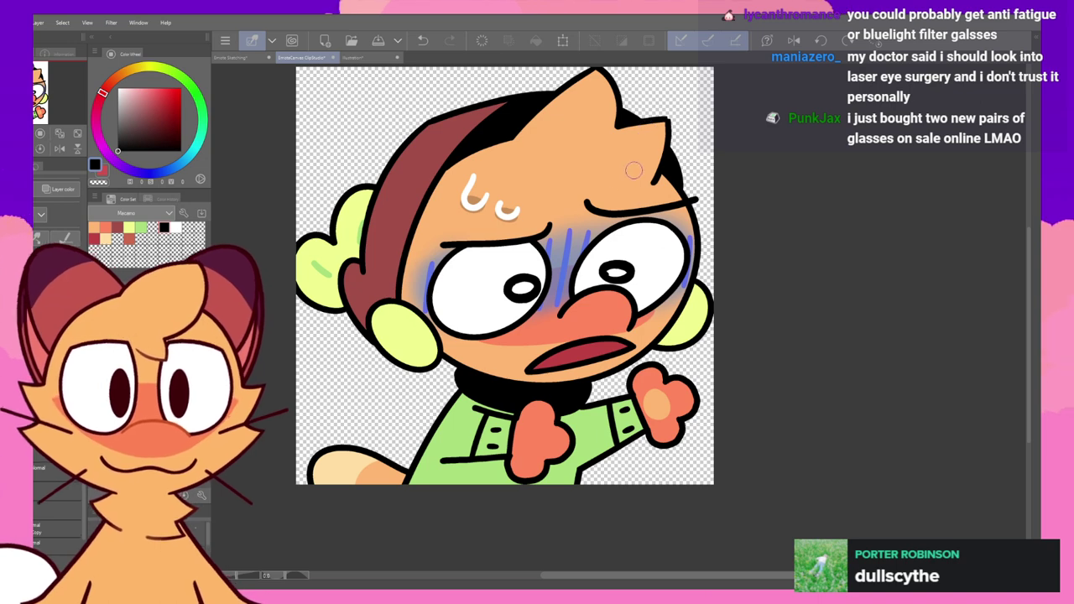
mouse_move(587, 198)
mouse_down()
mouse_move(605, 210)
mouse_move(675, 201)
mouse_up()
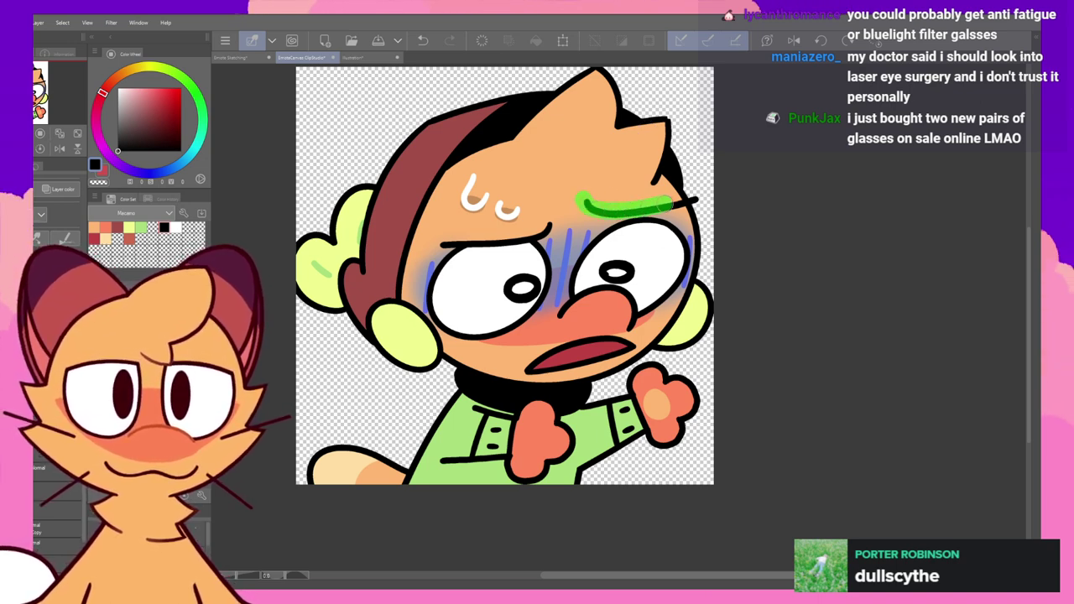
key(ctrl+z)
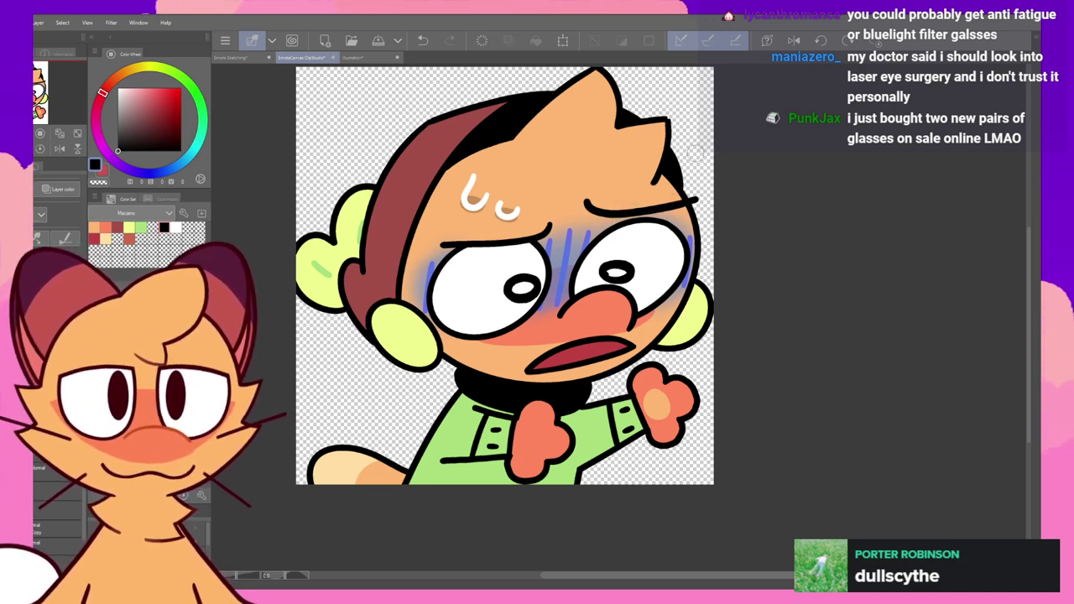
drag(489, 245, 526, 240)
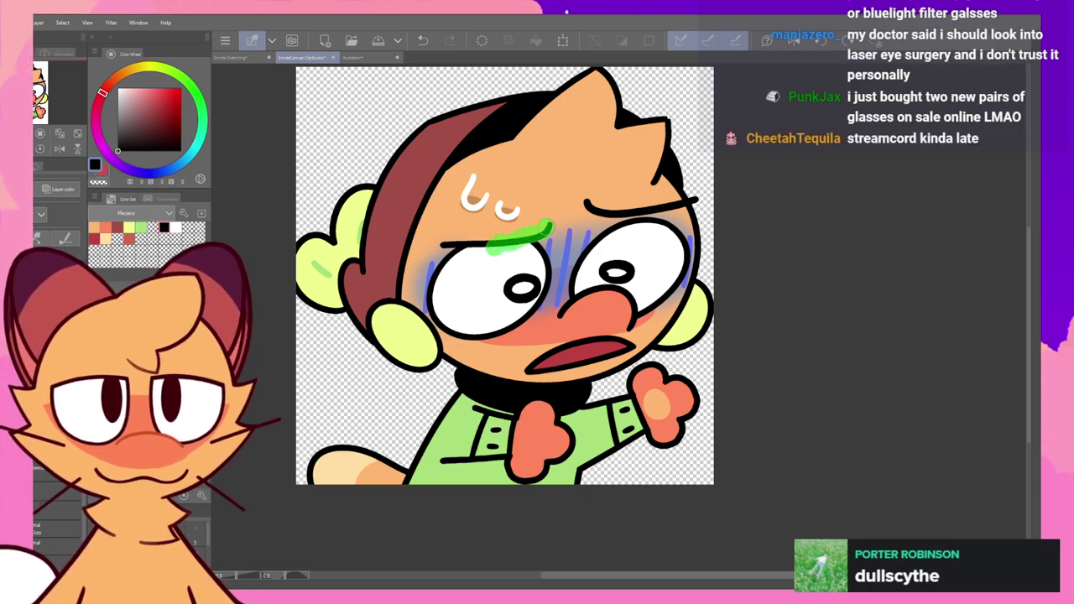
key(ctrl+z)
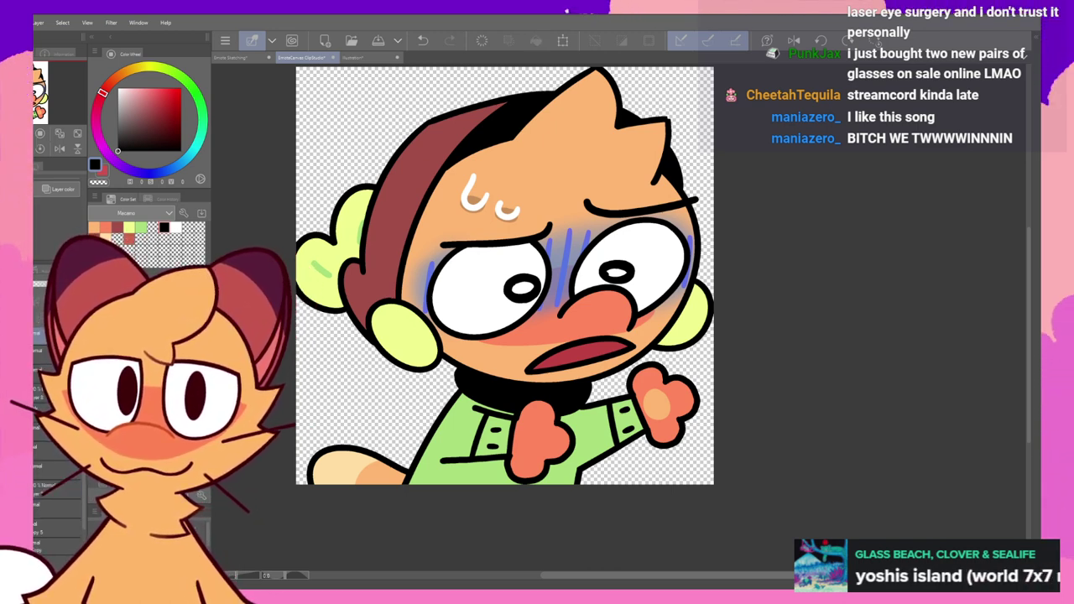
- Check how the whole emote reads at several small sizes and at large size in the normal view
scroll(517, 247, down, 4)
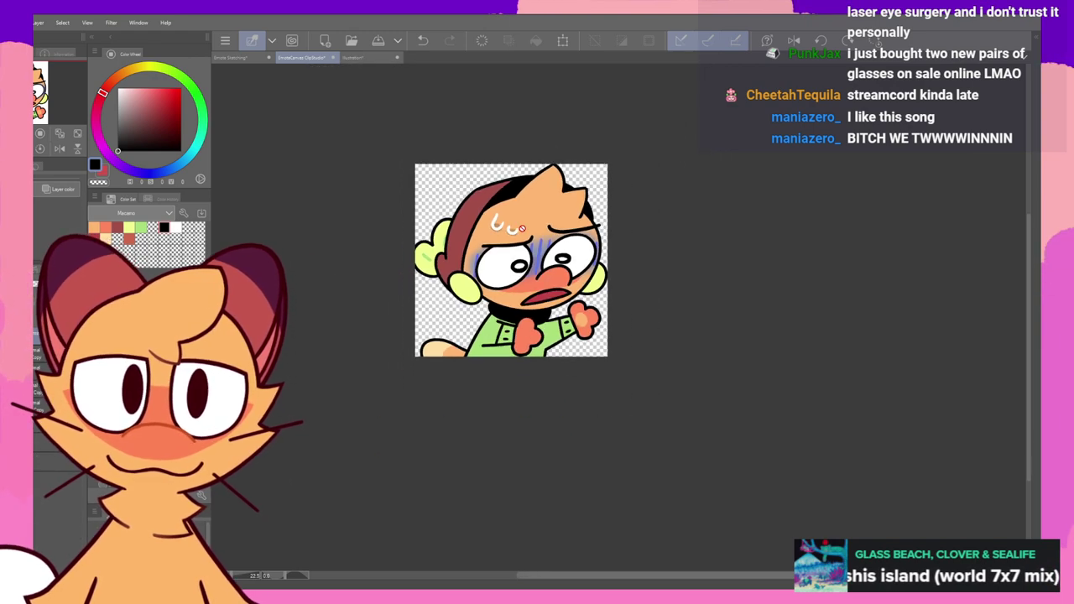
scroll(517, 246, up, 3)
scroll(500, 251, up, 1)
scroll(495, 251, down, 5)
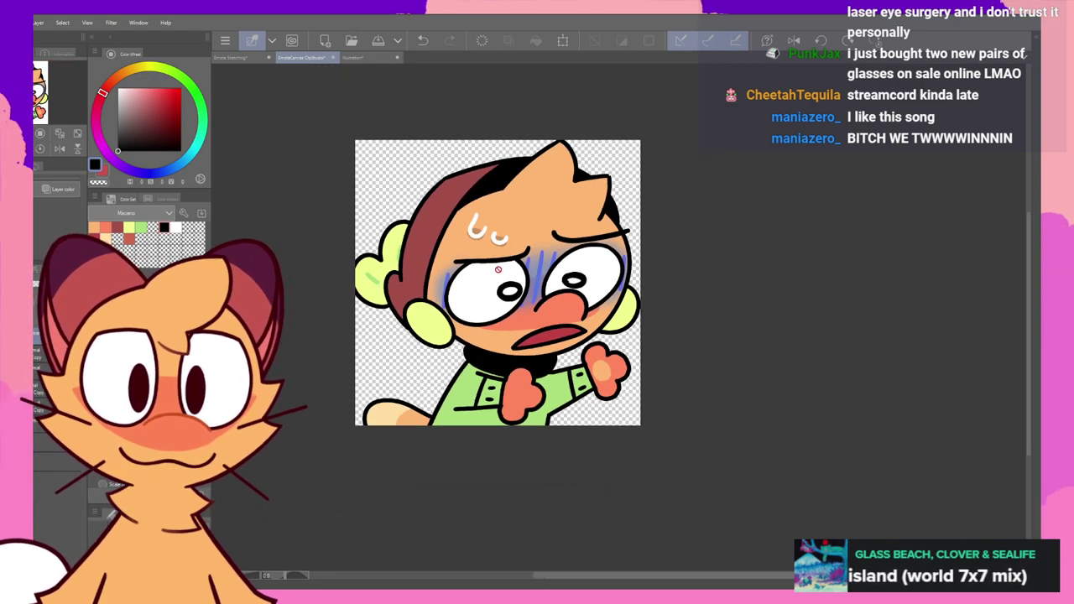
scroll(520, 251, up, 1)
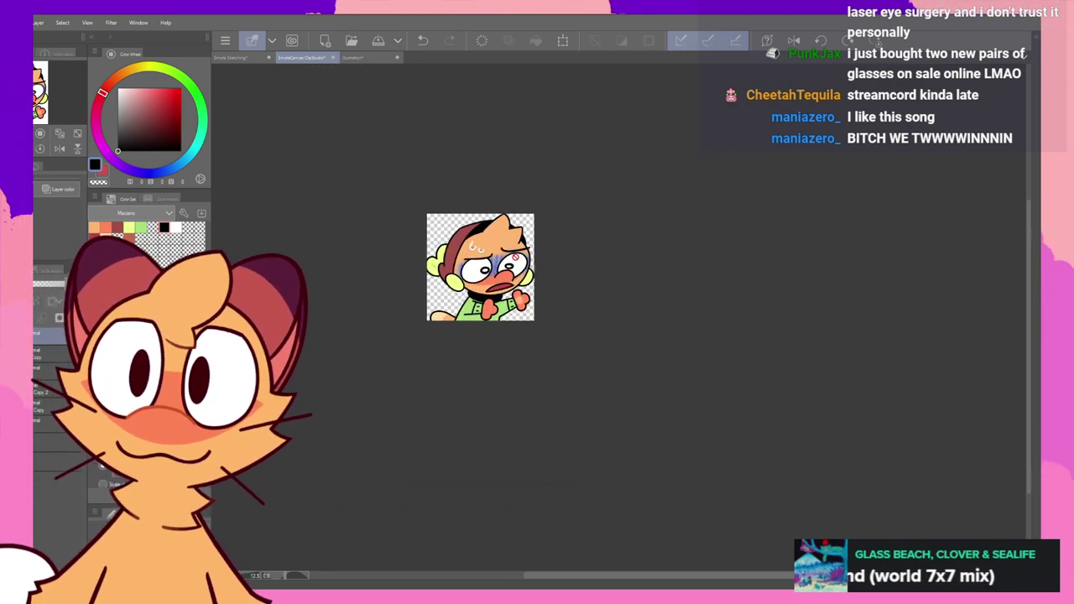
scroll(504, 256, down, 1)
scroll(499, 261, up, 2)
scroll(494, 263, down, 2)
scroll(487, 263, up, 4)
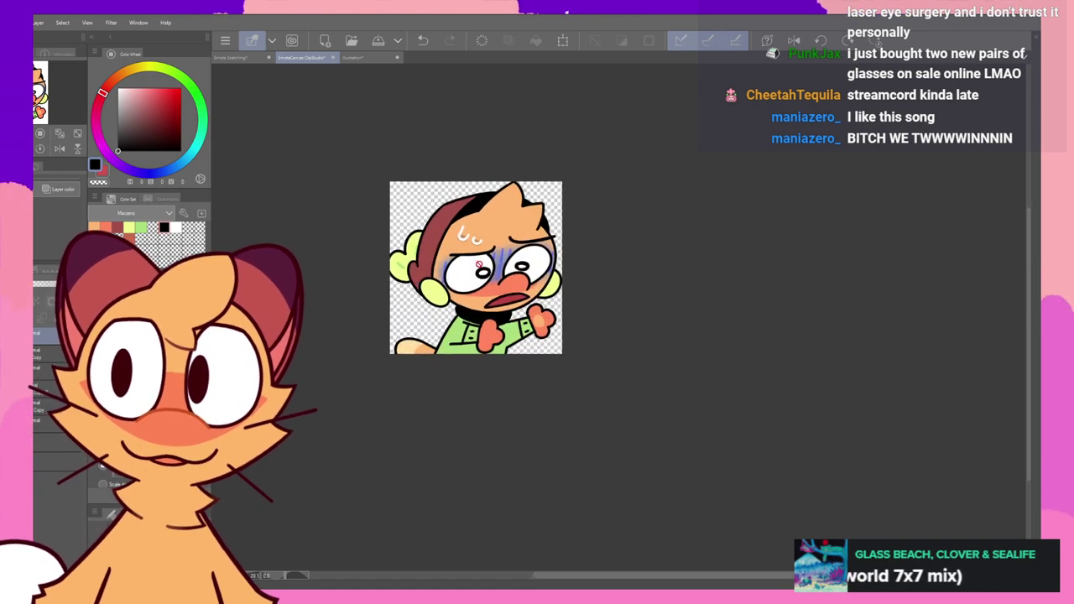
scroll(477, 263, down, 4)
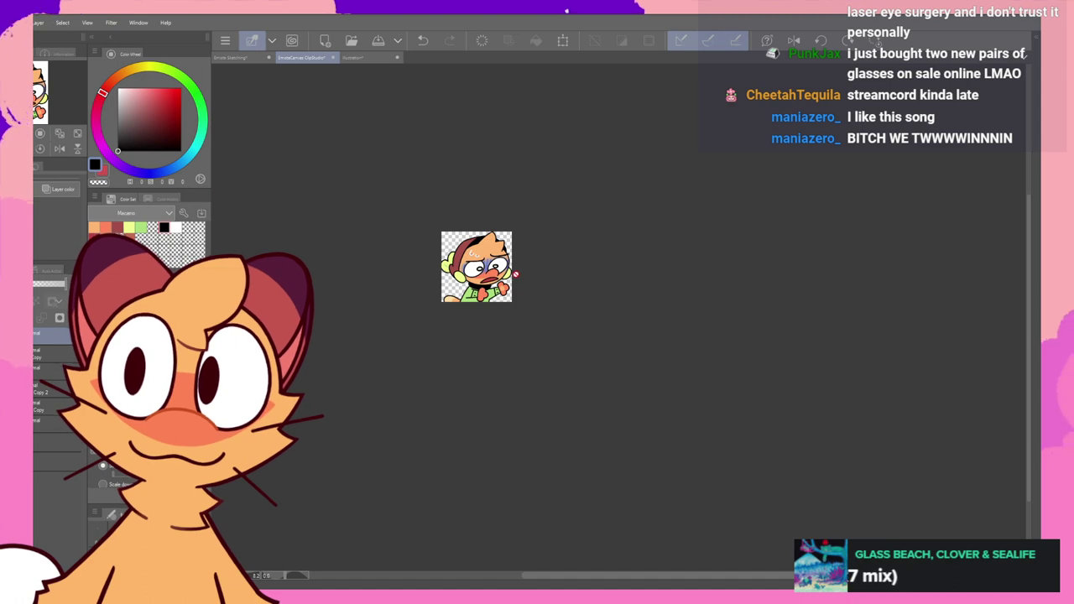
scroll(419, 240, up, 3)
scroll(420, 241, up, 3)
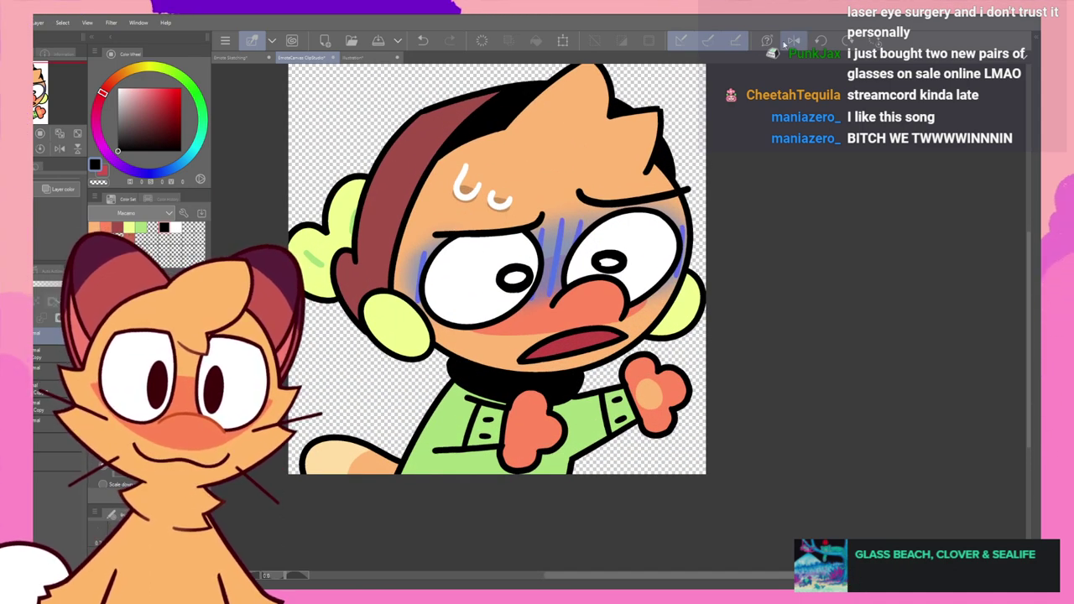
- Mirror the canvas view and examine the emote from small size up to a close view of the hair and face
click(793, 40)
scroll(787, 93, down, 6)
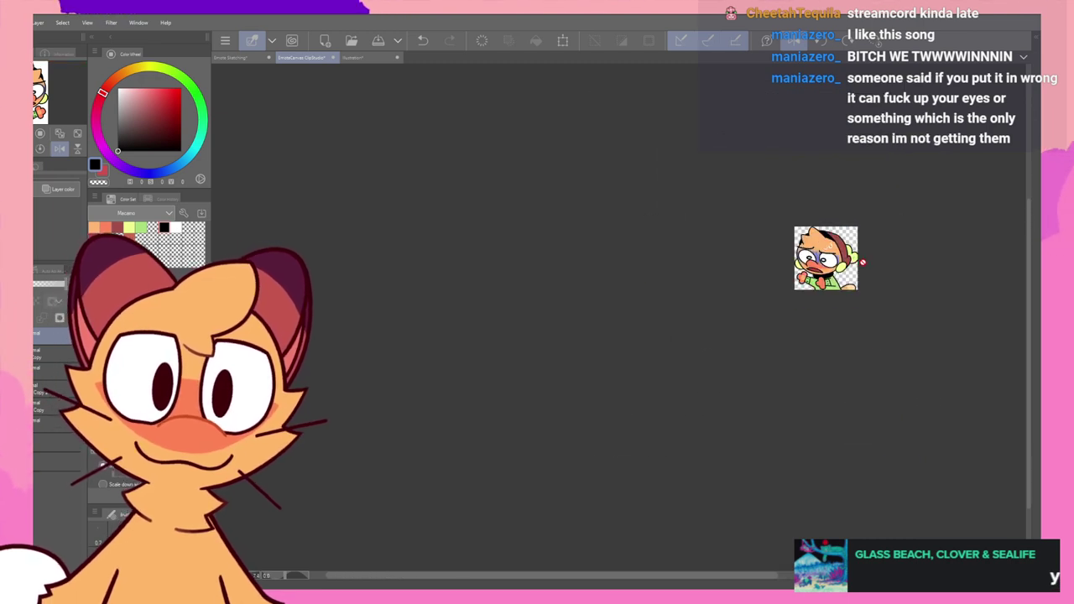
scroll(885, 263, up, 5)
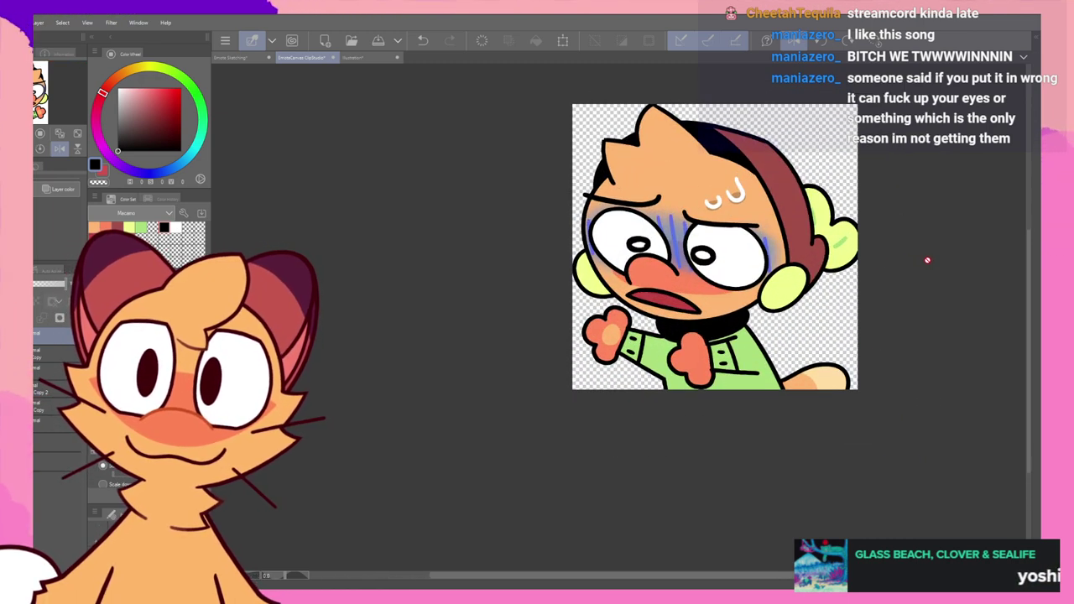
scroll(922, 247, up, 1)
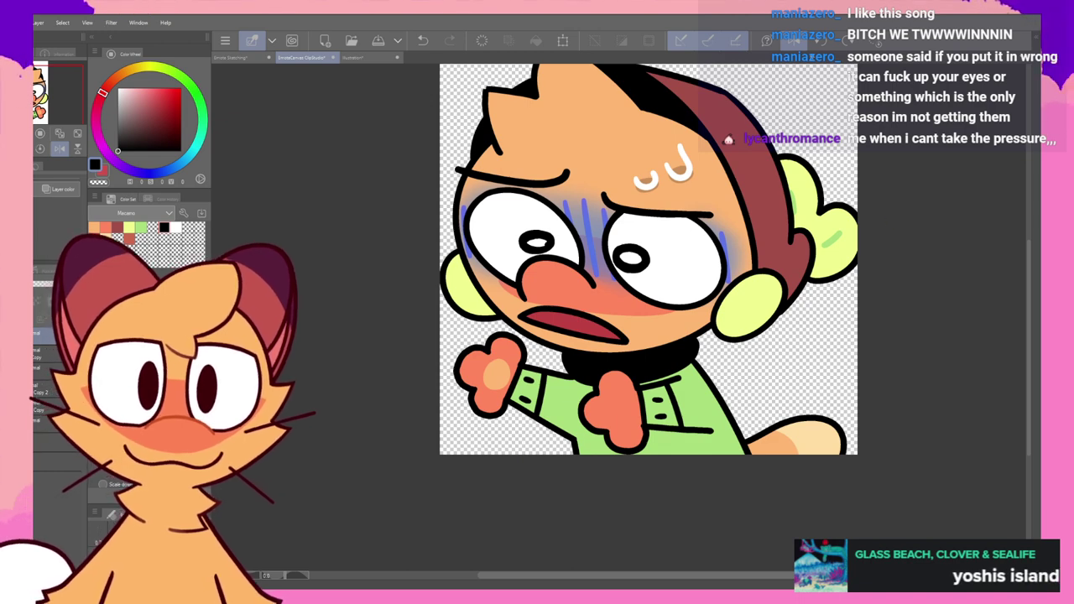
scroll(887, 206, down, 3)
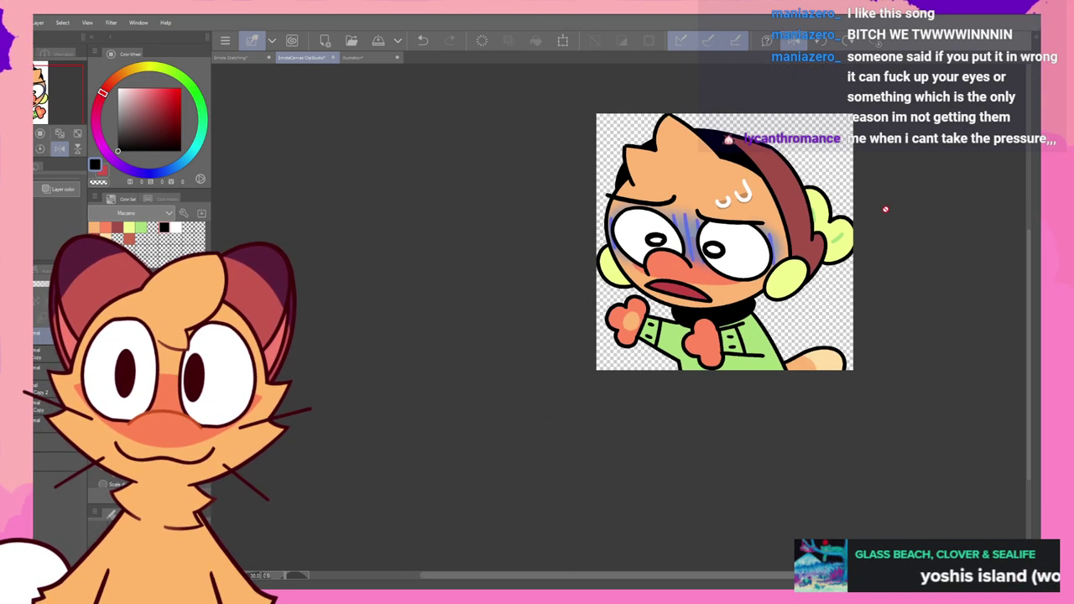
scroll(962, 181, up, 2)
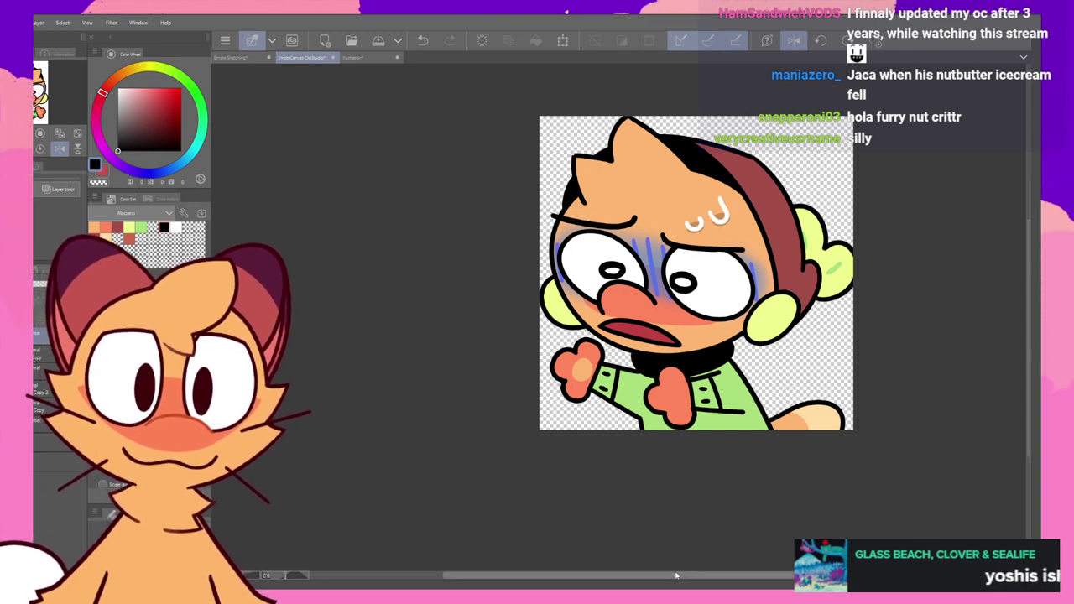
drag(677, 576, 739, 578)
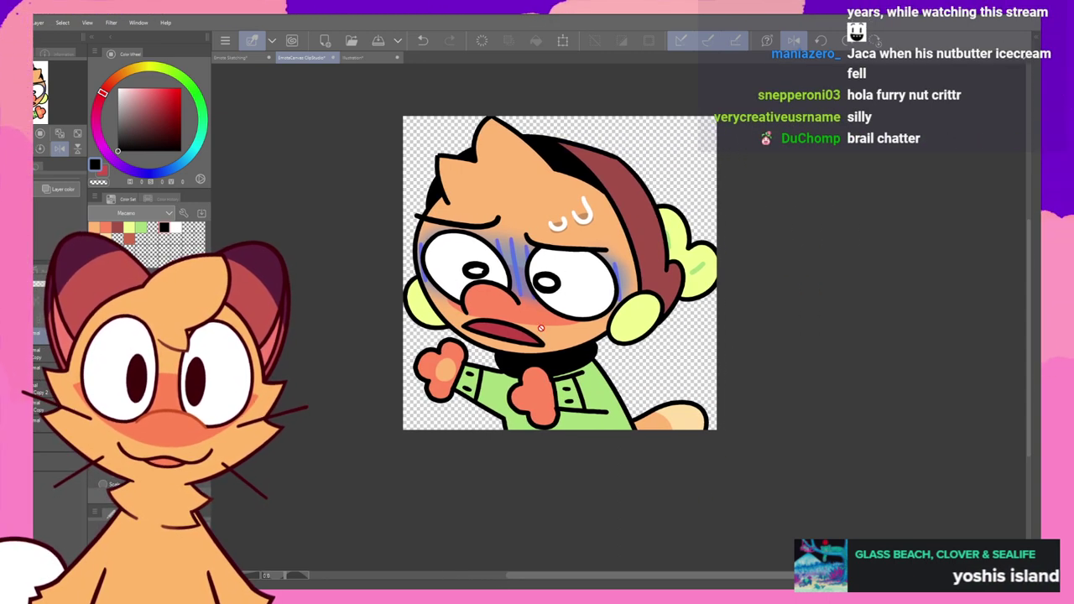
scroll(631, 156, up, 1)
scroll(642, 158, down, 1)
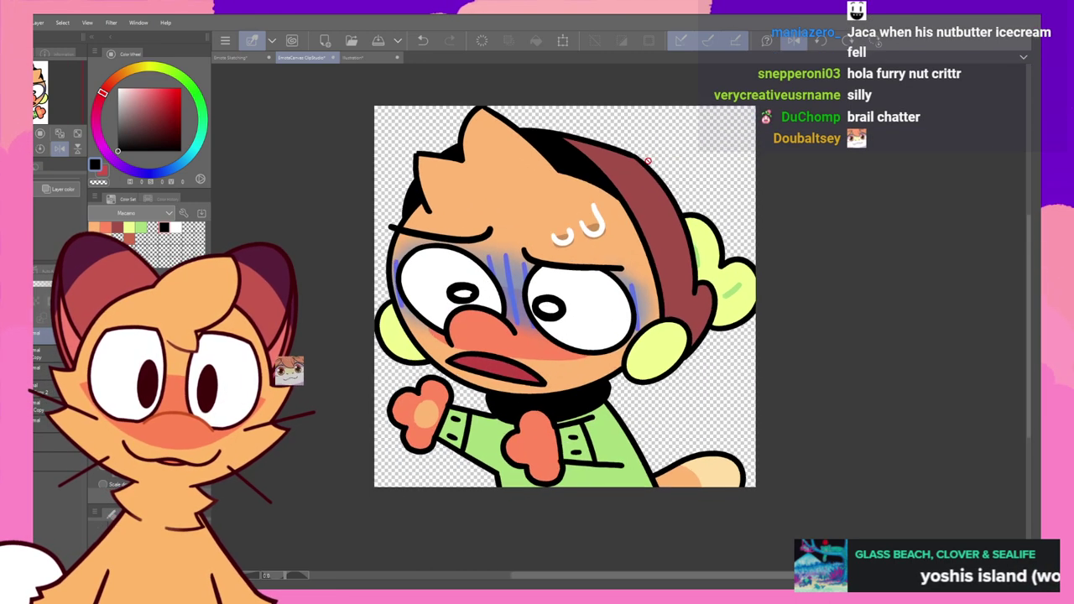
scroll(643, 164, up, 1)
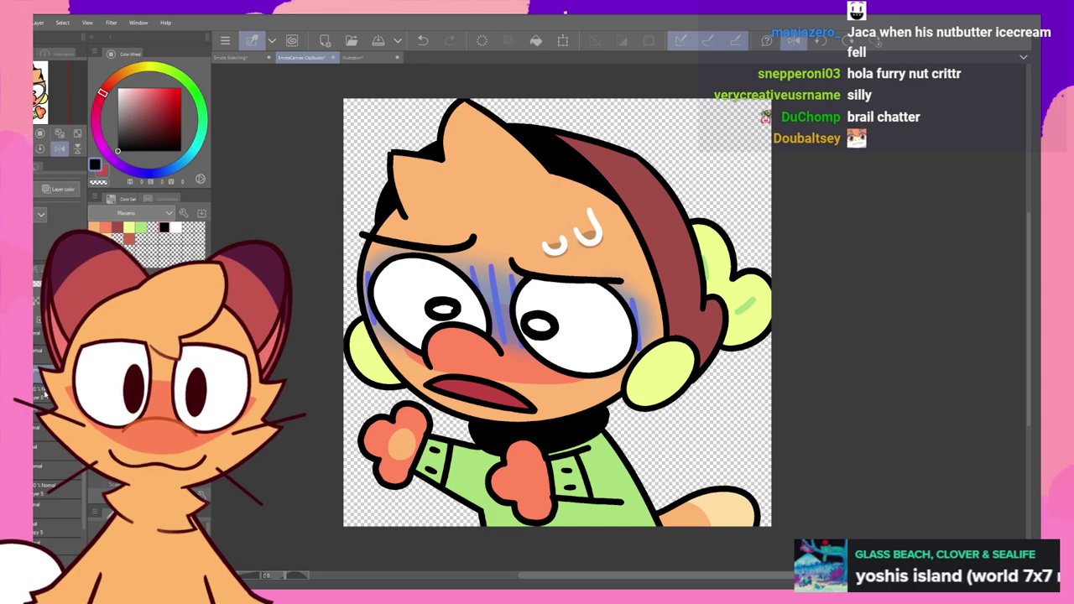
scroll(362, 127, up, 1)
scroll(363, 126, up, 1)
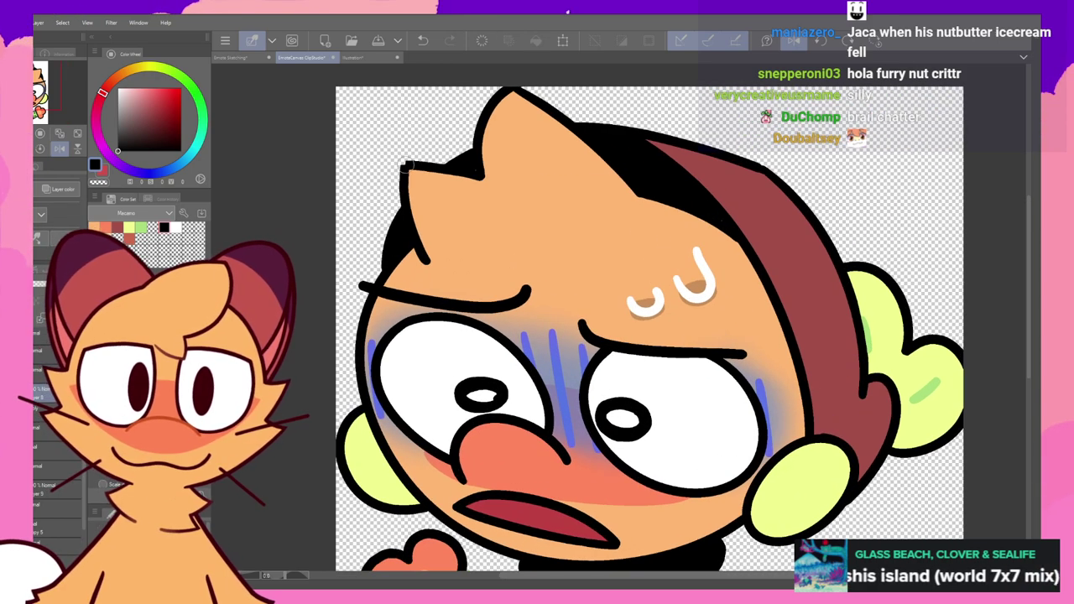
- Examine the mirrored emote at several zoom levels, covering the hair, face, hands and sweater
scroll(449, 217, down, 3)
scroll(454, 219, up, 1)
scroll(453, 219, up, 1)
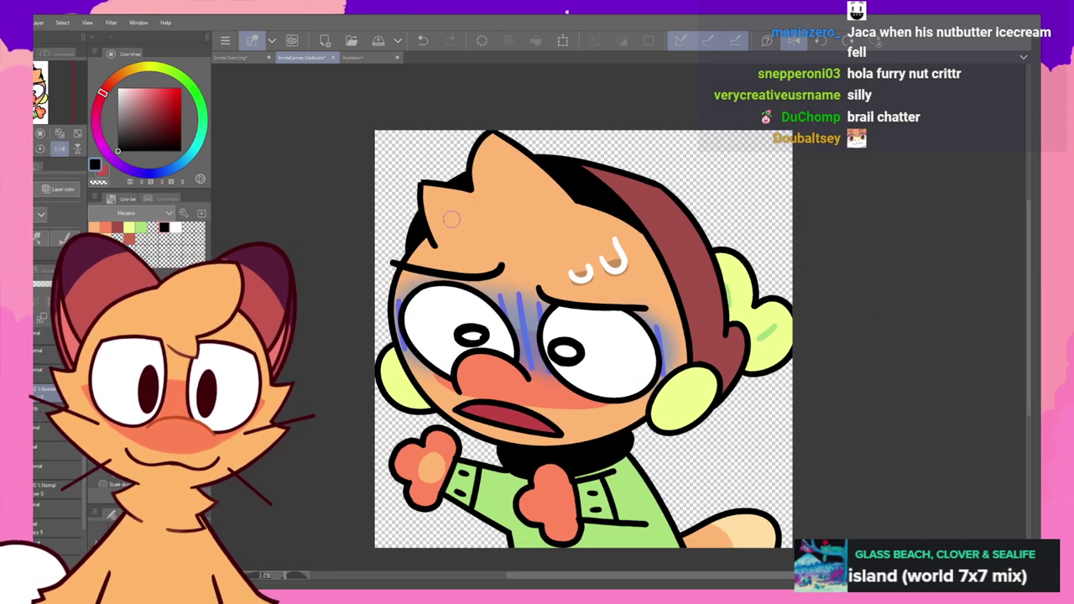
scroll(453, 219, down, 1)
scroll(449, 219, up, 1)
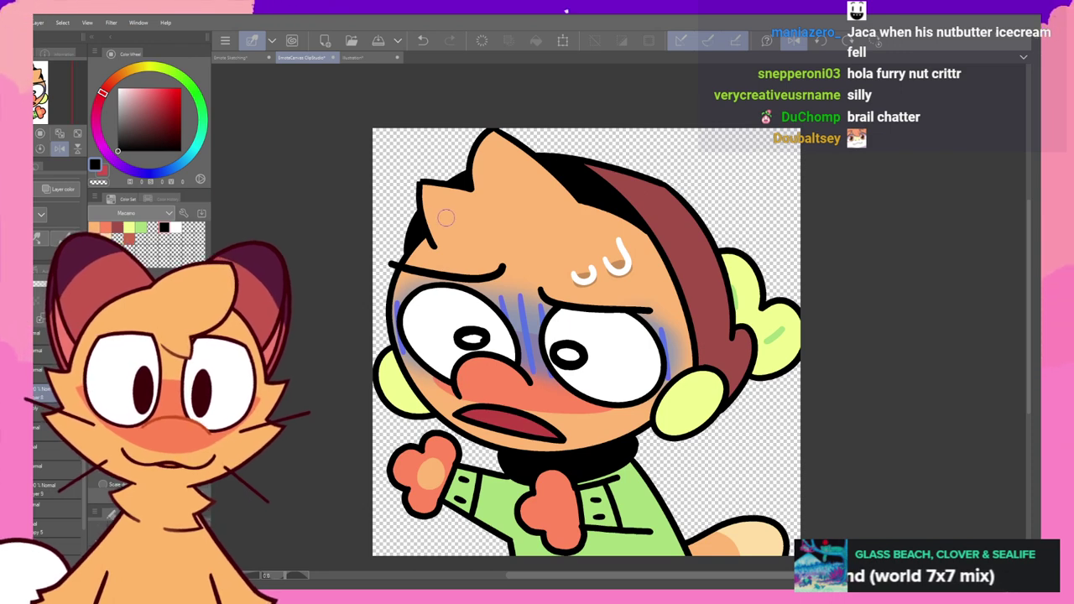
scroll(444, 217, up, 1)
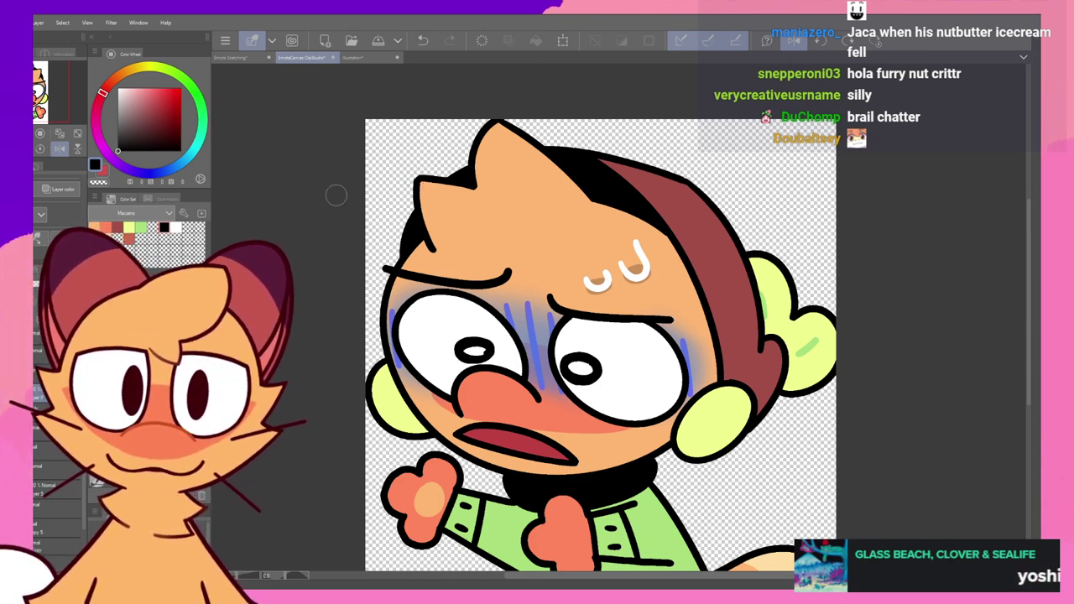
drag(594, 179, 580, 158)
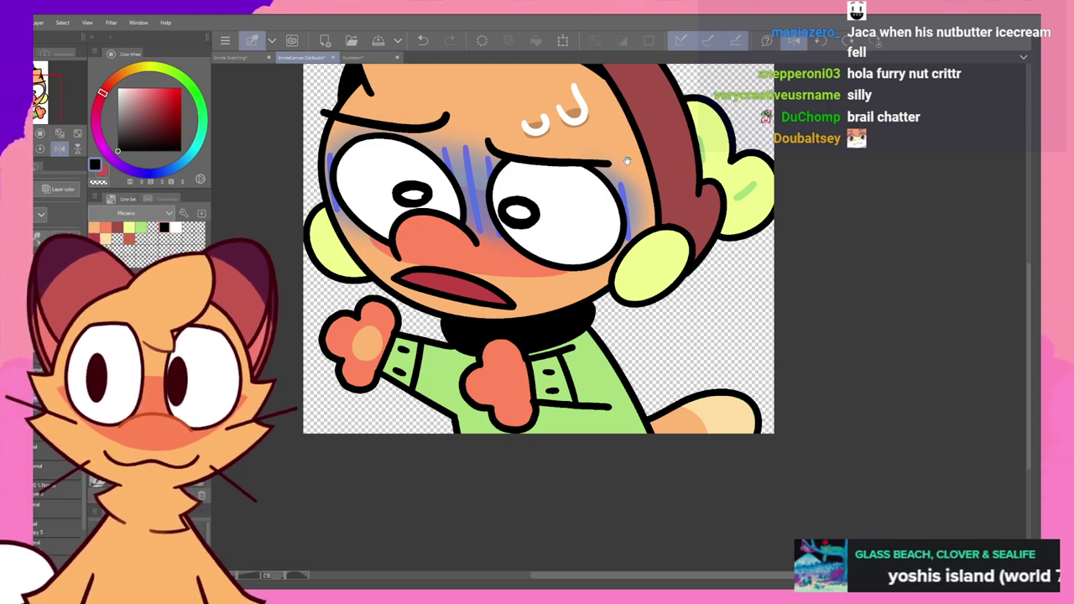
drag(626, 161, 596, 224)
drag(655, 137, 638, 159)
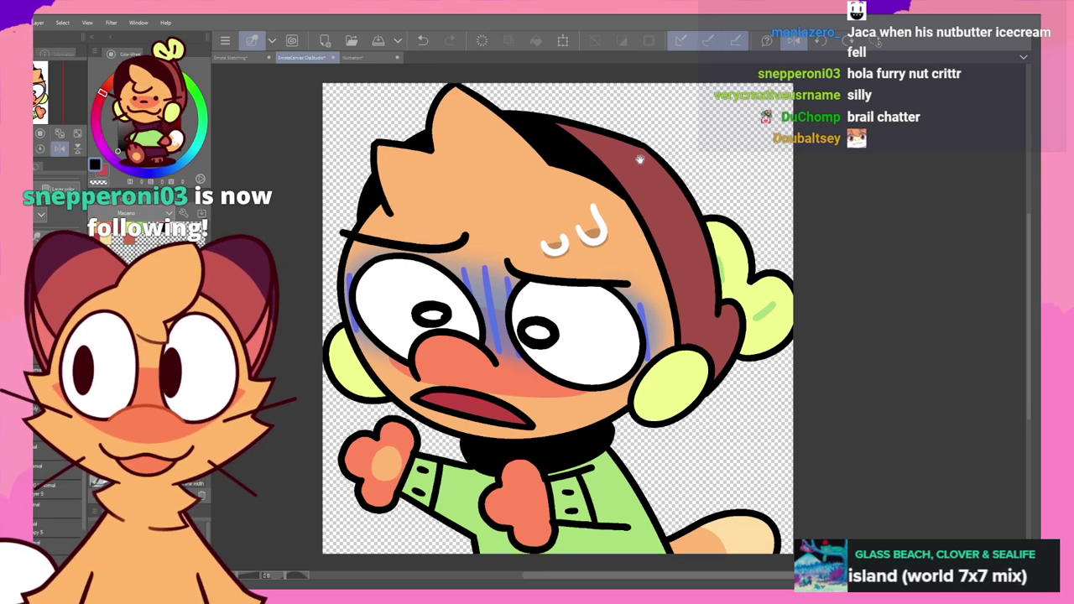
drag(637, 159, 612, 179)
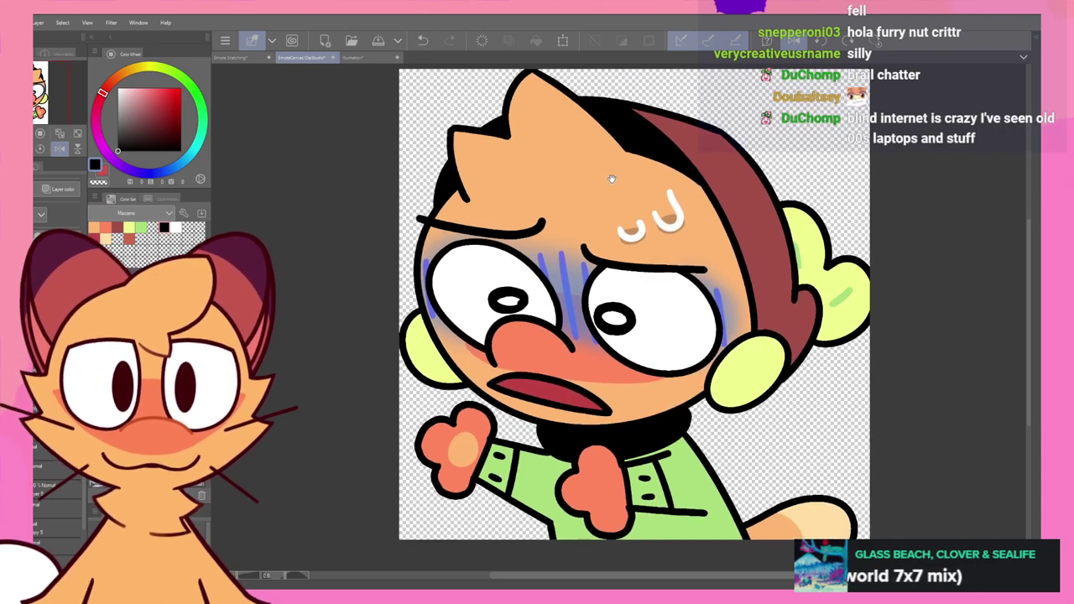
- Select the outline of the small pointed hair tuft to examine its control points up close, and deselect it
click(484, 125)
click(493, 126)
click(502, 127)
click(510, 128)
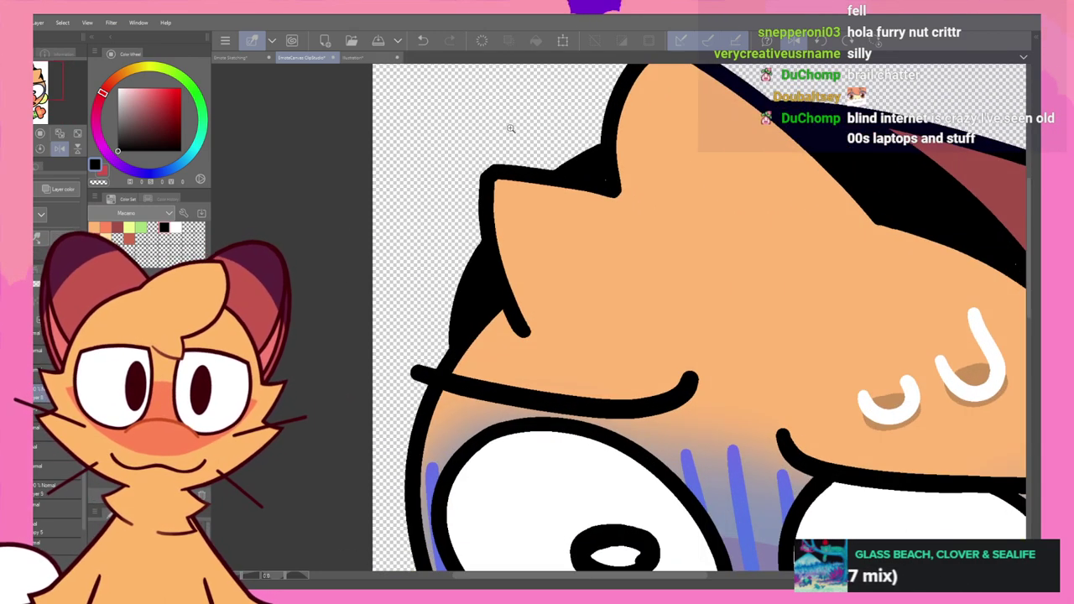
click(496, 180)
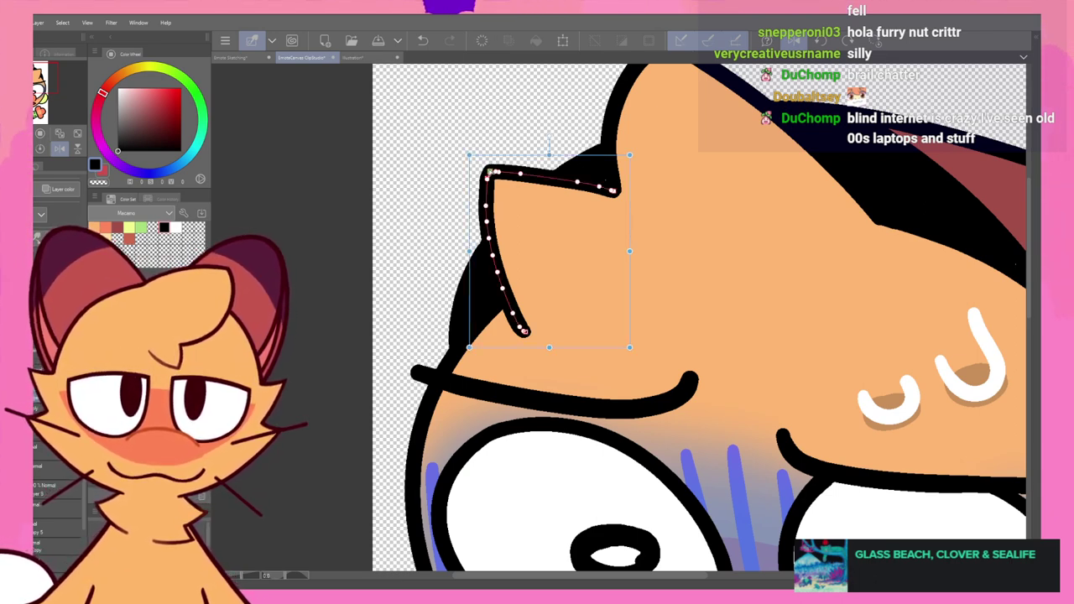
click(532, 75)
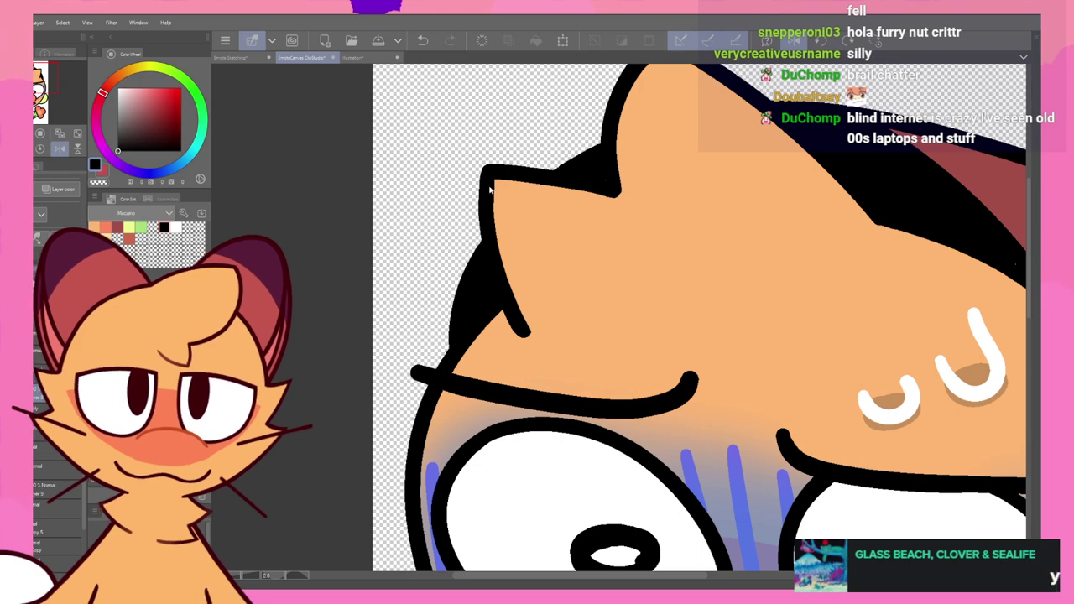
- Fill the stray white pixel in the black area between the two hair tufts with black on the matching layer
drag(628, 89, 578, 95)
drag(567, 164, 551, 211)
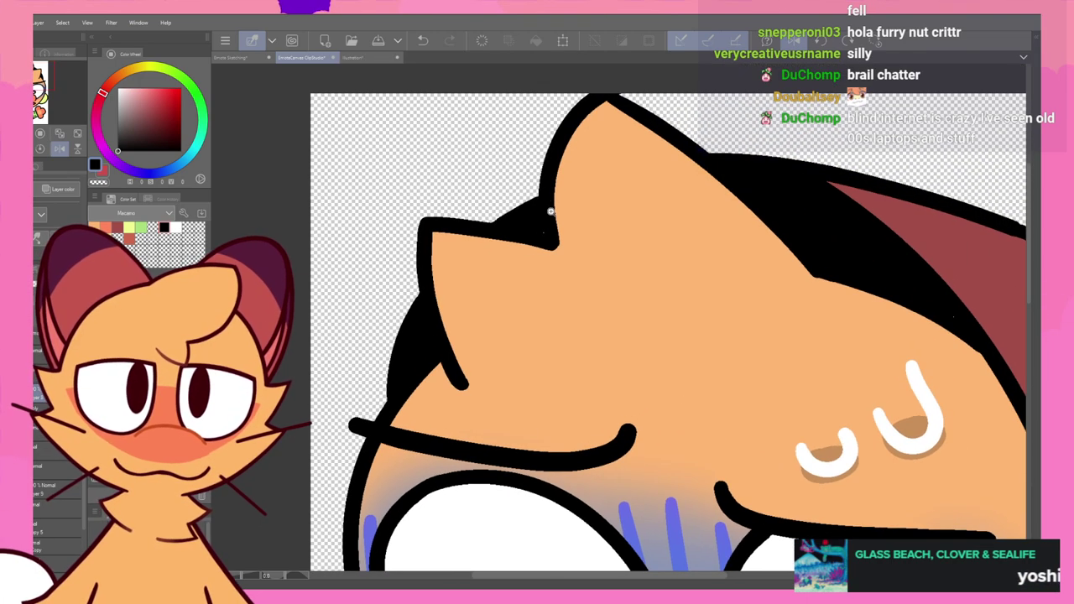
scroll(549, 227, up, 10)
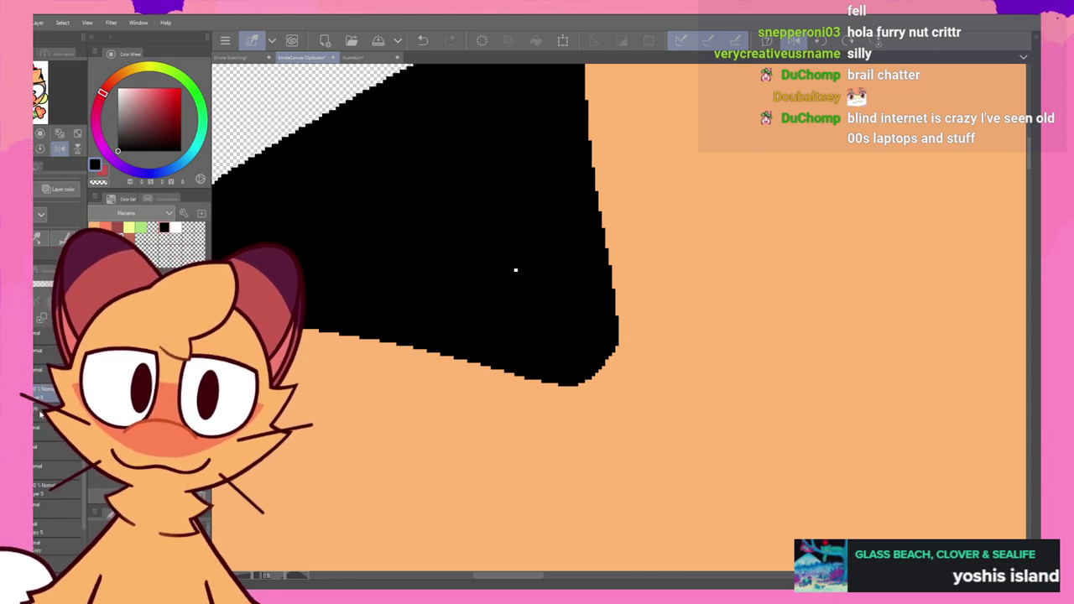
click(61, 508)
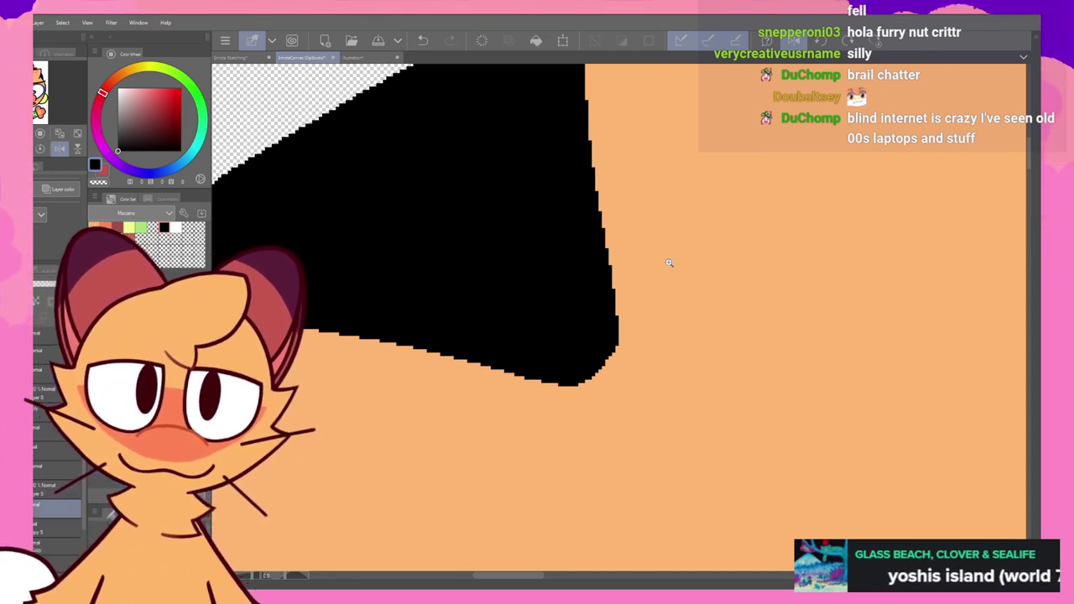
scroll(796, 234, down, 5)
- Examine the mirrored emote from hair close-up to full view, including against a plain grey background
drag(891, 218, 791, 194)
drag(889, 295, 836, 237)
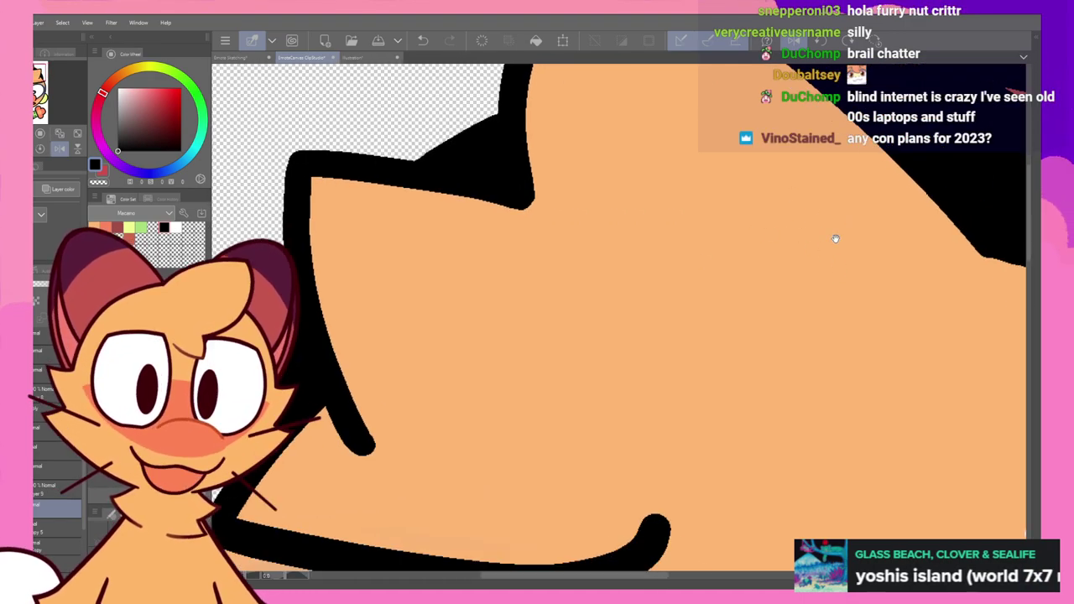
drag(920, 255, 717, 314)
scroll(879, 277, down, 5)
scroll(804, 277, up, 4)
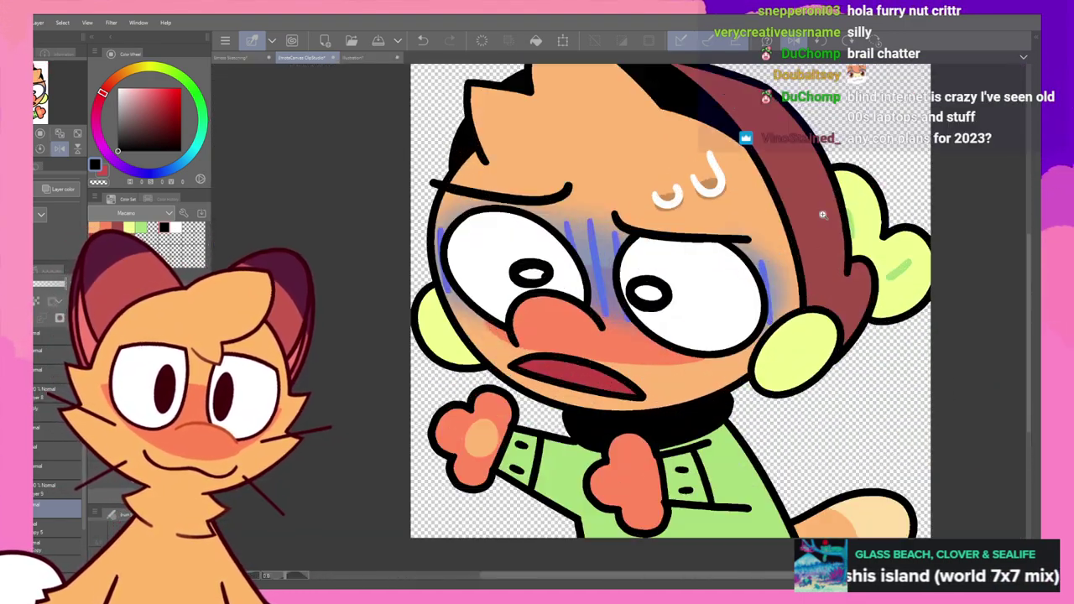
scroll(804, 277, down, 2)
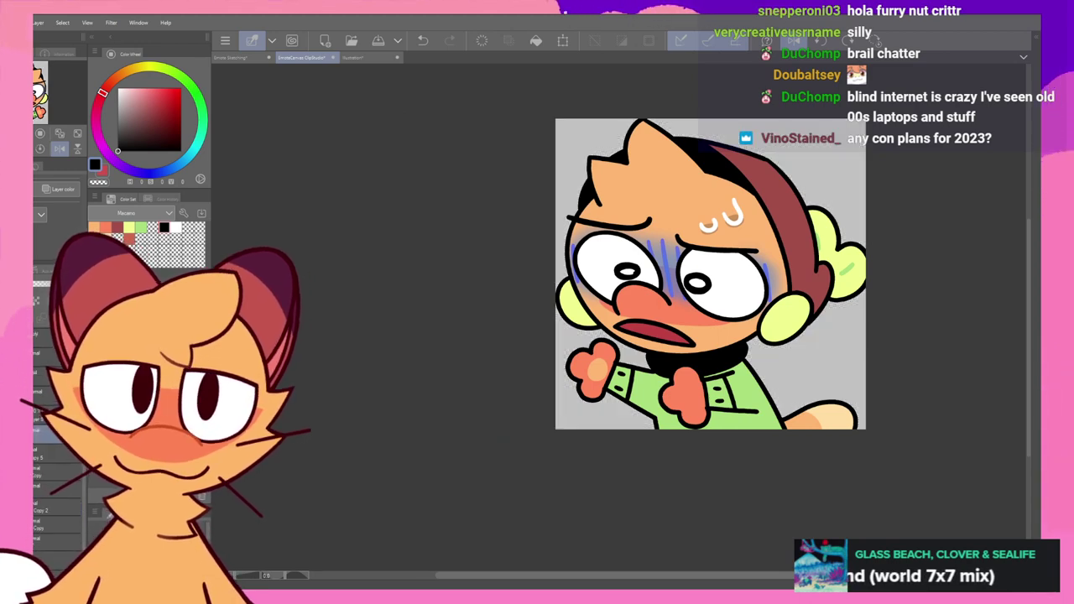
scroll(719, 220, up, 1)
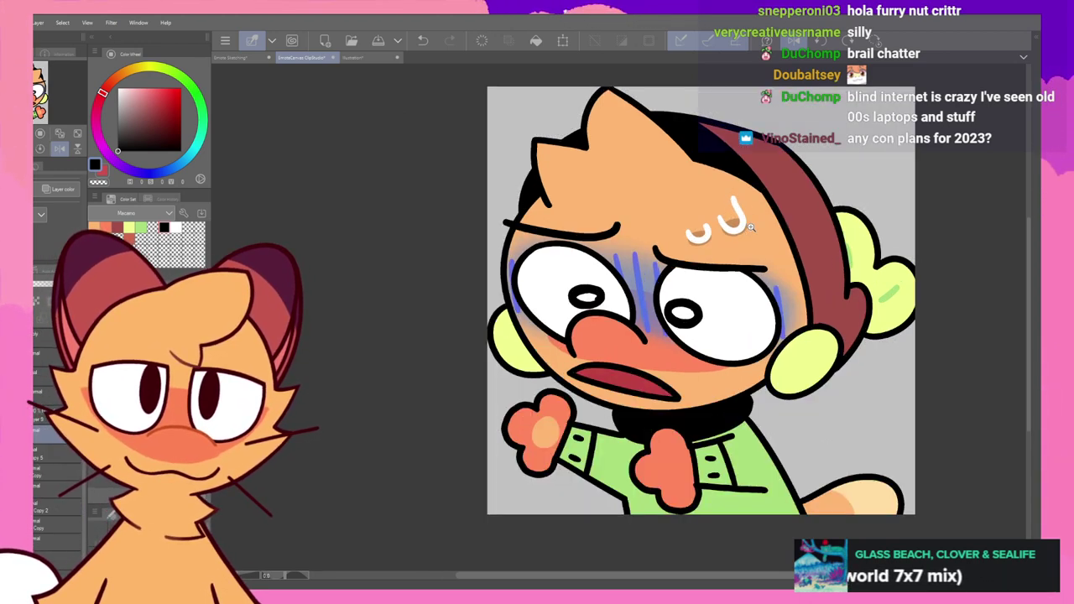
scroll(751, 227, up, 2)
scroll(795, 319, down, 1)
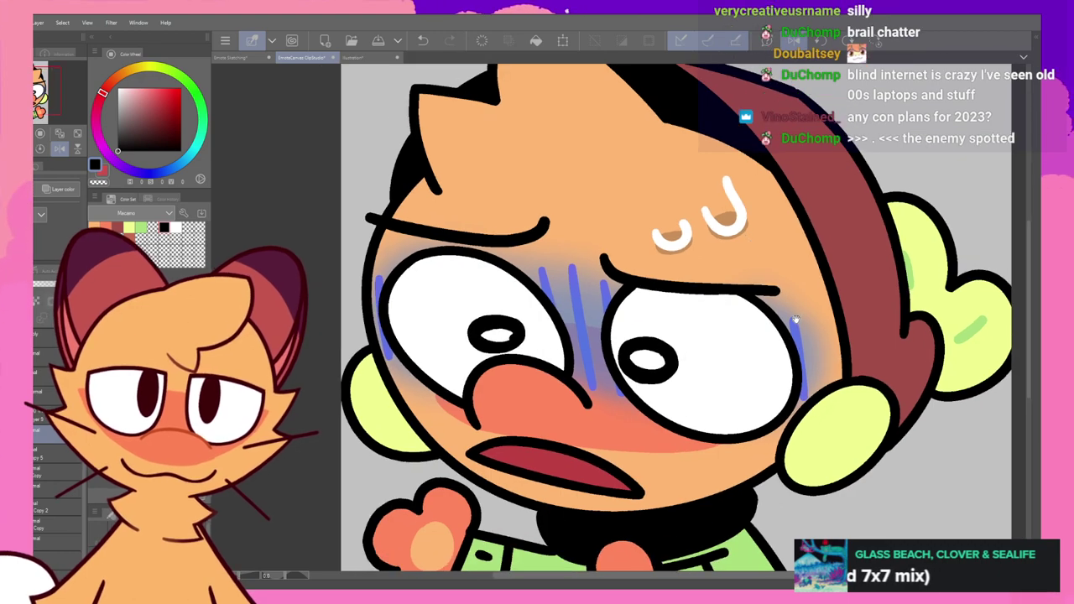
drag(795, 319, 701, 206)
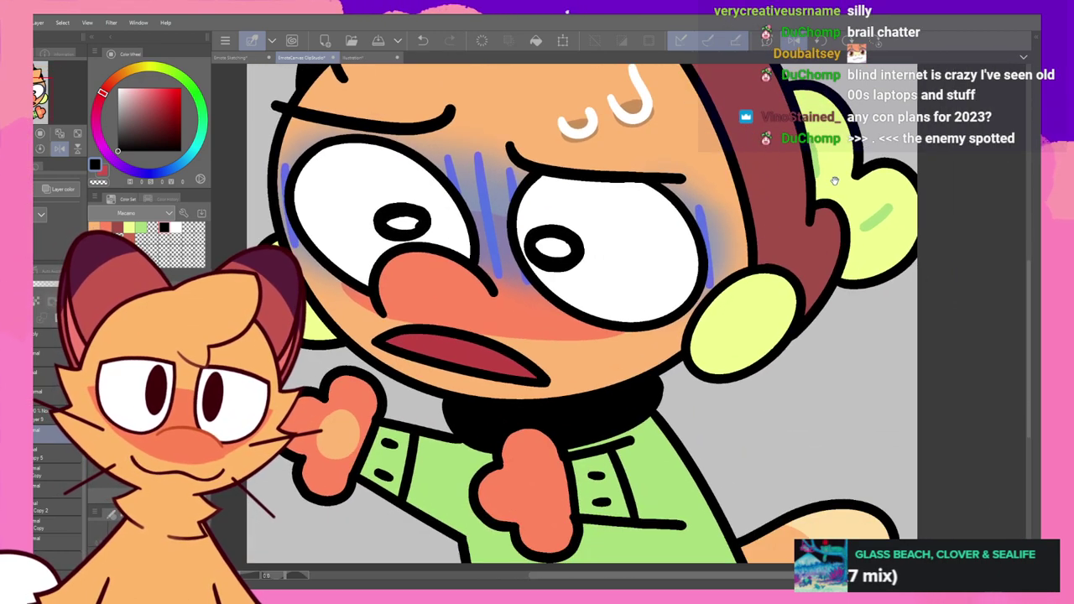
drag(835, 181, 779, 234)
- Turn off the mirrored view and check how the emote reads from full size down to tiny emote size
click(797, 42)
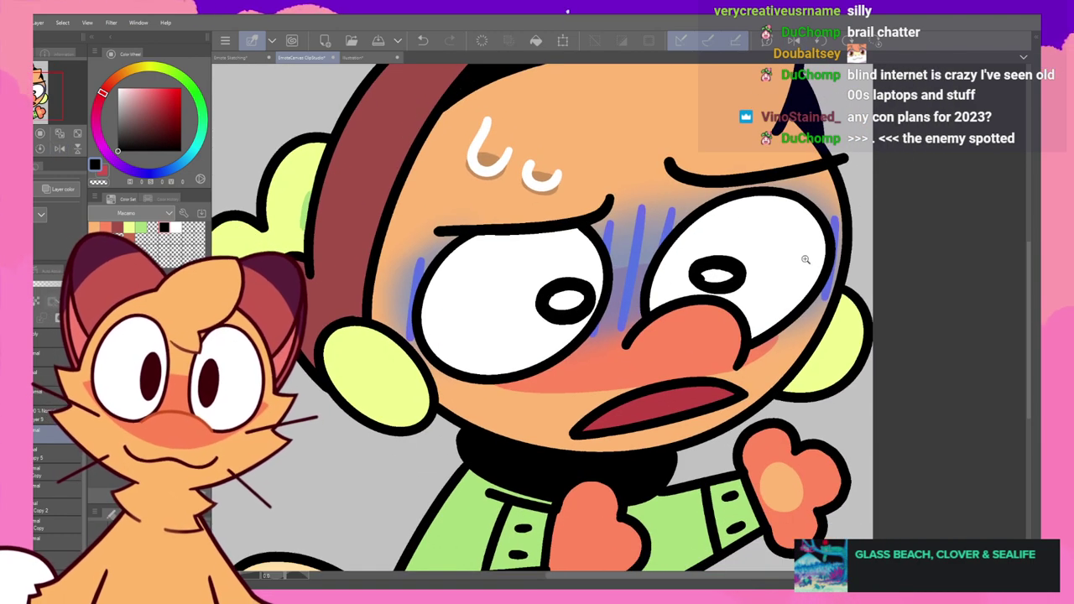
scroll(806, 260, down, 3)
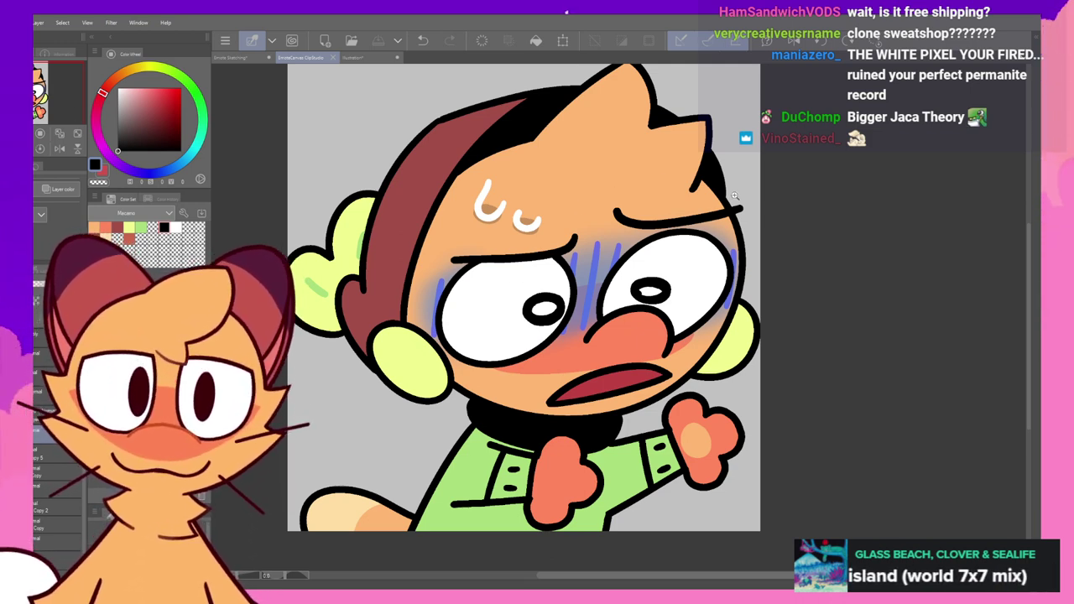
scroll(776, 199, down, 5)
scroll(780, 197, up, 4)
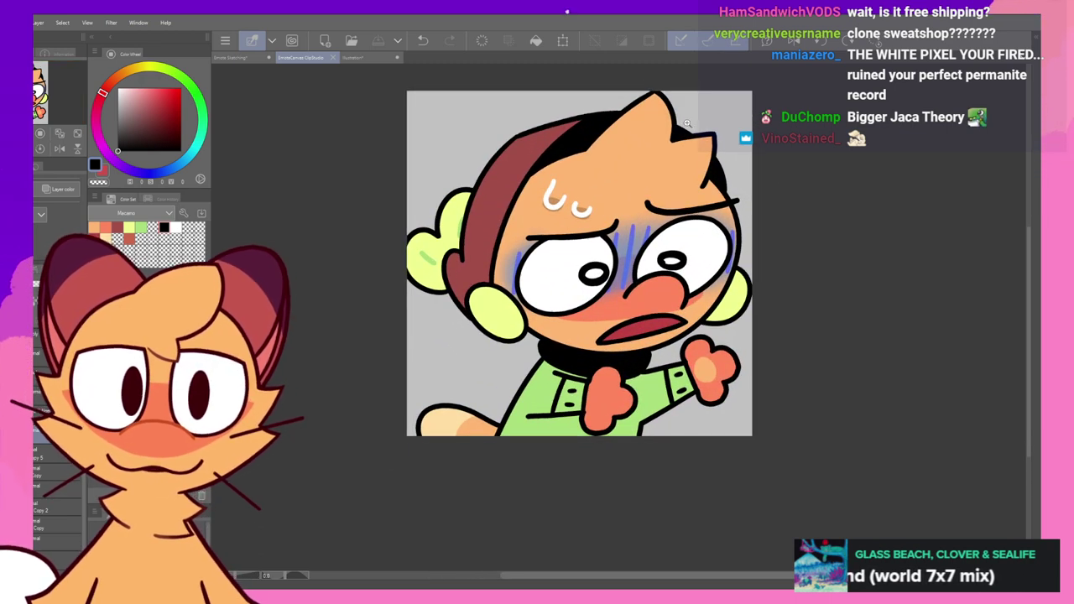
scroll(534, 168, down, 8)
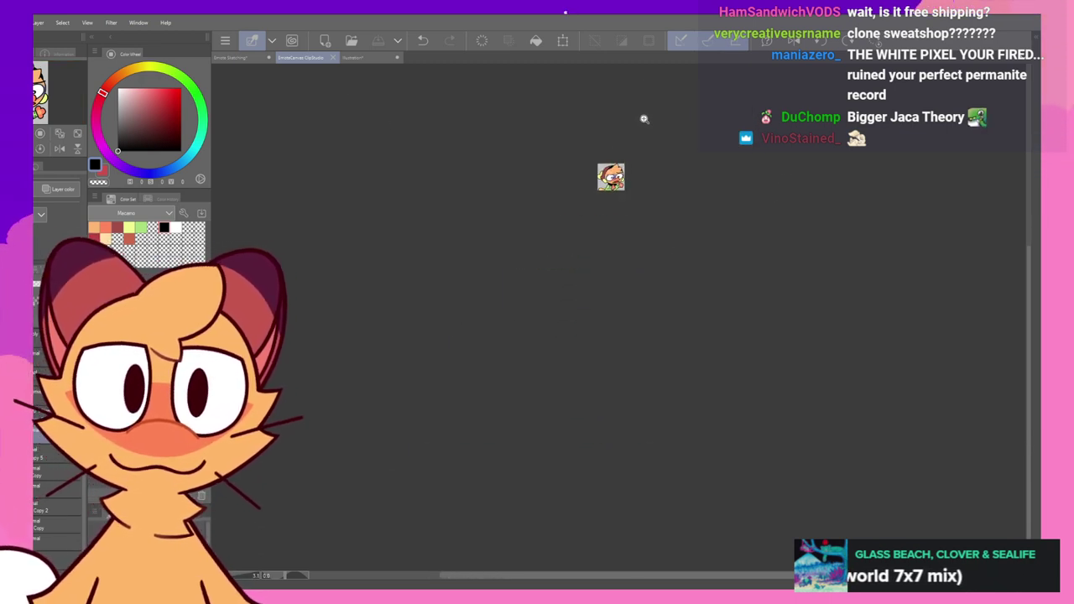
scroll(654, 128, up, 6)
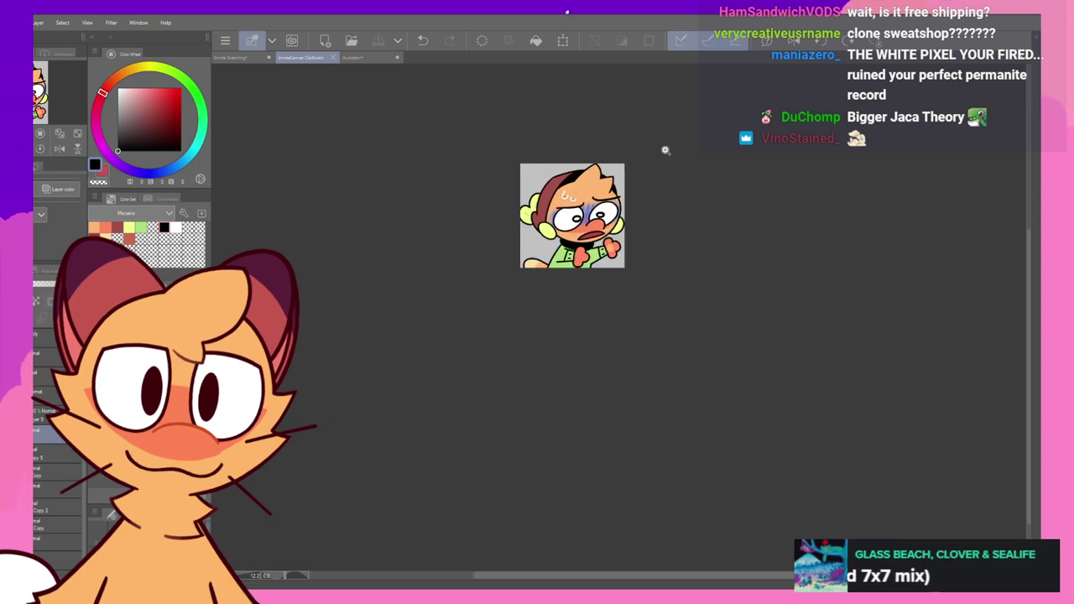
scroll(617, 271, up, 3)
scroll(490, 227, down, 4)
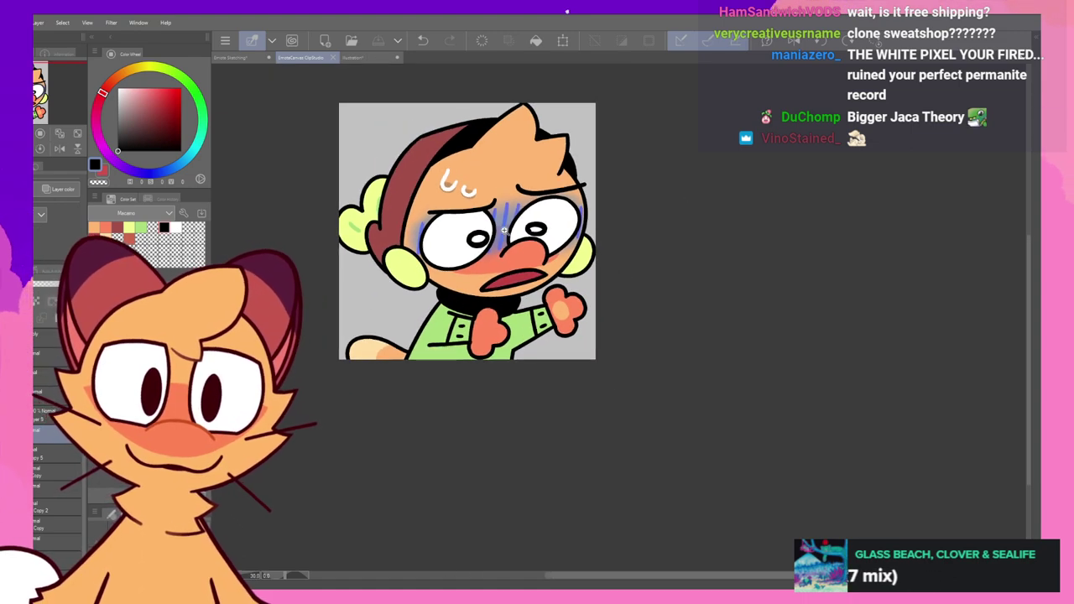
scroll(483, 216, down, 4)
scroll(504, 225, up, 5)
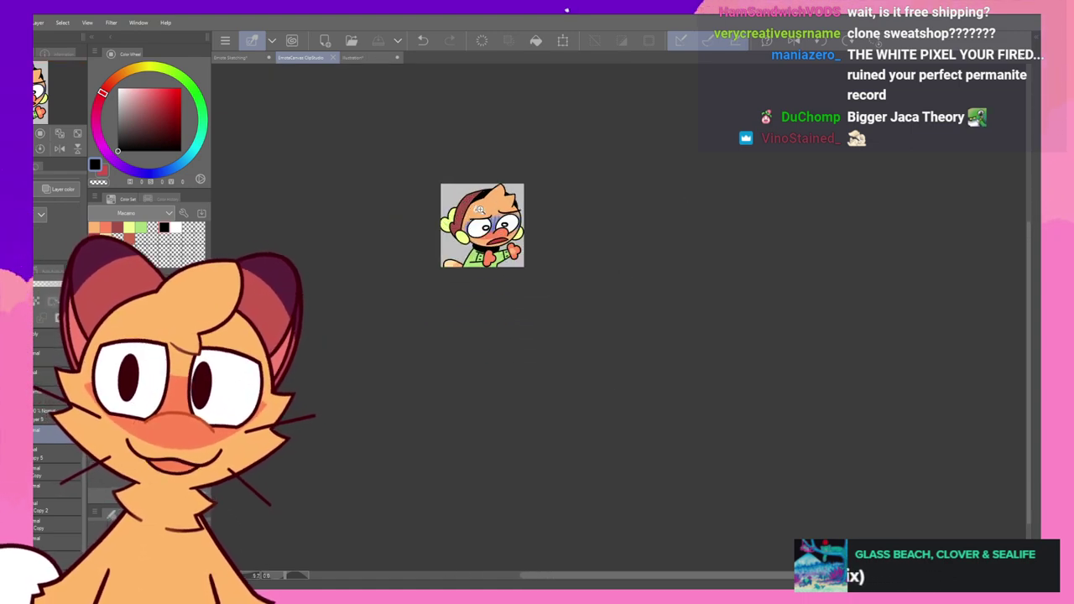
scroll(522, 231, up, 2)
scroll(503, 218, down, 5)
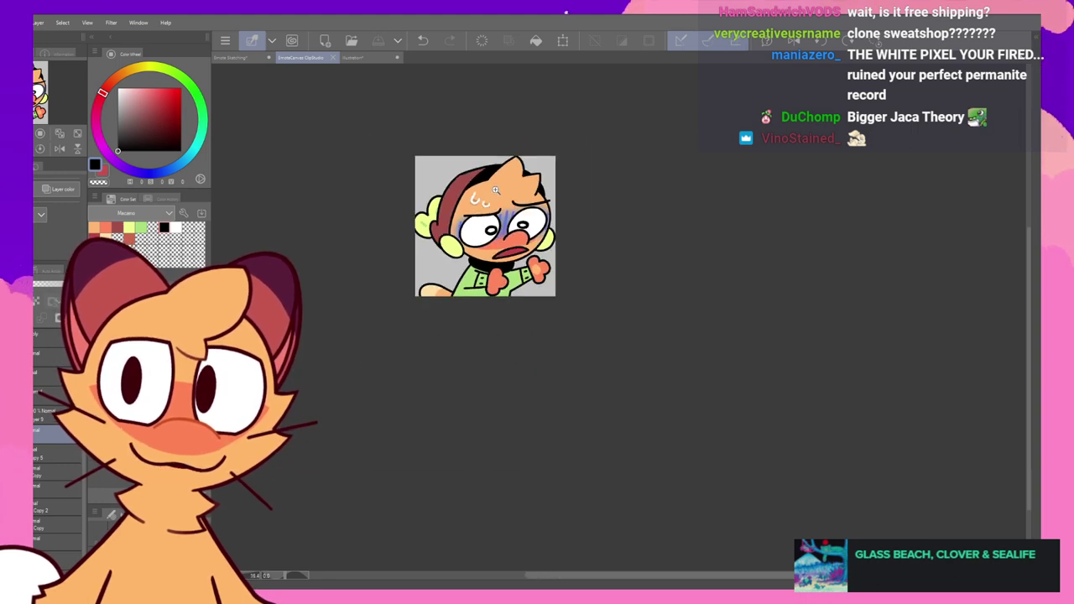
scroll(486, 175, up, 3)
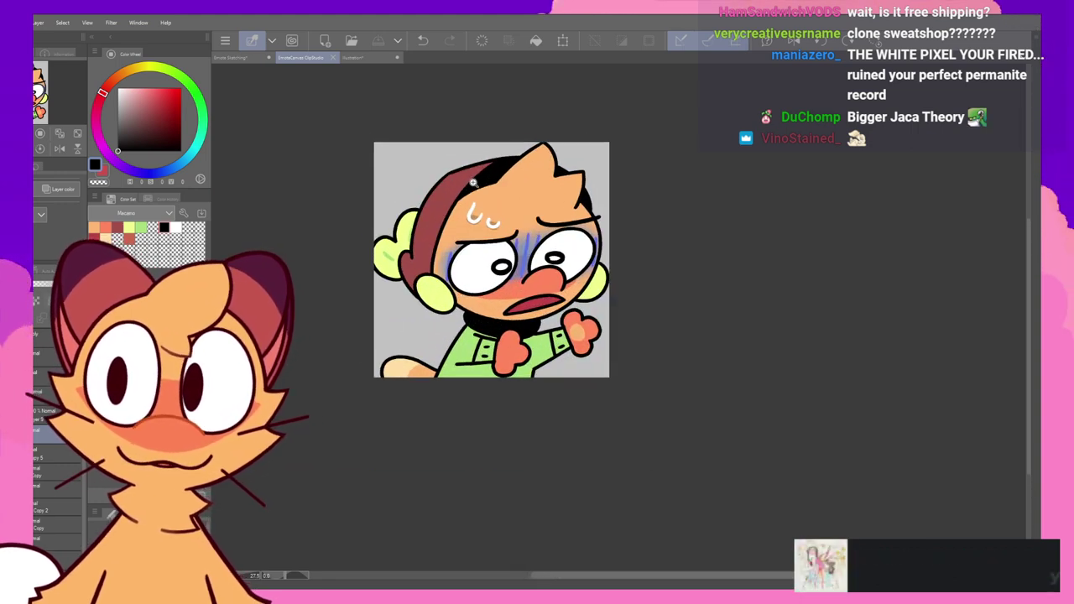
- Flip the canvas view horizontally back and forth at reduced size to compare the mirrored and normal emote
click(792, 45)
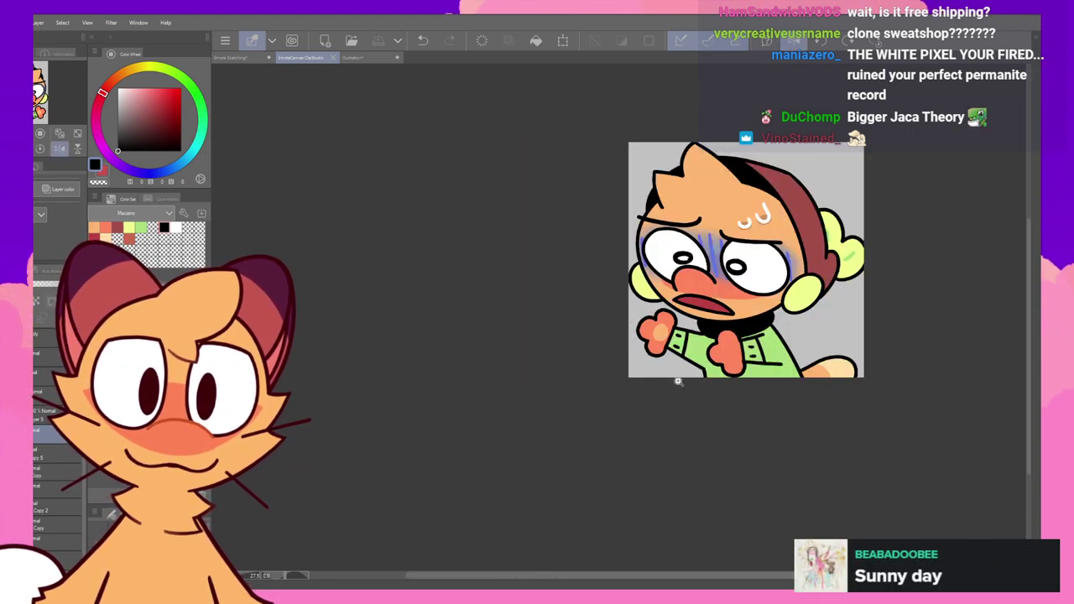
drag(648, 574, 729, 574)
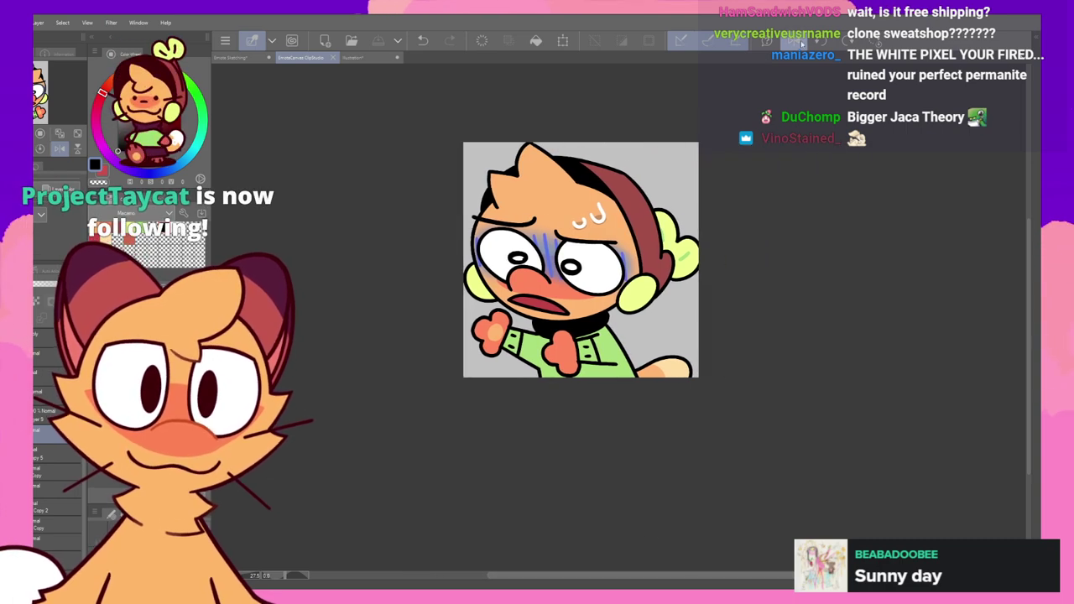
click(792, 44)
drag(635, 577, 641, 578)
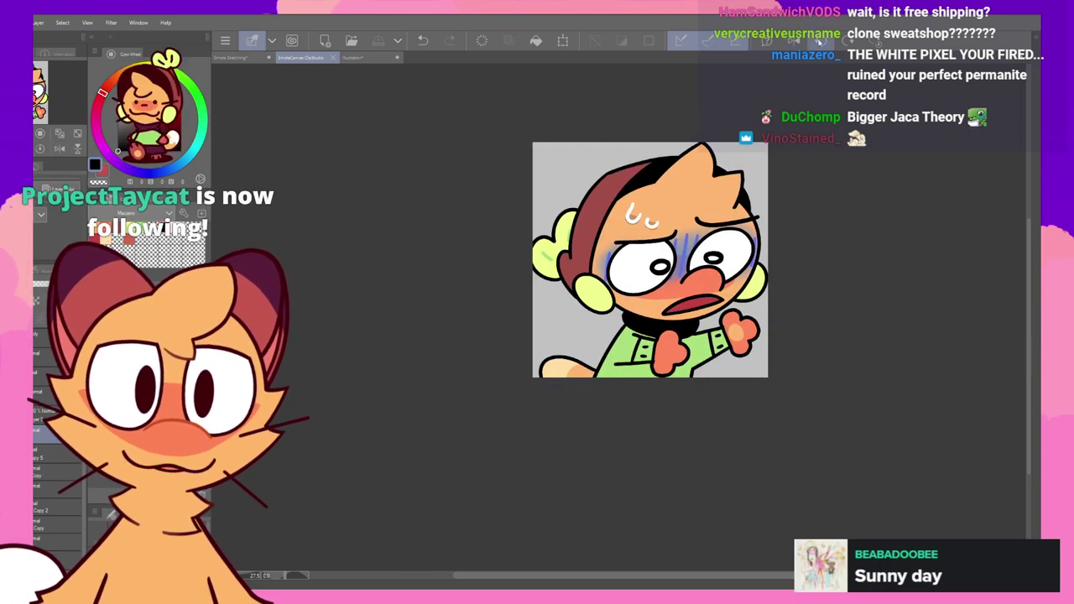
click(793, 42)
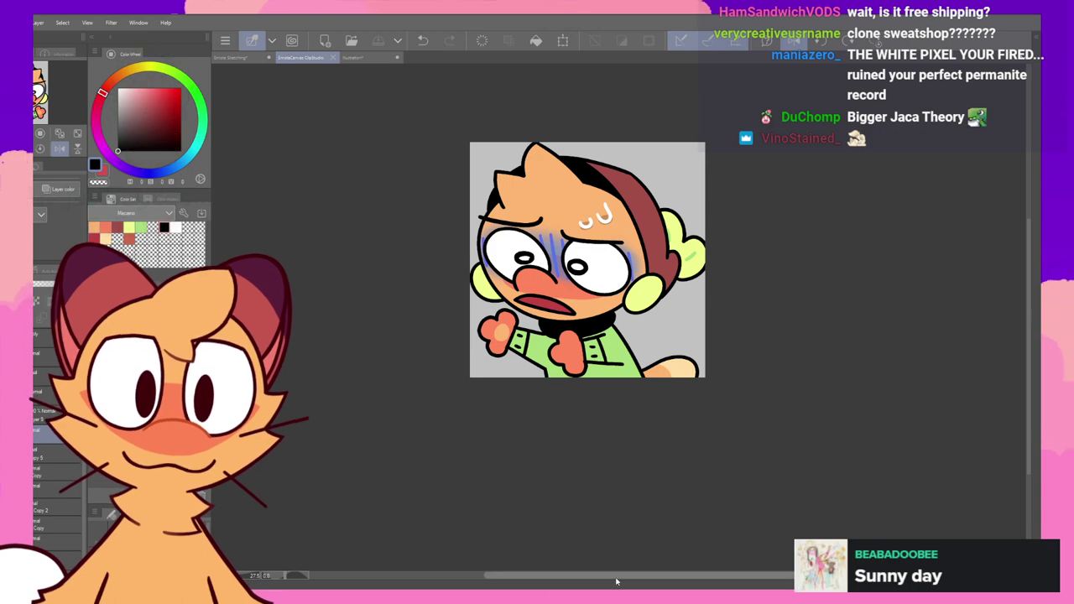
click(793, 42)
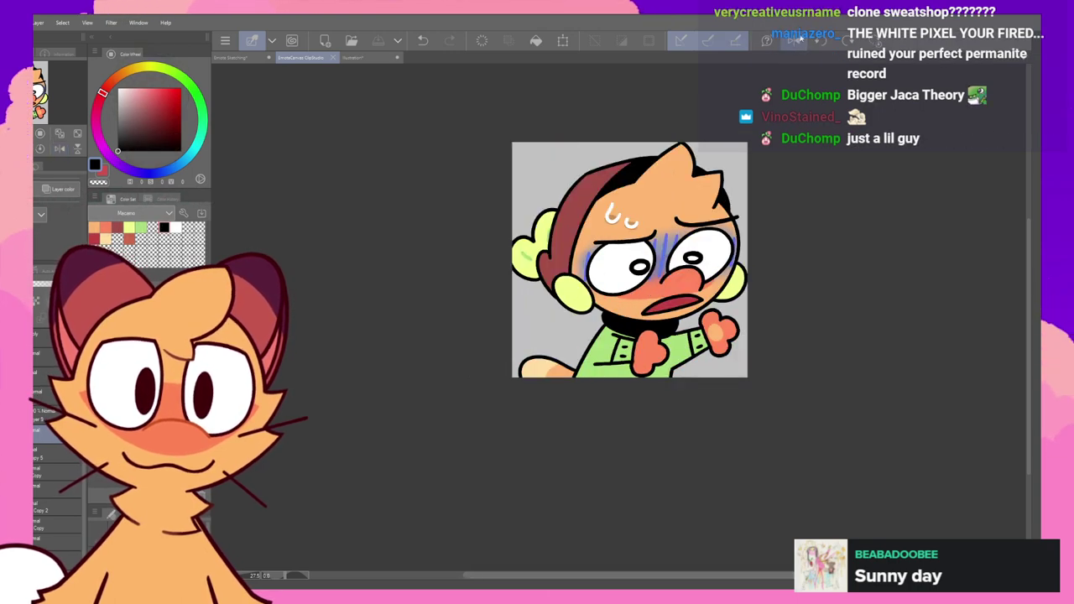
click(794, 41)
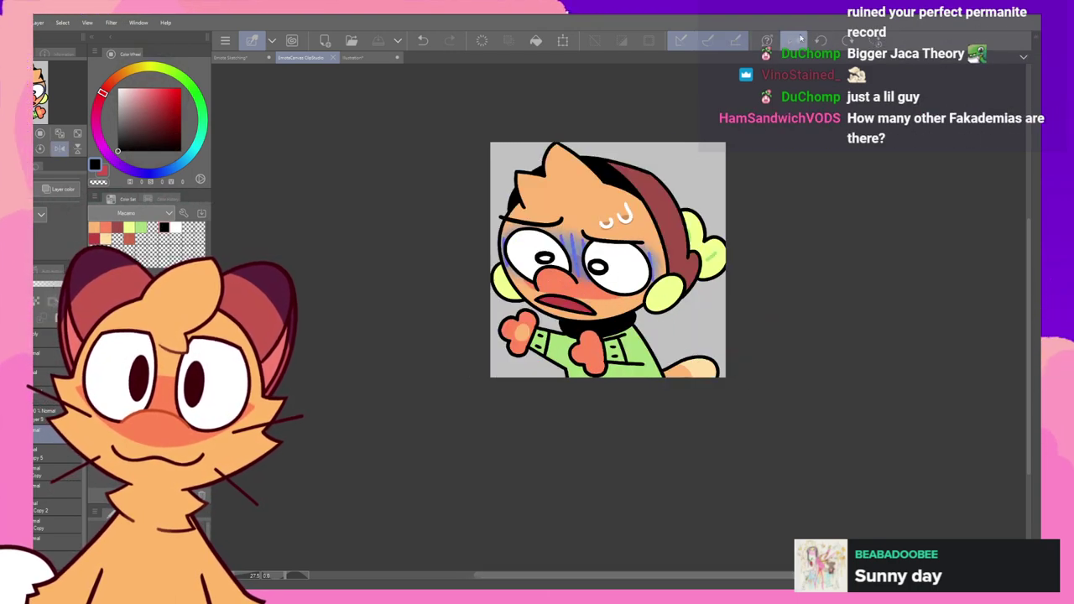
click(797, 40)
click(797, 40)
click(797, 41)
click(797, 40)
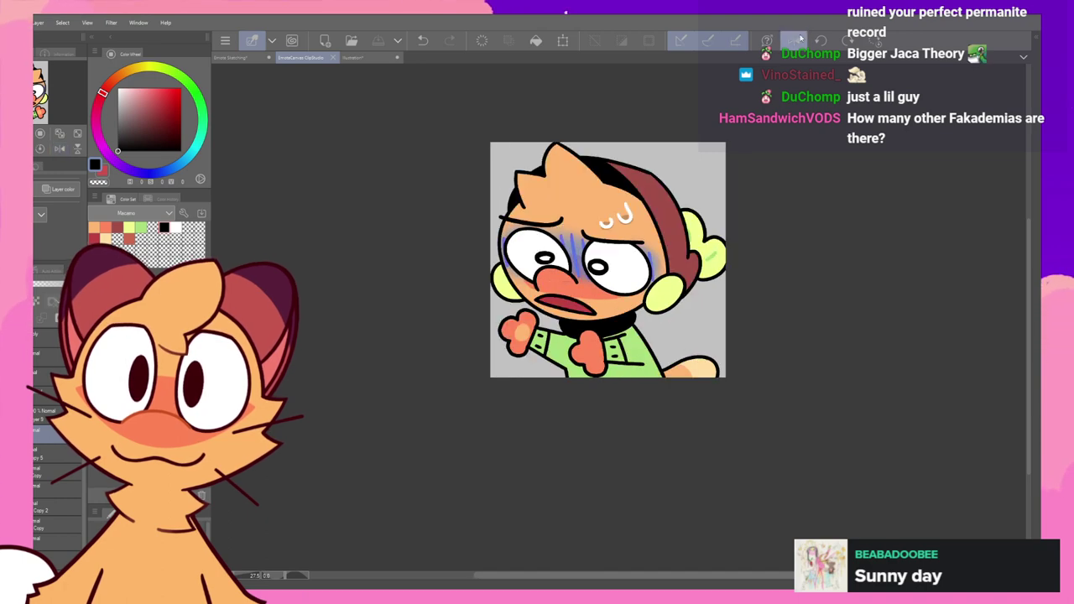
click(797, 40)
click(797, 41)
click(796, 40)
click(796, 40)
click(797, 40)
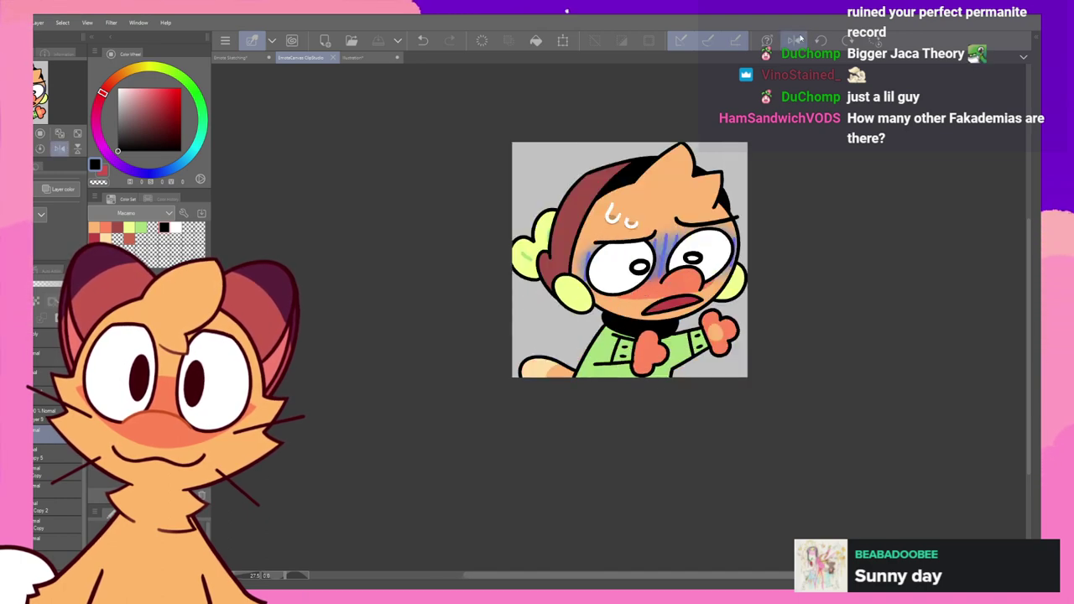
- Toggle the mirrored view repeatedly so the worried emote bounces between both directions, finishing in its normal orientation
click(797, 40)
click(796, 40)
click(797, 40)
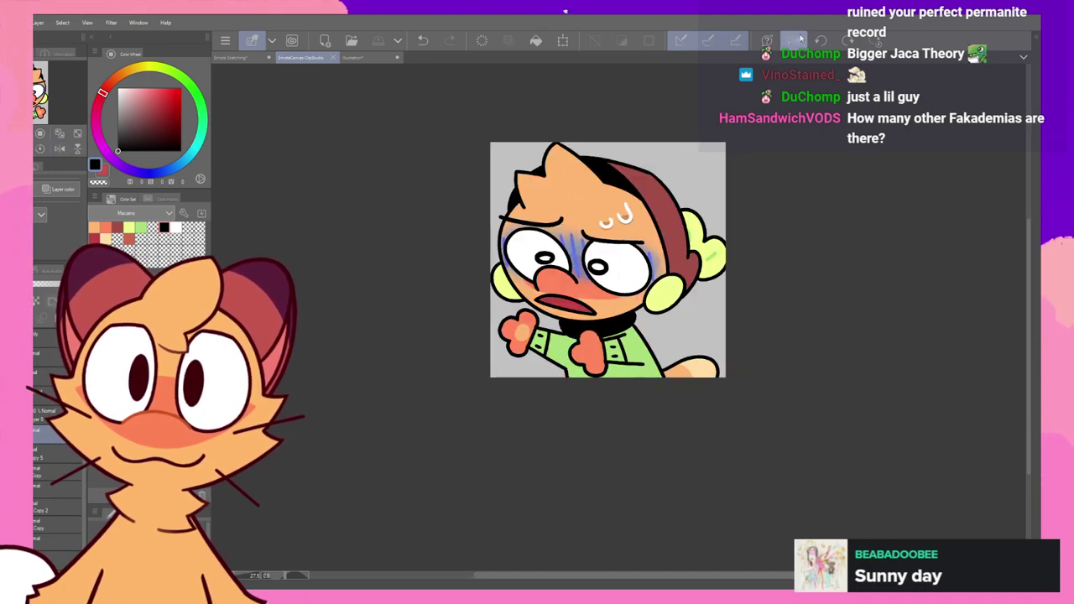
click(797, 41)
click(797, 41)
click(797, 40)
click(797, 41)
click(797, 41)
click(797, 40)
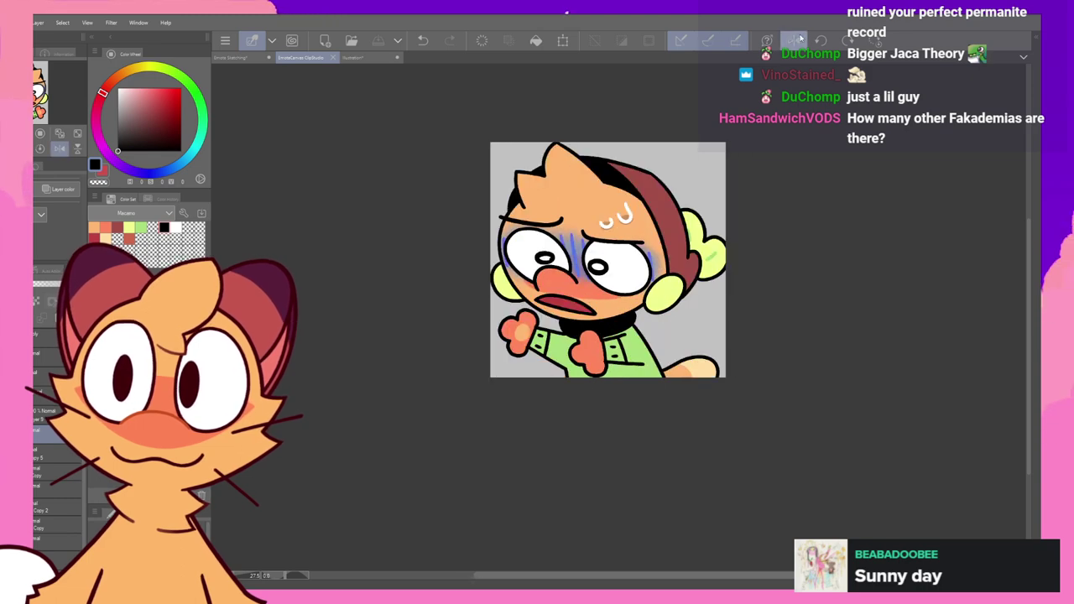
click(797, 41)
click(796, 41)
click(797, 41)
click(797, 40)
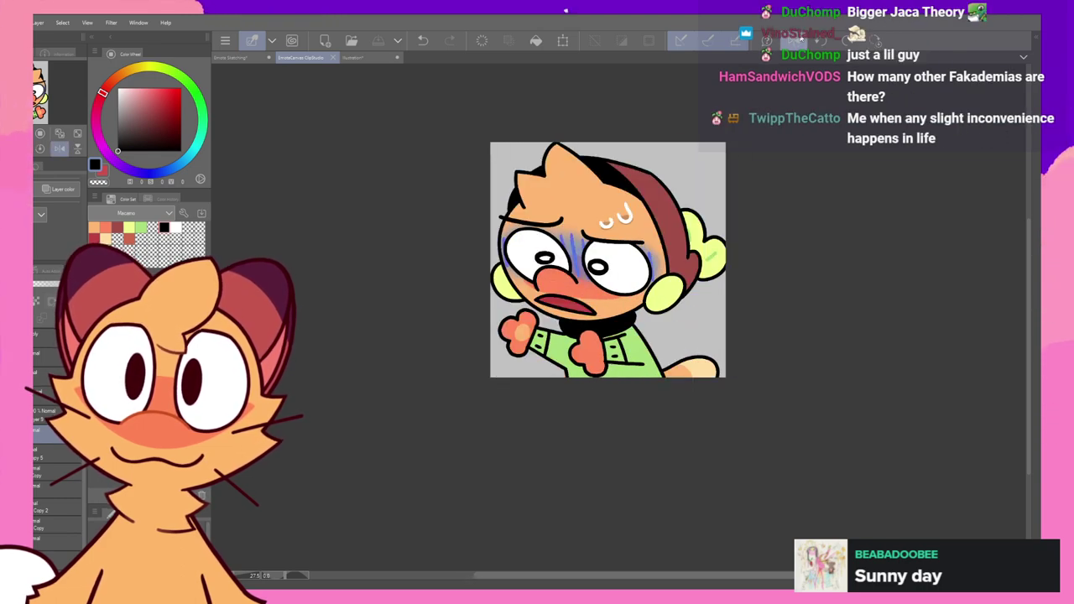
click(801, 38)
click(802, 38)
click(801, 37)
click(801, 38)
click(801, 37)
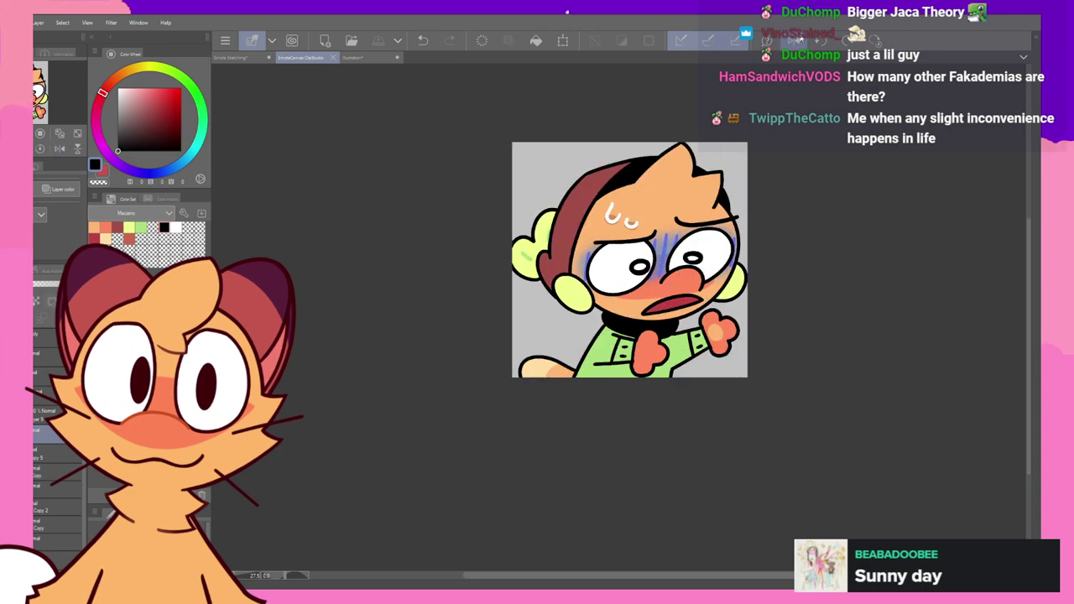
click(801, 38)
click(801, 38)
click(796, 40)
click(796, 40)
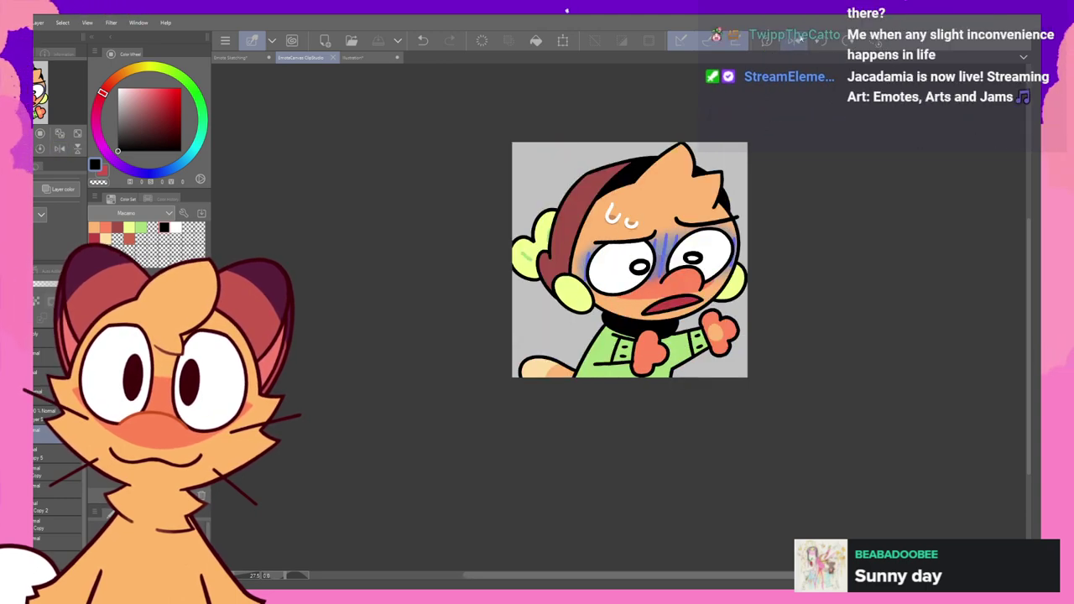
click(797, 40)
click(797, 40)
click(797, 41)
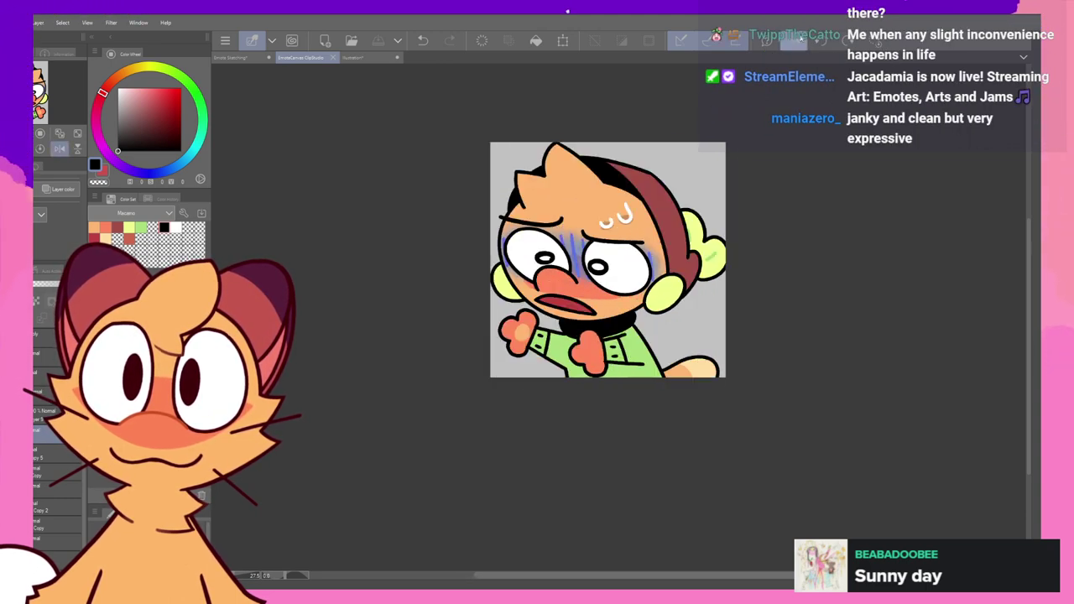
click(797, 40)
click(797, 41)
click(797, 40)
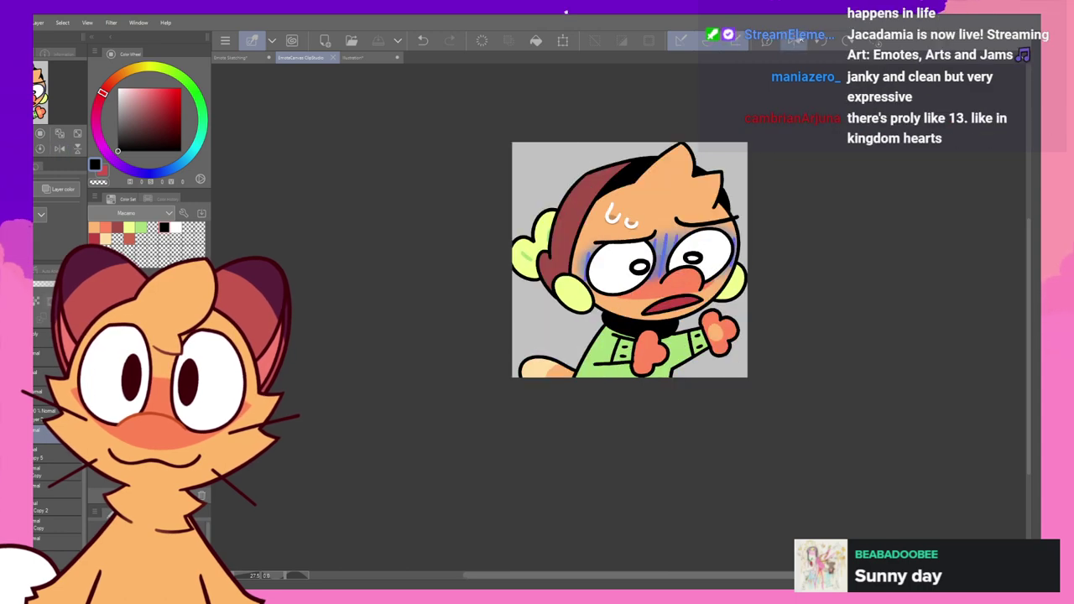
click(797, 40)
click(797, 41)
click(797, 40)
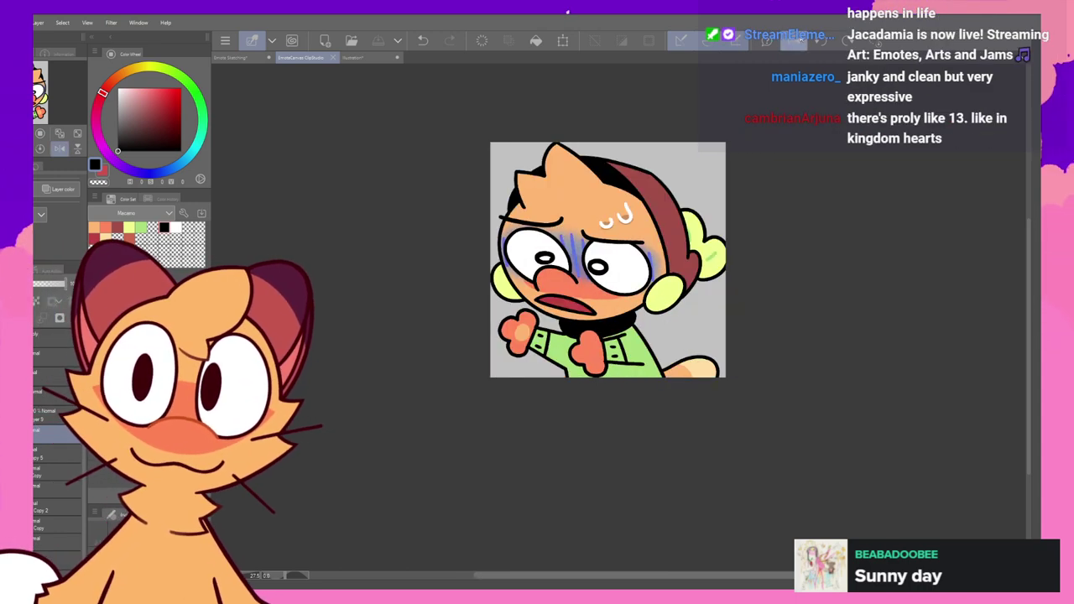
click(797, 40)
click(796, 40)
click(797, 40)
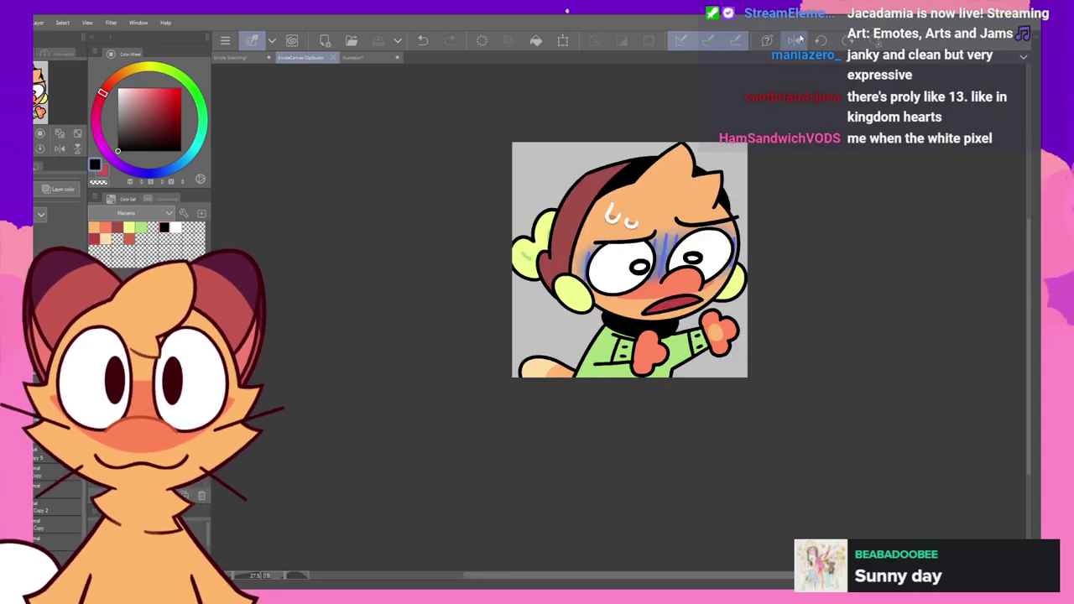
click(796, 41)
click(796, 41)
click(797, 41)
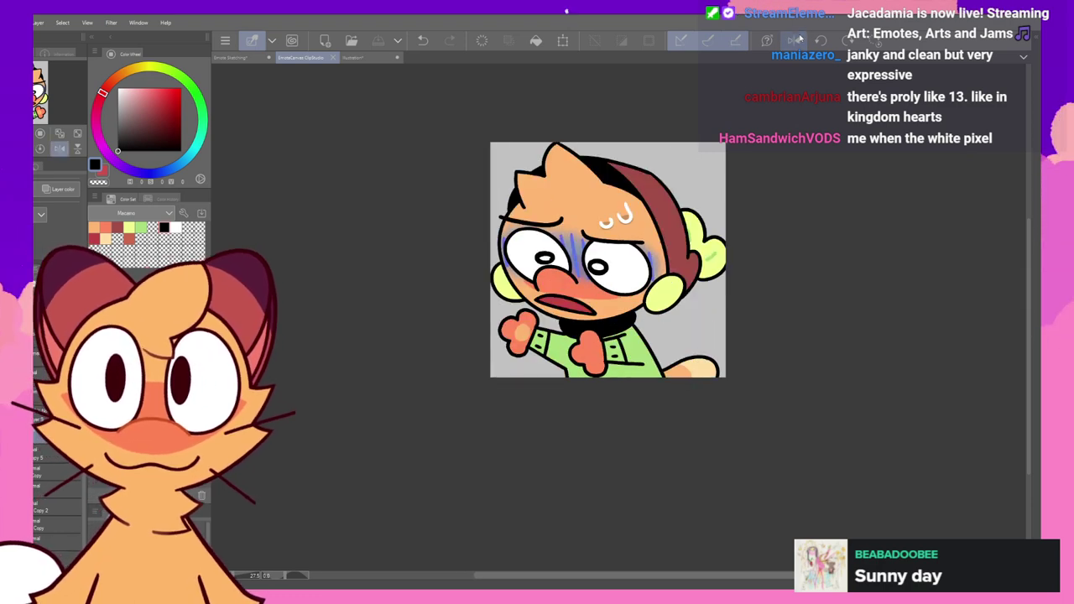
click(797, 40)
click(797, 40)
click(797, 40)
click(797, 41)
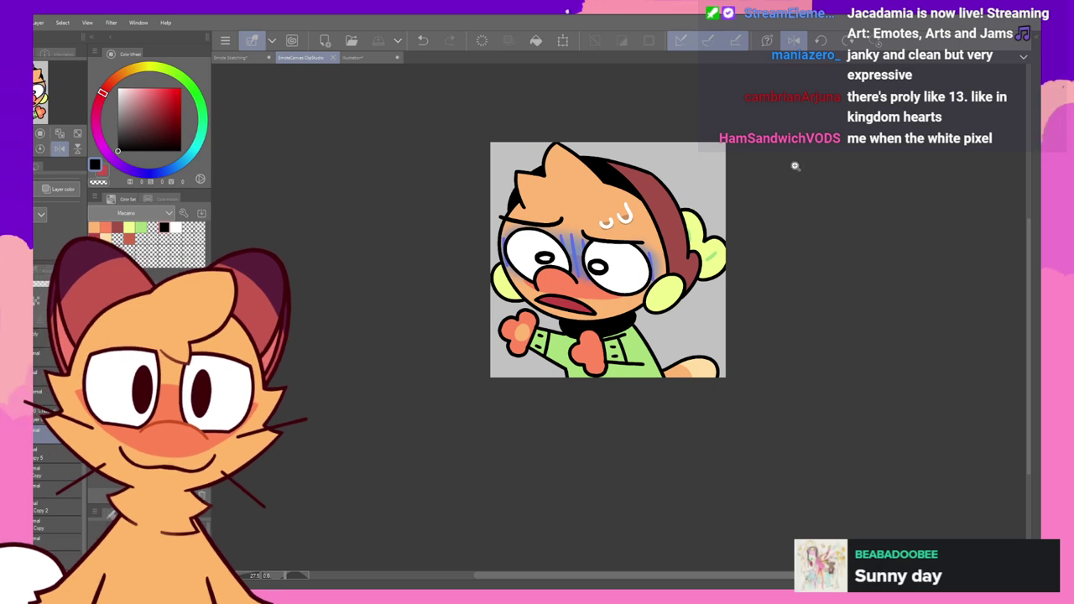
drag(795, 149, 835, 150)
click(794, 40)
- Examine the unmirrored worried emote at several zoom levels, from reduced size to enlarged
drag(843, 213, 899, 213)
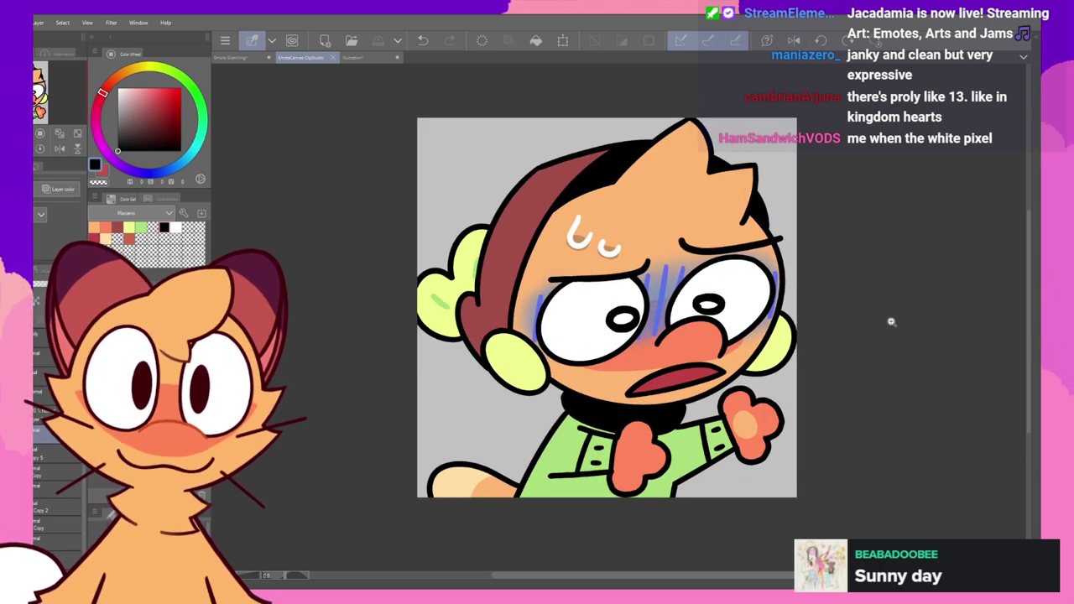
drag(730, 578, 761, 577)
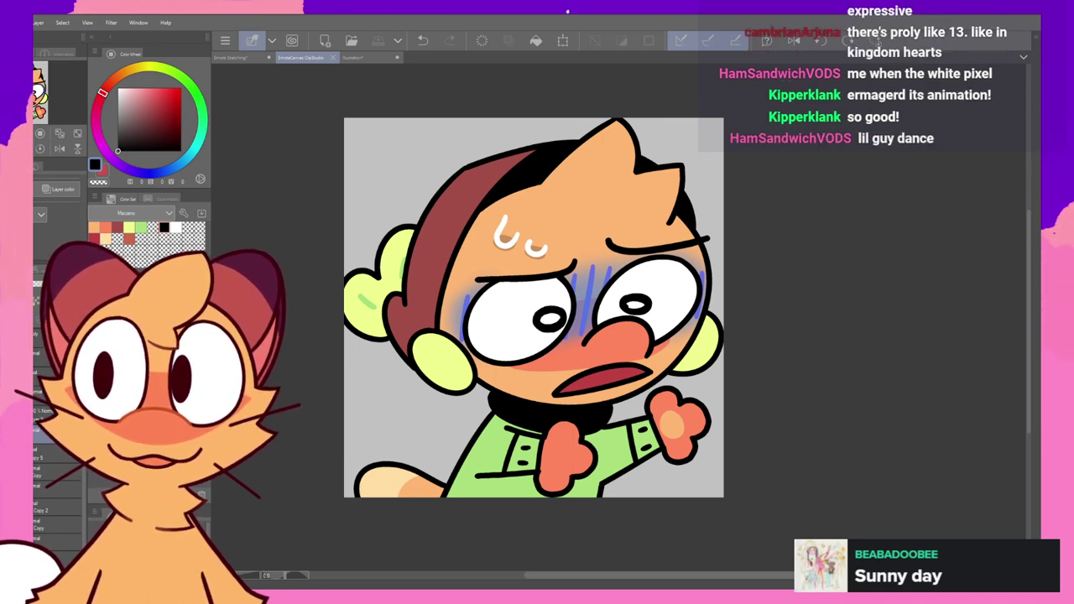
scroll(57, 434, up, 2)
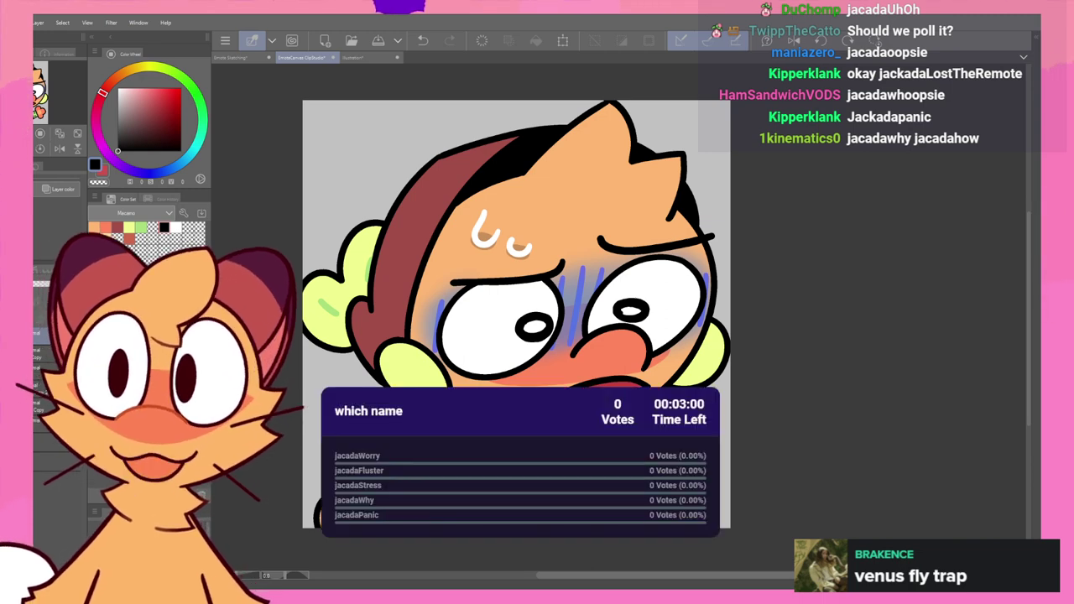
scroll(565, 329, down, 5)
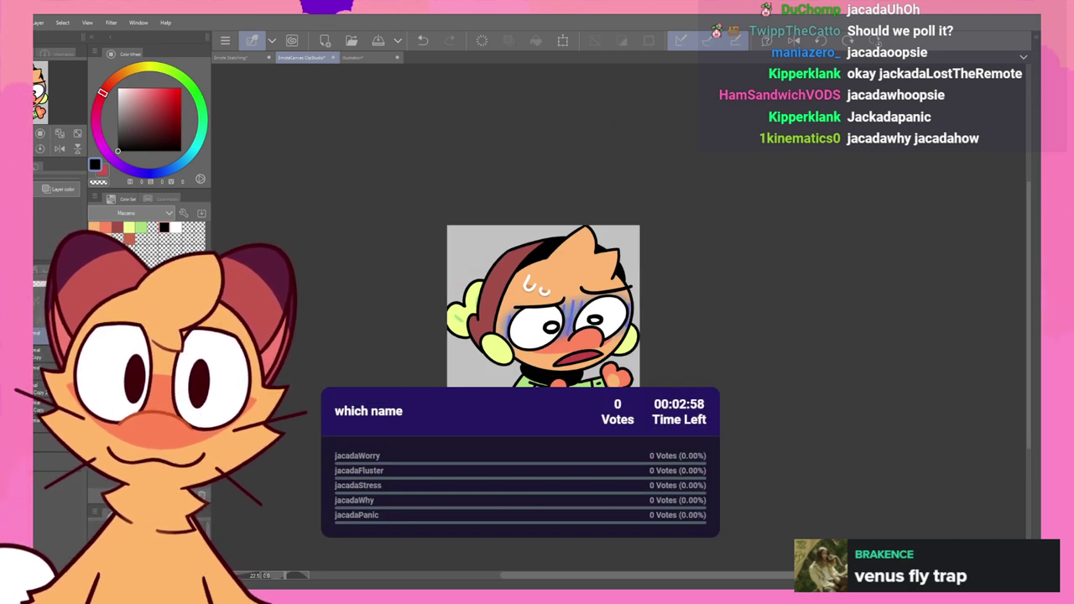
drag(1029, 297, 1029, 328)
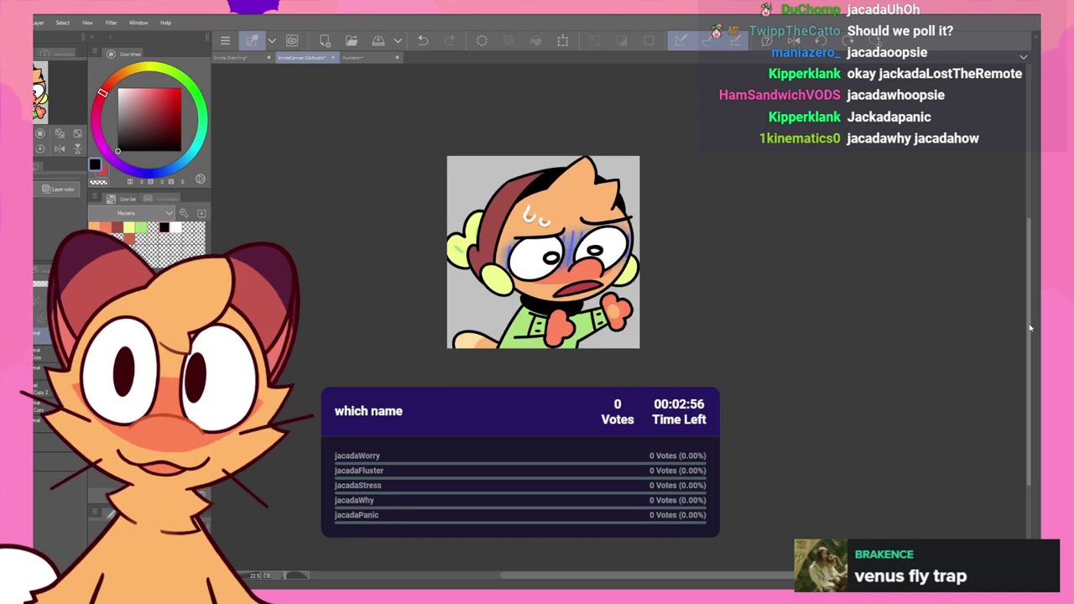
drag(490, 298, 522, 292)
scroll(522, 292, up, 1)
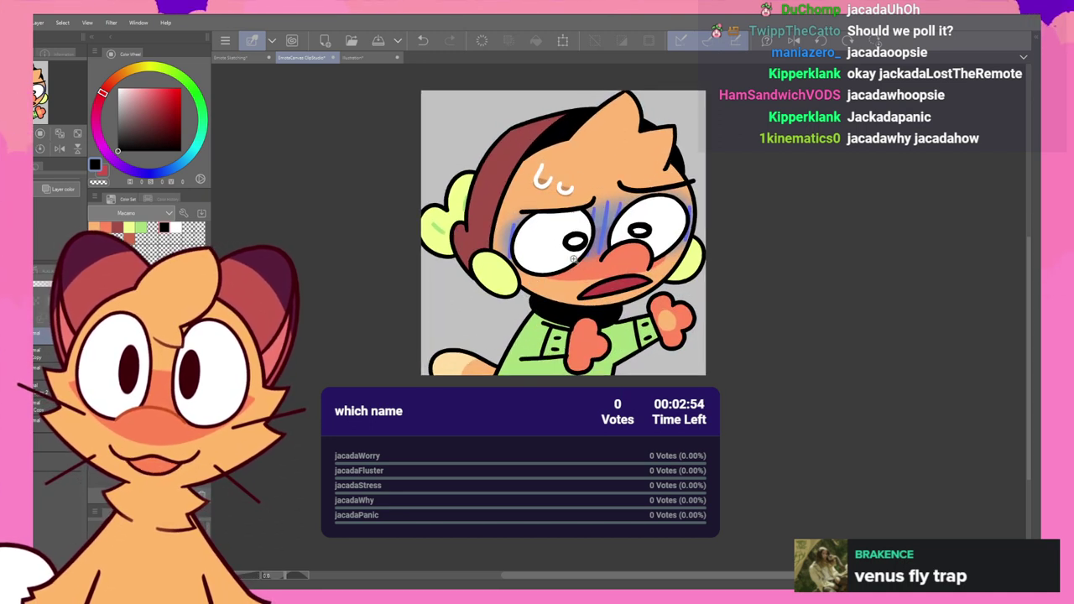
drag(684, 576, 710, 578)
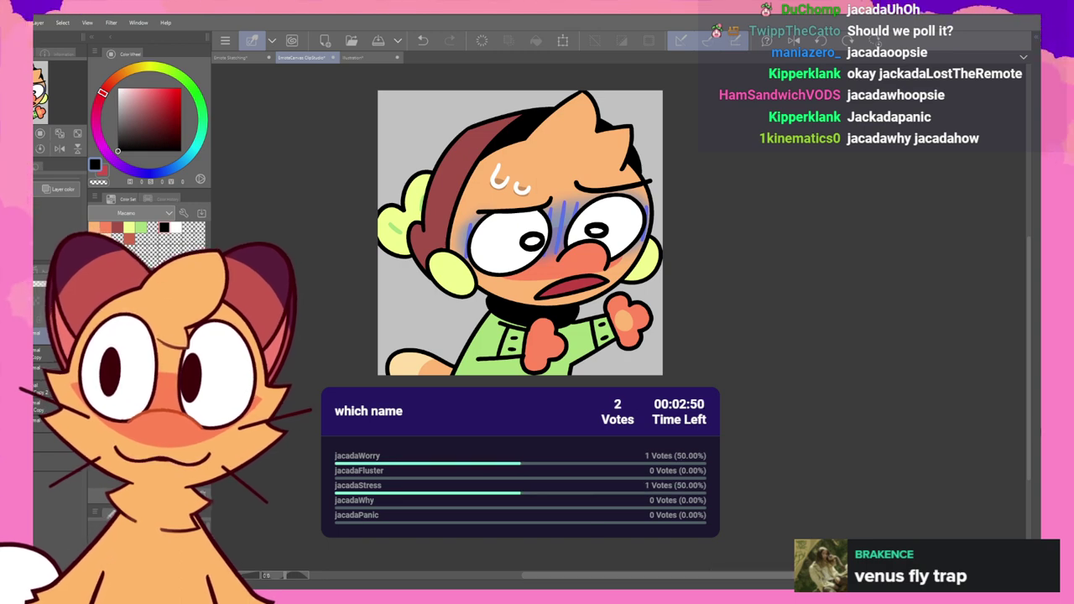
drag(1030, 392, 1024, 375)
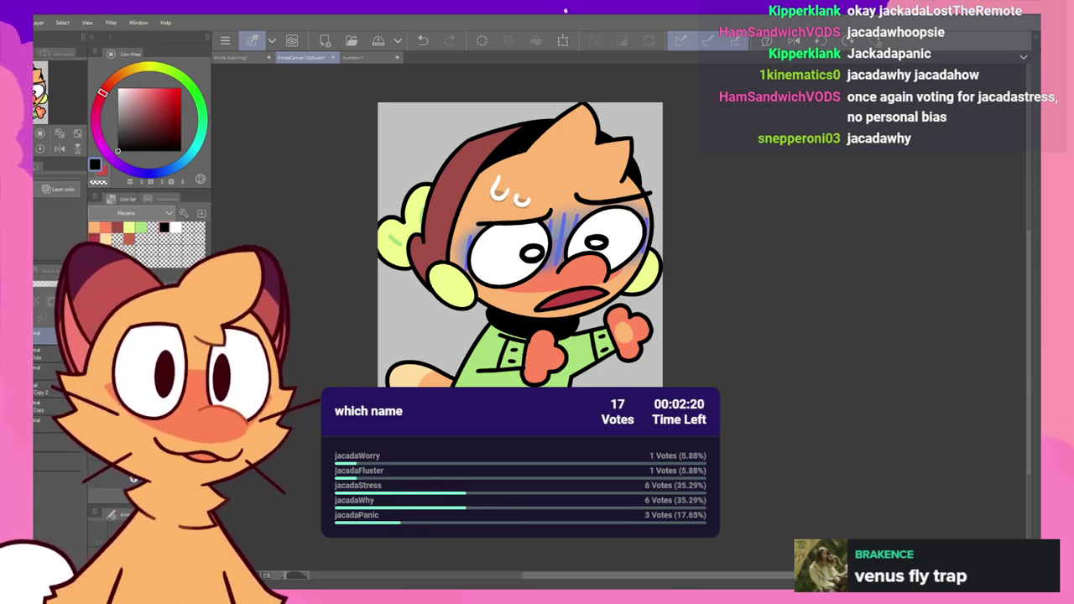
key(ctrl+v)
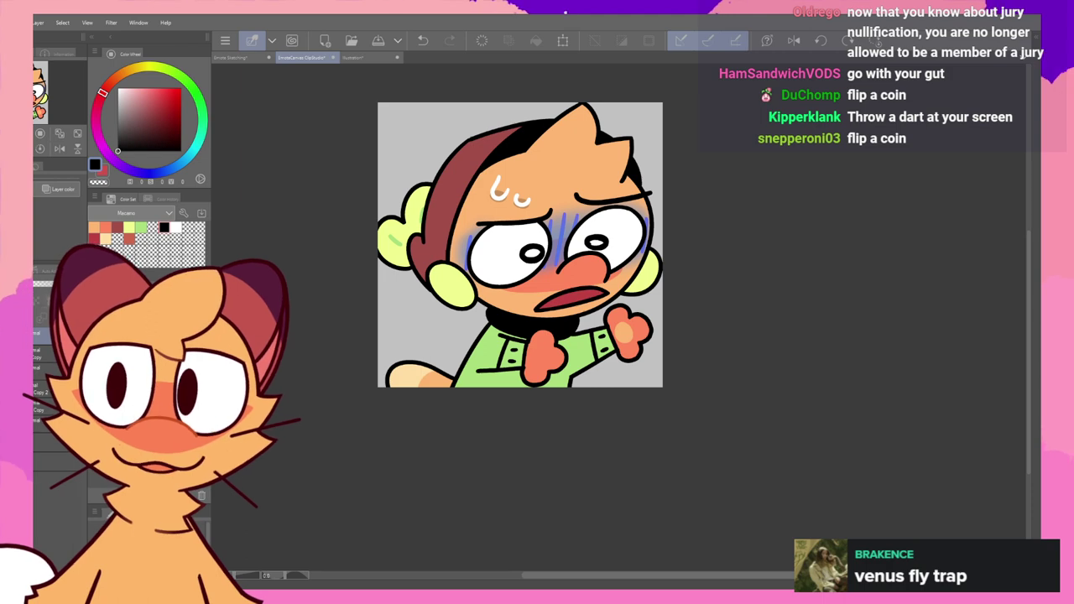
scroll(520, 245, down, 2)
scroll(517, 248, up, 2)
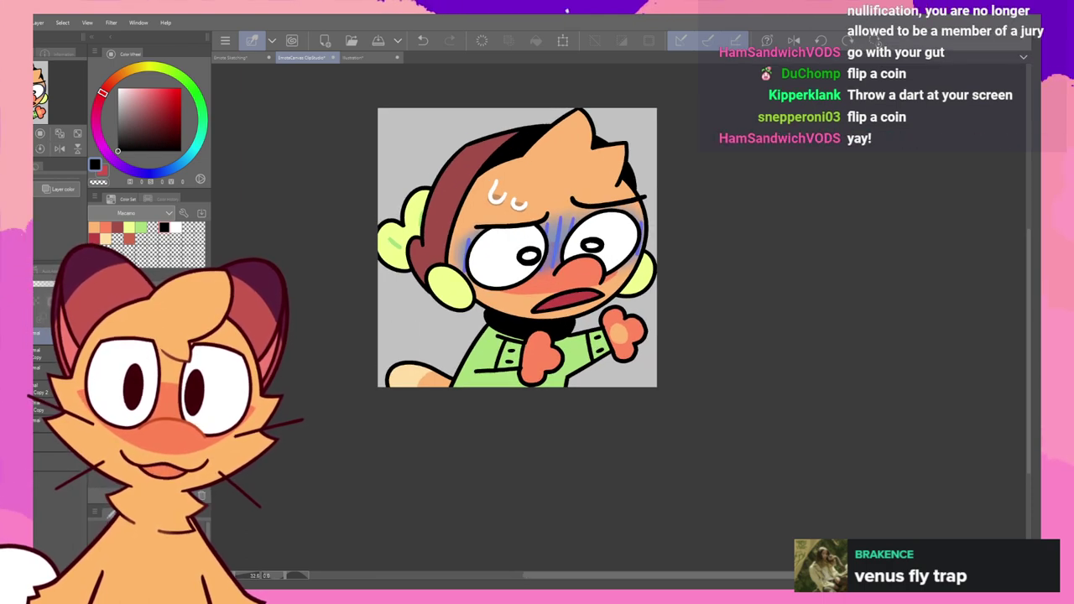
scroll(518, 248, down, 3)
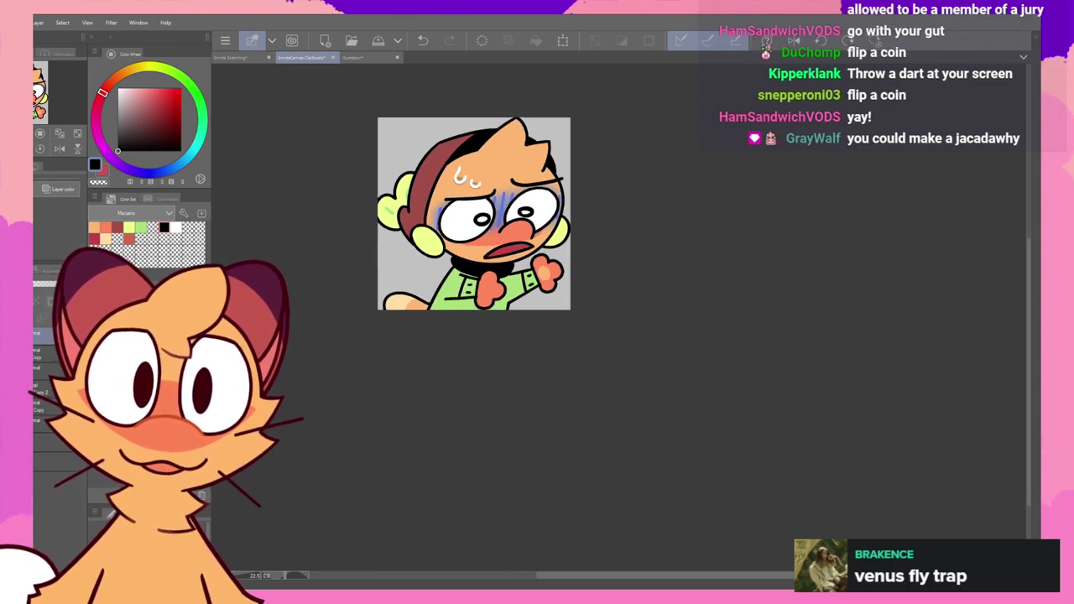
key(ctrl+plus)
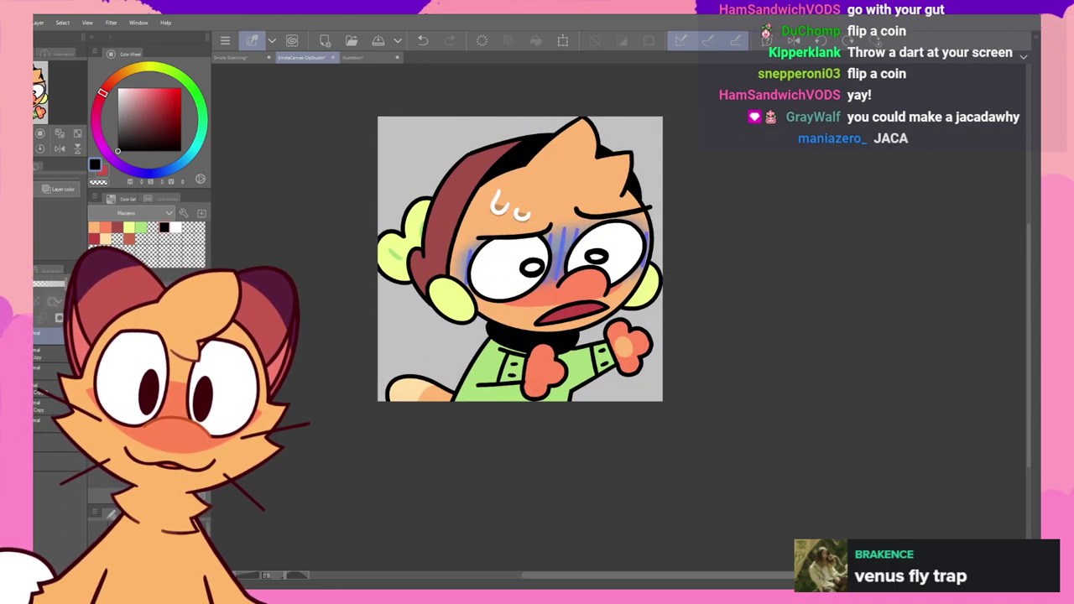
- Hide the open-mouthed head artwork to leave a plain grey canvas, and switch to the emote sketching document
scroll(378, 117, up, 4)
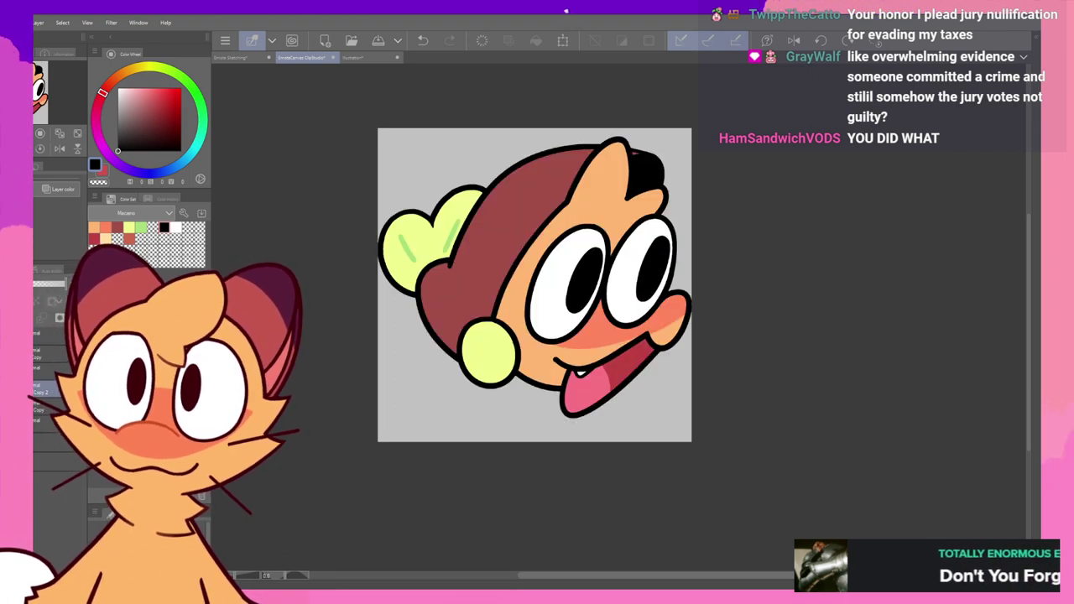
key(ctrl+z)
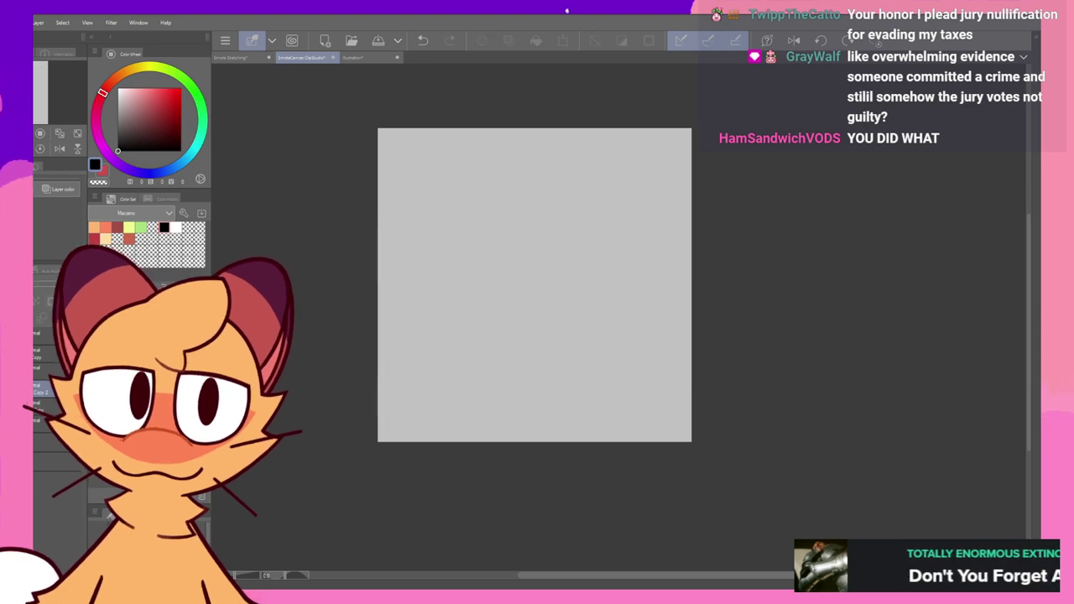
key(ctrl+y)
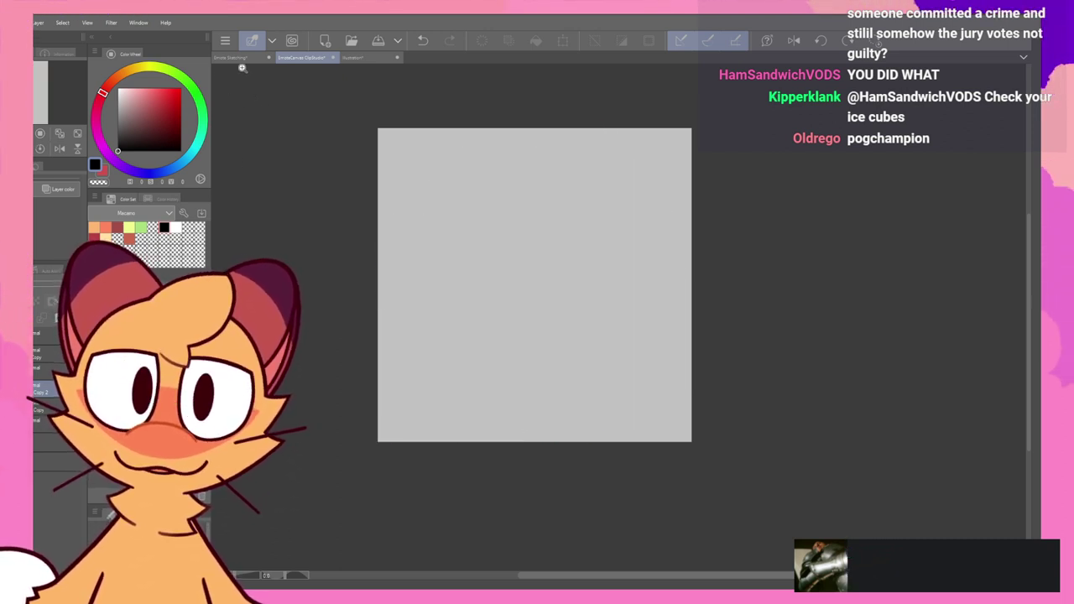
click(237, 59)
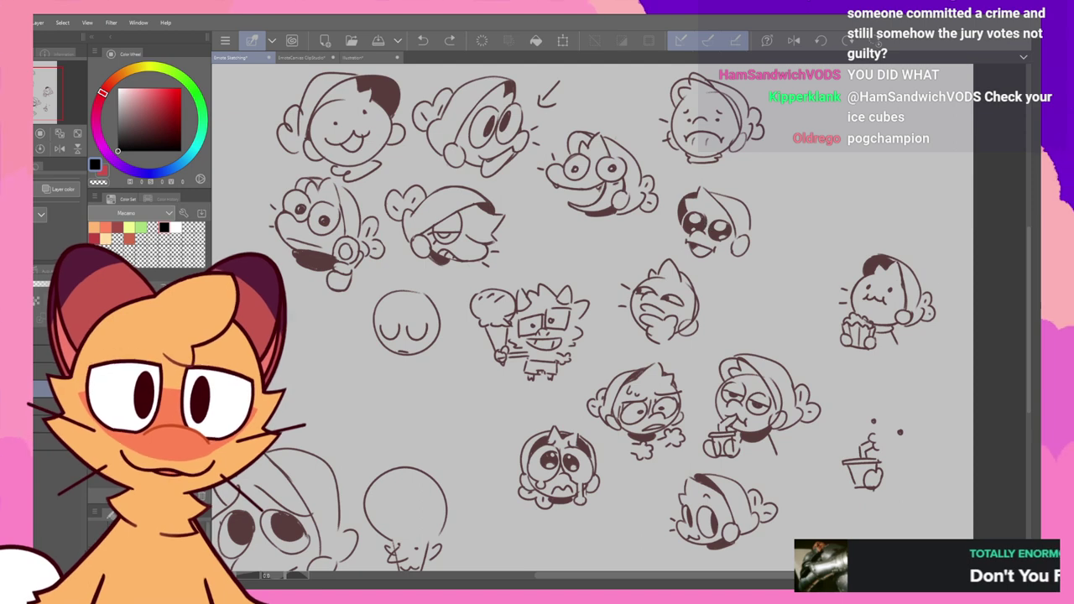
drag(1025, 305, 1024, 307)
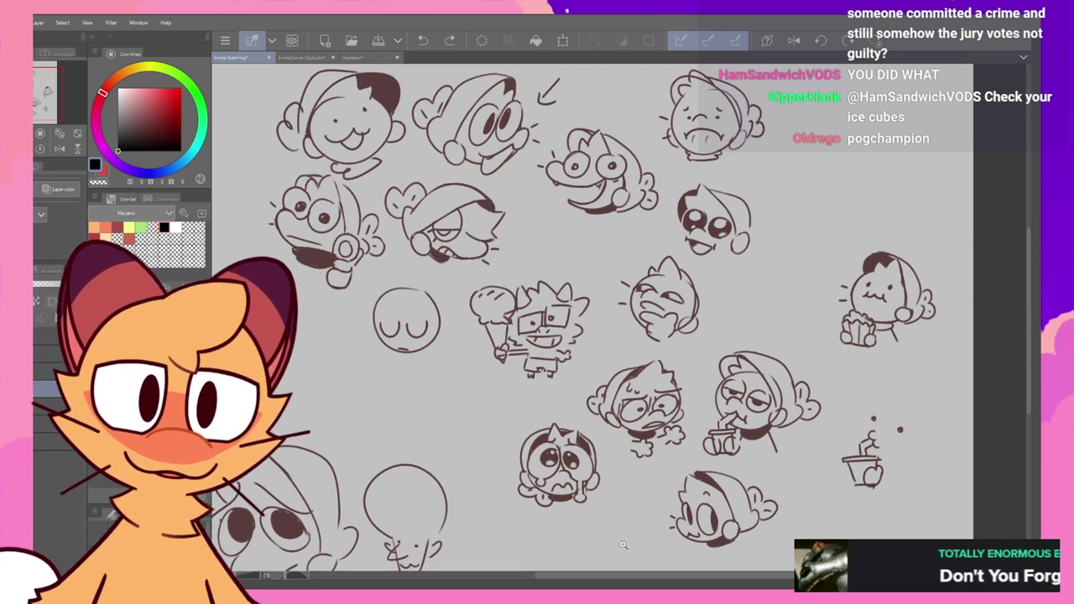
- Look over the character expression sketches spread across the emote sketch page
scroll(654, 585, right, 2)
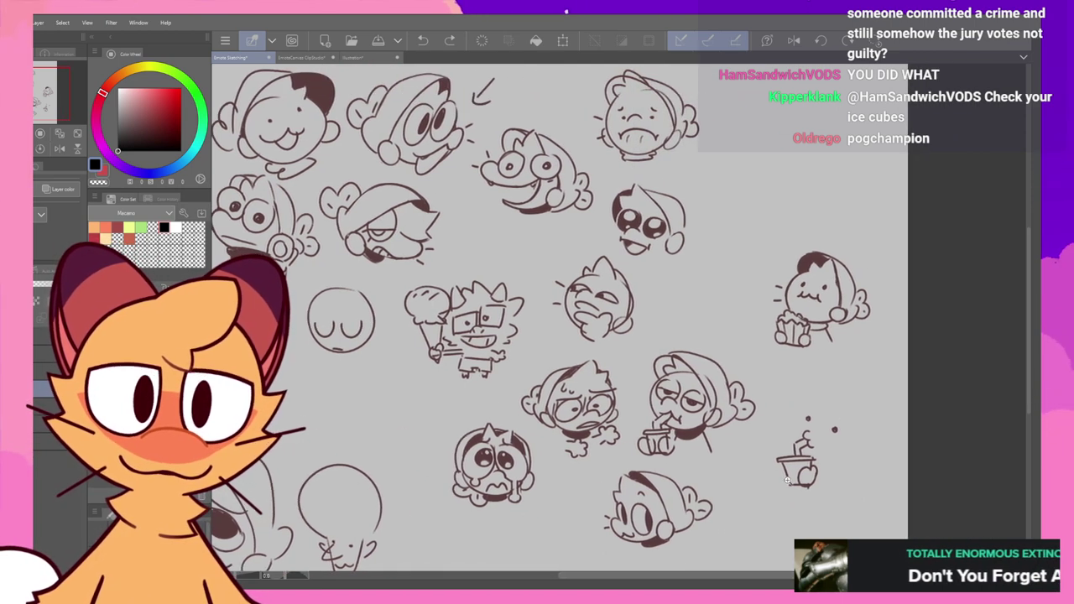
drag(1030, 322, 1026, 319)
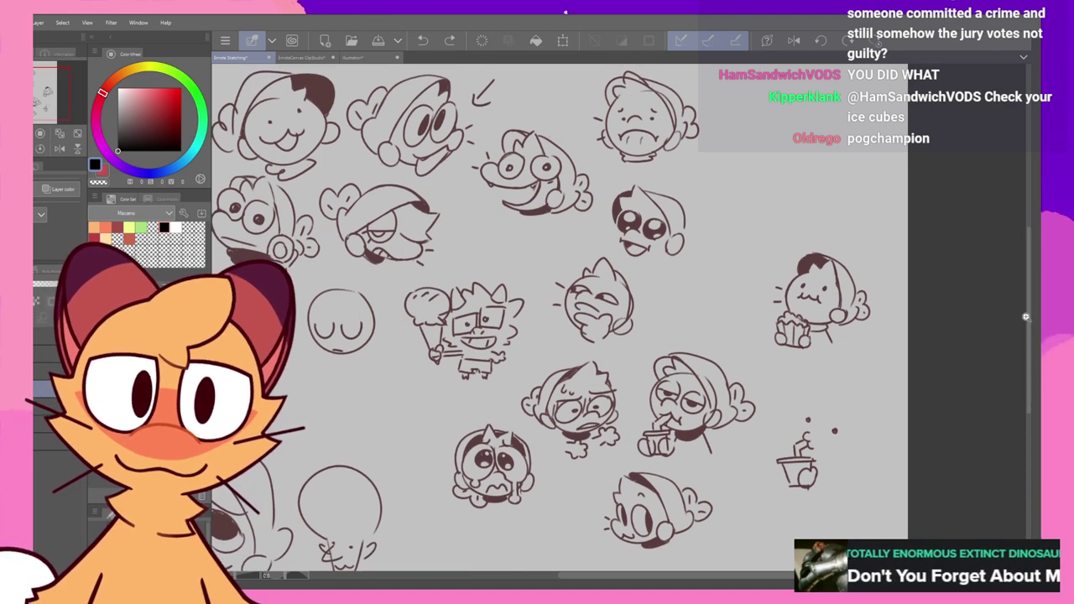
drag(669, 575, 655, 572)
drag(655, 573, 654, 571)
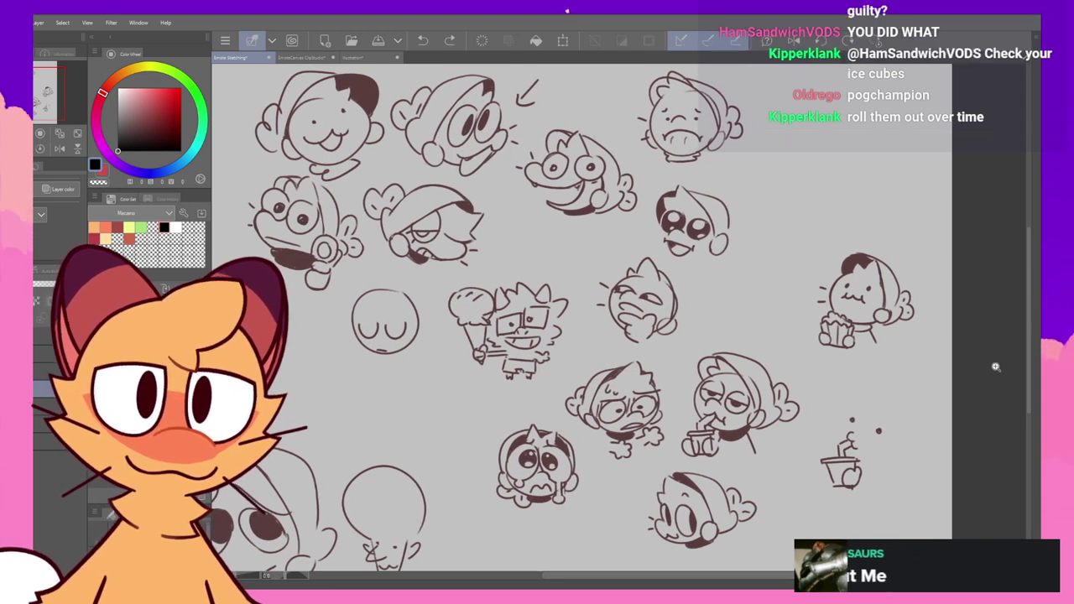
scroll(1027, 380, up, 1)
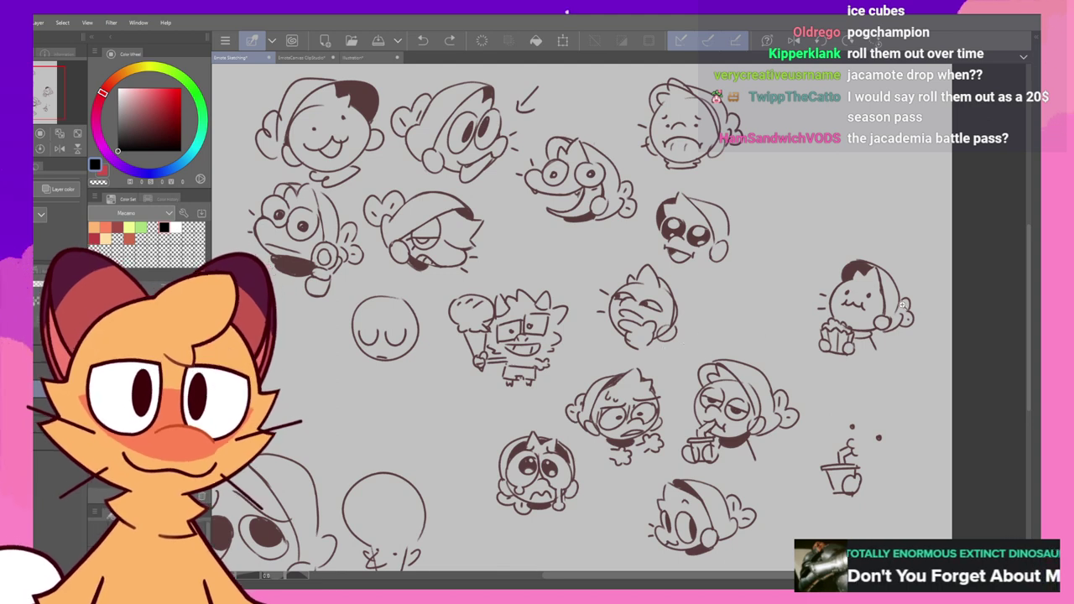
mouse_move(1027, 310)
mouse_down()
mouse_move(1030, 319)
mouse_move(1033, 307)
mouse_up()
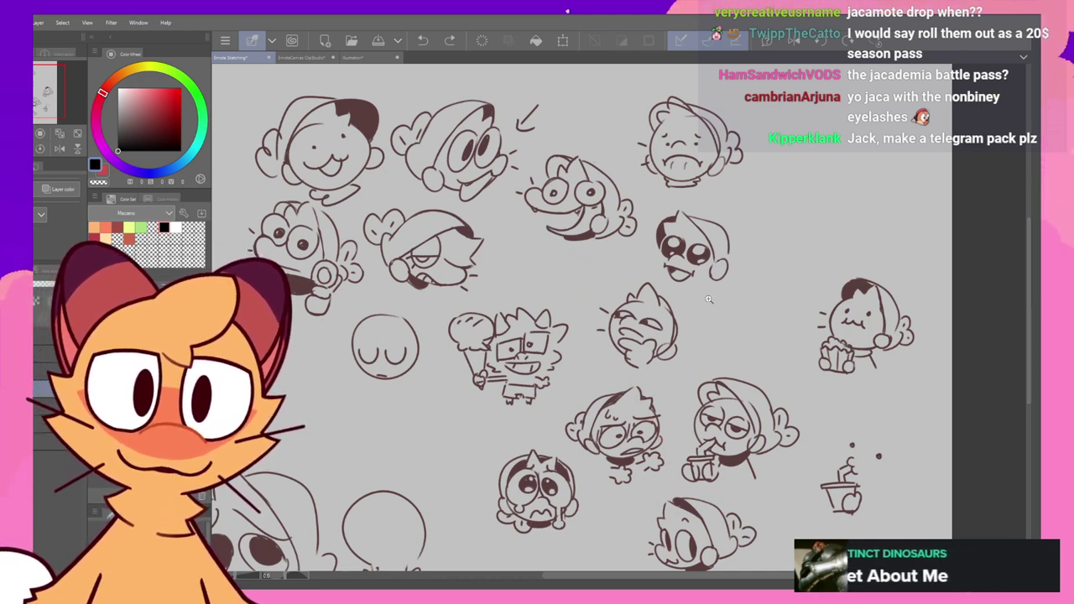
- Check the blank emote canvas and the red line illustration, and return to the emote sketch page
click(302, 58)
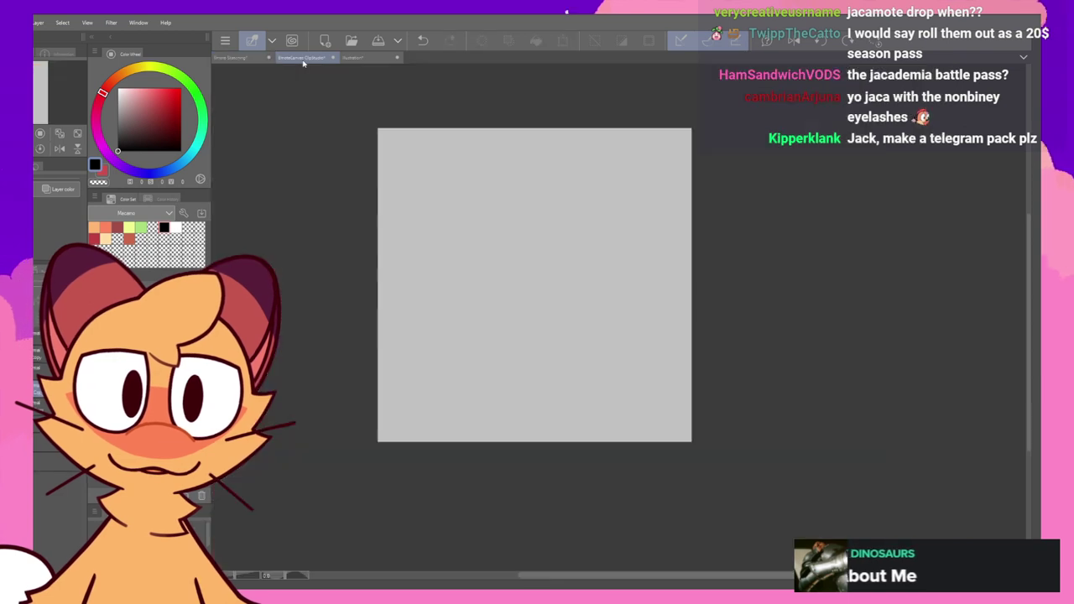
click(356, 60)
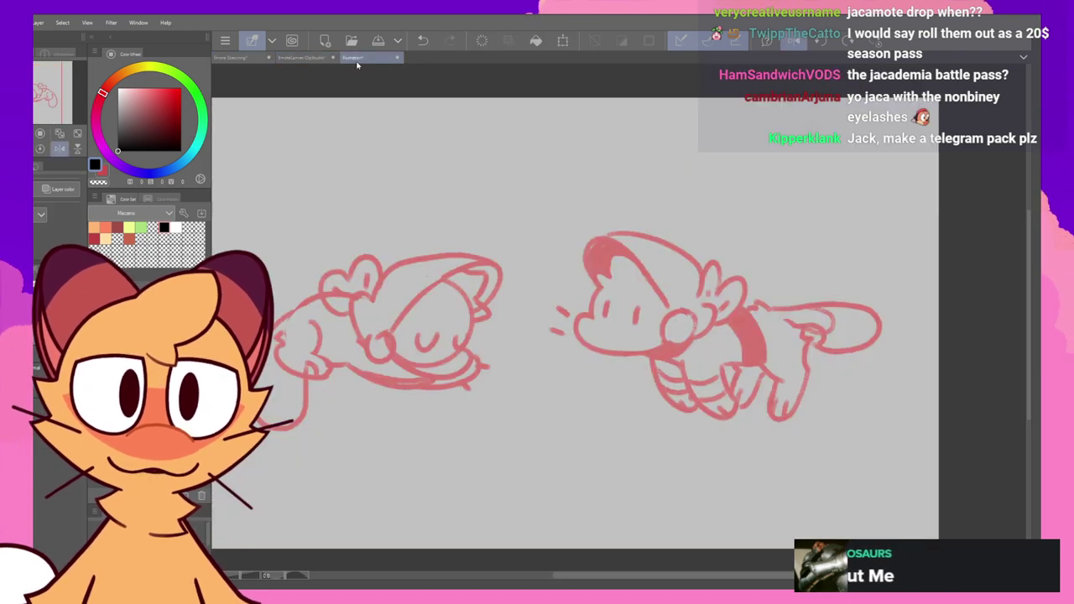
click(306, 58)
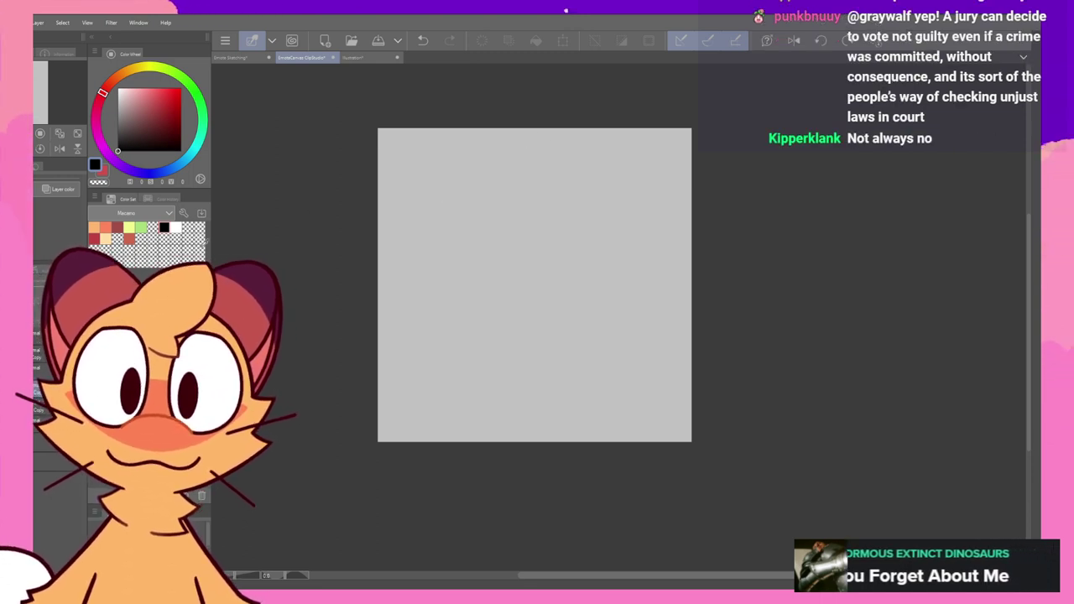
click(256, 57)
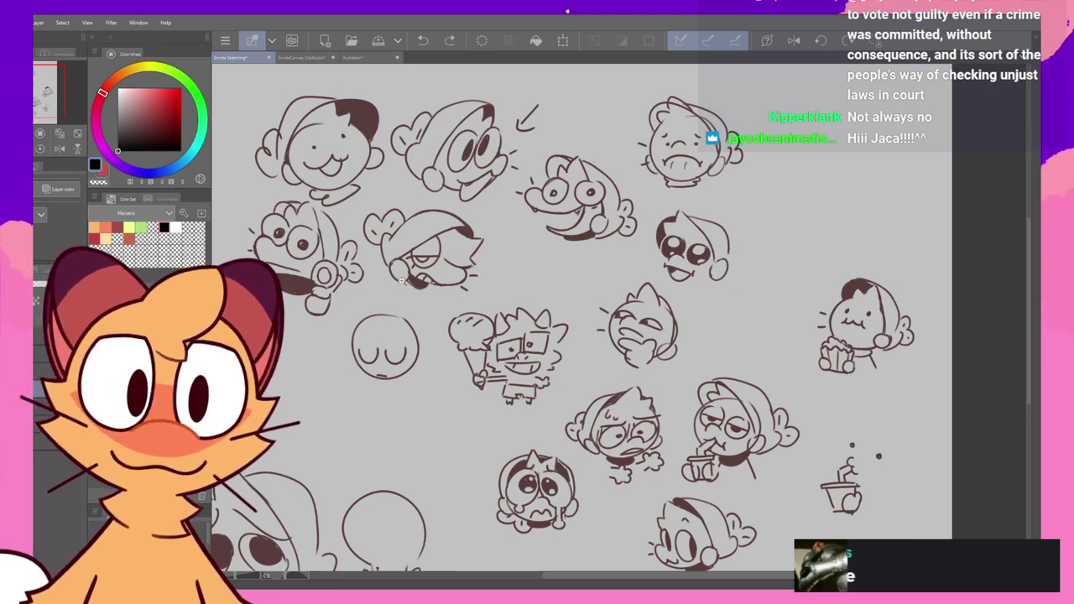
- Examine the half-lidded hooded head sketch and its neighbouring expressions up close and within the whole page
scroll(400, 261, up, 3)
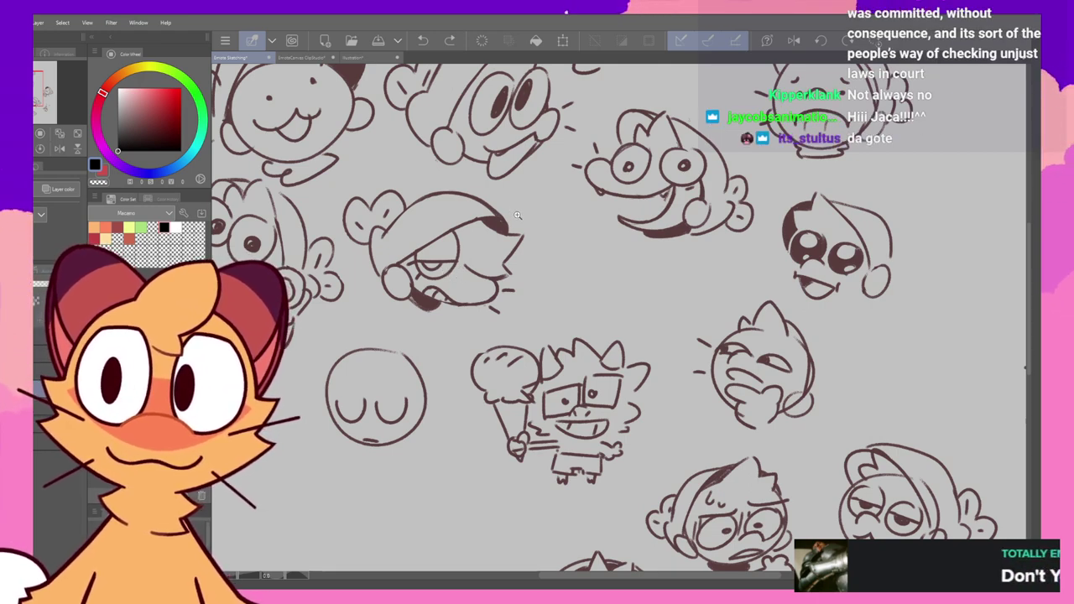
scroll(518, 216, down, 4)
scroll(546, 207, up, 2)
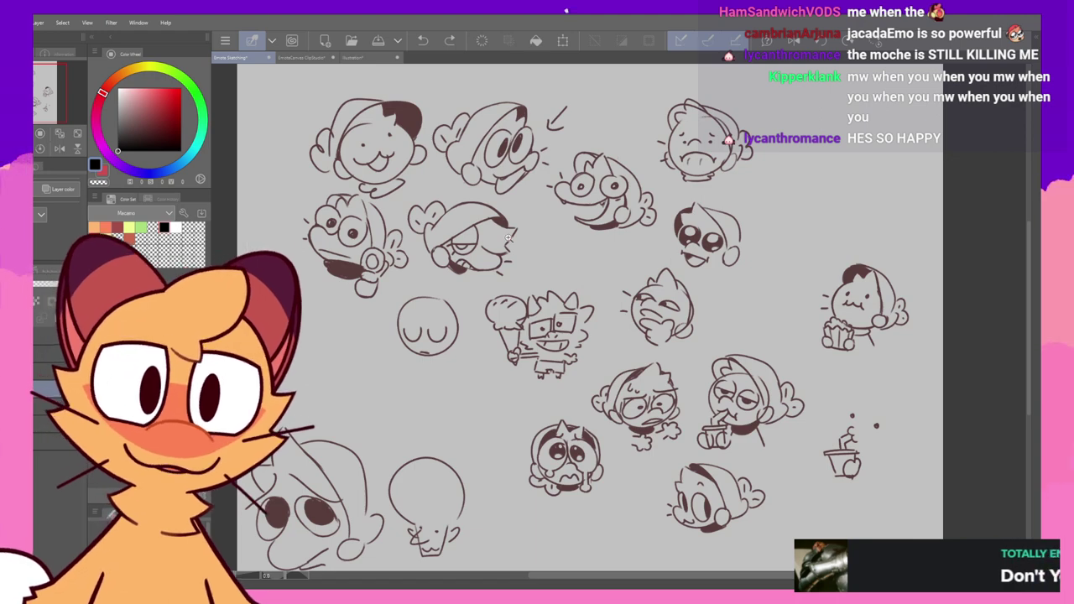
scroll(455, 226, up, 4)
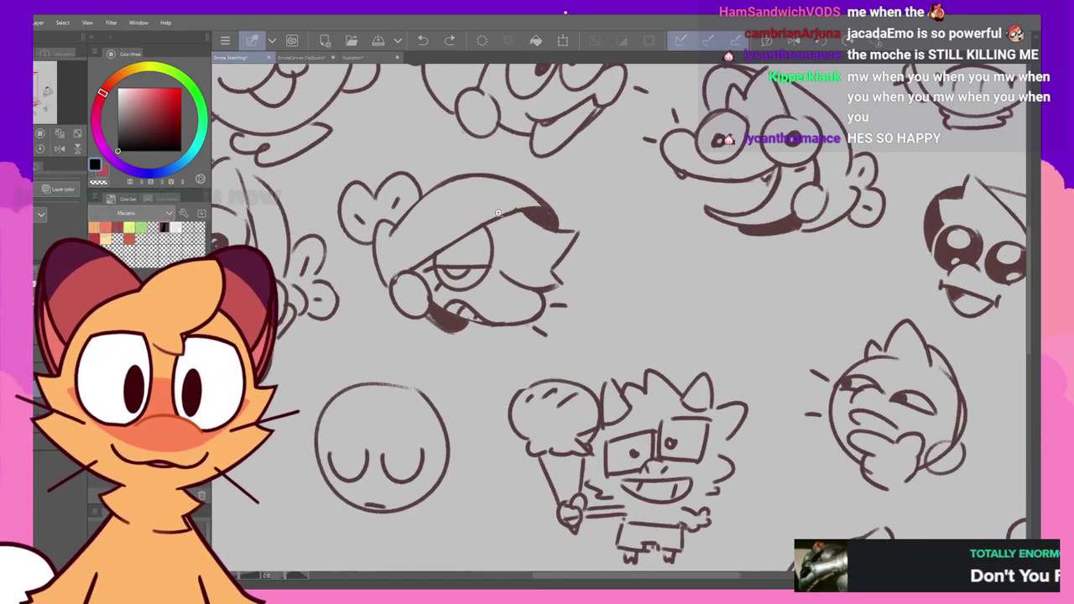
scroll(520, 302, up, 2)
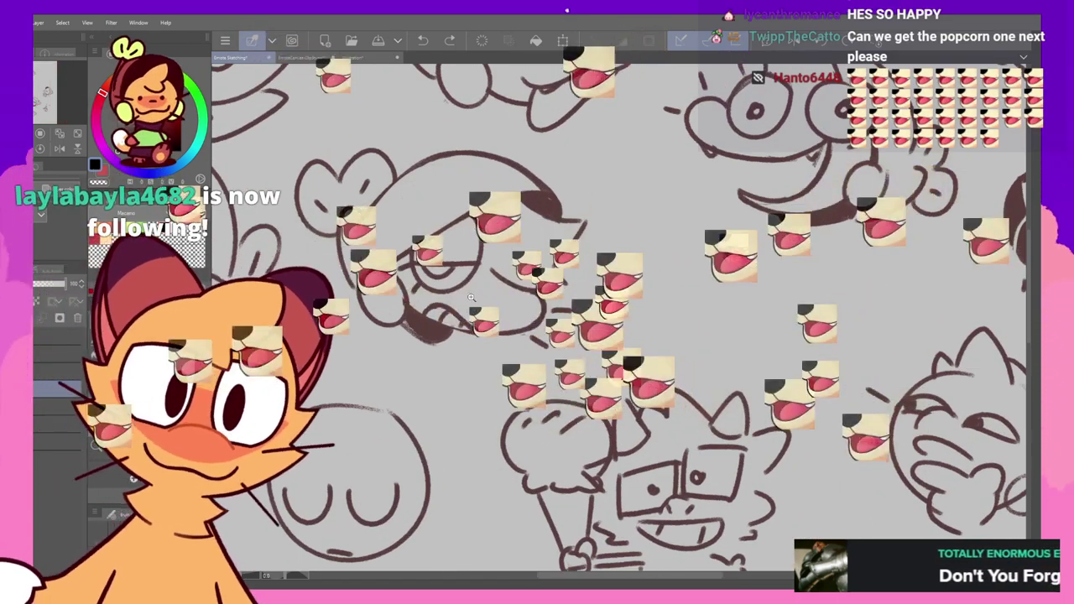
scroll(377, 199, down, 3)
scroll(378, 199, up, 1)
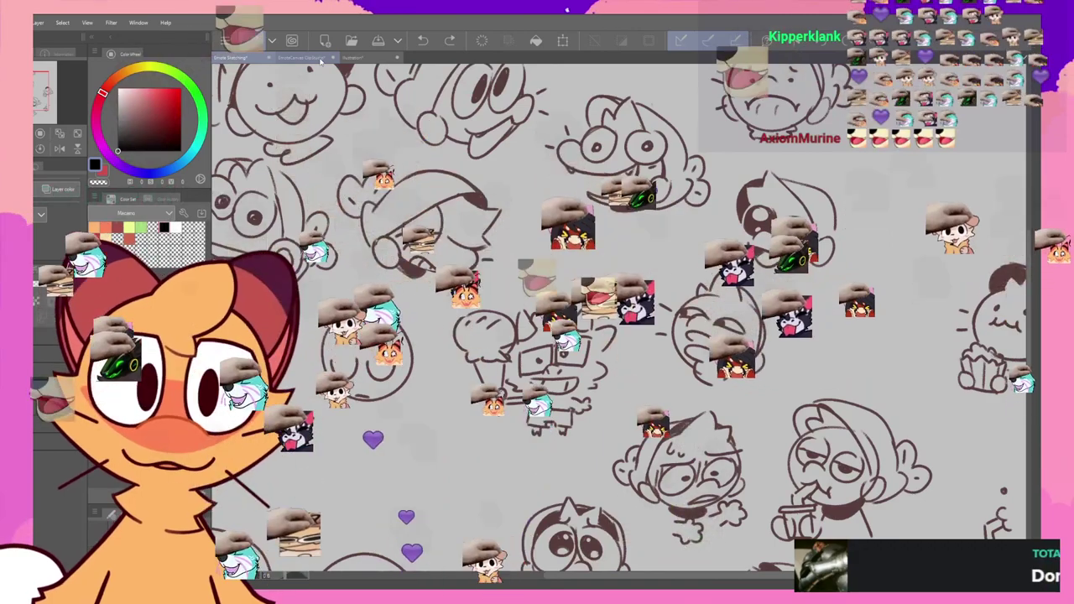
- Show the coloured worried emote and the wide-grinning emote in turn on the emote canvas, hiding each after viewing
click(320, 61)
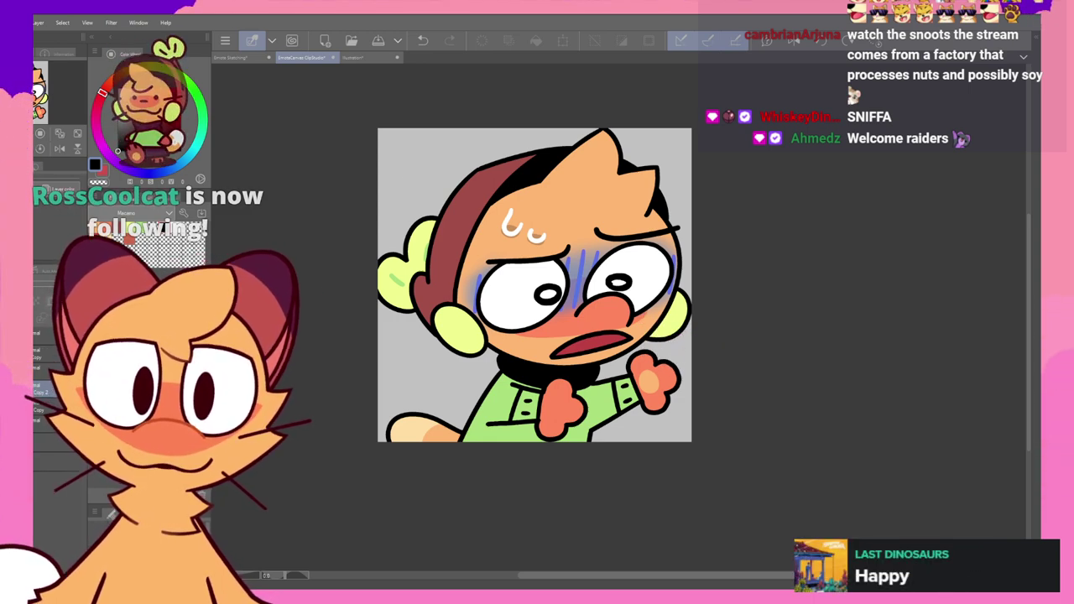
key(ctrl+z)
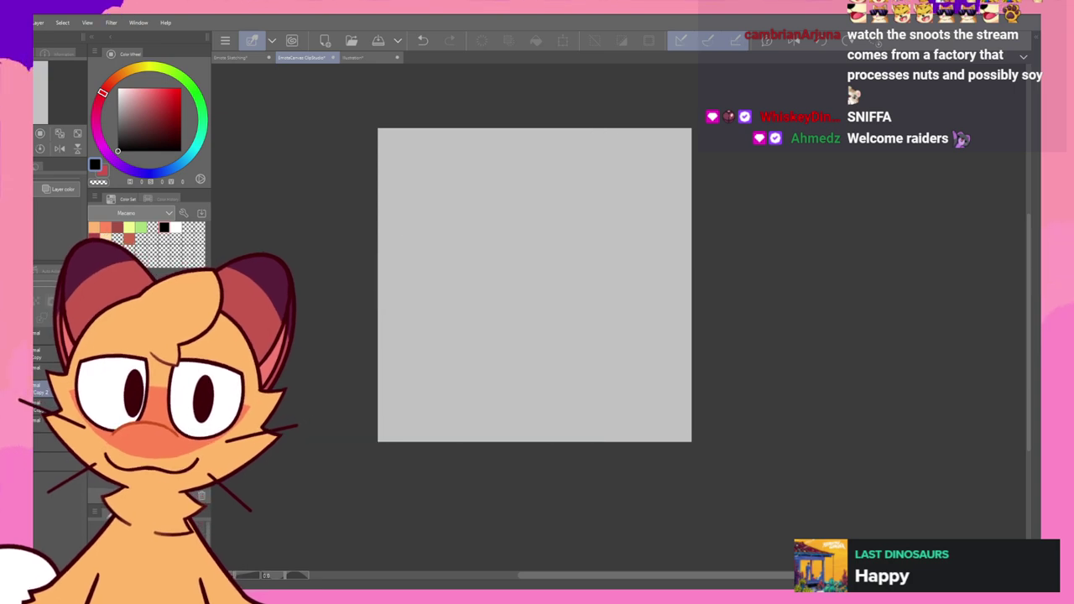
key(ctrl+y)
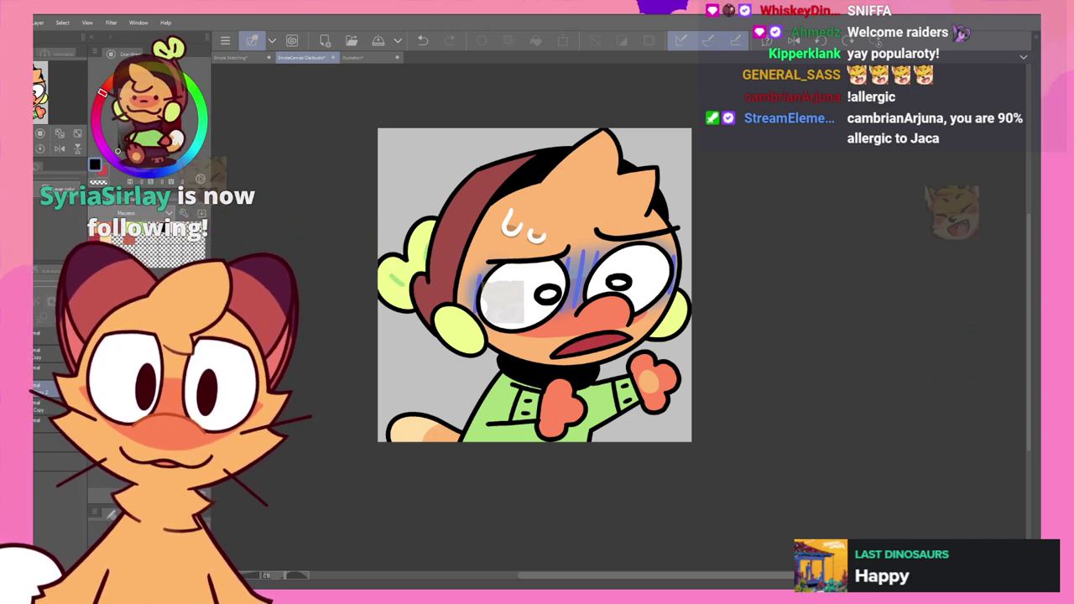
key(ctrl+z)
key(ctrl+z)
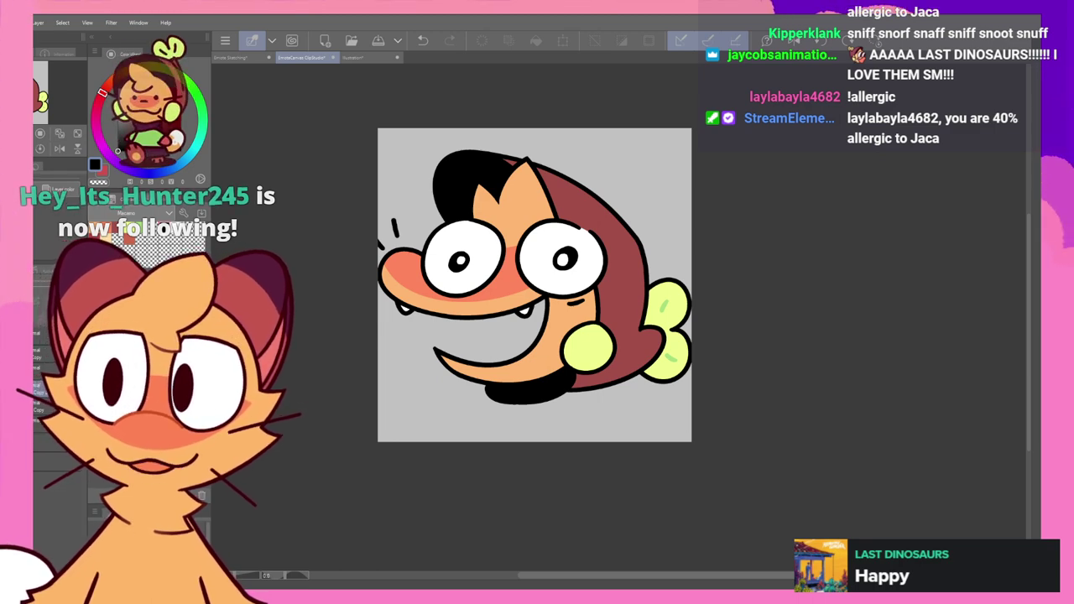
key(Delete)
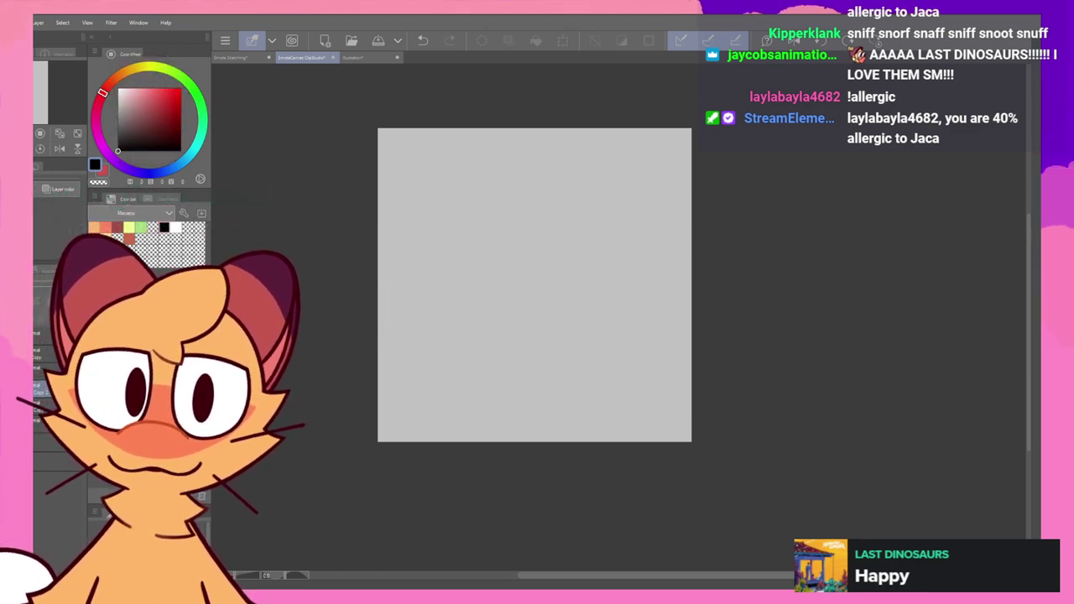
key(ctrl+z)
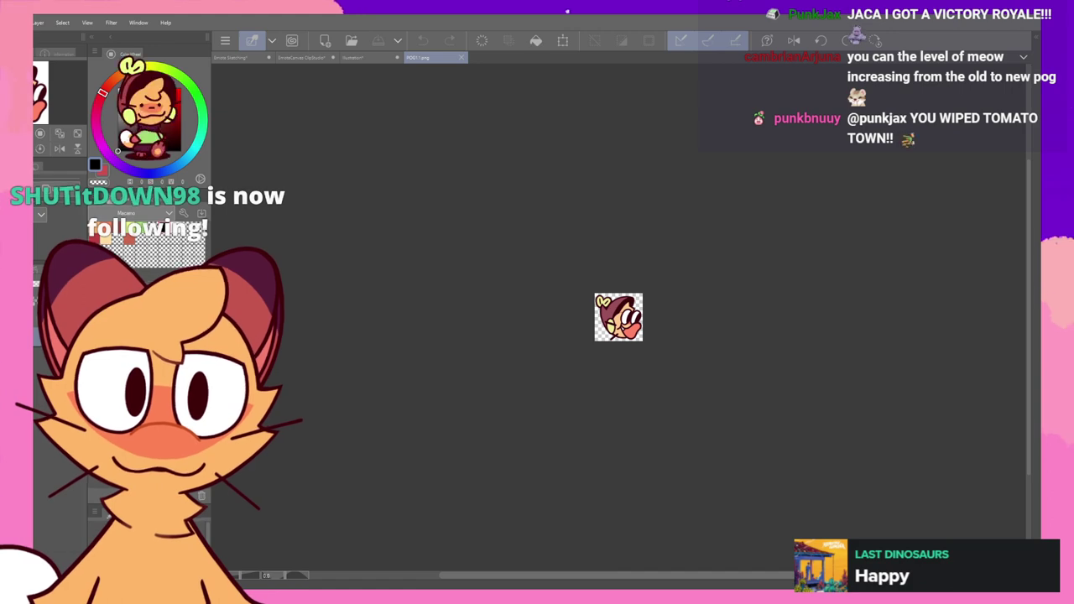
- Examine the old pog emote image both enlarged and at small size
scroll(632, 325, up, 4)
scroll(607, 313, up, 5)
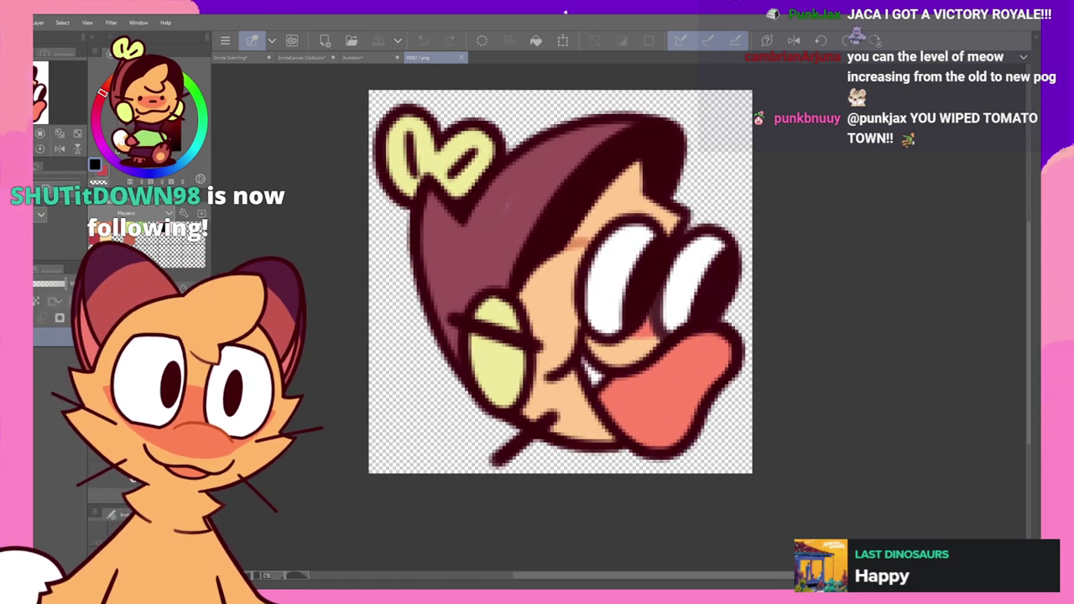
scroll(593, 269, down, 3)
scroll(591, 269, down, 2)
scroll(587, 252, up, 2)
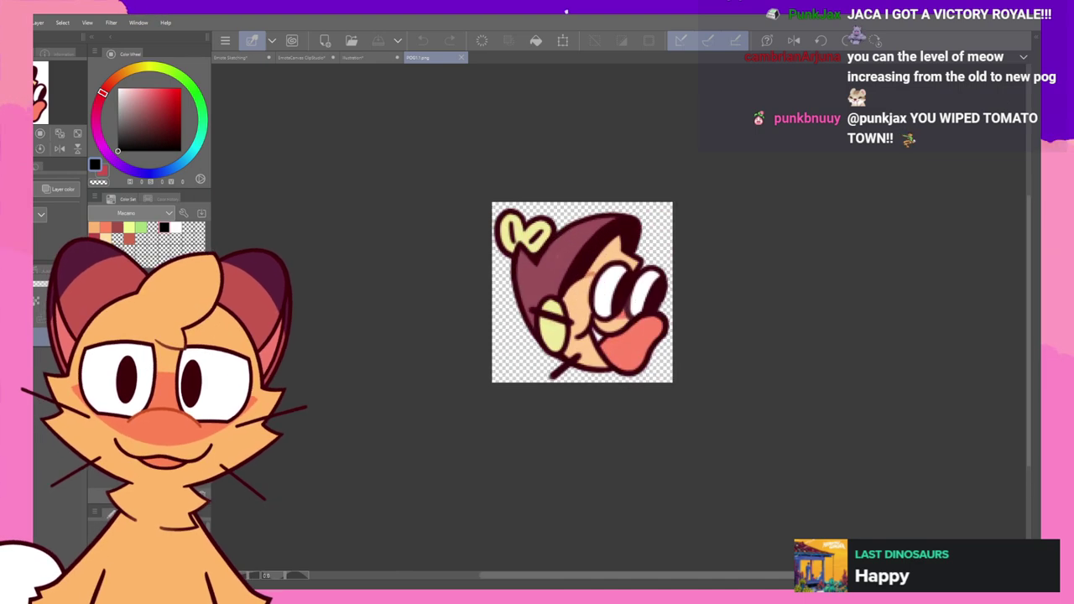
scroll(617, 290, down, 3)
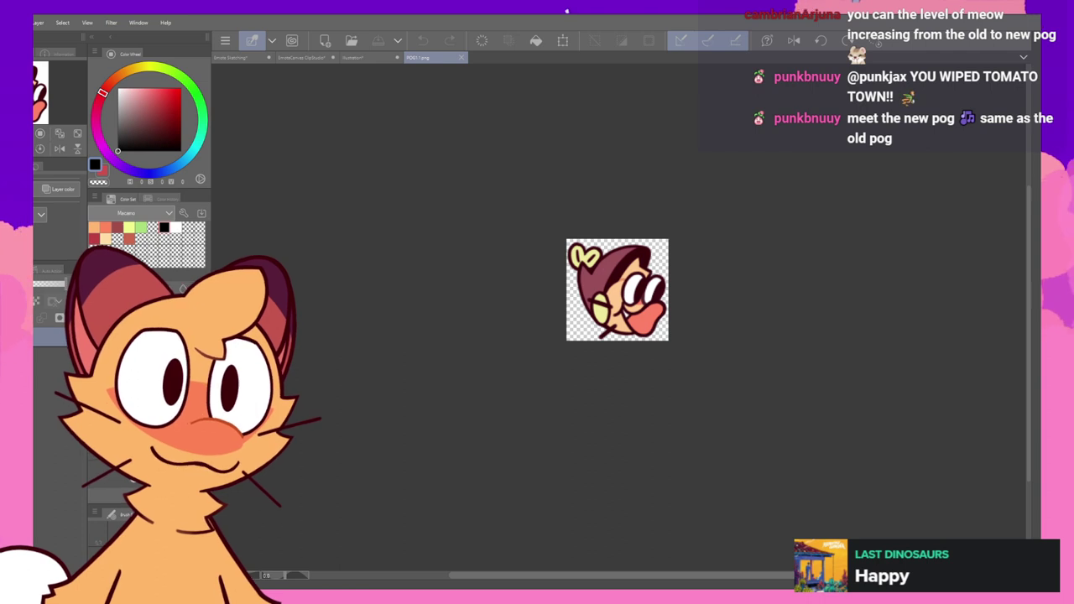
scroll(666, 307, up, 2)
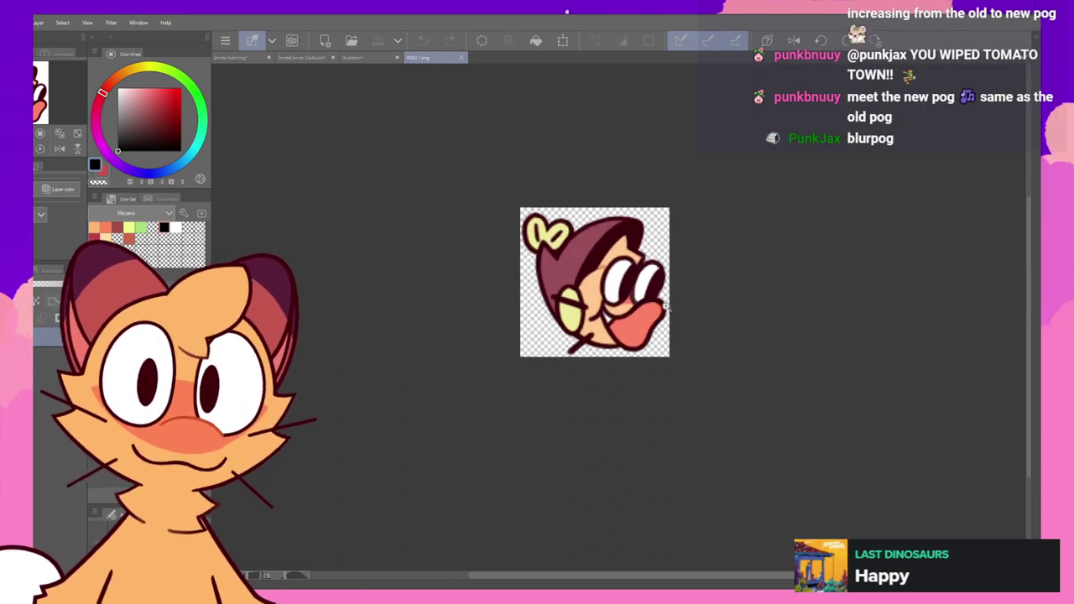
scroll(667, 306, up, 3)
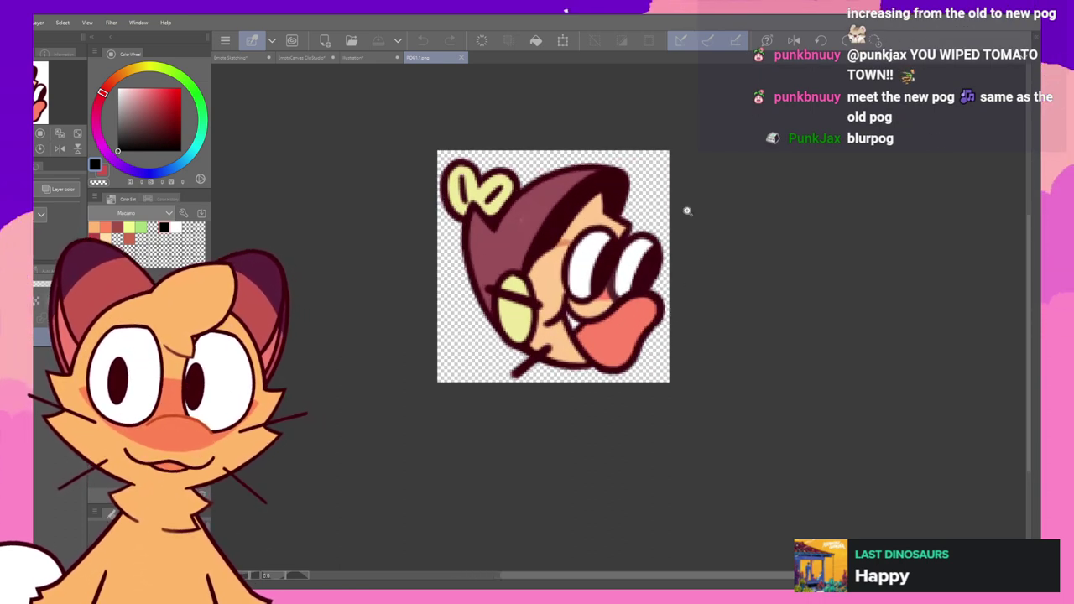
- Compare the new coloured pog emote on the emote canvas with the old pog image
click(375, 61)
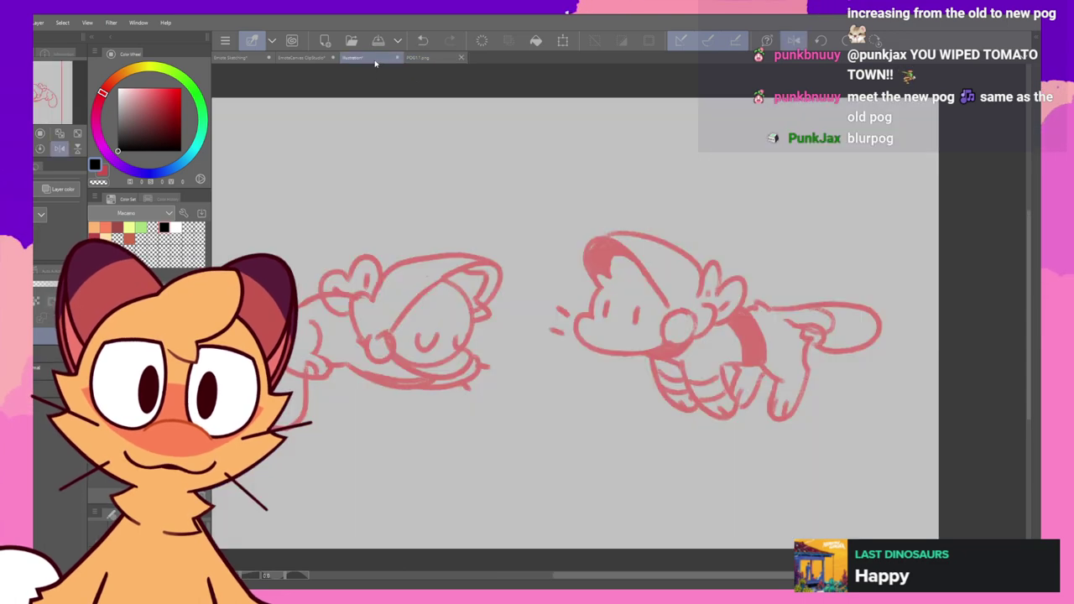
click(307, 59)
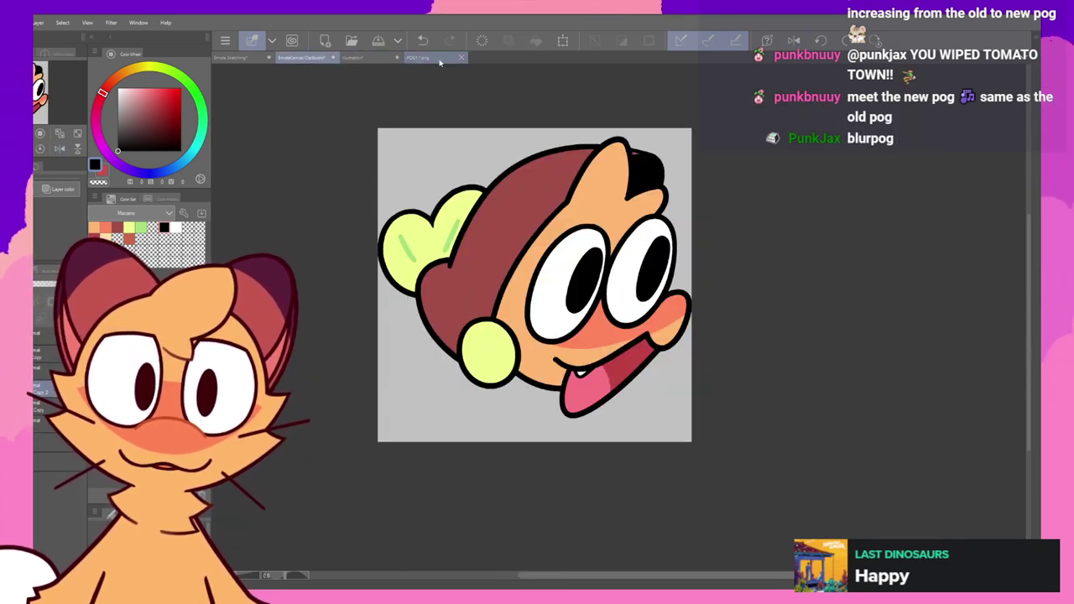
click(440, 60)
click(307, 59)
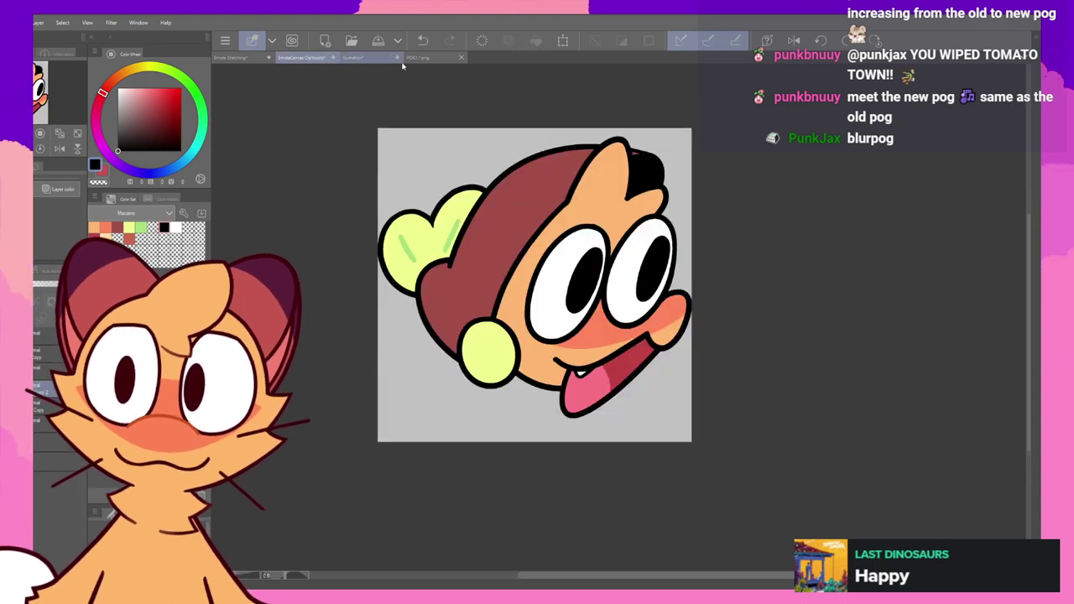
click(425, 61)
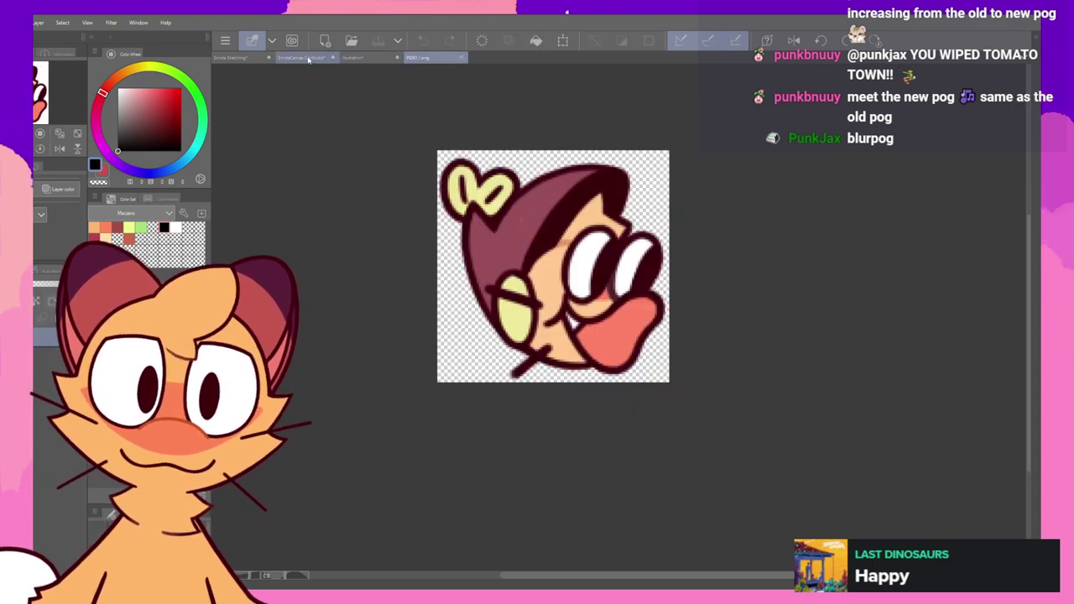
- Inspect the old pog image's hood, eyes and mouth up close and check them against the new version again
click(553, 208)
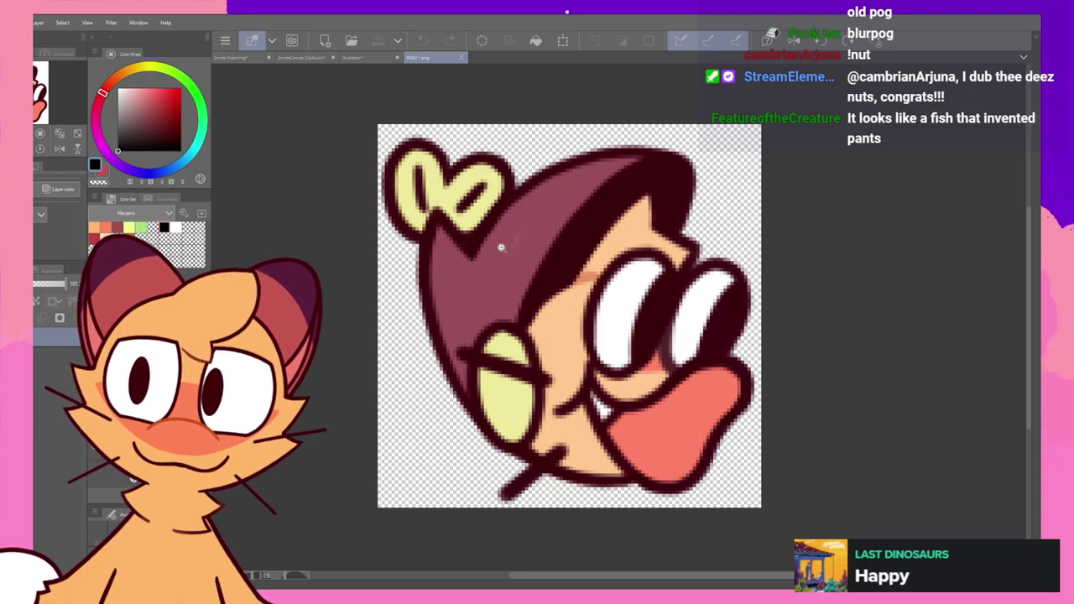
scroll(522, 226, up, 5)
scroll(514, 265, down, 8)
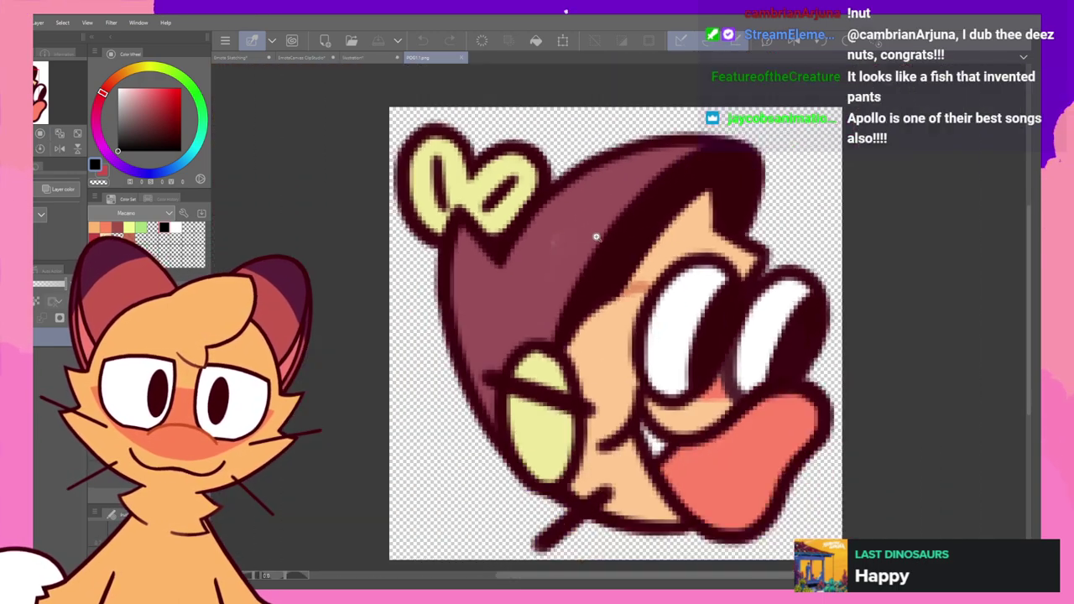
scroll(849, 314, up, 1)
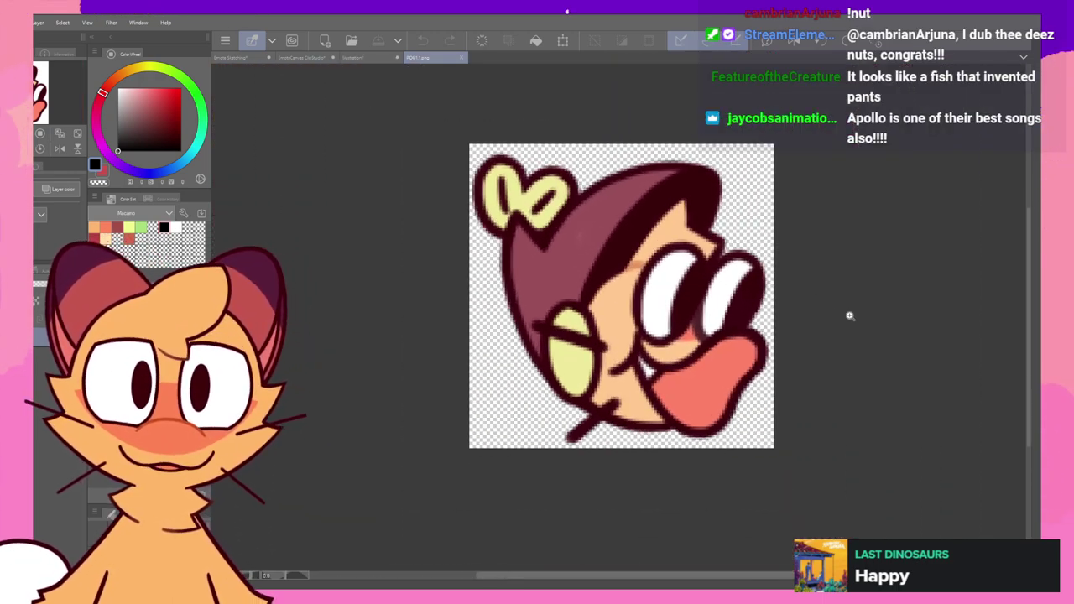
scroll(993, 302, up, 1)
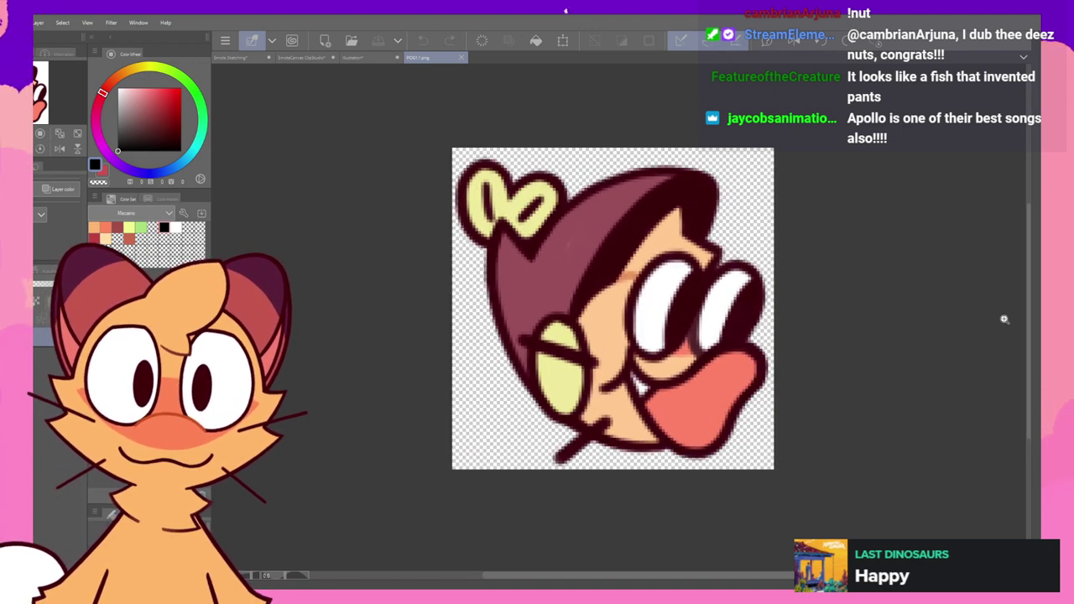
click(312, 60)
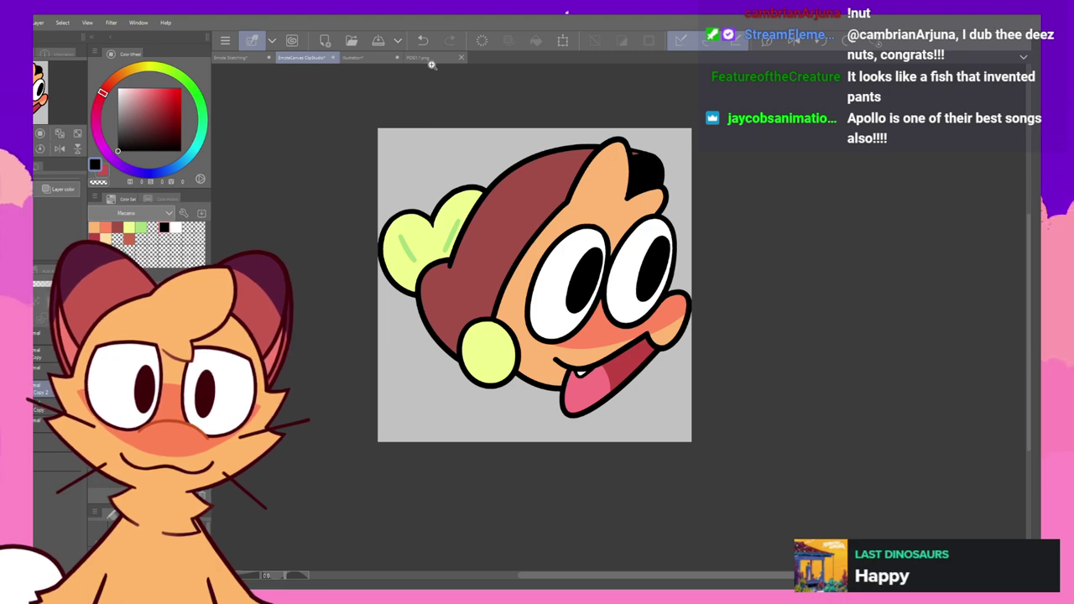
click(430, 60)
click(427, 61)
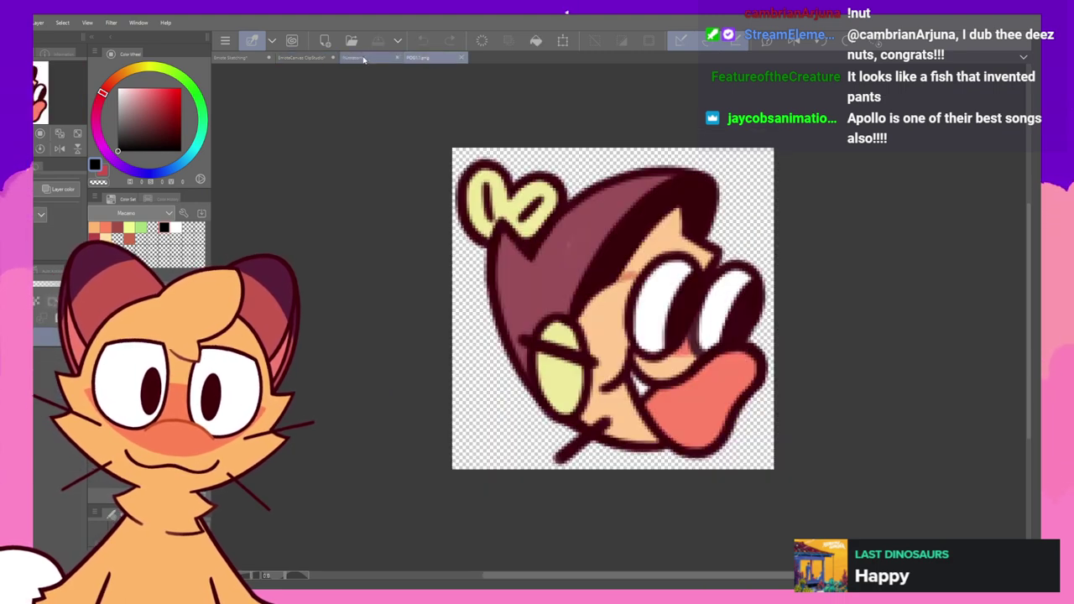
- Flip repeatedly between the new coloured pog emote canvas and the old pog image to compare the two designs
click(314, 58)
click(369, 57)
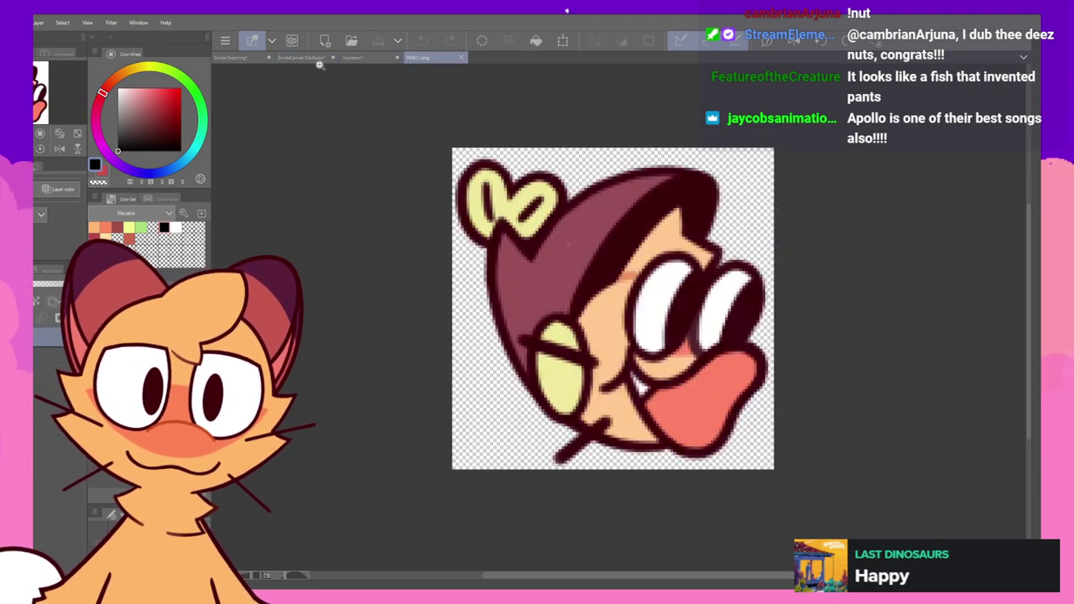
click(409, 57)
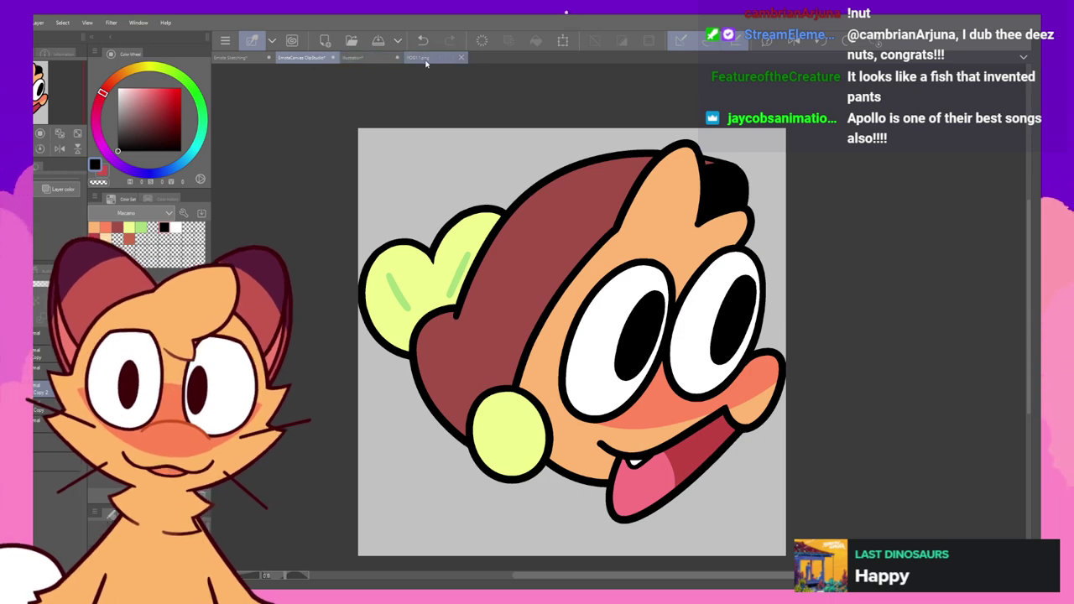
click(369, 57)
click(432, 58)
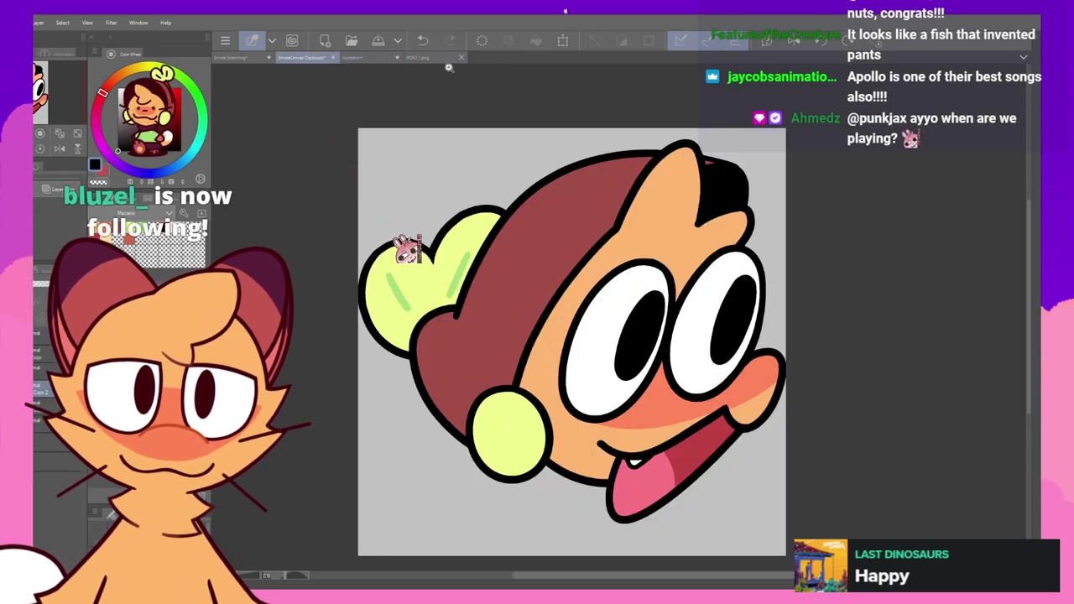
click(443, 58)
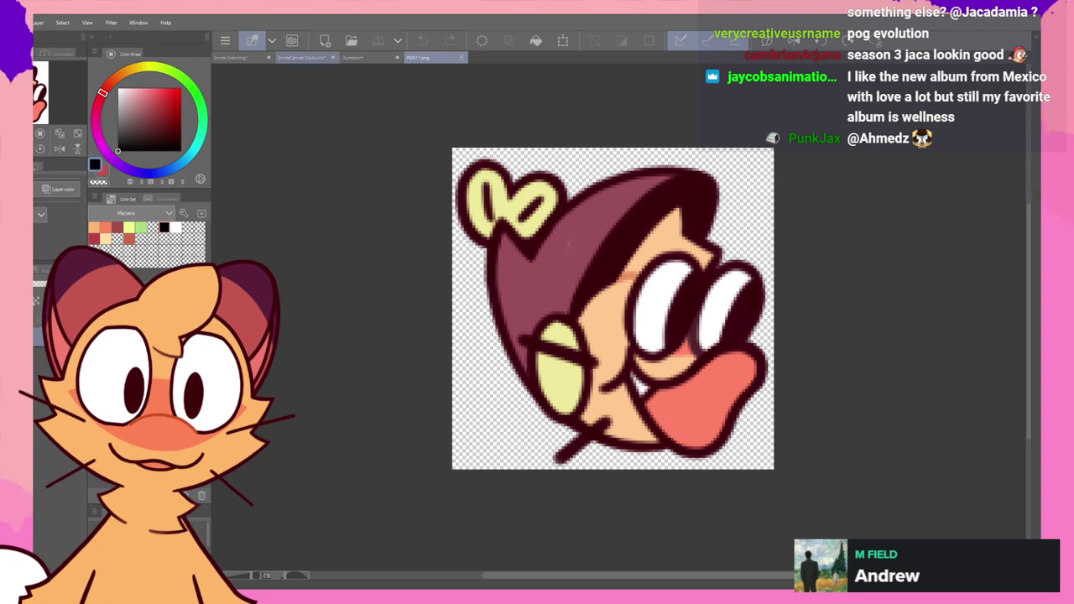
click(302, 57)
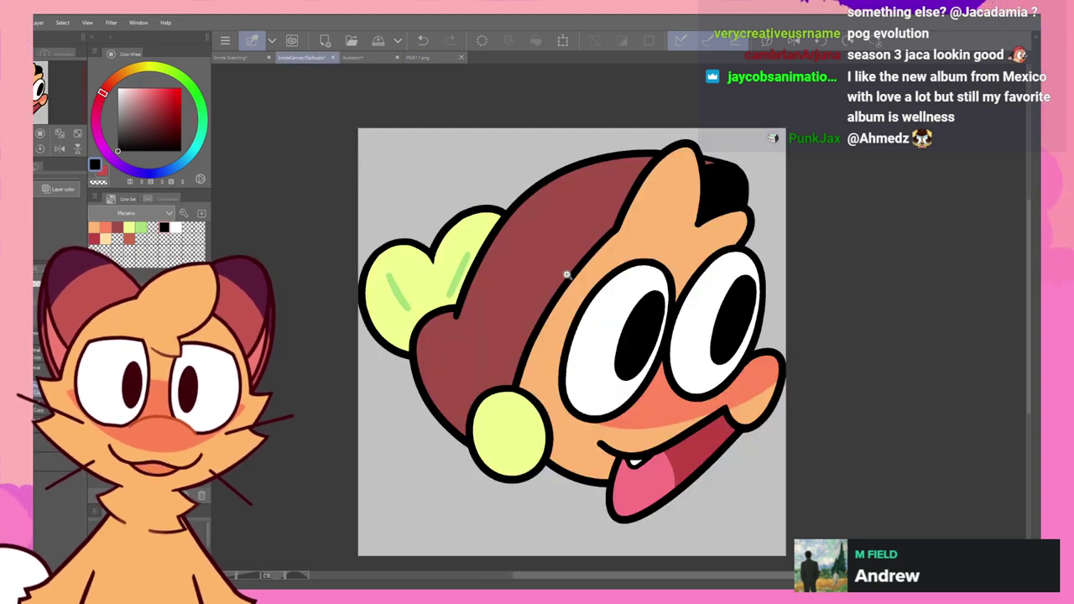
mouse_move(743, 404)
mouse_down()
mouse_move(681, 404)
mouse_move(745, 400)
mouse_up()
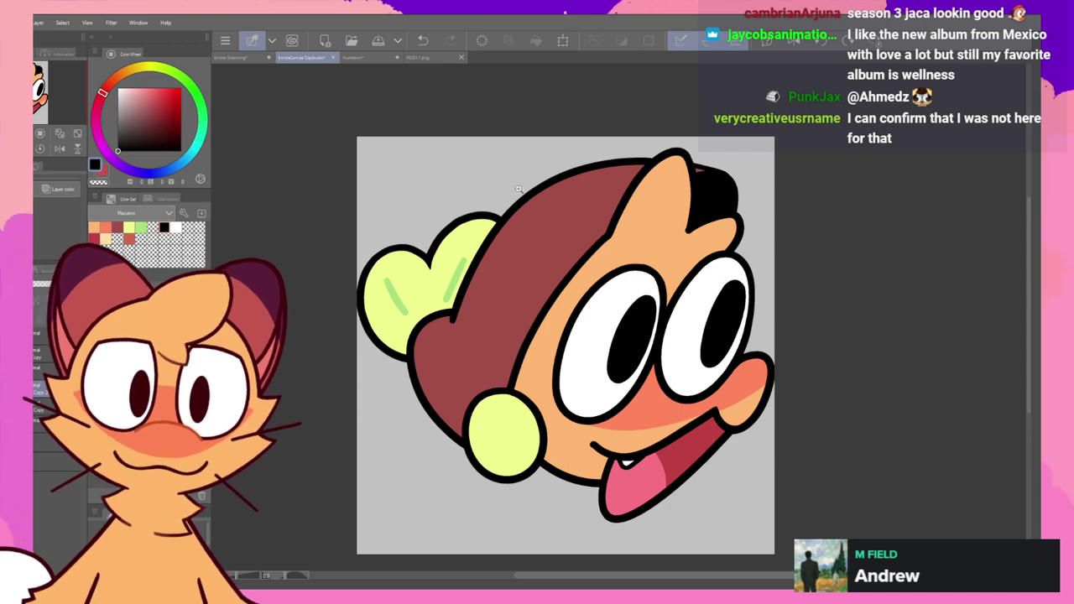
click(421, 58)
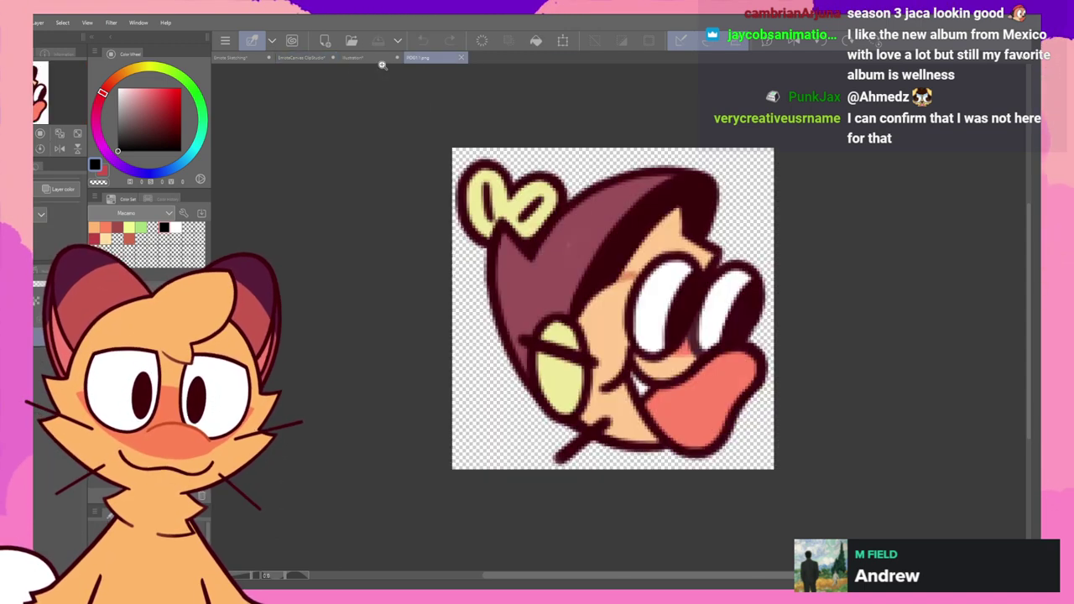
click(315, 61)
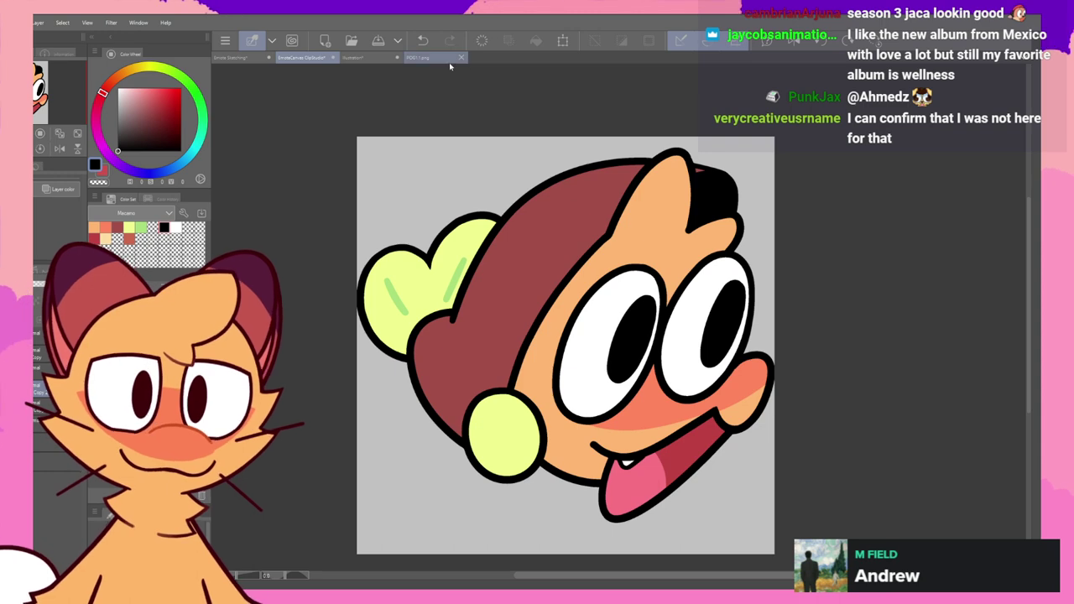
click(445, 60)
click(297, 59)
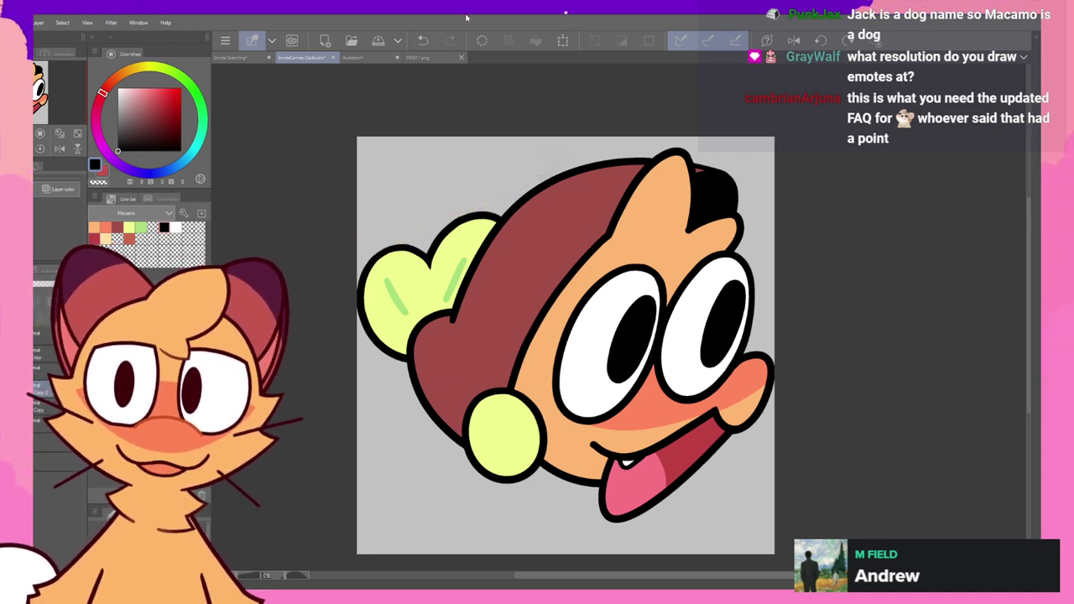
click(416, 58)
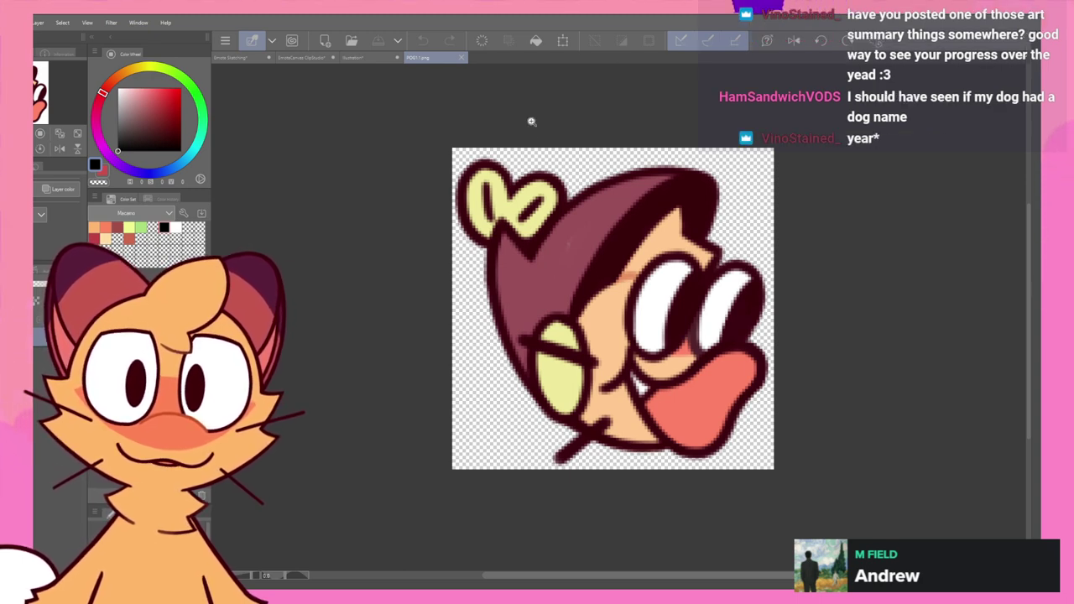
click(315, 58)
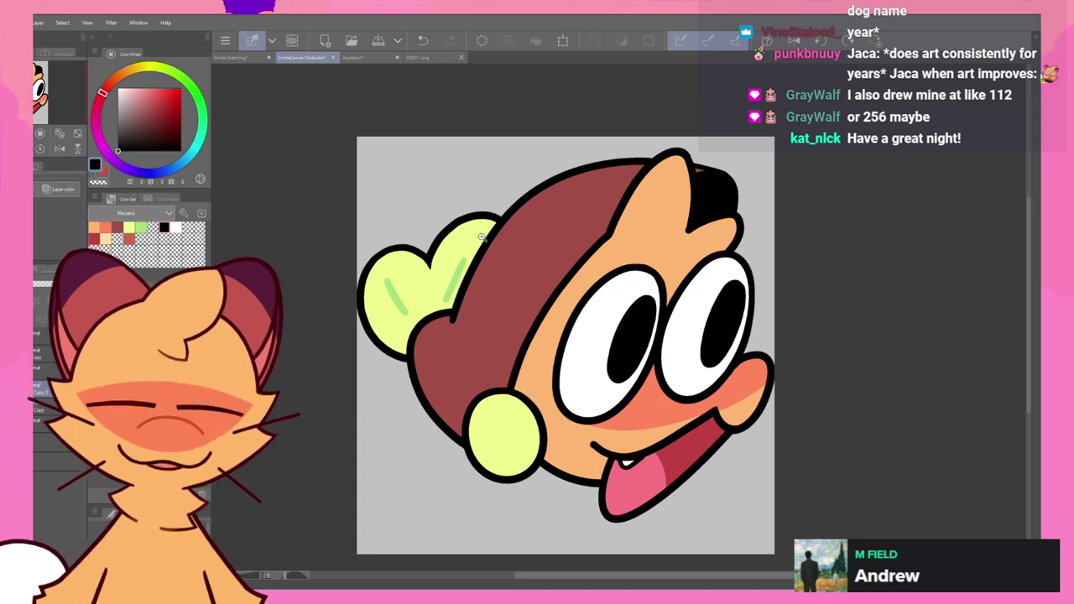
click(419, 57)
click(303, 57)
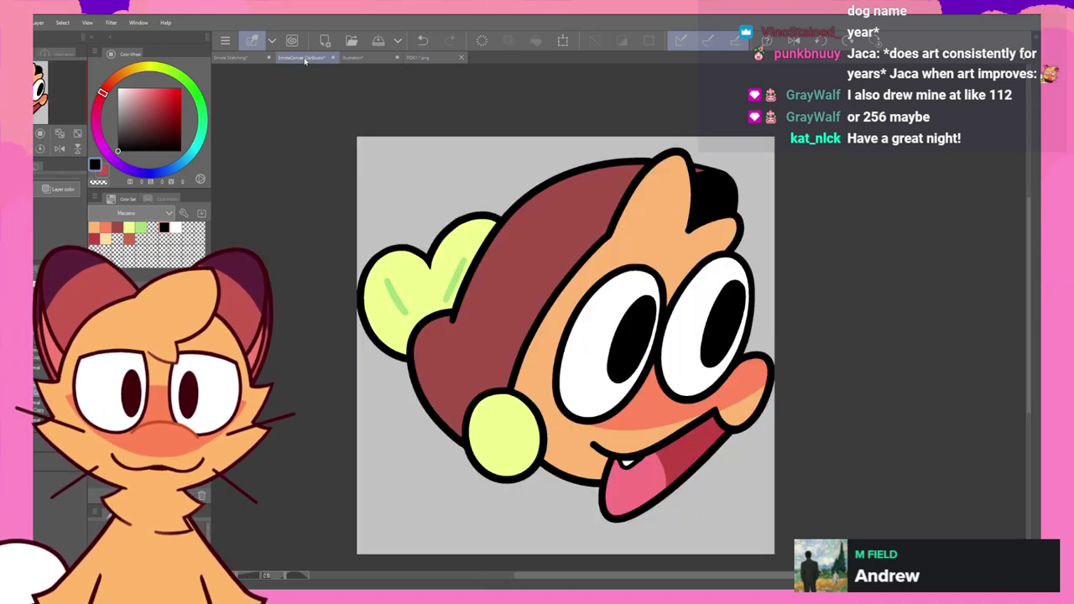
- Bring up the emote sketch sheet and look over the whole set of sketched faces
click(232, 57)
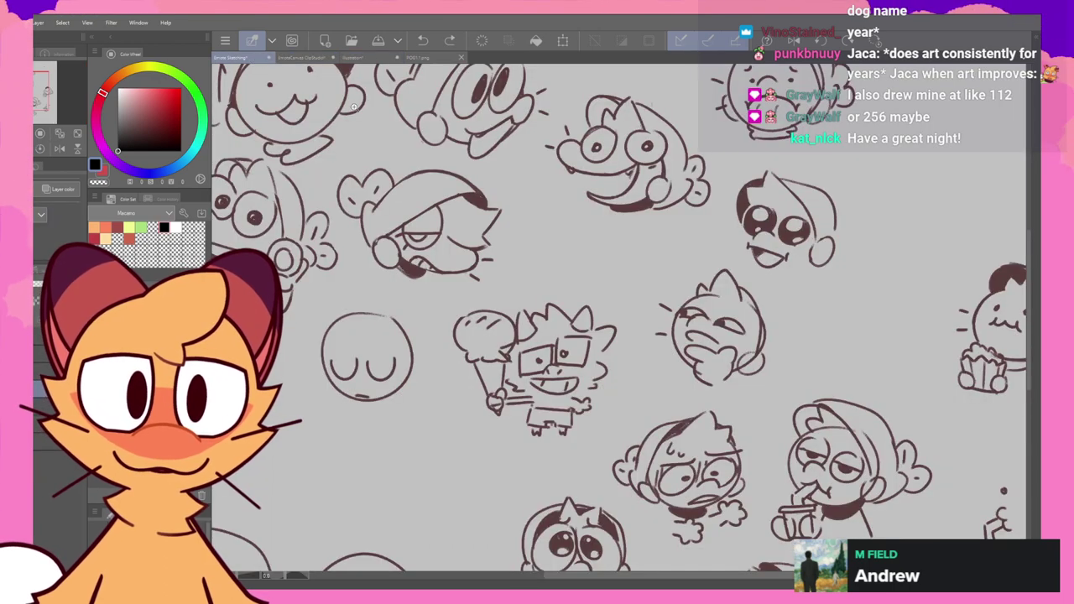
scroll(419, 239, down, 4)
scroll(692, 388, up, 1)
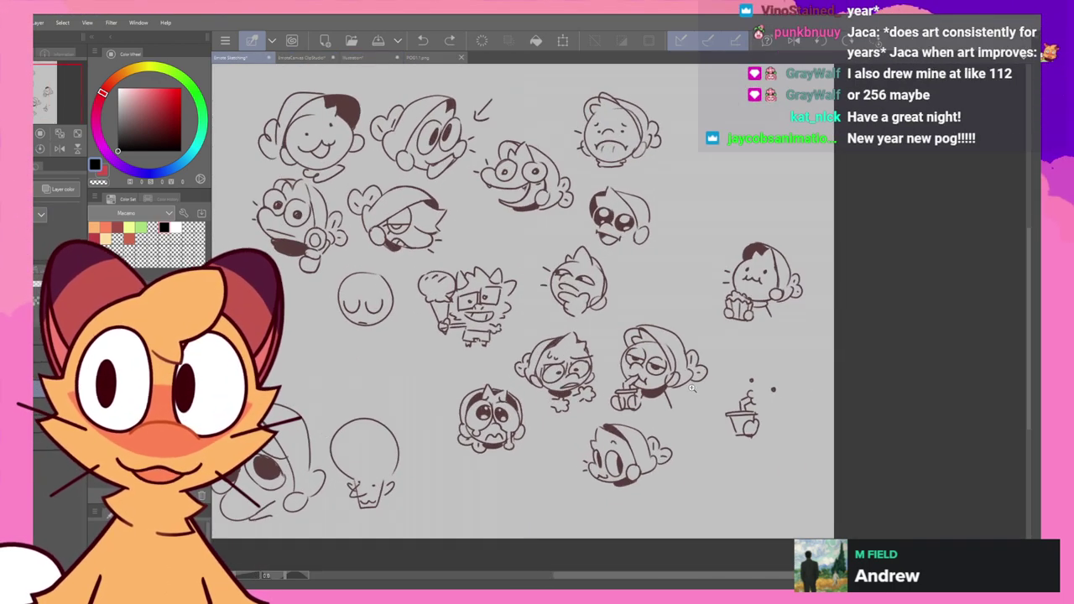
scroll(692, 387, up, 2)
scroll(684, 390, down, 5)
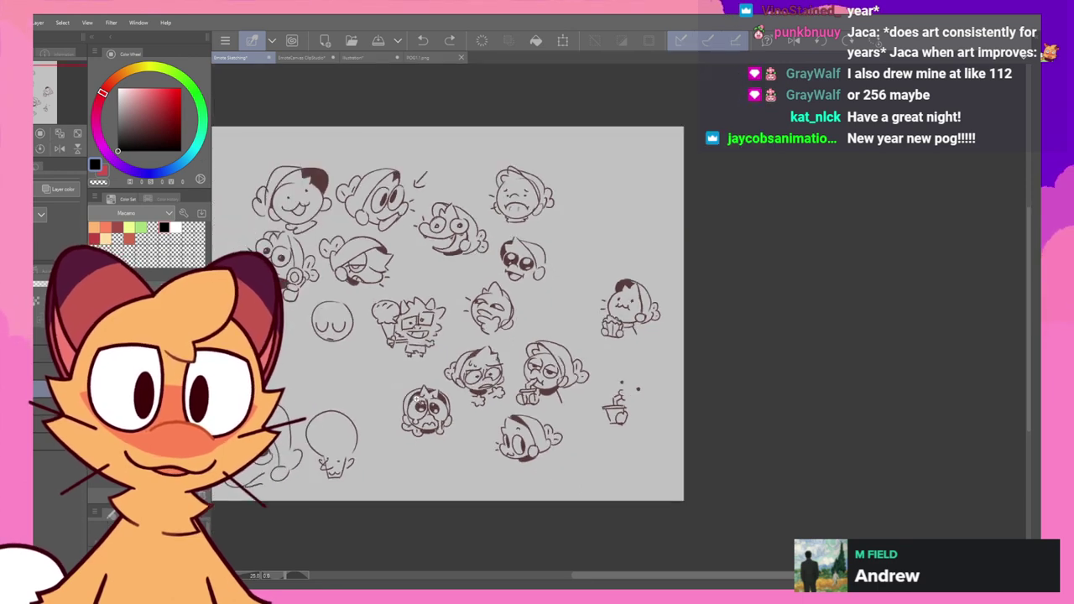
scroll(426, 406, up, 4)
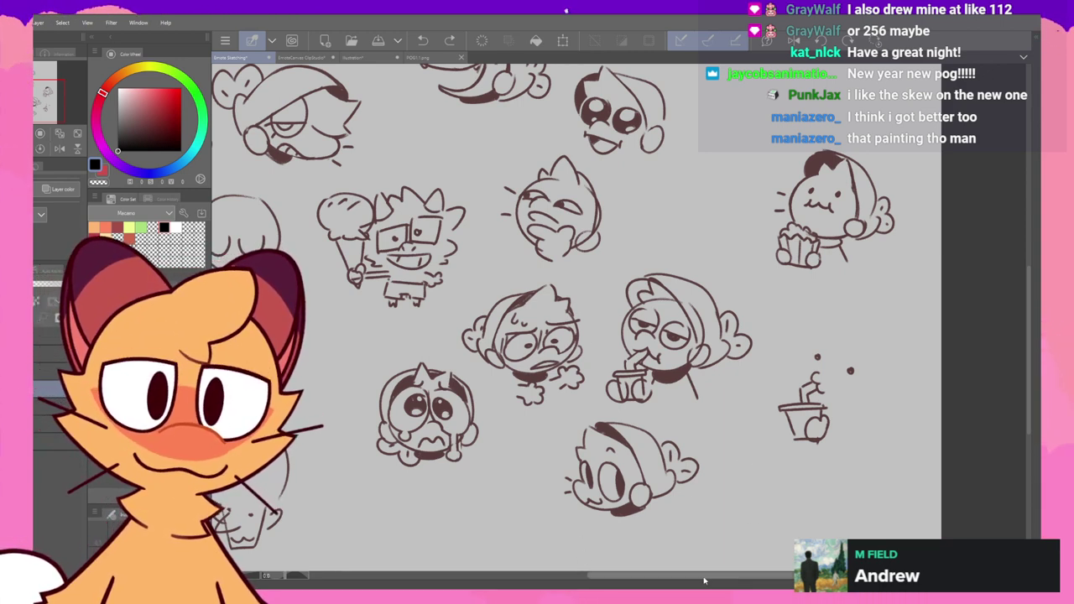
- Examine the thinking, popcorn, crying, worried and drink-sipping sketches on the right half of the emote sheet
drag(720, 578, 678, 568)
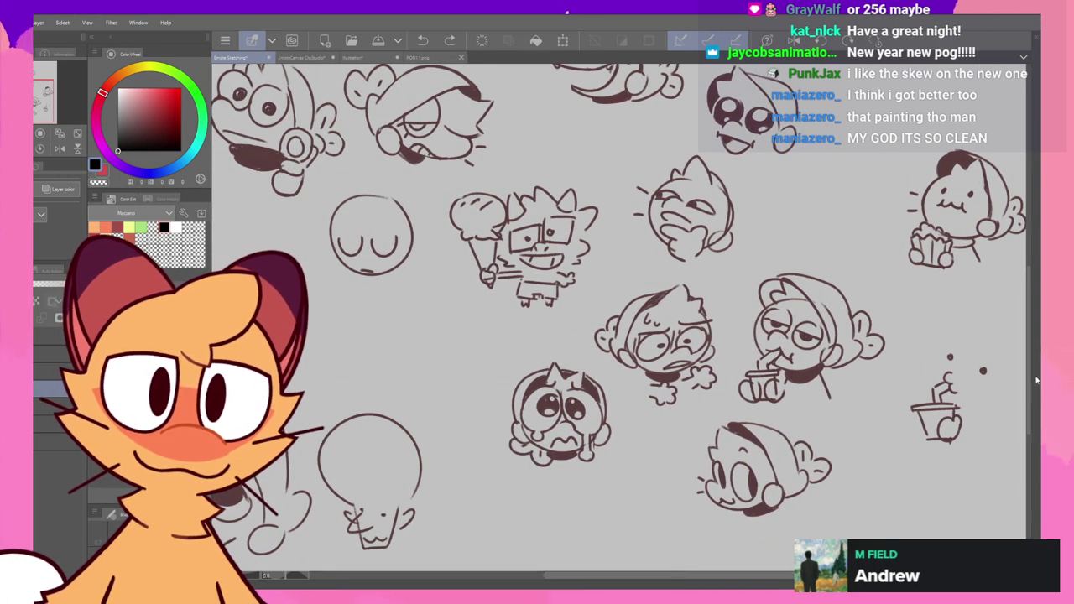
drag(646, 577, 665, 576)
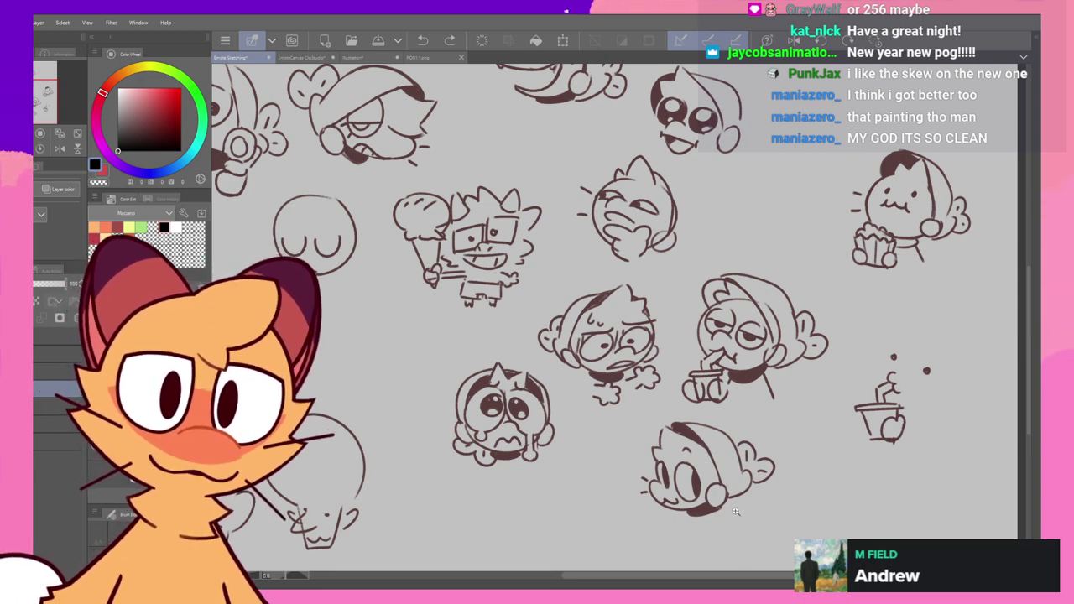
drag(715, 572, 748, 572)
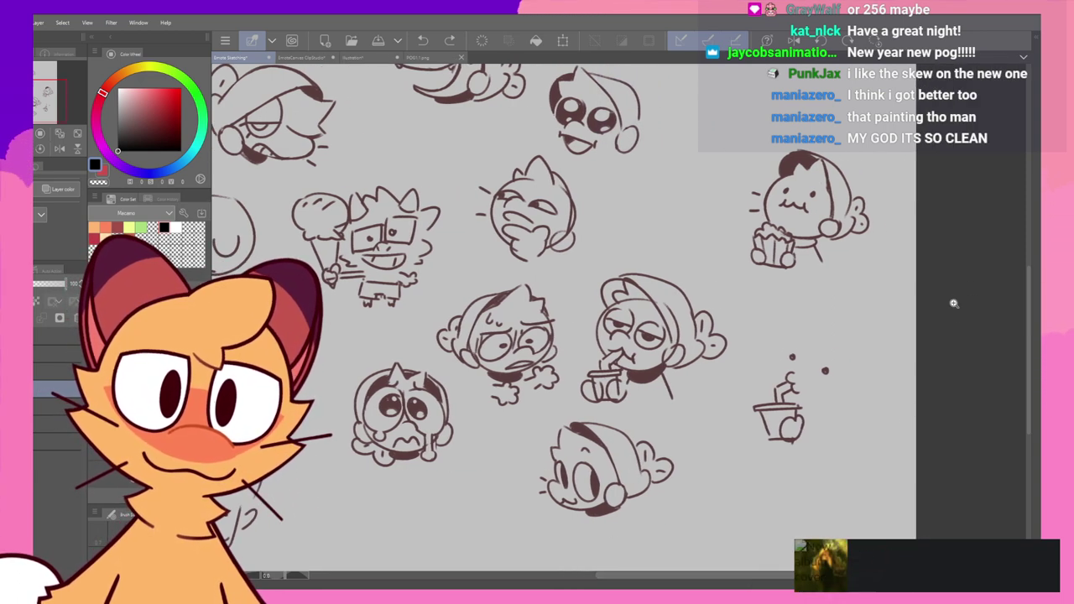
scroll(801, 252, up, 2)
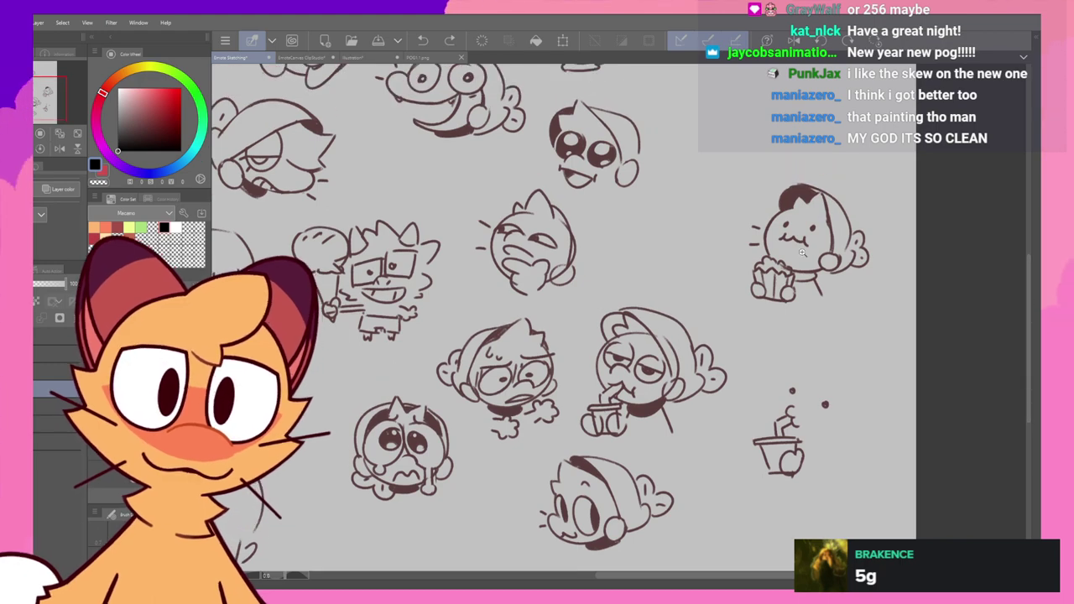
drag(445, 348, 428, 334)
scroll(281, 260, up, 2)
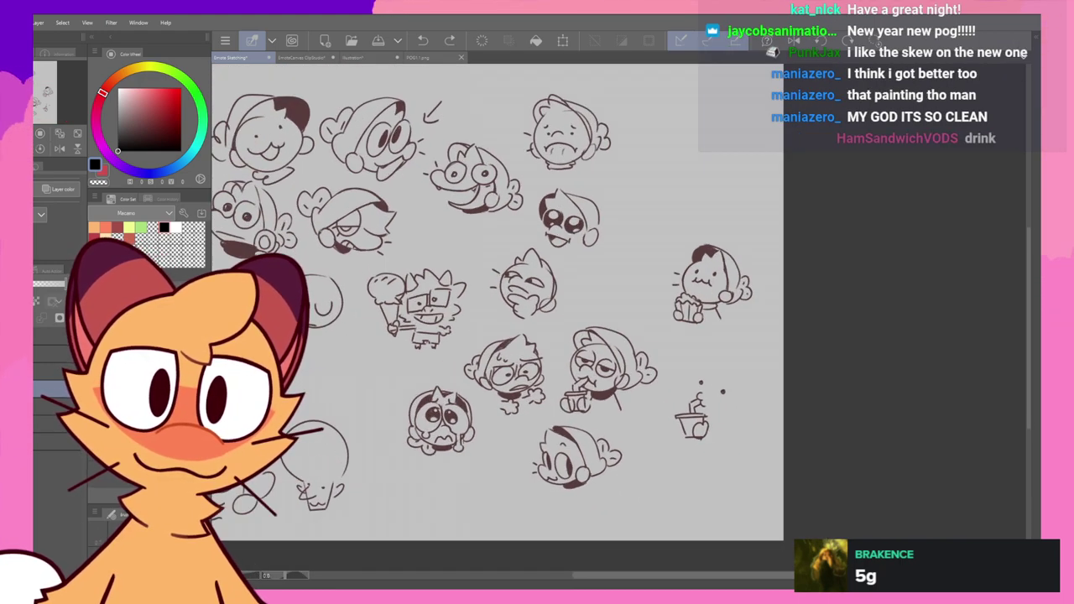
scroll(281, 260, down, 3)
scroll(281, 260, up, 1)
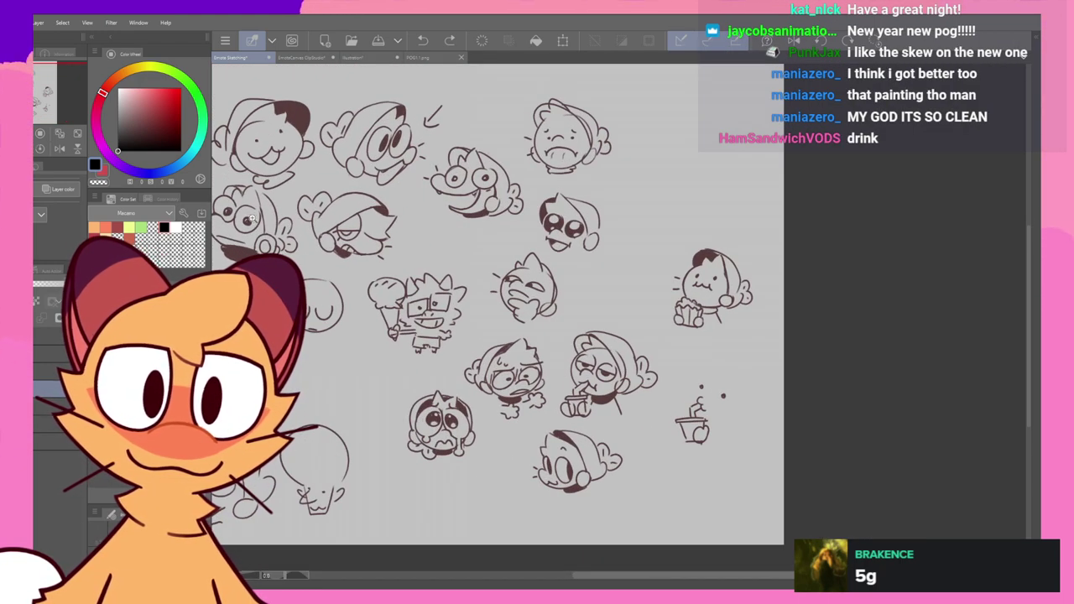
- Look over the sheet's left-hand sketches, and inspect the crying, worried, sipping and sideways-looking faces and the loose cup sketch up close
drag(252, 219, 302, 218)
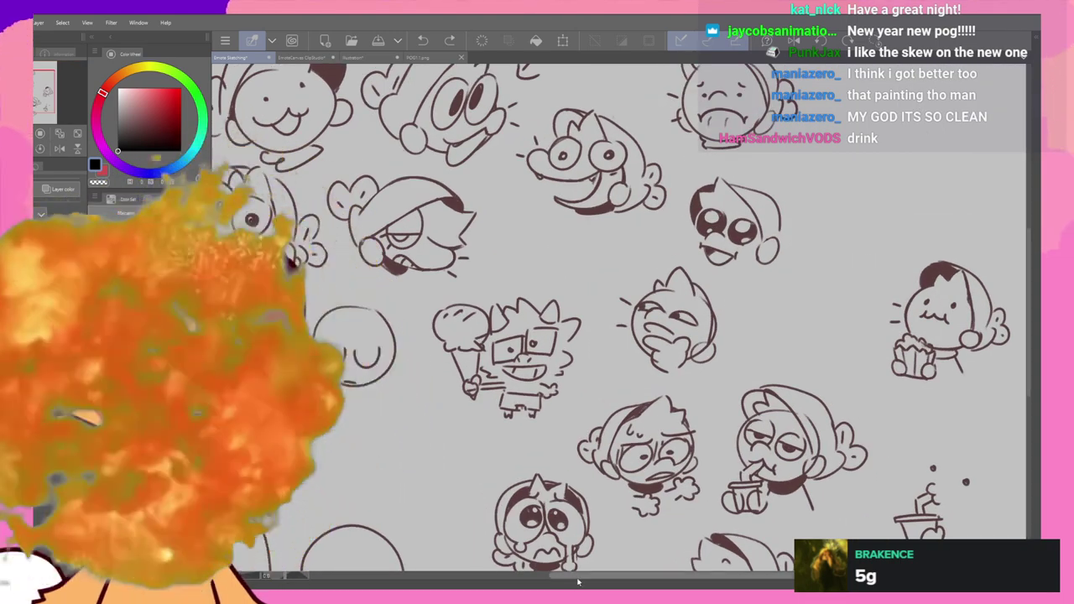
drag(578, 579, 524, 579)
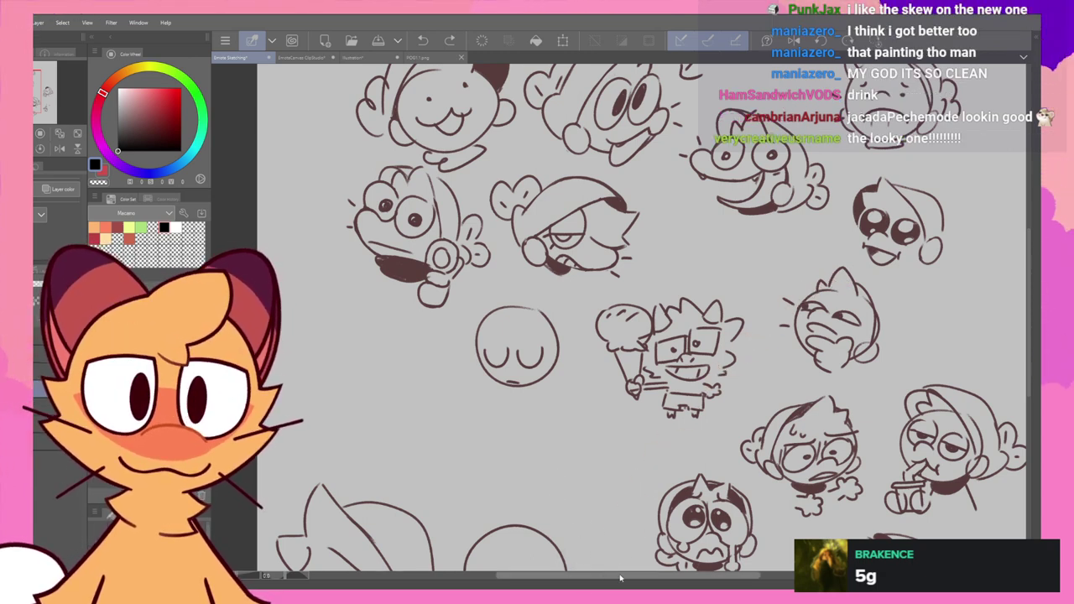
drag(620, 577, 671, 587)
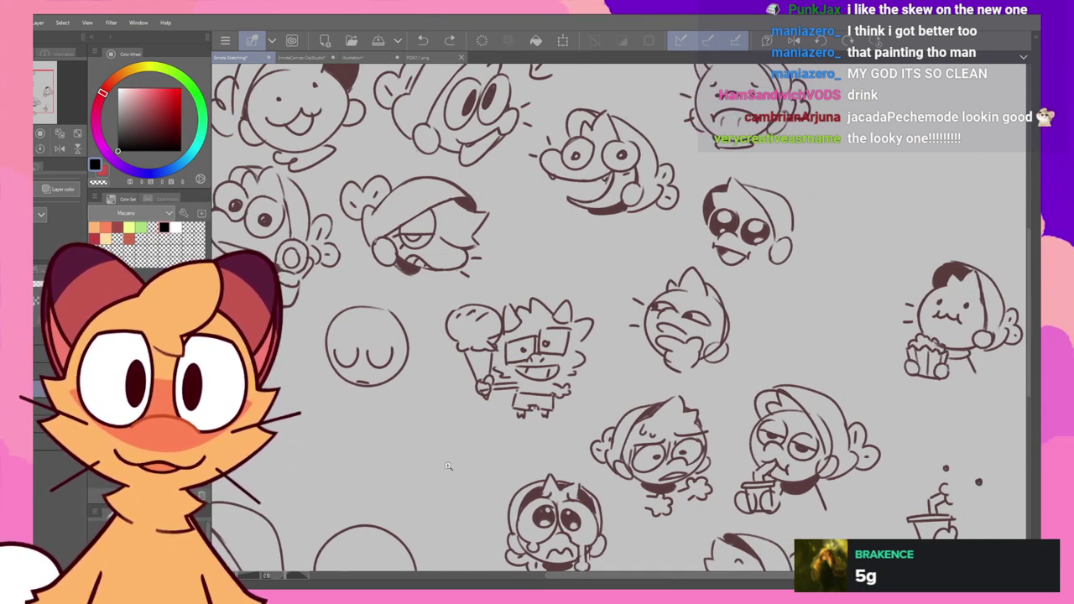
drag(769, 512, 817, 512)
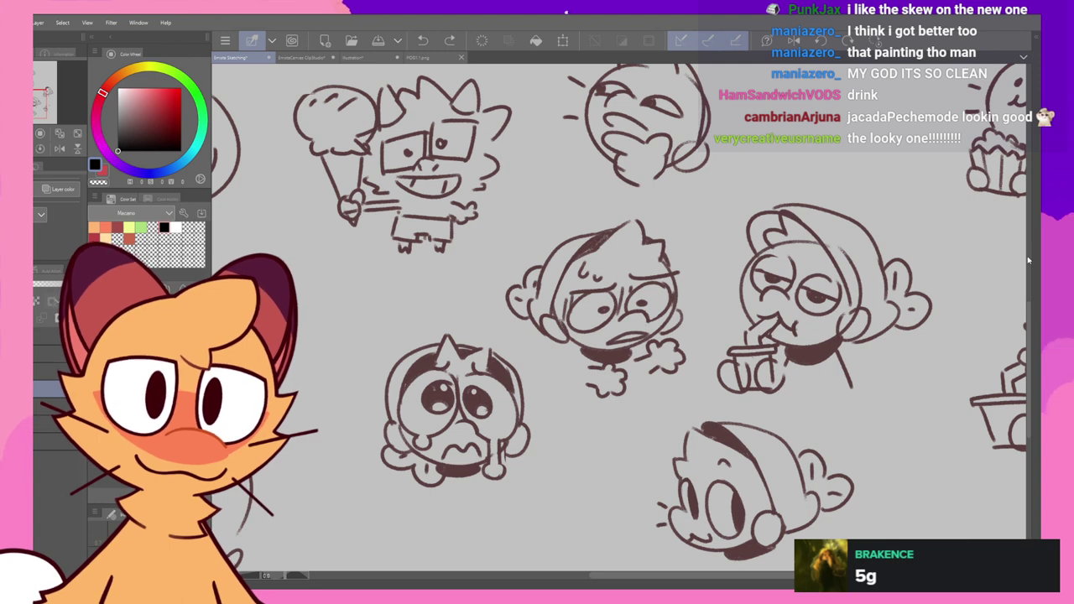
scroll(1028, 315, down, 2)
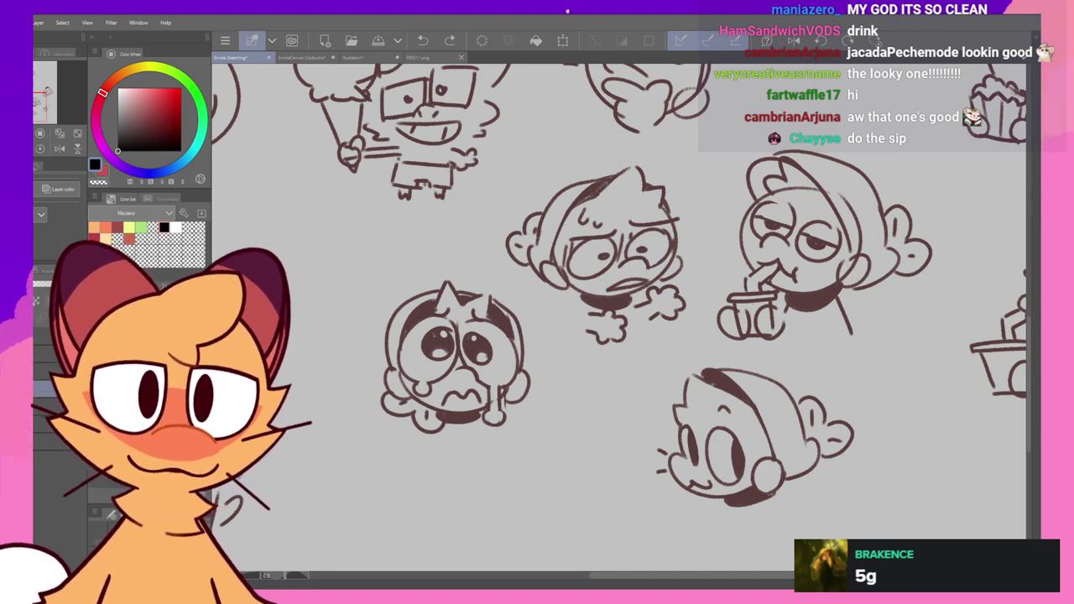
drag(694, 582, 743, 583)
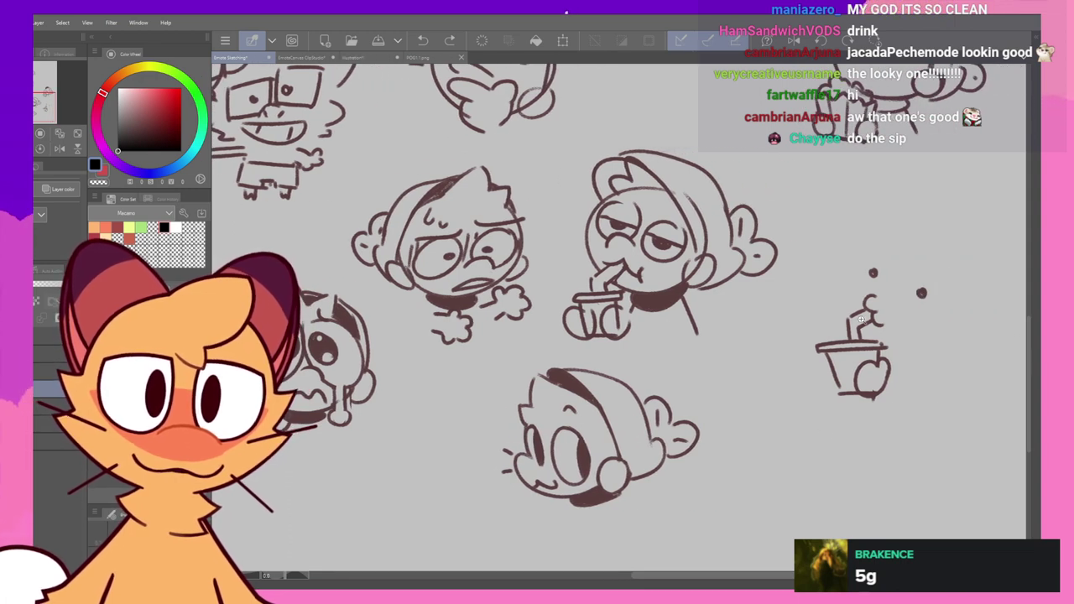
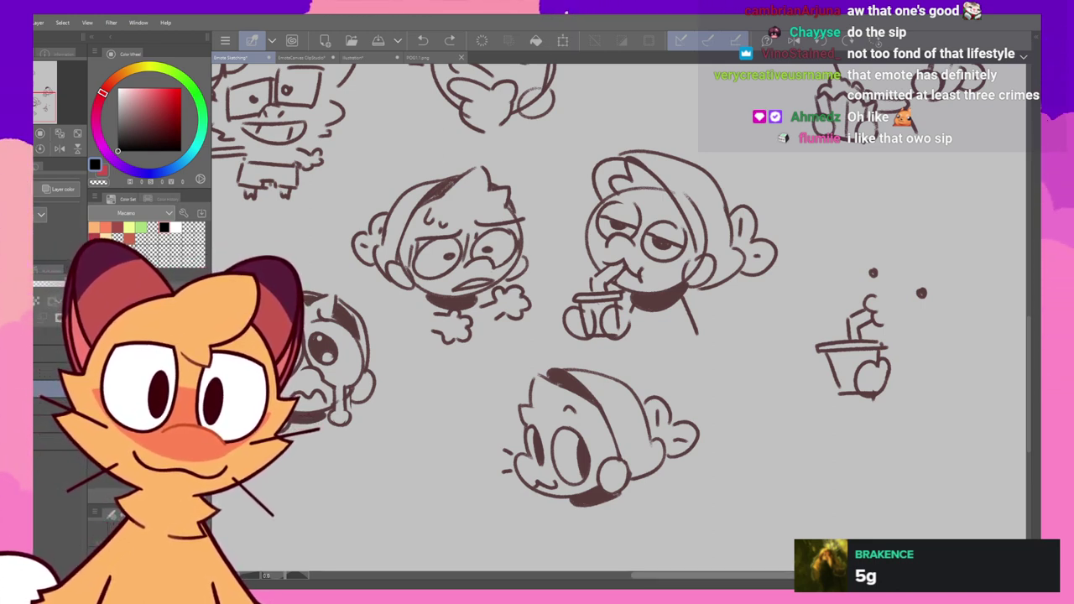
- Sample the dark brown line colour from the sideways-looking sketch and draw a head-sized circle just right of the loose cup sketch
drag(731, 576, 767, 576)
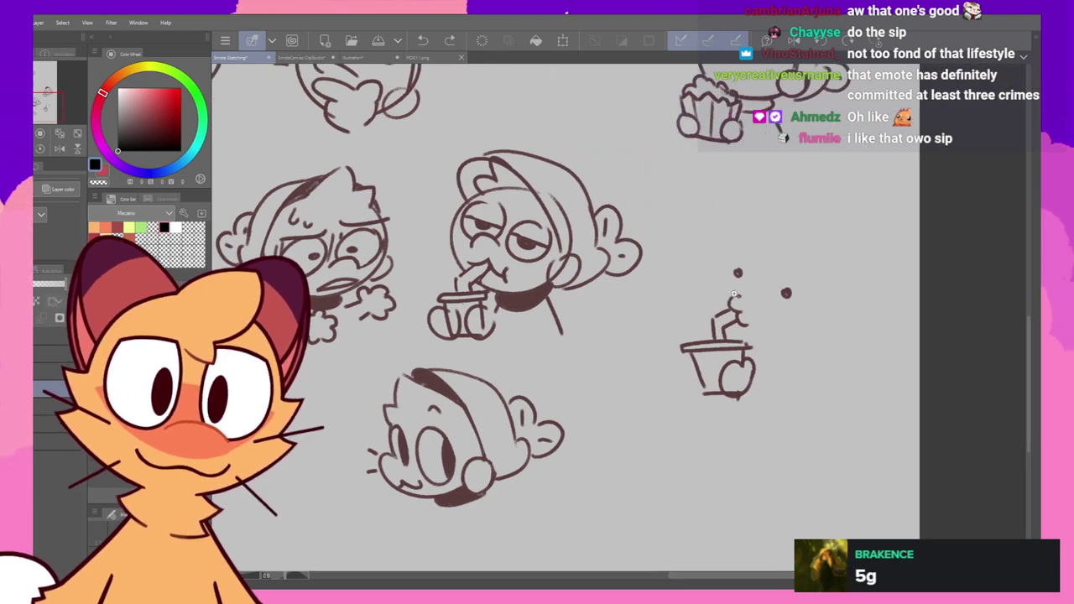
drag(696, 302, 668, 256)
scroll(668, 256, up, 5)
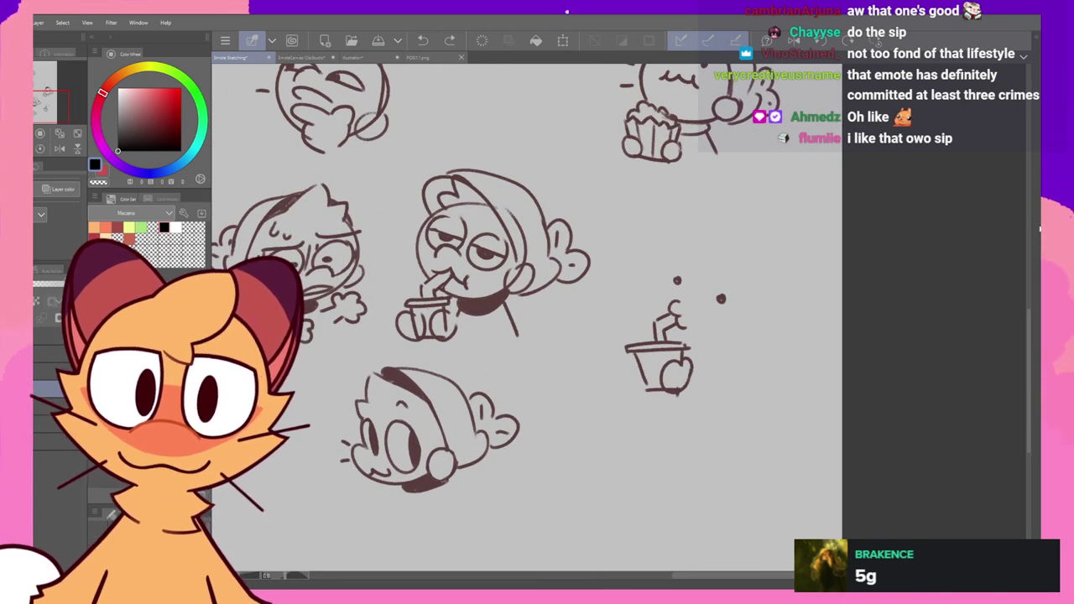
click(37, 394)
click(37, 395)
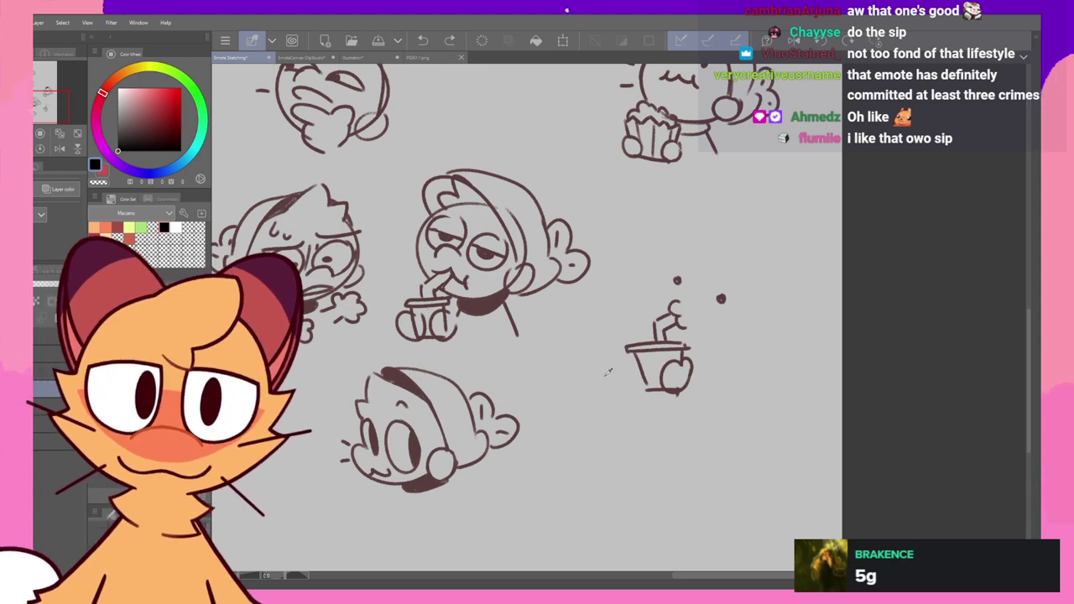
alt+click(409, 384)
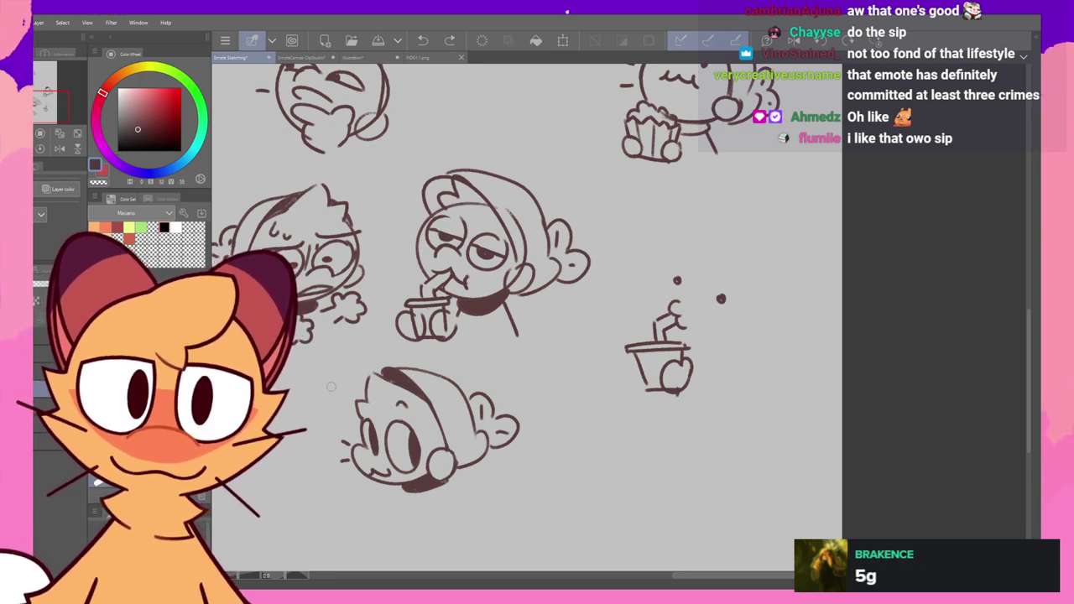
mouse_move(738, 354)
mouse_down()
mouse_move(748, 422)
mouse_move(746, 357)
mouse_up()
key(ctrl+z)
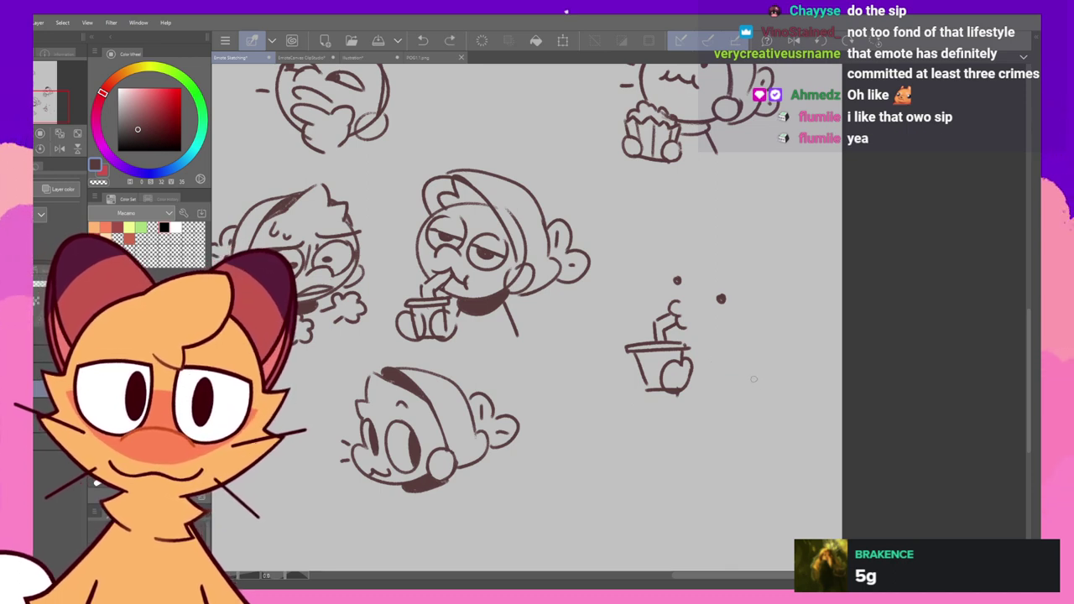
drag(745, 331, 749, 334)
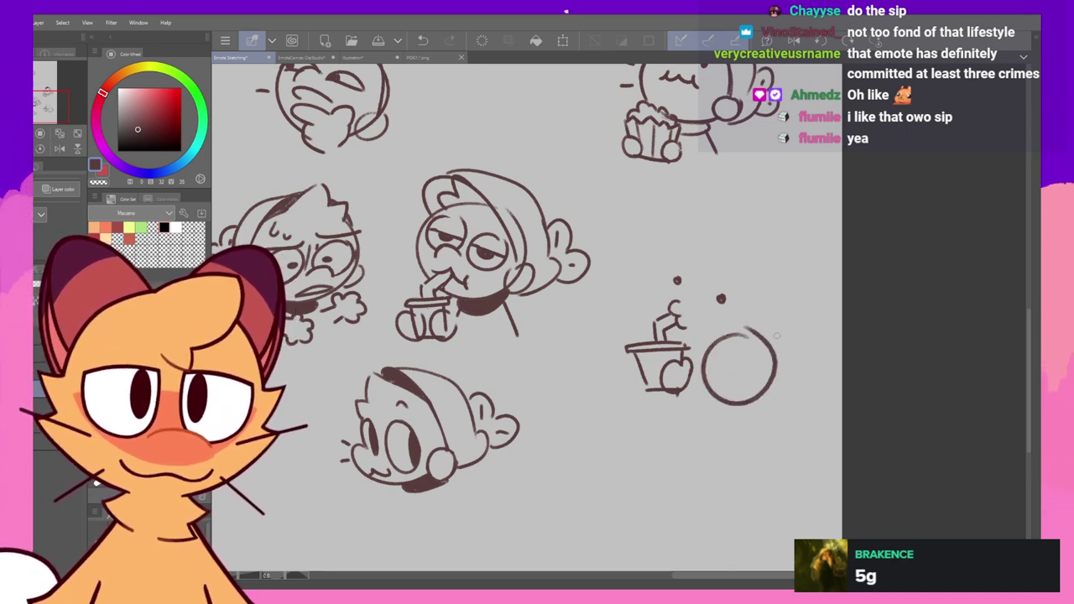
- Replace the circle beside the cup with a curved head outline around the two eye dots above the straw
key(ctrl+z)
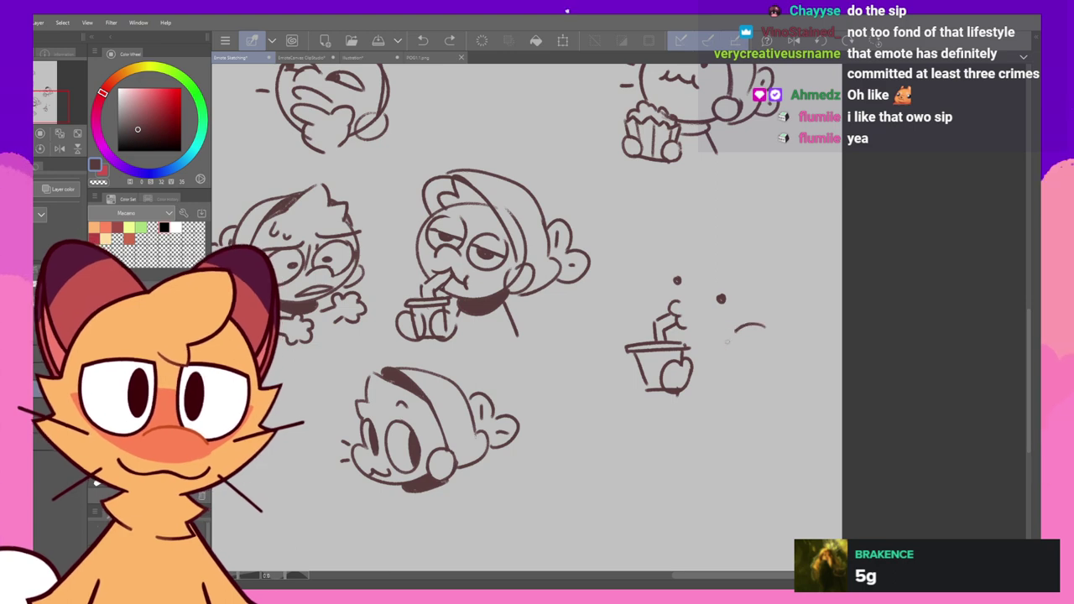
key(ctrl+z)
mouse_move(727, 340)
mouse_down()
mouse_move(755, 329)
mouse_move(787, 335)
mouse_up()
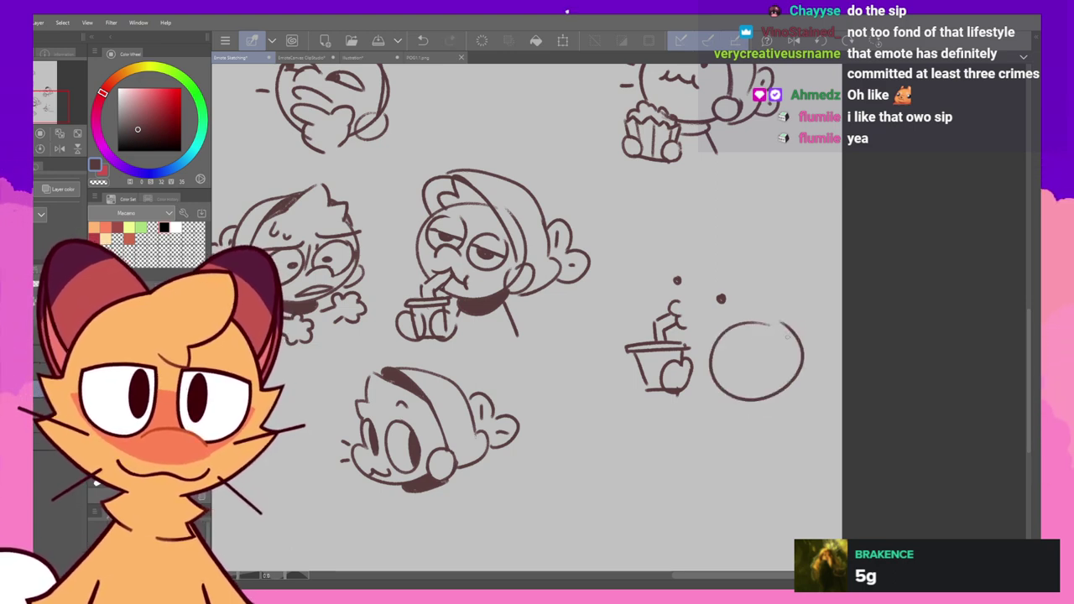
key(ctrl+z)
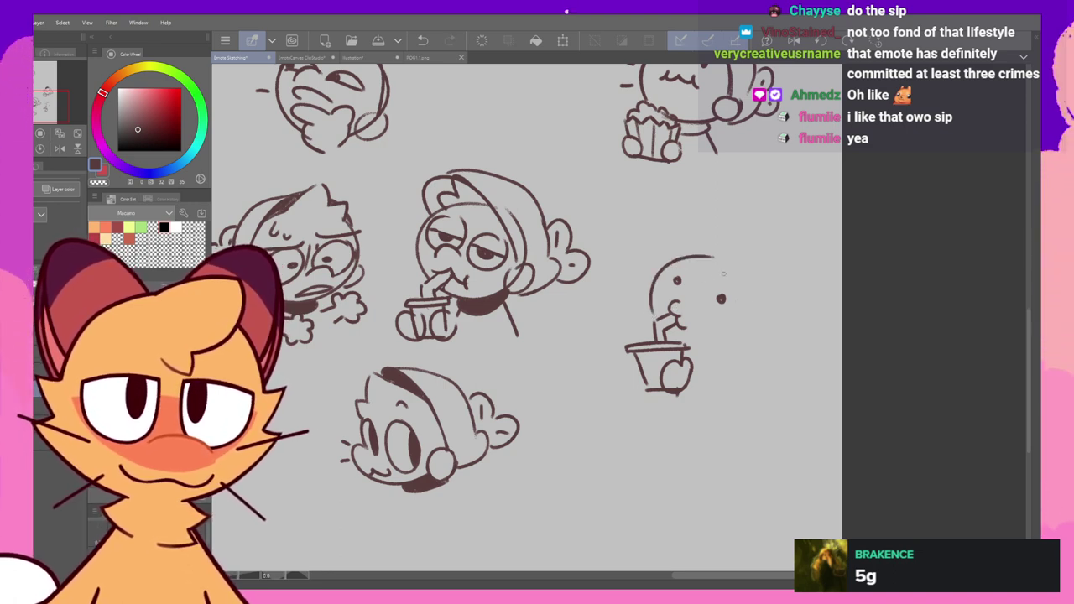
- Try a hair tuft above the head outline and a small ear circle at the right of the face
drag(681, 255, 699, 251)
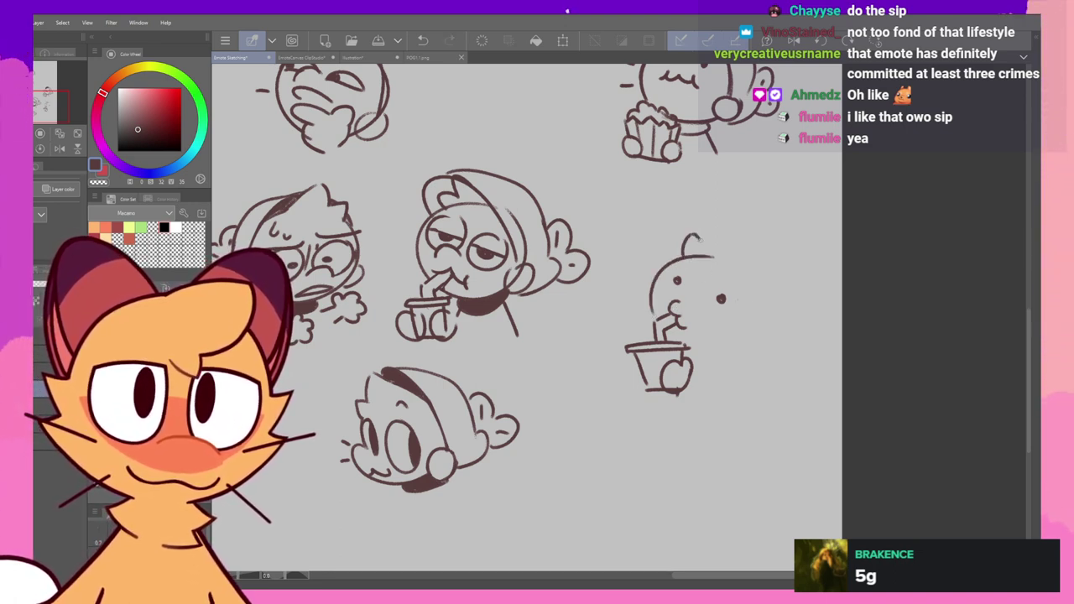
key(ctrl+z)
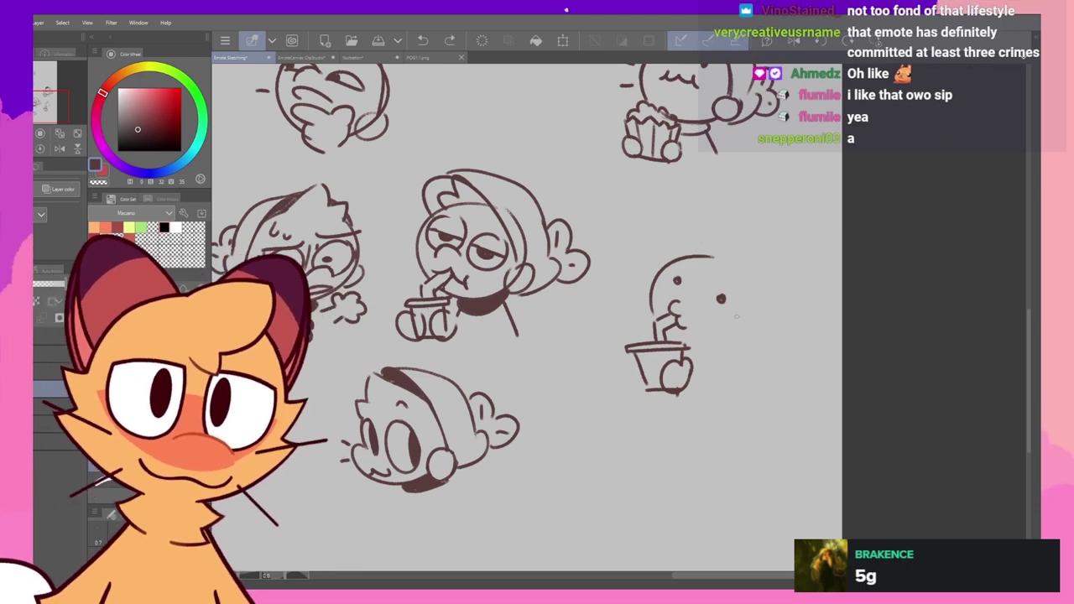
key(ctrl+z)
drag(755, 318, 762, 329)
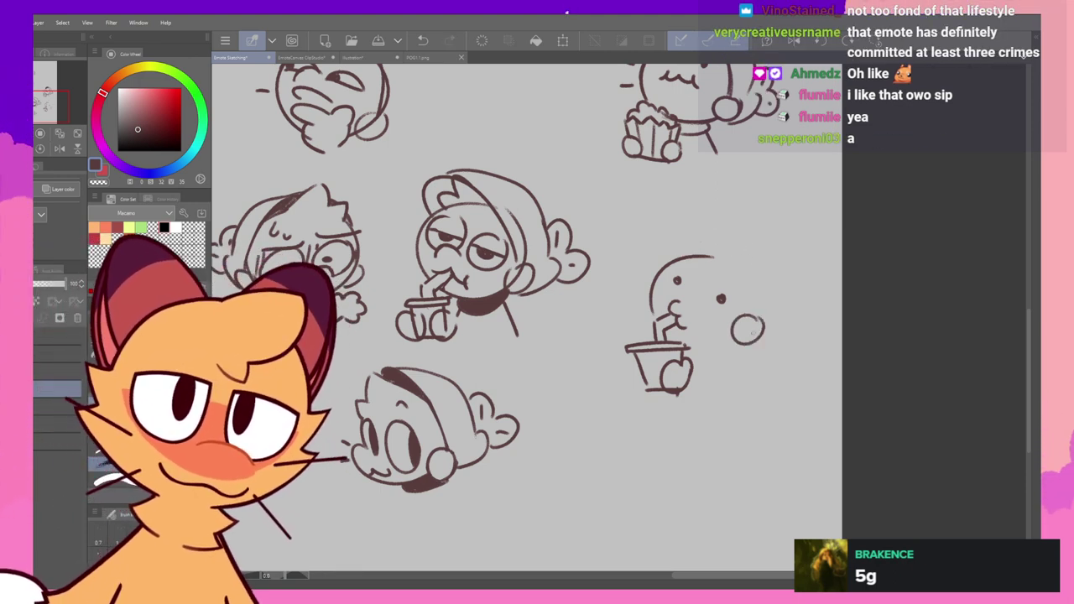
key(ctrl+z)
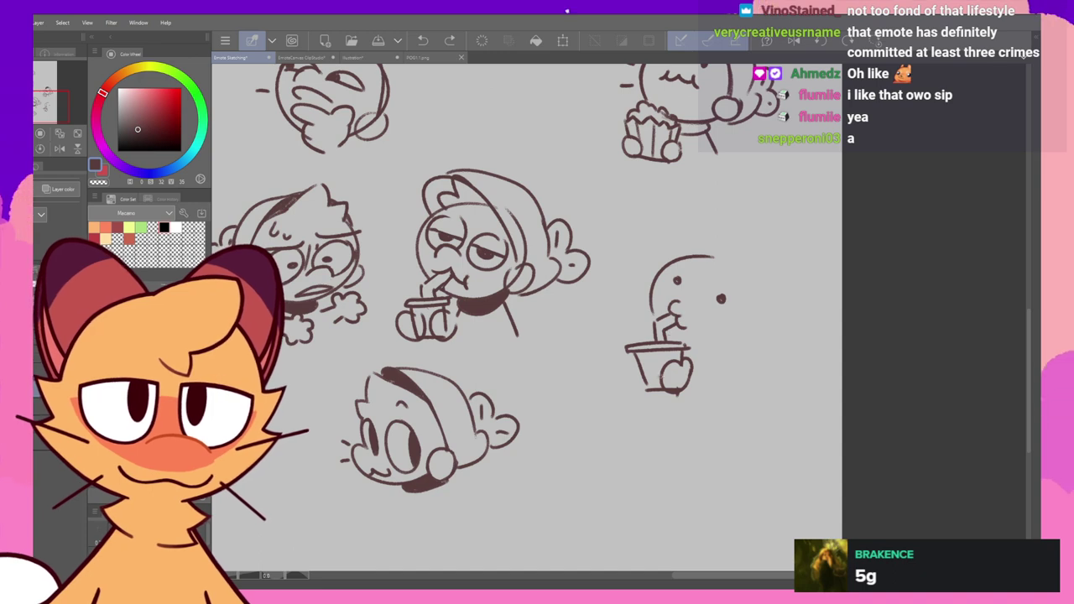
- Draw the second hand on the cup's left side and sketch the chin curve from the mouth toward the ear
drag(629, 359, 648, 391)
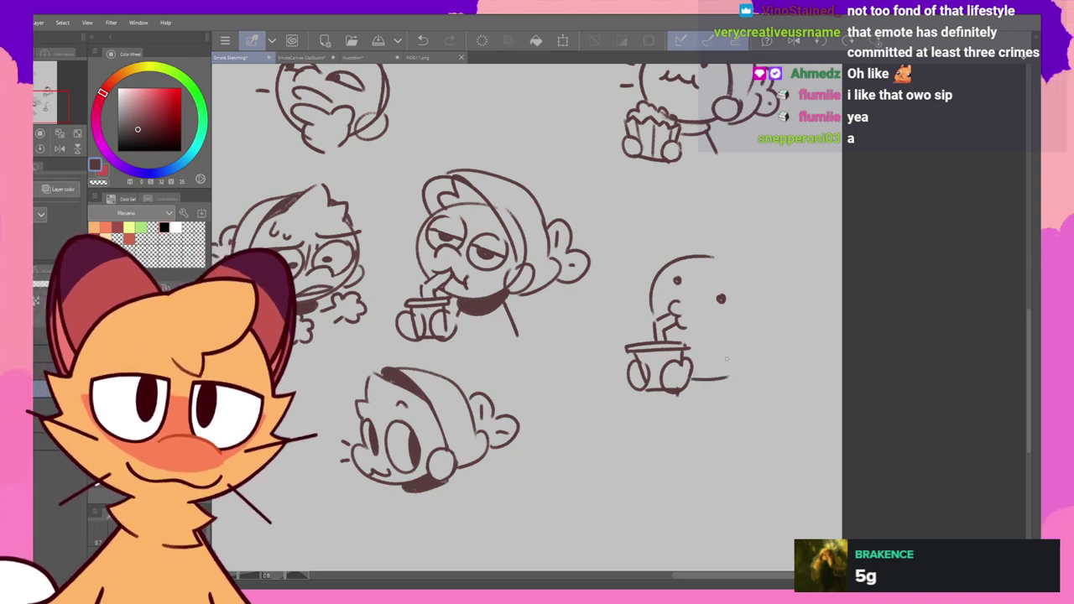
mouse_move(695, 384)
mouse_down()
mouse_move(728, 377)
mouse_move(726, 344)
mouse_move(722, 358)
mouse_move(691, 343)
mouse_up()
key(ctrl+z)
key(ctrl+z)
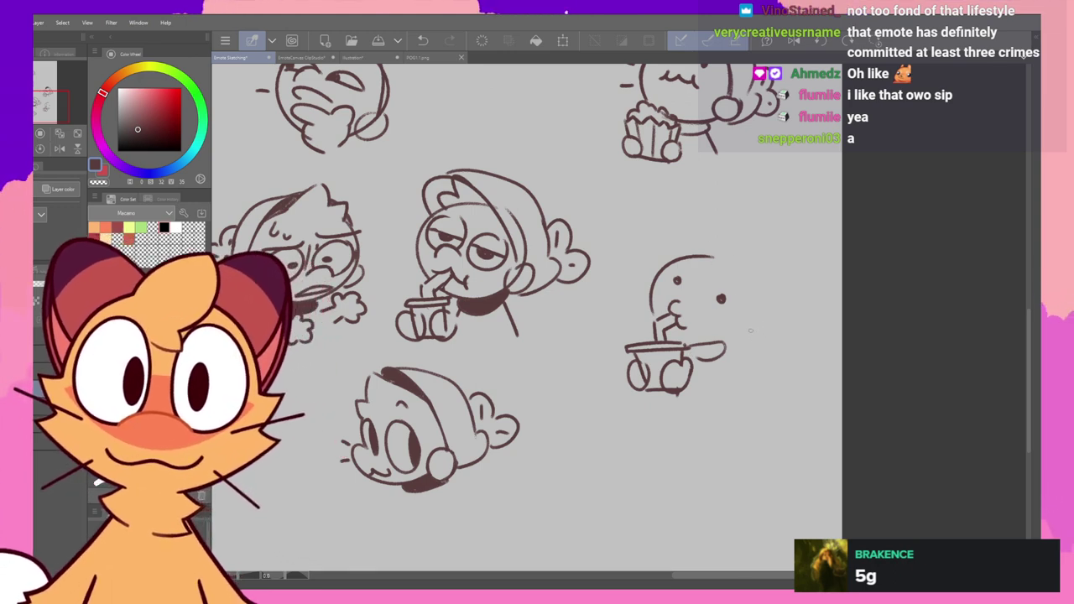
key(ctrl+z)
mouse_move(666, 335)
mouse_down()
mouse_move(746, 331)
mouse_move(728, 334)
mouse_up()
key(ctrl+z)
- Draw the rounded forelock with a line curving down to the ear circle, and the arc for the back of the head
drag(676, 259, 745, 296)
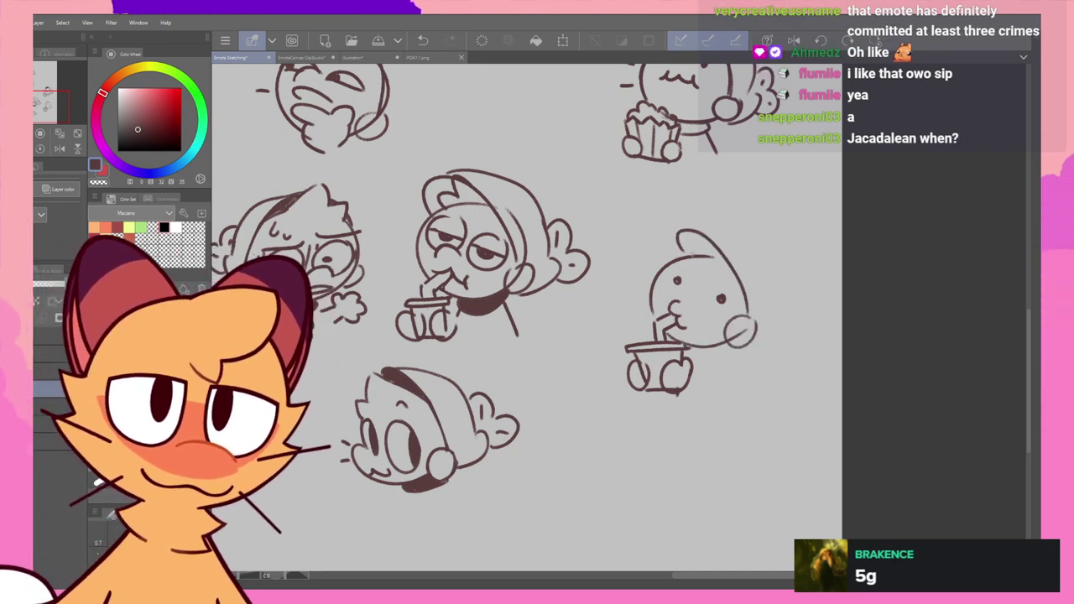
key(ctrl+z)
drag(675, 256, 738, 283)
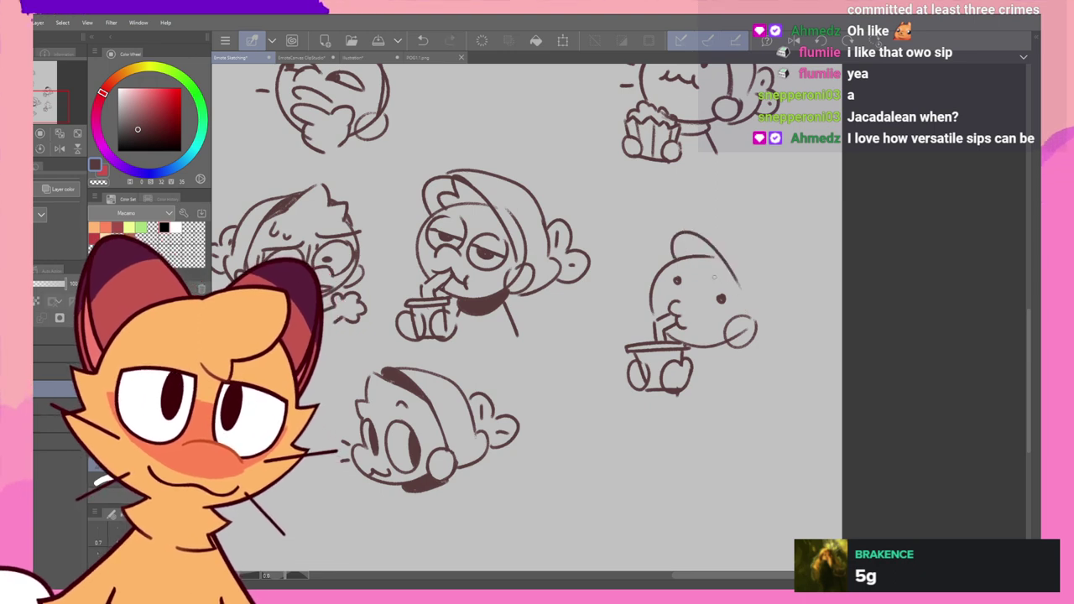
key(ctrl+z)
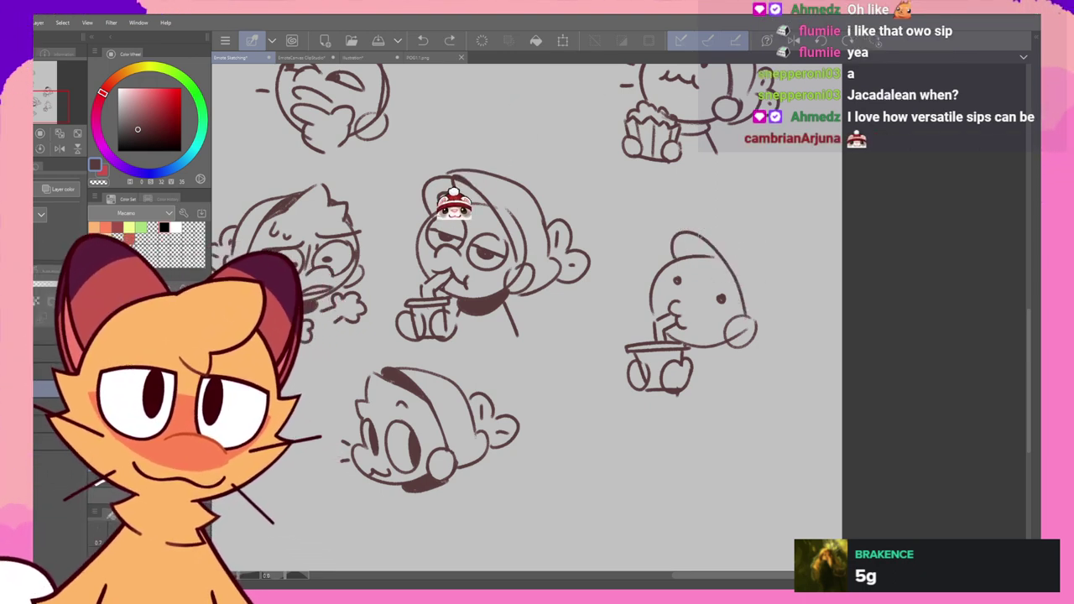
key(ctrl+y)
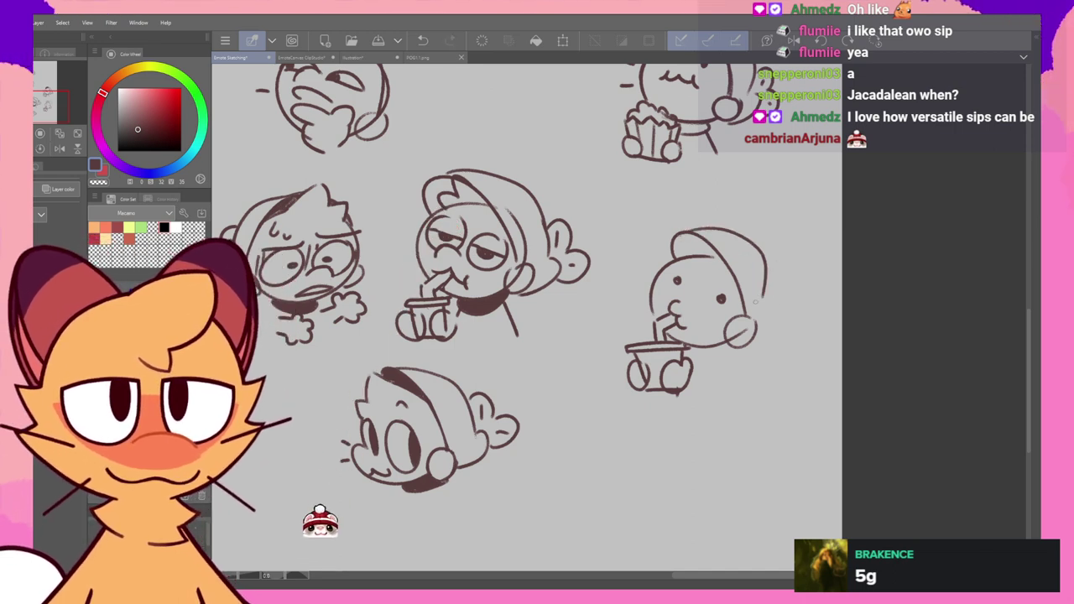
key(ctrl+z)
mouse_move(692, 232)
mouse_down()
mouse_move(764, 276)
mouse_move(764, 290)
mouse_up()
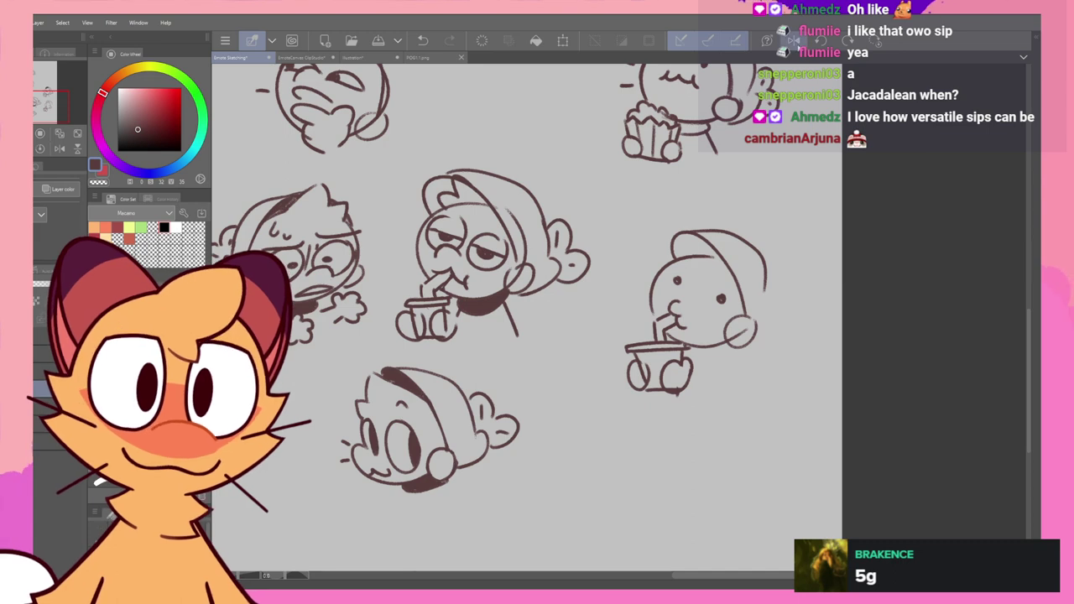
- Try new back-of-head arcs on the sipping head in the mirrored canvas view
click(793, 41)
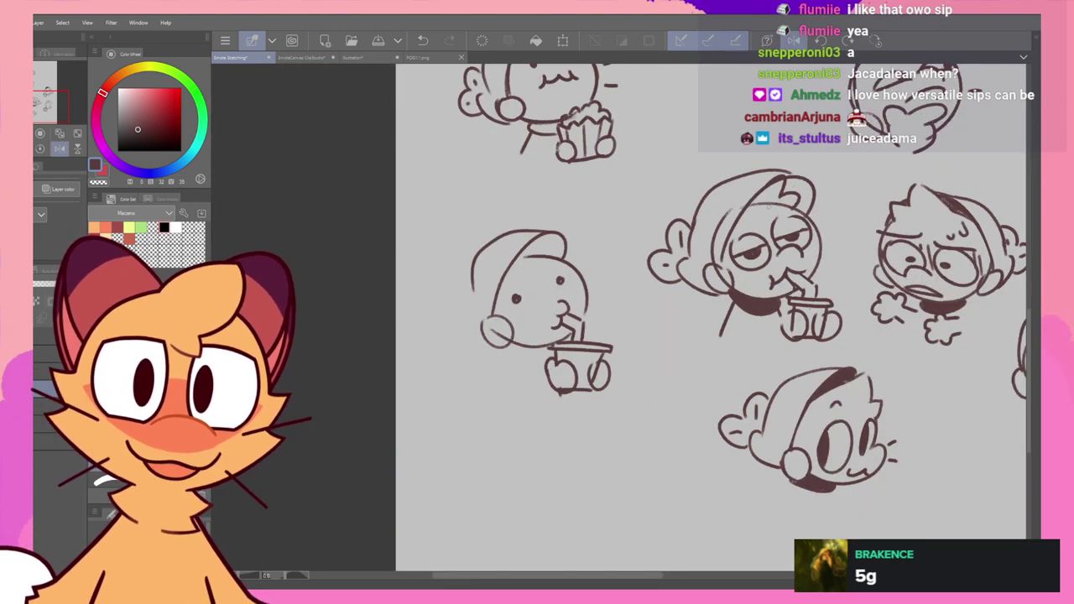
mouse_move(551, 236)
mouse_down()
mouse_move(641, 231)
mouse_move(558, 240)
mouse_move(541, 282)
mouse_up()
key(ctrl+z)
key(ctrl+z)
mouse_move(641, 227)
mouse_down()
mouse_move(579, 245)
mouse_move(567, 294)
mouse_move(566, 279)
mouse_up()
key(ctrl+z)
key(ctrl+z)
drag(602, 221, 564, 280)
key(ctrl+z)
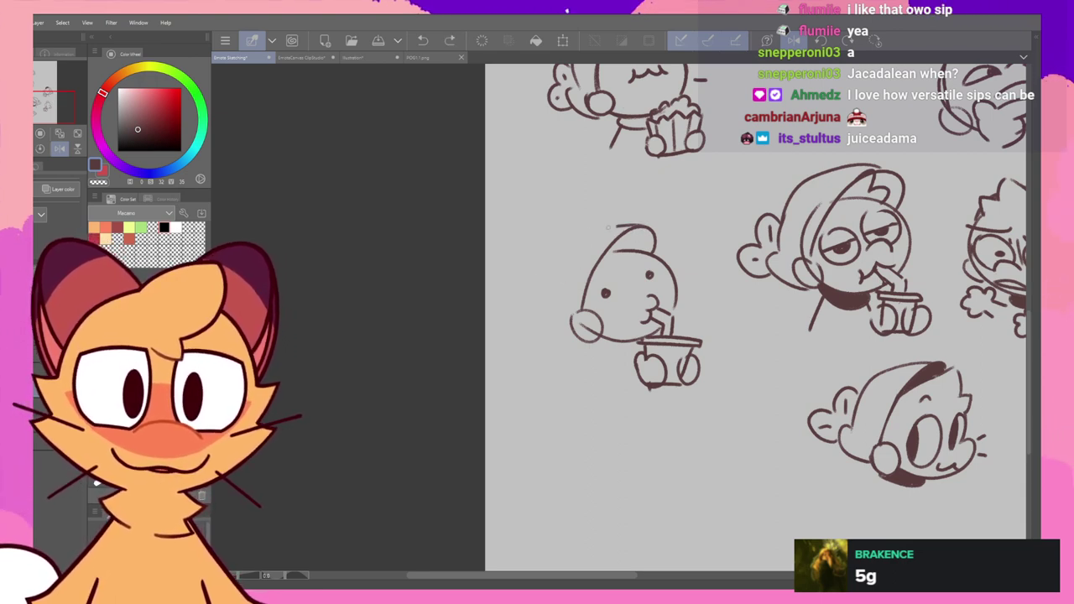
drag(648, 225, 552, 291)
key(ctrl+z)
drag(654, 225, 560, 285)
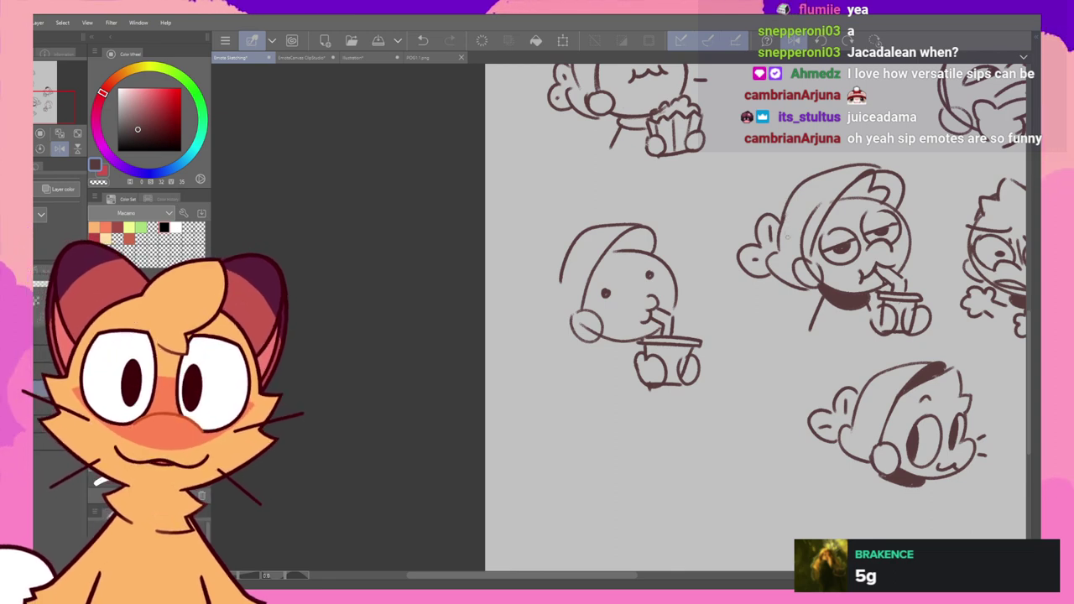
click(793, 40)
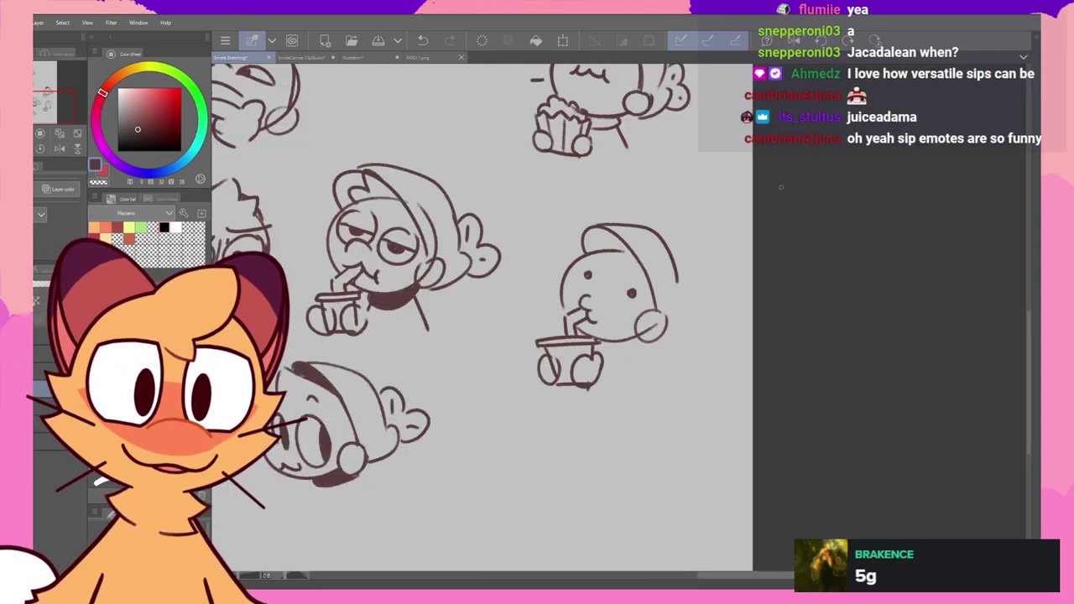
- Redraw the back-of-head arc wider from the forelock, comparing versions in the normal and mirrored views
key(ctrl+z)
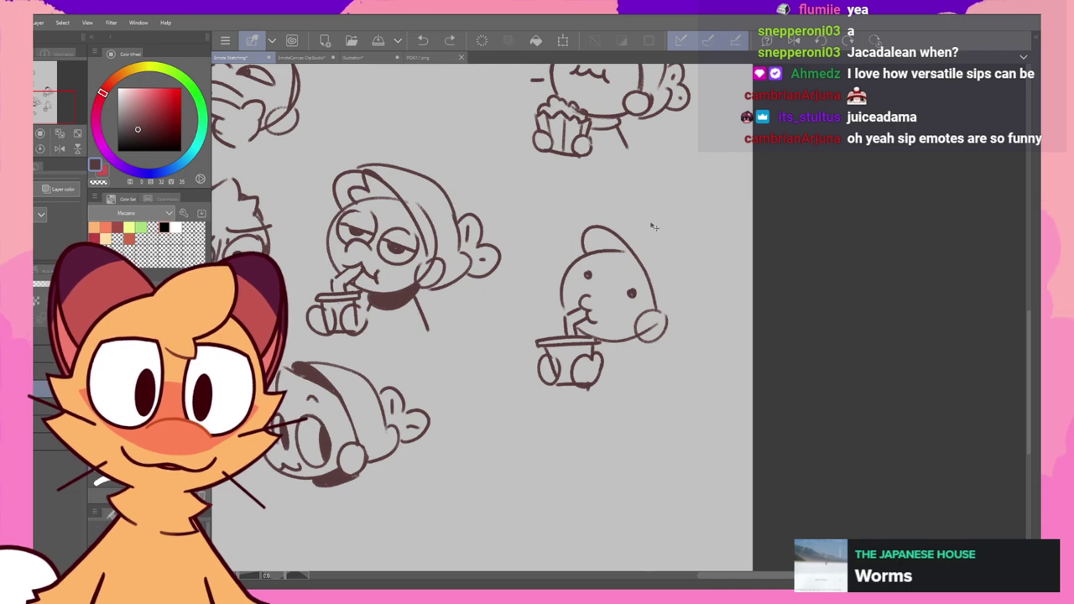
key(ctrl+y)
key(ctrl+z)
key(ctrl+y)
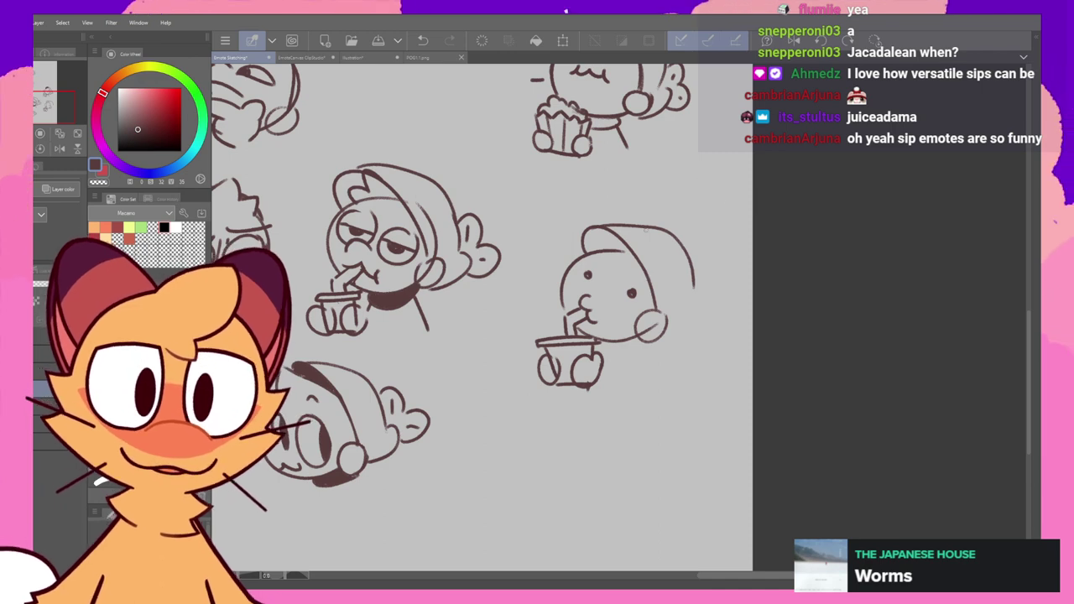
key(ctrl+z)
key(ctrl+y)
key(ctrl+z)
key(ctrl+y)
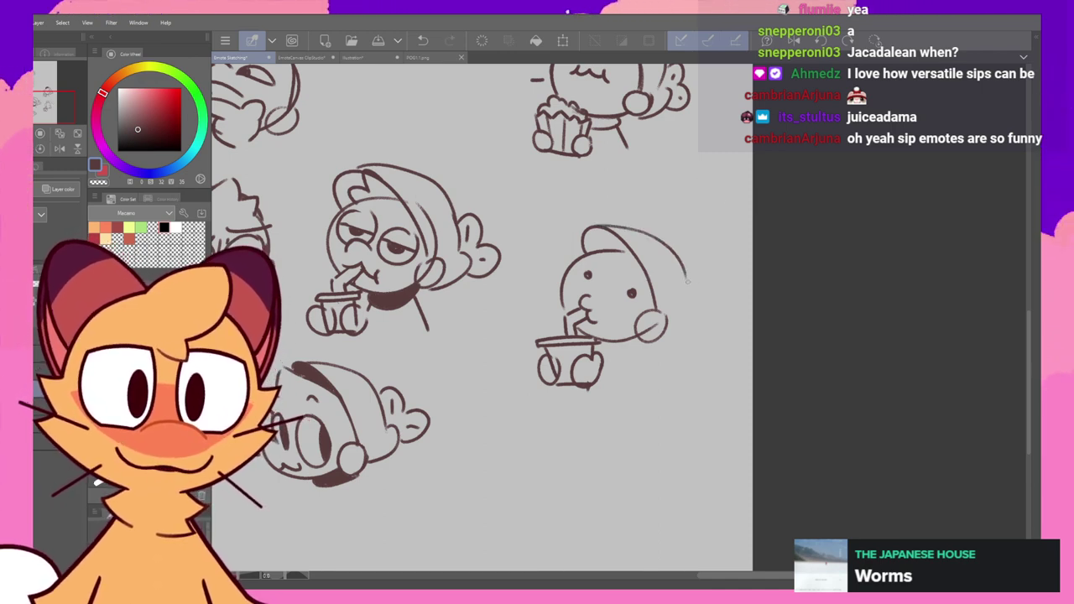
click(793, 40)
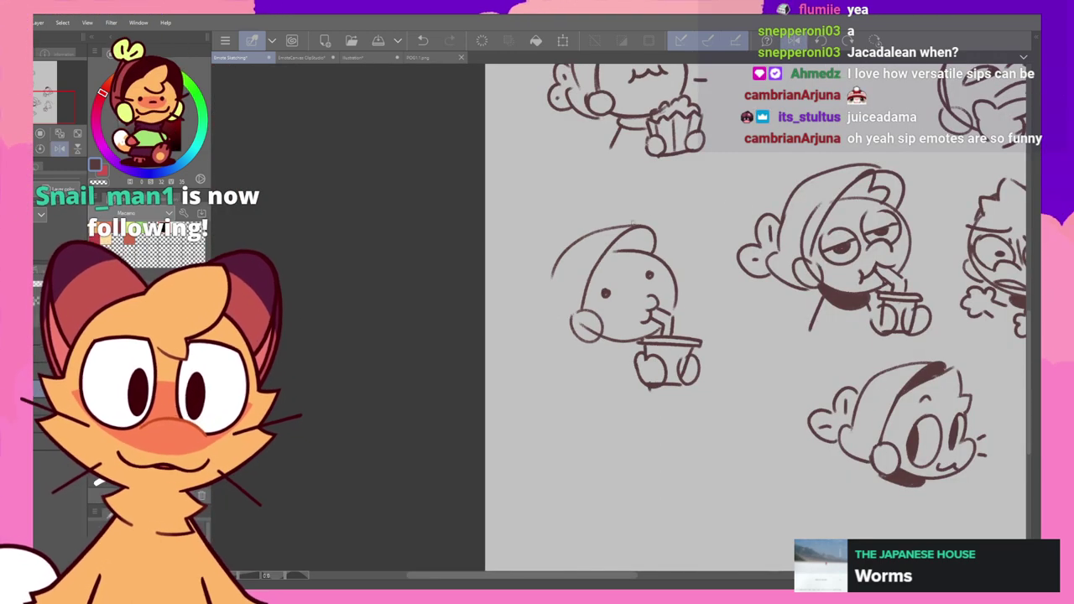
key(ctrl+z)
key(ctrl+y)
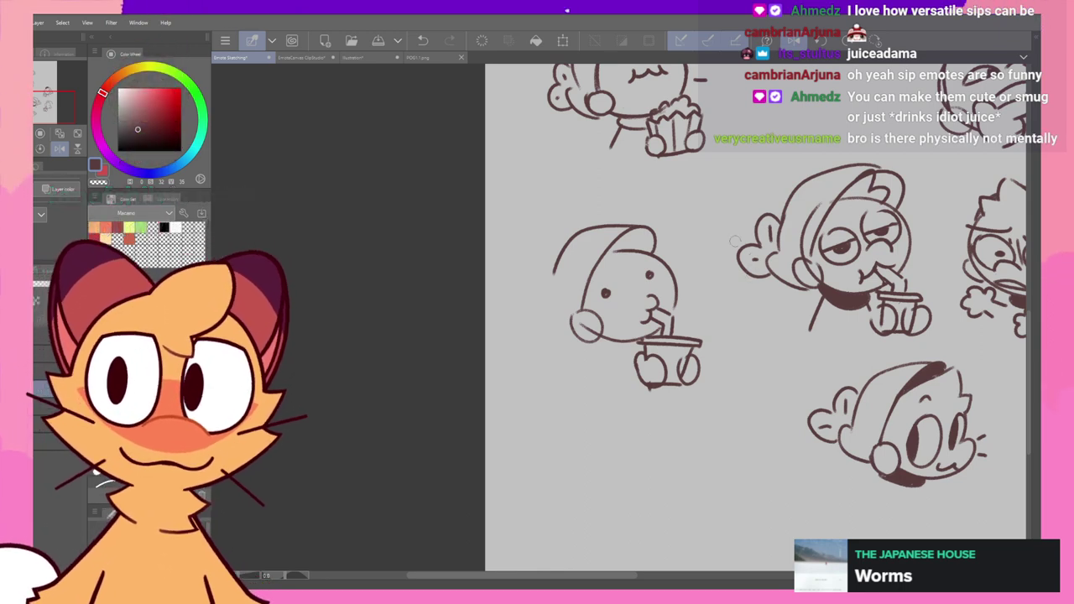
click(791, 40)
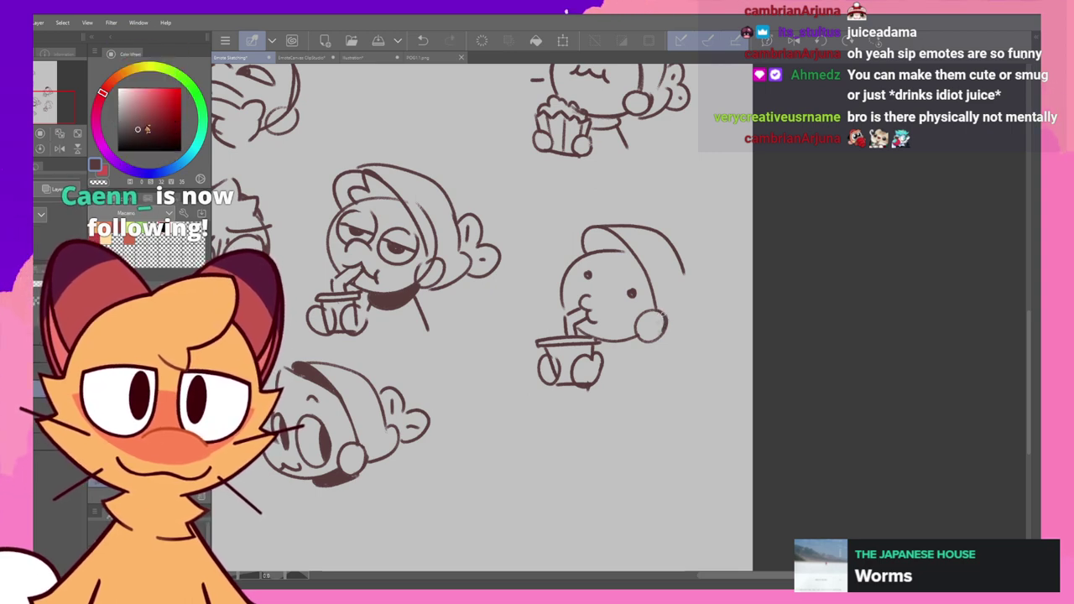
- Close the lower back of the sipping head and add a two-lobed hair bun with short detail strokes
drag(666, 336, 690, 318)
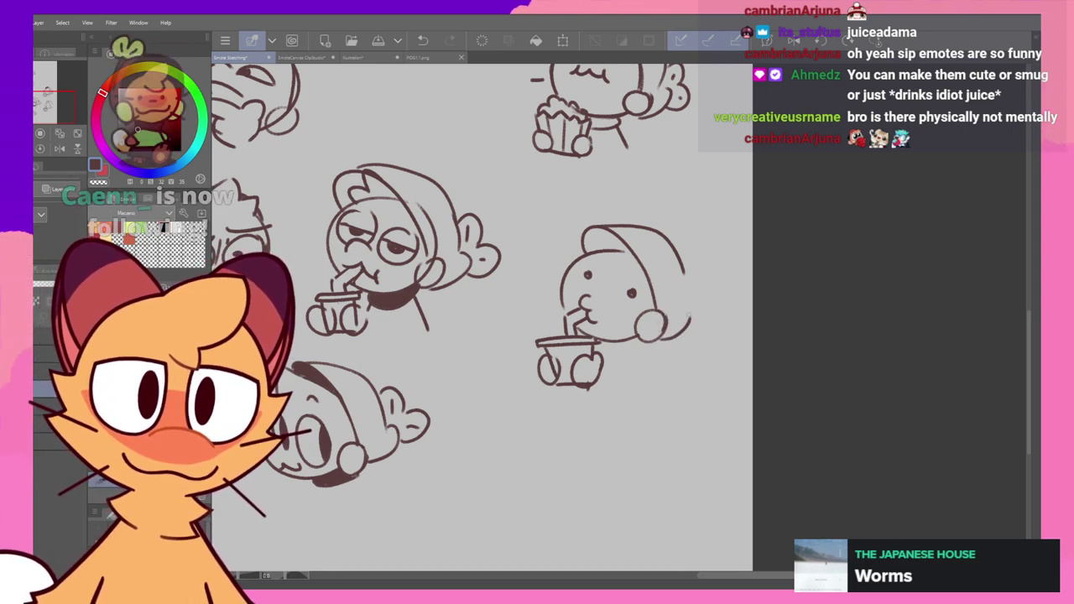
key(ctrl+z)
key(ctrl+z)
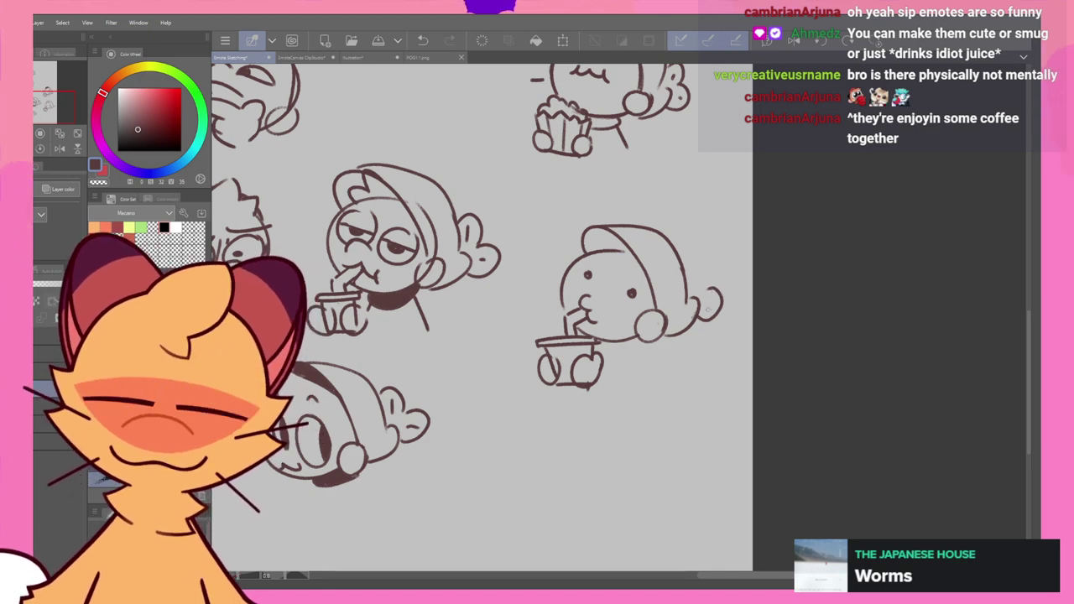
key(ctrl+z)
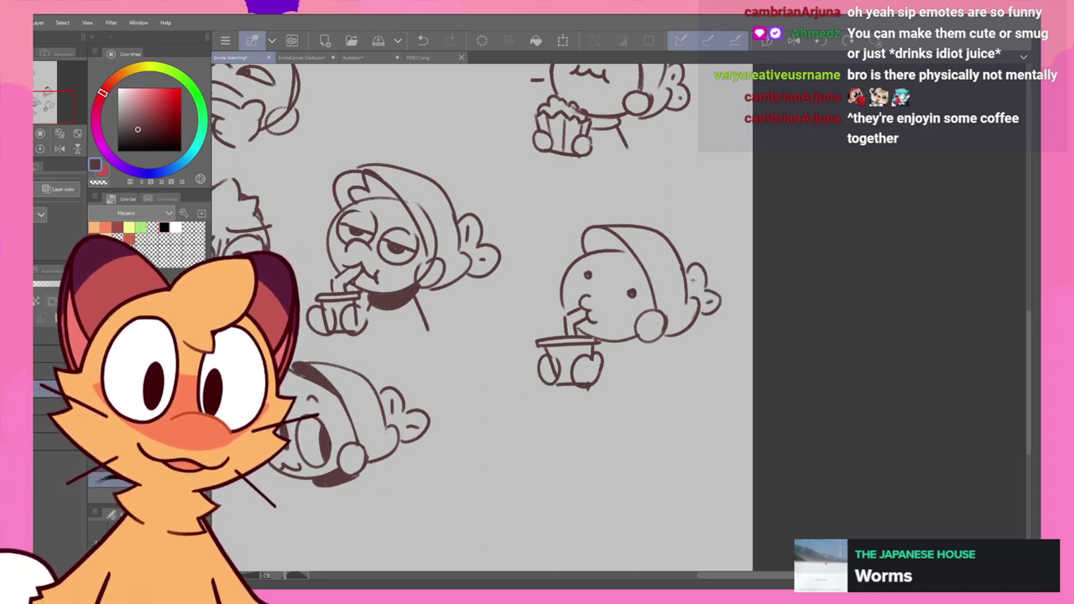
drag(696, 288, 705, 296)
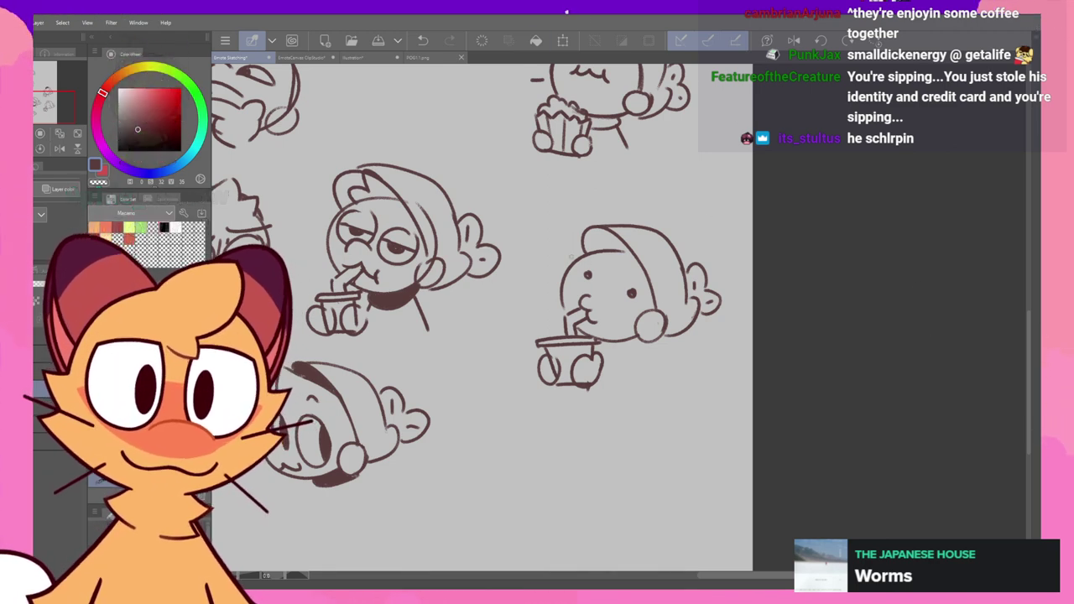
key(ctrl+z)
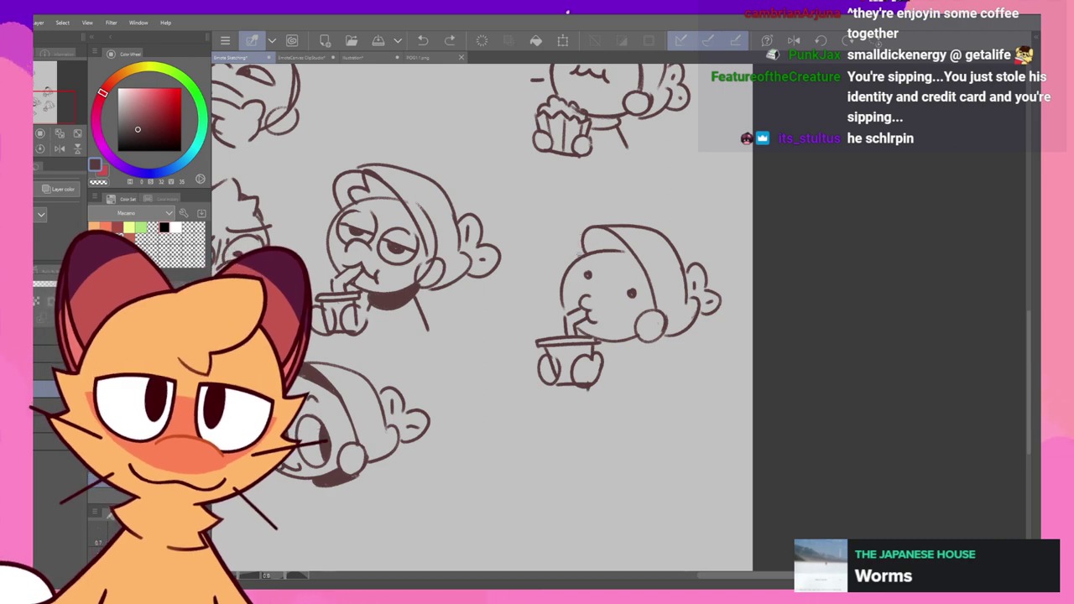
- Reshape the forelock into a pointed, jagged tuft and check the head in the mirrored view
drag(579, 254, 604, 223)
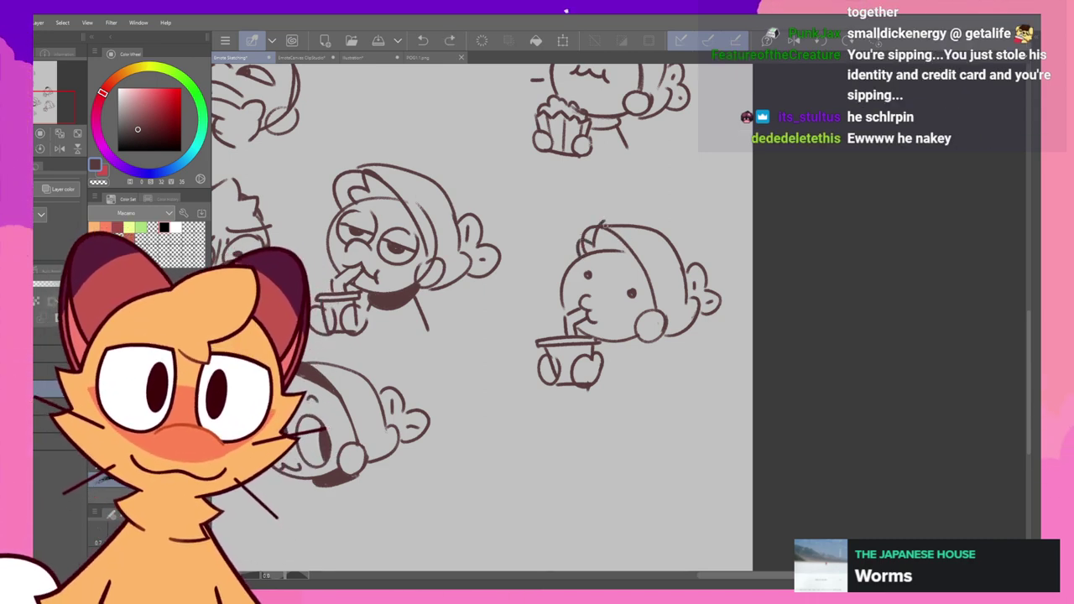
drag(603, 224, 625, 252)
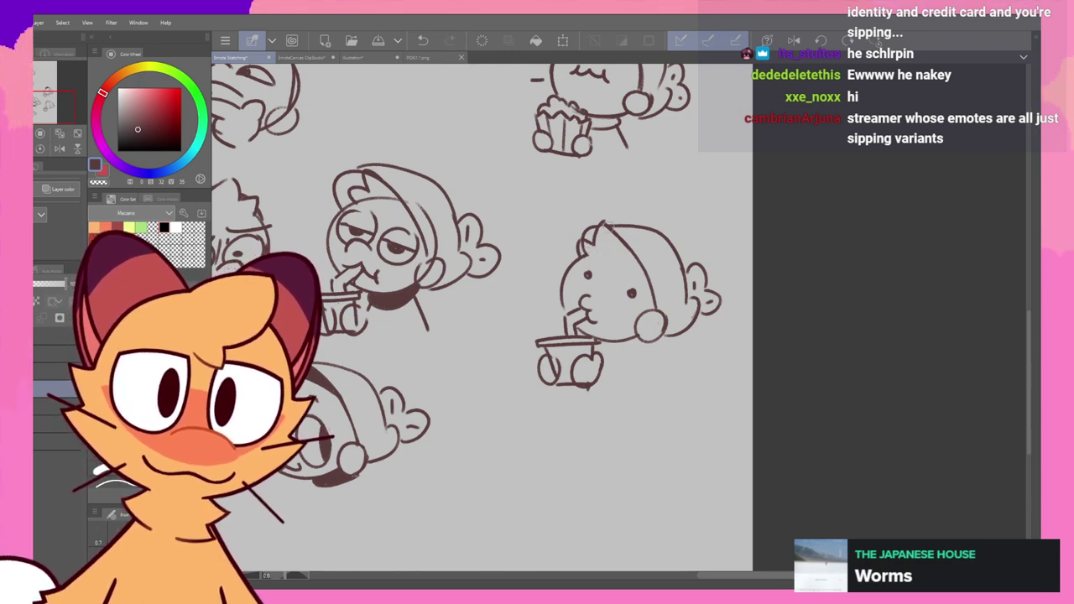
click(794, 40)
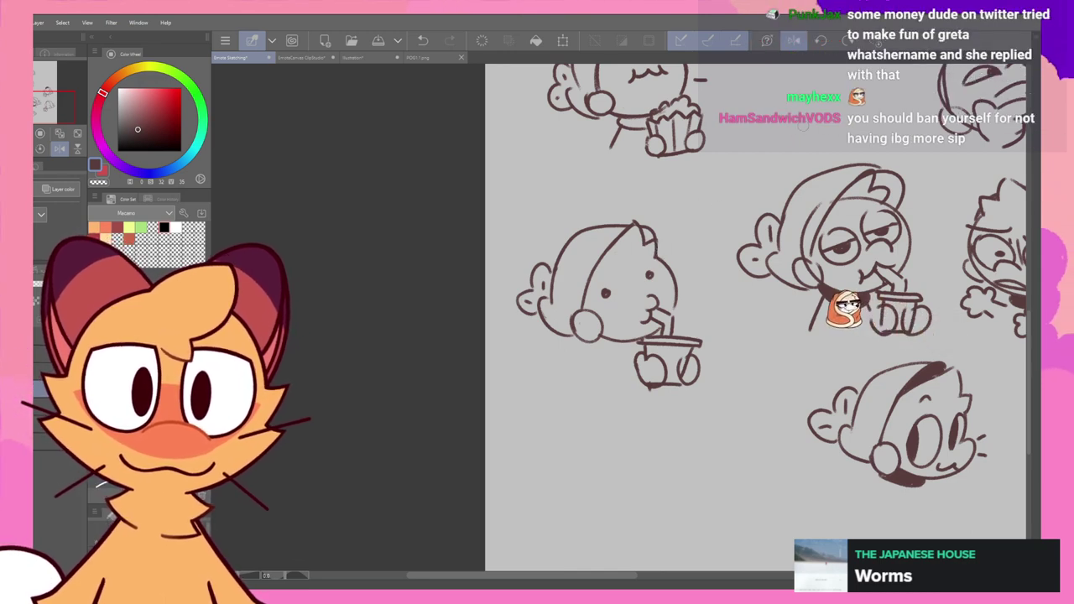
click(792, 40)
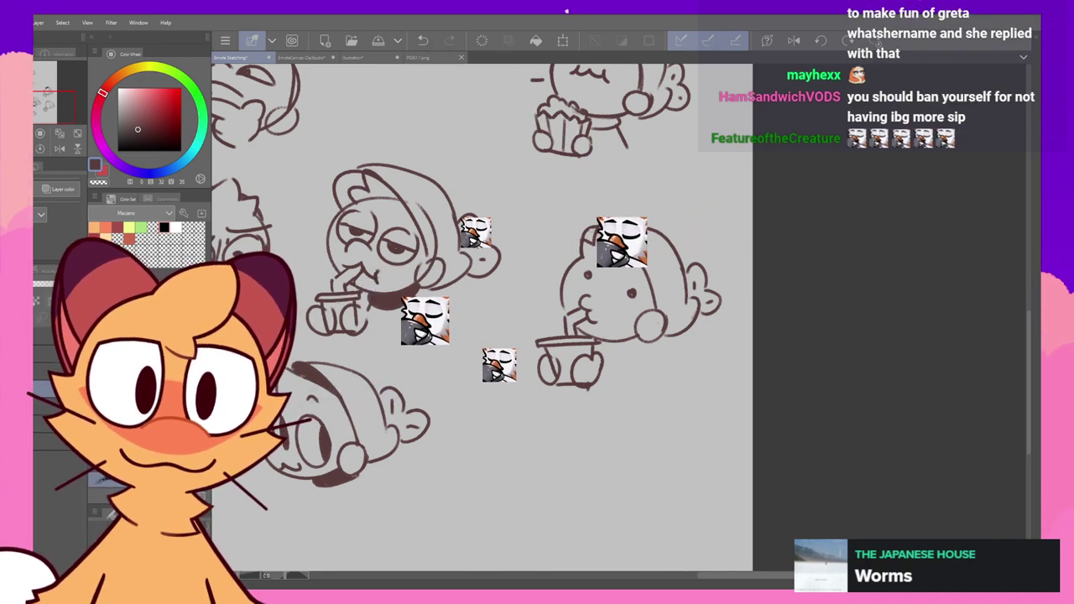
- Draw the slanted back line below the sipping character's dark collar and check the sketch in the mirrored view
key(ctrl+z)
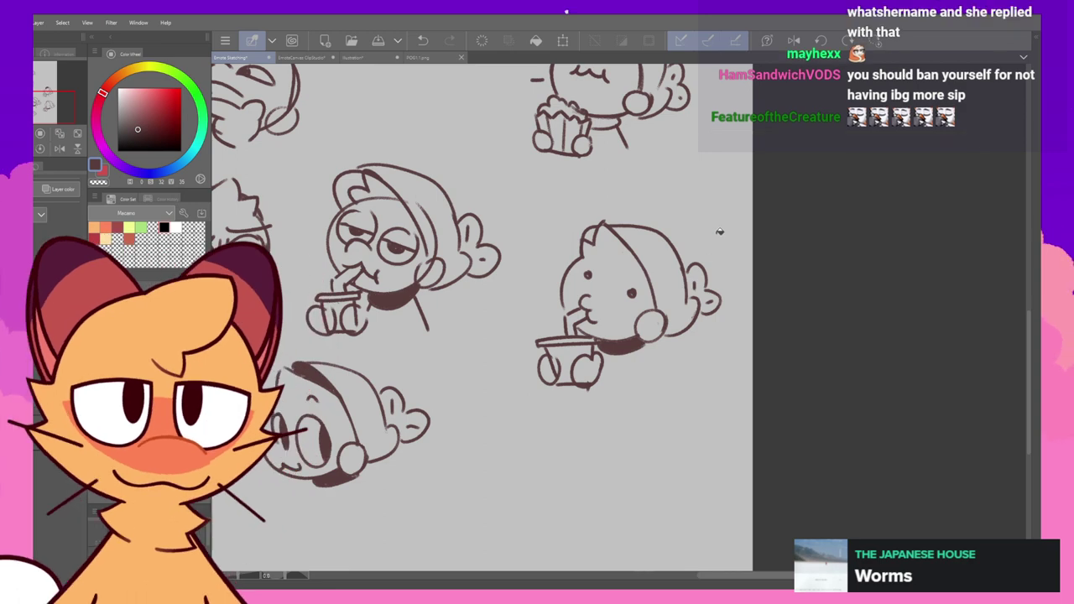
drag(640, 350, 655, 379)
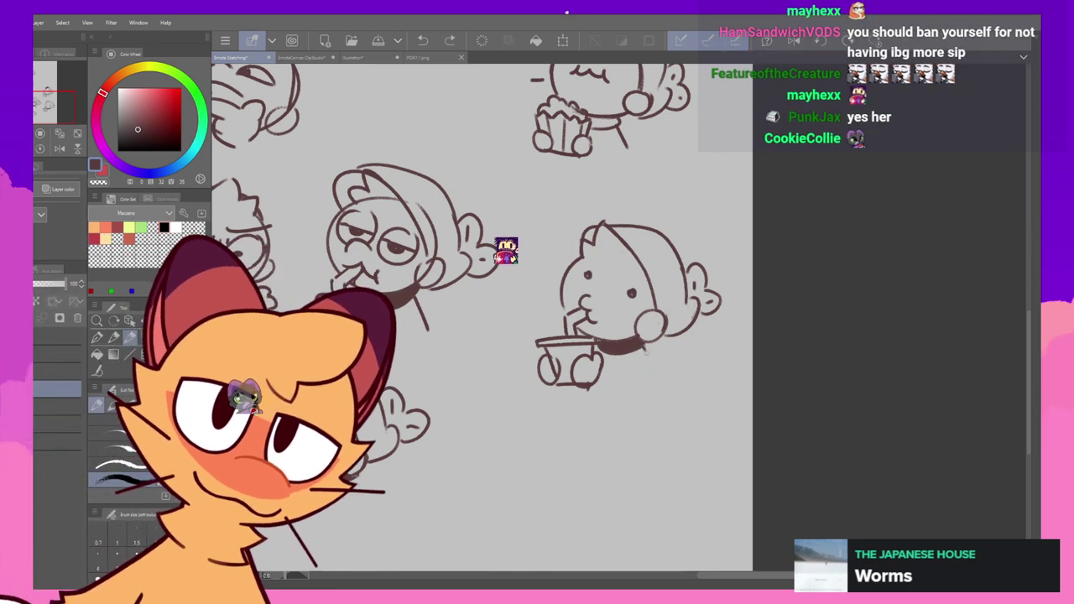
click(793, 40)
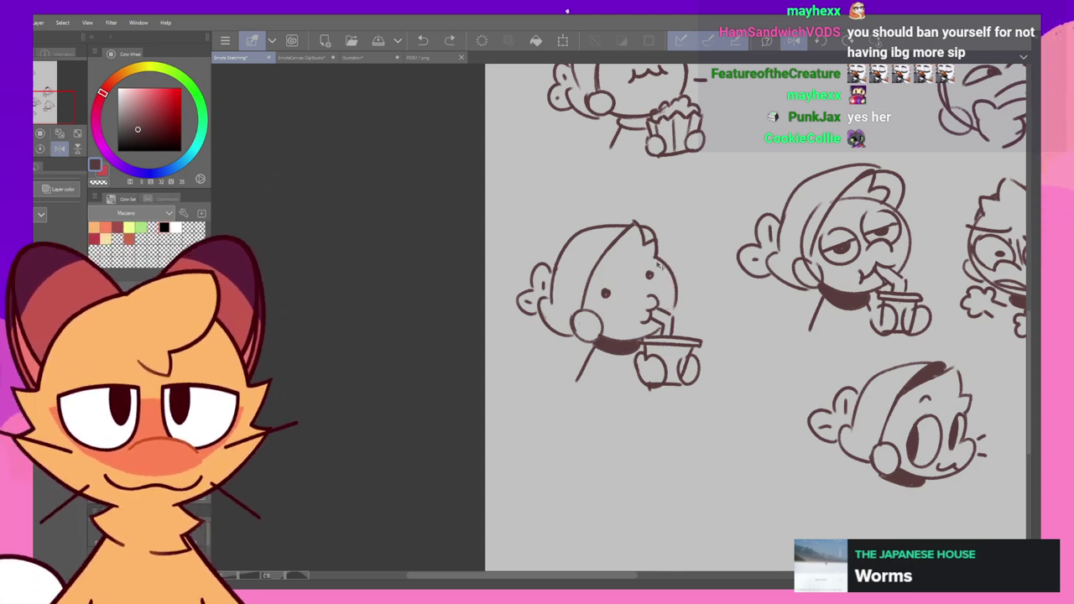
key(h)
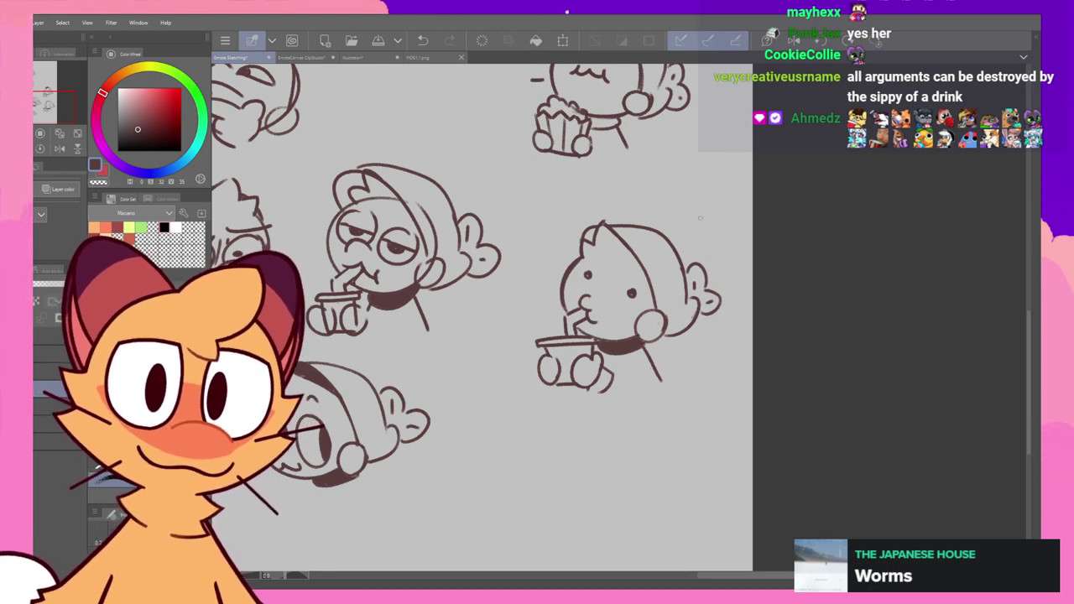
- Undo the extra arm stroke beside the cup and erase the round hands and the cup's sides
key(ctrl+z)
click(793, 40)
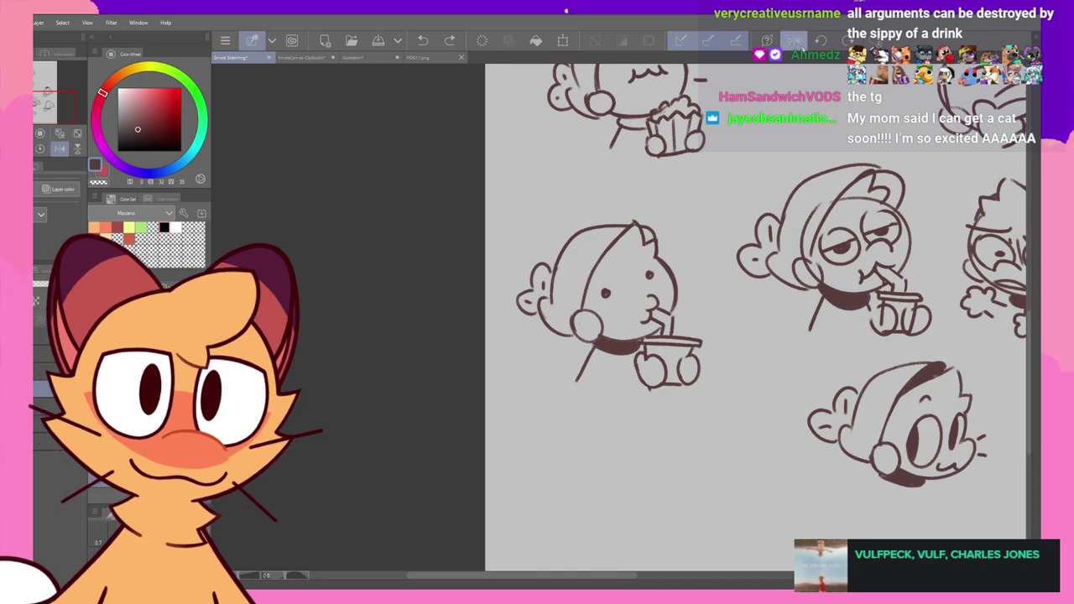
key(h)
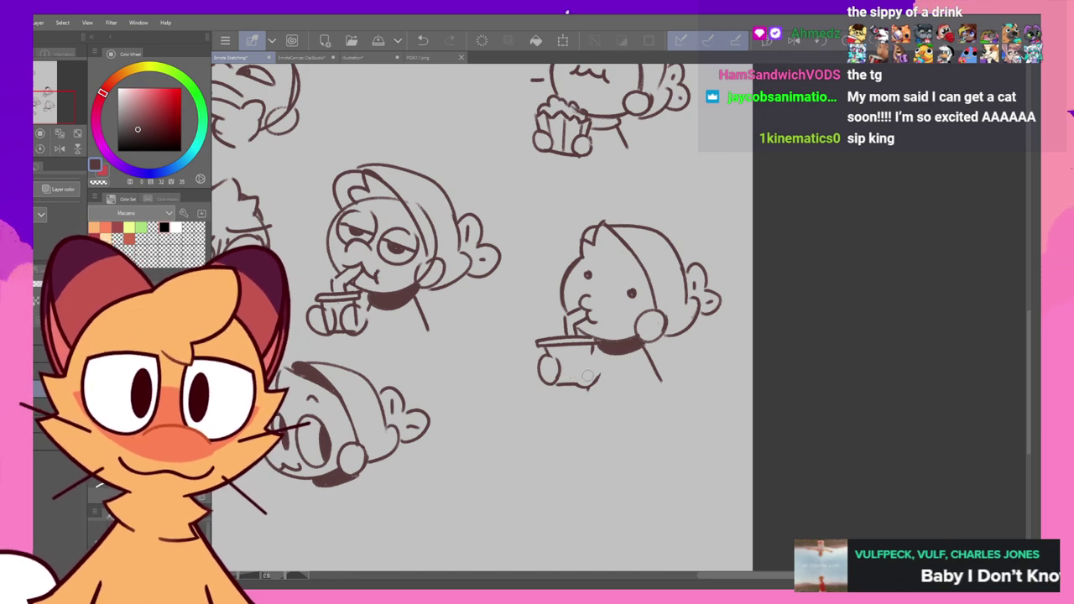
mouse_move(560, 374)
mouse_down()
mouse_move(556, 359)
mouse_move(537, 367)
mouse_up()
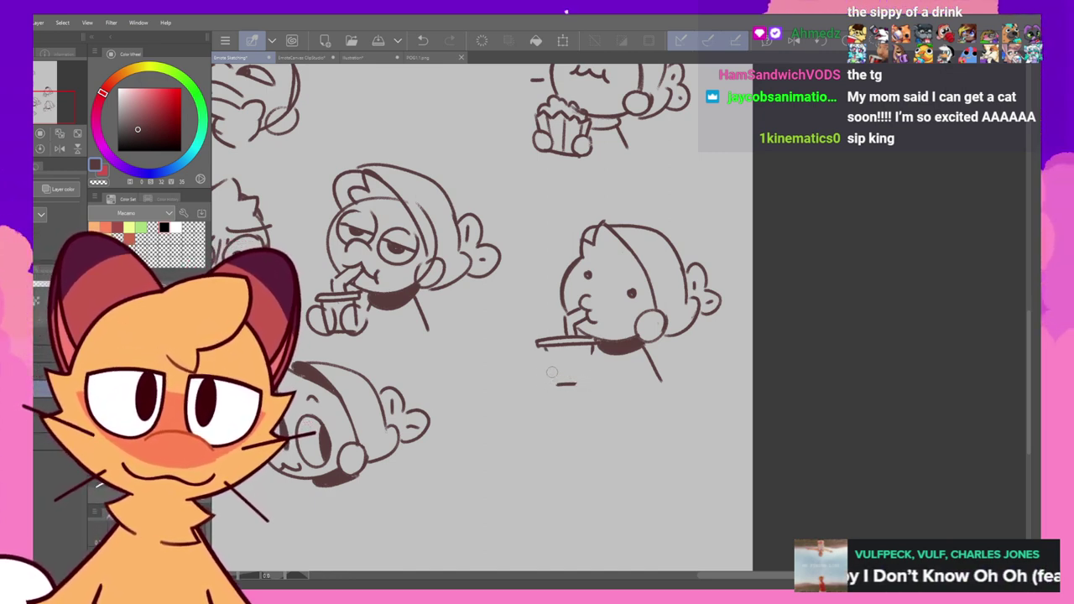
key(ctrl+z)
key(h)
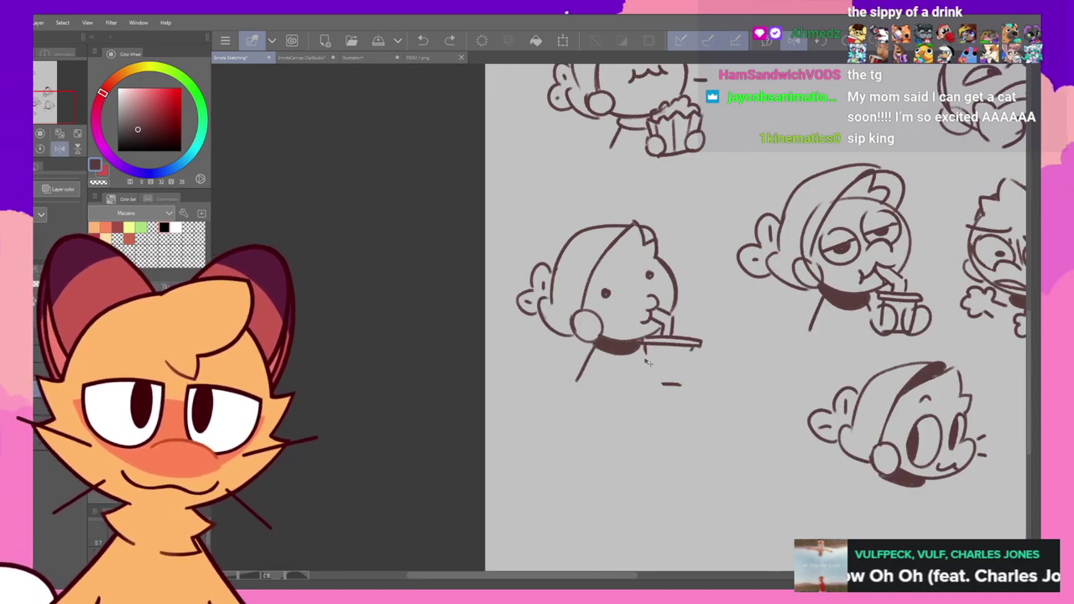
- Redraw the hands as small lobed paws gripping both sides of the cup and add the near arm's short lines
mouse_move(645, 357)
mouse_down()
mouse_move(659, 365)
mouse_move(645, 382)
mouse_up()
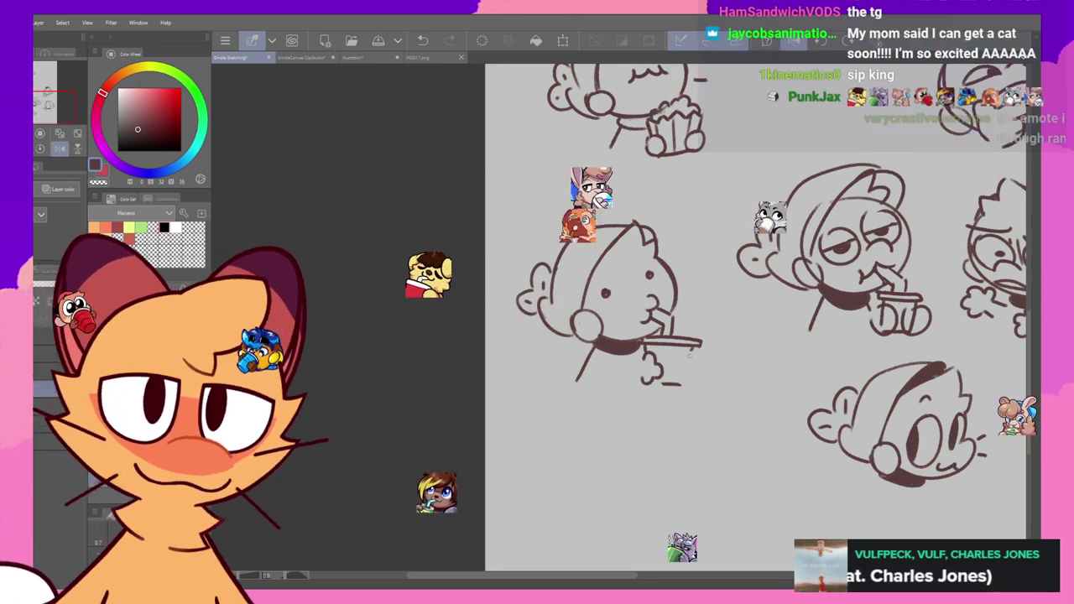
key(ctrl+z)
drag(692, 350, 686, 375)
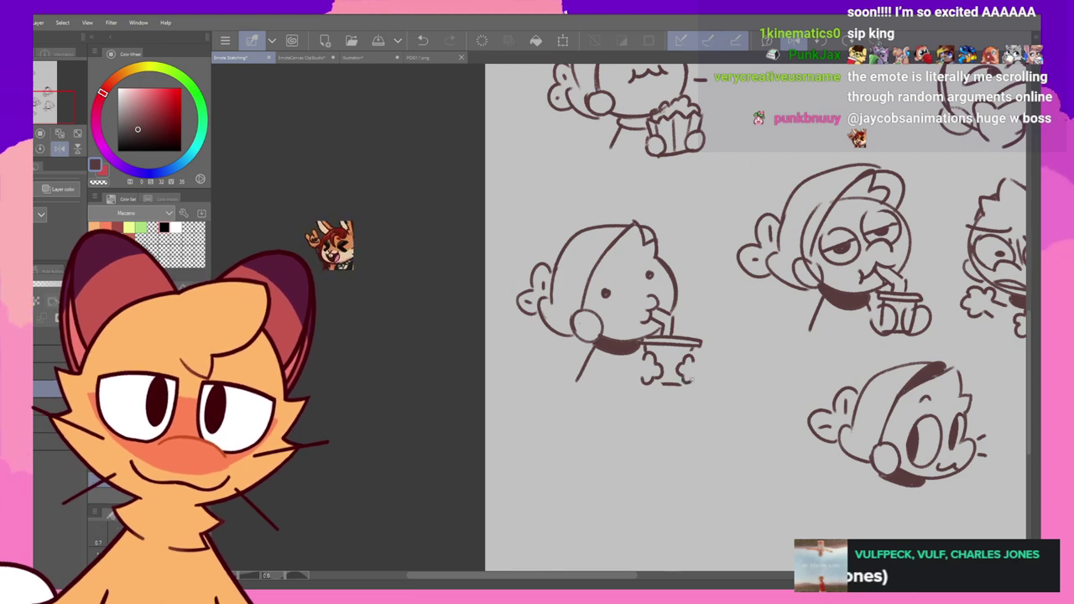
key(h)
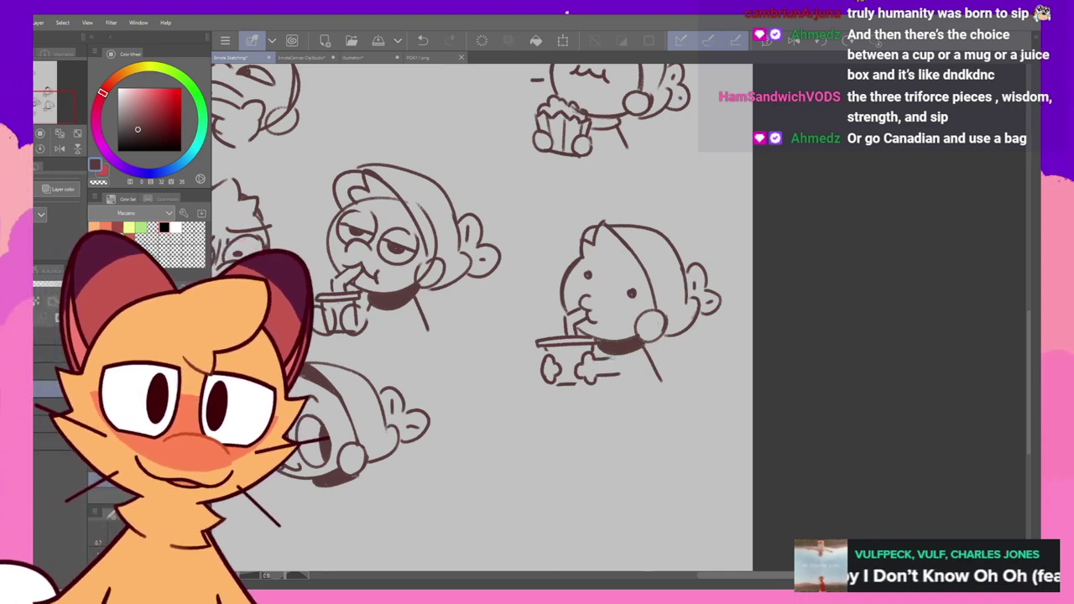
- Thicken the cup's lid with a second rim line, clean up its inside and close the lower cup outline
click(793, 40)
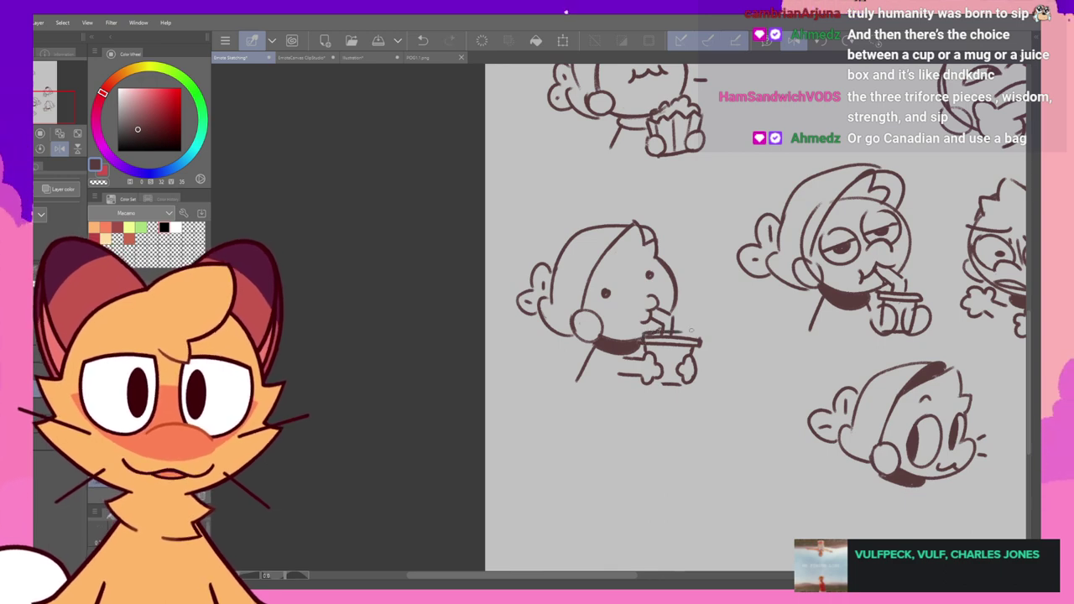
key(ctrl+z)
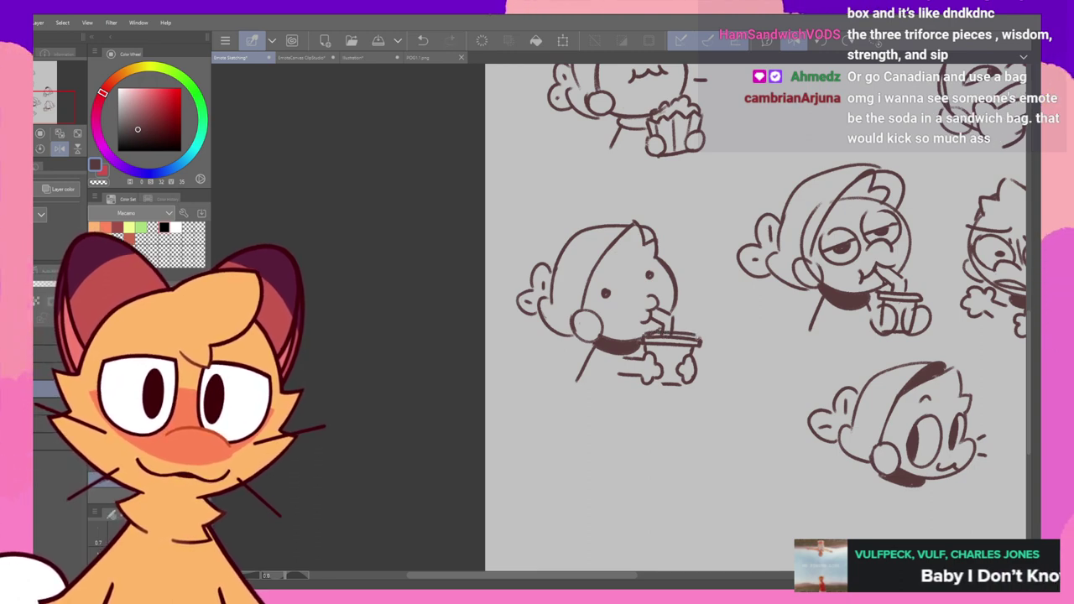
key(ctrl+y)
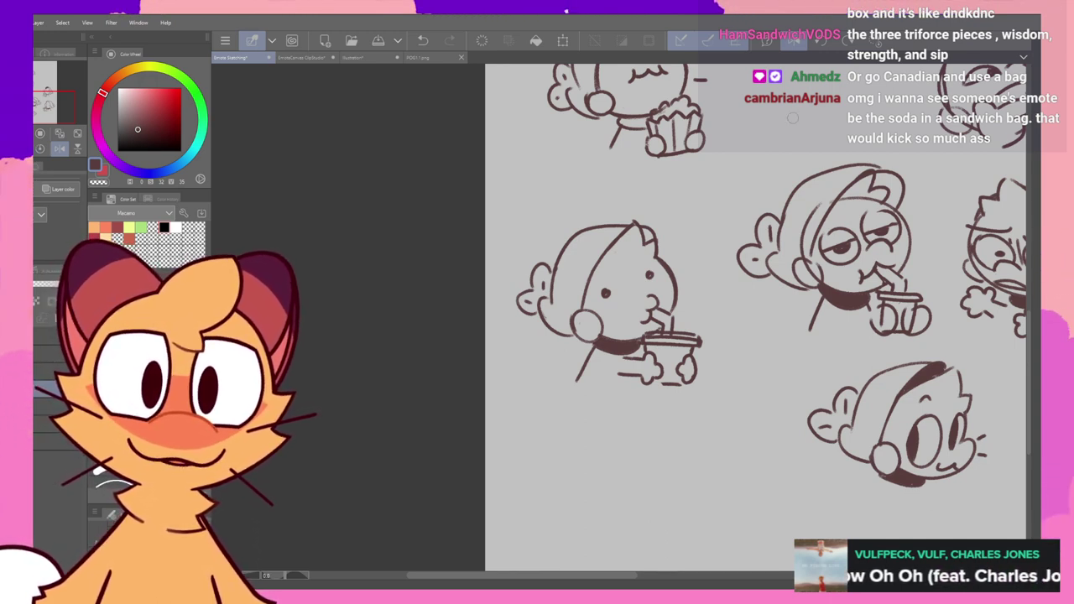
click(794, 42)
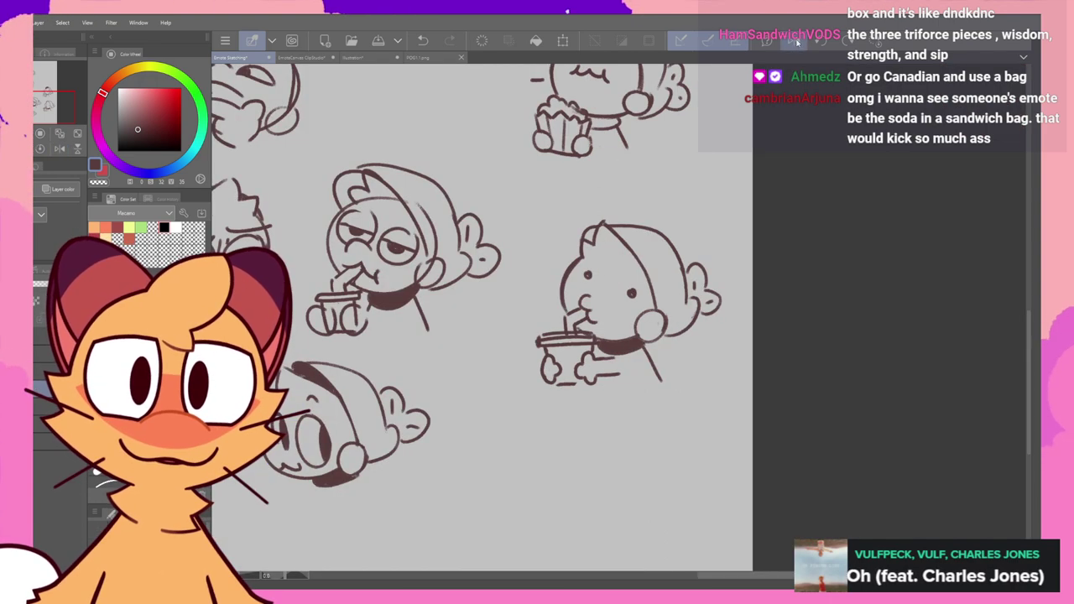
drag(745, 211, 779, 182)
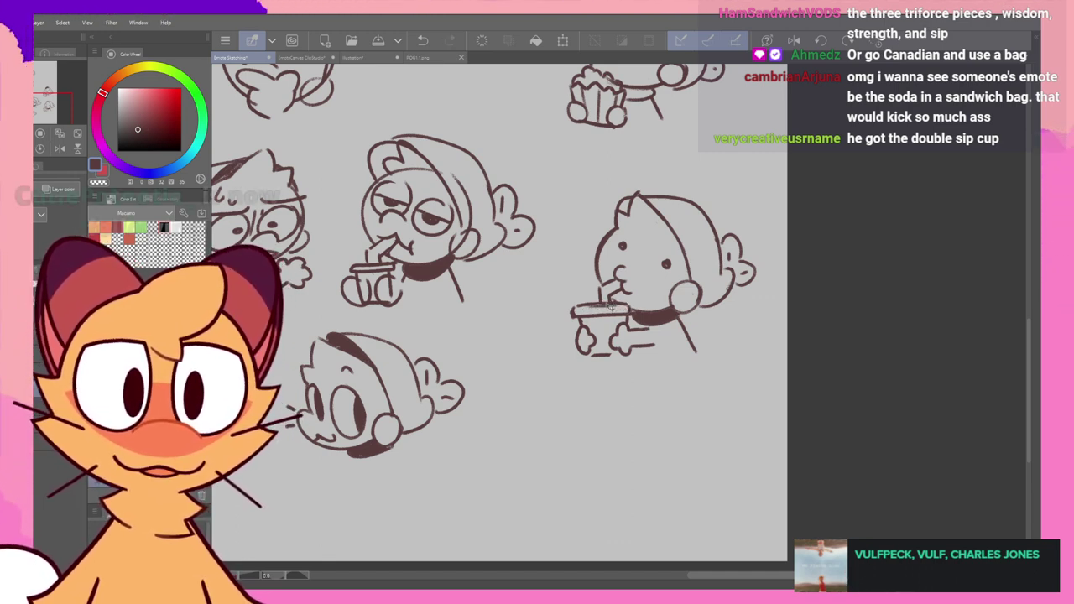
key(e)
drag(612, 308, 587, 308)
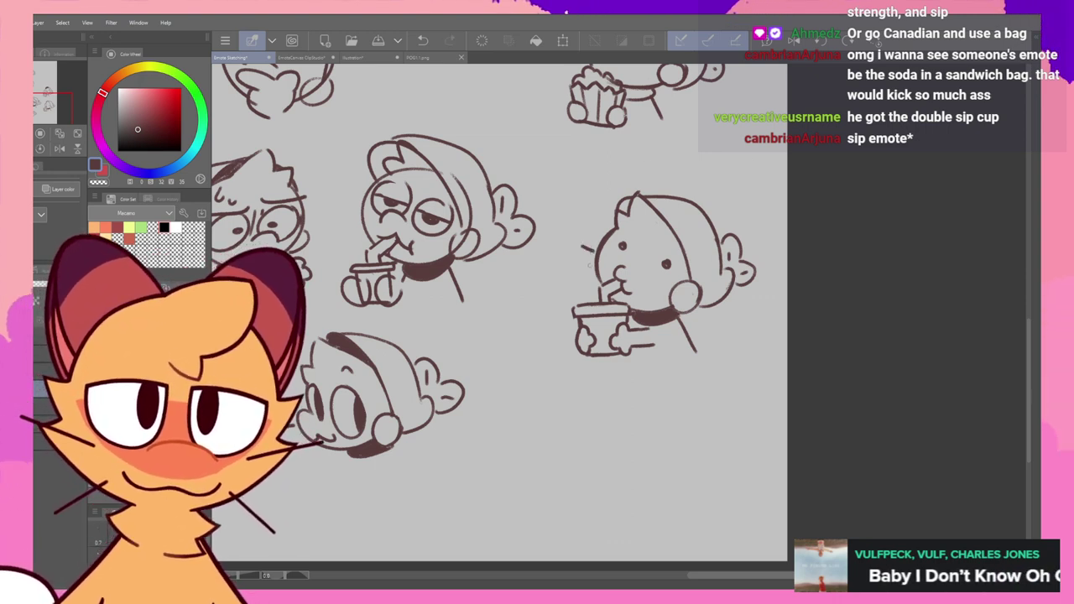
- Add short accent strokes in front of the face and fill the forelock dark, checking the mirrored view
key(ctrl+z)
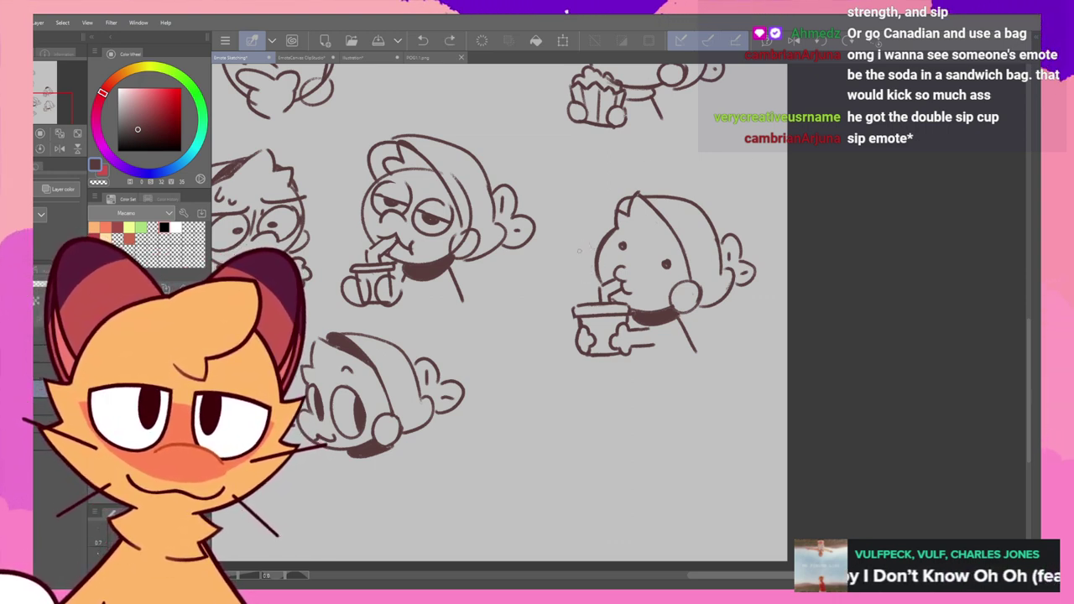
key(ctrl+y)
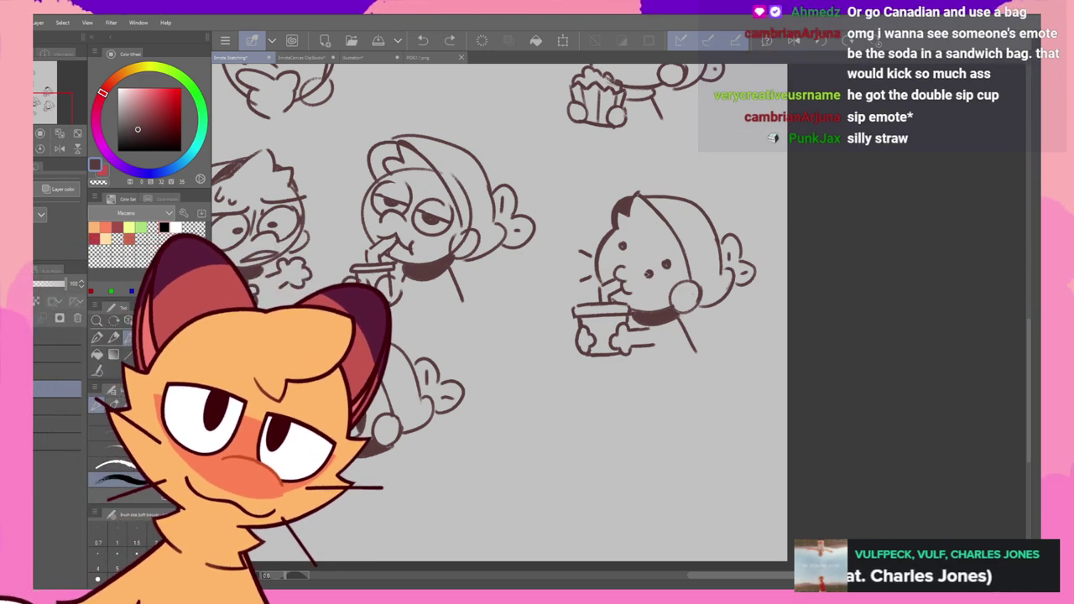
click(791, 38)
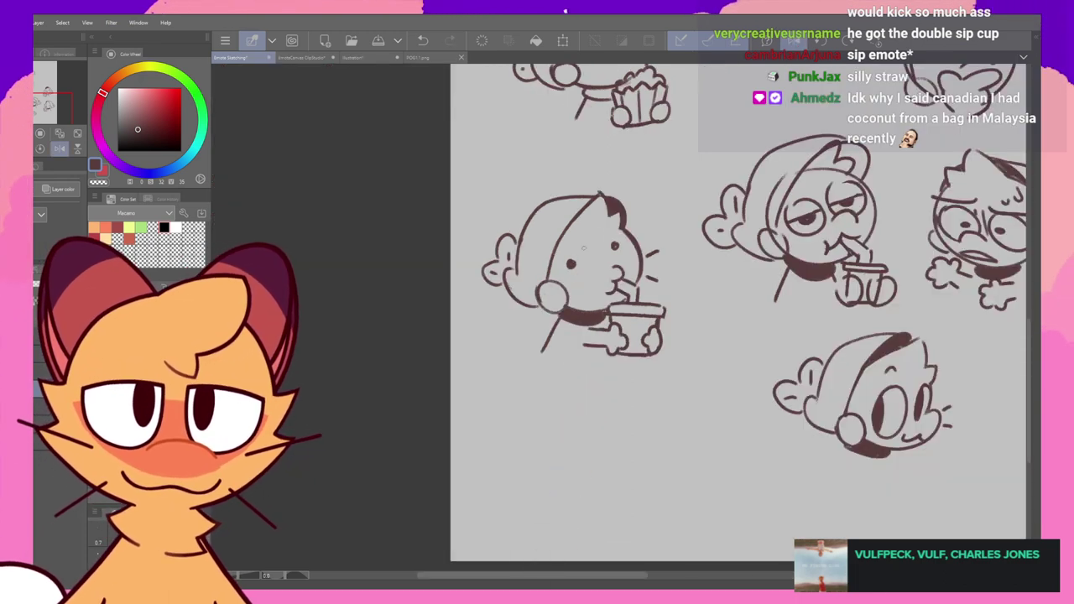
click(615, 245)
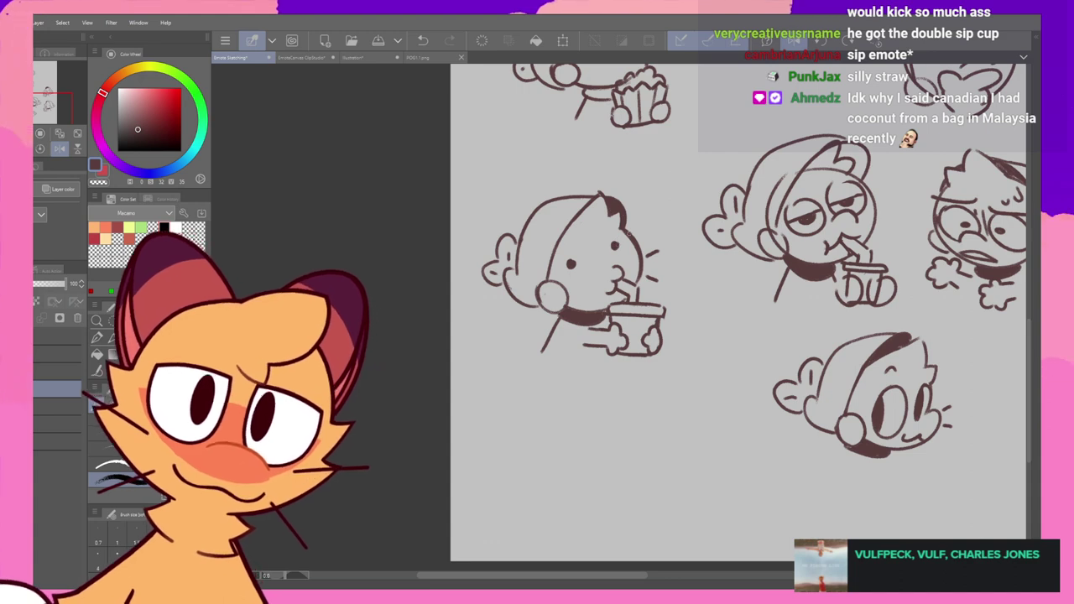
- Thicken the slanted back line and add a cuff stroke across the near arm, comparing normal and mirrored views
drag(703, 206, 669, 260)
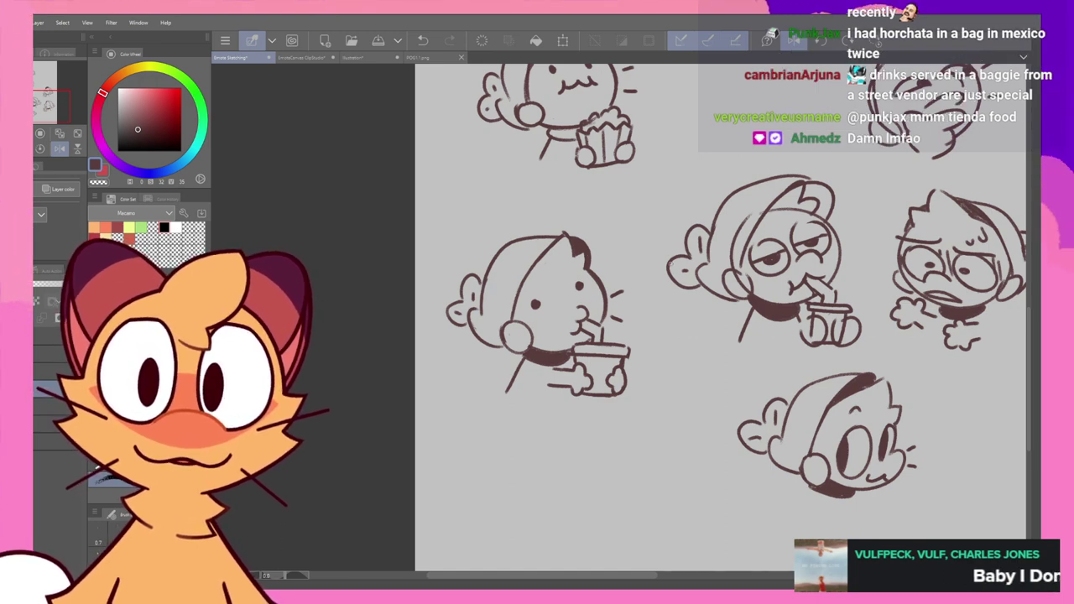
click(793, 39)
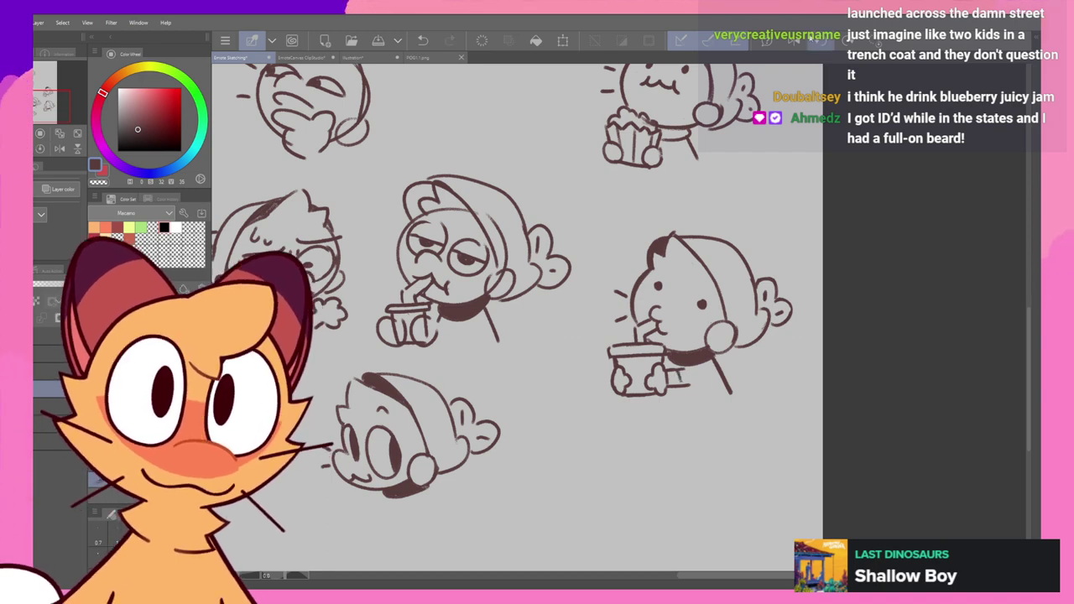
click(795, 40)
drag(560, 370, 558, 385)
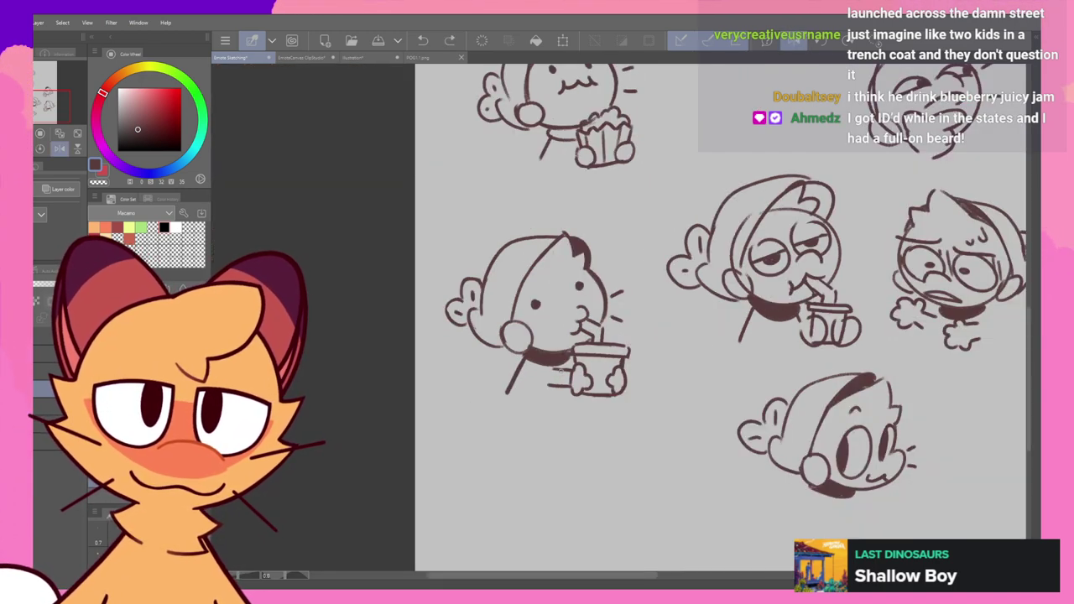
- Try a rounder outline on the far hand holding the cup and compare the normal and mirrored views
drag(625, 370, 624, 390)
key(ctrl+z)
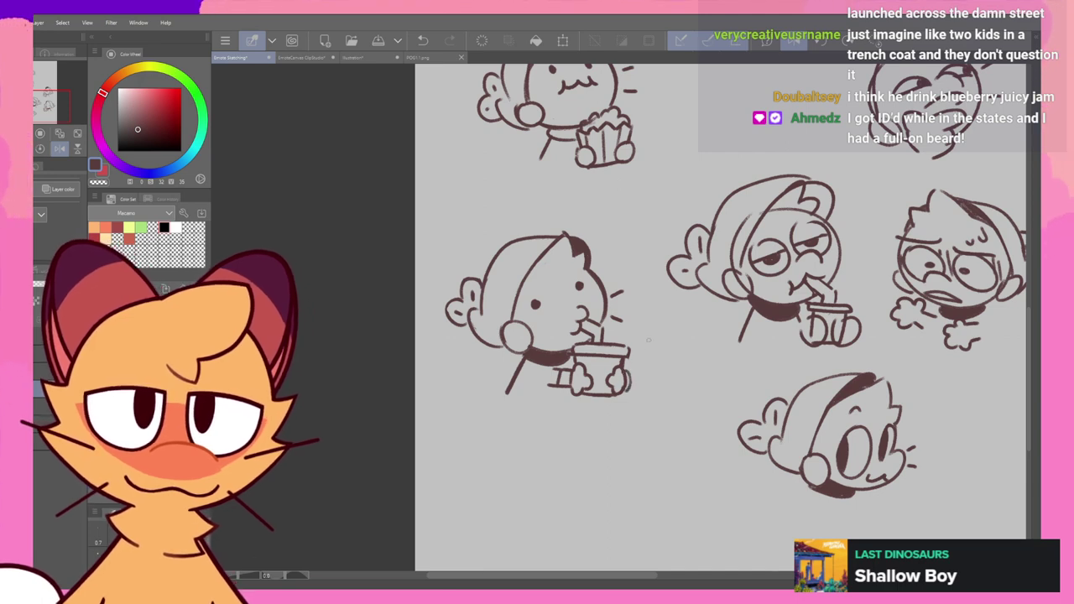
key(ctrl+y)
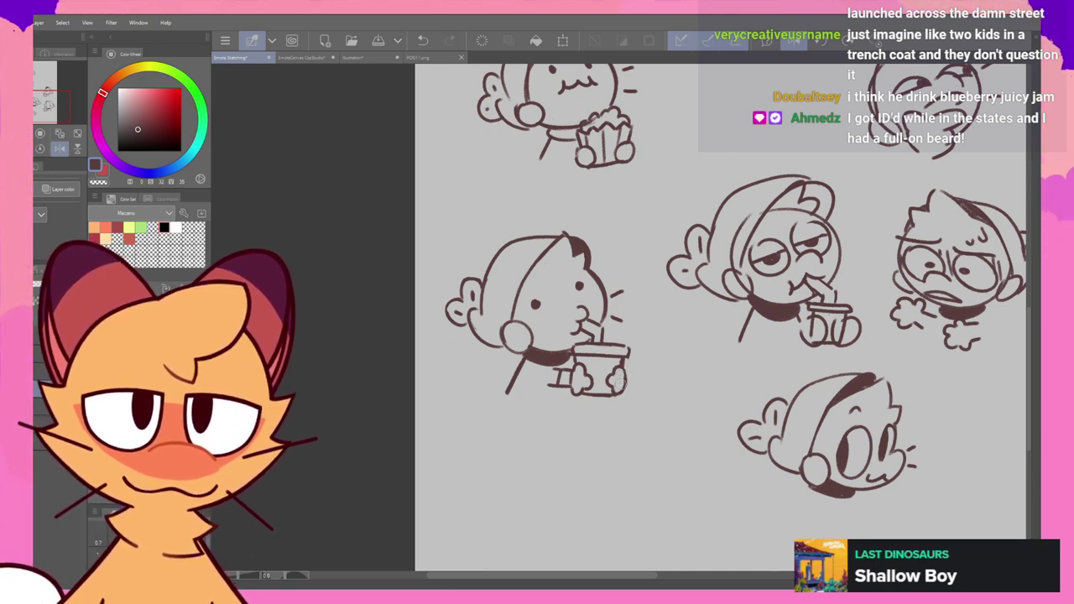
key(ctrl+z)
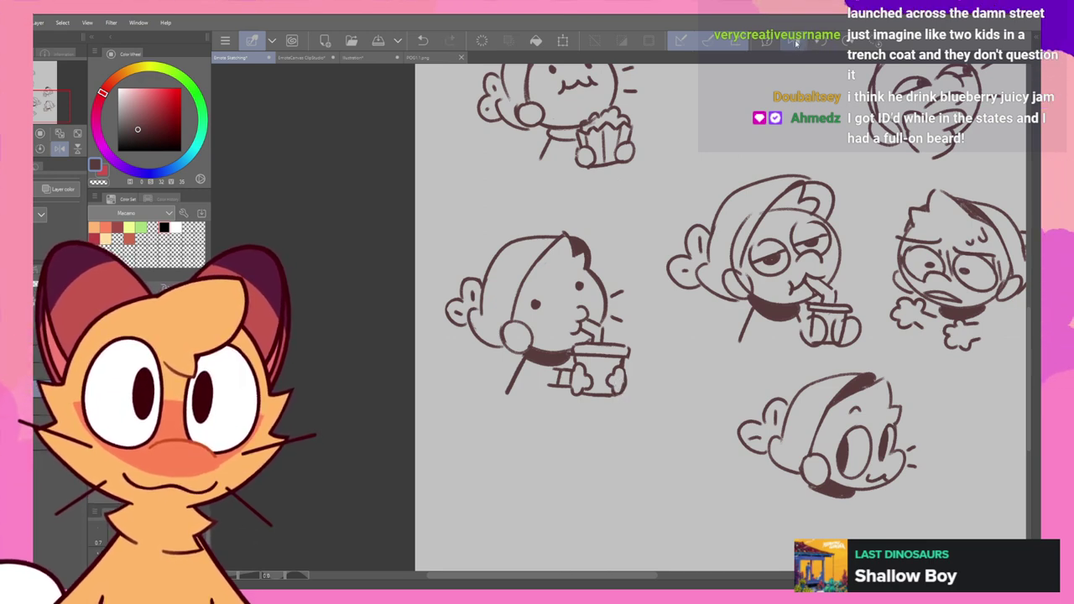
click(796, 42)
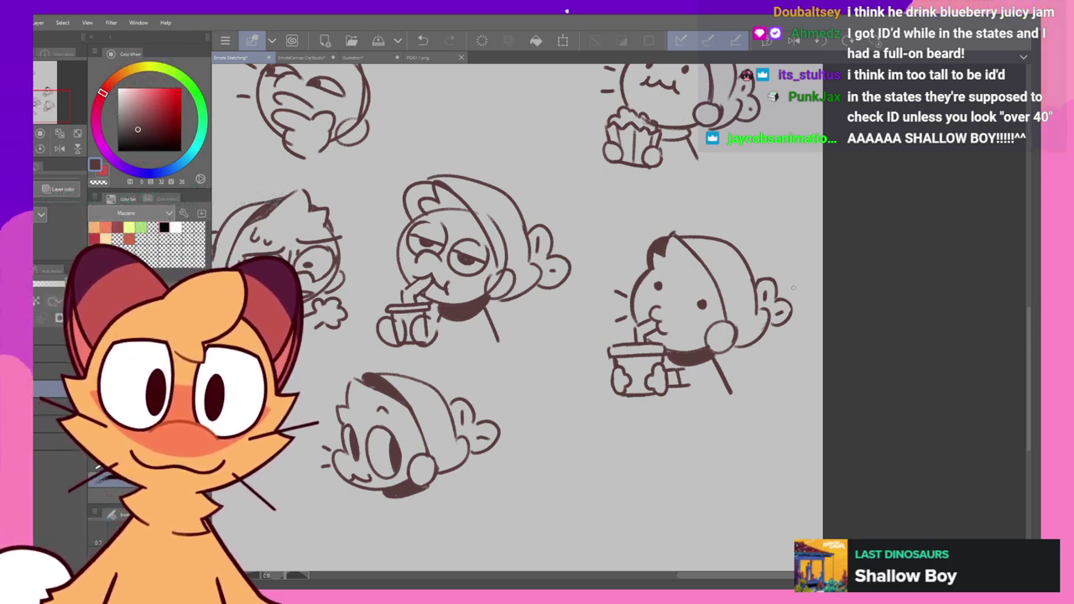
click(794, 41)
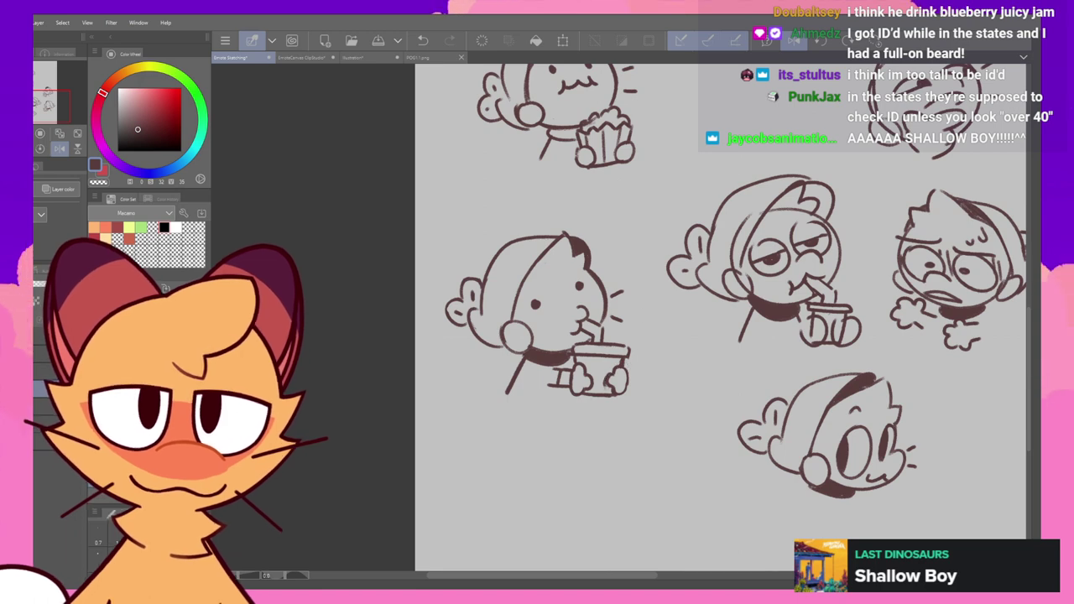
click(793, 42)
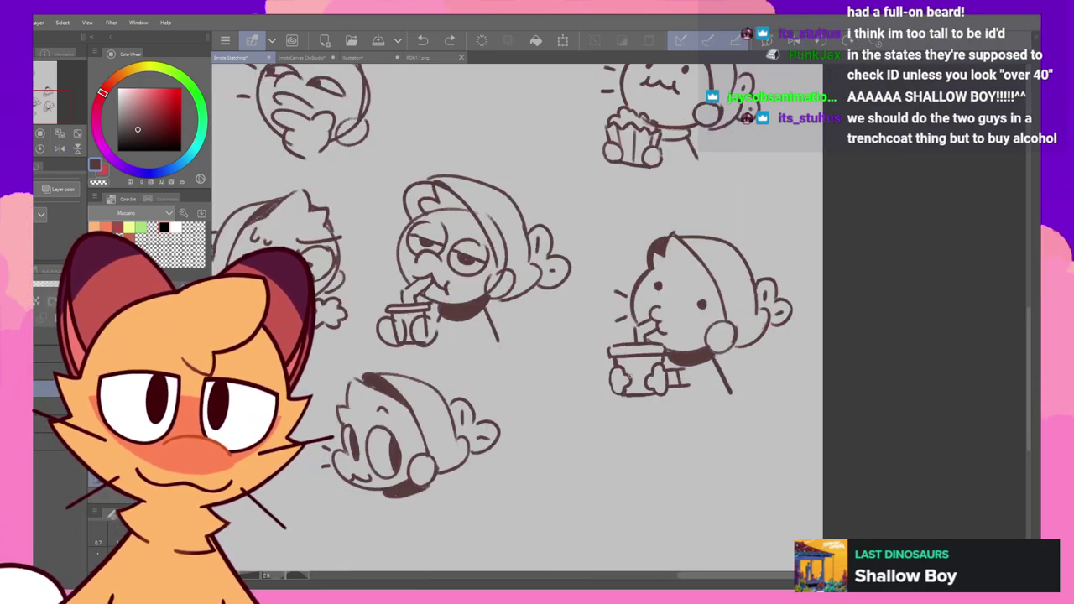
- Rework the far hand's outline at the cup's side, comparing versions and checking the mirrored view
drag(625, 378, 617, 383)
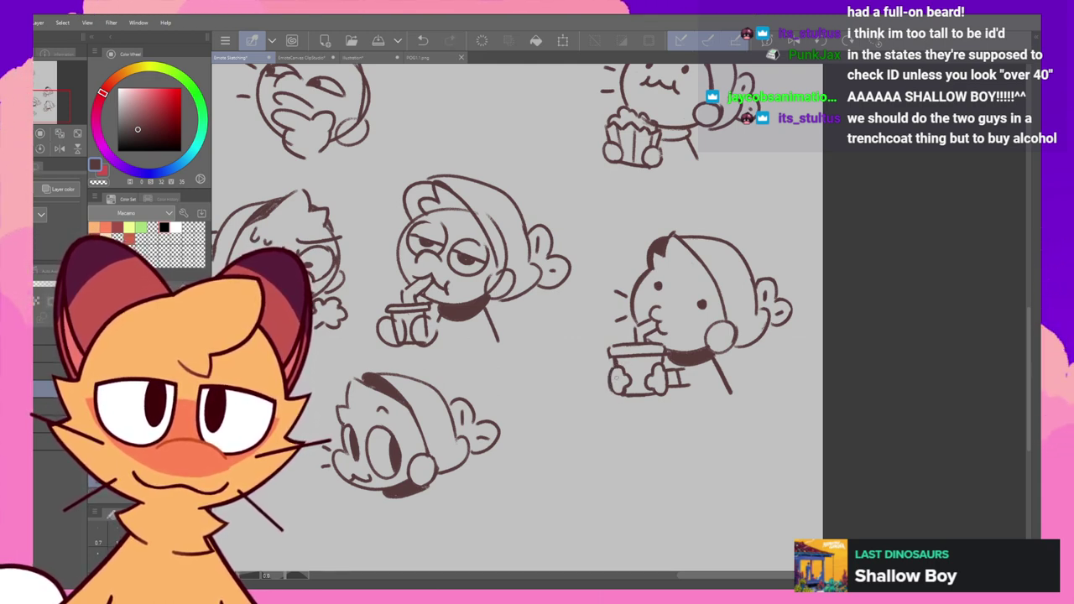
key(ctrl+z)
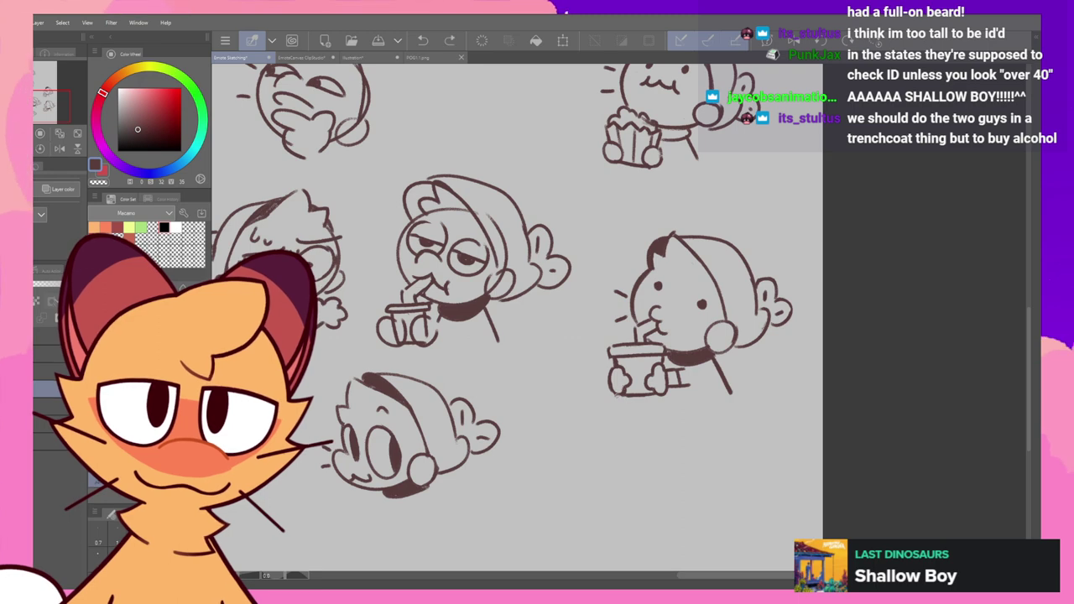
key(ctrl+y)
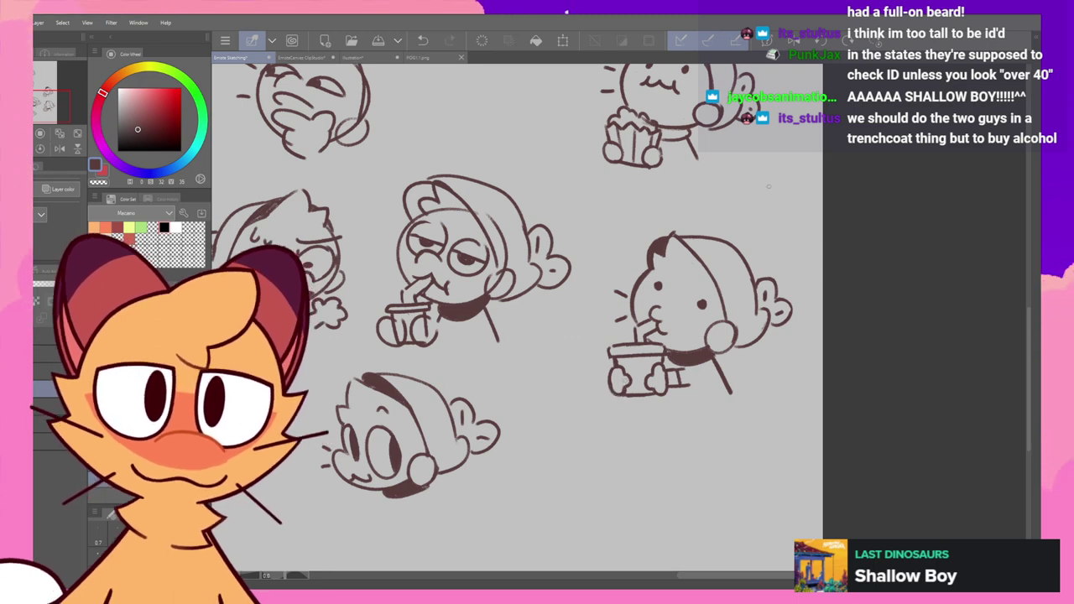
click(792, 41)
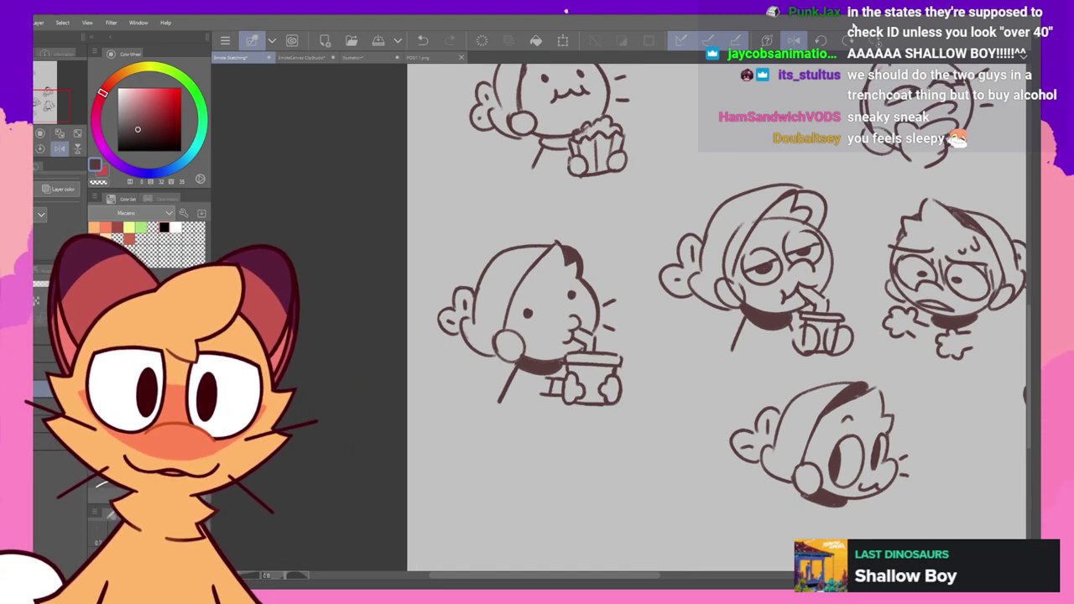
click(794, 40)
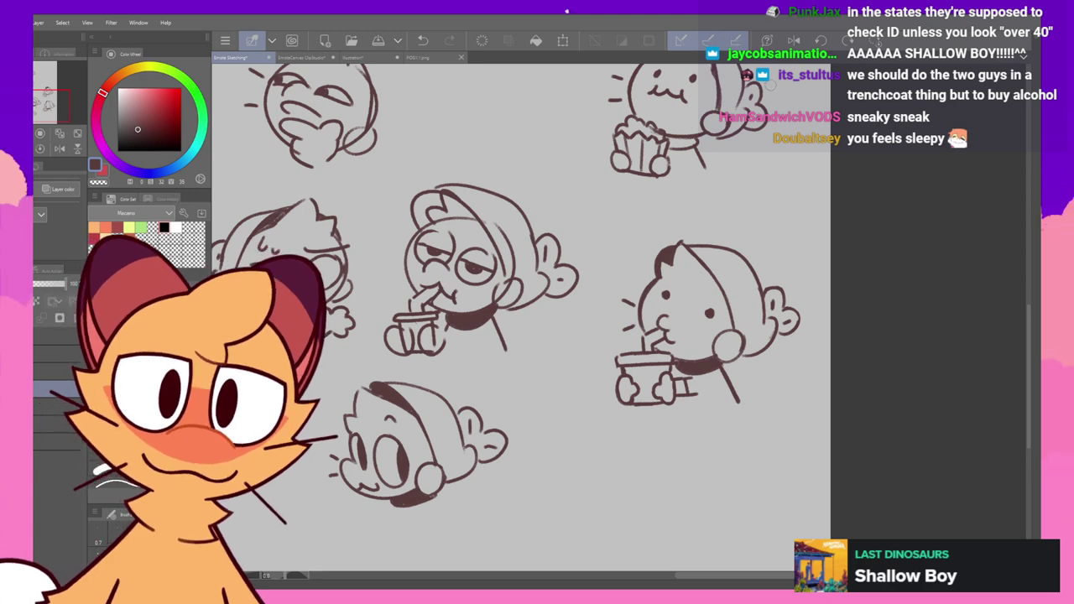
- Nudge the far hand slightly up and outward at the cup's edge in mirrored view, then deselect and restore the normal view
drag(755, 182, 654, 175)
click(792, 41)
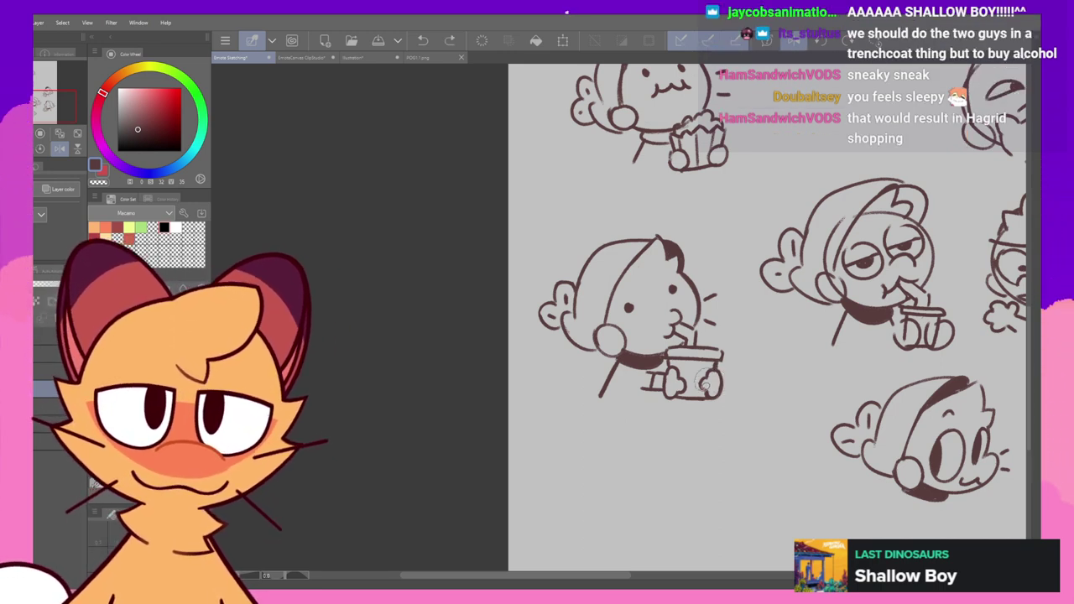
drag(729, 390, 711, 367)
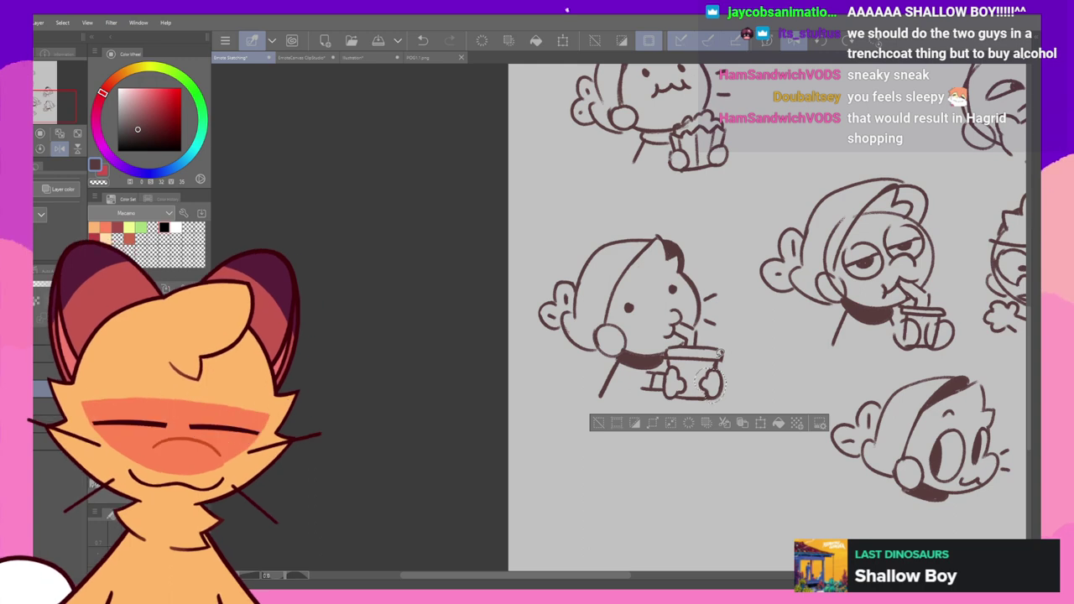
key(Right)
key(Right)
key(Up)
key(Up)
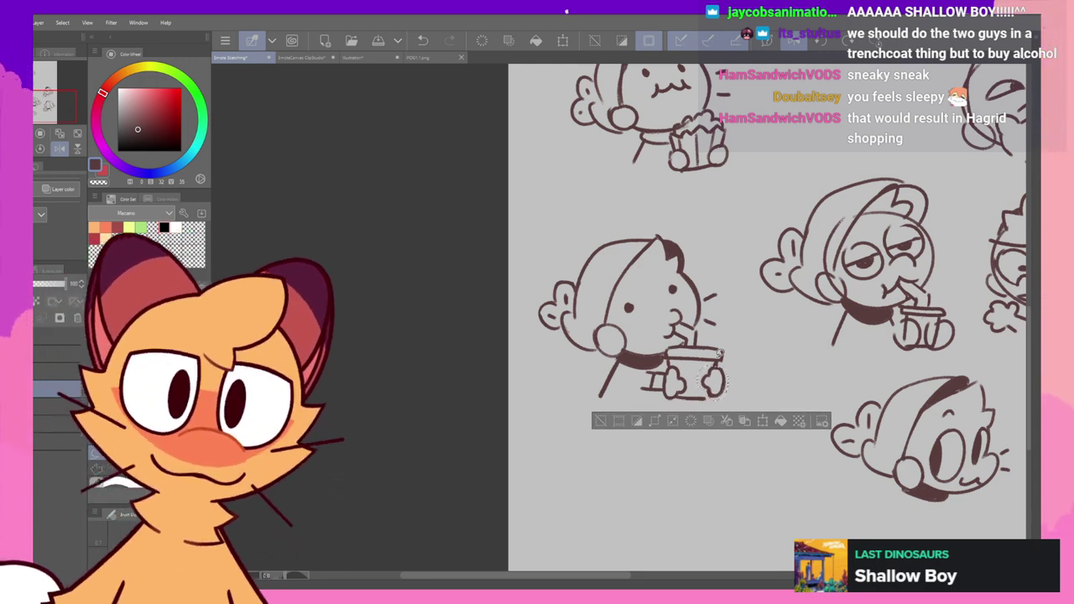
key(ctrl+d)
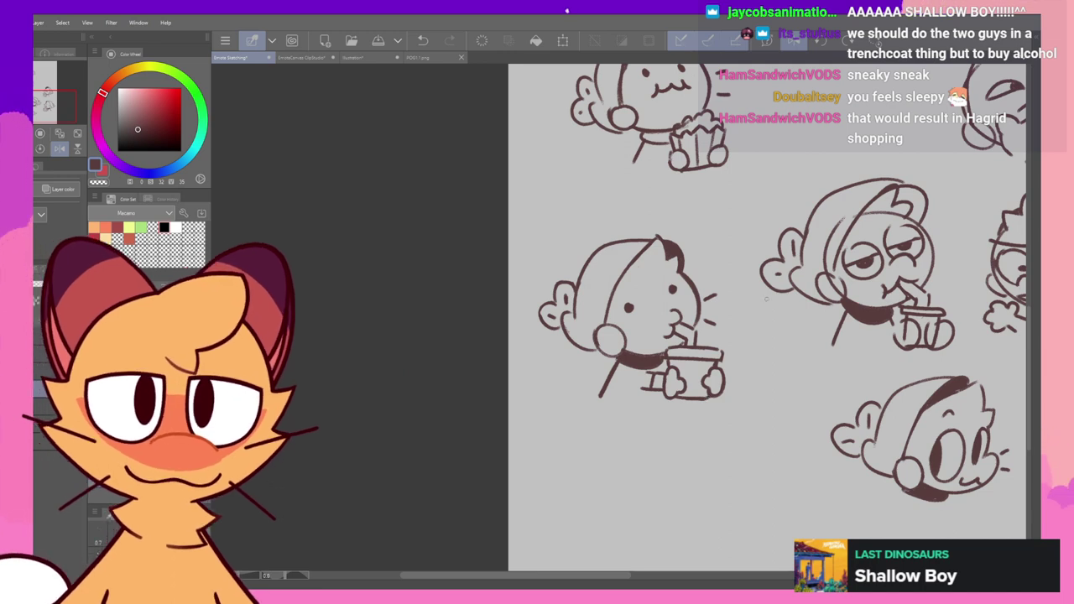
click(792, 40)
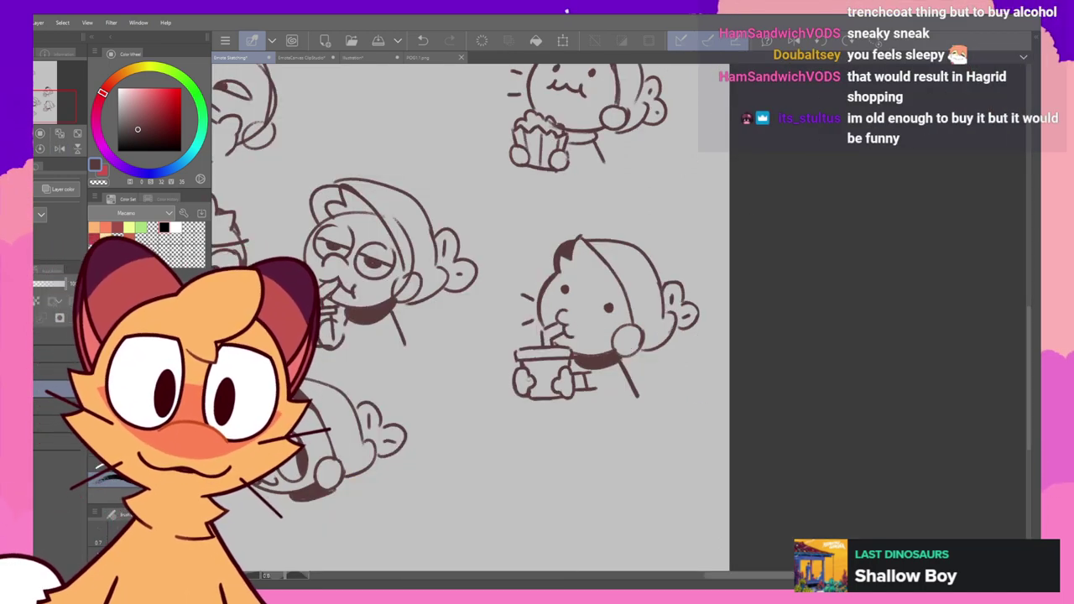
- Try a reworked outer edge on the far hand beside the cup, then undo that stroke
key(ctrl+z)
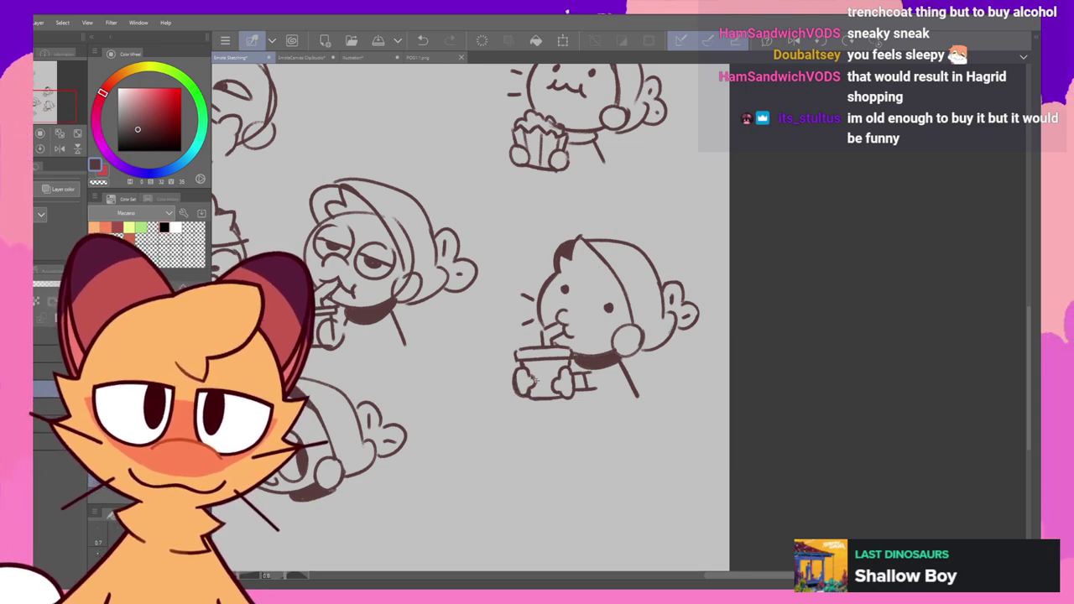
drag(515, 384, 520, 396)
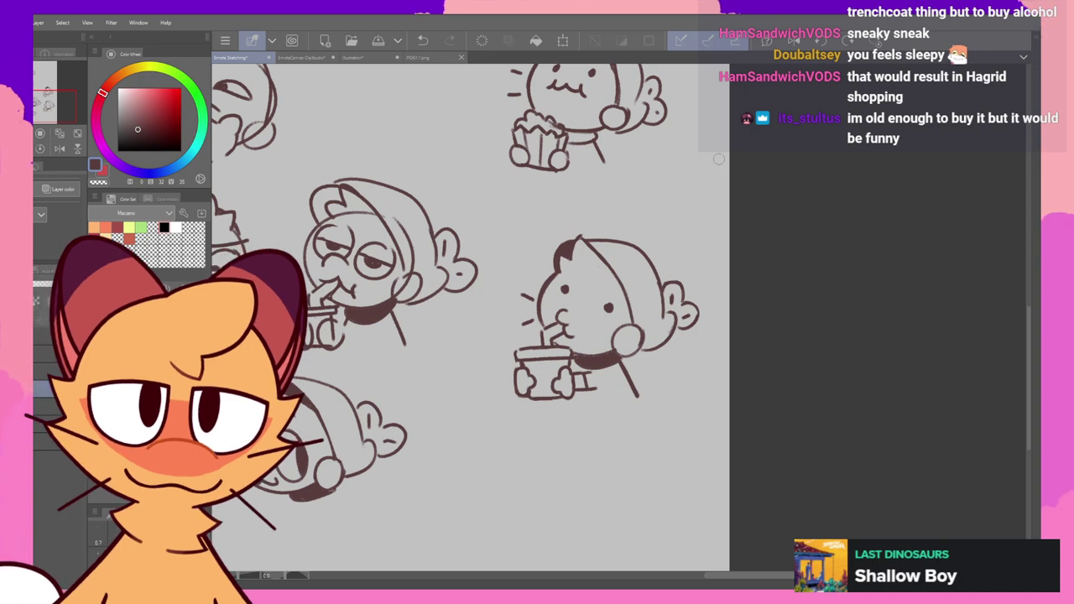
key(ctrl+z)
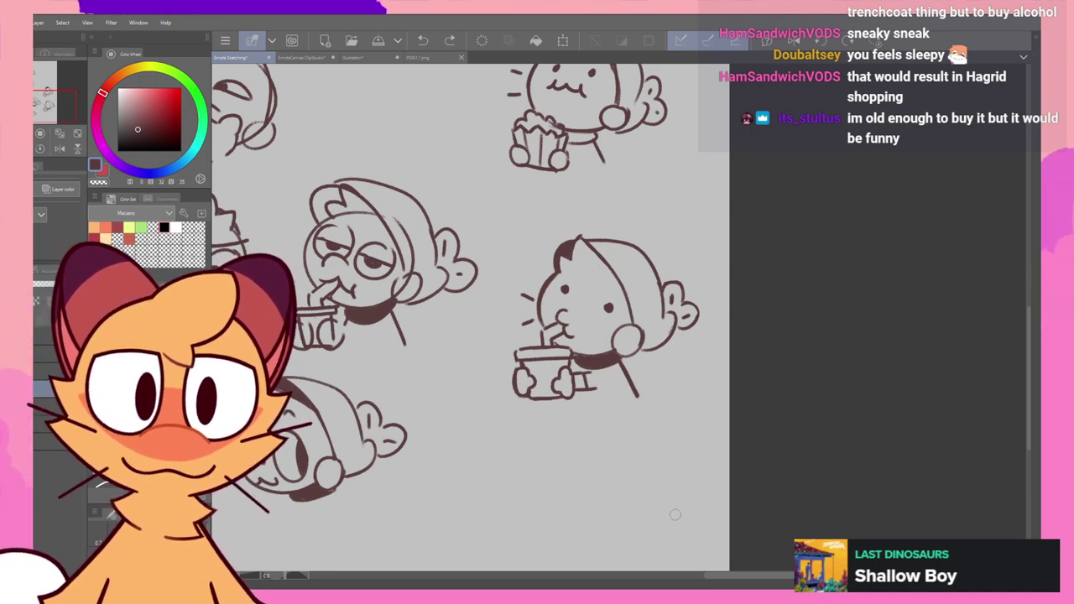
- Select the whole sipping sketch with a freehand lasso and paste a copy into the EmoteCanvas document
key(m)
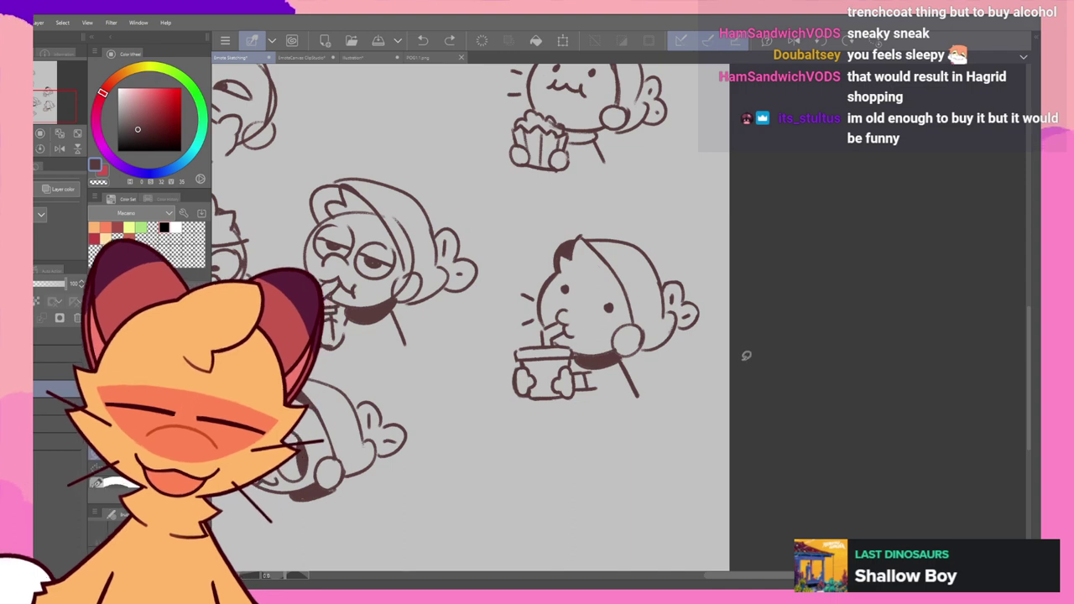
mouse_move(619, 210)
mouse_down()
mouse_move(530, 221)
mouse_move(506, 423)
mouse_up()
drag(685, 200, 616, 191)
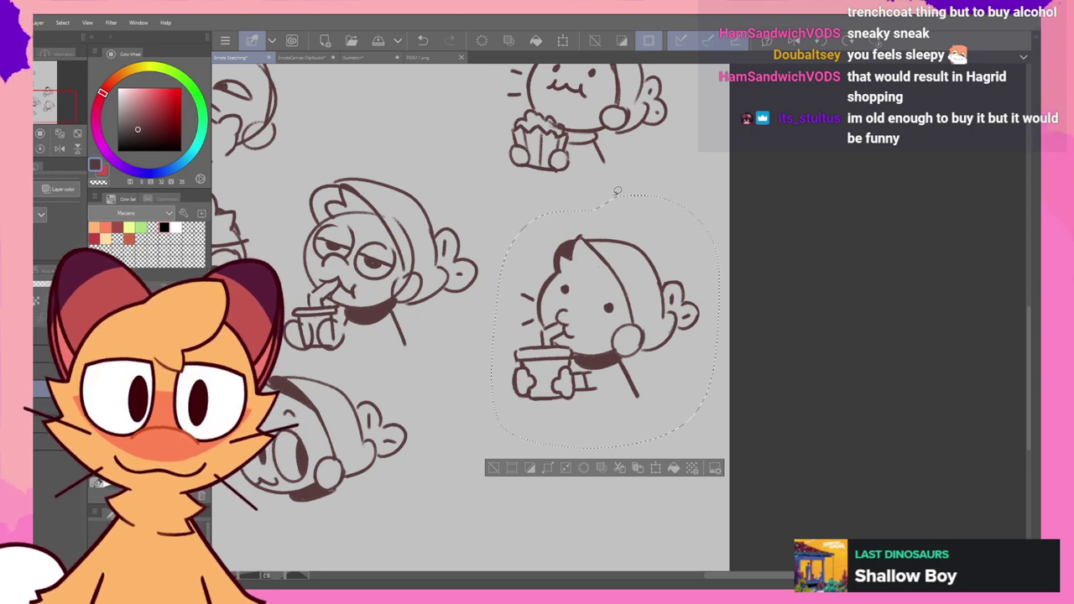
click(302, 58)
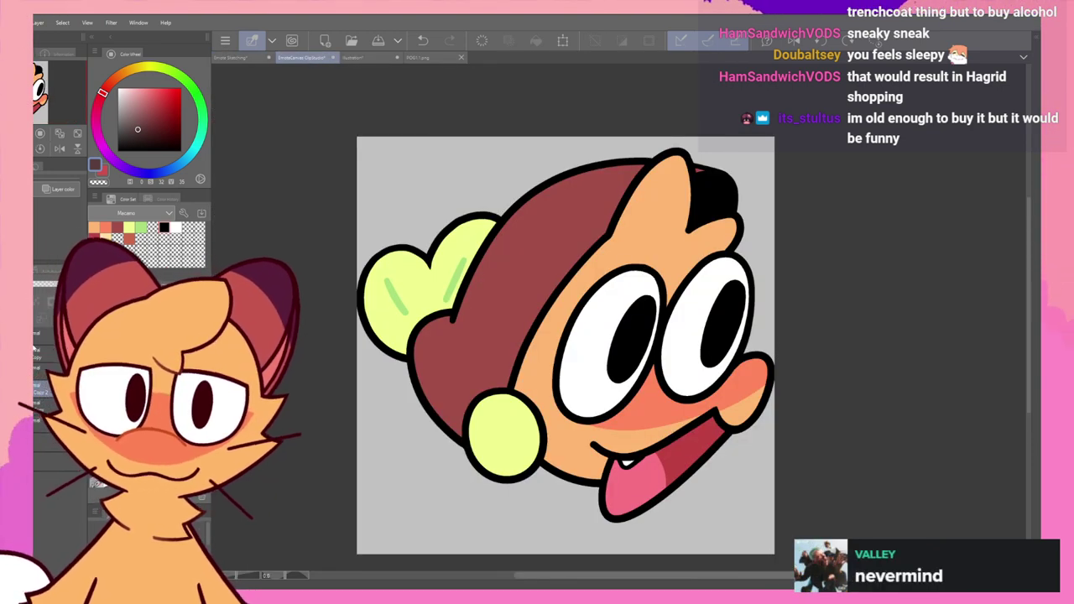
key(ctrl+v)
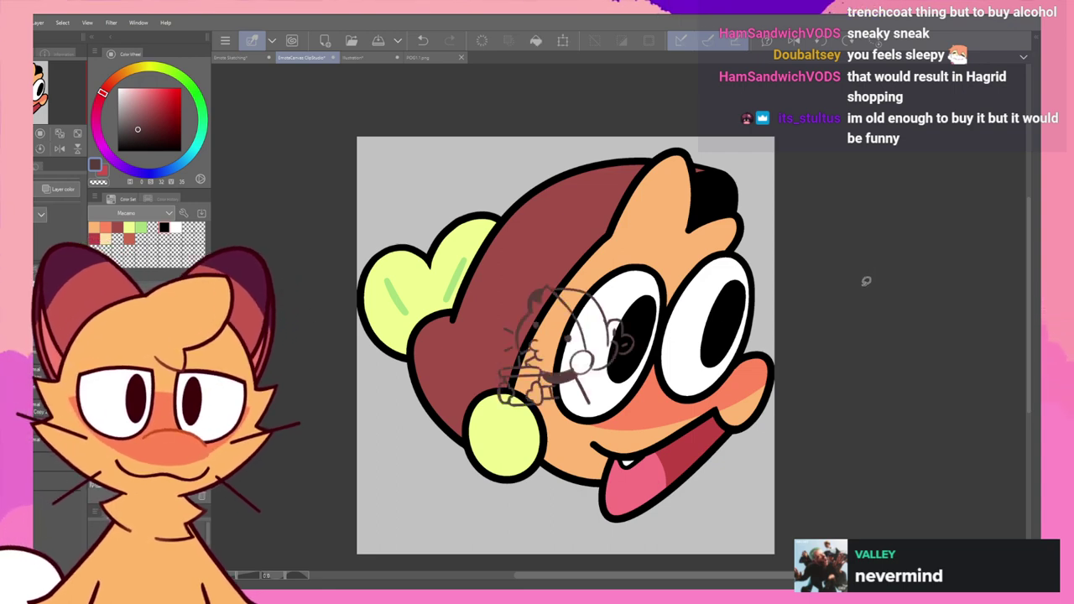
key(ctrl+t)
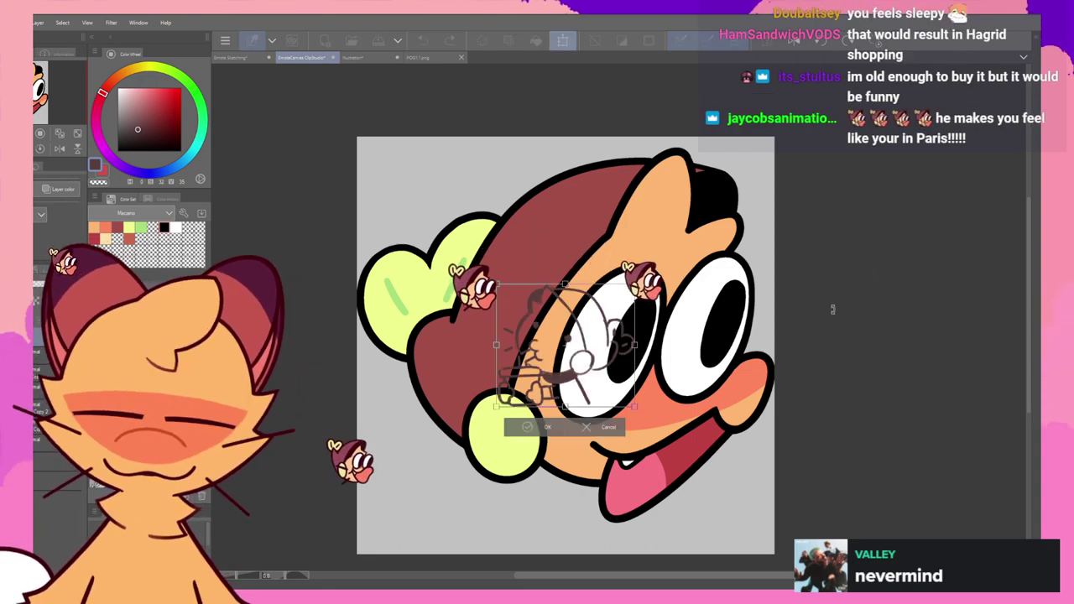
drag(634, 283, 742, 183)
mouse_move(668, 317)
mouse_down()
mouse_move(620, 402)
mouse_move(635, 407)
mouse_move(598, 399)
mouse_up()
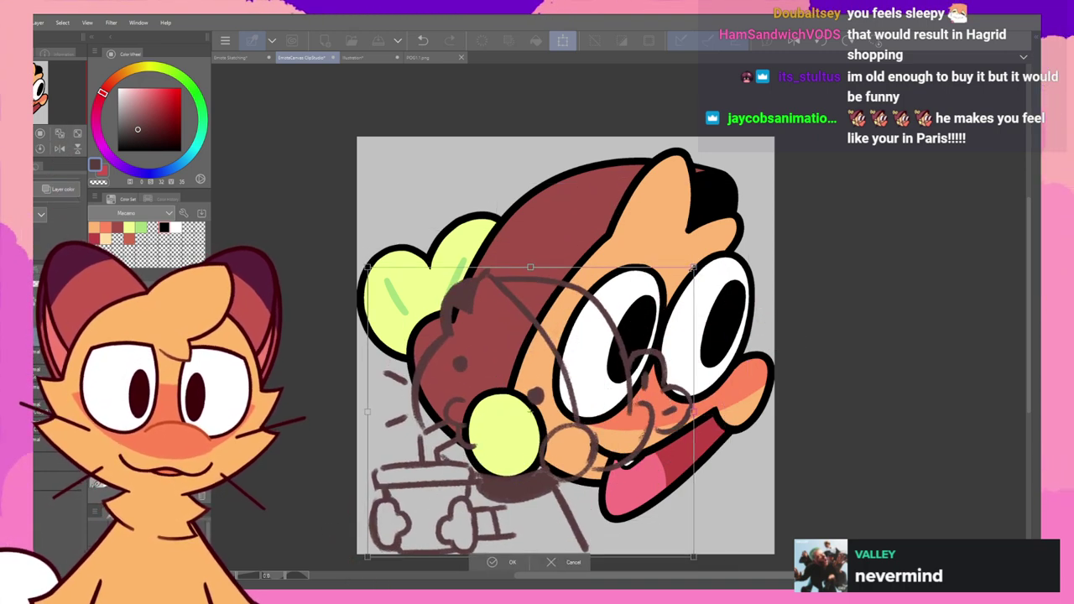
drag(693, 267, 807, 170)
mouse_move(764, 300)
mouse_down()
mouse_move(731, 301)
mouse_move(743, 299)
mouse_up()
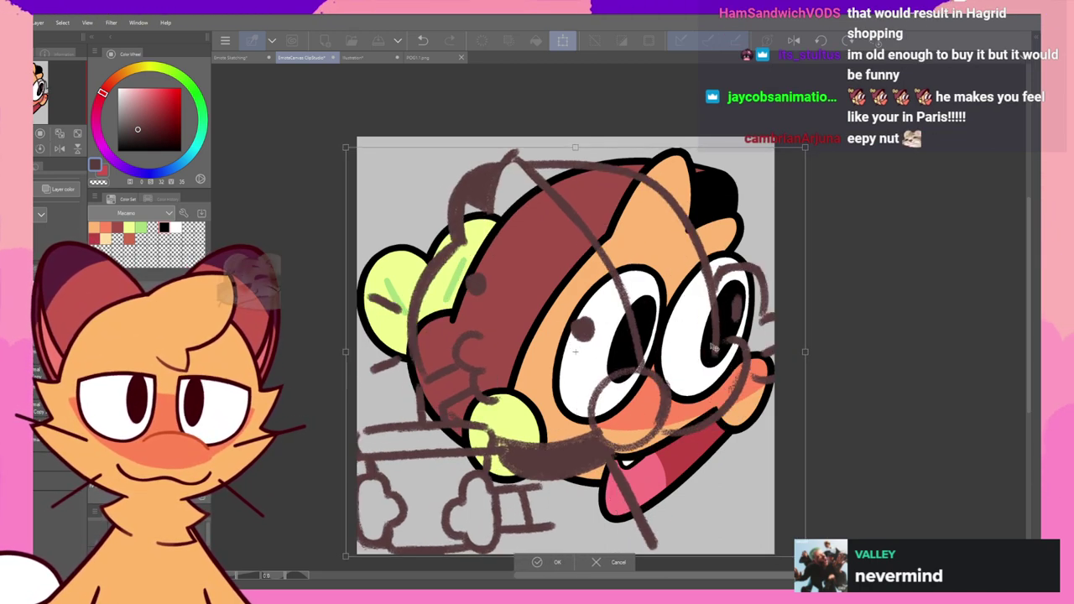
drag(804, 148, 788, 176)
mouse_move(693, 325)
mouse_down()
mouse_move(714, 322)
mouse_move(715, 339)
mouse_move(704, 331)
mouse_up()
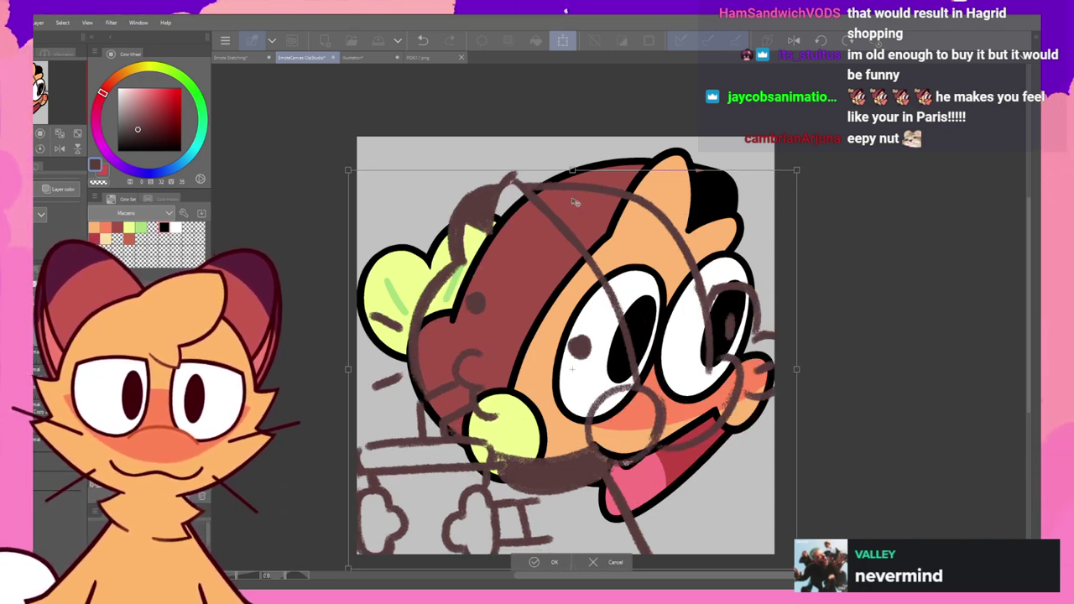
click(595, 561)
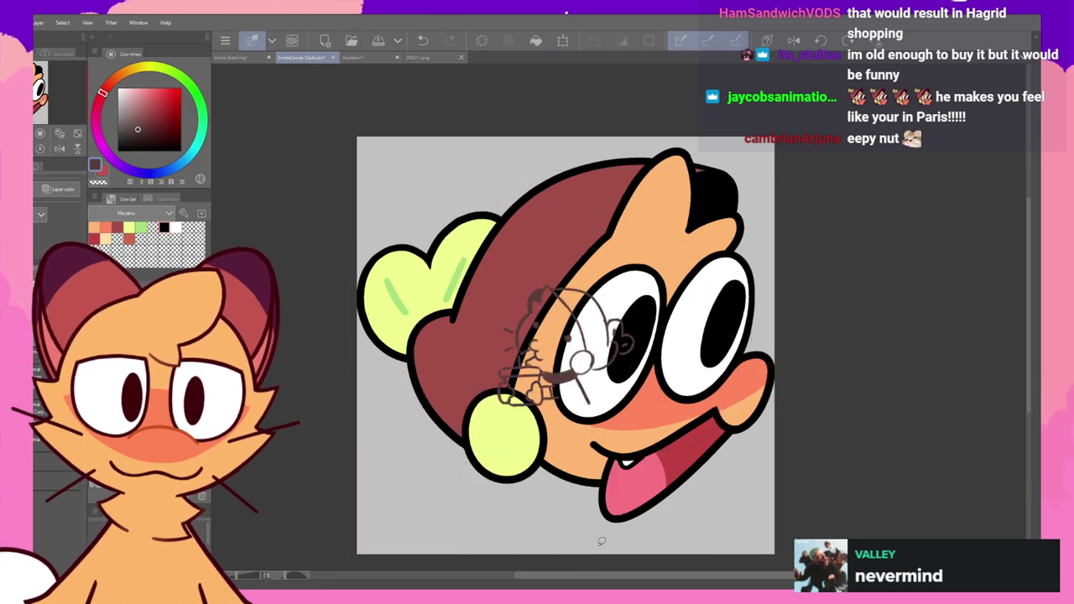
- Hide the coloured emote artwork and enlarge the pasted sipping sketch until it spans the full canvas width
key(ctrl+z)
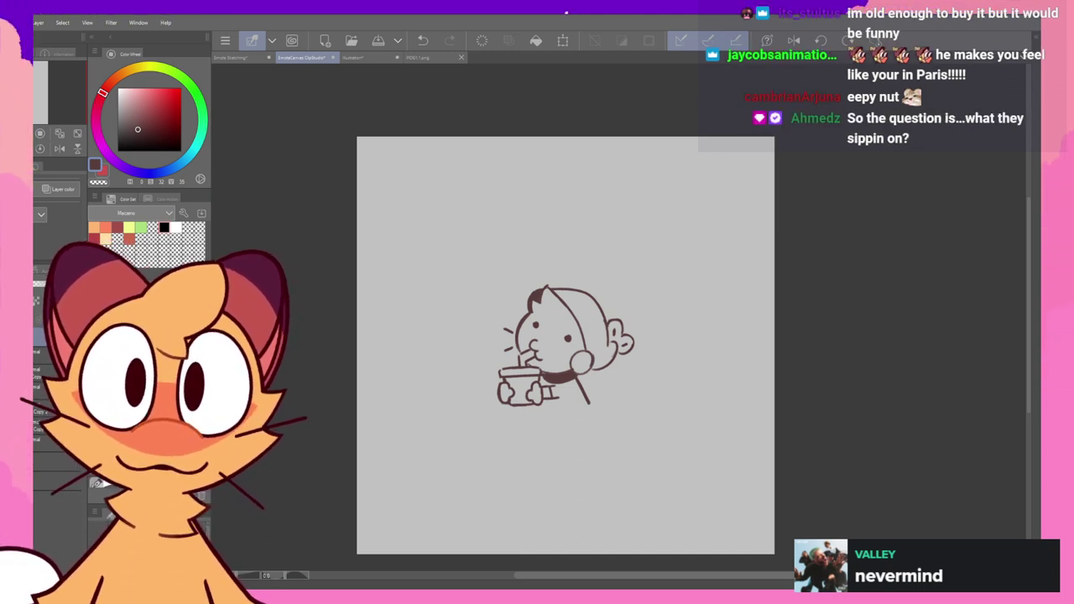
key(ctrl+t)
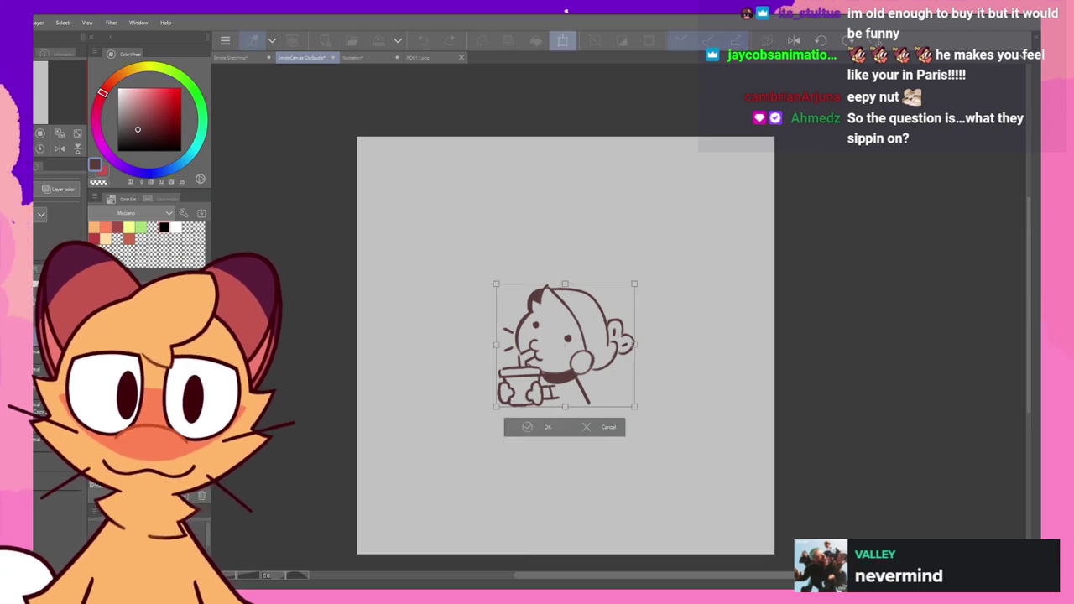
drag(635, 280, 703, 221)
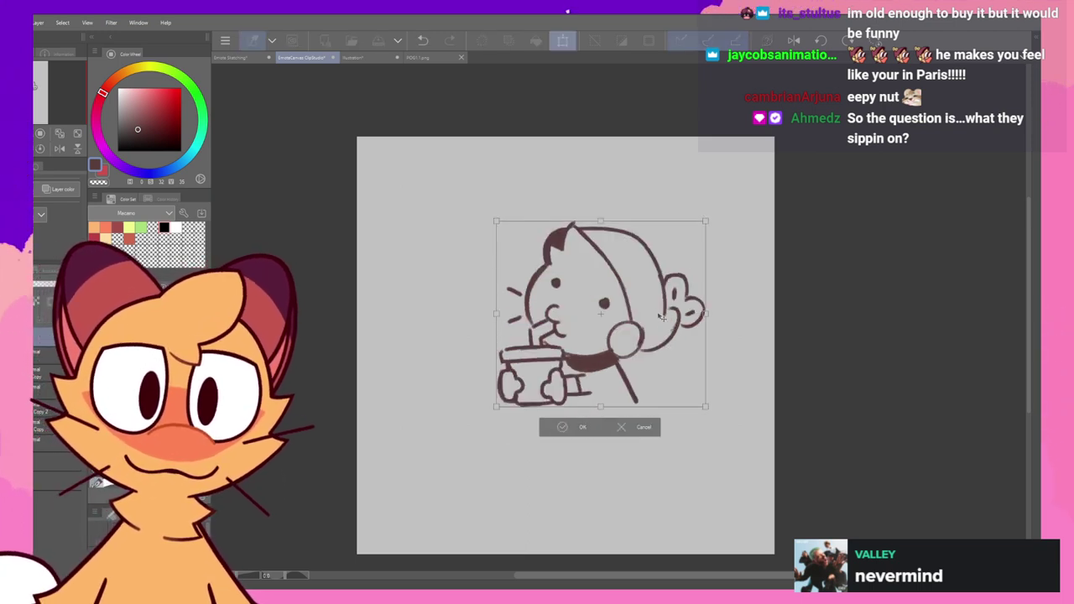
drag(662, 317, 561, 450)
mouse_move(609, 356)
mouse_down()
mouse_move(643, 309)
mouse_move(772, 201)
mouse_up()
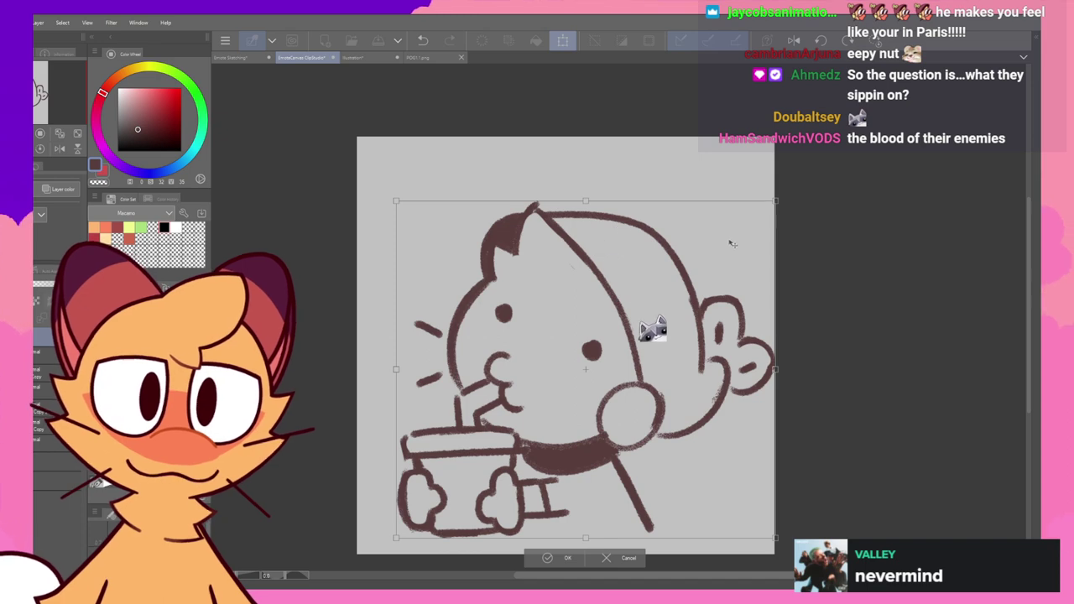
drag(396, 202, 357, 141)
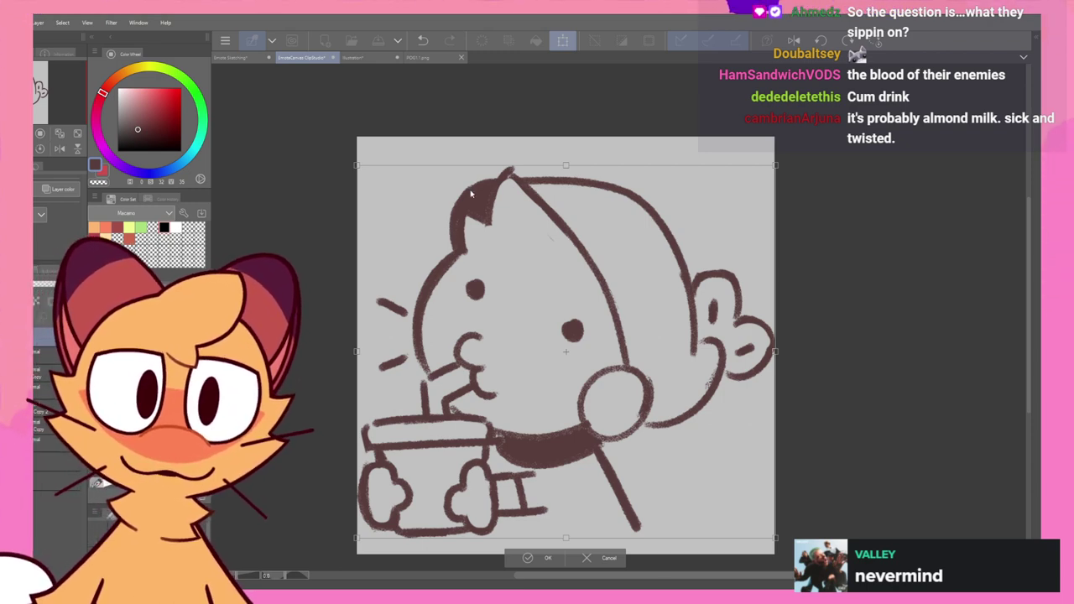
key(Return)
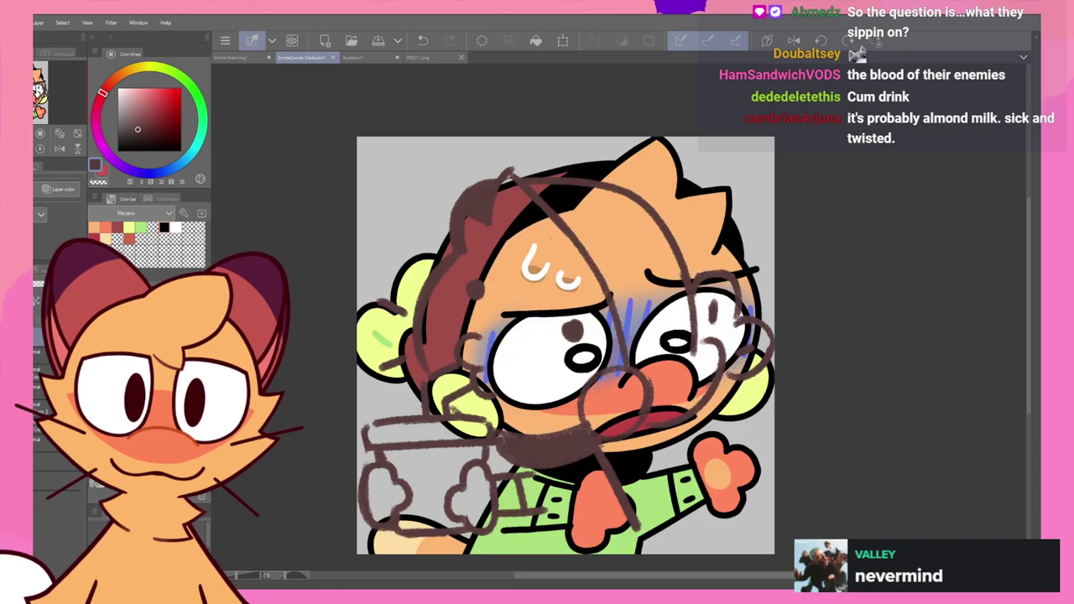
- Compare the enlarged sketch's size with the worried coloured emote, viewing it with and without the sketch
key(Delete)
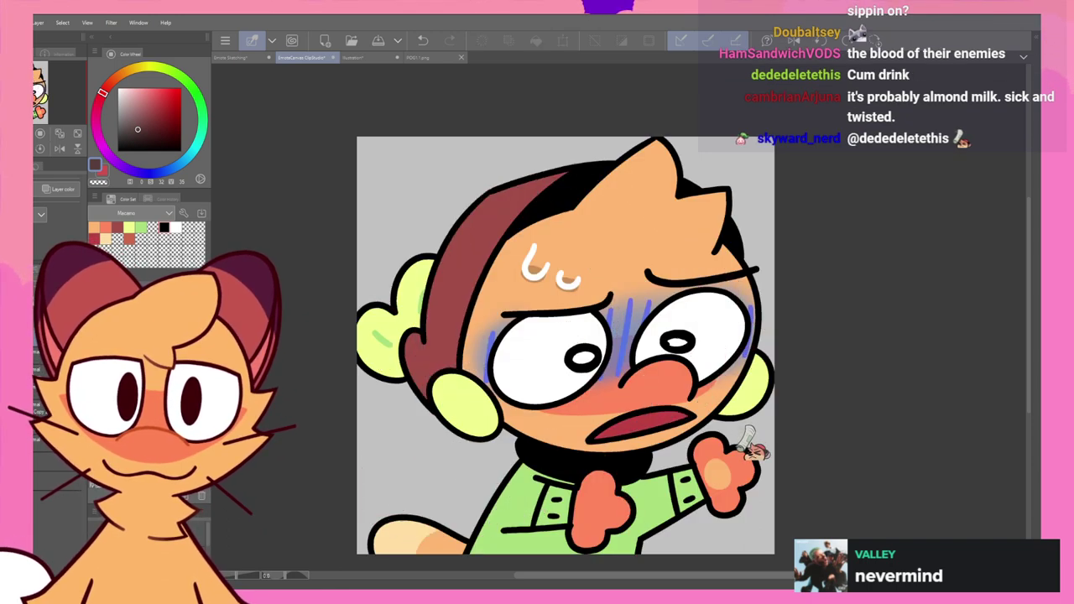
key(ctrl+z)
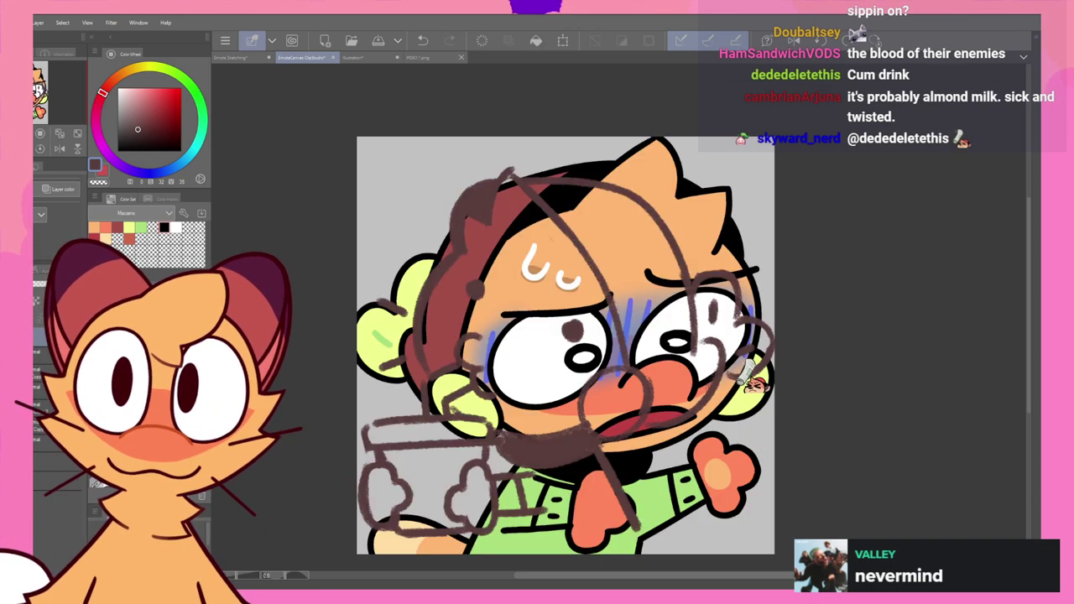
key(ctrl+z)
key(ctrl+z)
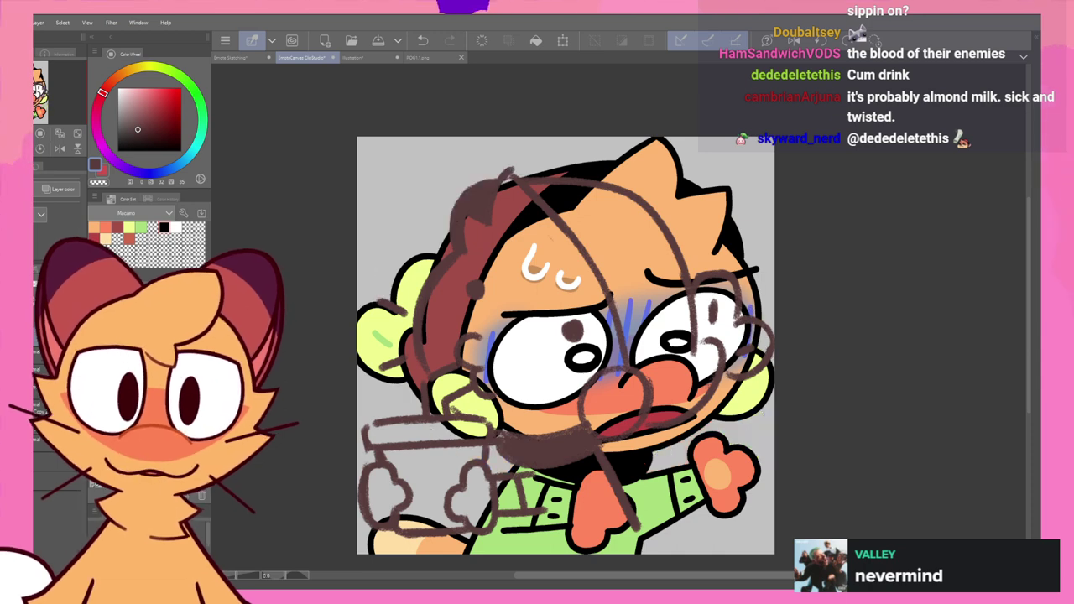
key(ctrl+z)
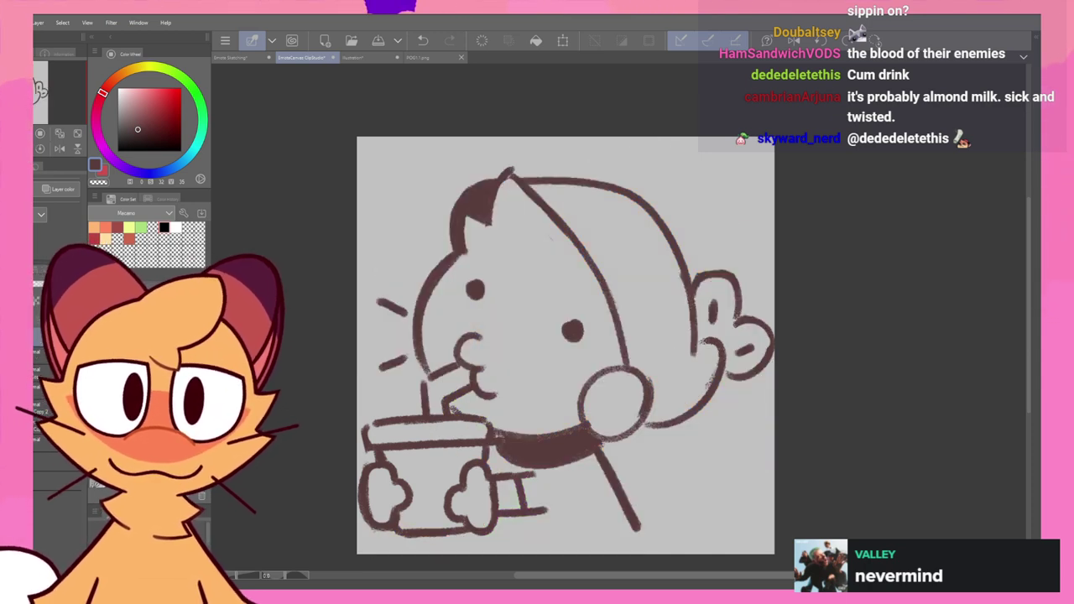
- Enlarge the sipping sketch further and position it with the cup at the canvas corner and the hair tuft cropped by the opposite edge
key(ctrl+t)
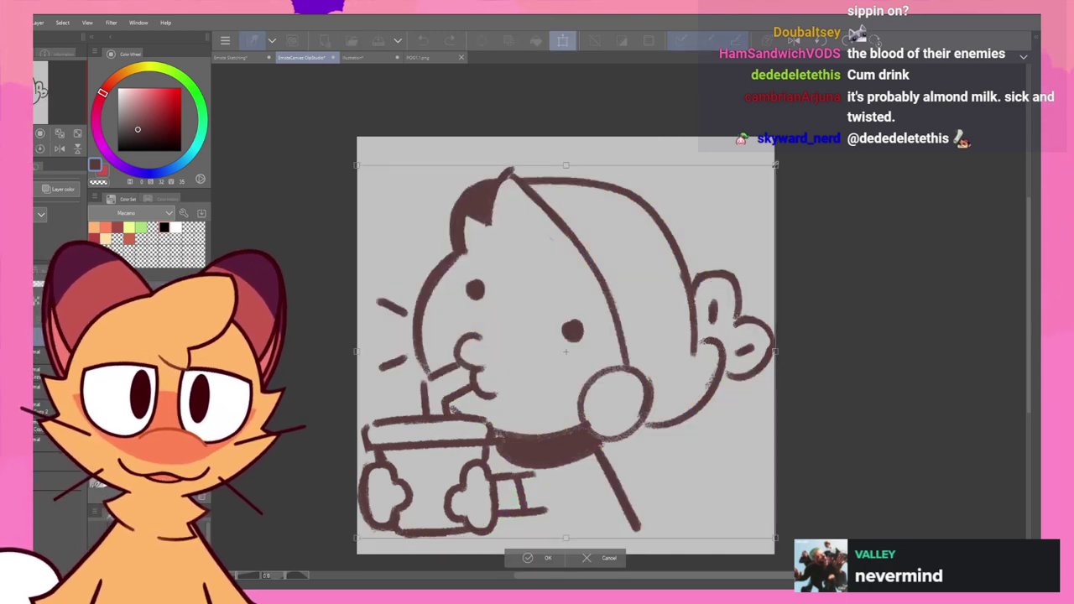
drag(775, 164, 812, 156)
drag(709, 338, 712, 383)
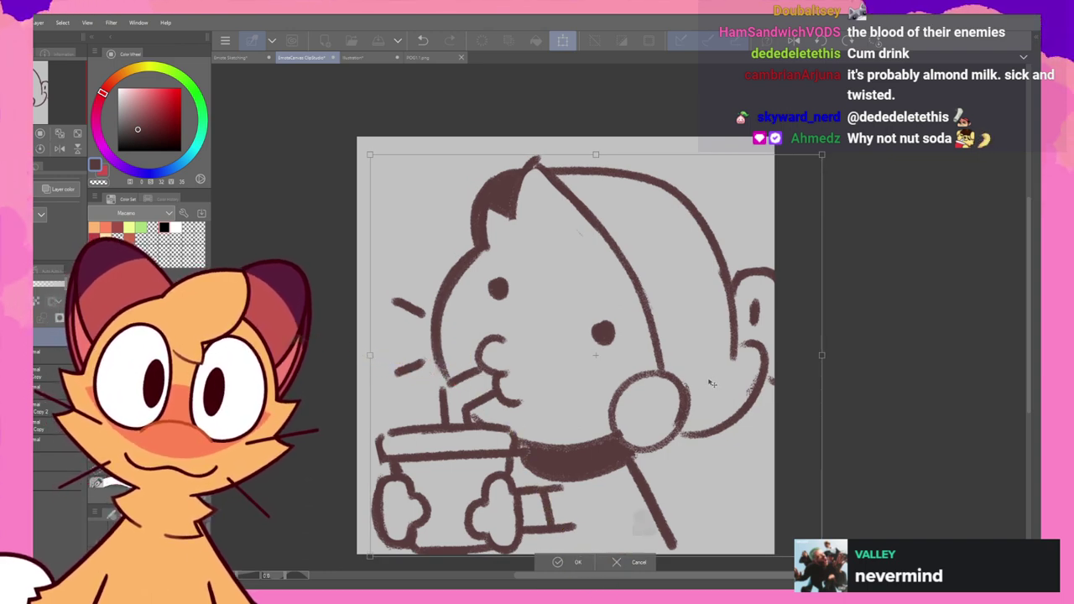
drag(712, 383, 710, 383)
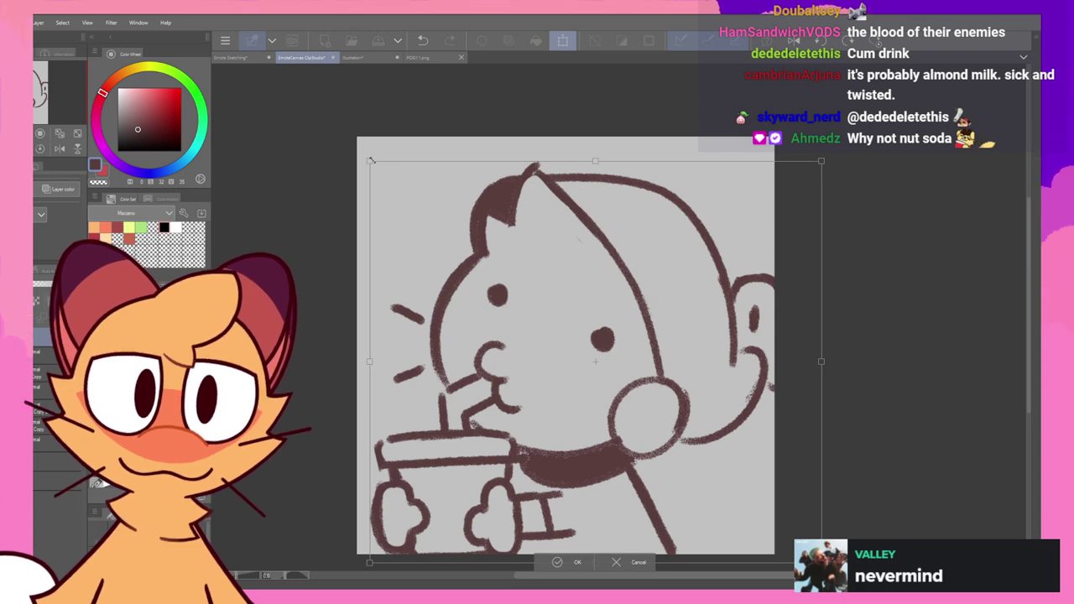
drag(371, 160, 354, 140)
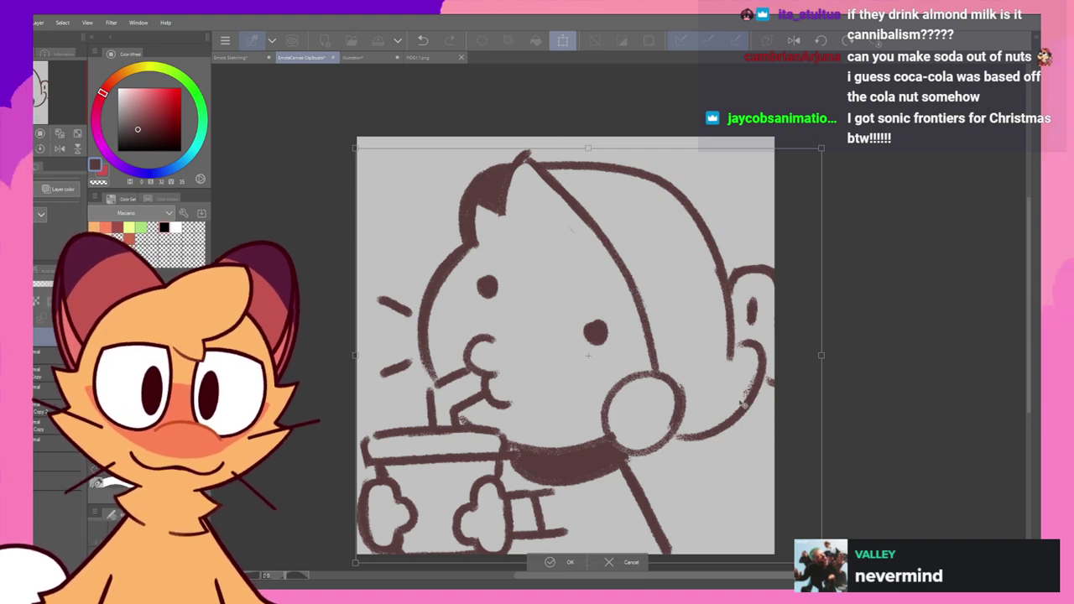
drag(727, 410, 732, 408)
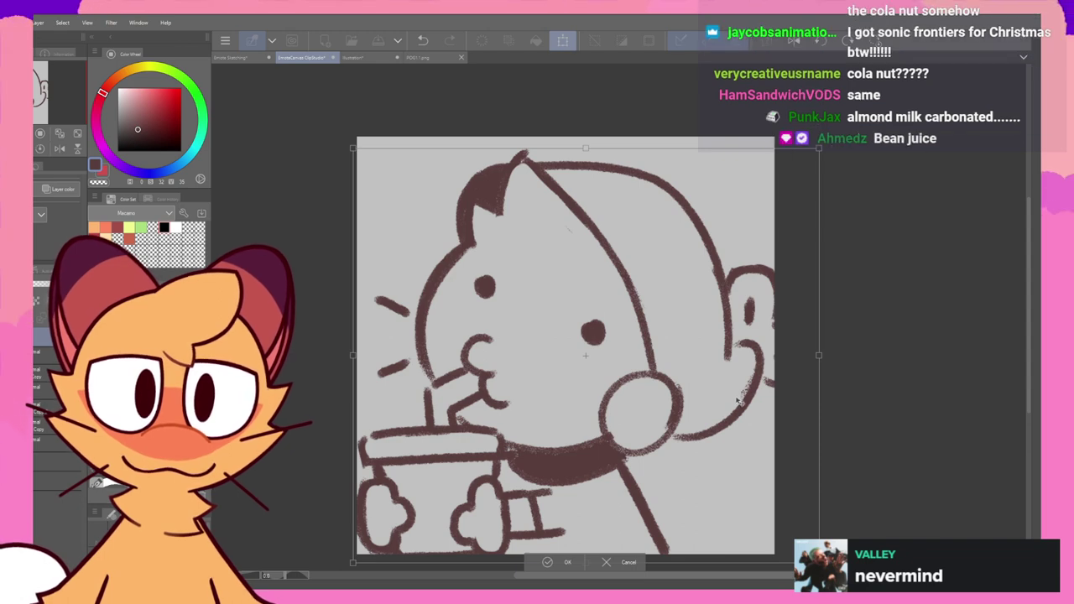
drag(738, 400, 736, 400)
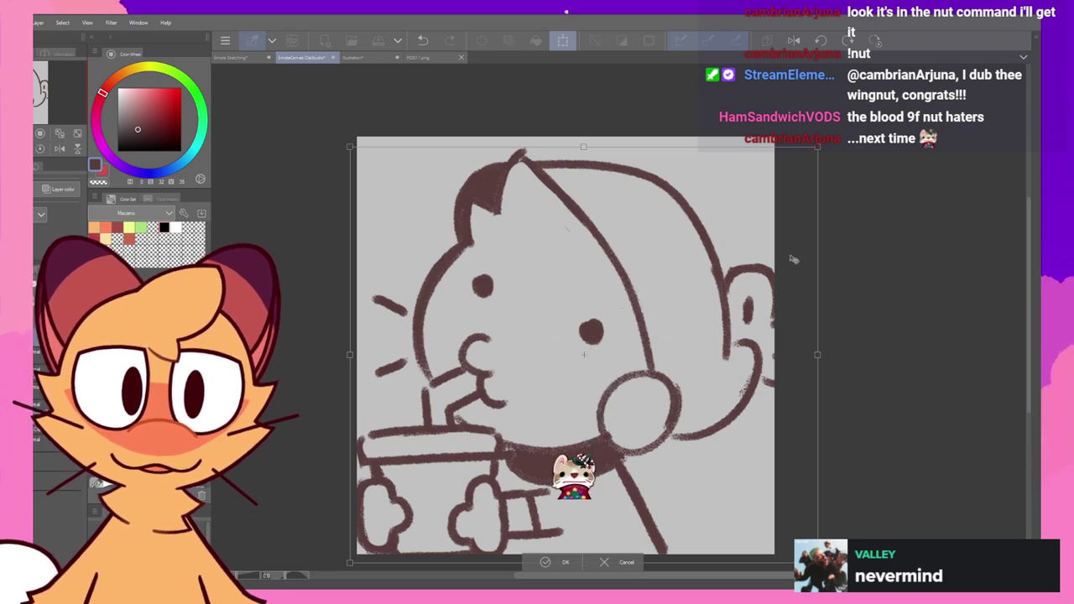
click(553, 563)
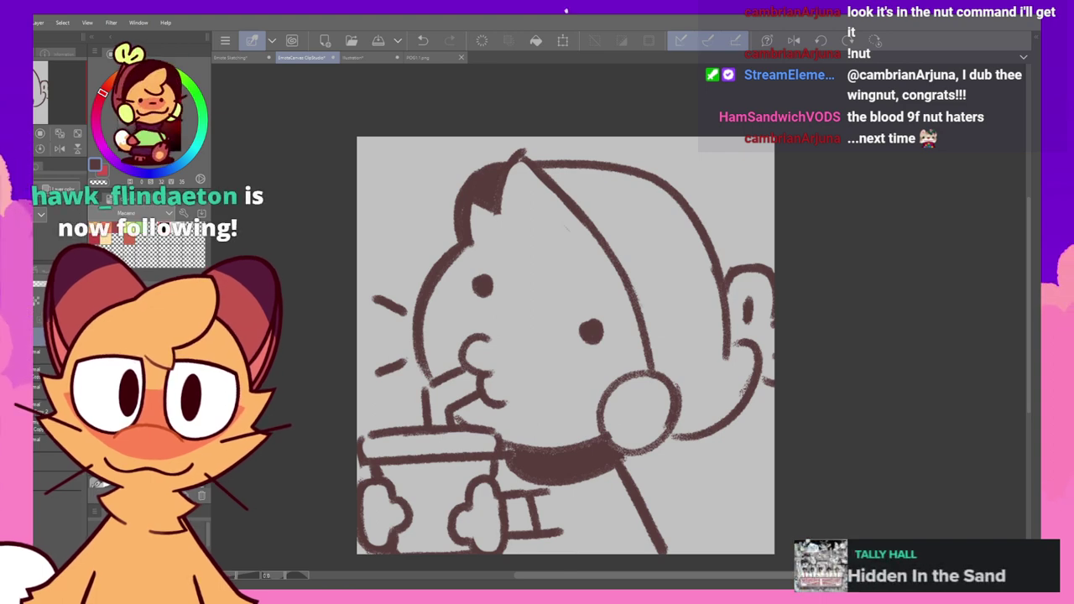
key(ctrl+Tab)
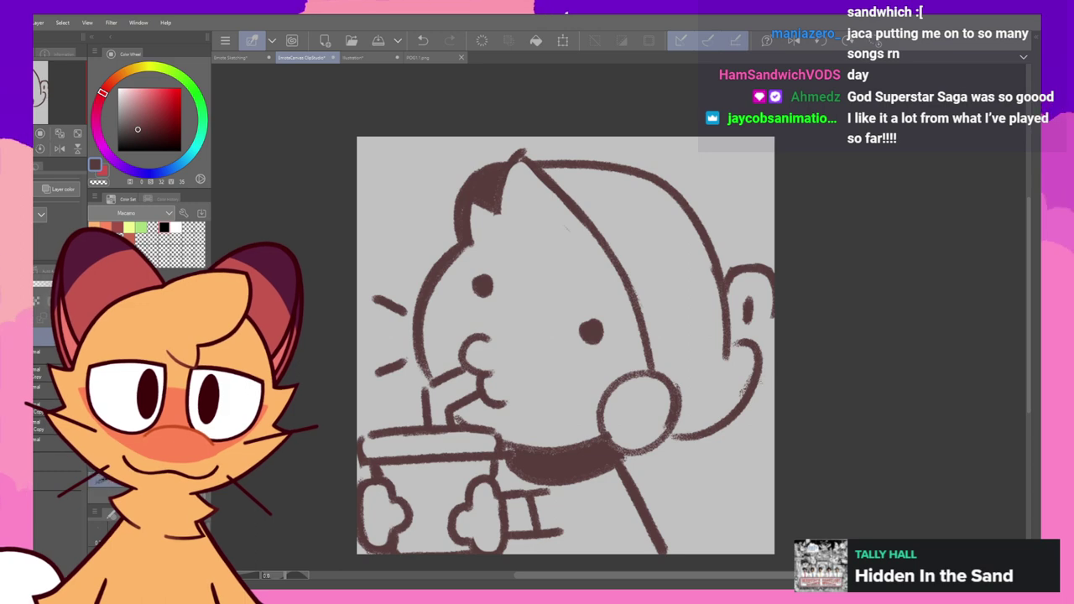
- Sketch a short curve completing the lower lobe of the hair tuft where the canvas edge crops it
key(e)
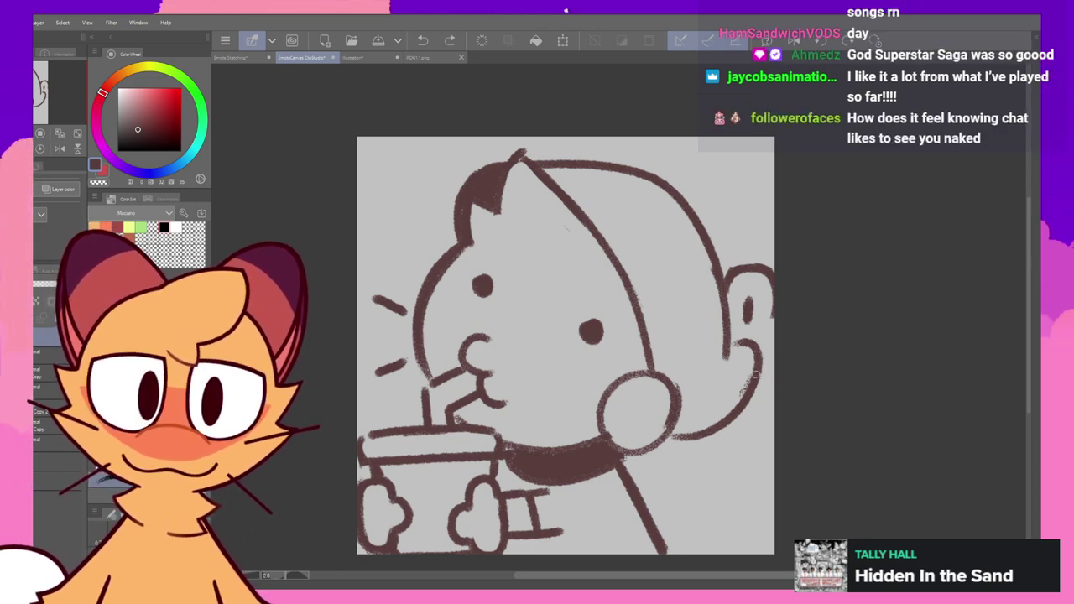
drag(754, 376, 774, 390)
key(ctrl+z)
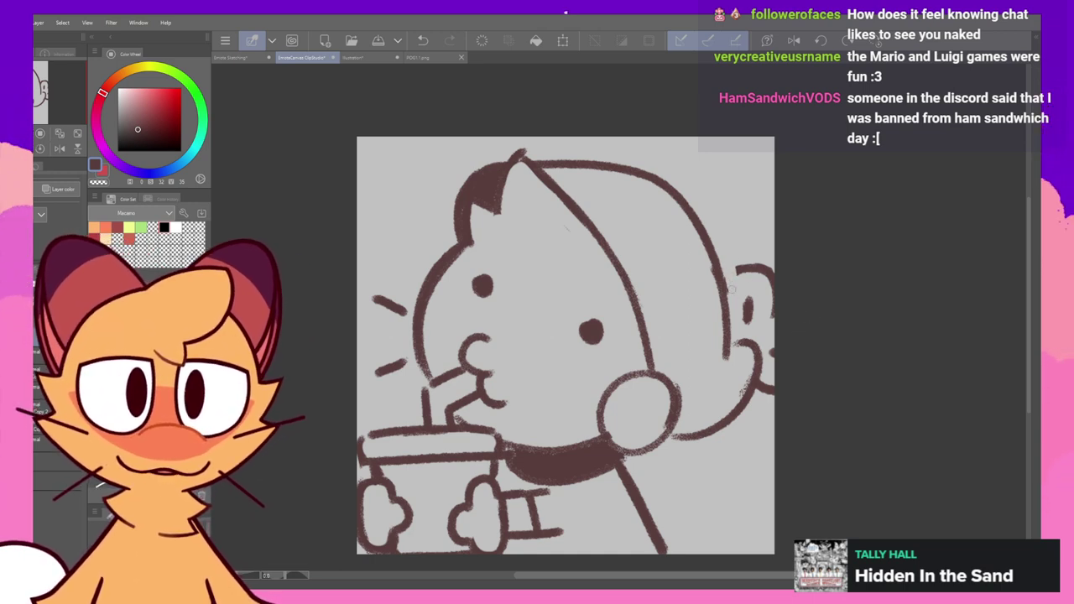
- Try erasing and redrawing the cropped hair tuft behind the head in several rounder and wavier shapes, then restore the original tuft
mouse_move(738, 270)
mouse_down()
mouse_move(755, 281)
mouse_move(749, 300)
mouse_up()
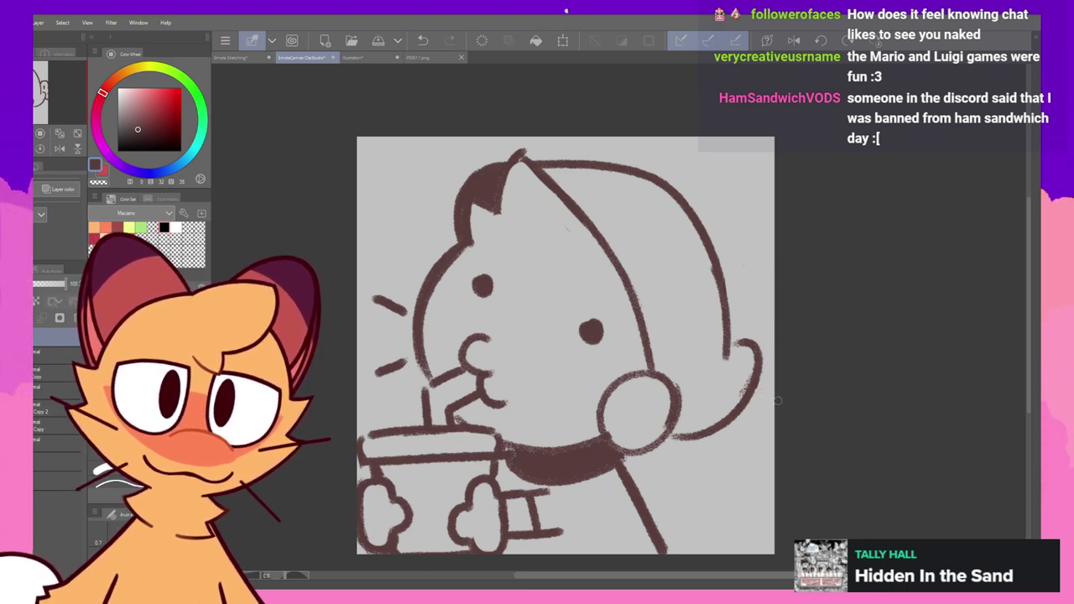
drag(725, 354, 754, 321)
key(ctrl+z)
mouse_move(728, 285)
mouse_down()
mouse_move(762, 312)
mouse_move(770, 295)
mouse_move(774, 334)
mouse_up()
key(ctrl+z)
key(ctrl+z)
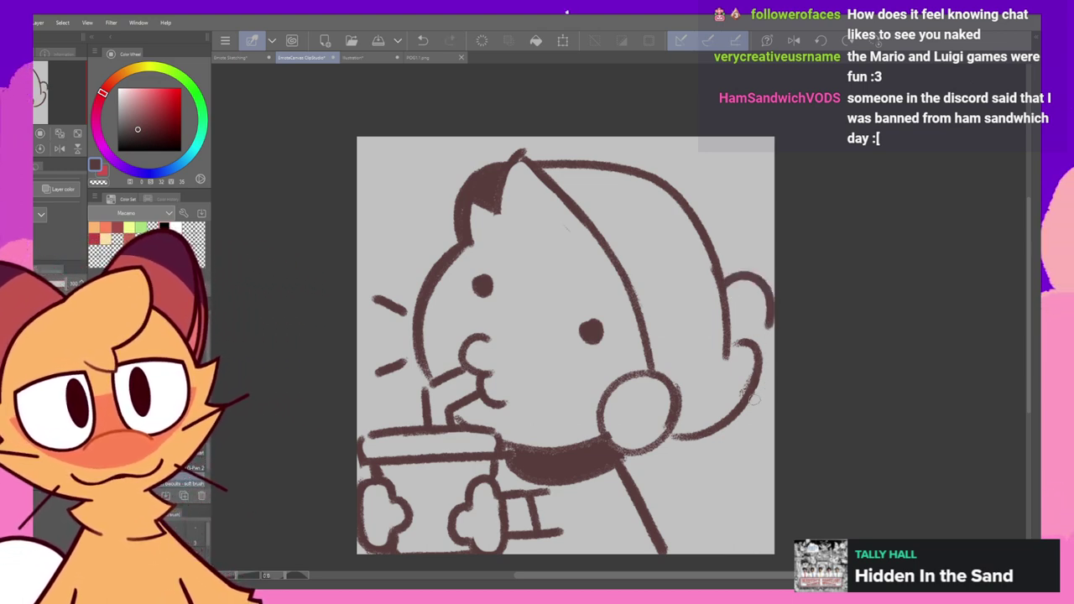
key(ctrl+z)
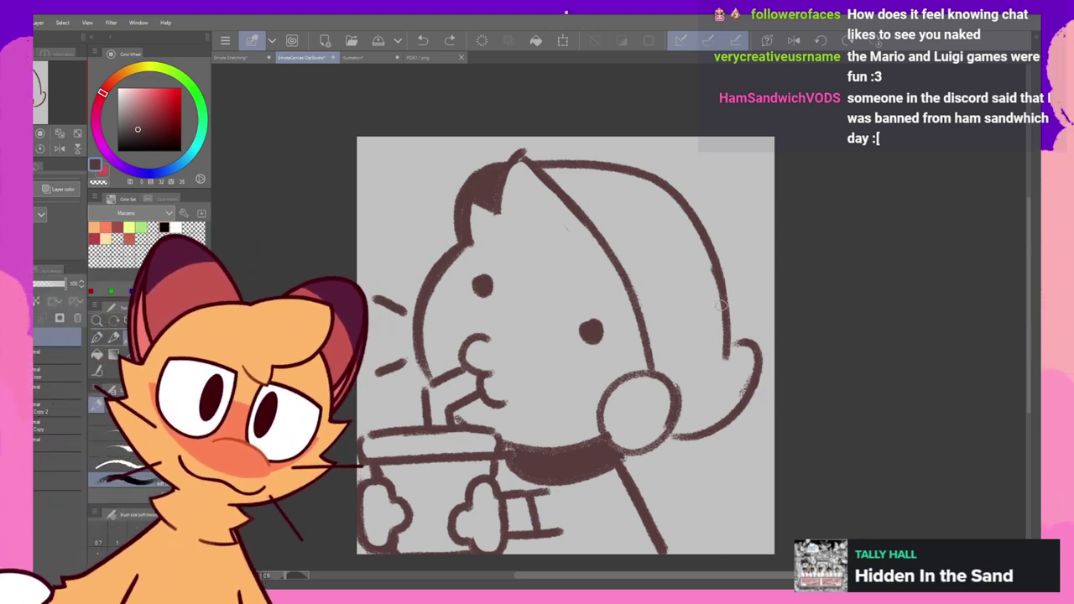
mouse_move(718, 290)
mouse_down()
mouse_move(749, 283)
mouse_move(715, 275)
mouse_up()
key(ctrl+z)
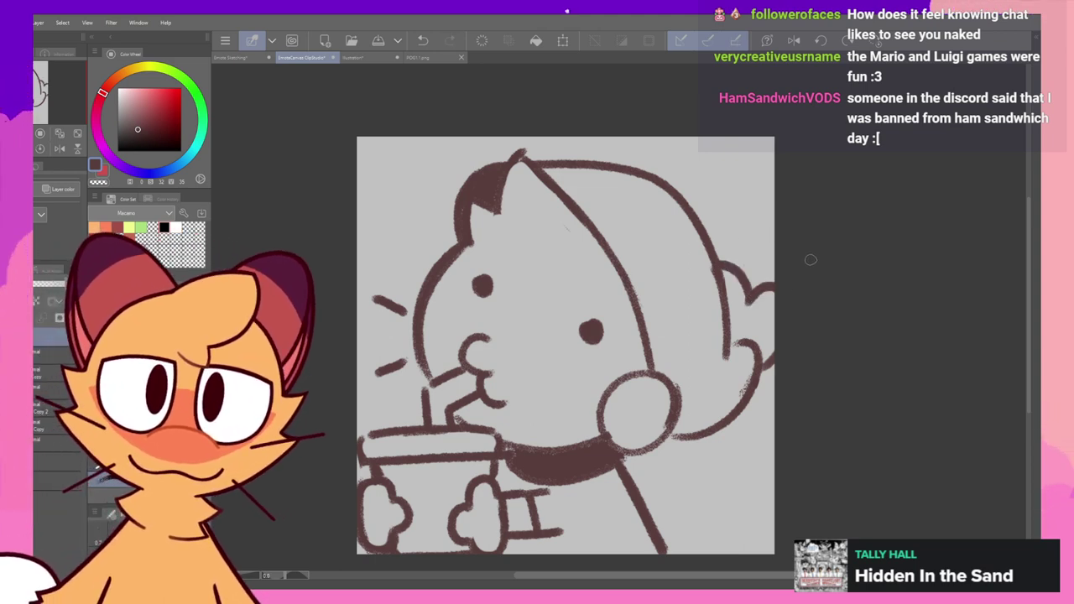
key(ctrl+z)
drag(772, 294, 743, 304)
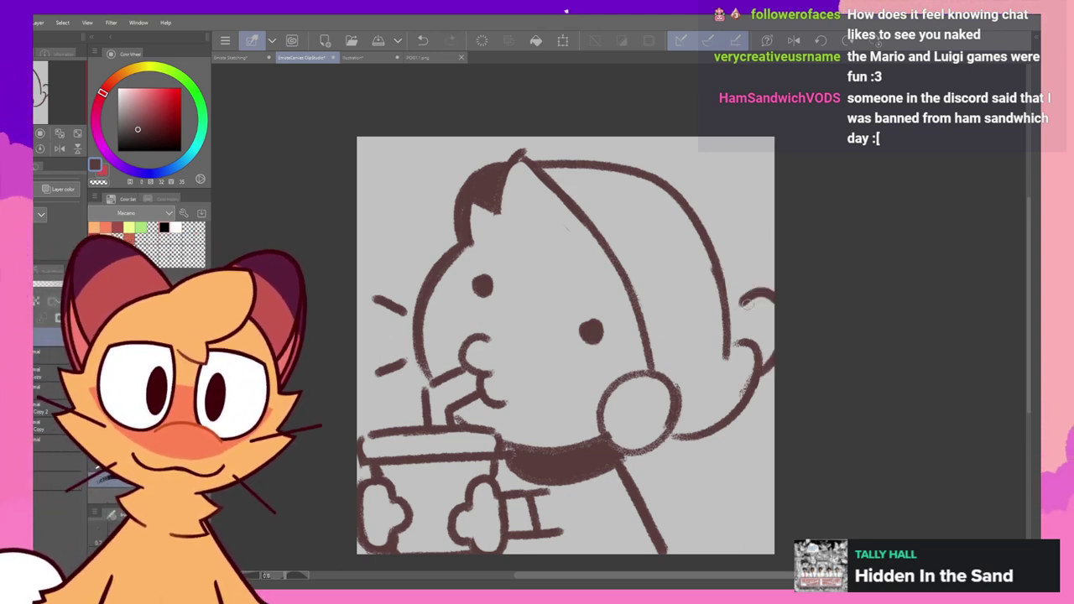
key(ctrl+z)
drag(760, 371, 758, 309)
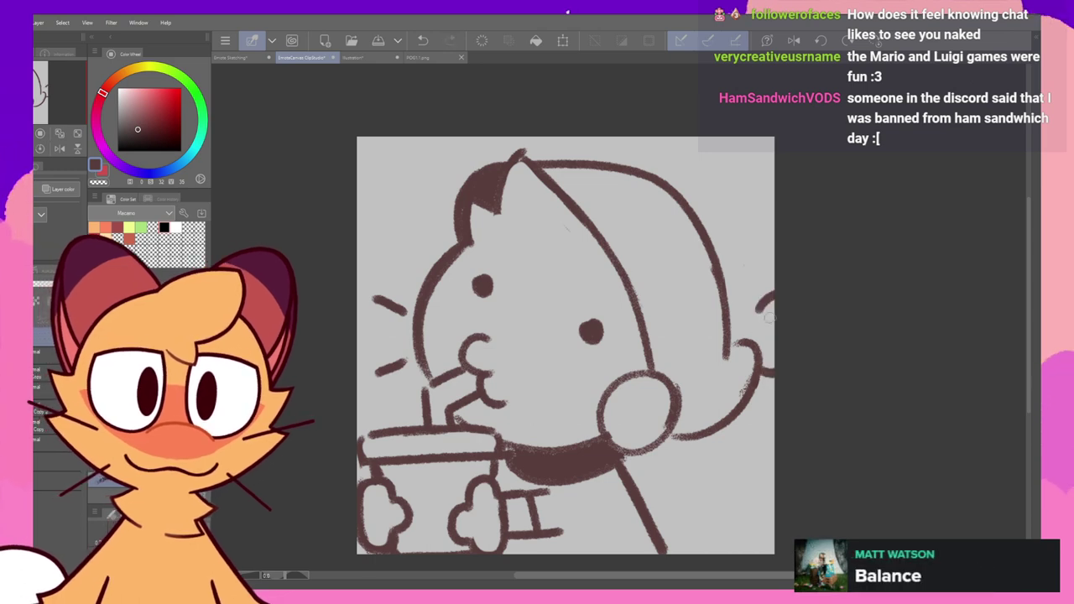
drag(724, 270, 757, 291)
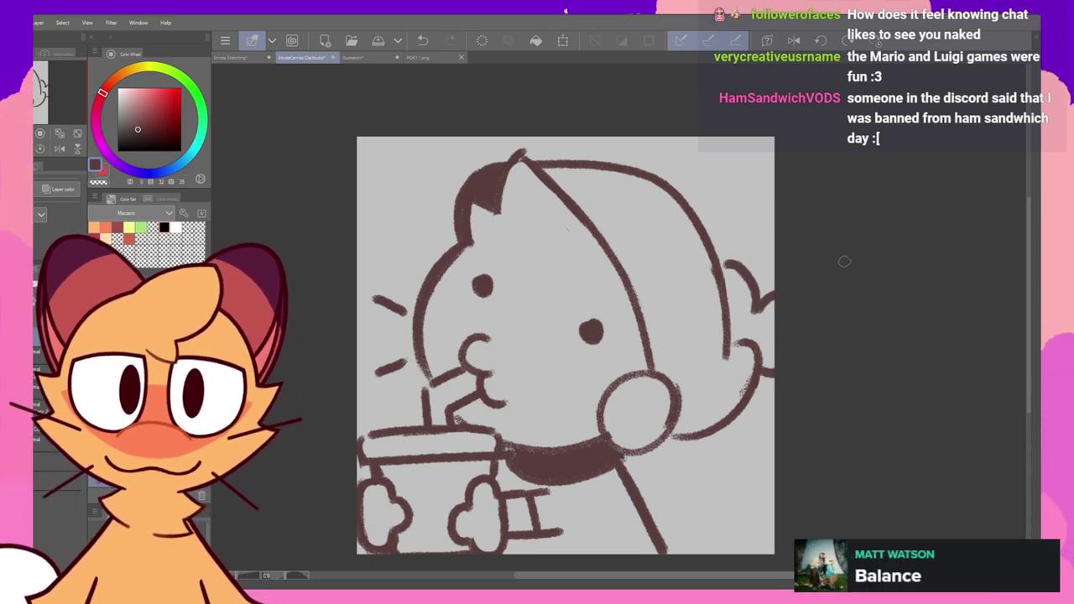
key(ctrl+z)
key(ctrl+z)
key(ctrl+z)
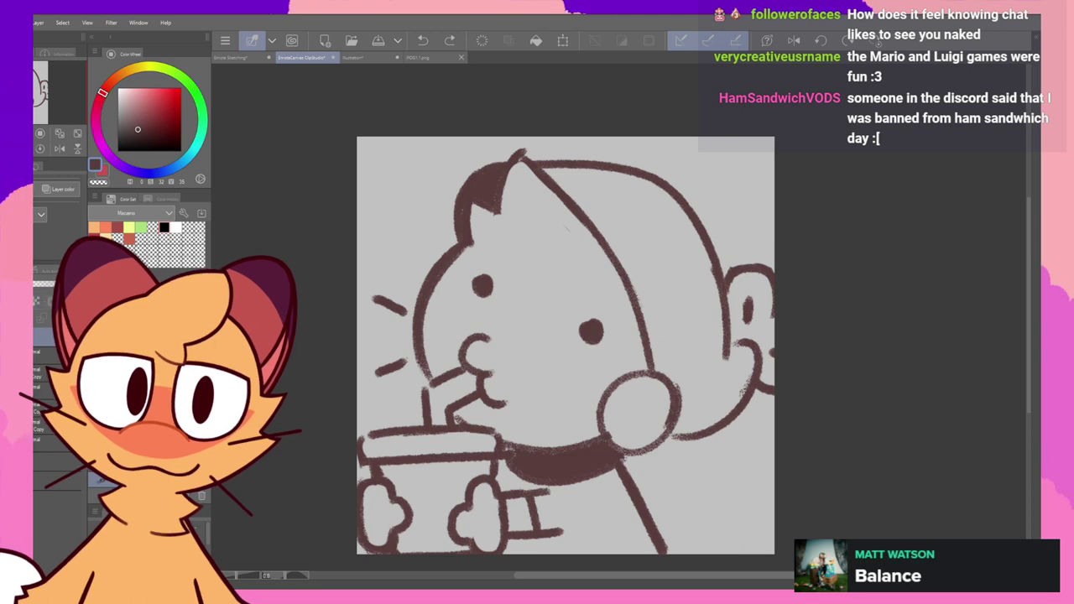
- Fade the sketch layer to a faint guide and try the first black line-art strokes along the face
drag(52, 283, 37, 301)
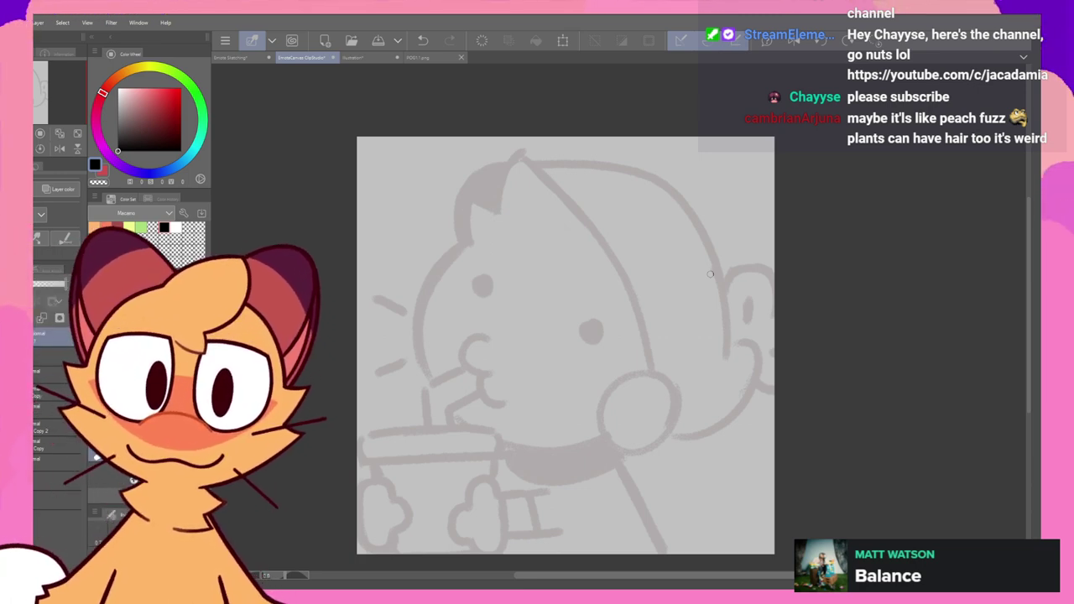
drag(453, 248, 425, 378)
key(ctrl+z)
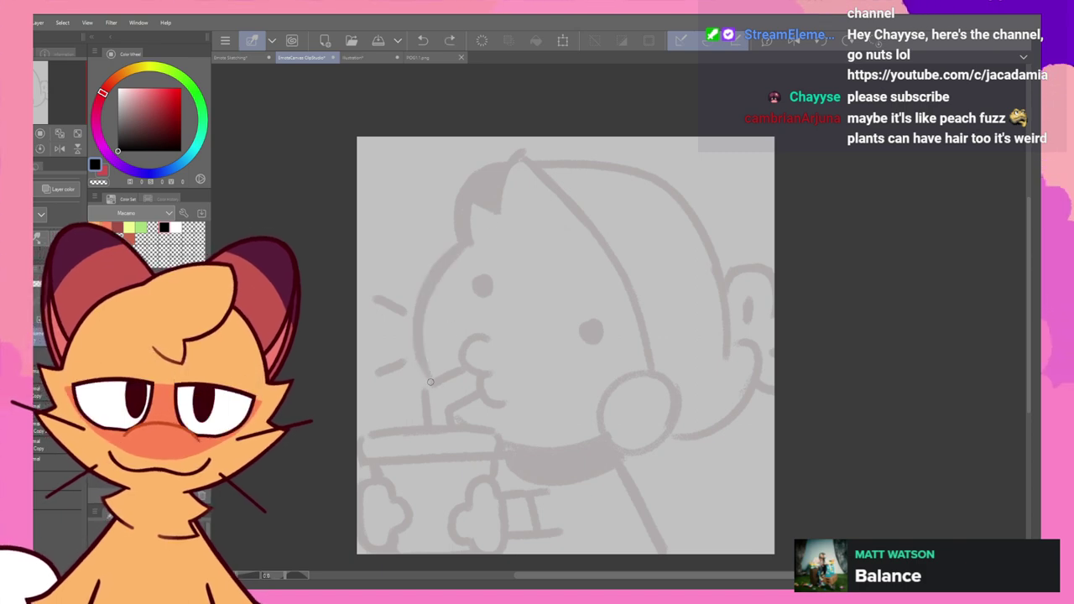
drag(461, 252, 432, 383)
key(ctrl+z)
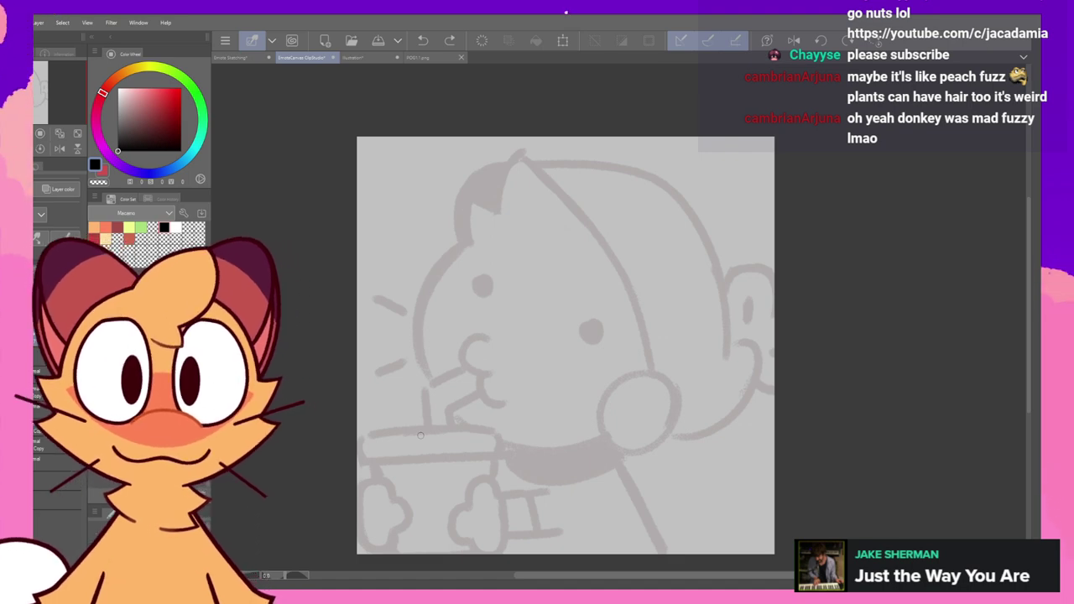
mouse_move(471, 428)
mouse_down()
mouse_move(492, 229)
mouse_move(591, 436)
mouse_up()
key(ctrl+z)
key(ctrl+z)
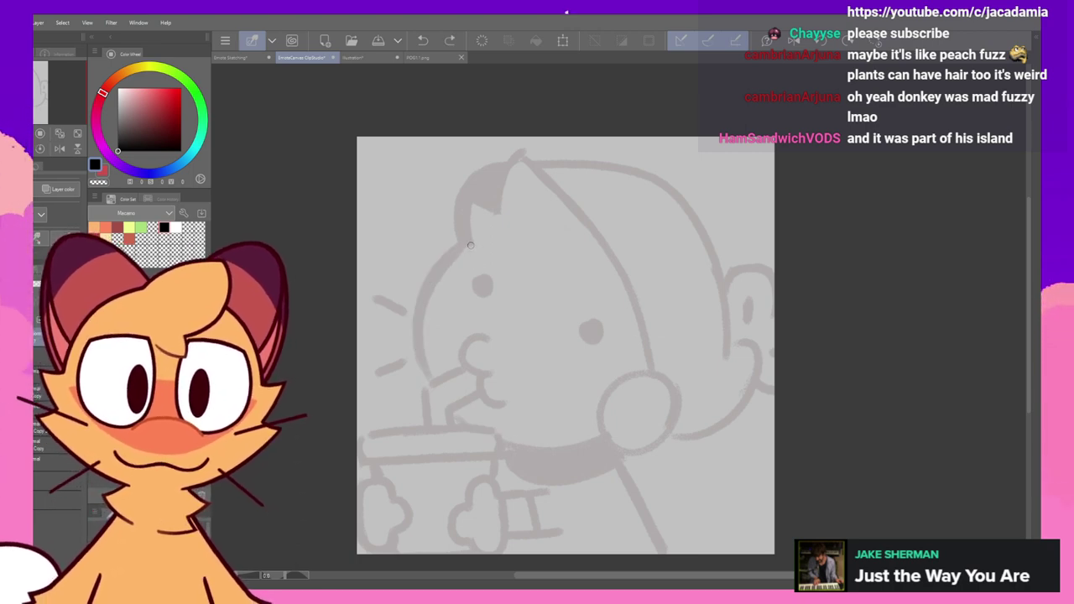
- Try inking the face outline as one sweeping black curve from the forehead to the circle, checking it on a mirrored canvas
mouse_move(471, 242)
mouse_down()
mouse_move(443, 395)
mouse_move(628, 437)
mouse_up()
key(ctrl+z)
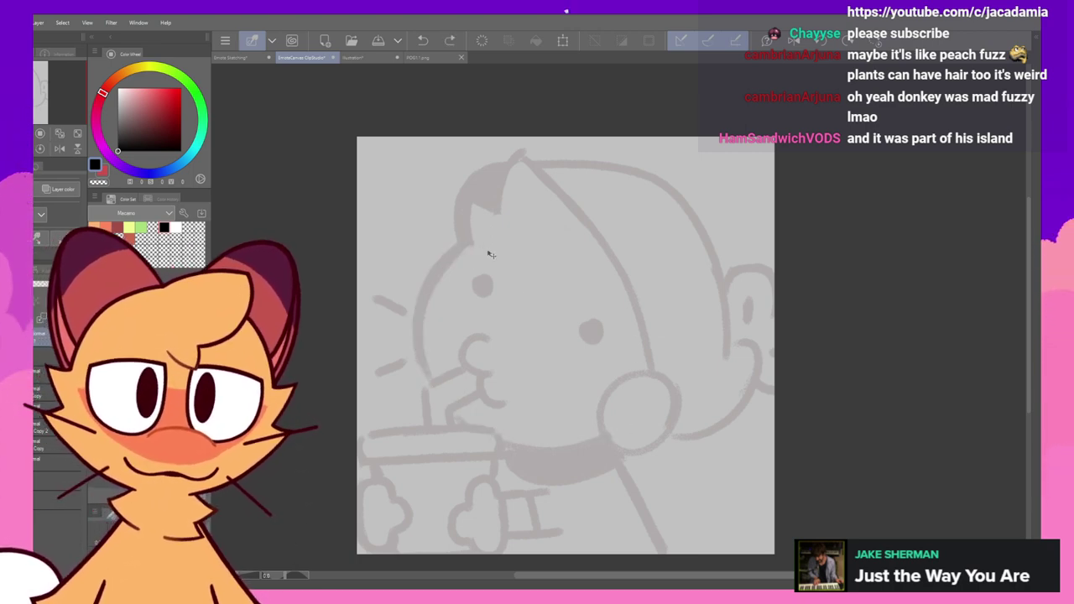
drag(452, 253, 666, 415)
key(ctrl+z)
mouse_move(474, 240)
mouse_down()
mouse_move(529, 446)
mouse_move(635, 417)
mouse_up()
key(ctrl+z)
mouse_move(483, 240)
mouse_down()
mouse_move(557, 439)
mouse_move(660, 398)
mouse_up()
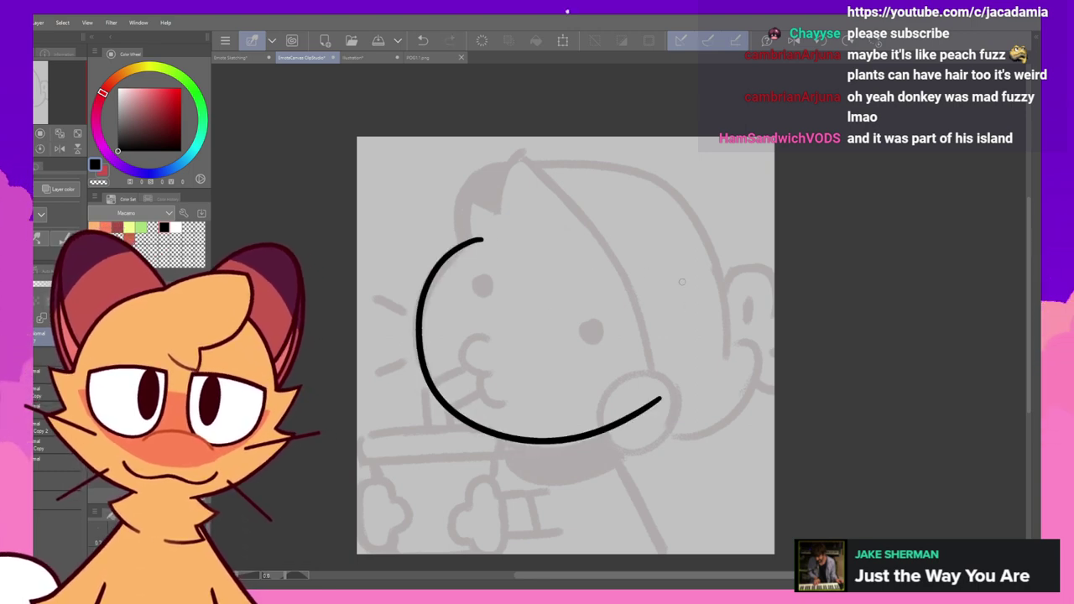
key(h)
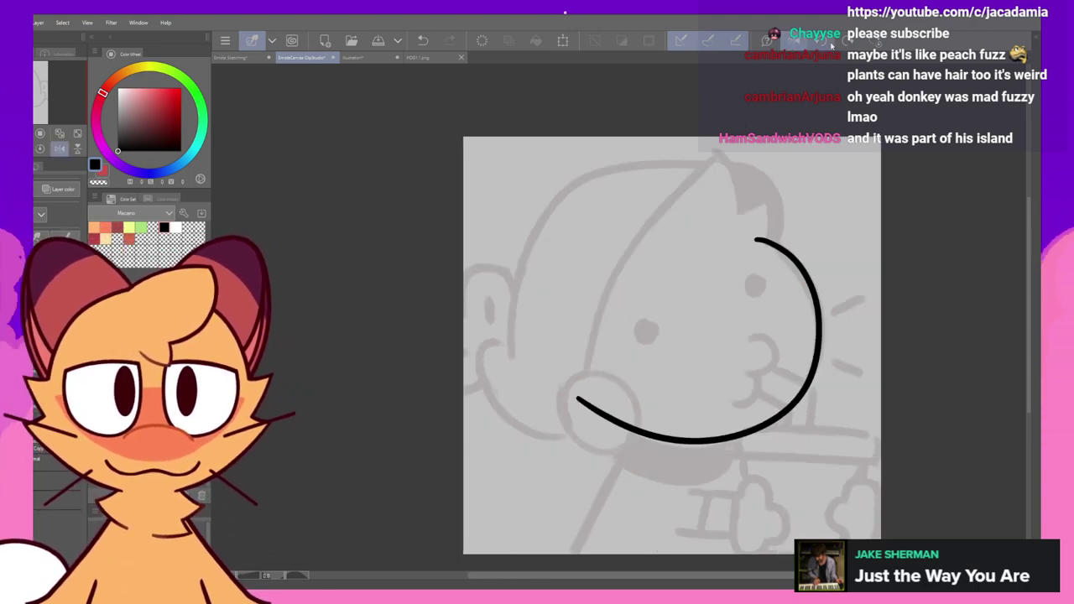
key(ctrl+z)
mouse_move(765, 240)
mouse_down()
mouse_move(789, 407)
mouse_move(595, 432)
mouse_up()
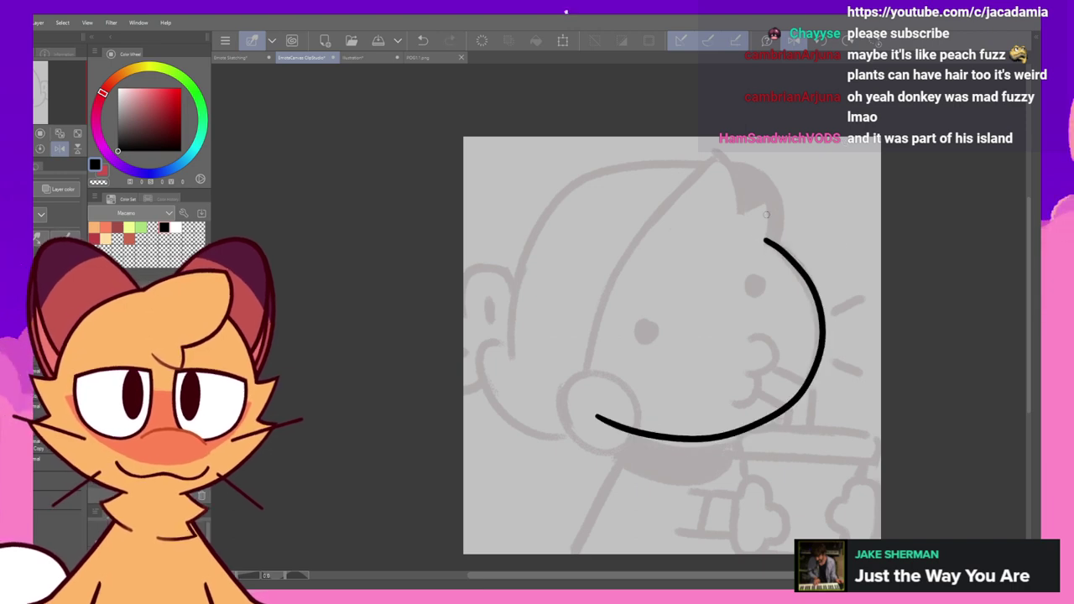
key(h)
key(ctrl+z)
drag(438, 257, 662, 416)
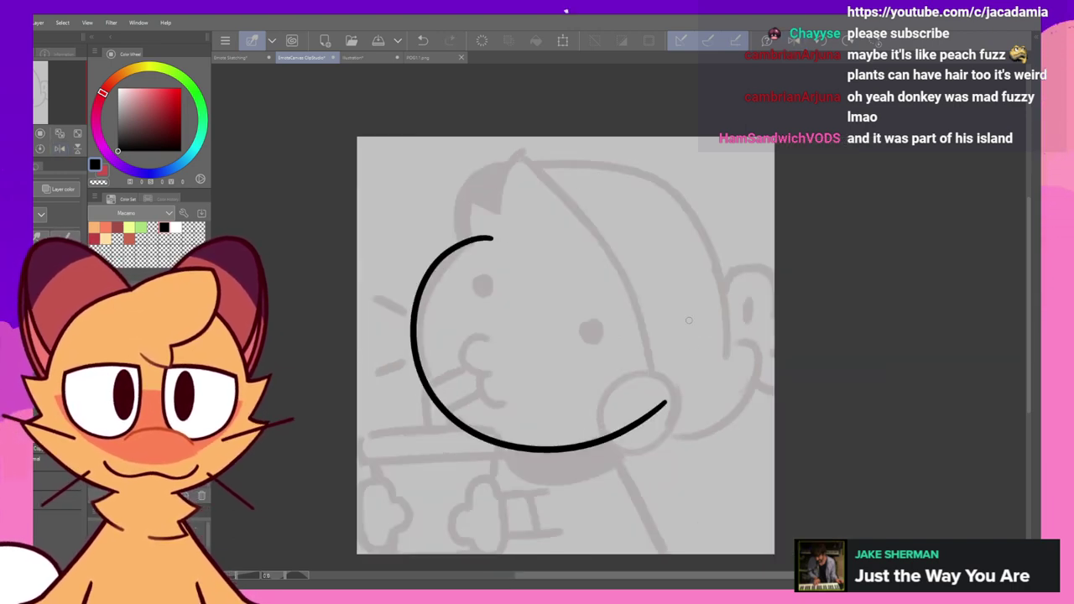
key(ctrl+z)
mouse_move(489, 237)
mouse_down()
mouse_move(413, 372)
mouse_move(664, 417)
mouse_up()
key(ctrl+z)
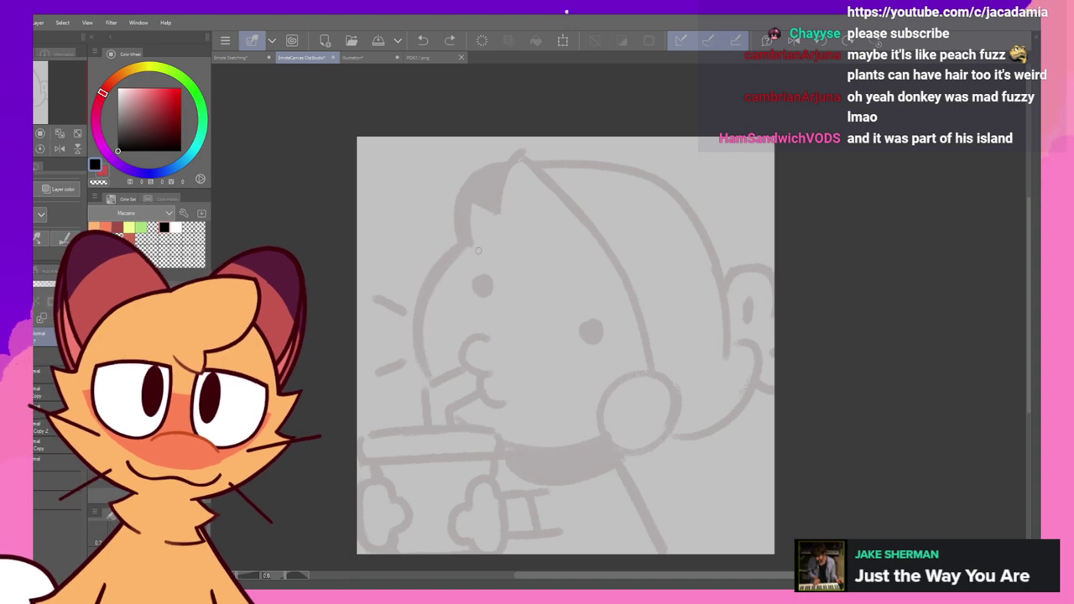
drag(409, 312, 688, 382)
key(ctrl+z)
mouse_move(479, 240)
mouse_down()
mouse_move(434, 387)
mouse_move(675, 412)
mouse_up()
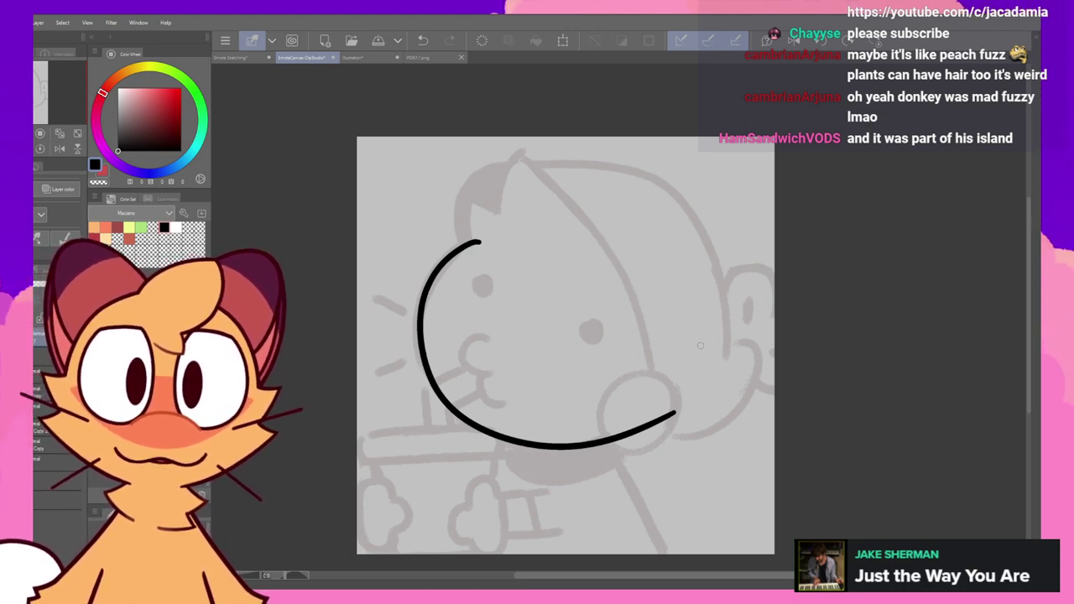
key(ctrl+z)
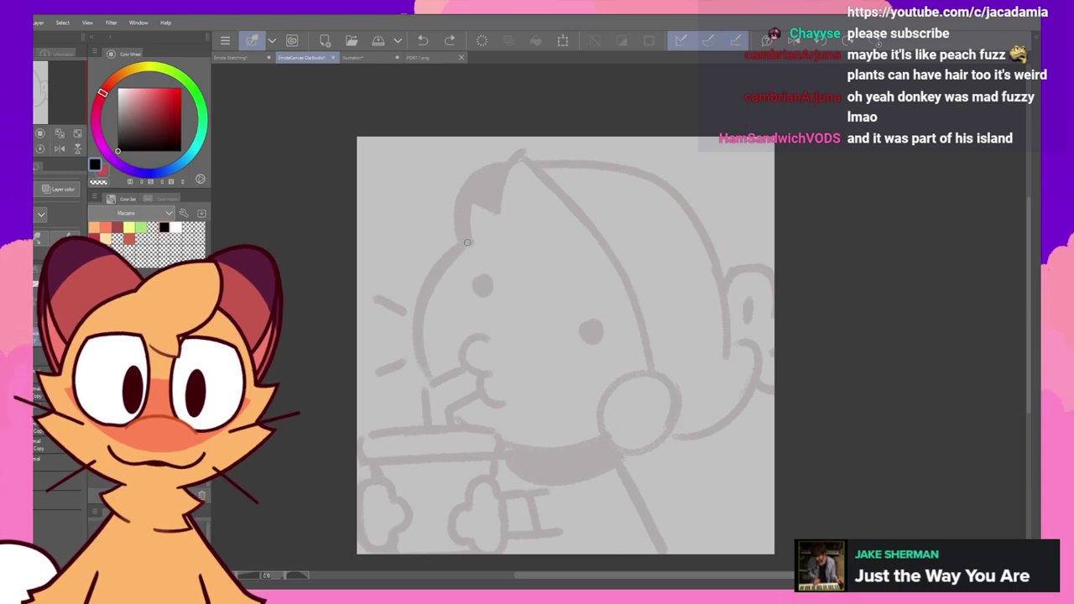
- Ink the face outline in one black curve from the forehead under the chin into the circle, check it mirrored and nudge it onto the sketch
mouse_move(467, 242)
mouse_down()
mouse_move(474, 420)
mouse_move(601, 432)
mouse_up()
key(ctrl+z)
drag(431, 287, 646, 420)
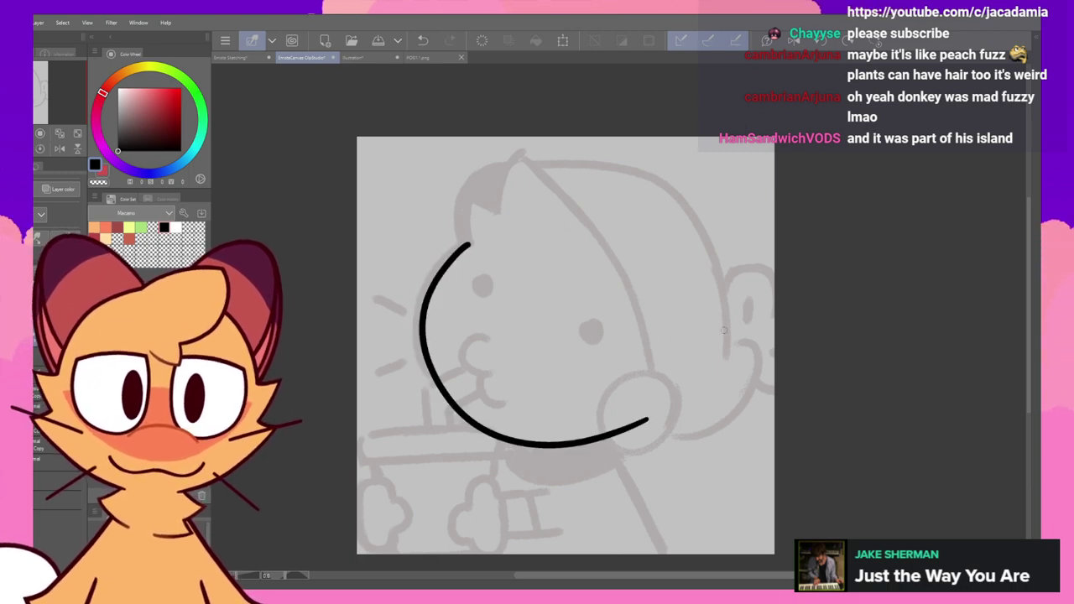
key(ctrl+z)
mouse_move(468, 244)
mouse_down()
mouse_move(419, 319)
mouse_move(618, 418)
mouse_up()
key(ctrl+z)
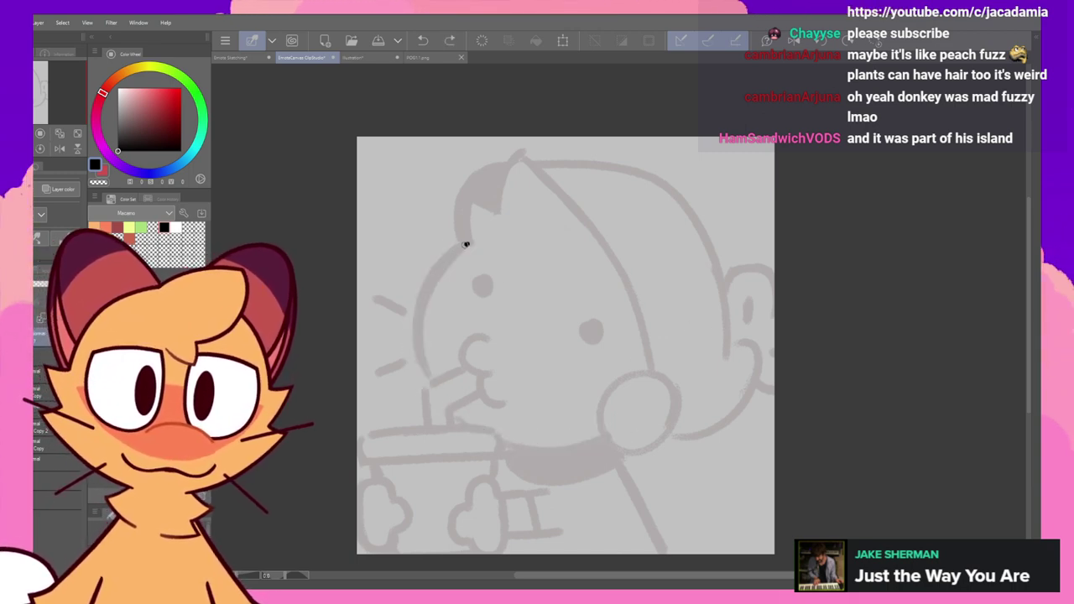
mouse_move(467, 241)
mouse_down()
mouse_move(411, 354)
mouse_move(662, 407)
mouse_up()
key(ctrl+z)
mouse_move(472, 242)
mouse_down()
mouse_move(451, 252)
mouse_move(638, 415)
mouse_up()
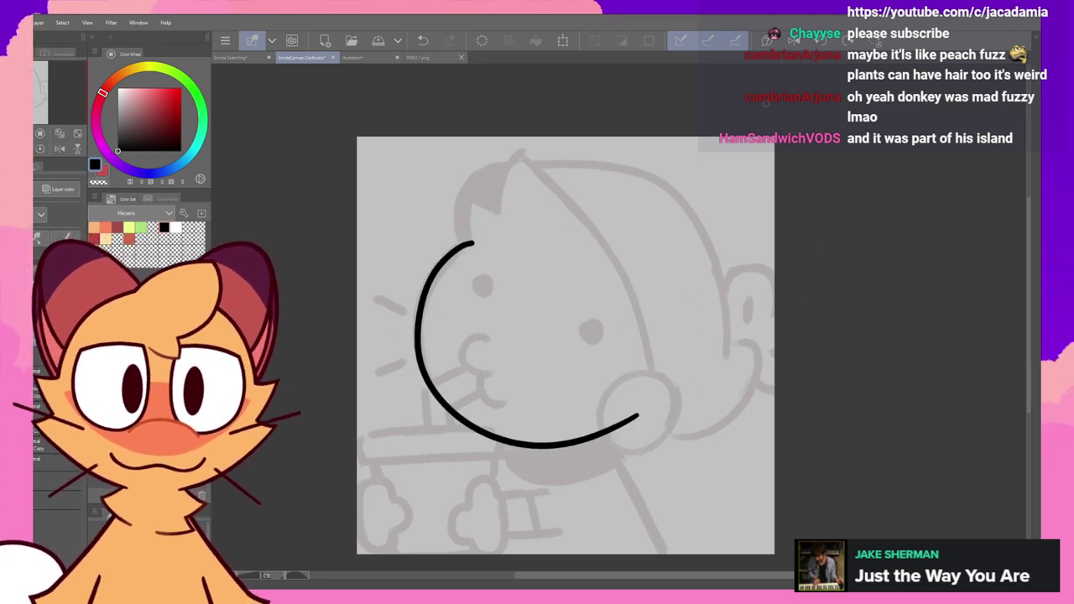
click(793, 42)
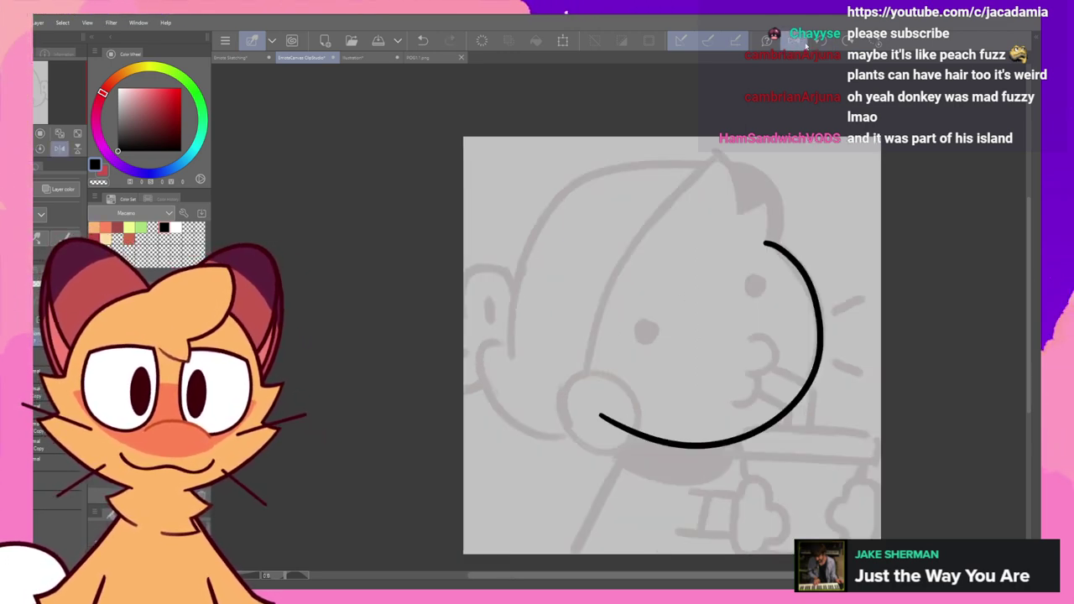
click(795, 42)
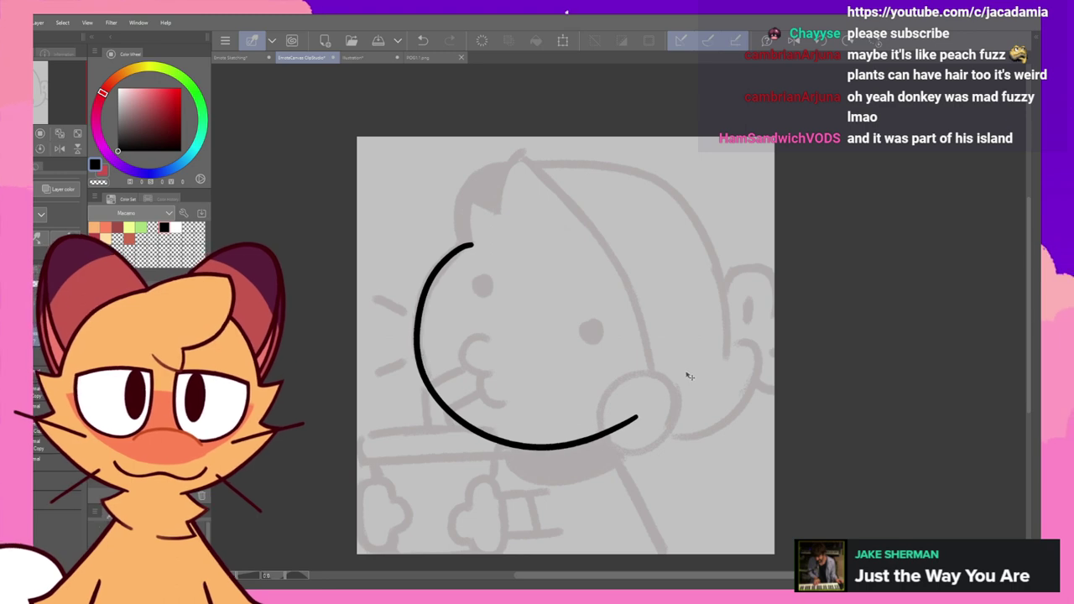
drag(688, 371, 689, 369)
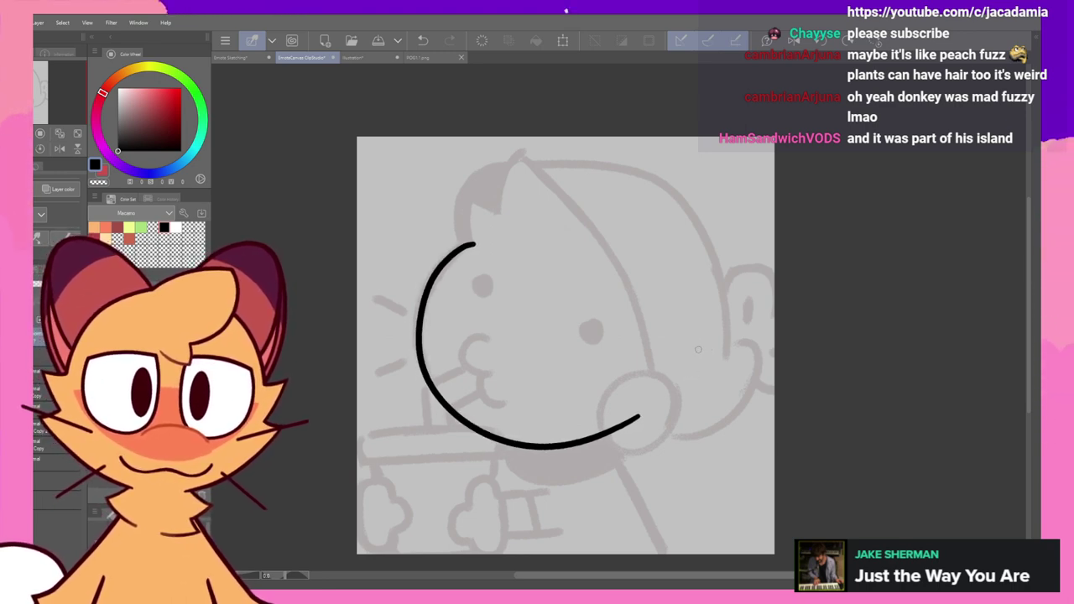
- Ink the zigzag hairline up from the forehead to the pointed tip and a short diagonal down the other side
drag(475, 188, 476, 186)
key(ctrl+z)
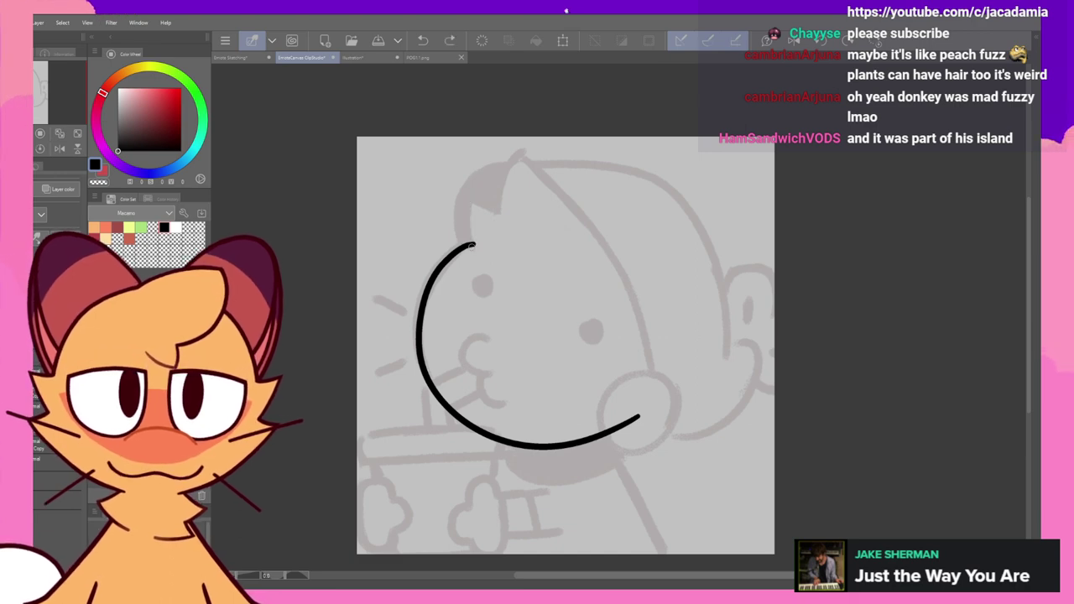
mouse_move(472, 250)
mouse_down()
mouse_move(470, 200)
mouse_move(501, 214)
mouse_up()
key(ctrl+z)
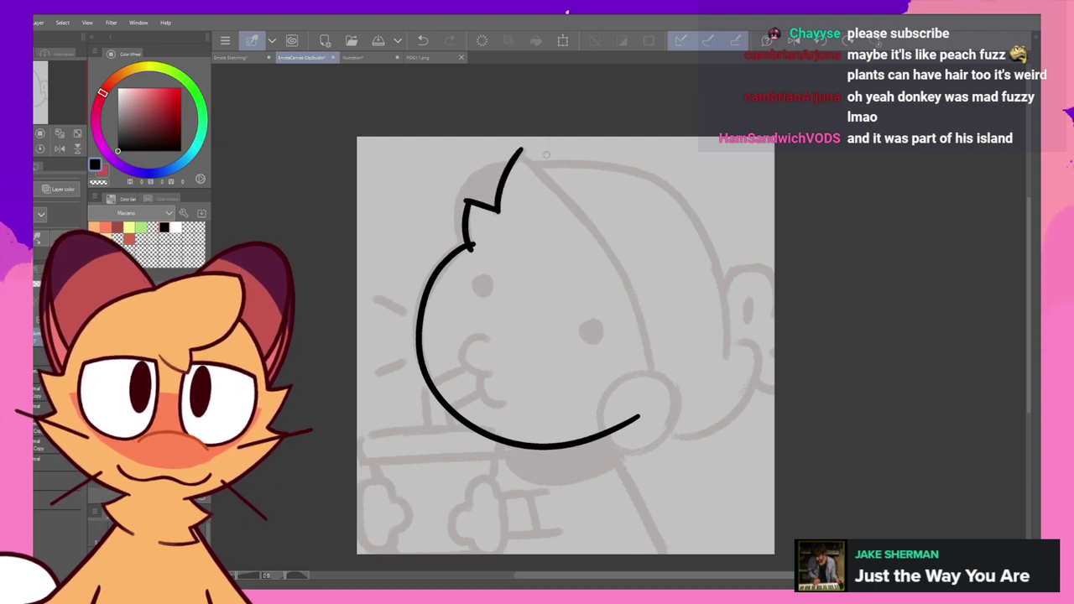
drag(520, 151, 562, 198)
key(ctrl+z)
drag(520, 151, 564, 198)
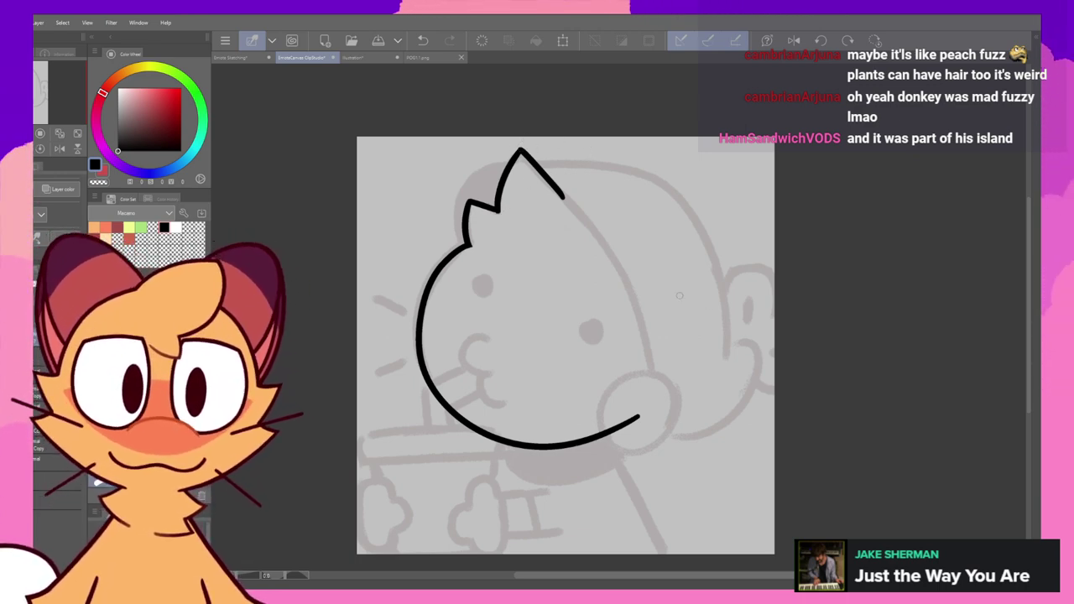
- Try inking the circle over the rear end of the face outline
mouse_move(688, 352)
mouse_down()
mouse_move(703, 296)
mouse_move(621, 401)
mouse_move(656, 344)
mouse_move(615, 353)
mouse_move(653, 336)
mouse_move(608, 395)
mouse_move(653, 336)
mouse_move(672, 344)
mouse_move(650, 332)
mouse_move(679, 336)
mouse_move(691, 370)
mouse_move(684, 340)
mouse_up()
key(ctrl+z)
key(ctrl+z)
key(ctrl+z)
key(ctrl+z)
key(ctrl+z)
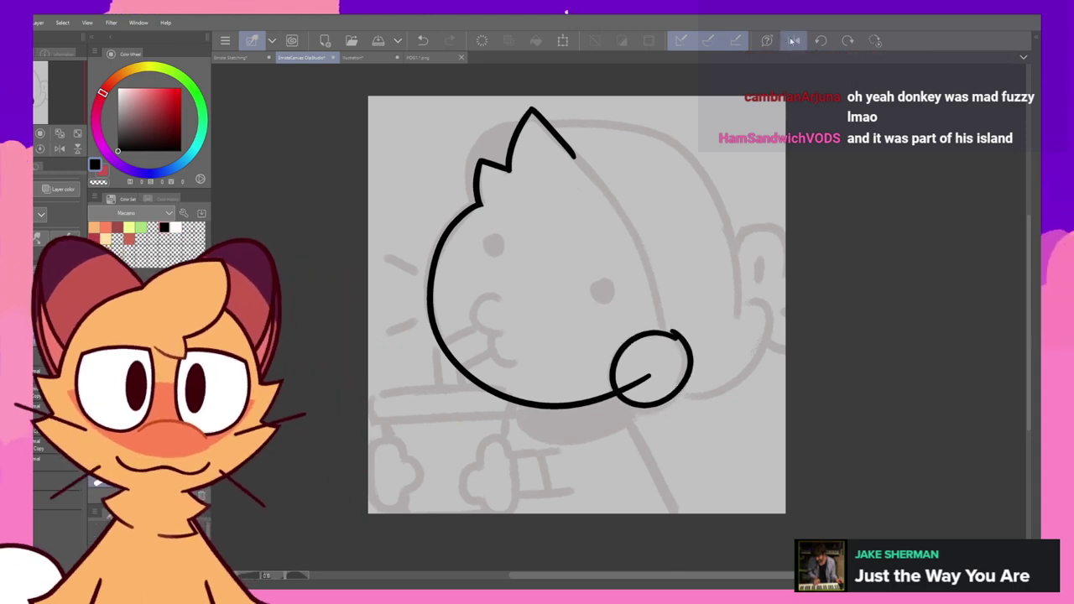
- Try redrawing the circle at the end of the jawline on the mirrored canvas, then restore the normal orientation
click(791, 41)
key(ctrl+z)
mouse_move(592, 340)
mouse_down()
mouse_move(552, 362)
mouse_move(622, 363)
mouse_move(624, 340)
mouse_move(625, 351)
mouse_move(571, 333)
mouse_move(585, 335)
mouse_move(587, 376)
mouse_up()
key(ctrl+z)
key(ctrl+z)
key(ctrl+z)
key(ctrl+z)
key(ctrl+z)
key(ctrl+z)
key(ctrl+z)
key(ctrl+z)
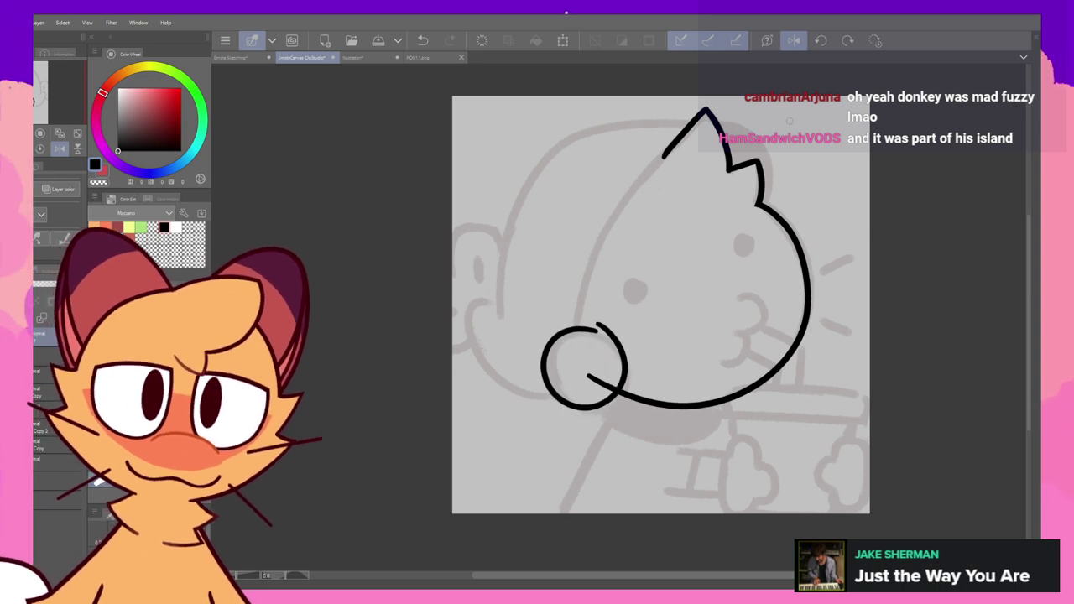
click(793, 41)
- Replace the inked circle with a closed black one following the sketched circle at the end of the jawline
key(ctrl+z)
mouse_move(676, 336)
mouse_down()
mouse_move(617, 358)
mouse_move(667, 342)
mouse_move(674, 389)
mouse_up()
key(ctrl+z)
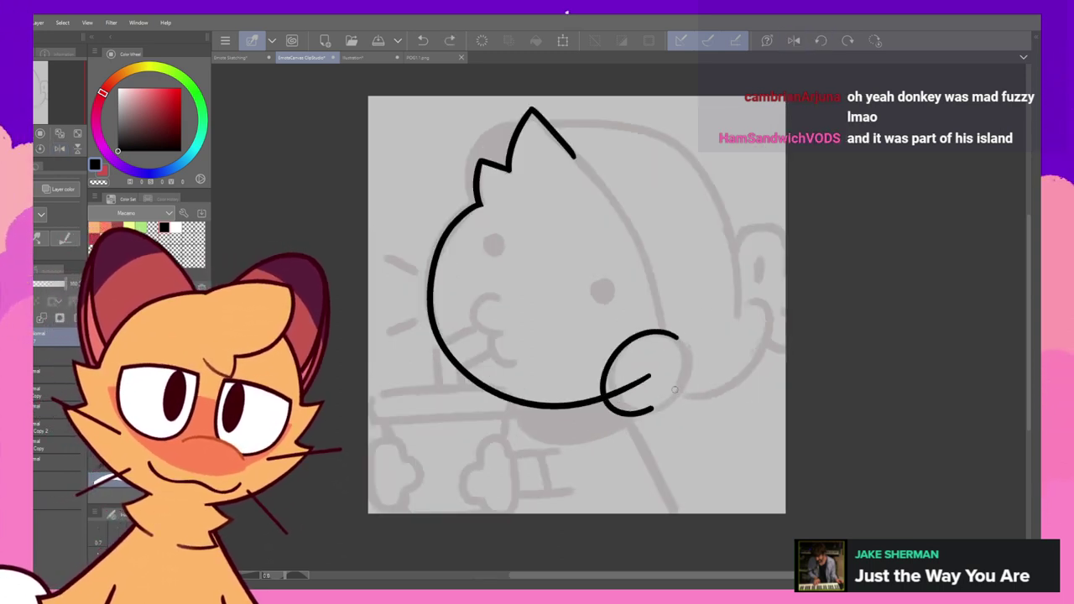
key(ctrl+z)
drag(678, 335, 669, 332)
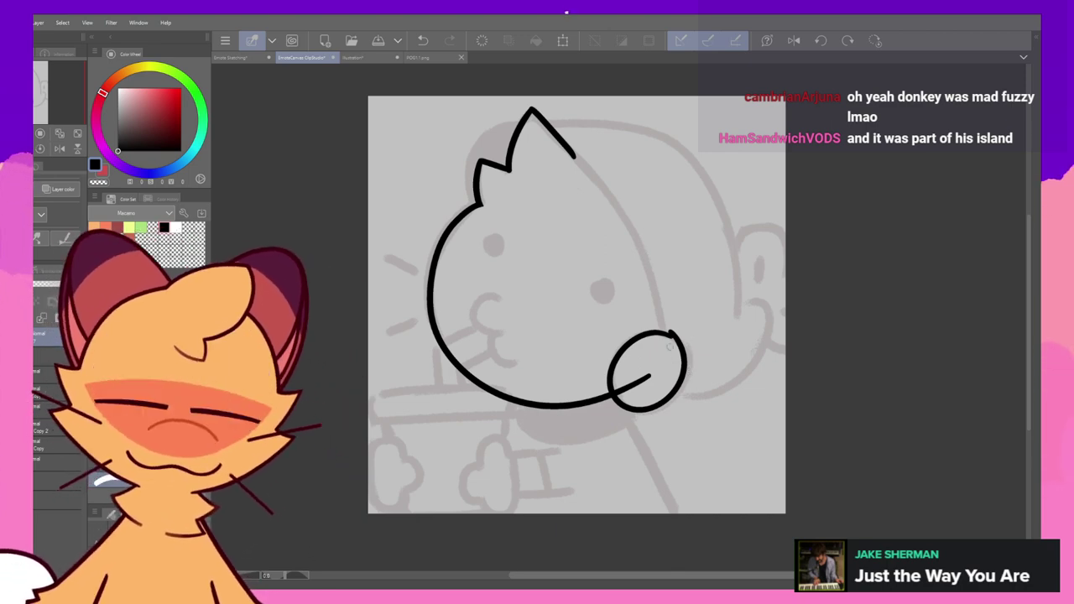
- Undo the inked circle at the end of the jawline and try redrawing it over the sketched circle
scroll(672, 294, down, 3)
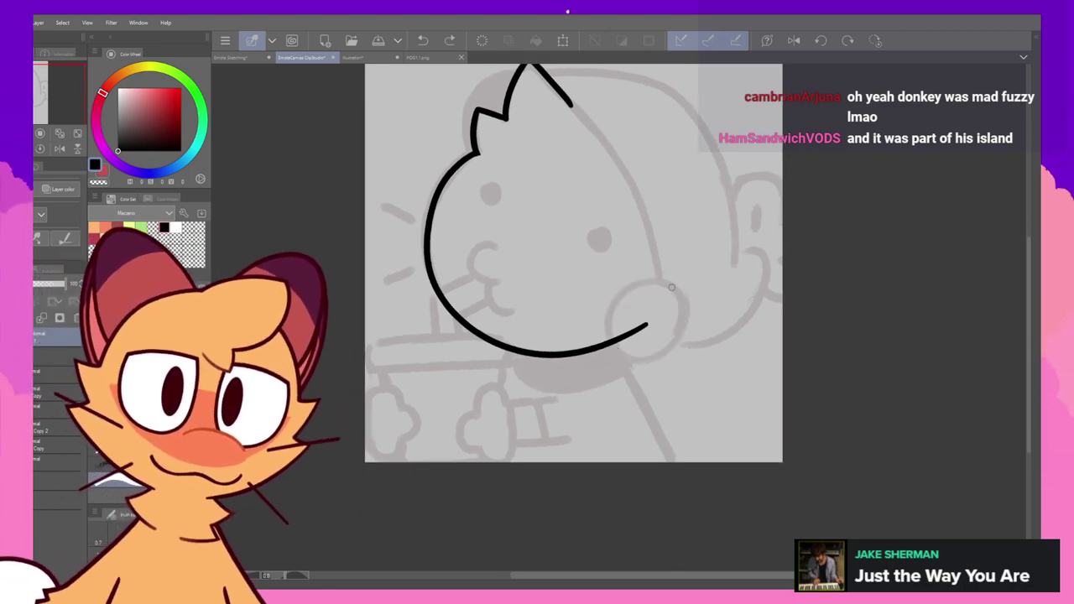
key(ctrl+z)
key(ctrl+z)
key(ctrl+z)
key(ctrl+z)
key(ctrl+z)
key(ctrl+z)
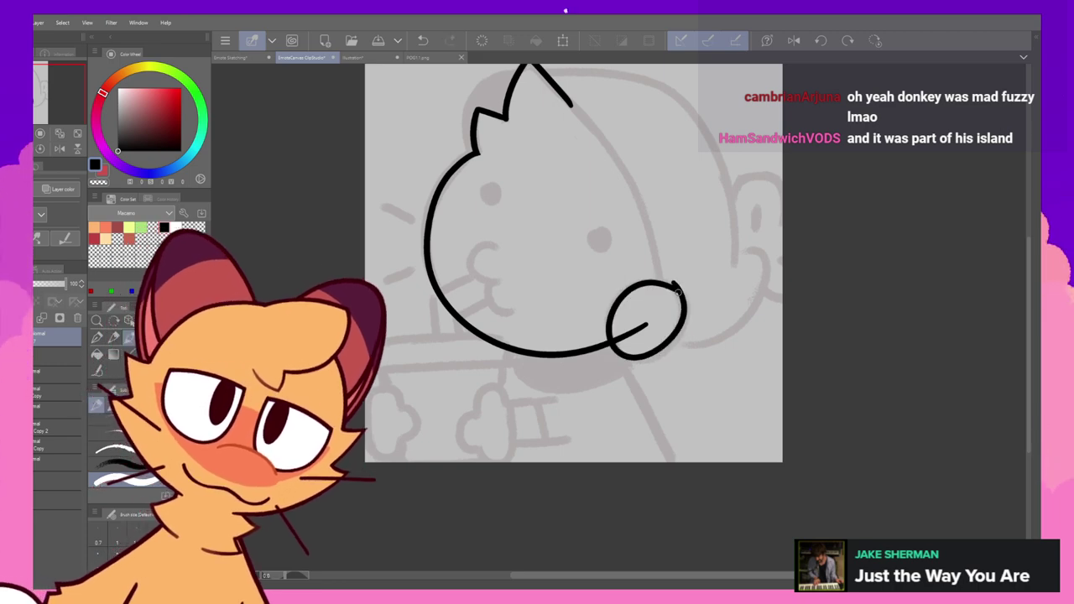
key(ctrl+y)
key(ctrl+y)
key(ctrl+y)
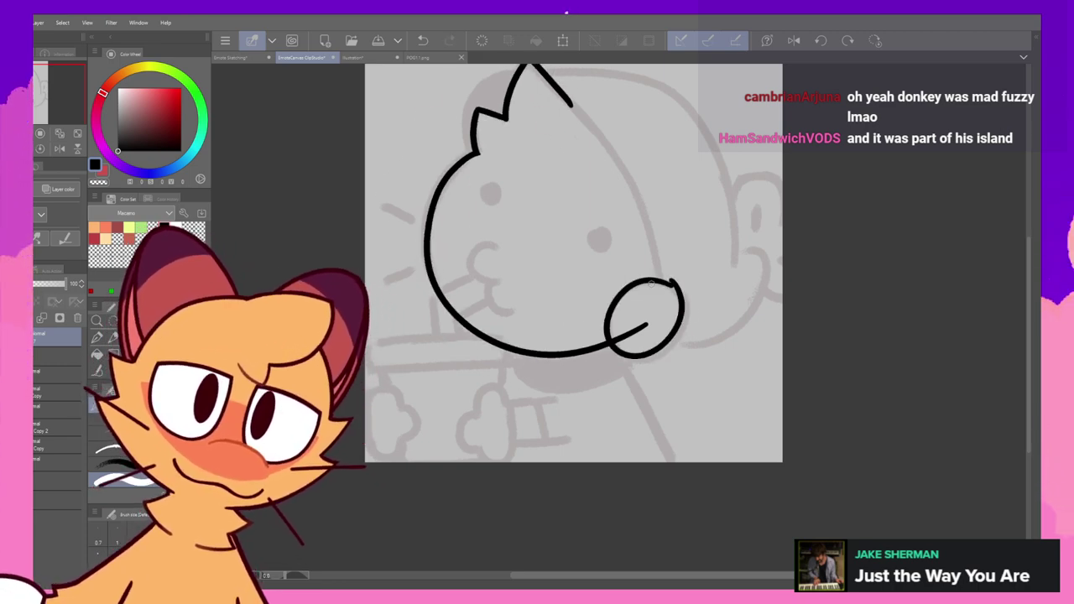
- Try several more single-stroke versions of the circle at the jawline's end, undoing each one
key(ctrl+z)
mouse_move(681, 290)
mouse_down()
mouse_move(598, 336)
mouse_move(646, 284)
mouse_move(607, 347)
mouse_move(642, 282)
mouse_move(678, 296)
mouse_move(651, 280)
mouse_move(673, 285)
mouse_move(663, 284)
mouse_move(687, 318)
mouse_move(667, 353)
mouse_up()
key(ctrl+z)
key(ctrl+z)
key(ctrl+z)
key(ctrl+z)
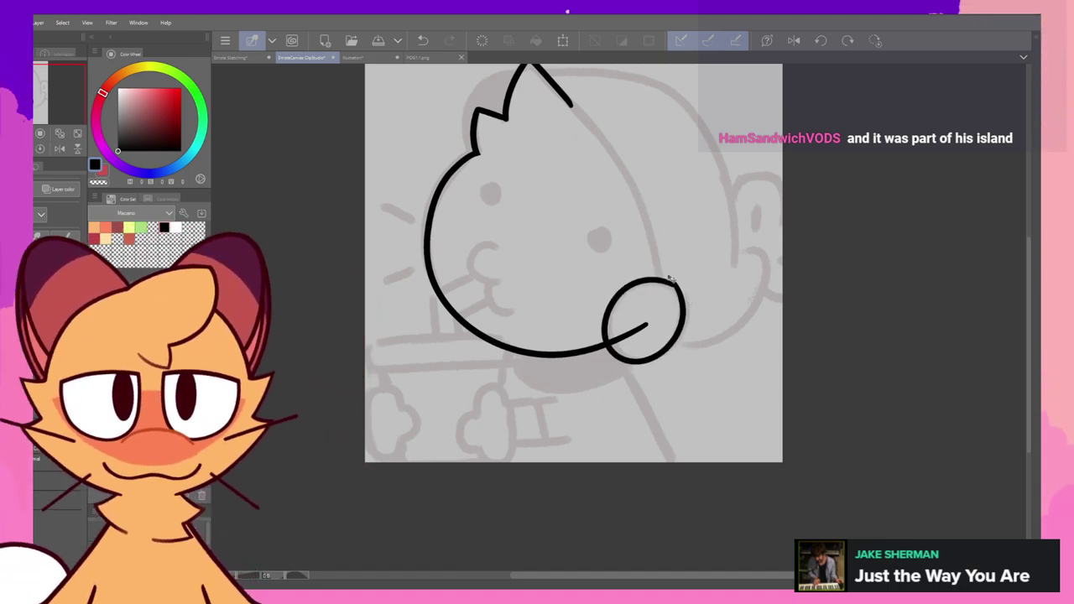
key(ctrl+z)
mouse_move(676, 290)
mouse_down()
mouse_move(605, 324)
mouse_move(653, 282)
mouse_move(601, 328)
mouse_move(676, 289)
mouse_up()
key(ctrl+z)
key(ctrl+z)
key(ctrl+z)
- Flip the canvas view horizontally and try inking the circle over the sketch on the mirrored drawing
click(793, 41)
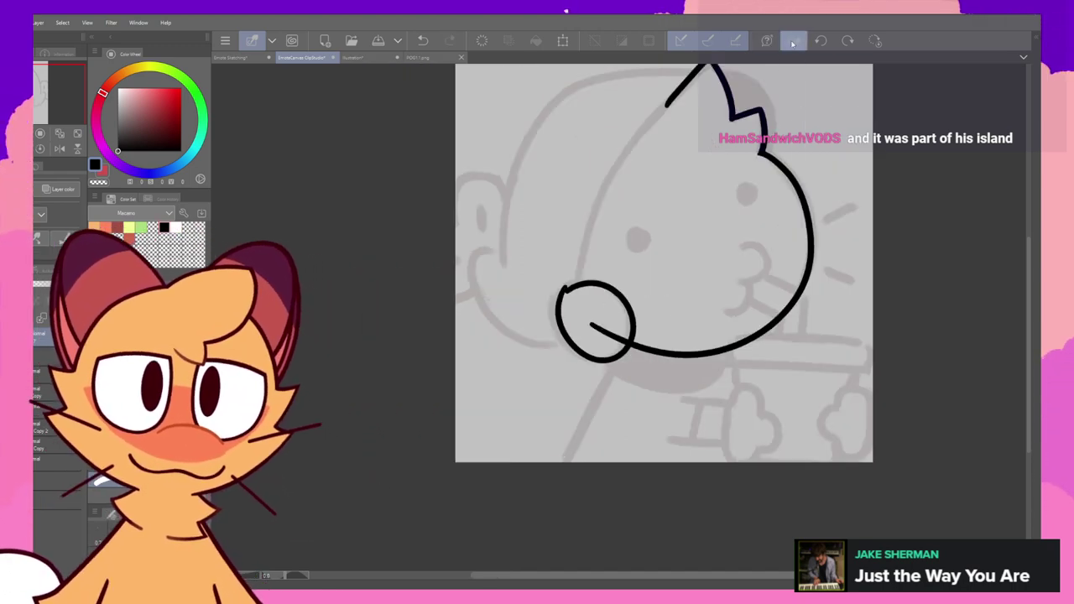
key(ctrl+z)
mouse_move(599, 286)
mouse_down()
mouse_move(603, 365)
mouse_move(623, 329)
mouse_up()
key(ctrl+z)
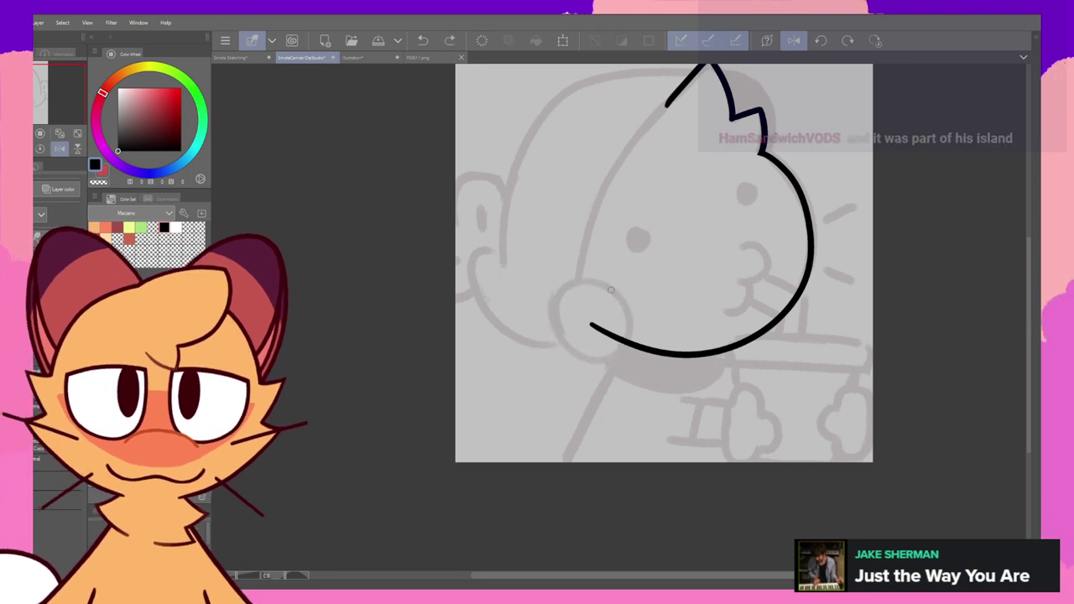
mouse_move(601, 283)
mouse_down()
mouse_move(622, 330)
mouse_move(551, 317)
mouse_move(592, 323)
mouse_up()
key(ctrl+z)
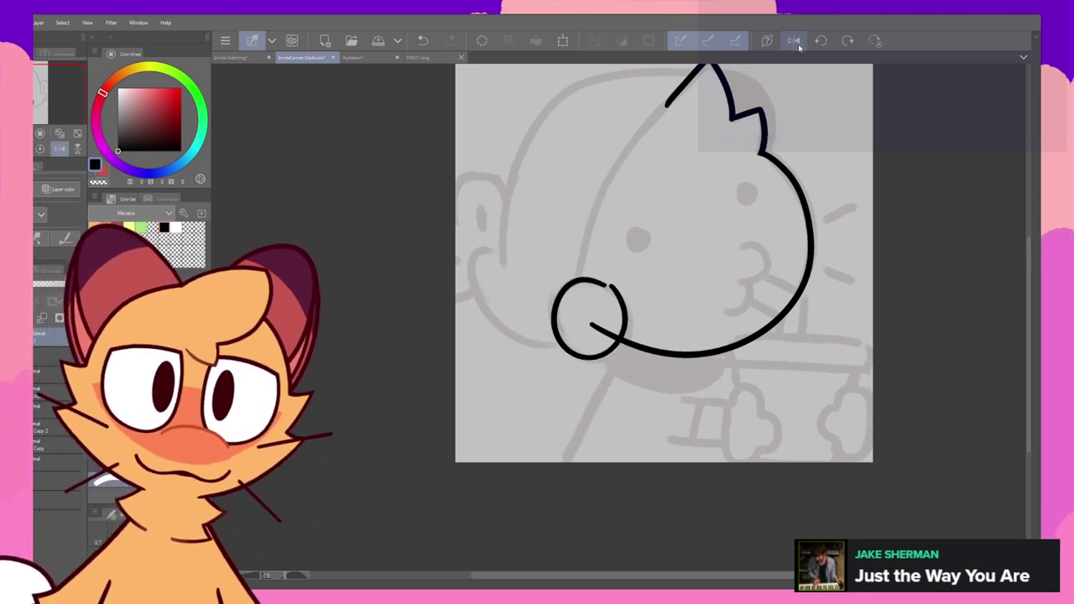
- Restore the normal canvas orientation, try the circle once more and undo it
key(h)
key(ctrl+z)
mouse_move(661, 306)
mouse_down()
mouse_move(678, 299)
mouse_move(614, 356)
mouse_move(671, 289)
mouse_up()
key(ctrl+z)
key(ctrl+z)
key(ctrl+z)
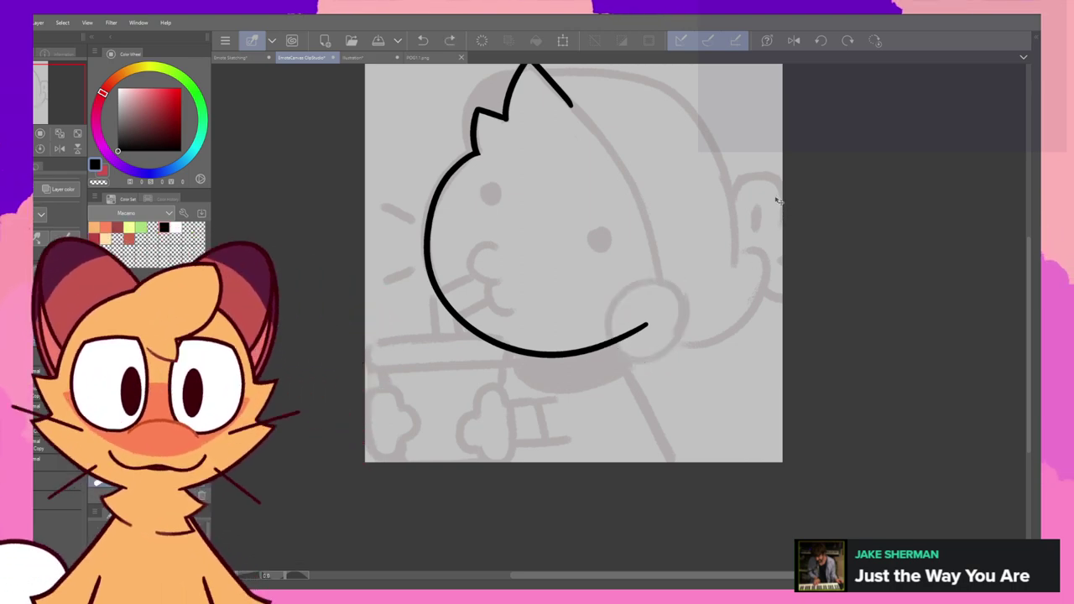
- Ink a nearly closed black circle over the sketched circle at the end of the jawline
mouse_move(728, 312)
mouse_down()
mouse_move(693, 376)
mouse_move(719, 301)
mouse_up()
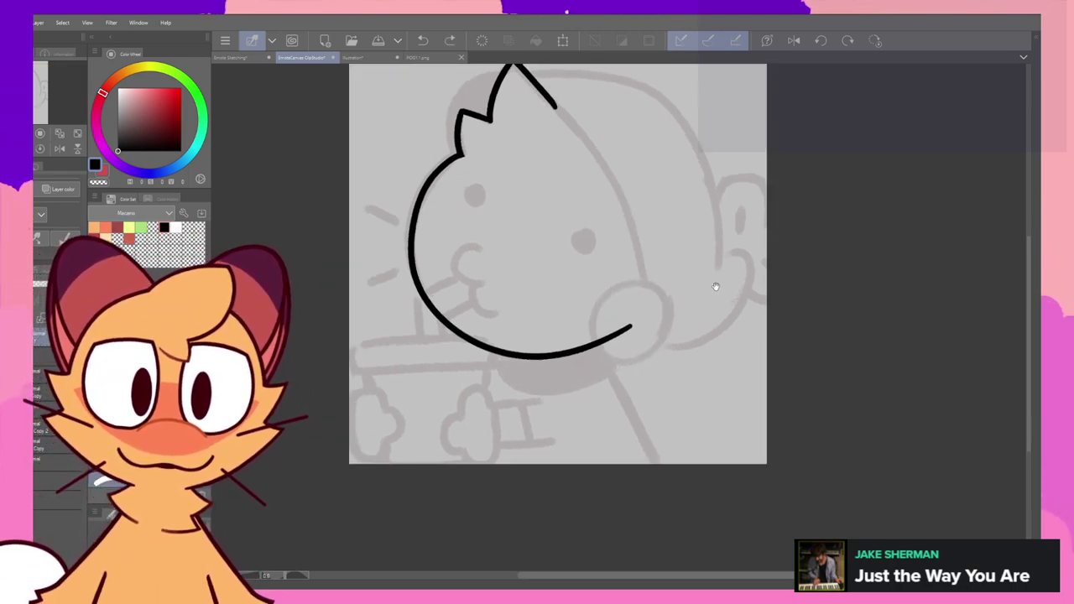
mouse_move(647, 291)
mouse_down()
mouse_move(594, 288)
mouse_move(637, 287)
mouse_move(644, 360)
mouse_move(630, 285)
mouse_up()
key(ctrl+z)
key(ctrl+z)
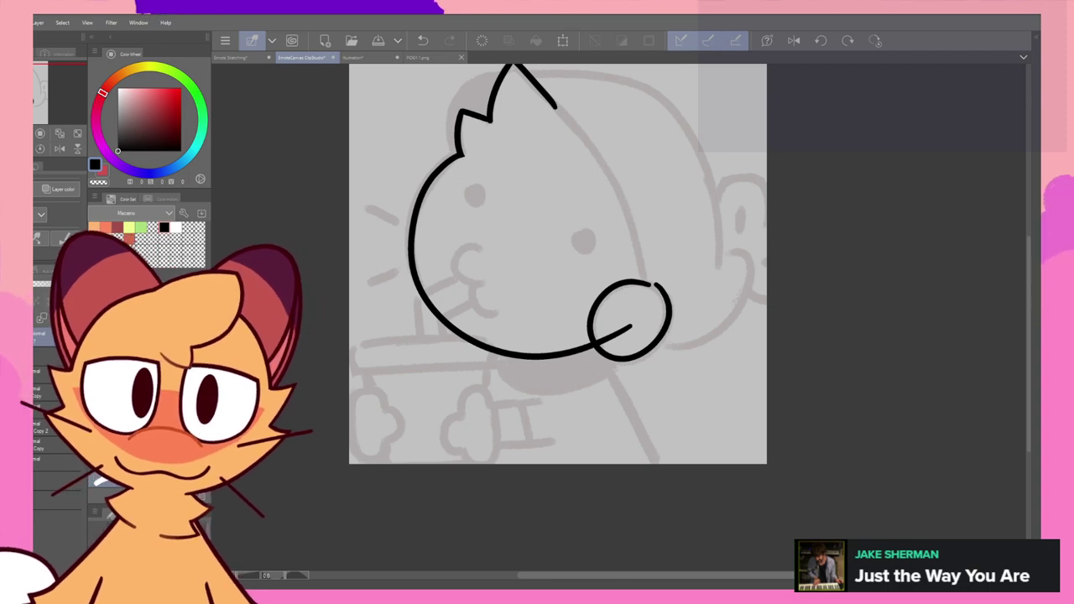
- Select the circle's vector stroke and nudge it slightly to fit the sketched circle
ctrl+click(657, 343)
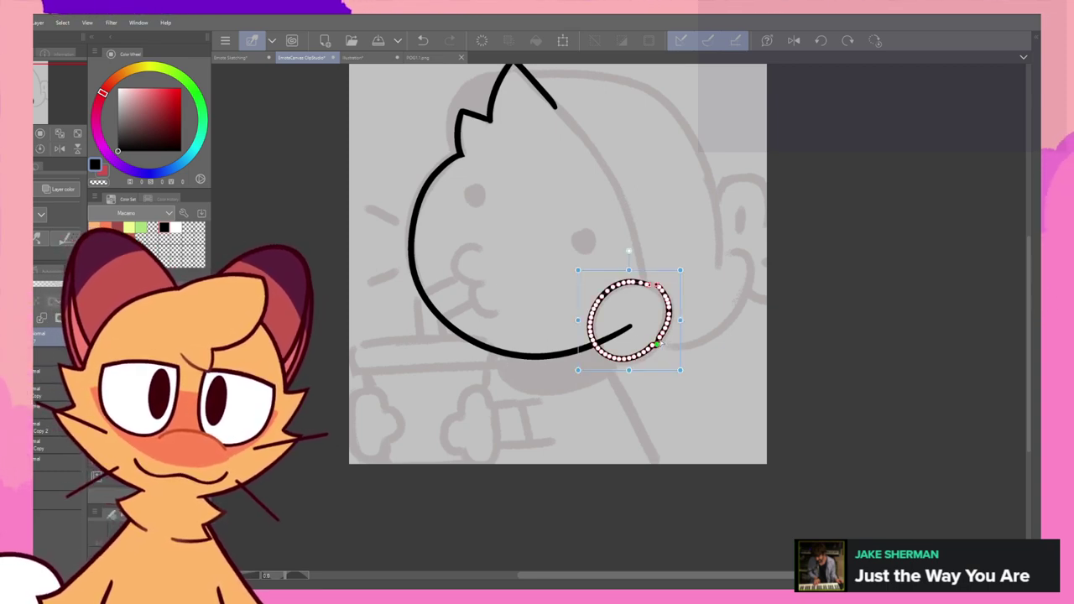
ctrl+shift+click(723, 339)
ctrl+click(668, 340)
drag(685, 347, 683, 348)
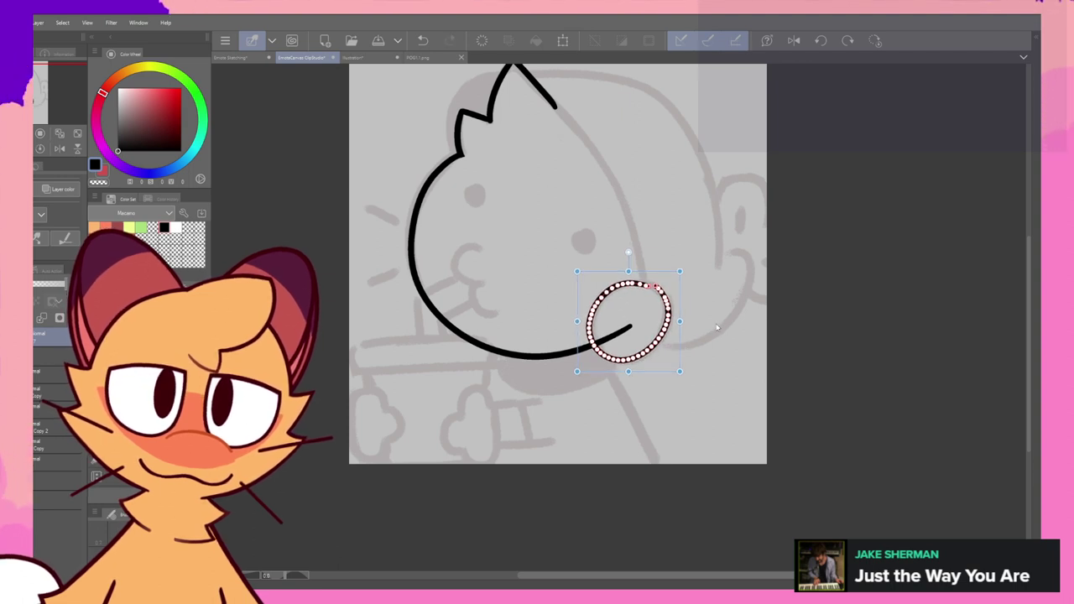
ctrl+shift+click(716, 329)
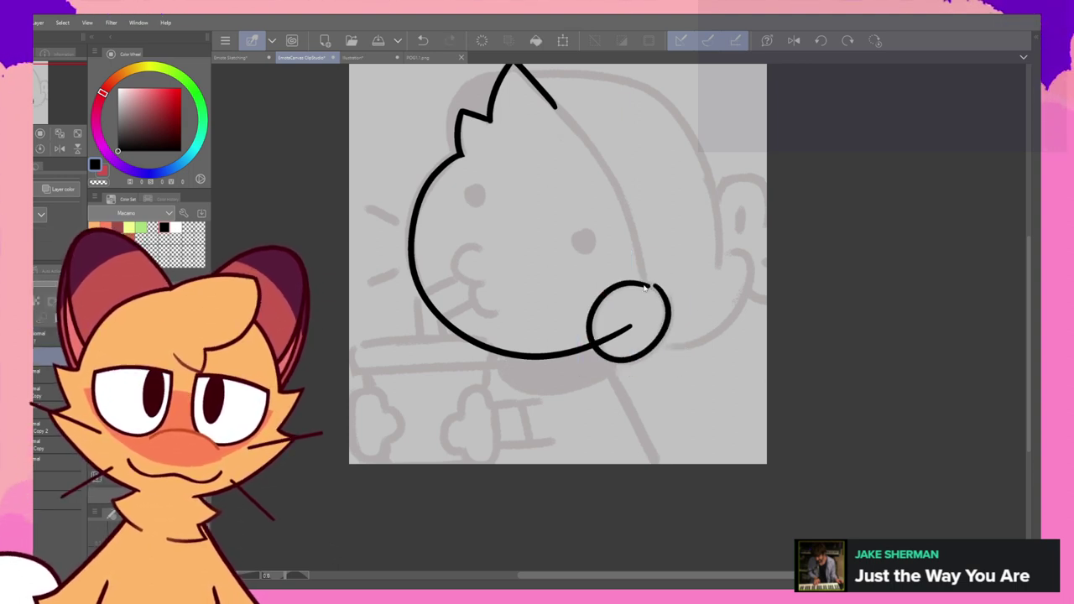
- Close the gap at the top of the circle by joining its end points and raising the neighbouring control point
key(o)
click(657, 288)
key(p)
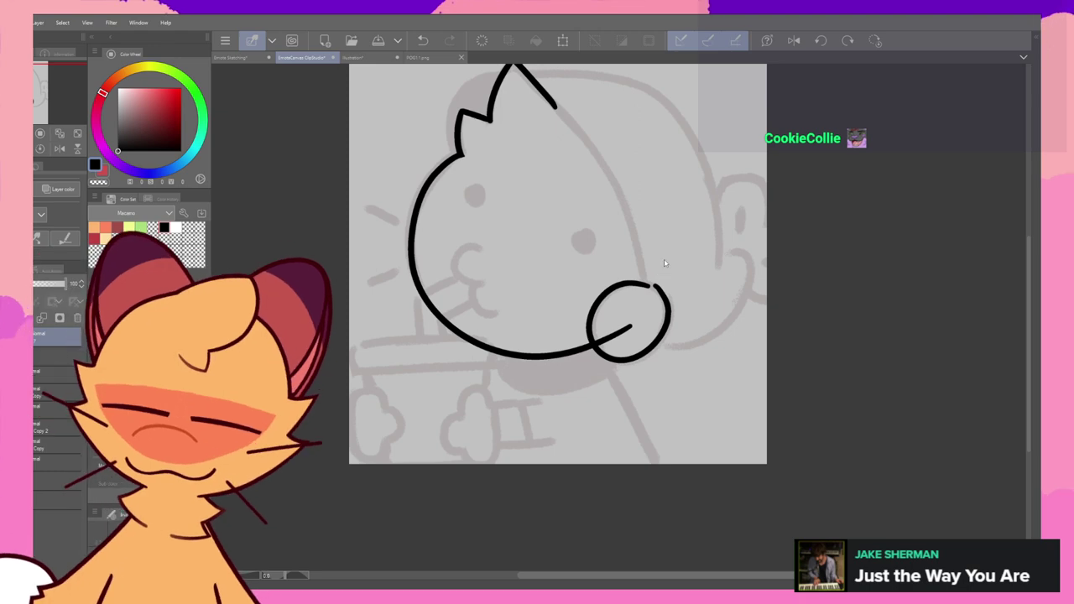
drag(675, 277, 715, 264)
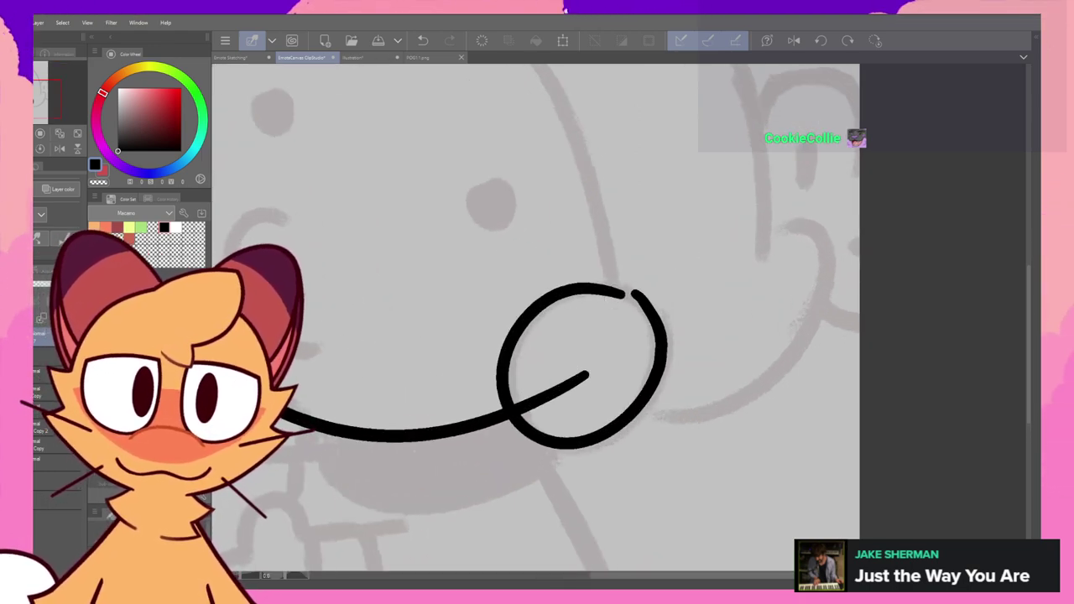
click(598, 292)
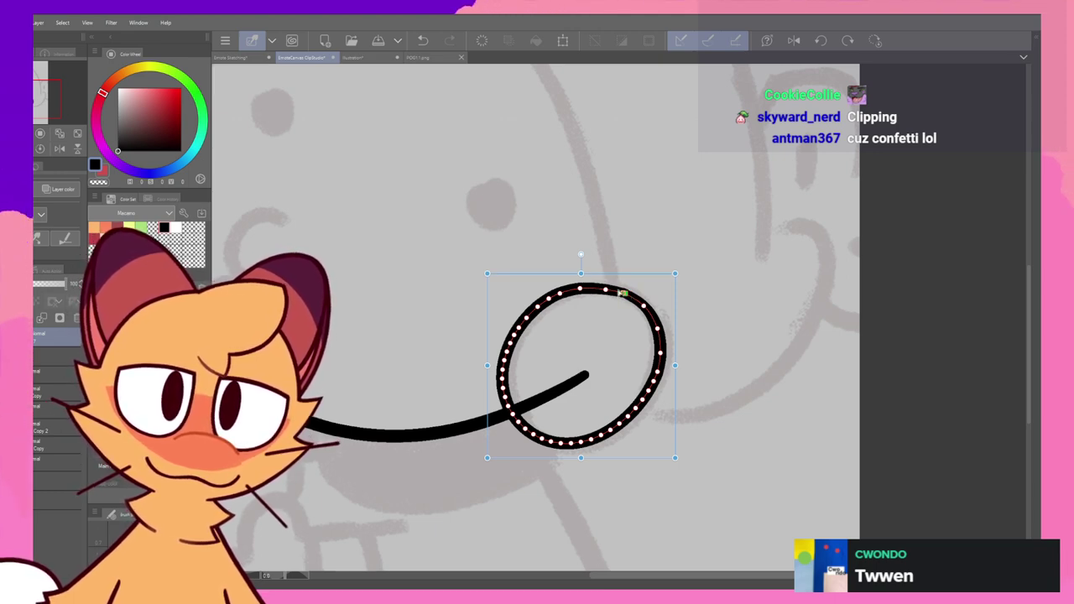
mouse_move(625, 293)
mouse_down()
mouse_move(635, 302)
mouse_move(628, 295)
mouse_up()
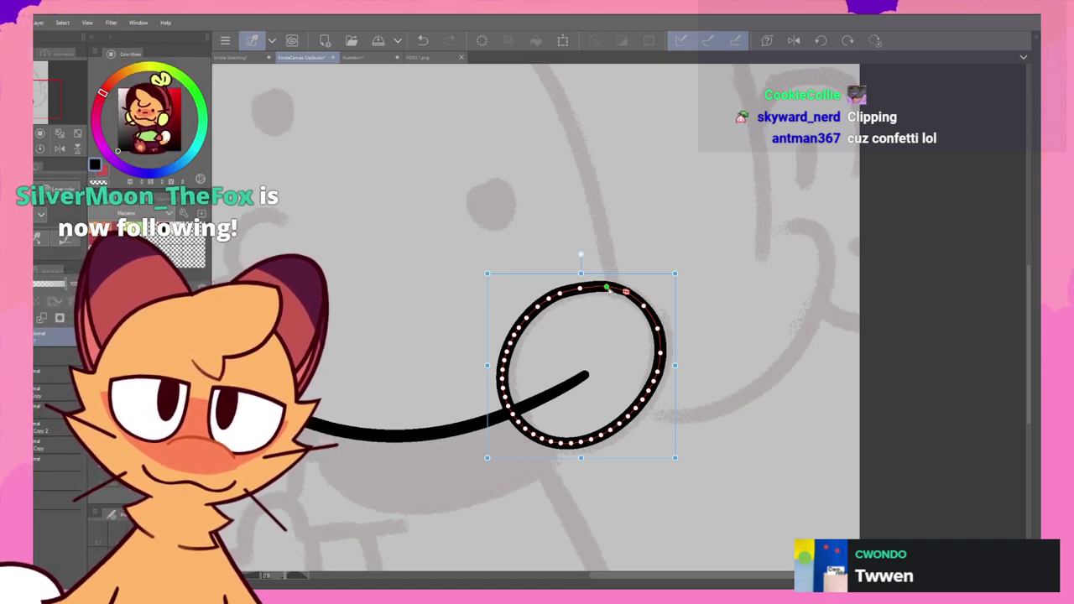
click(637, 251)
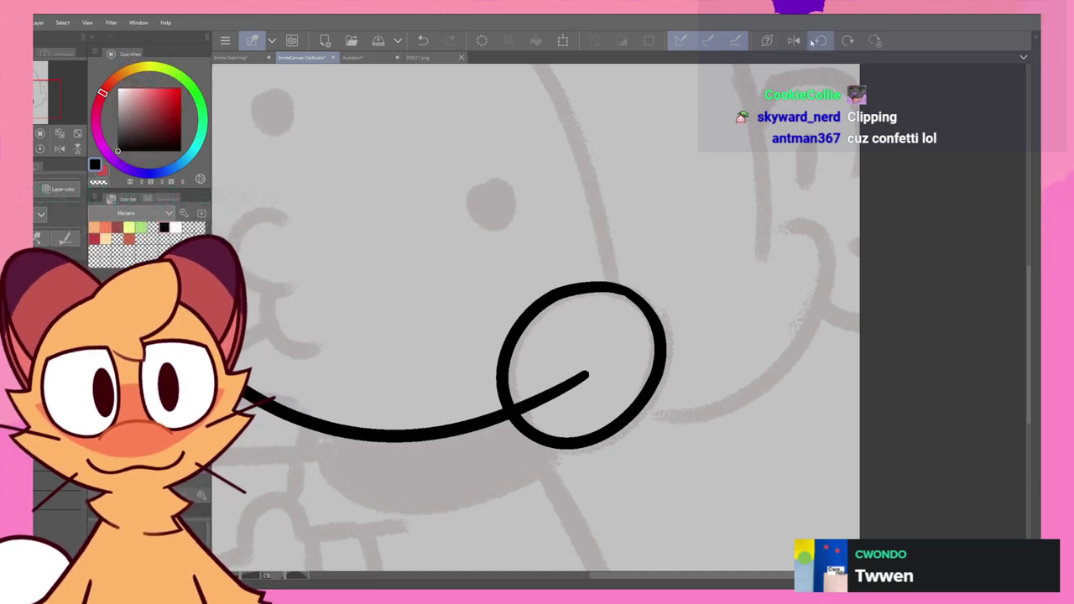
- Fine-tune the control points along the circle's top edge, comparing the shape in the mirrored and normal views
click(793, 41)
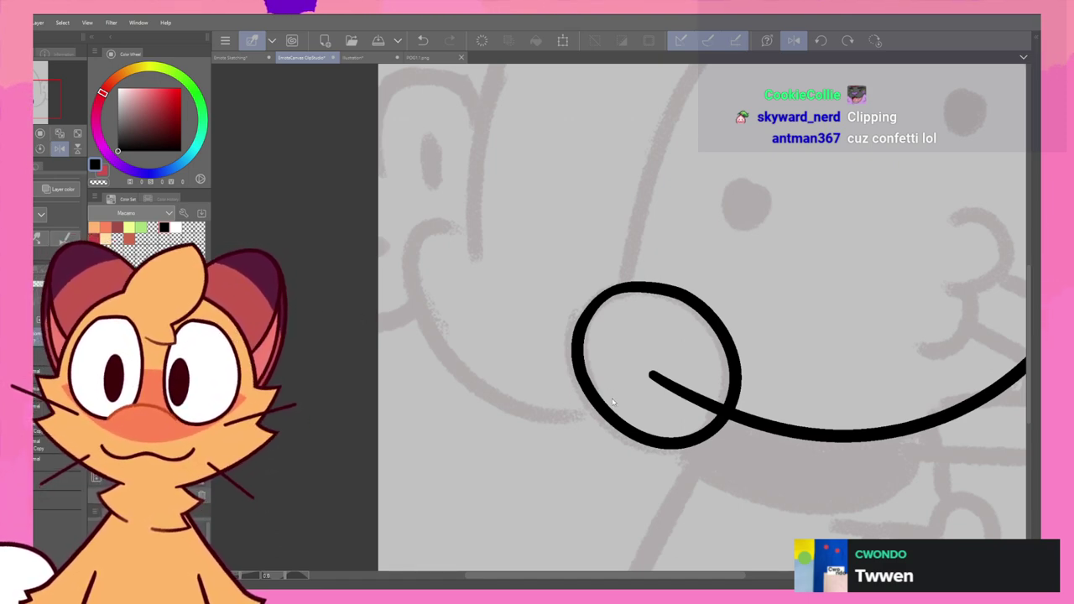
click(610, 289)
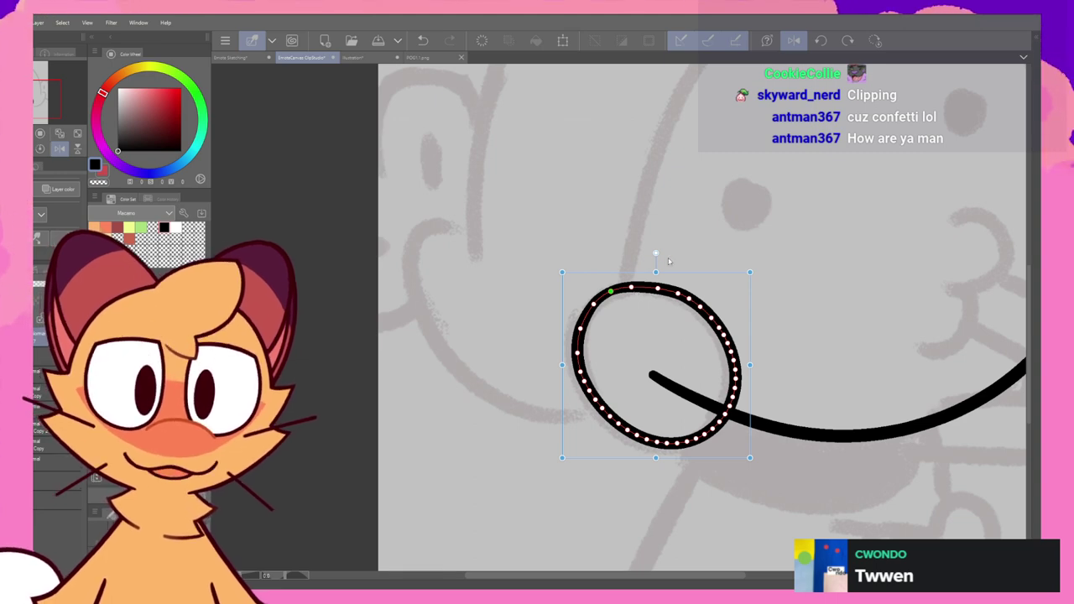
click(795, 40)
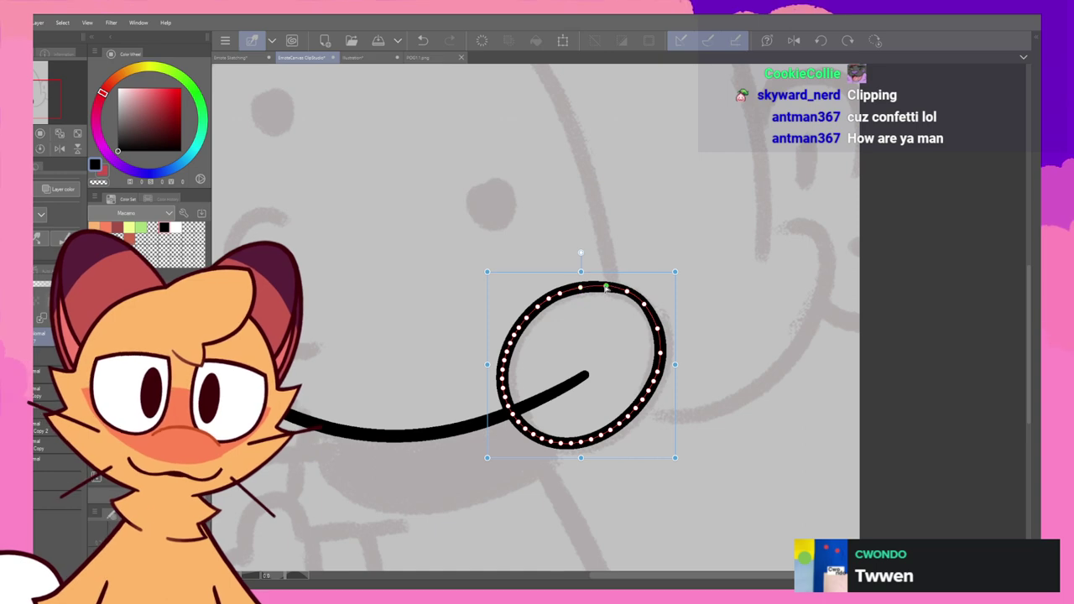
click(658, 303)
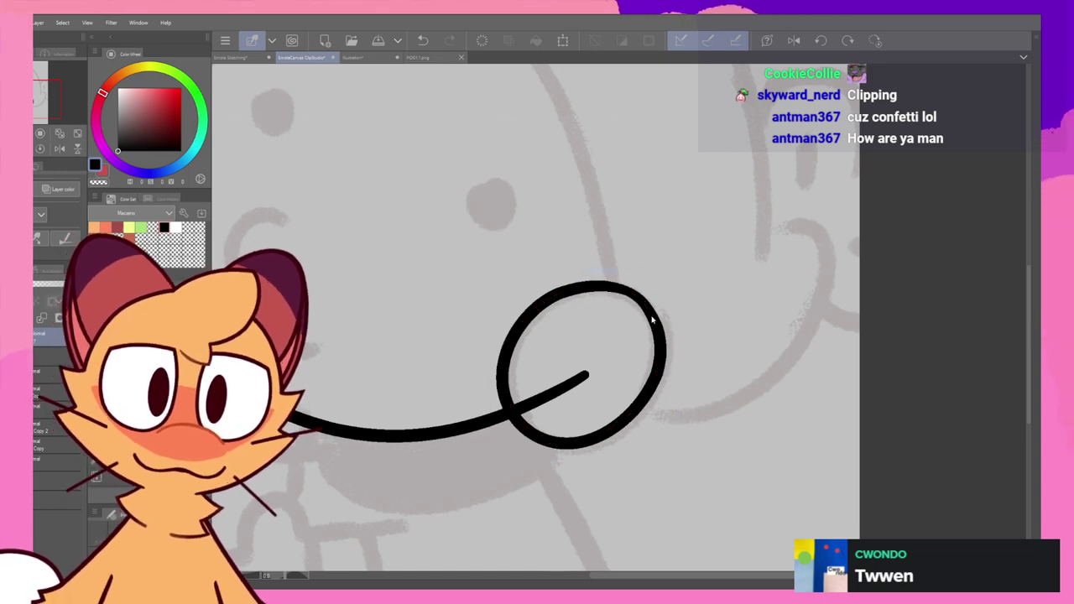
- Shift the control points along the circle's rear side slightly outward to round its curve
click(654, 308)
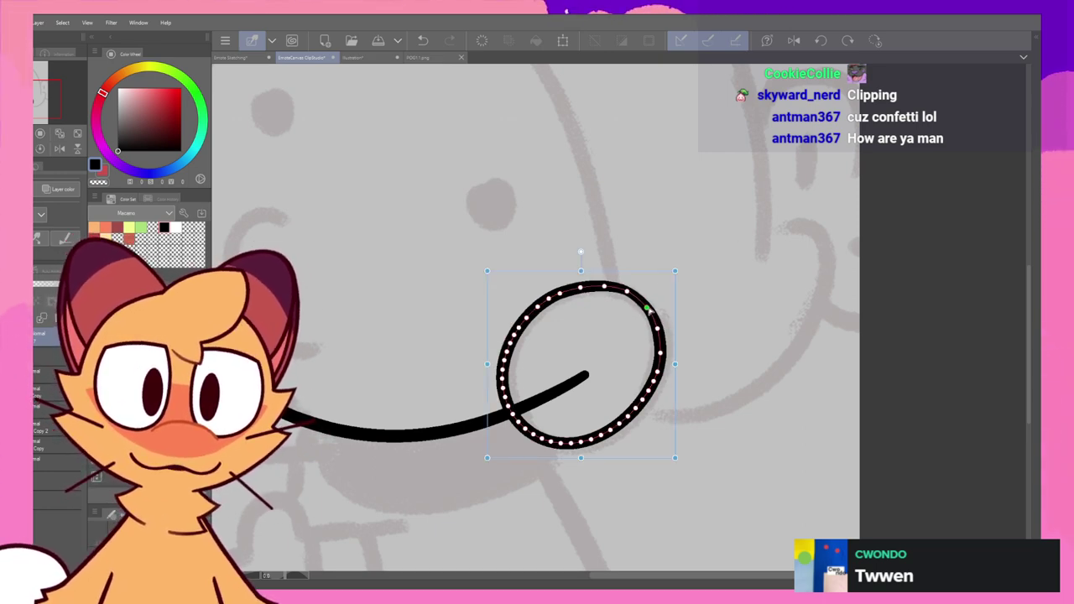
click(695, 283)
click(660, 332)
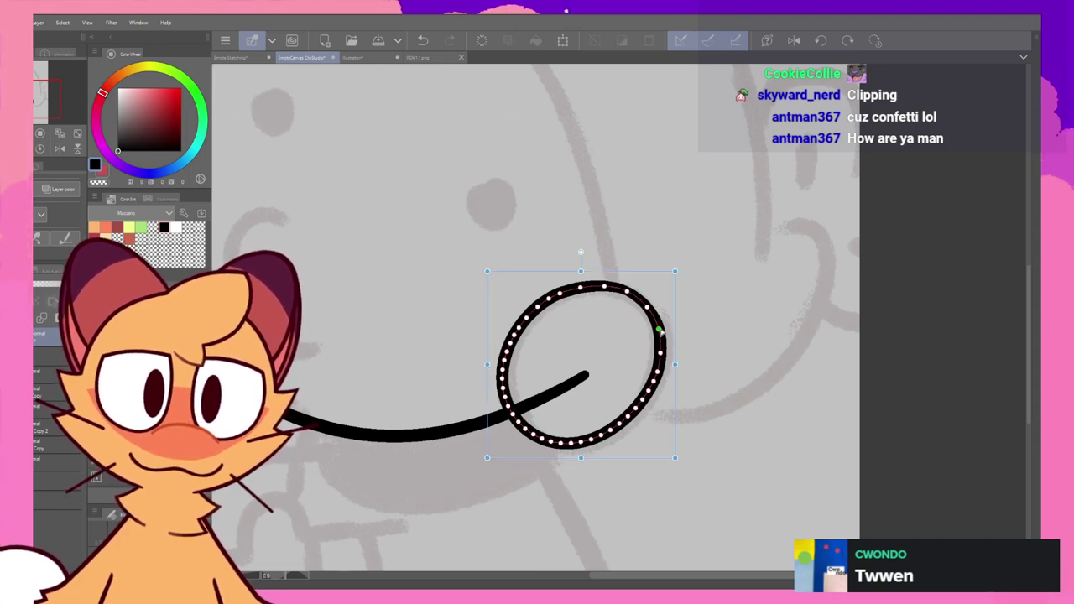
click(715, 307)
click(657, 372)
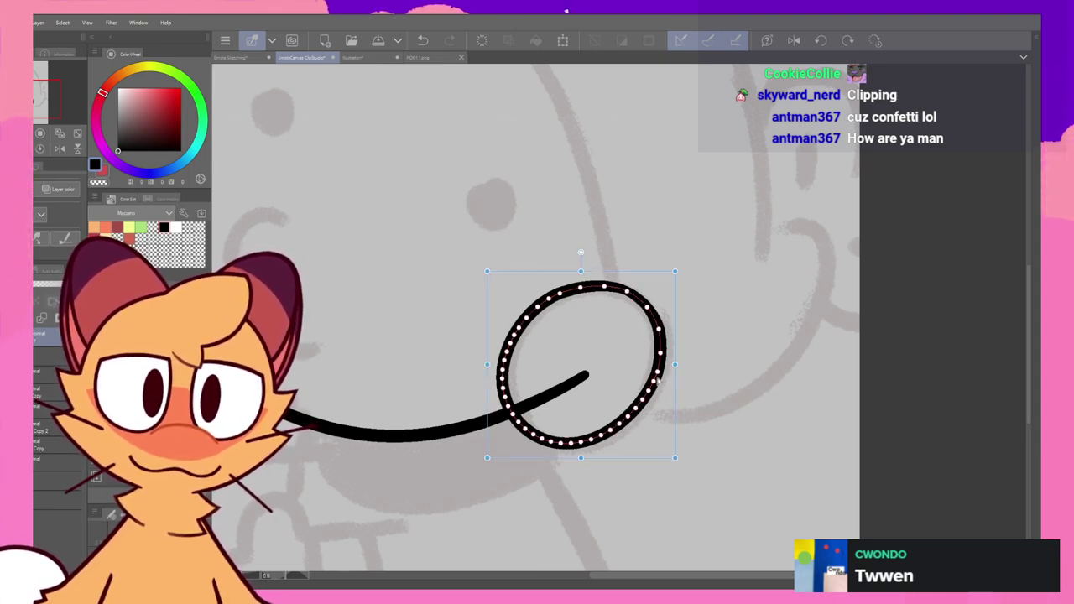
click(745, 259)
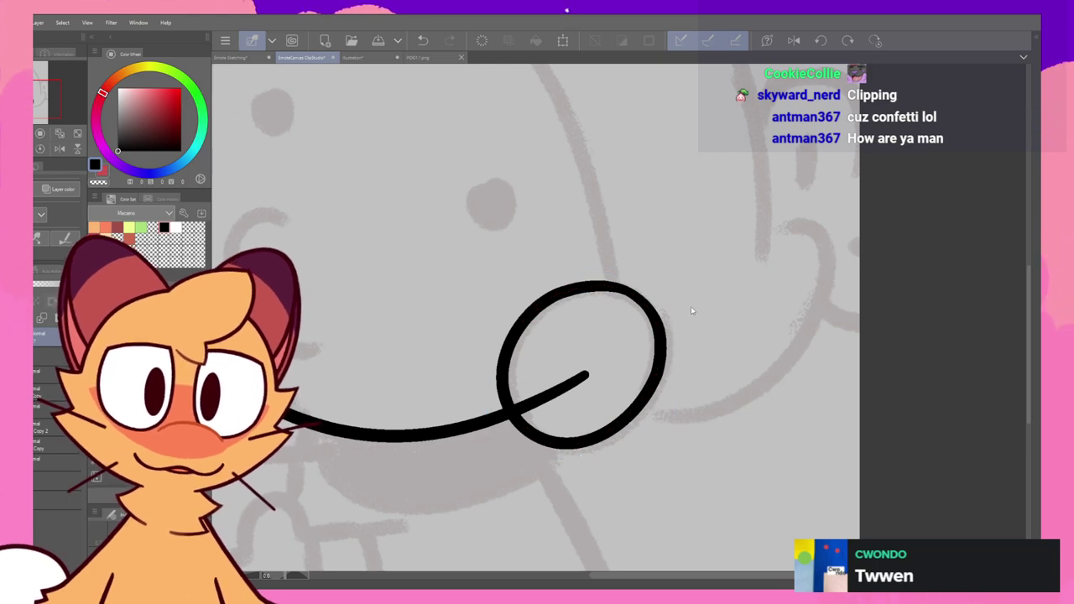
- Check the circle in the mirrored view, restore the orientation and try touching up its top edge
click(792, 40)
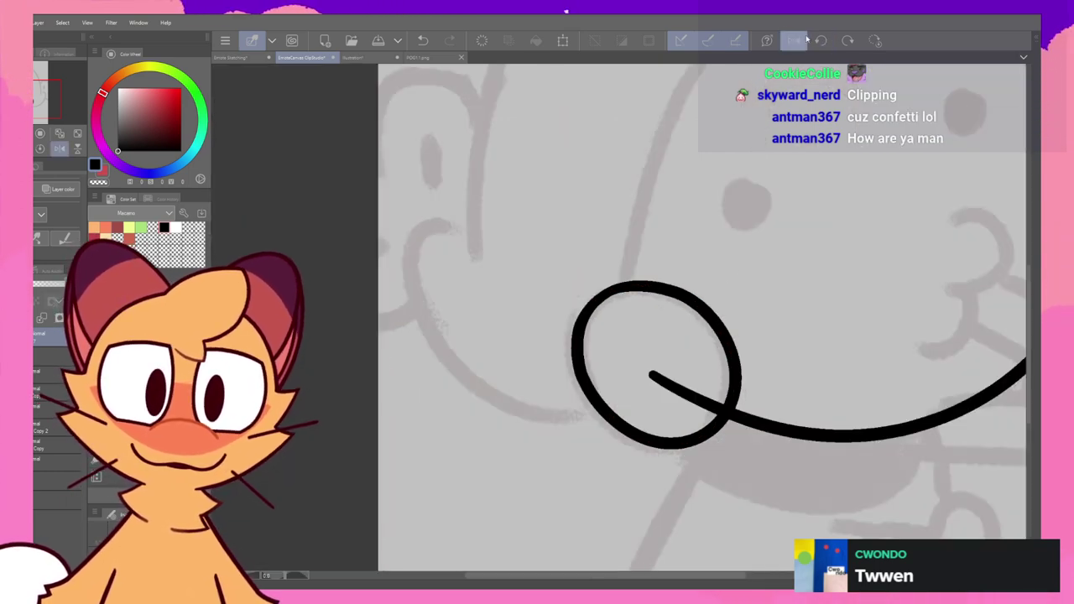
click(792, 40)
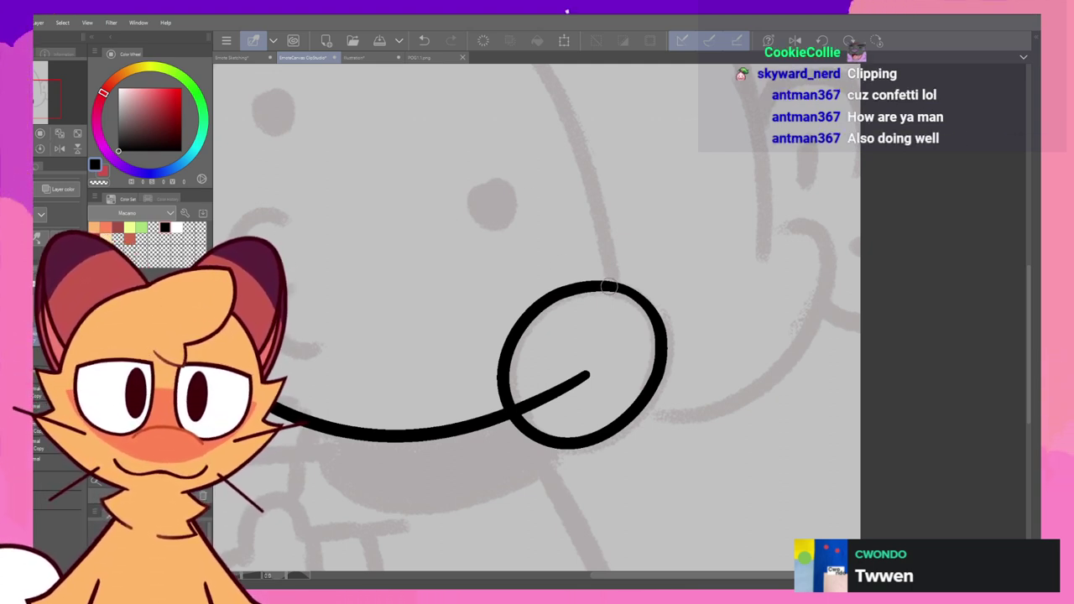
drag(601, 285, 647, 293)
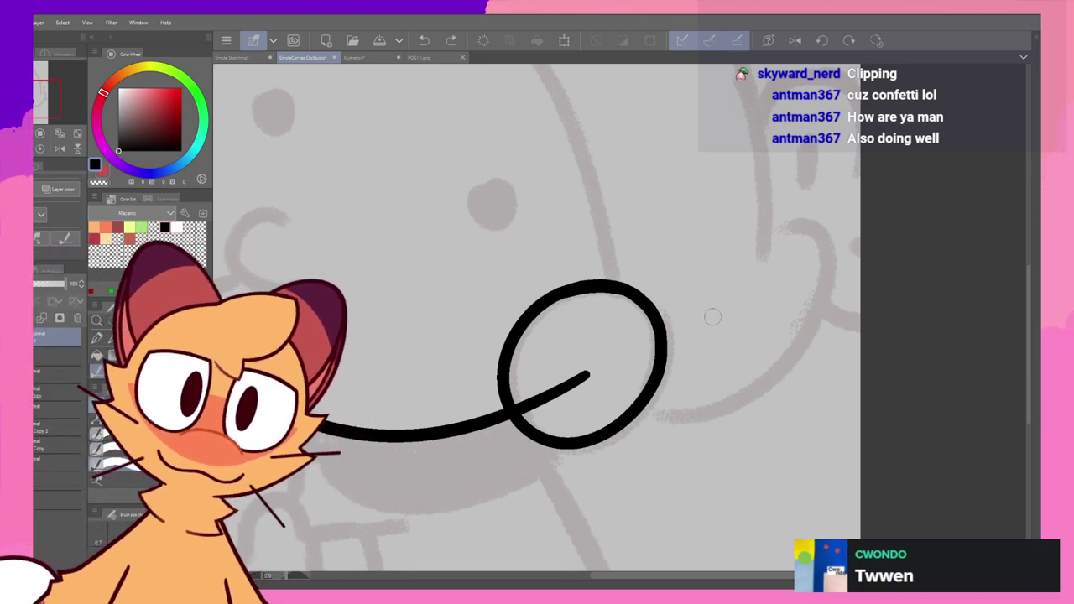
- Erase the end of the jawline that runs inside the circle so it stops at the circle's outline
scroll(711, 336, down, 4)
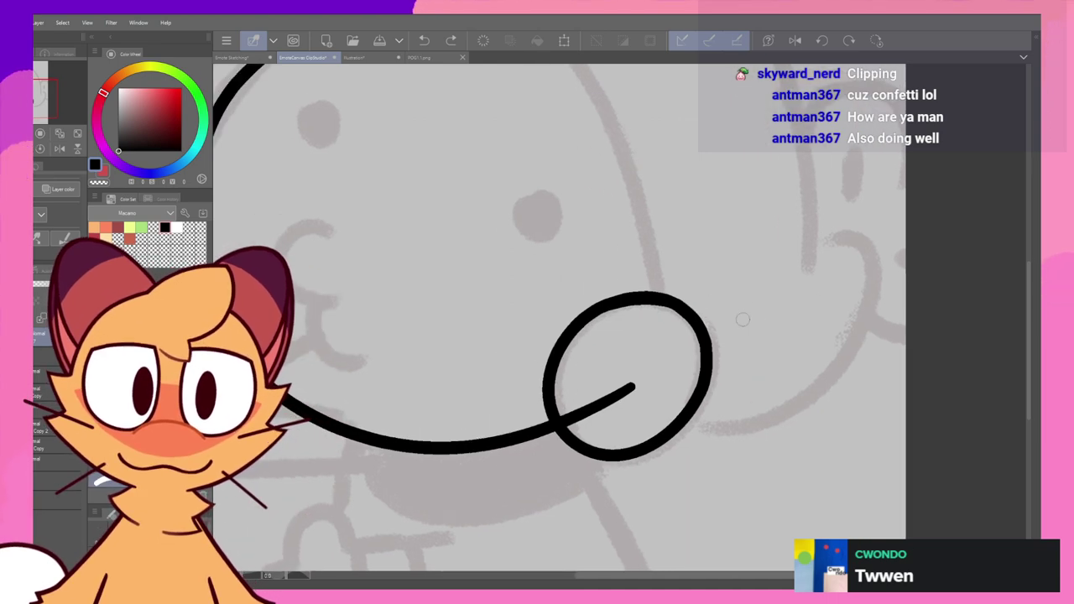
scroll(738, 300, up, 2)
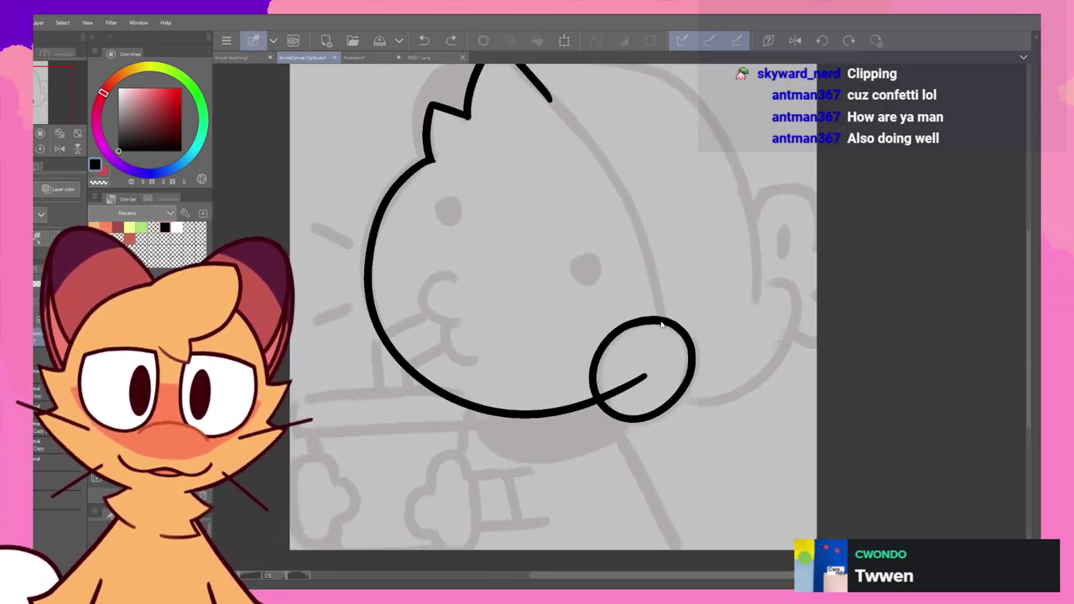
scroll(696, 271, up, 1)
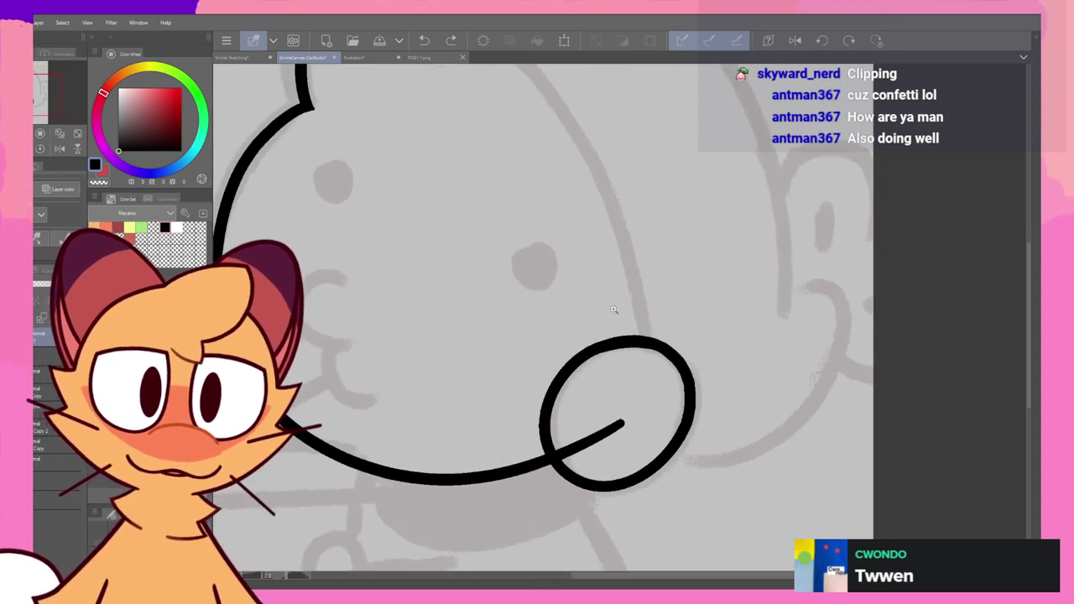
click(625, 344)
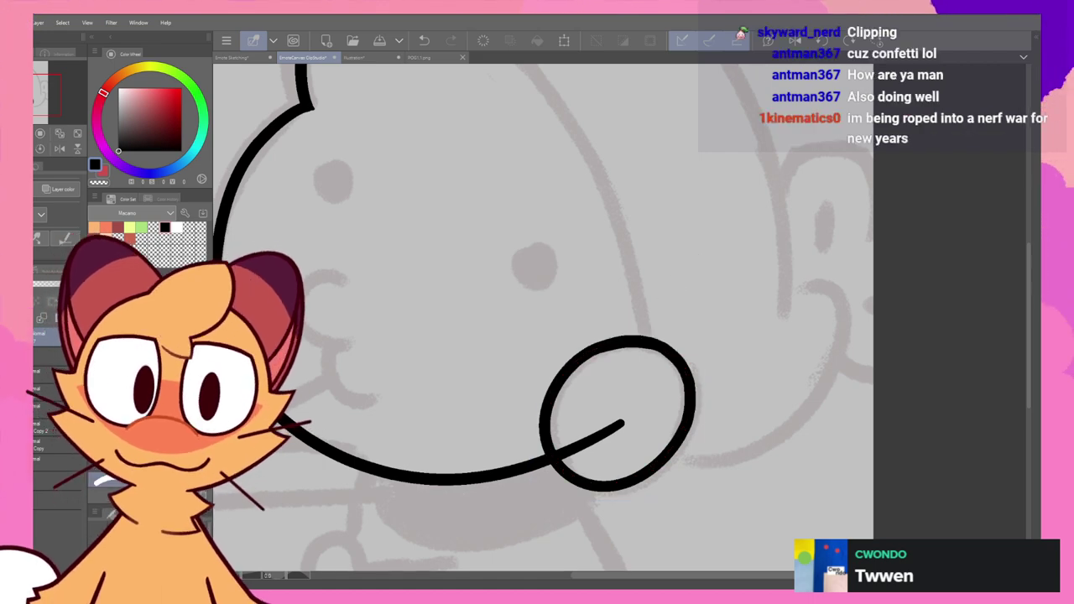
drag(696, 240, 664, 320)
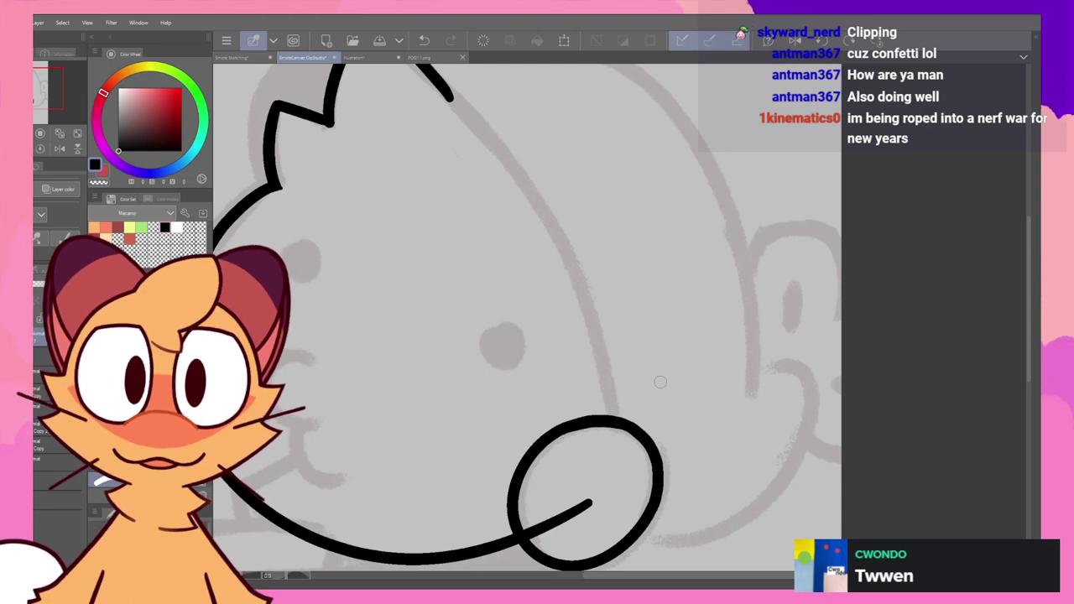
scroll(660, 381, down, 4)
scroll(688, 328, up, 2)
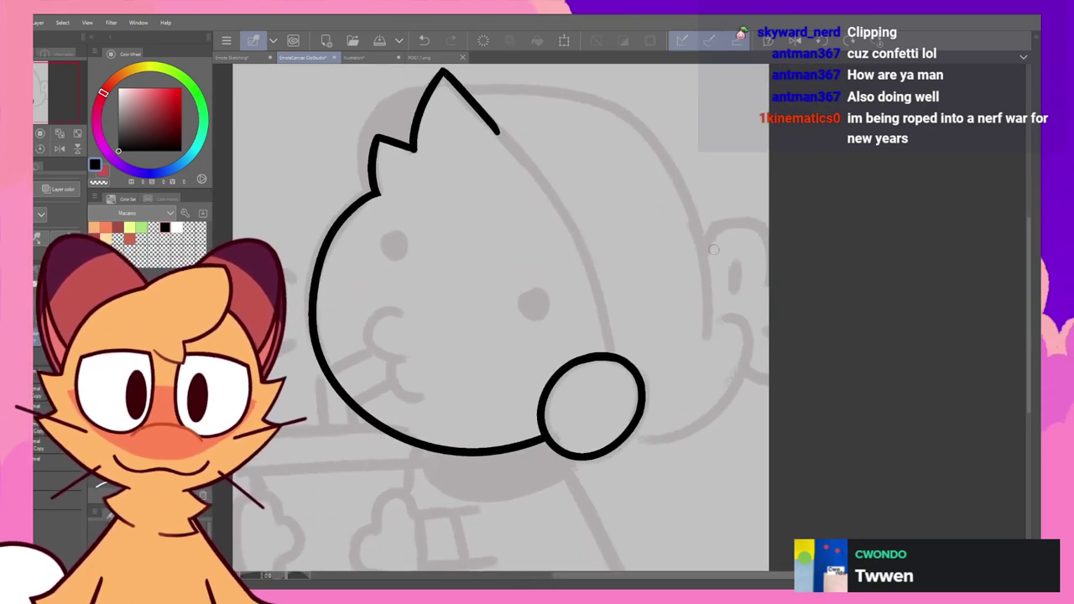
- Ink the curved arc from the forehead notch up and over the spiky hair tuft, following the sketch
drag(691, 314, 712, 314)
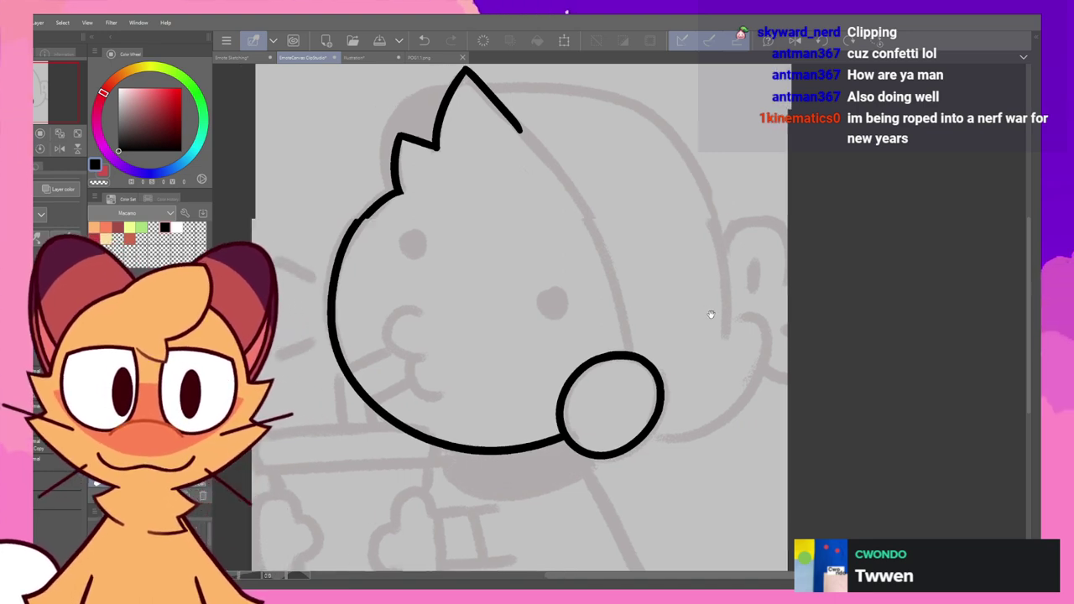
drag(666, 341, 710, 355)
drag(596, 395, 628, 380)
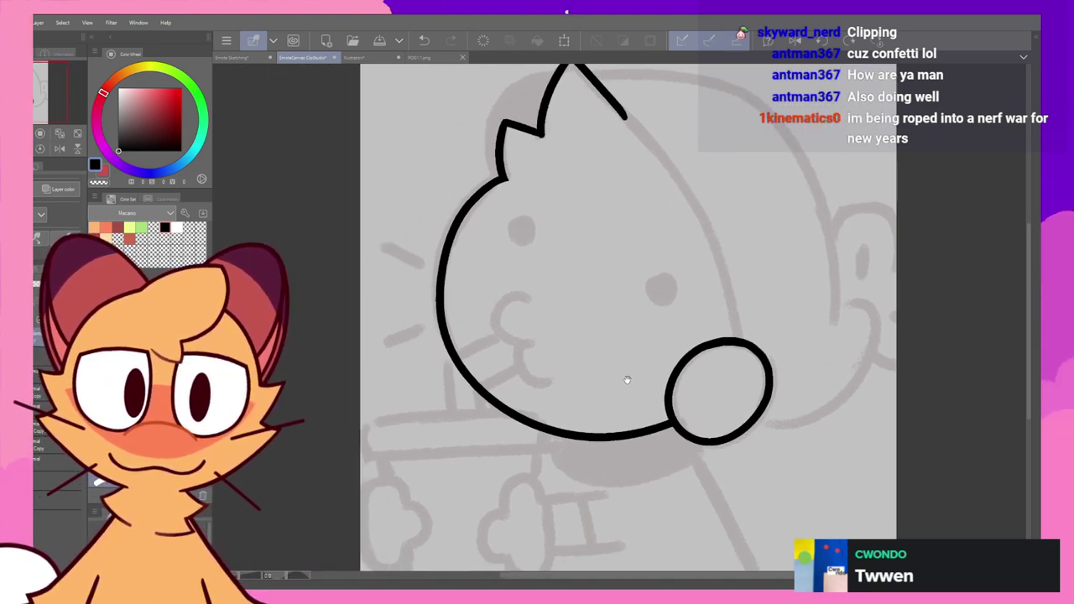
drag(714, 251, 678, 289)
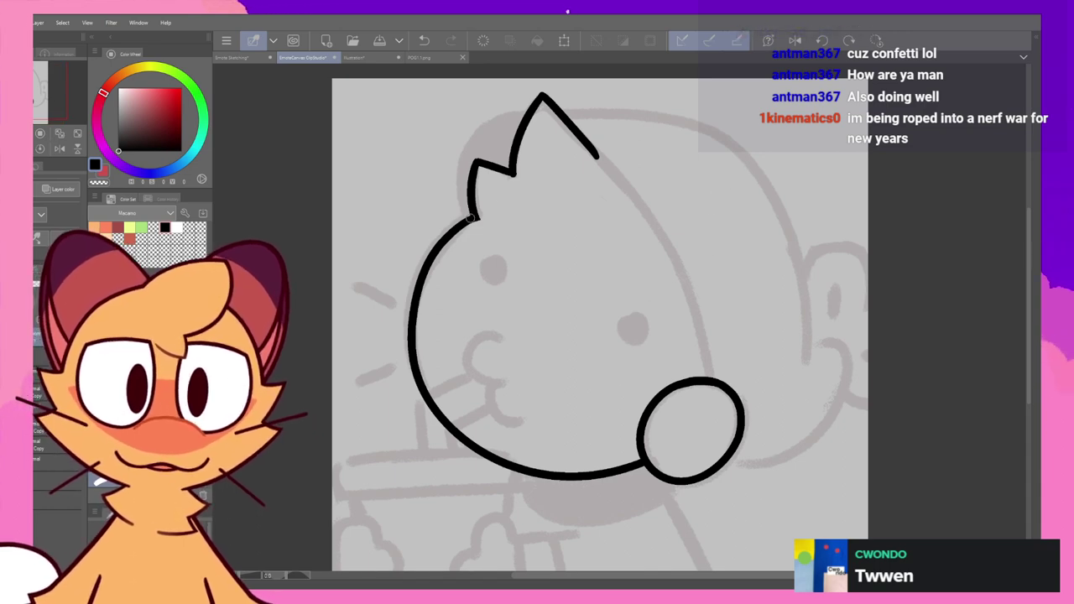
drag(468, 220, 503, 97)
key(ctrl+z)
drag(466, 223, 527, 110)
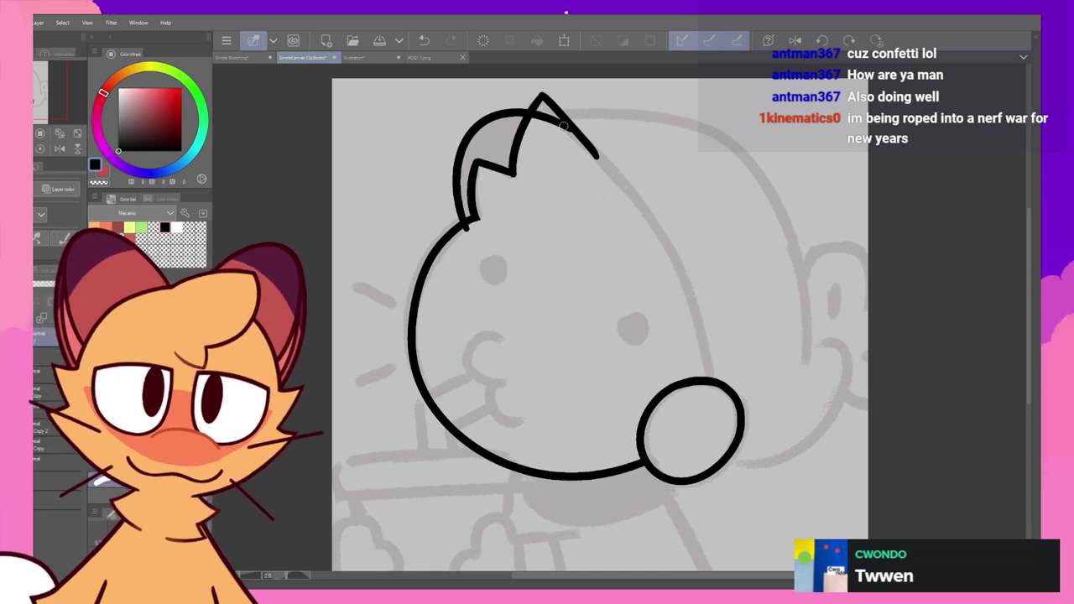
- Try to ink the long curve from the hair tuft down to the circle, redoing the stroke several times
mouse_move(579, 139)
mouse_down()
mouse_move(661, 229)
mouse_move(732, 394)
mouse_up()
key(ctrl+z)
mouse_move(583, 143)
mouse_down()
mouse_move(635, 194)
mouse_move(703, 427)
mouse_up()
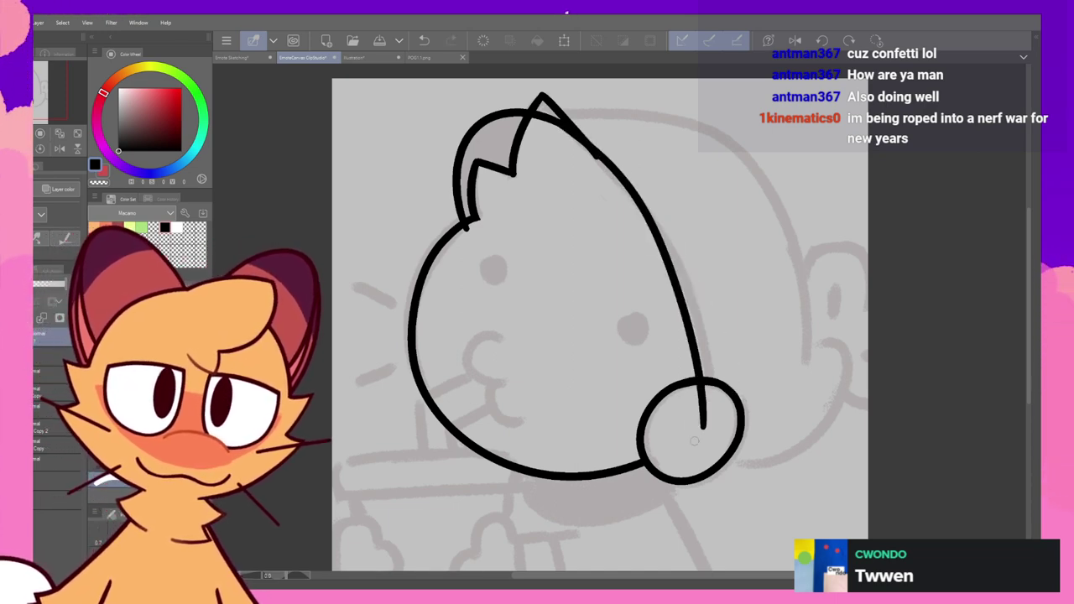
key(ctrl+z)
drag(585, 143, 715, 438)
key(ctrl+z)
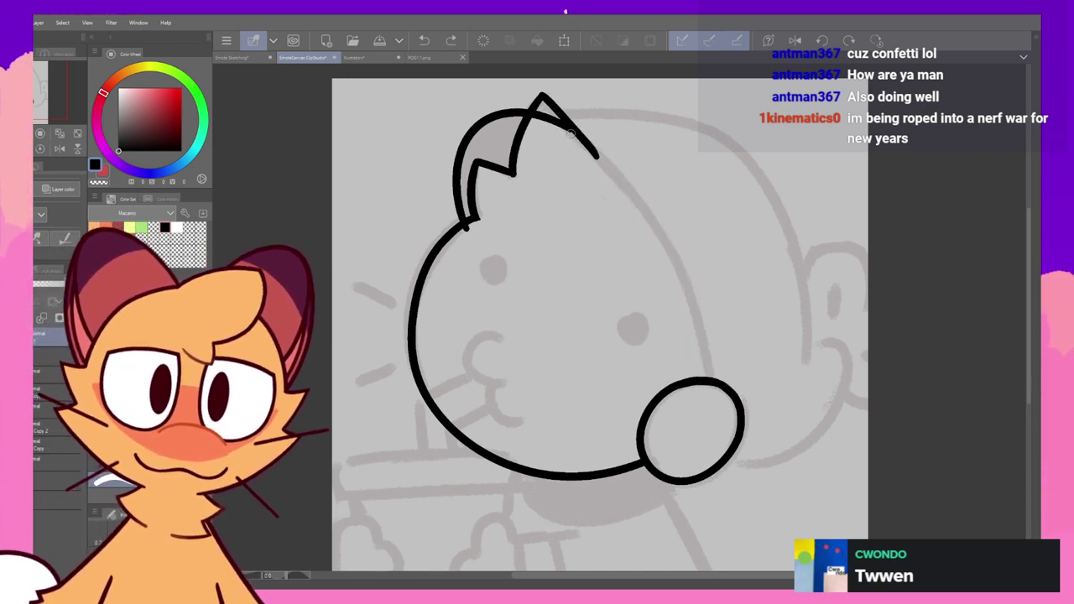
drag(559, 124, 703, 313)
key(ctrl+z)
drag(588, 139, 702, 424)
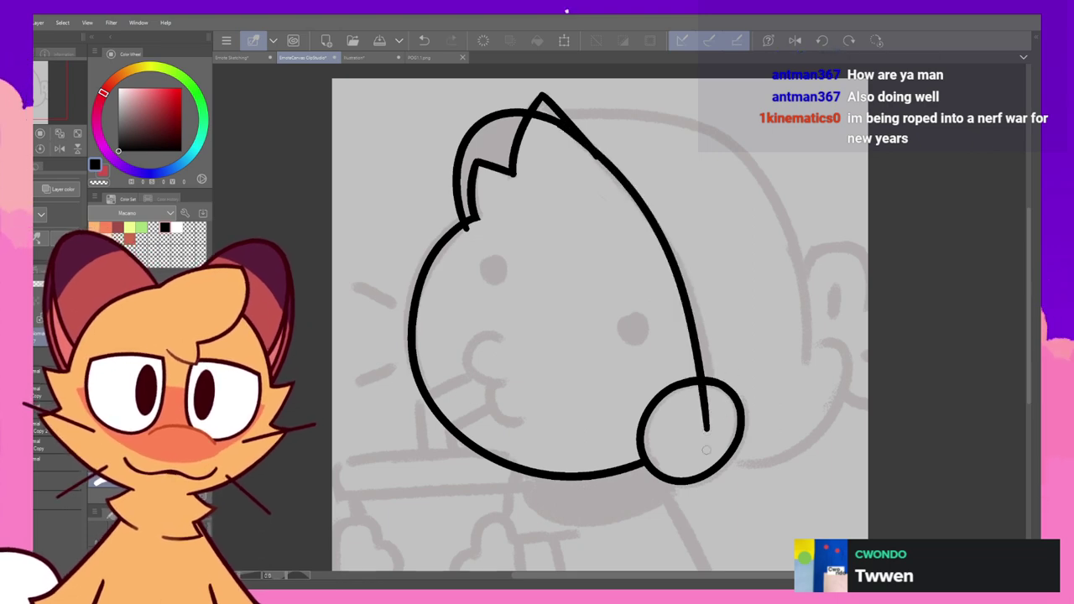
- Mirror the canvas view and ink the face's rear edge as one long curve between the circle and the hair tuft's tip
click(794, 40)
key(ctrl+z)
mouse_move(531, 407)
mouse_down()
mouse_move(543, 317)
mouse_move(717, 160)
mouse_move(707, 101)
mouse_up()
key(ctrl+z)
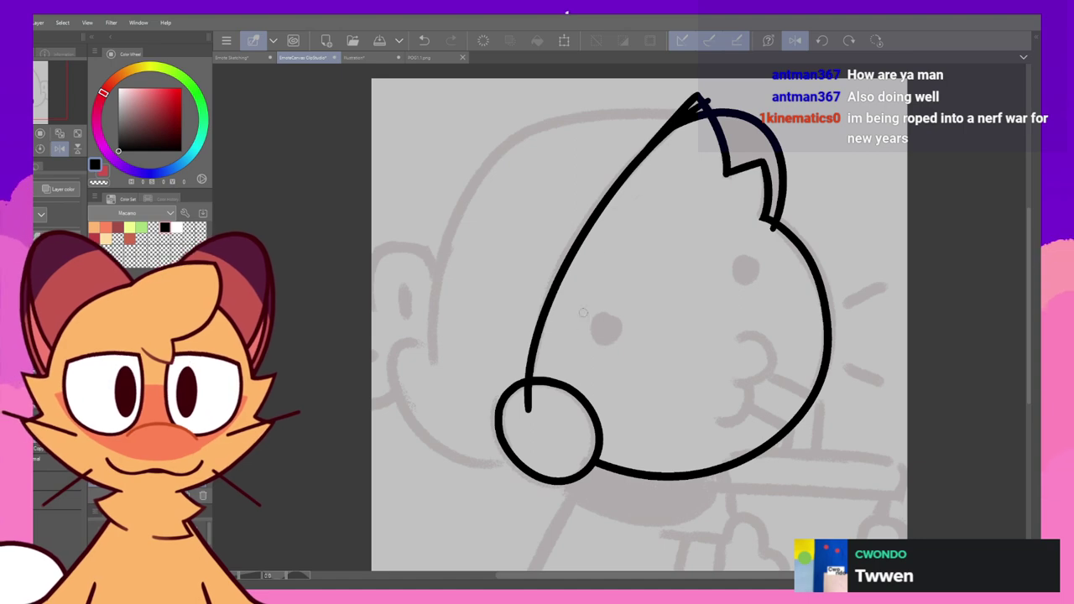
key(ctrl+z)
drag(529, 407, 696, 99)
key(ctrl+z)
drag(531, 396, 698, 99)
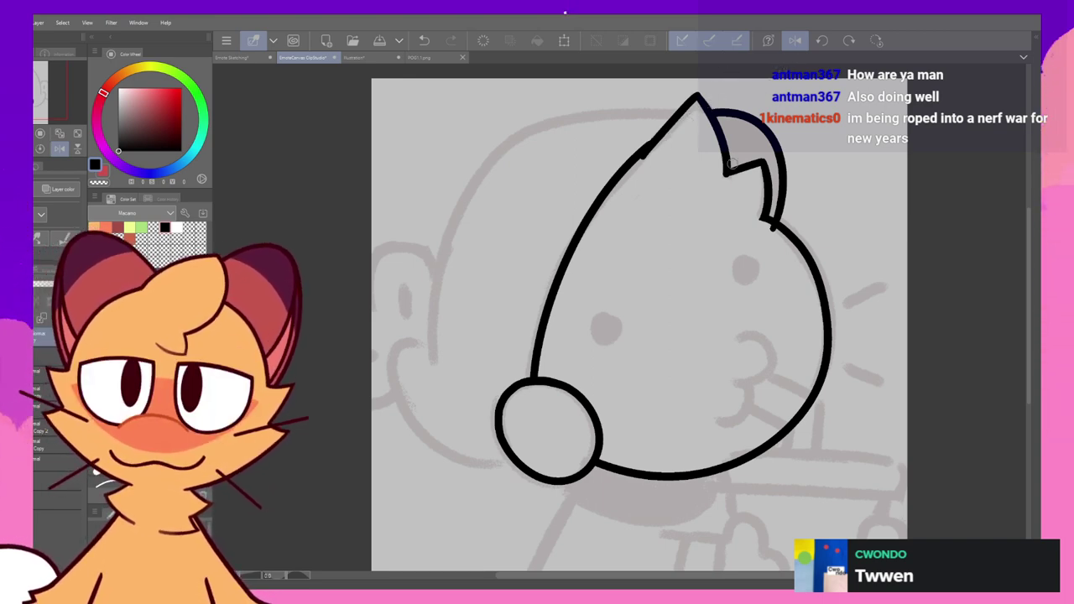
- Try repeated strokes for the top of the head behind the hair tip, checking the curve in the unmirrored view
mouse_move(729, 284)
mouse_down()
mouse_move(707, 269)
mouse_move(728, 295)
mouse_up()
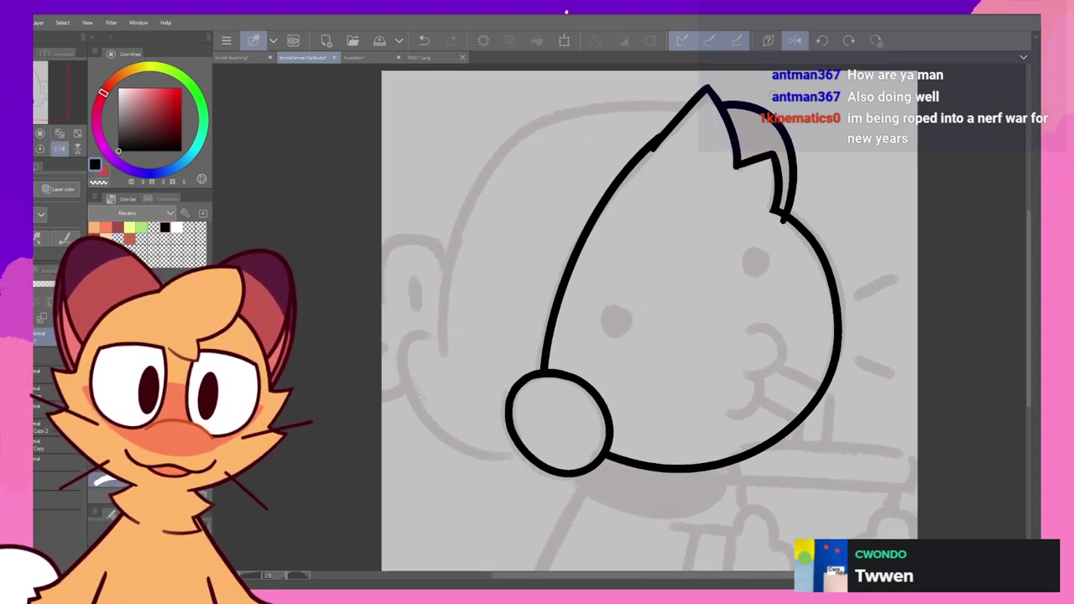
drag(690, 99, 506, 130)
key(ctrl+z)
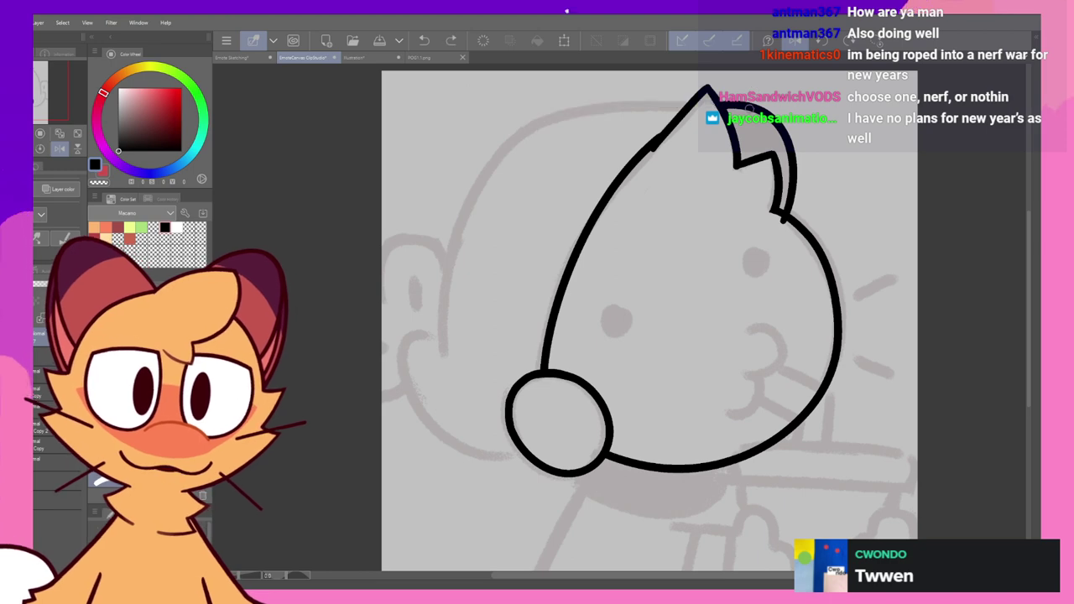
drag(626, 109, 506, 134)
key(ctrl+z)
drag(689, 99, 503, 132)
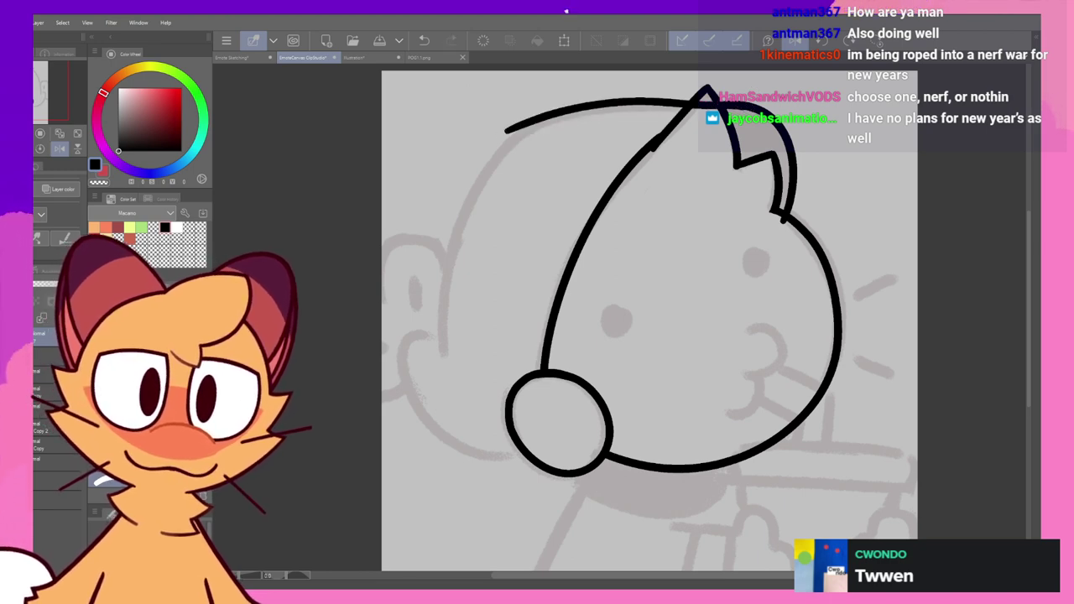
key(ctrl+z)
drag(703, 99, 500, 131)
key(ctrl+z)
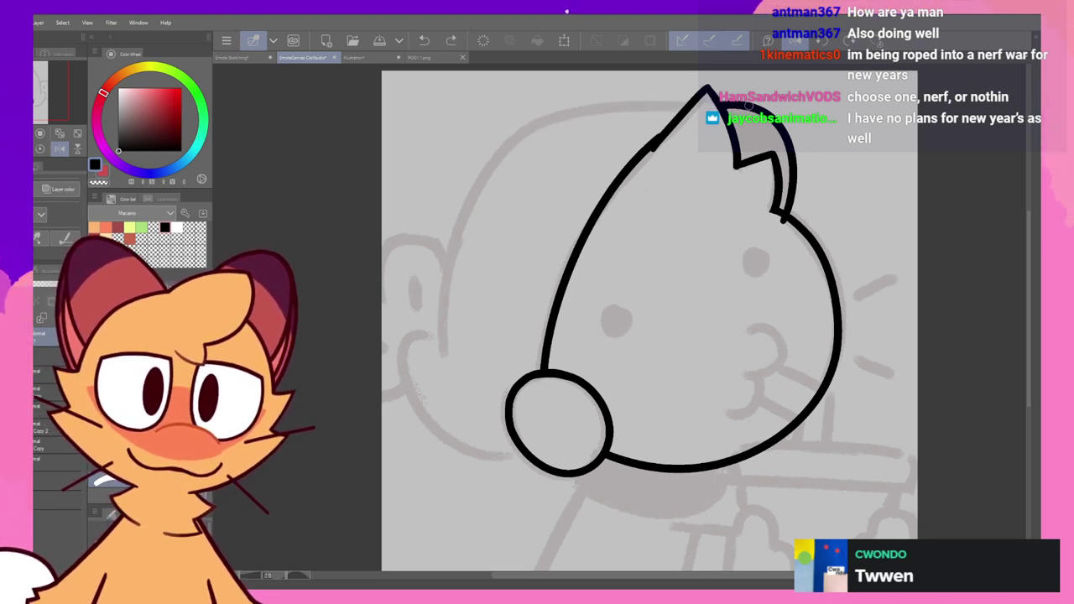
drag(691, 101, 491, 144)
key(ctrl+z)
drag(690, 99, 524, 136)
key(ctrl+z)
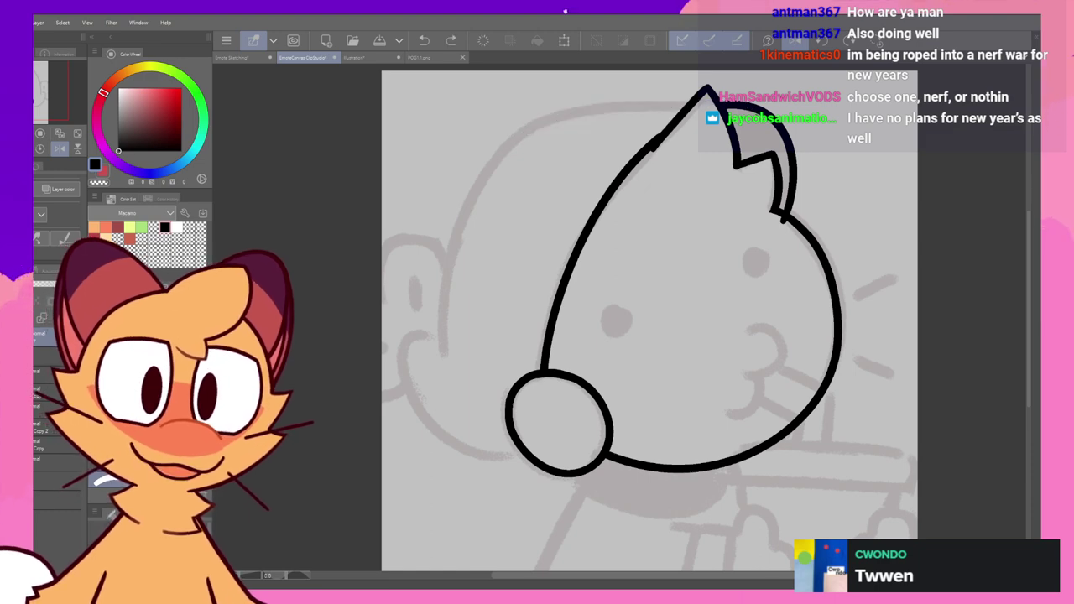
drag(692, 99, 515, 132)
key(ctrl+z)
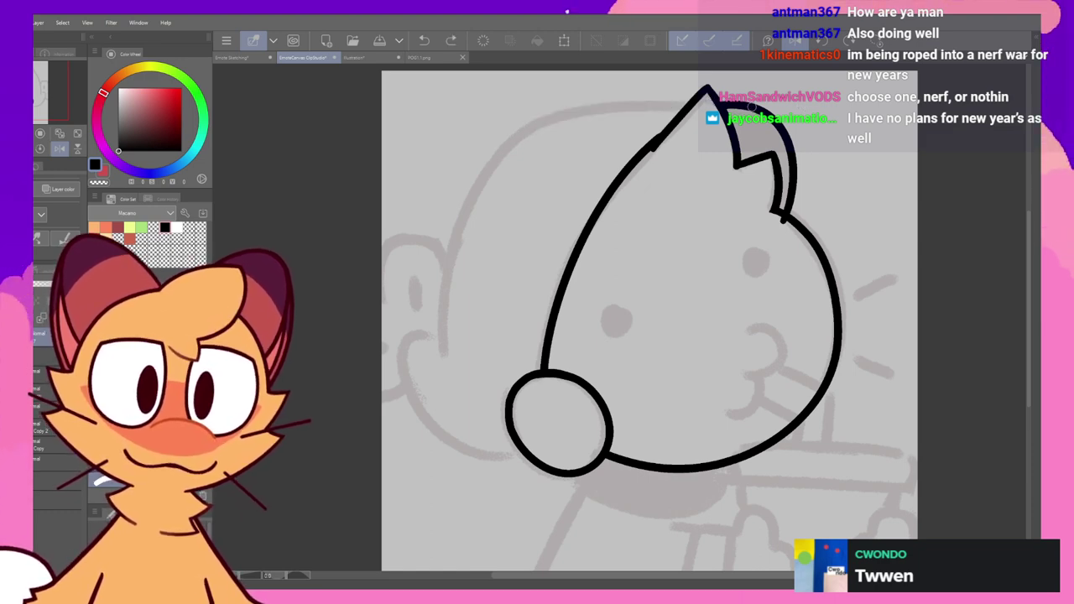
drag(691, 99, 510, 126)
key(ctrl+z)
drag(691, 99, 507, 129)
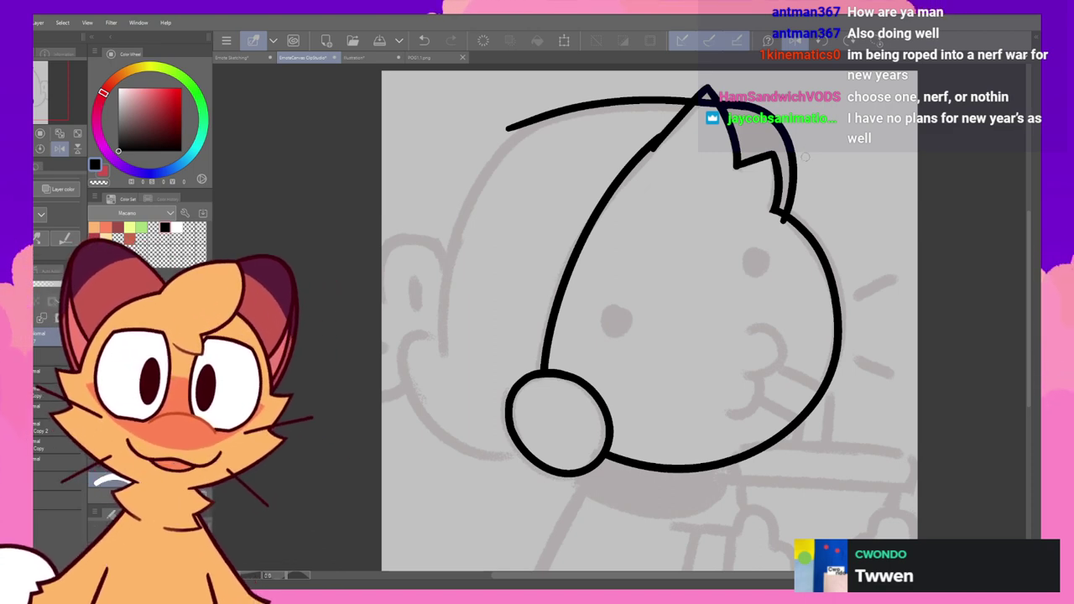
key(ctrl+z)
drag(693, 99, 503, 139)
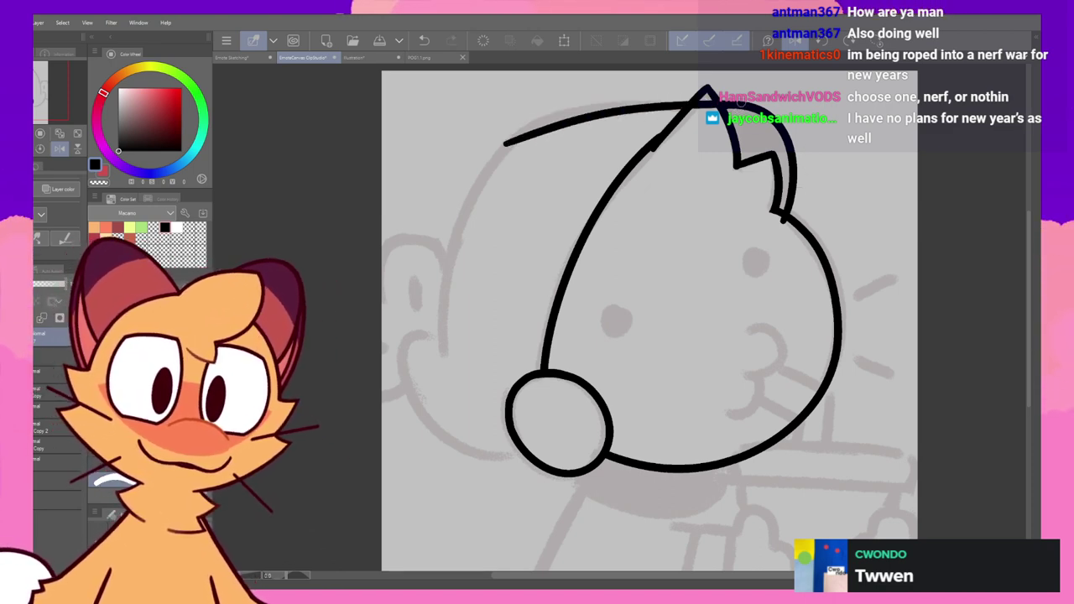
key(ctrl+z)
drag(693, 98, 503, 143)
key(ctrl+z)
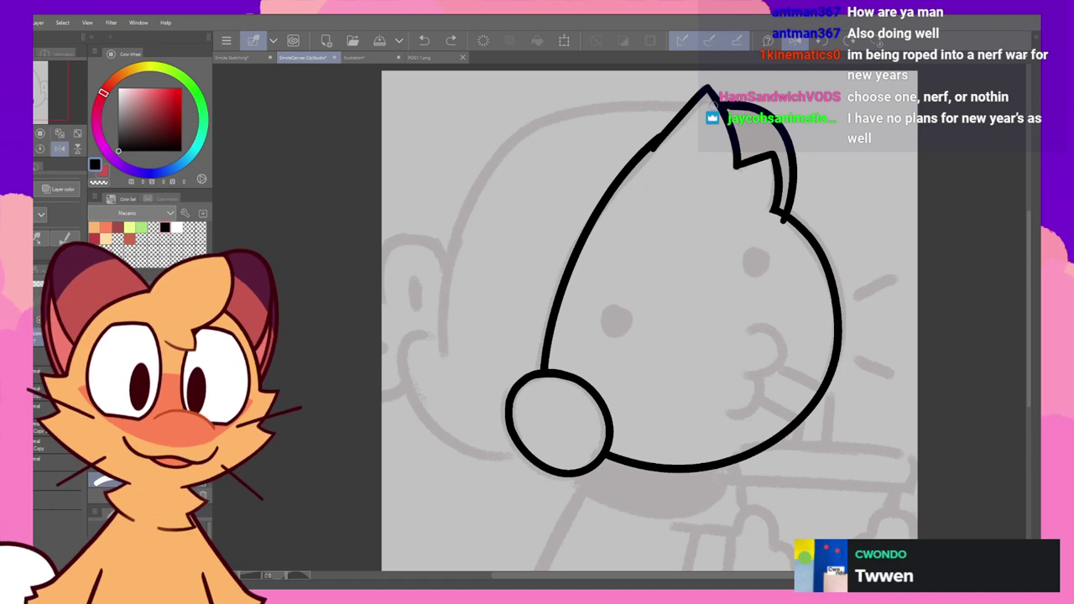
drag(698, 104, 515, 128)
click(795, 41)
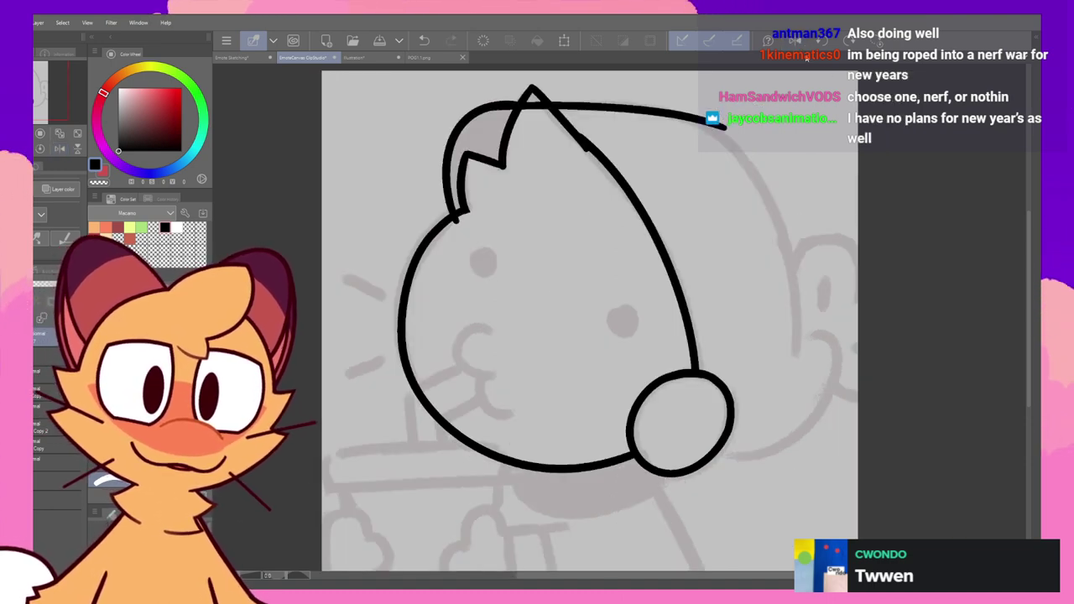
key(h)
key(ctrl+z)
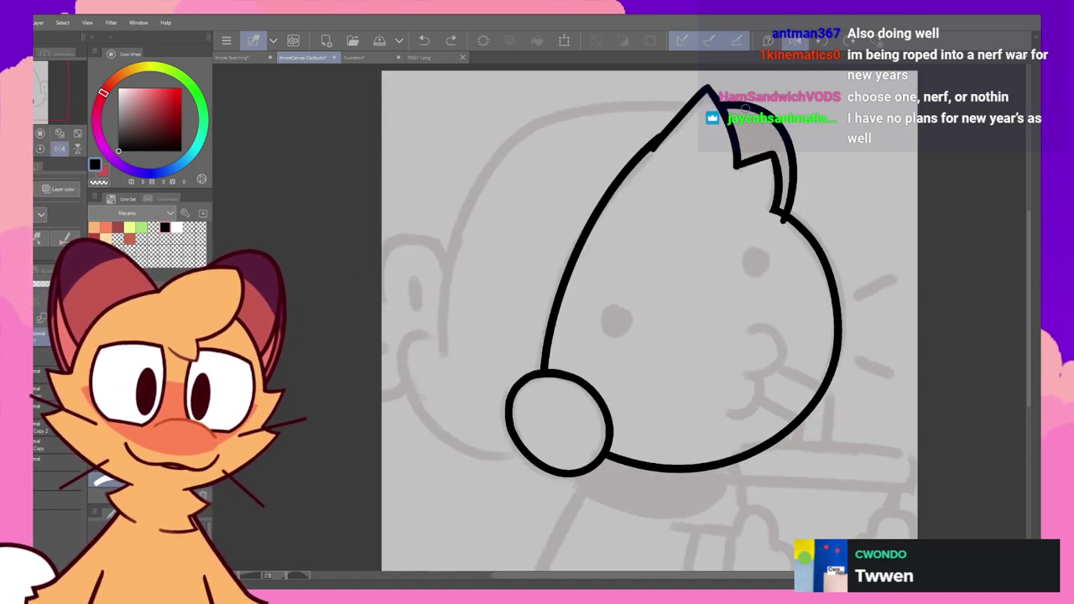
- Ink the shallow curve along the top of the head from the hair tip backward, redrawing it until it follows the sketch
drag(705, 95, 506, 117)
key(ctrl+z)
drag(704, 97, 470, 153)
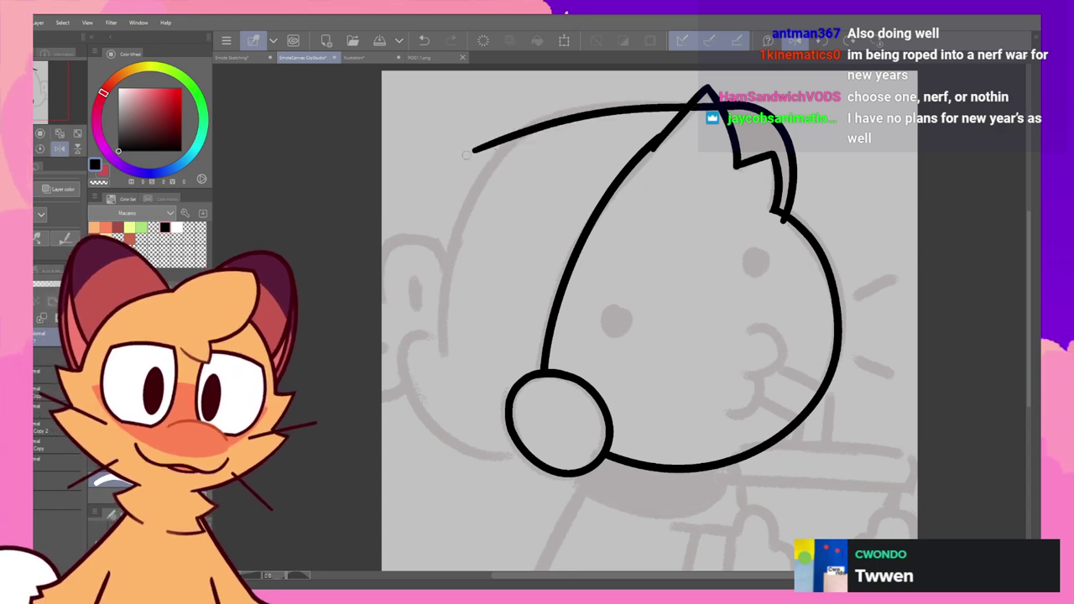
key(ctrl+z)
drag(704, 97, 517, 125)
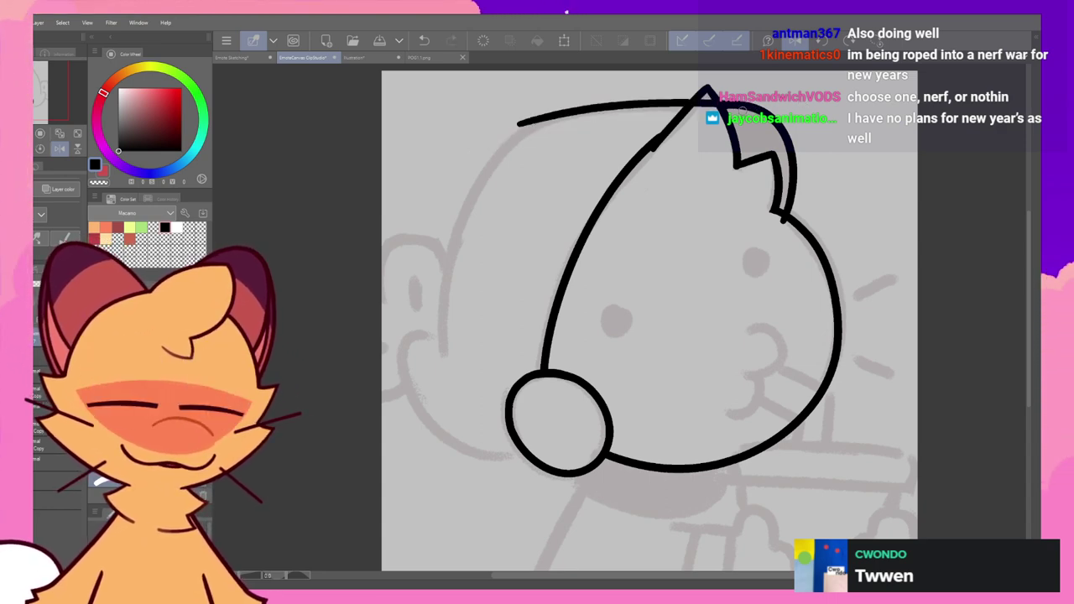
key(ctrl+z)
drag(704, 97, 518, 128)
key(ctrl+z)
drag(704, 97, 523, 127)
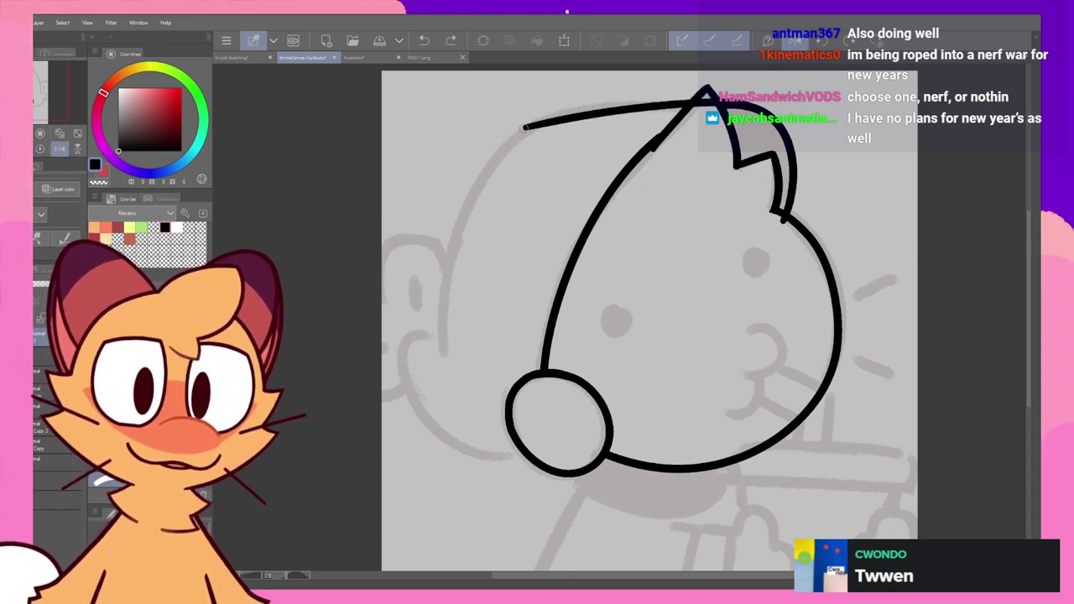
key(ctrl+z)
drag(705, 97, 478, 130)
key(ctrl+z)
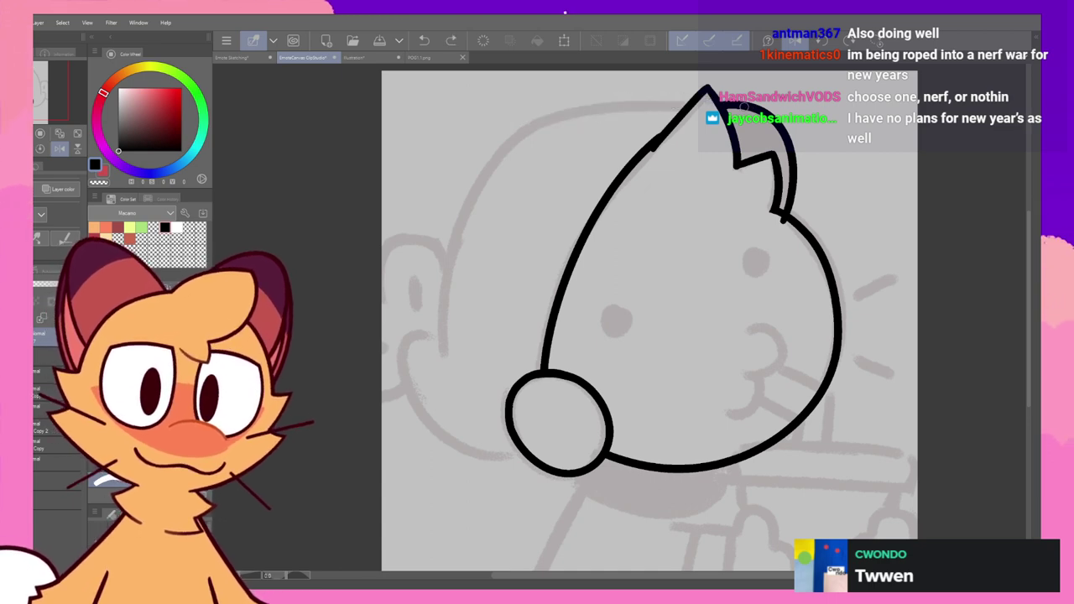
drag(704, 97, 538, 119)
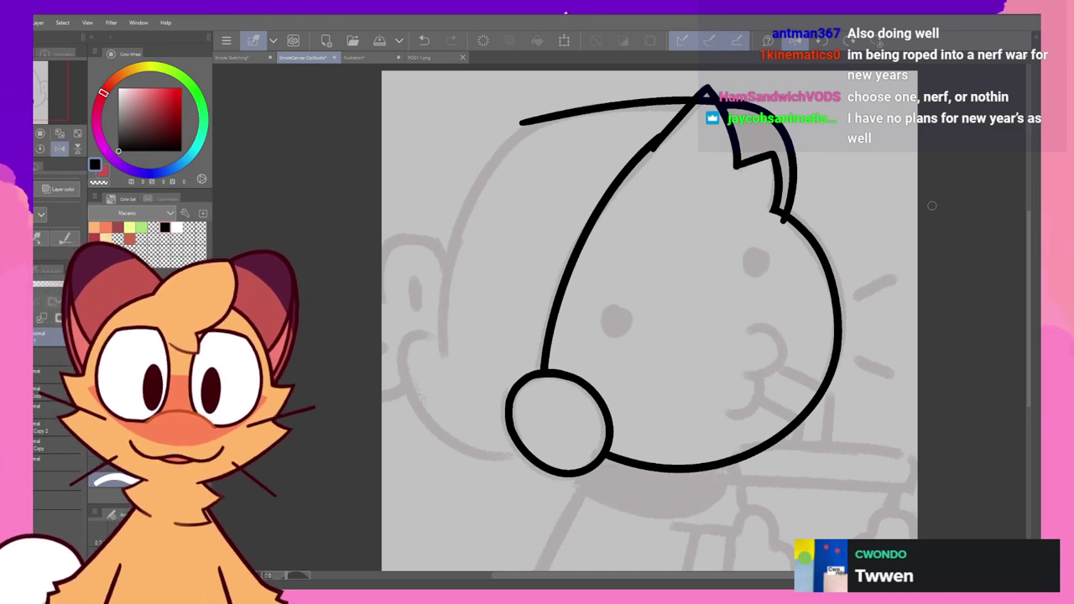
- Ink the back of the head curving down from the top line, and trim the overlapping ends where the two lines meet
drag(563, 86, 442, 303)
key(ctrl+z)
key(ctrl+z)
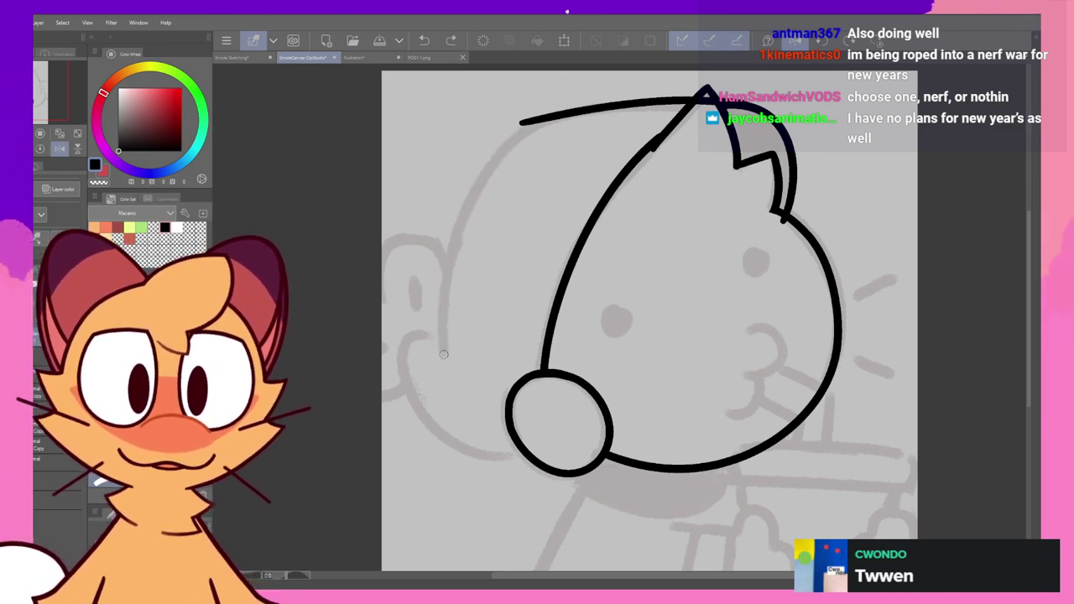
mouse_move(534, 126)
mouse_down()
mouse_move(442, 358)
mouse_move(613, 104)
mouse_up()
key(ctrl+z)
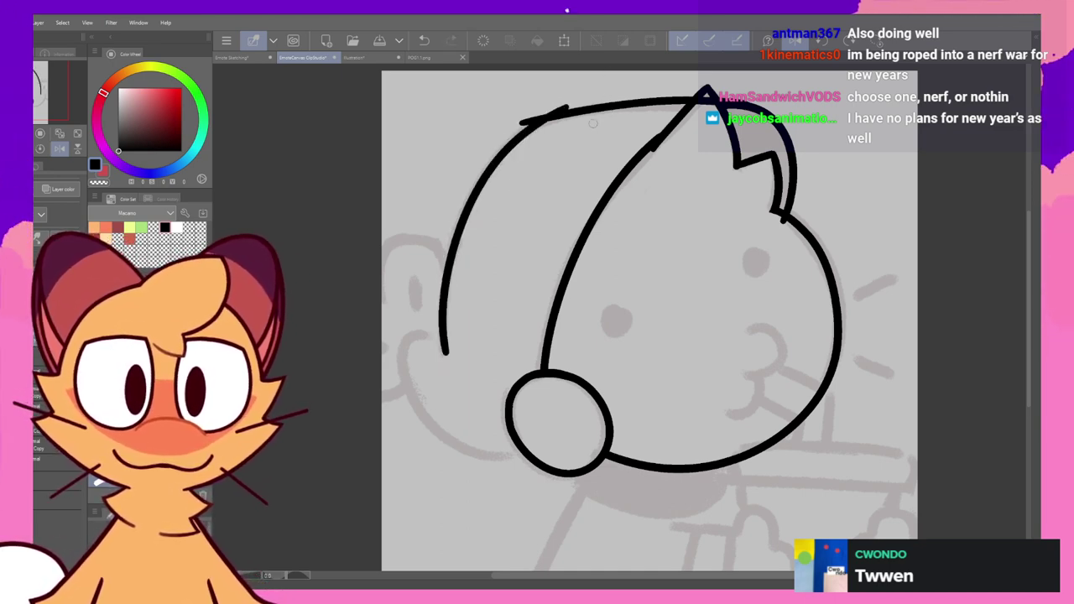
click(565, 108)
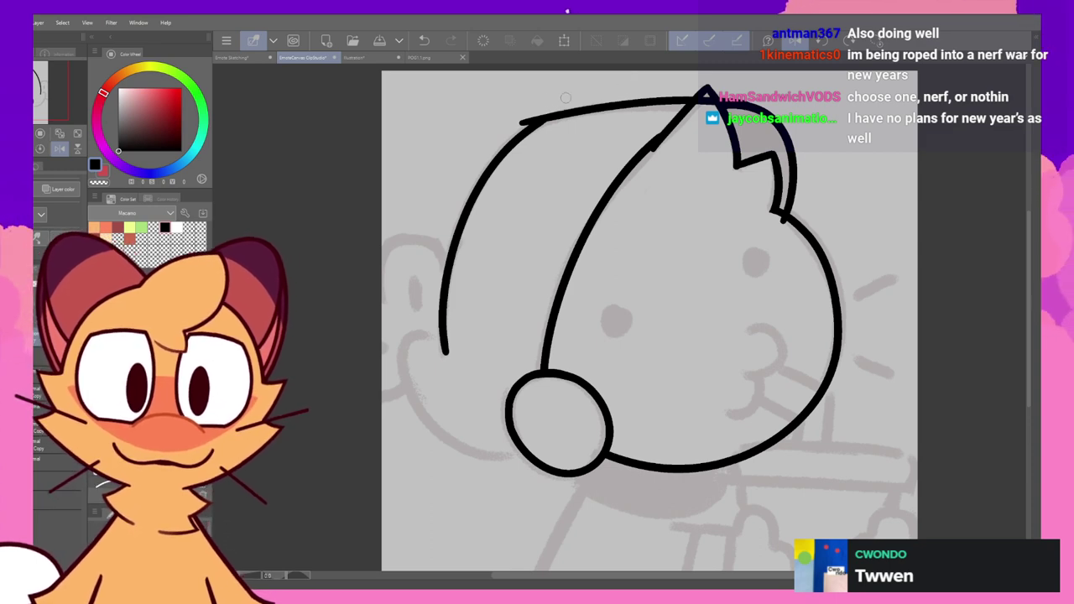
click(526, 123)
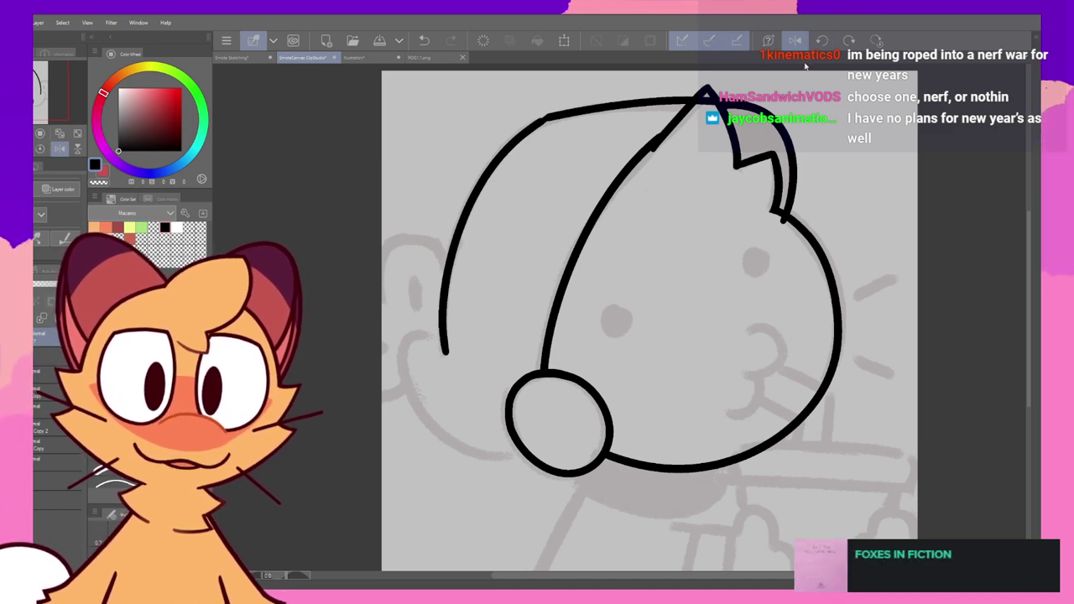
- Try to ink the rounded bulge from the lower end of the head's back line down to the circle
drag(442, 337, 486, 446)
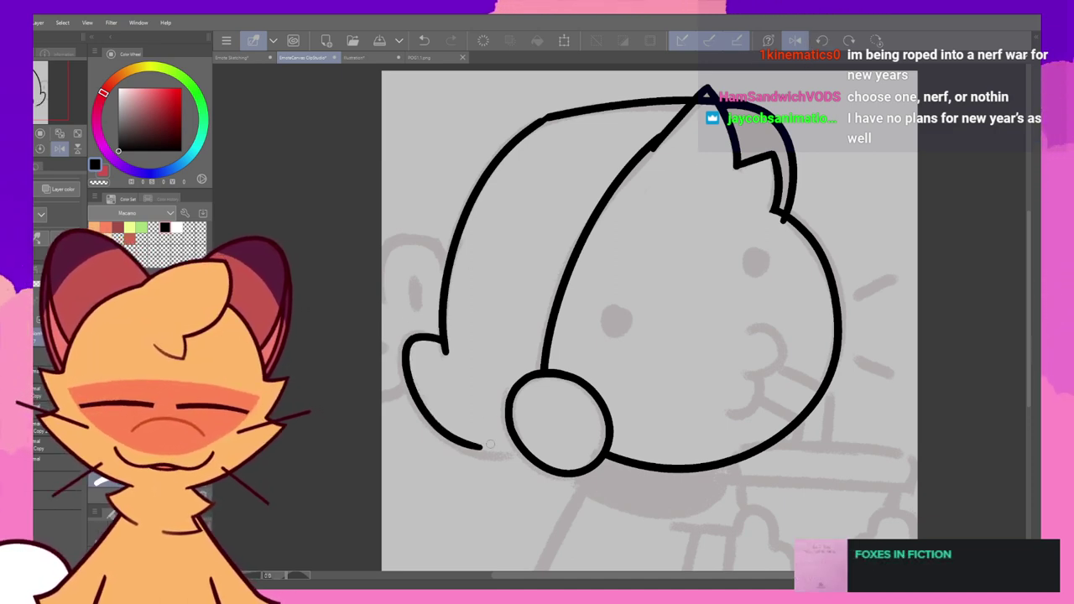
key(ctrl+z)
drag(445, 337, 523, 463)
key(ctrl+z)
drag(445, 337, 534, 460)
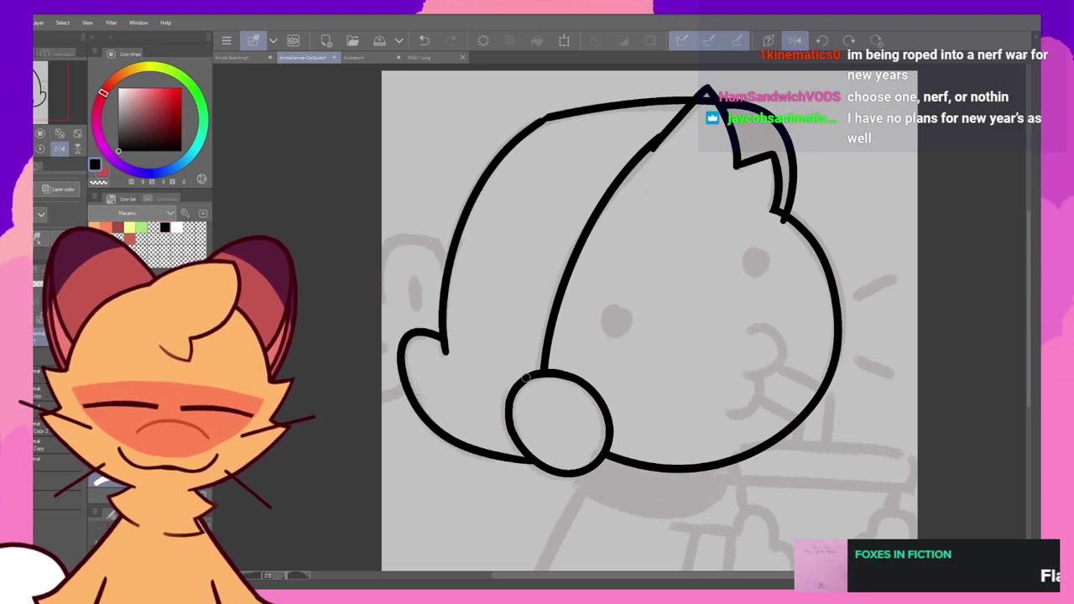
key(ctrl+z)
drag(443, 338, 522, 458)
key(ctrl+z)
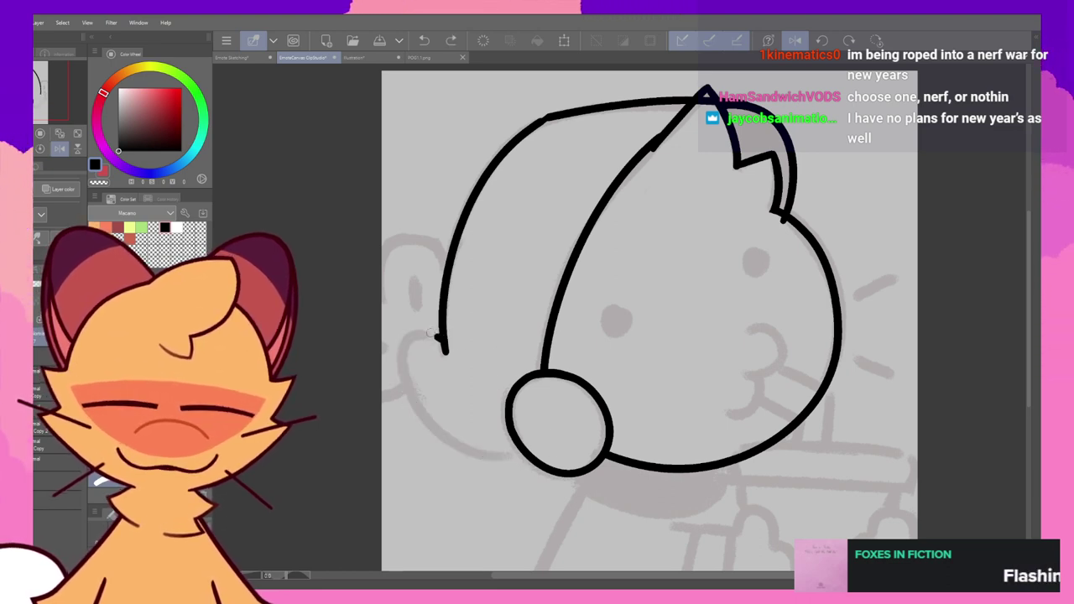
mouse_move(430, 333)
mouse_down()
mouse_move(510, 457)
mouse_move(413, 343)
mouse_move(545, 453)
mouse_move(405, 407)
mouse_move(522, 458)
mouse_up()
key(ctrl+z)
key(ctrl+z)
- Compare the view orientations and ink the rounded bulge behind the head, curling outward and sweeping down to the circle in the mirrored view
click(794, 40)
key(ctrl+z)
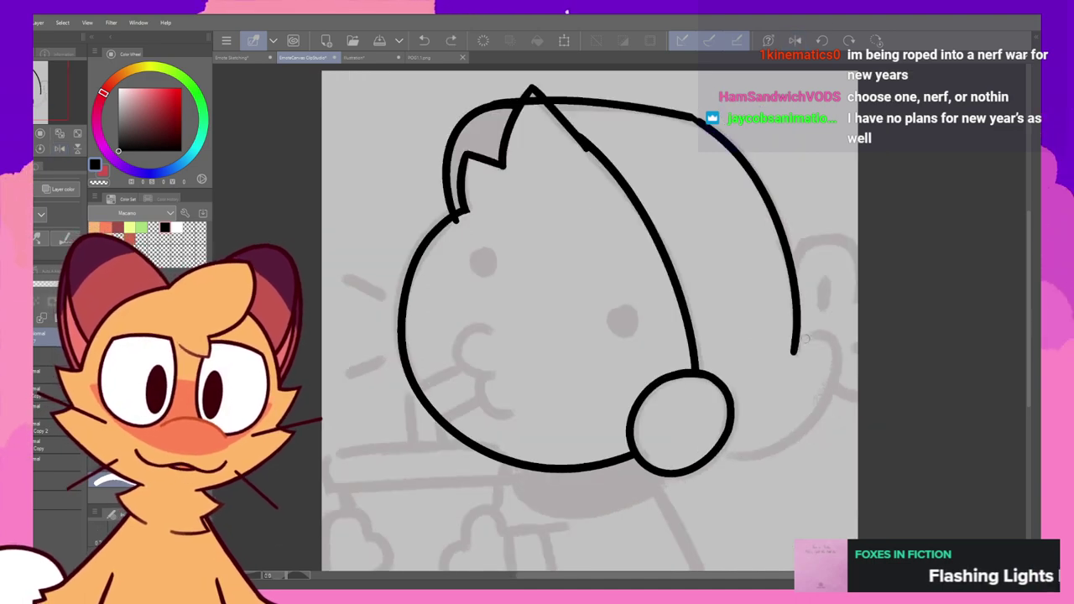
drag(795, 348, 728, 445)
click(794, 40)
key(ctrl+z)
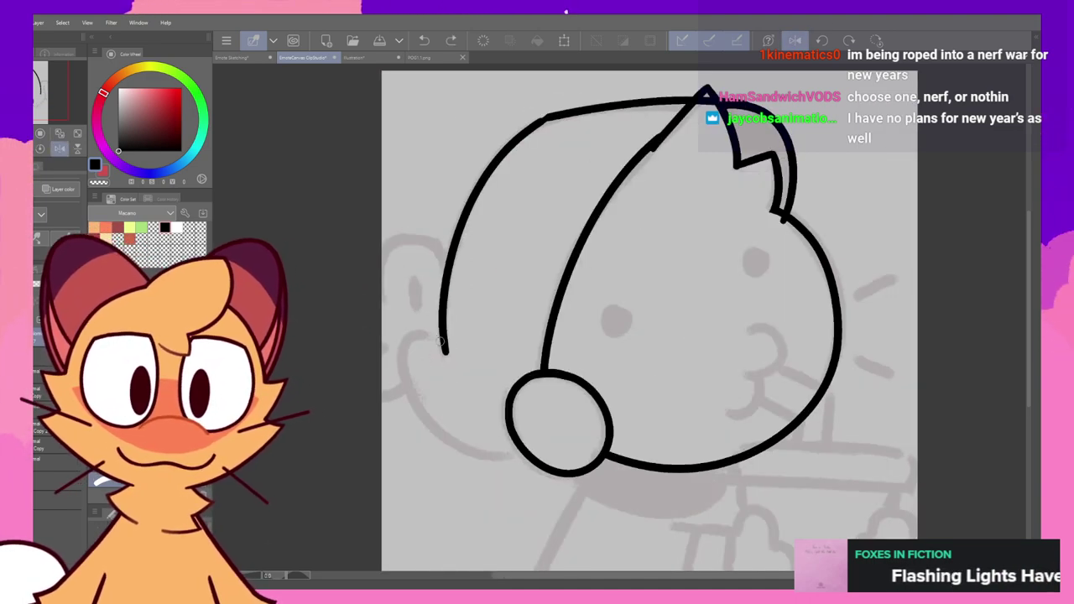
mouse_move(444, 350)
mouse_down()
mouse_move(453, 438)
mouse_move(544, 453)
mouse_up()
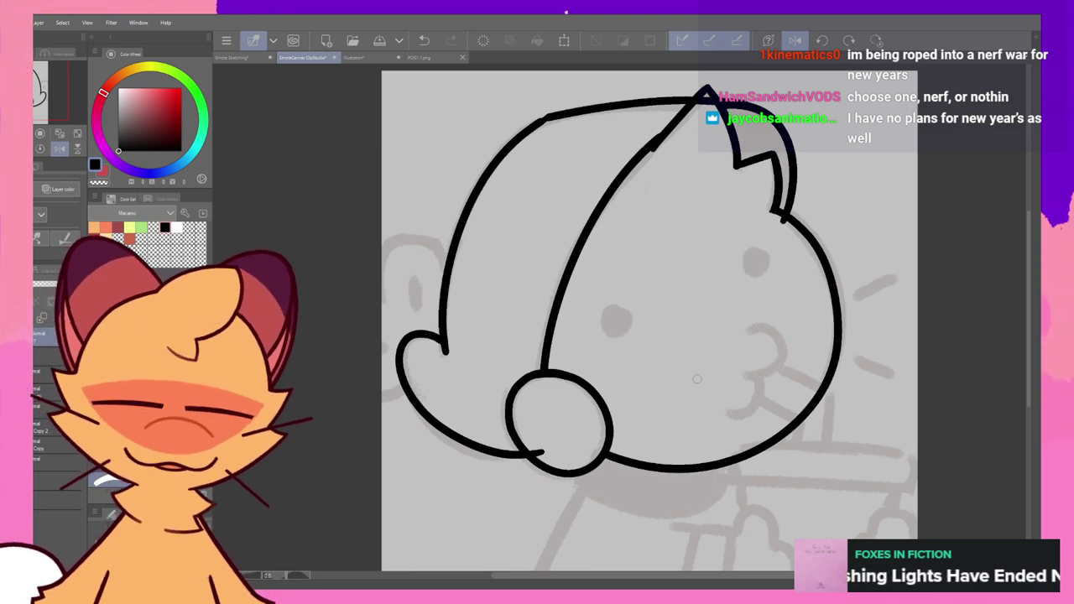
- Trim the bulge line's overshoot inside the circle and the stray stub where the face outline meets the hair tuft
drag(533, 441, 540, 454)
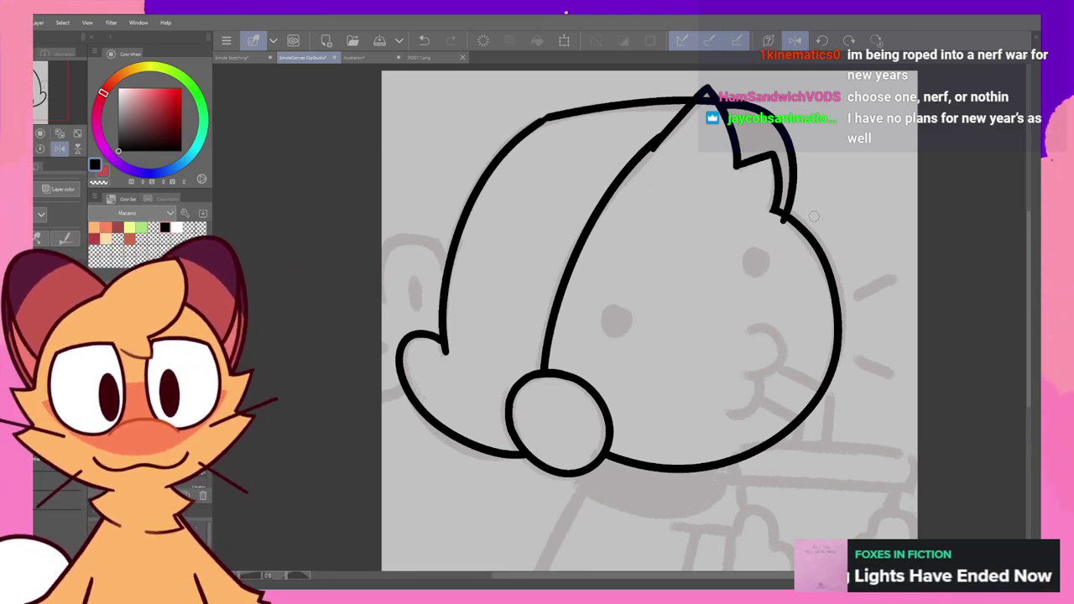
drag(804, 282, 746, 234)
drag(696, 341, 743, 376)
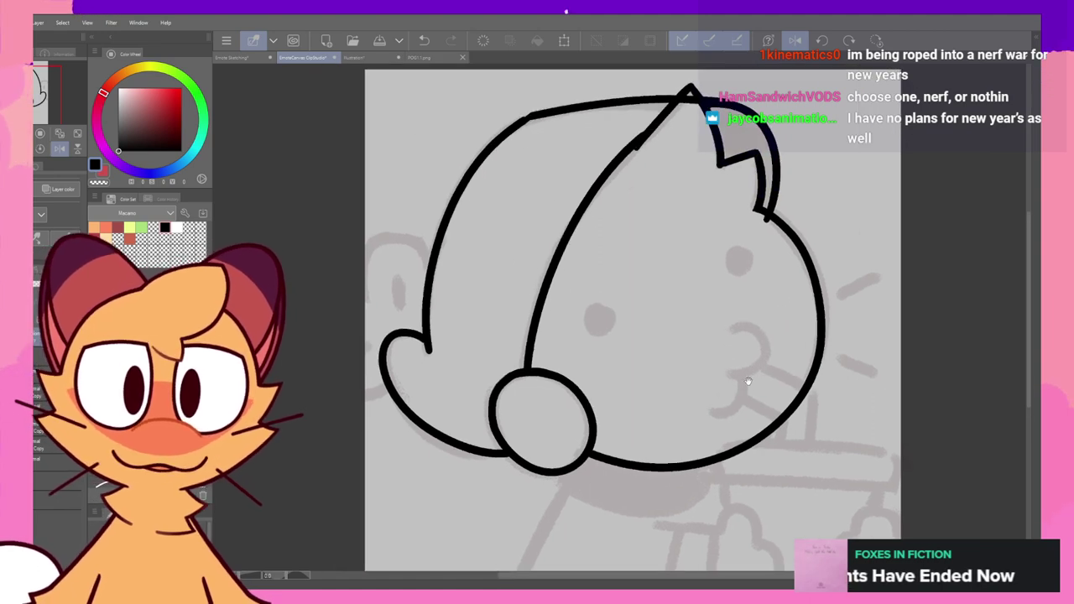
drag(738, 325, 728, 358)
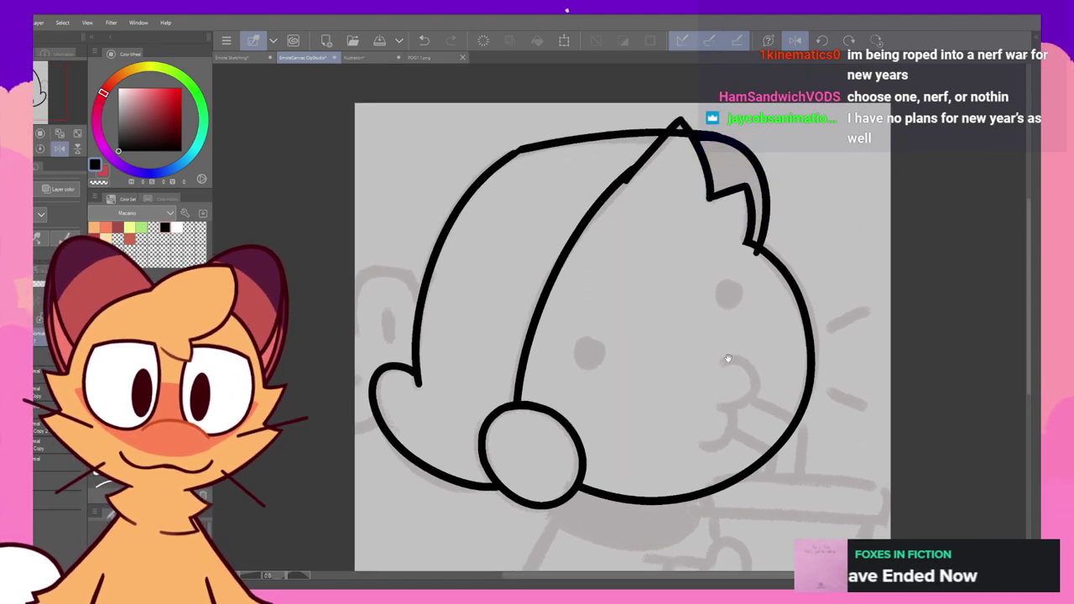
drag(681, 308, 687, 326)
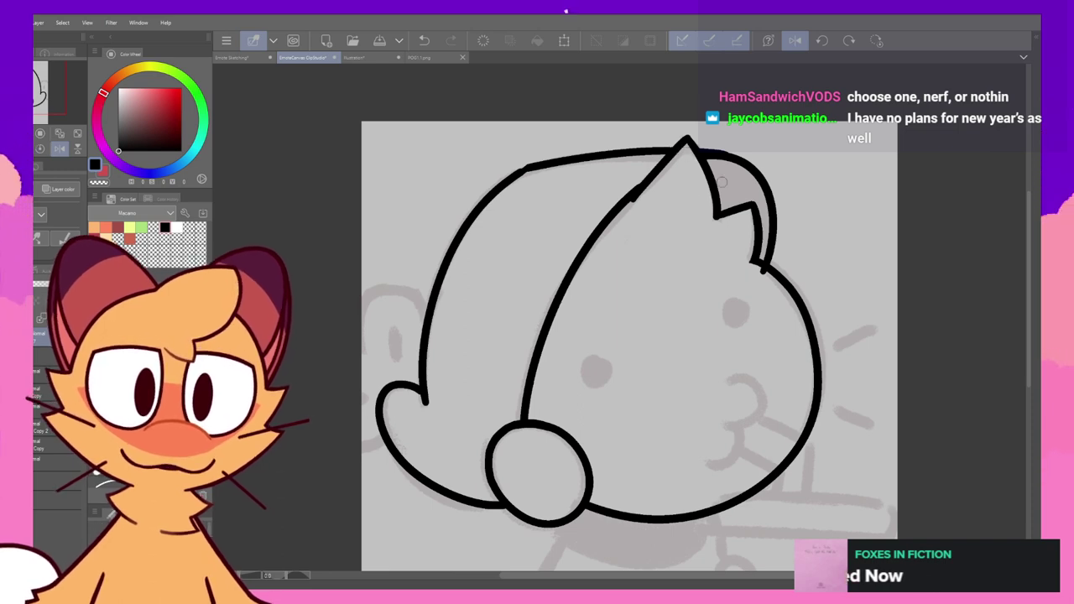
drag(781, 191, 730, 161)
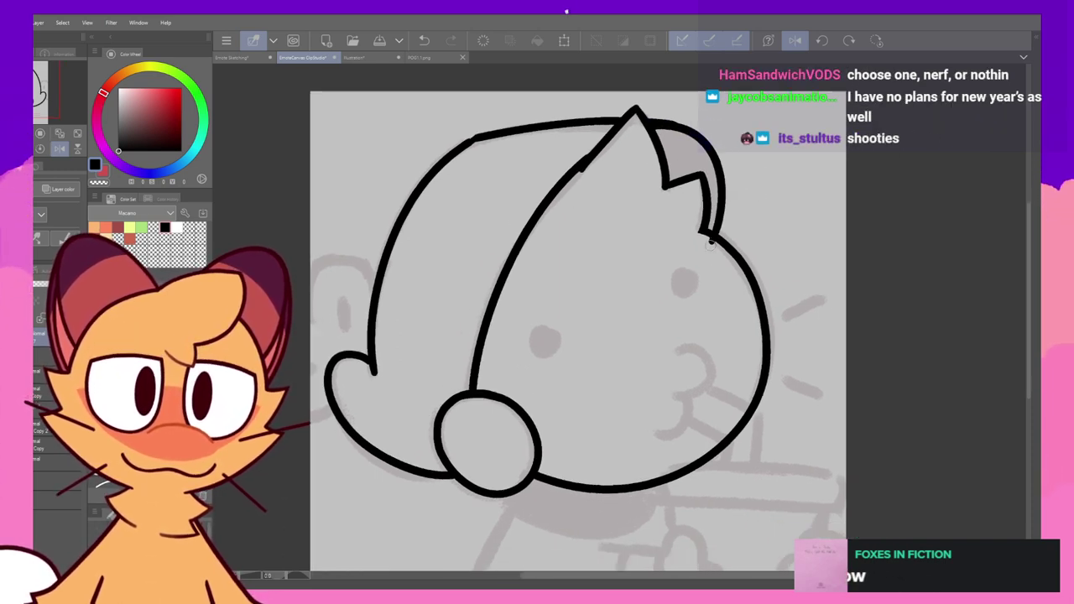
drag(805, 245, 769, 225)
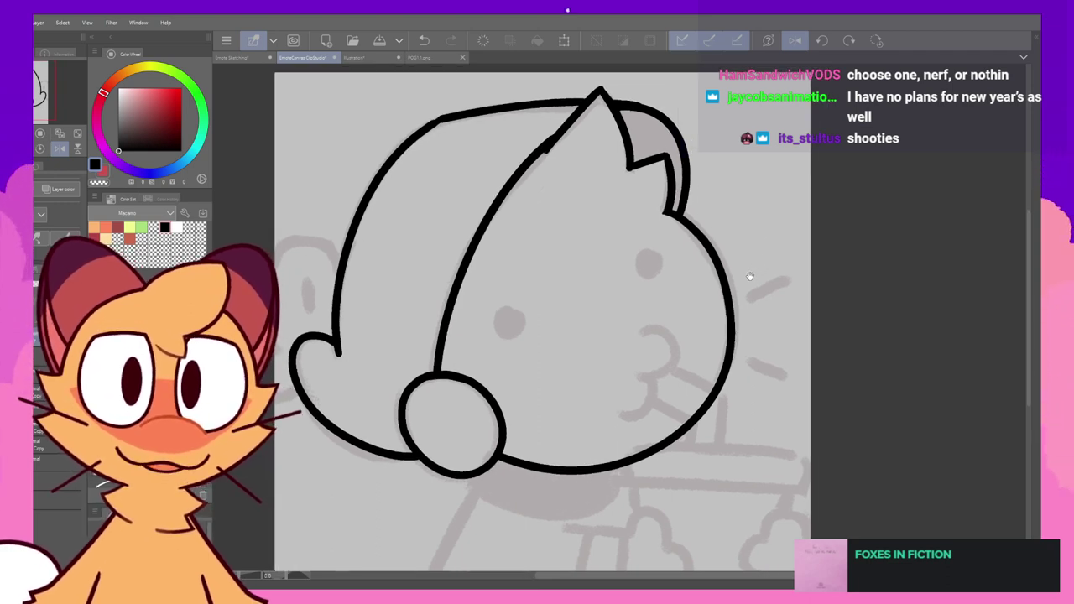
drag(750, 276, 742, 359)
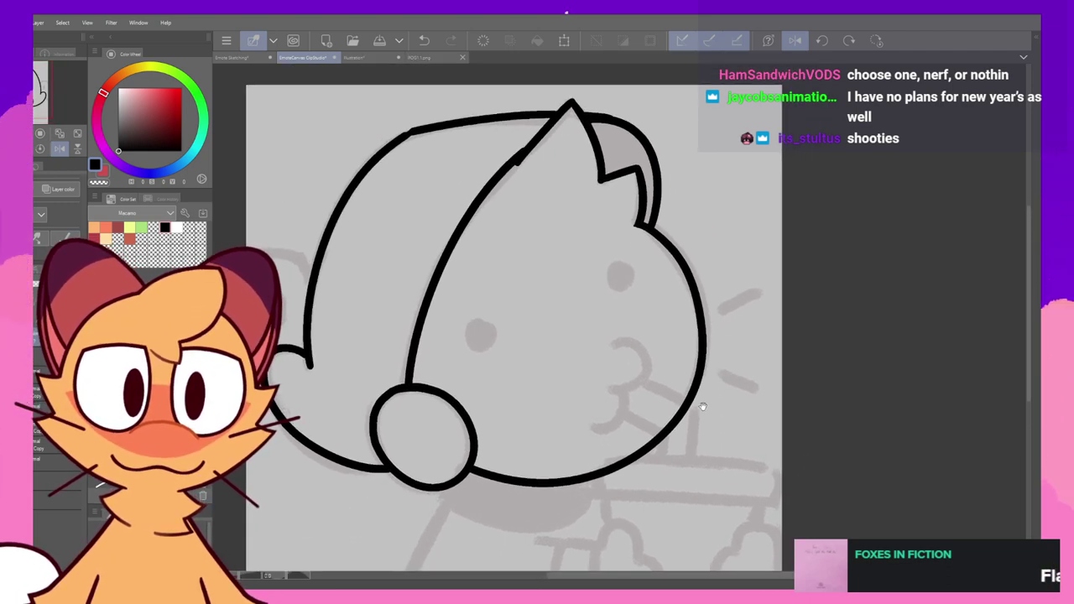
drag(703, 407, 718, 377)
- Ink the upper arc of the rounded shape behind the head in the unmirrored view, redrawing it until it follows the sketch
click(794, 40)
drag(746, 217, 764, 190)
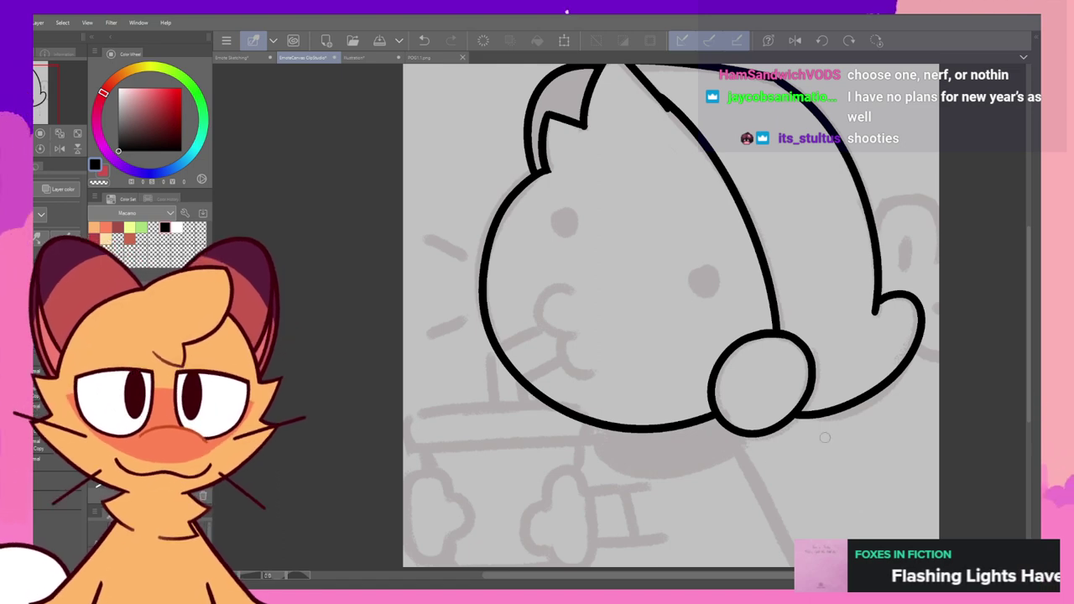
drag(858, 394, 795, 395)
mouse_move(813, 227)
mouse_down()
mouse_move(827, 200)
mouse_move(877, 220)
mouse_up()
key(ctrl+z)
drag(804, 239, 874, 251)
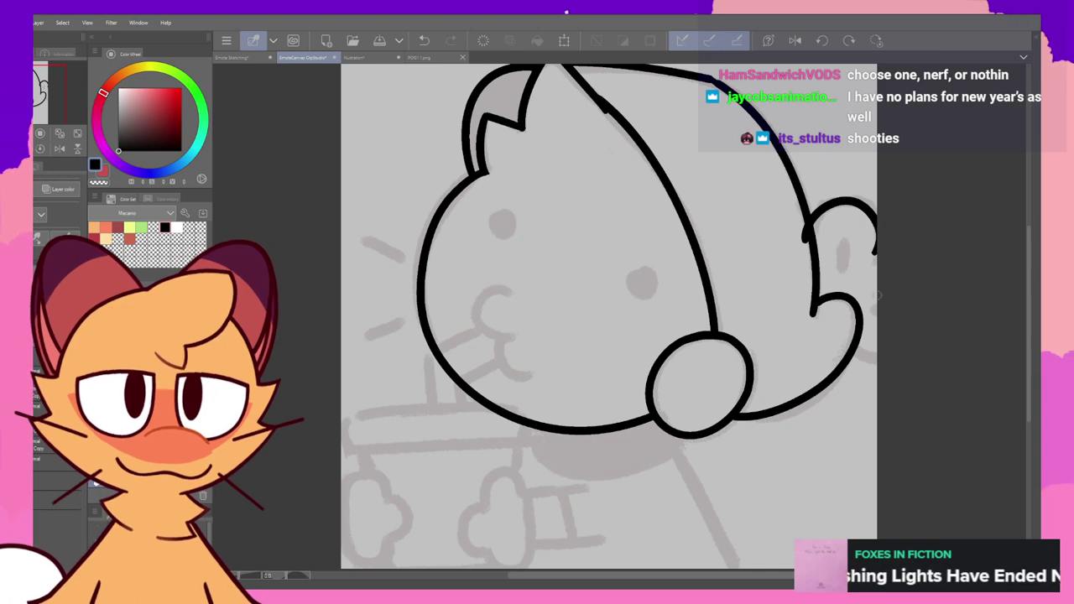
key(ctrl+z)
drag(810, 225, 875, 225)
key(ctrl+z)
drag(799, 243, 874, 264)
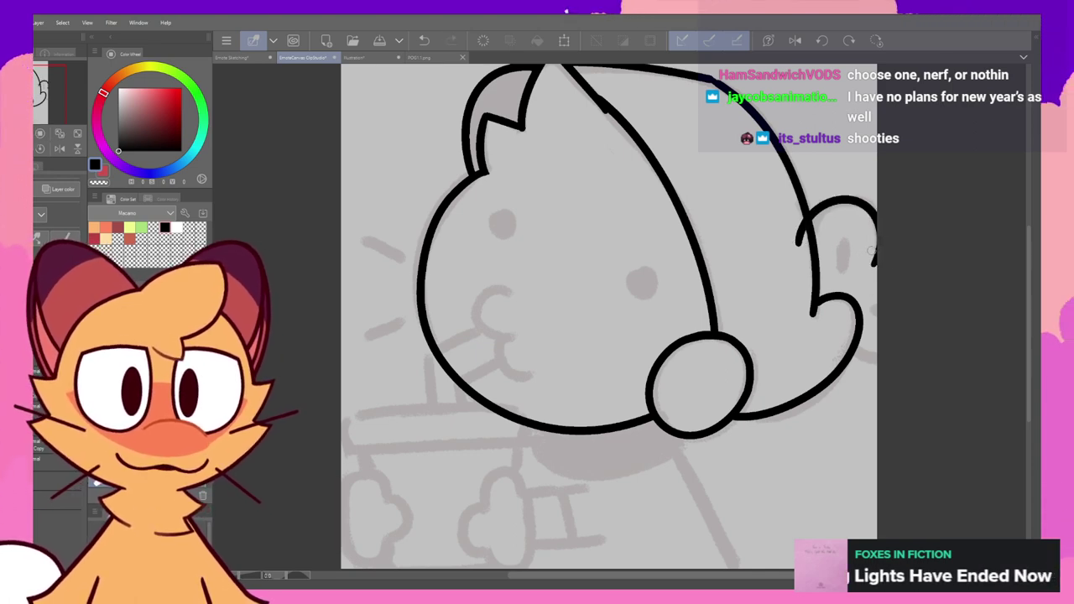
- Ink the lower curve and short inner marks of the rounded shape behind the head, and erase the ends overlapping the head
drag(838, 343, 877, 362)
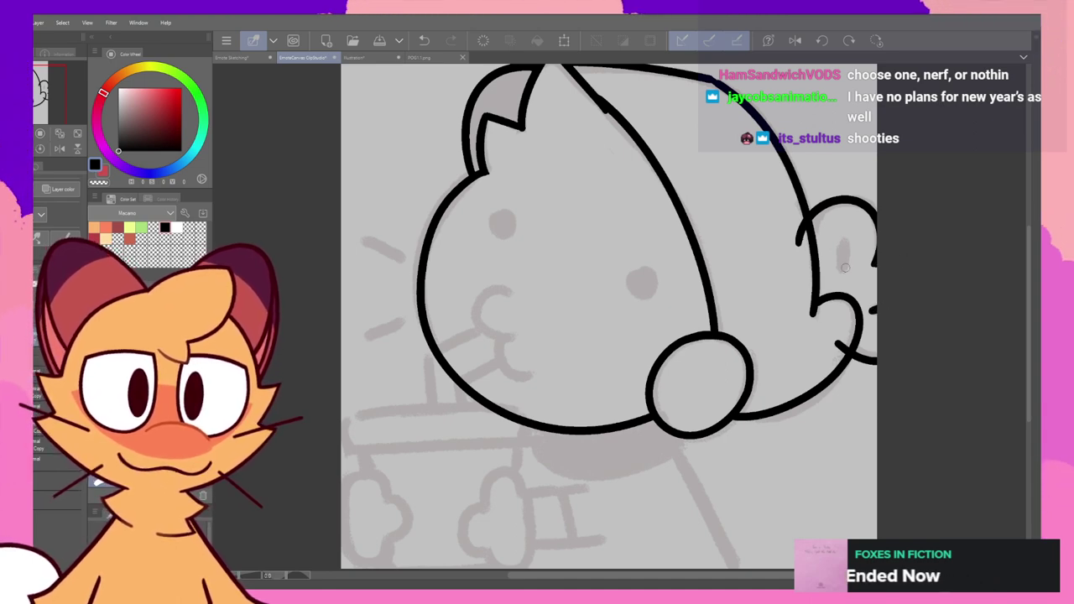
mouse_move(844, 267)
mouse_down()
mouse_move(844, 242)
mouse_move(841, 265)
mouse_move(804, 225)
mouse_up()
key(ctrl+z)
key(ctrl+z)
key(e)
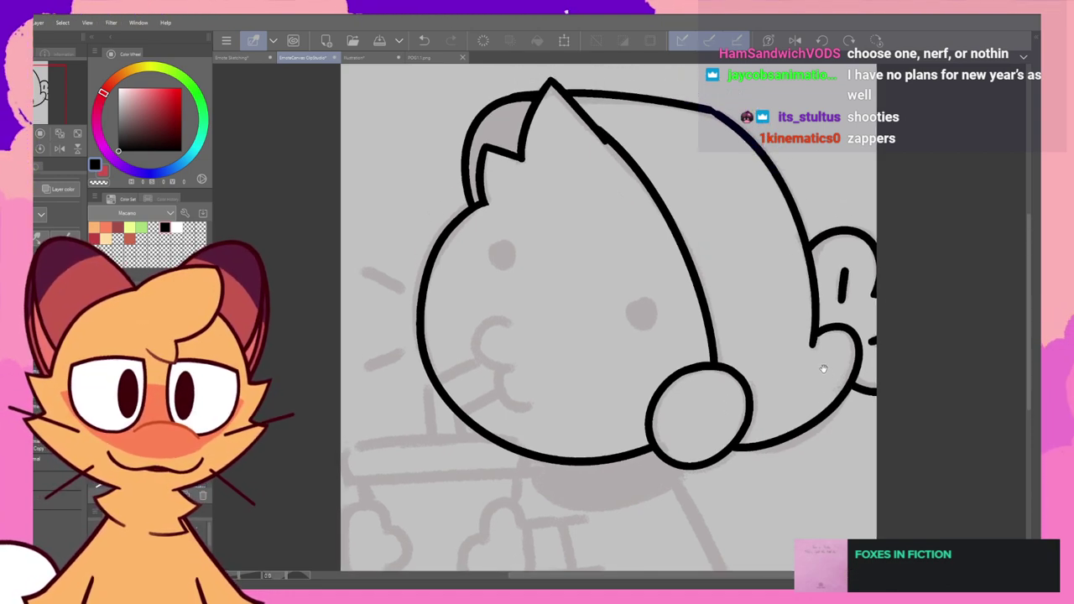
scroll(822, 354, up, 1)
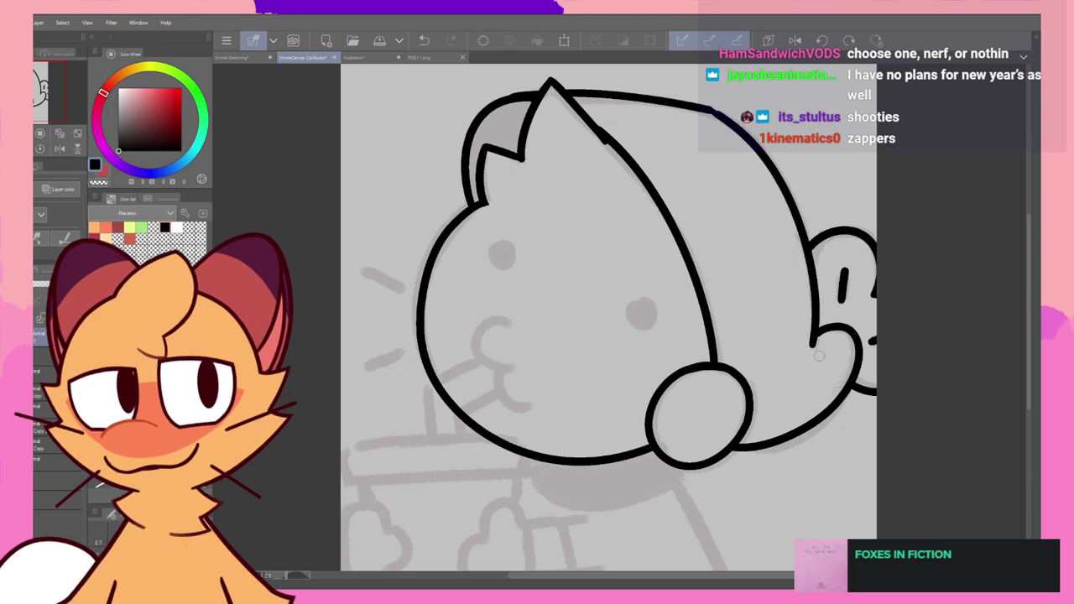
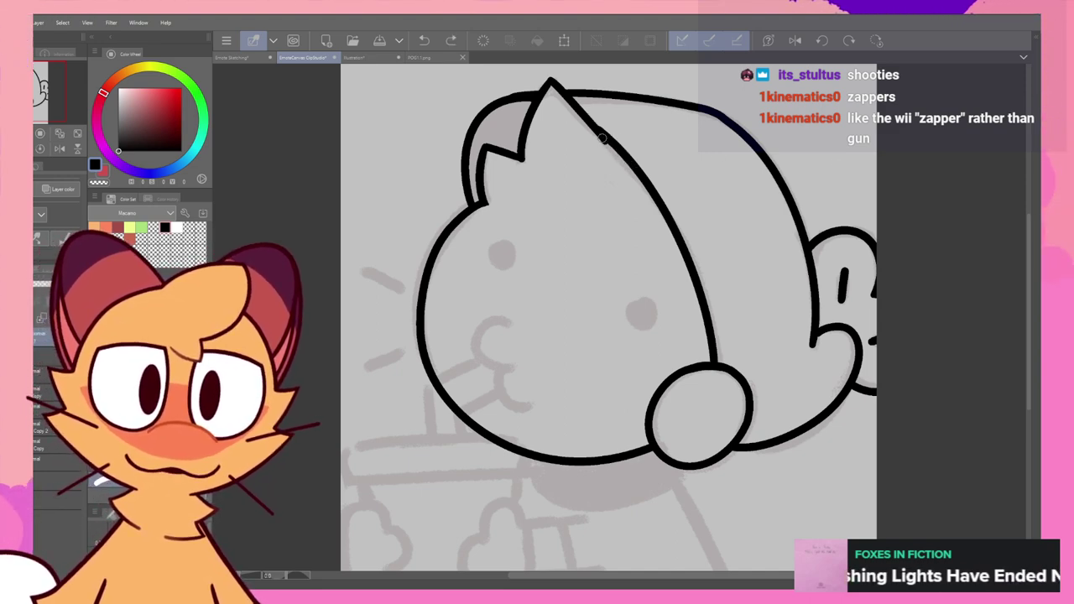
- Smooth the uneven join on the line running from the hair tip down to the circle, retrying the cleanup strokes
drag(610, 148, 638, 170)
key(ctrl+z)
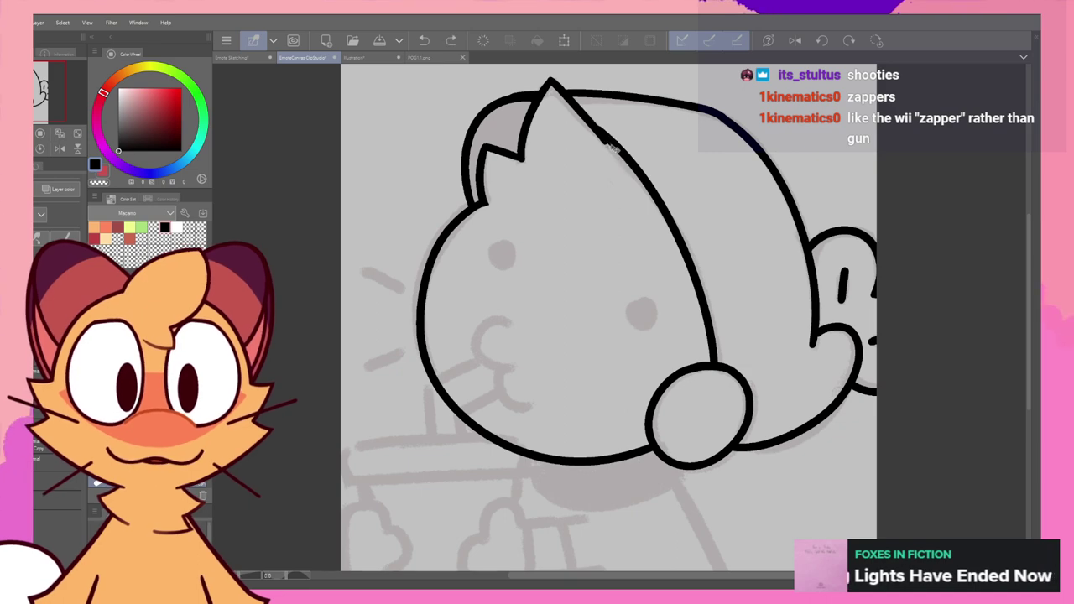
key(ctrl+z)
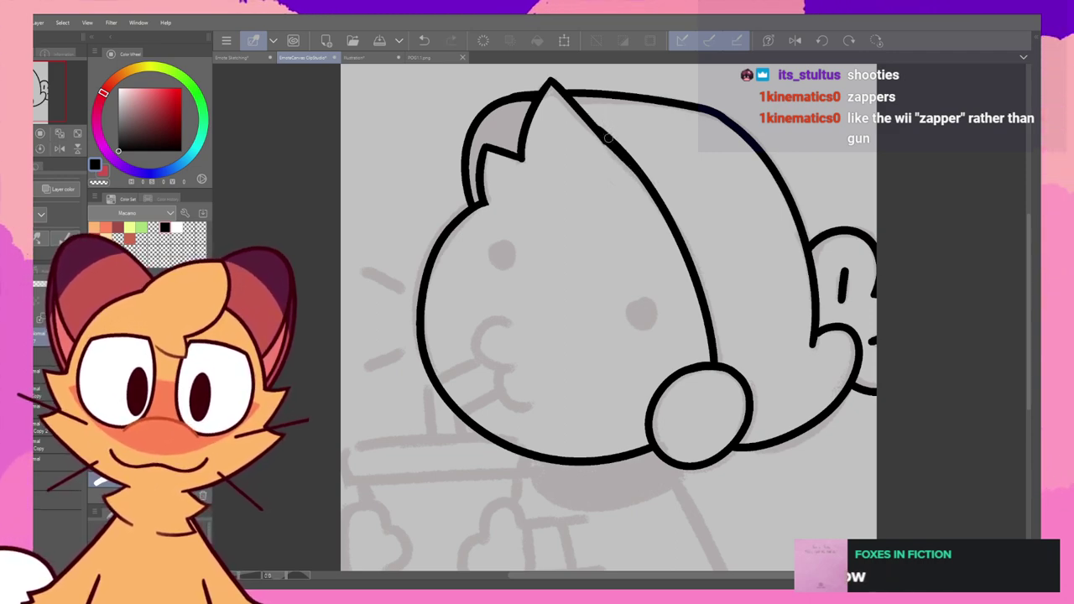
- Ink the near eye as a solid black round dot over its sketched position
drag(723, 304, 732, 275)
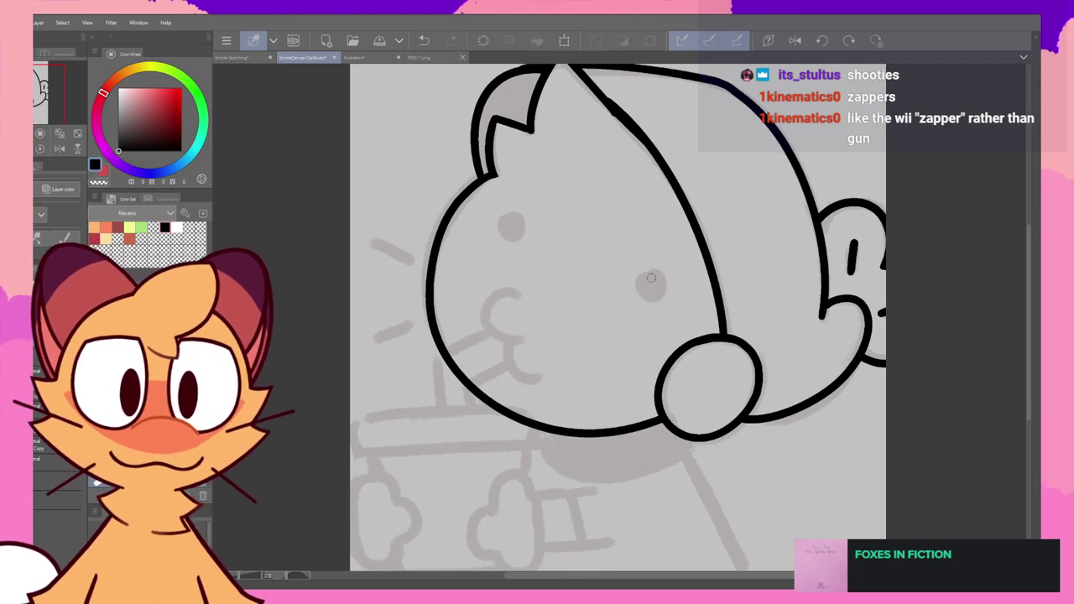
mouse_move(652, 271)
mouse_down()
mouse_move(654, 297)
mouse_move(663, 273)
mouse_move(654, 286)
mouse_up()
key(ctrl+z)
key(ctrl+z)
key(ctrl+z)
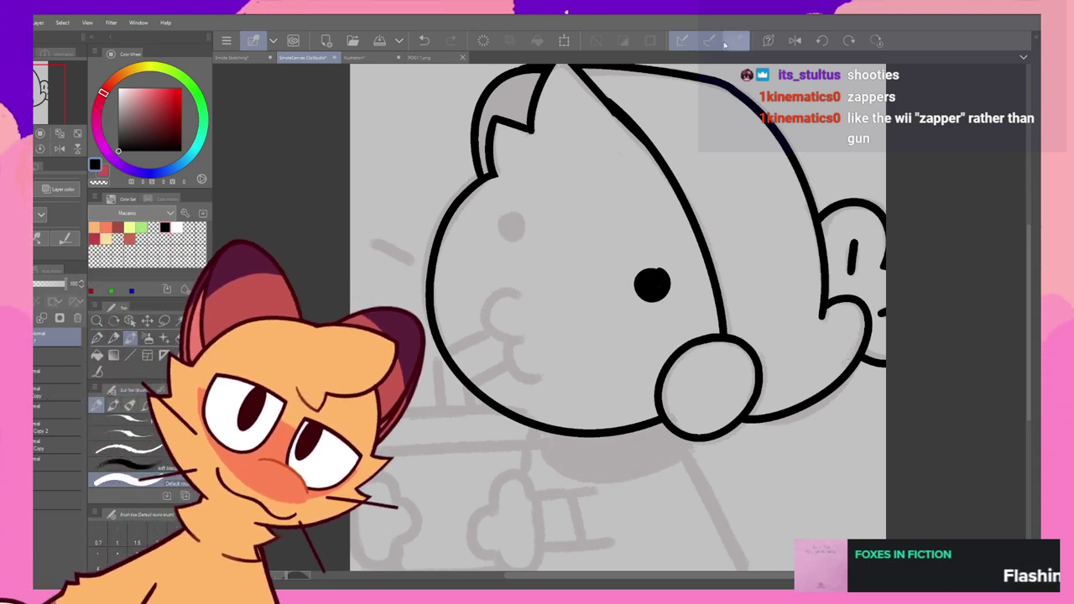
- Even out the near eye's edge in the mirrored view and try to ink the far eye over its sketched dot
click(801, 42)
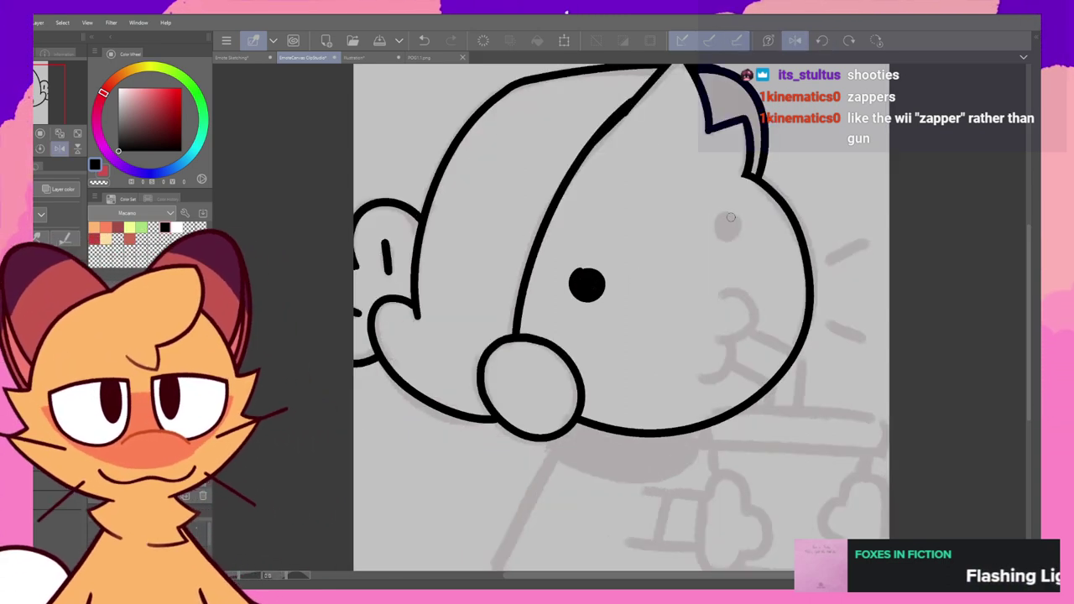
drag(727, 217, 735, 220)
key(ctrl+z)
key(ctrl+z)
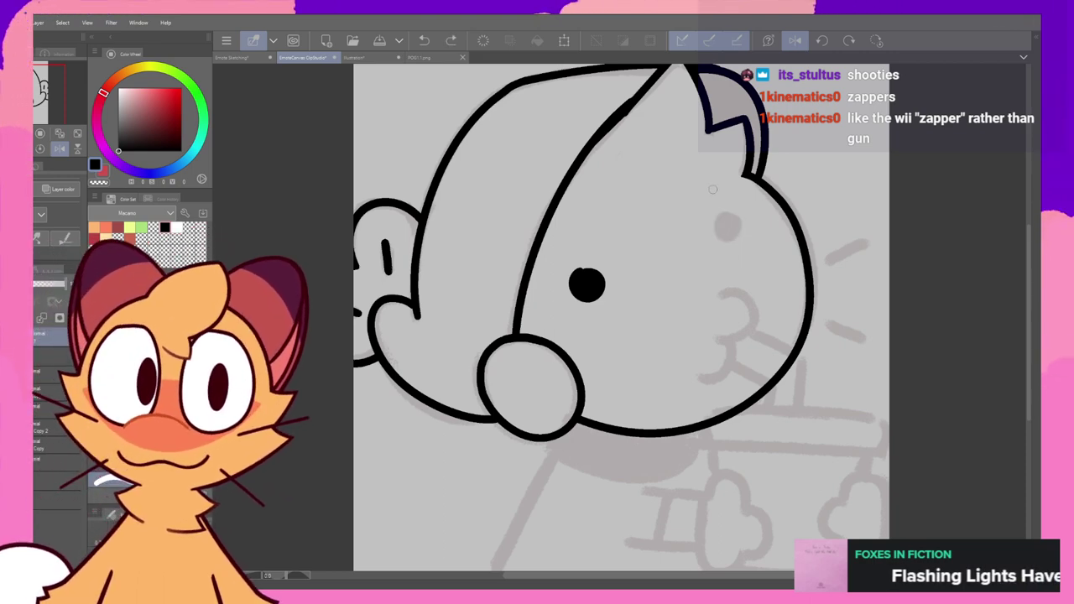
- Ink the character's second eye as a solid black oval over the faint sketch mark beside the first eye
mouse_move(726, 214)
mouse_down()
mouse_move(736, 234)
mouse_move(738, 219)
mouse_move(729, 237)
mouse_move(725, 216)
mouse_up()
key(ctrl+z)
key(ctrl+z)
key(ctrl+z)
key(ctrl+z)
key(ctrl+z)
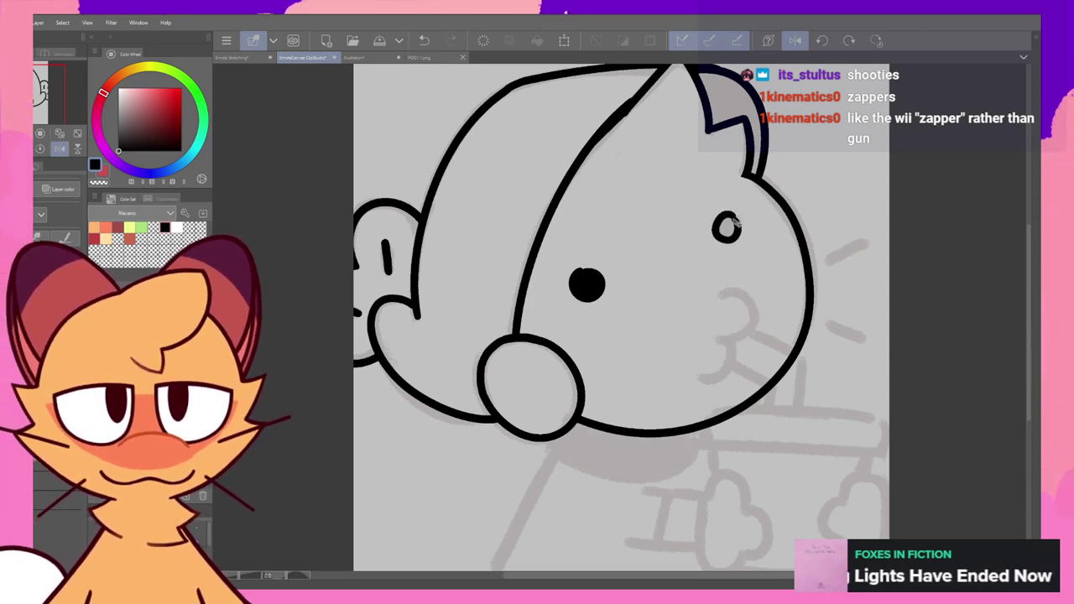
key(ctrl+z)
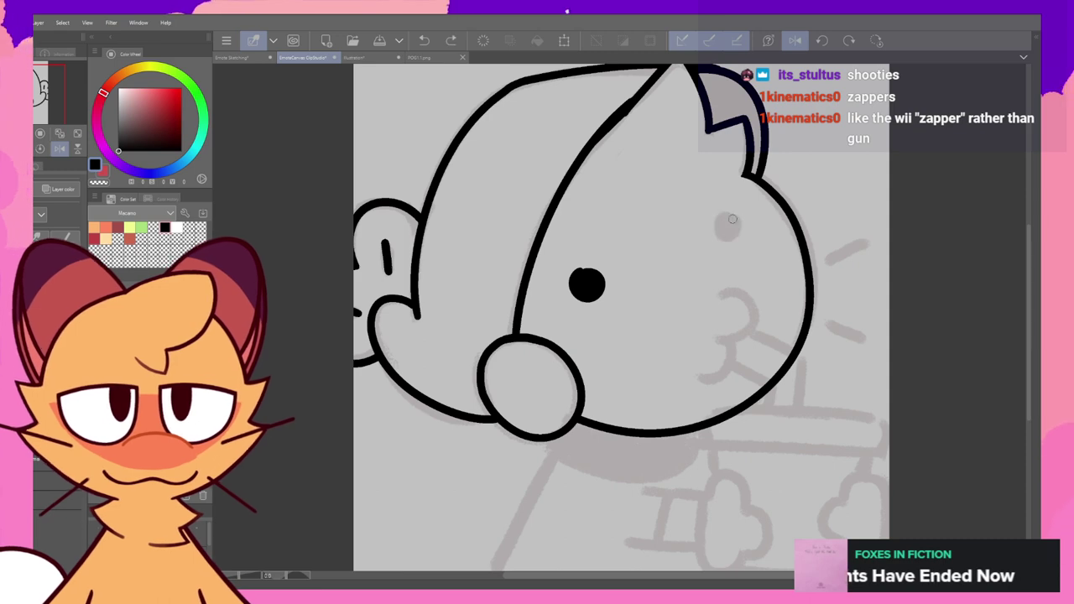
drag(728, 215, 723, 225)
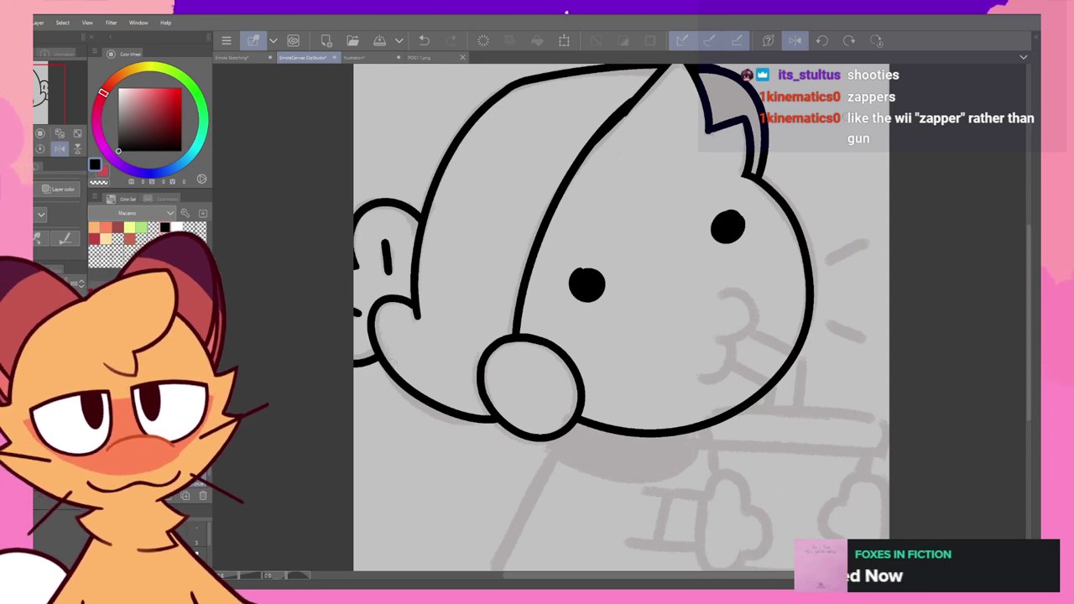
- Ink the upper lip of the puckered mouth as a rounded black curve following the sketch
click(797, 40)
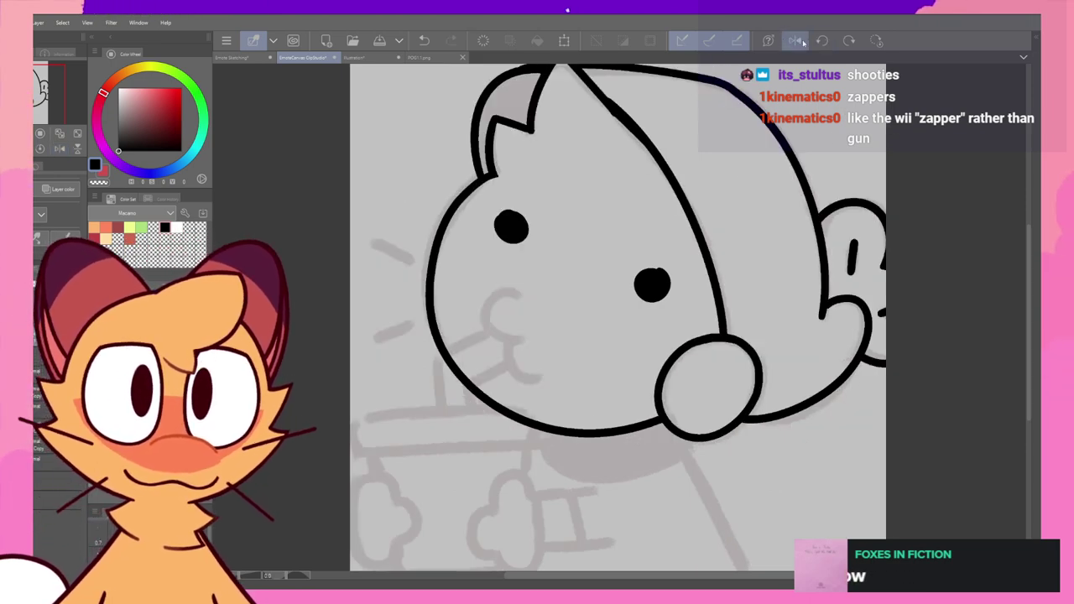
click(796, 41)
mouse_move(723, 293)
mouse_down()
mouse_move(754, 307)
mouse_move(723, 292)
mouse_move(749, 296)
mouse_move(757, 316)
mouse_move(733, 291)
mouse_up()
key(ctrl+z)
key(ctrl+z)
click(795, 41)
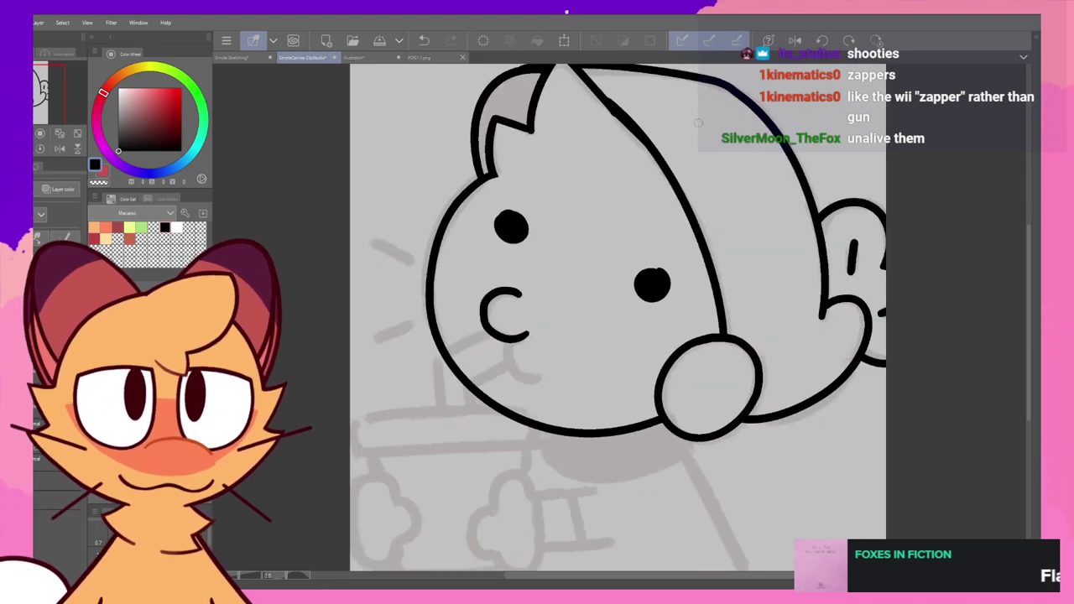
key(ctrl+z)
mouse_move(514, 292)
mouse_down()
mouse_move(525, 340)
mouse_move(483, 315)
mouse_move(491, 292)
mouse_move(516, 321)
mouse_move(481, 299)
mouse_up()
key(ctrl+z)
key(ctrl+z)
key(ctrl+z)
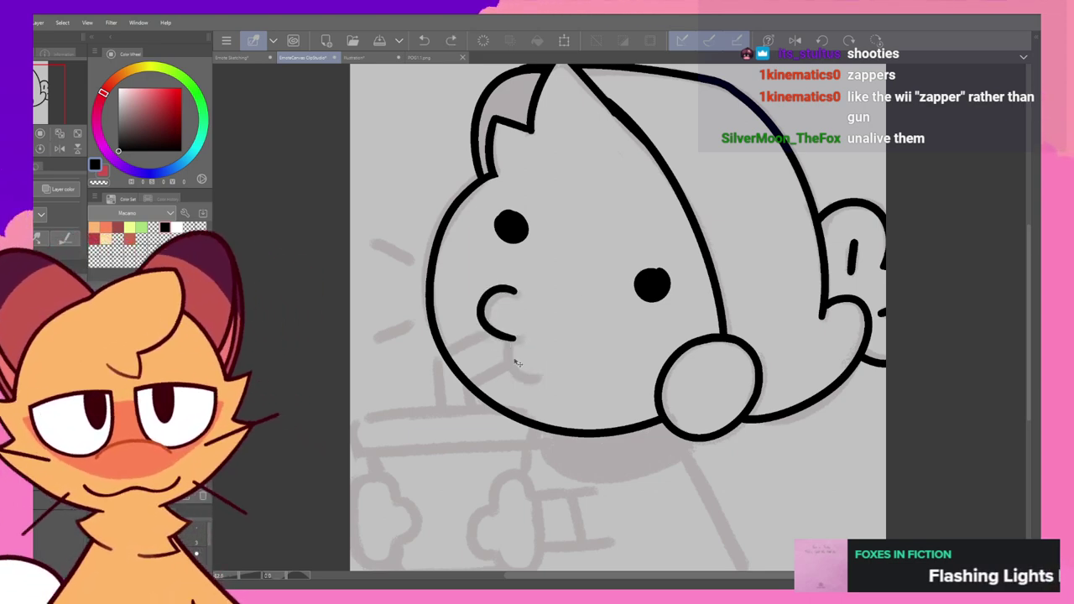
- Ink the lower lip as a smaller curve joined to the end of the upper lip, redrawing it until it fits
key(ctrl+z)
drag(508, 344, 535, 379)
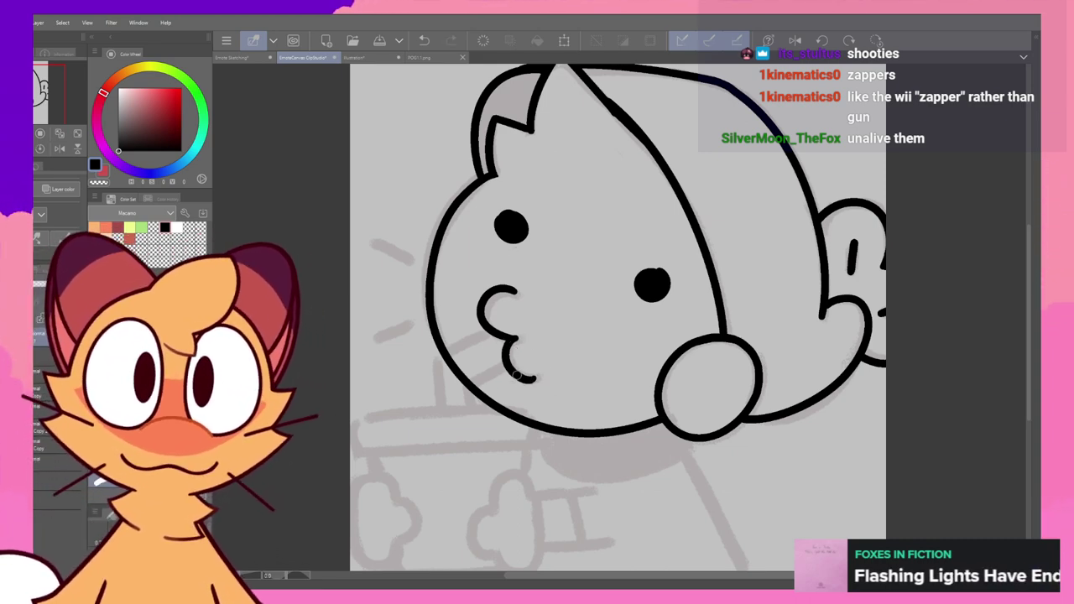
key(ctrl+z)
mouse_move(515, 339)
mouse_down()
mouse_move(508, 350)
mouse_move(541, 381)
mouse_move(521, 374)
mouse_move(541, 379)
mouse_up()
key(ctrl+z)
key(ctrl+z)
key(ctrl+z)
key(ctrl+z)
key(ctrl+z)
key(ctrl+z)
- Ink the two short slanted accent lines in front of the face over their sketch marks
click(795, 40)
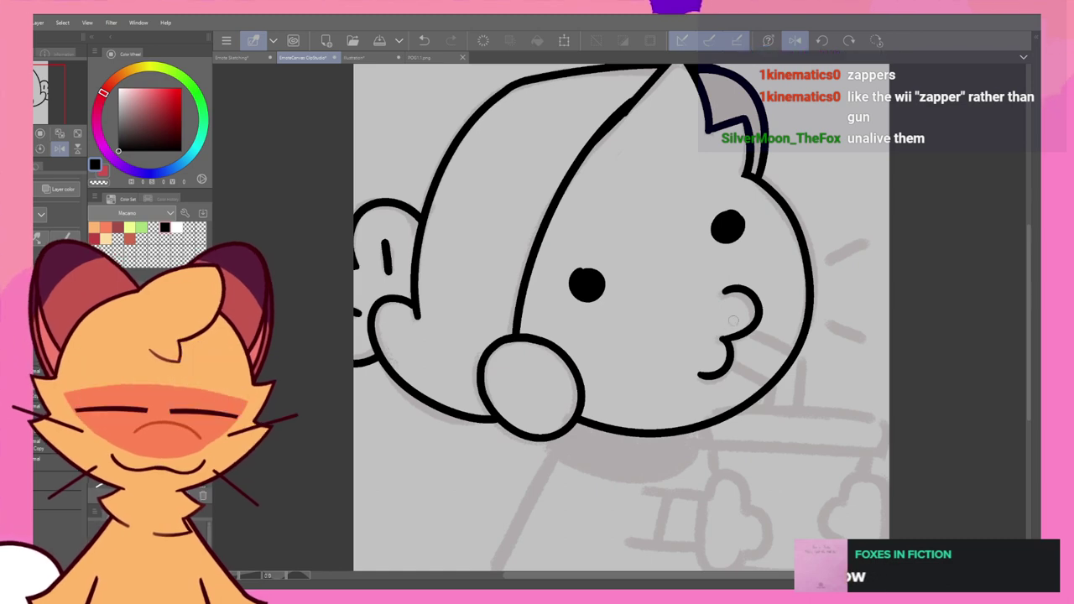
mouse_move(851, 244)
mouse_down()
mouse_move(795, 270)
mouse_move(802, 333)
mouse_up()
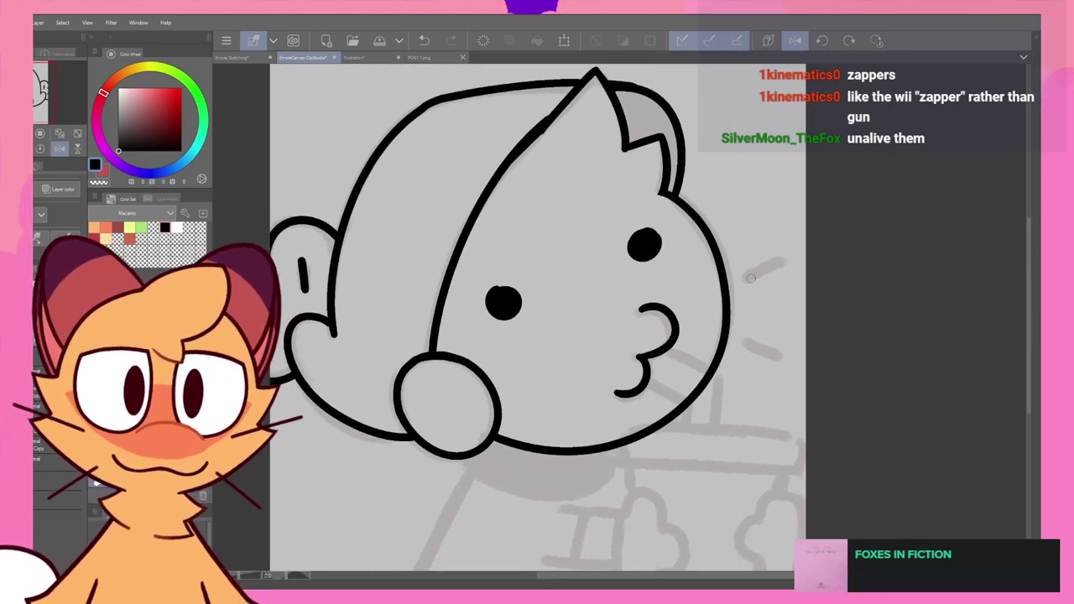
drag(744, 280, 775, 265)
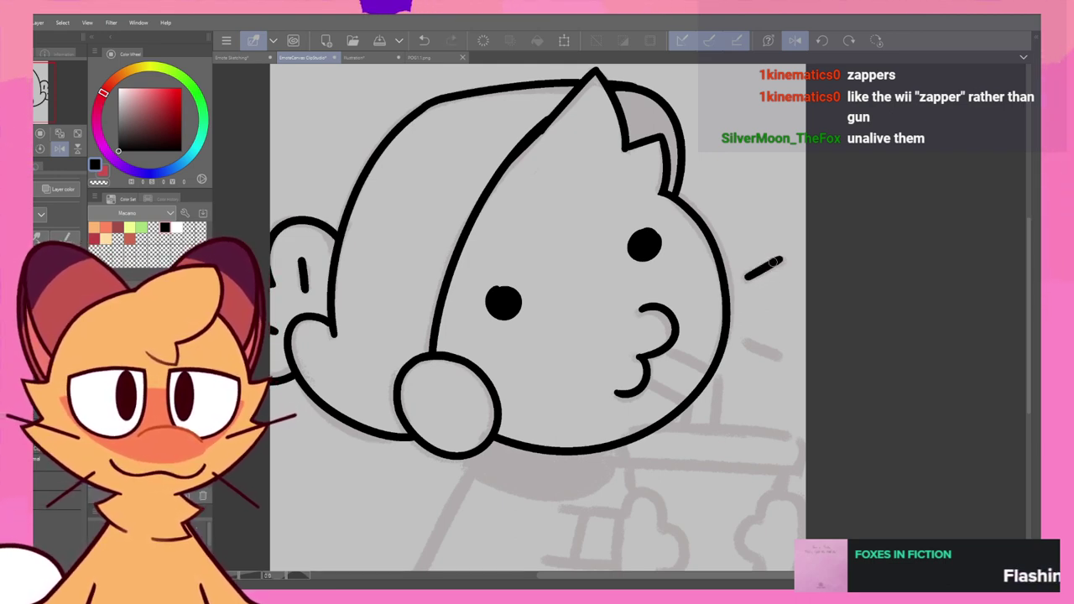
click(794, 44)
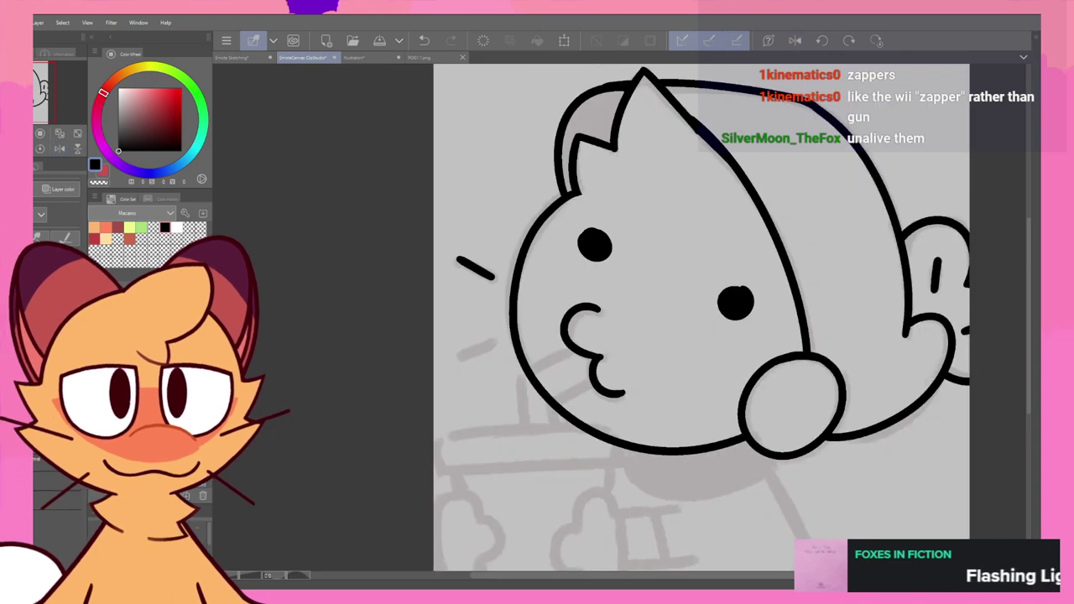
key(ctrl+z)
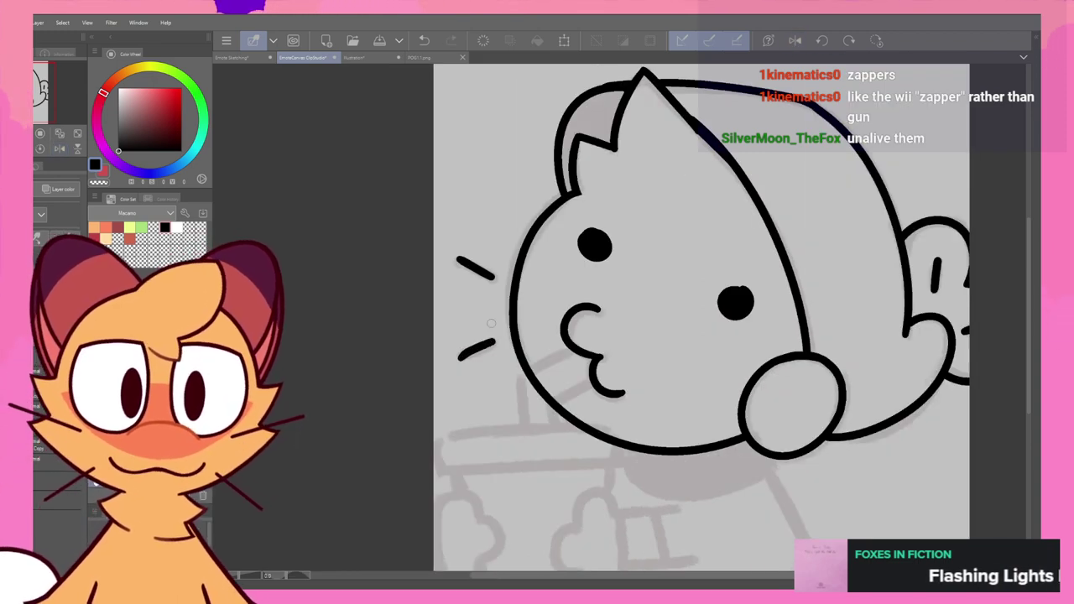
key(ctrl+z)
drag(460, 357, 500, 340)
key(ctrl+z)
key(ctrl+z)
key(ctrl+z)
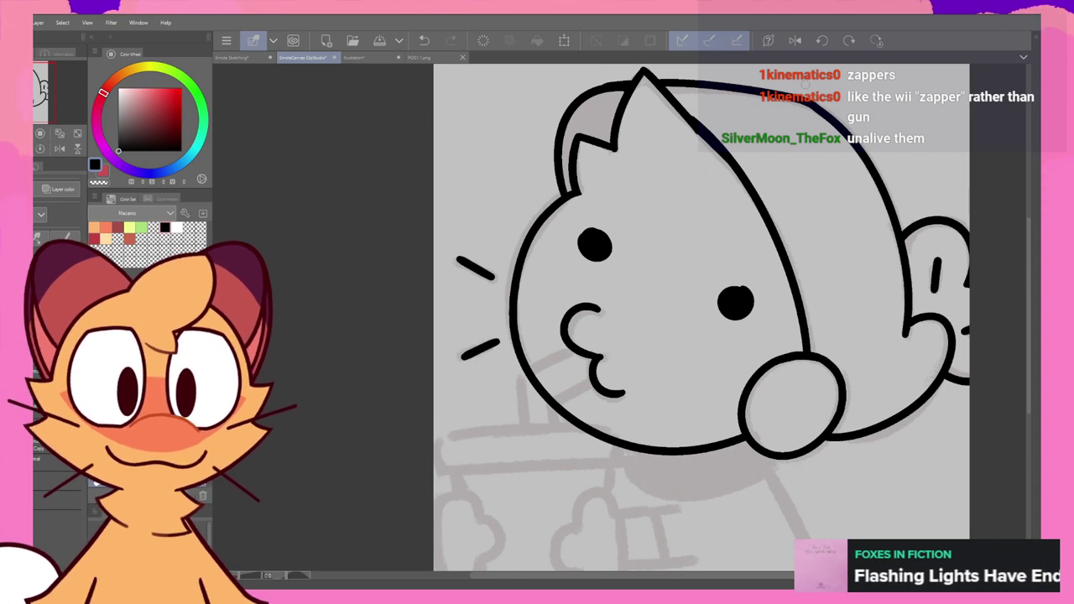
- Try to ink the curved neck outline under the chin, from the round cheek lock to the jaw
click(794, 41)
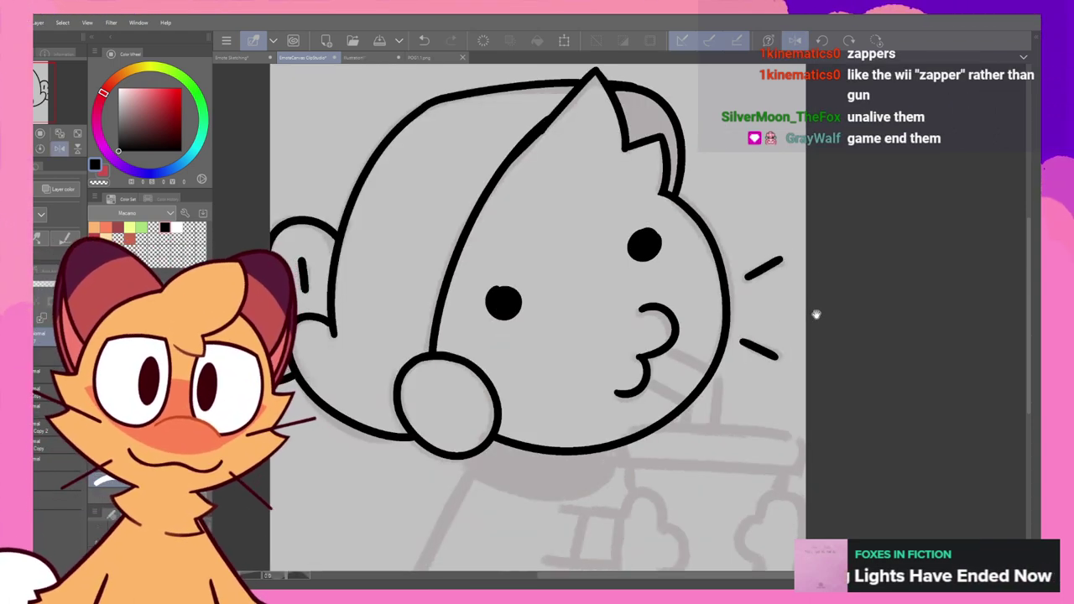
mouse_move(815, 314)
mouse_down()
mouse_move(832, 302)
mouse_move(816, 342)
mouse_move(853, 266)
mouse_move(904, 211)
mouse_up()
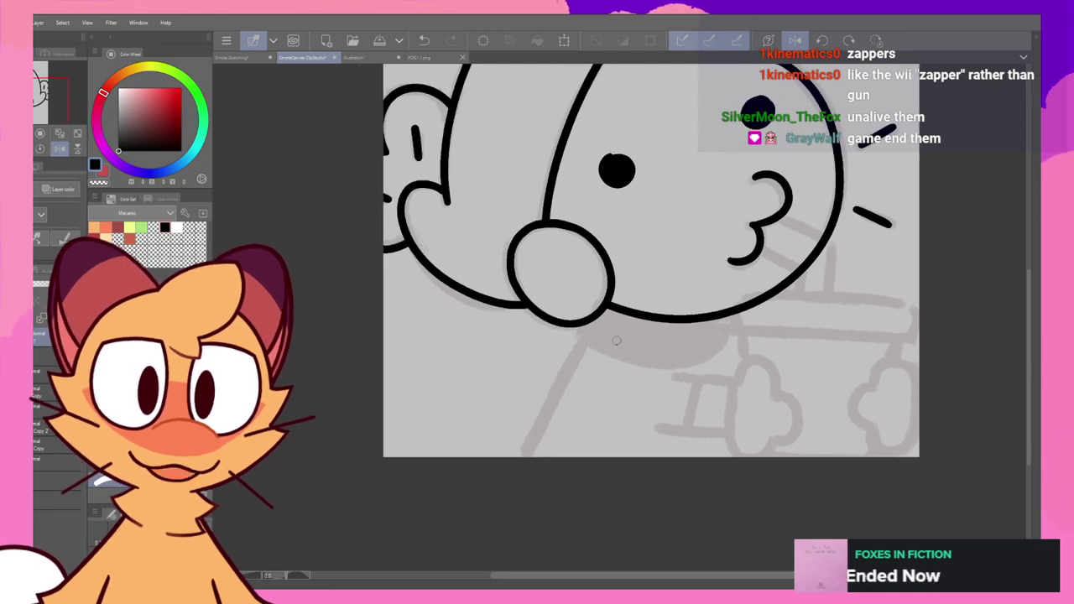
drag(581, 326, 702, 364)
key(ctrl+z)
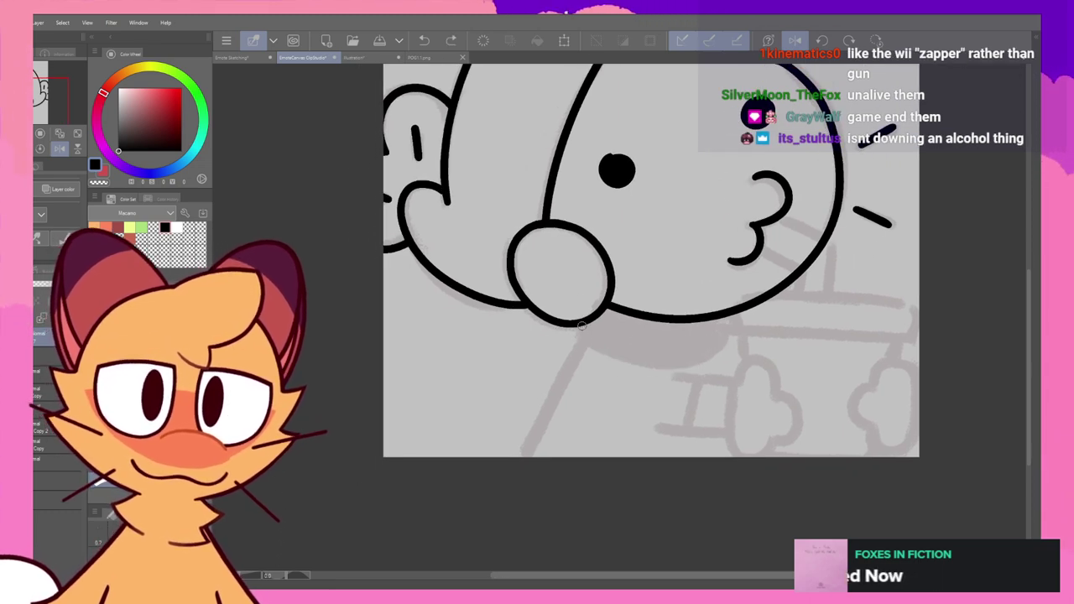
drag(581, 325, 742, 358)
key(ctrl+z)
drag(579, 326, 704, 365)
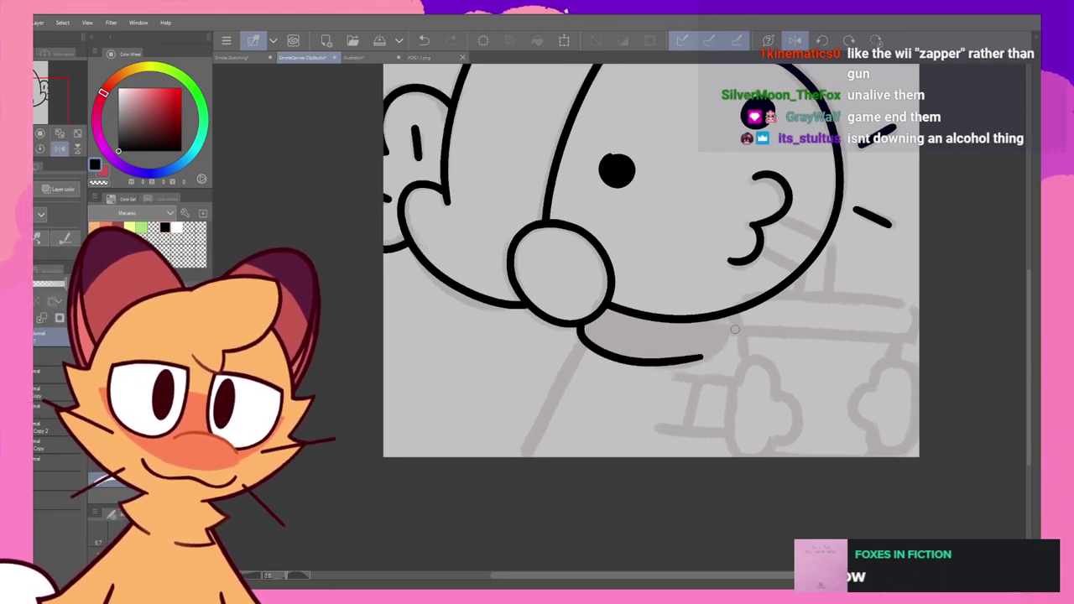
key(ctrl+z)
mouse_move(577, 327)
mouse_down()
mouse_move(670, 367)
mouse_move(723, 361)
mouse_up()
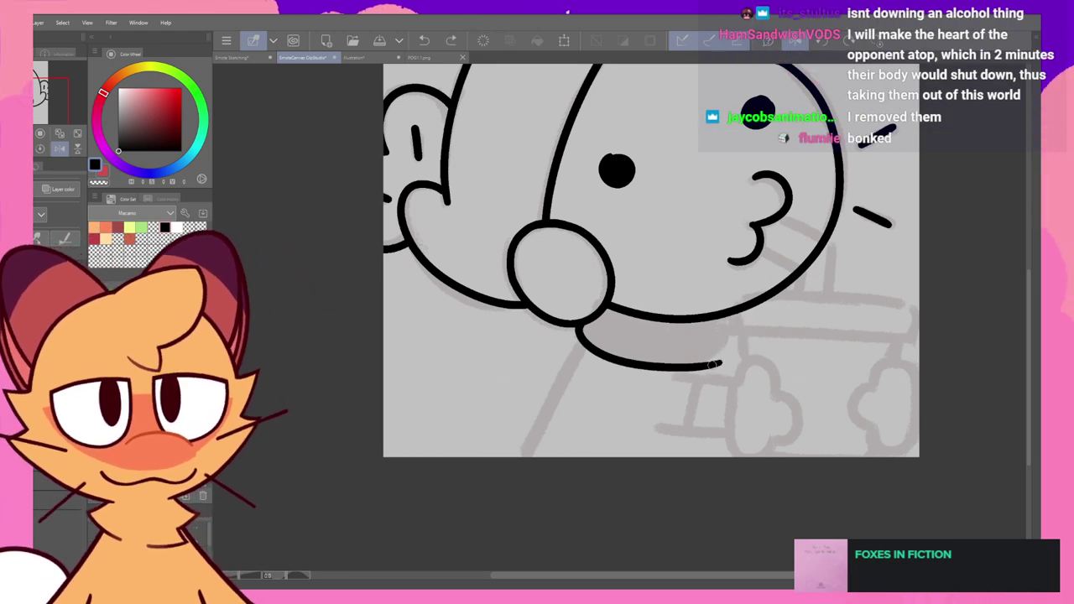
key(ctrl+z)
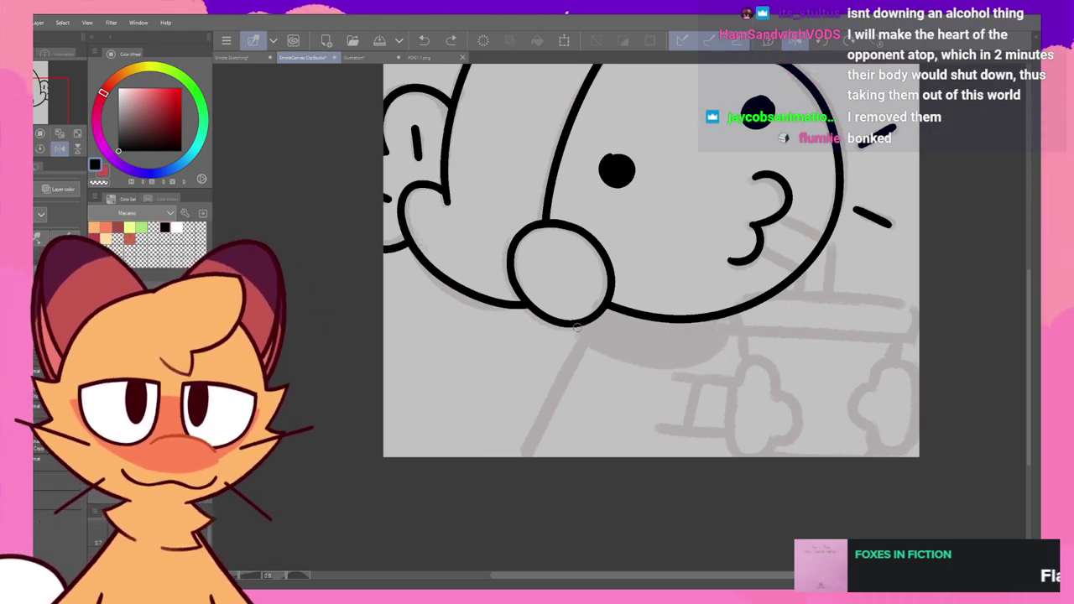
mouse_move(577, 327)
mouse_down()
mouse_move(725, 346)
mouse_move(737, 312)
mouse_up()
key(ctrl+z)
mouse_move(578, 328)
mouse_down()
mouse_move(627, 361)
mouse_move(736, 307)
mouse_up()
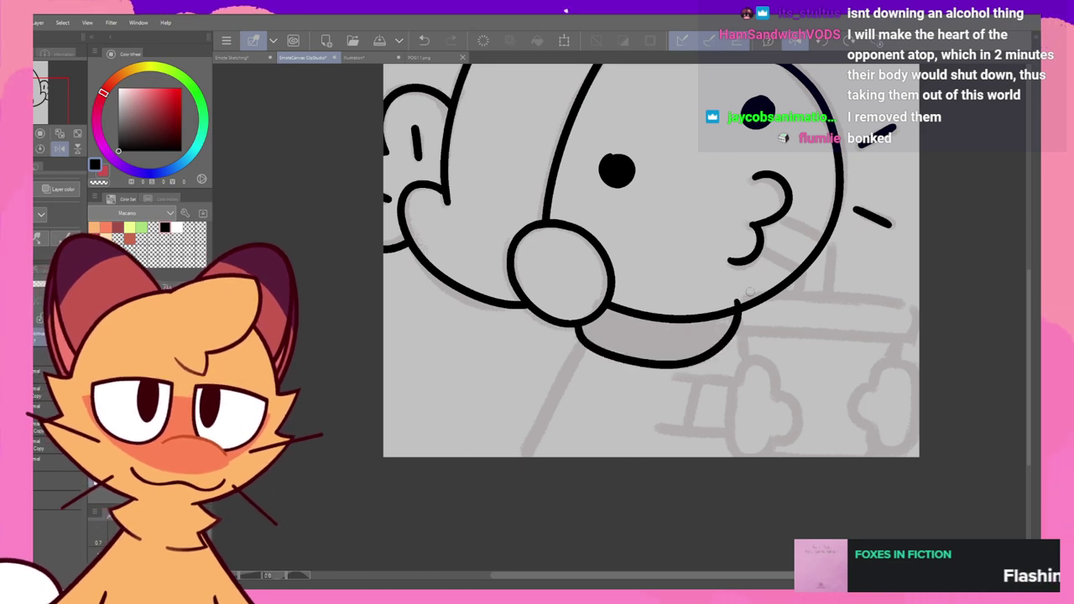
- Replace the neck outline on the mirrored canvas with a flatter curve running from the jaw to the round cheek lock
key(h)
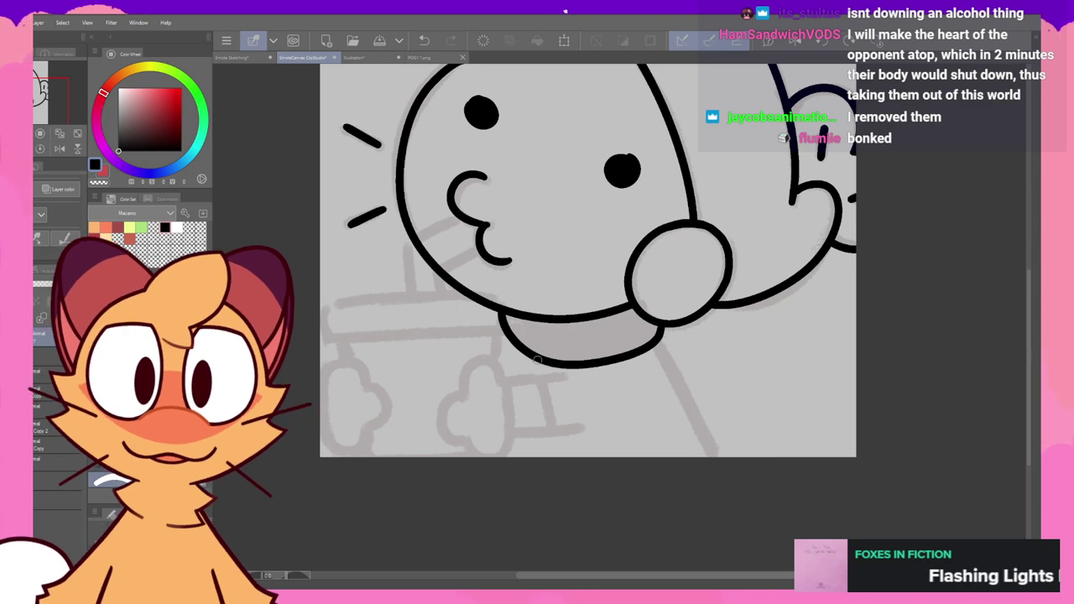
drag(642, 179, 609, 200)
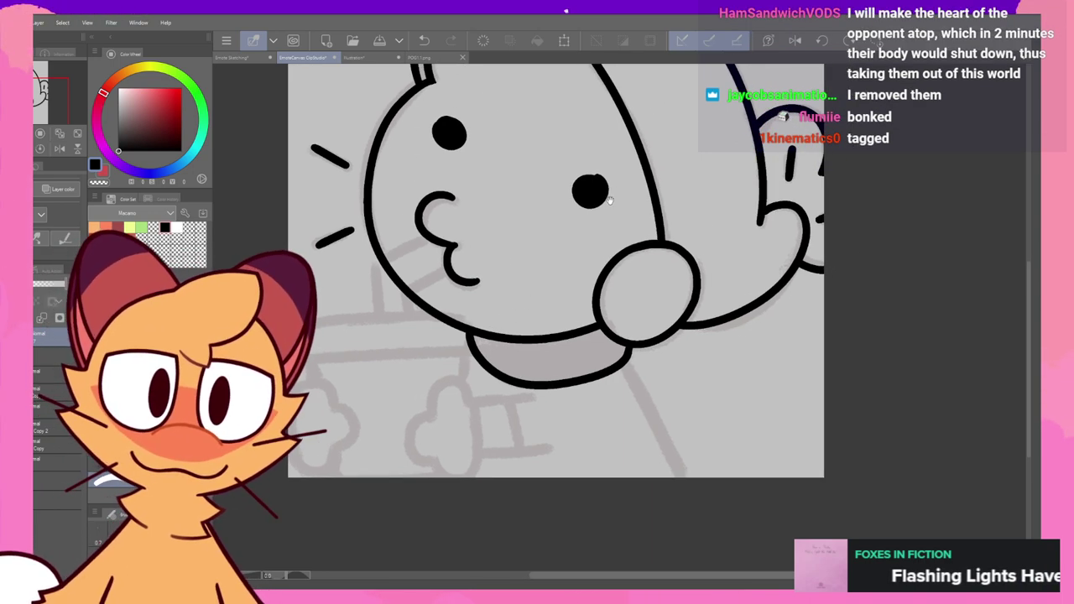
key(ctrl+z)
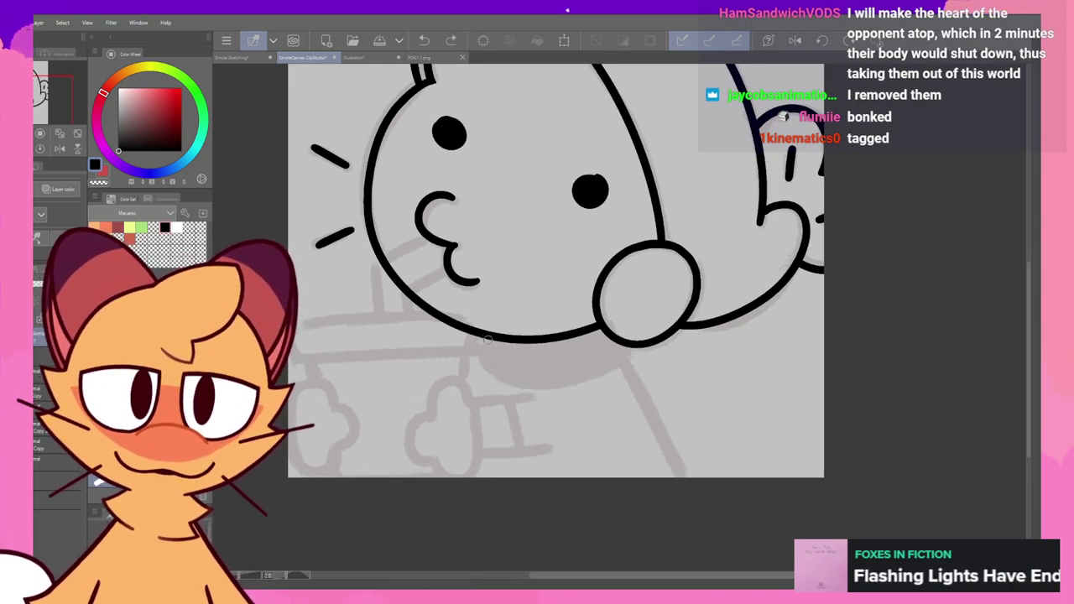
drag(483, 338, 564, 388)
key(ctrl+z)
drag(481, 339, 579, 384)
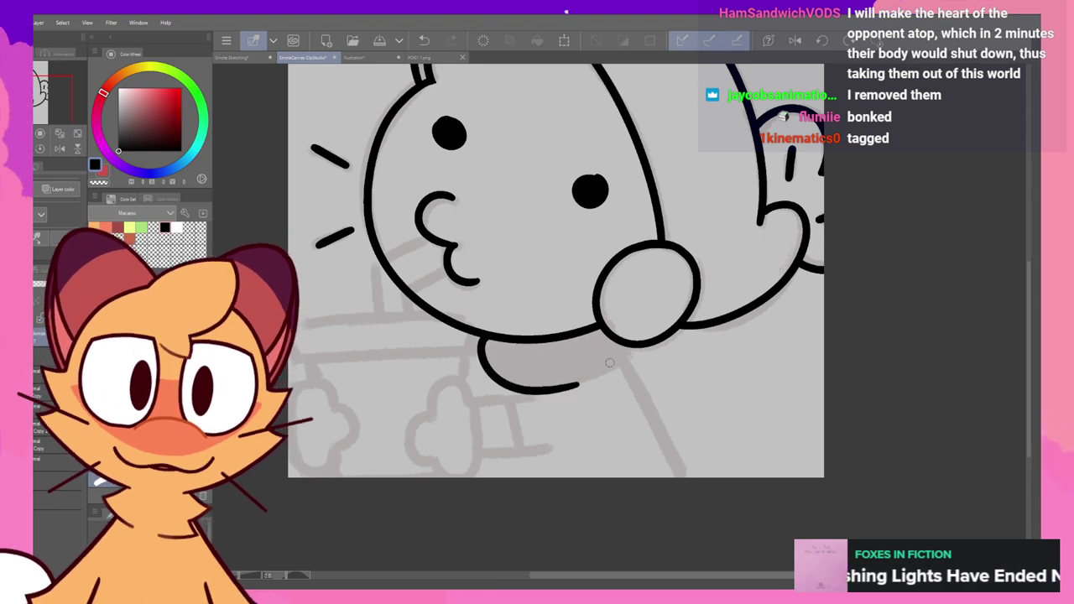
key(ctrl+z)
drag(487, 338, 618, 372)
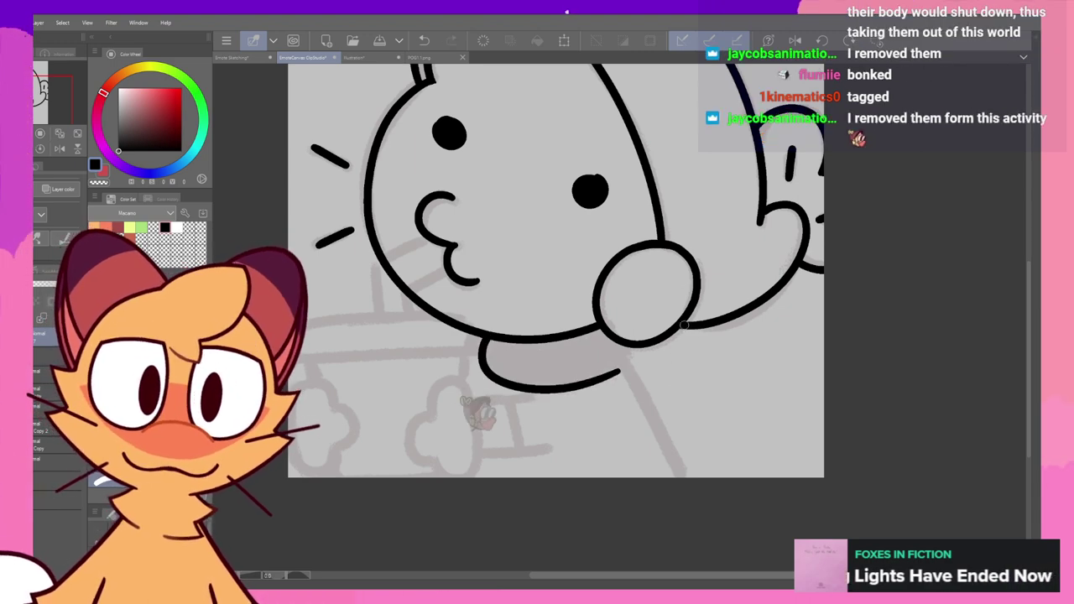
key(ctrl+z)
mouse_move(483, 339)
mouse_down()
mouse_move(524, 387)
mouse_move(628, 349)
mouse_up()
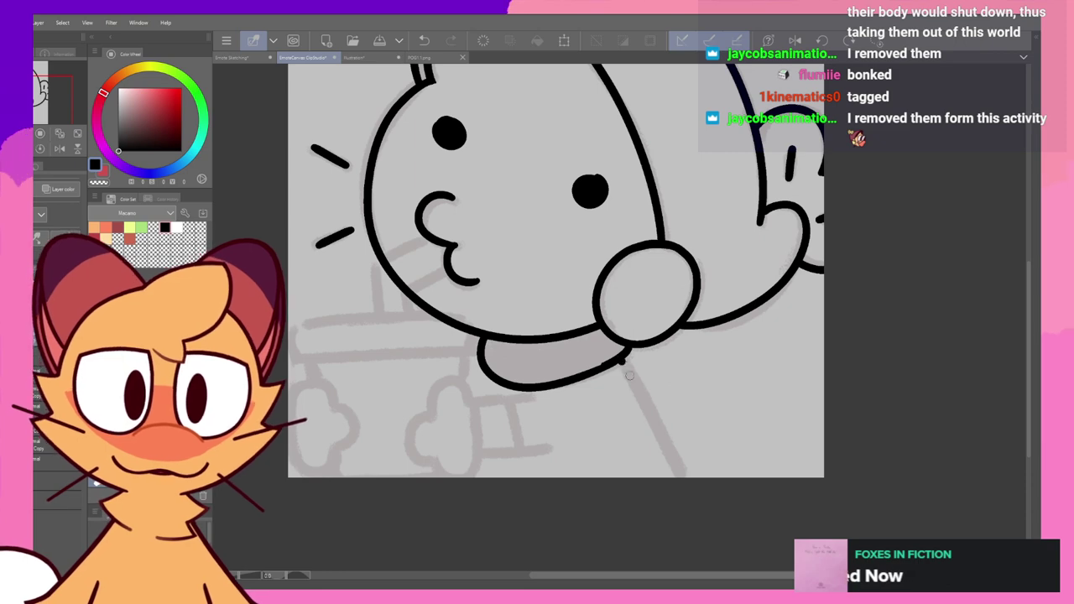
- Ink the back of the body as a straight diagonal line from the neck to the canvas's lower edge
drag(622, 362, 683, 477)
key(ctrl+z)
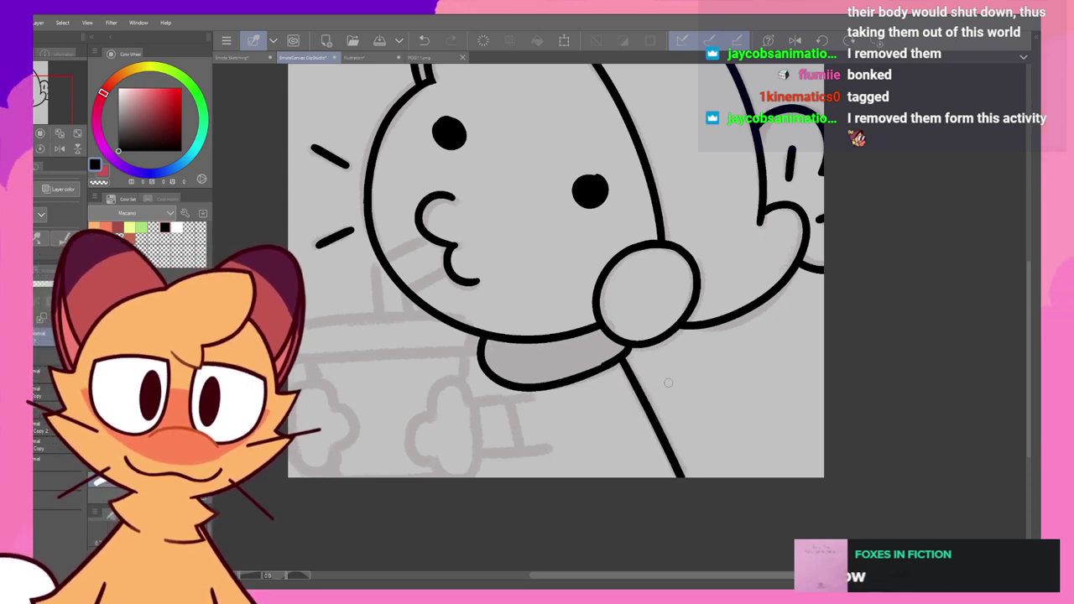
key(ctrl+z)
drag(667, 432, 690, 480)
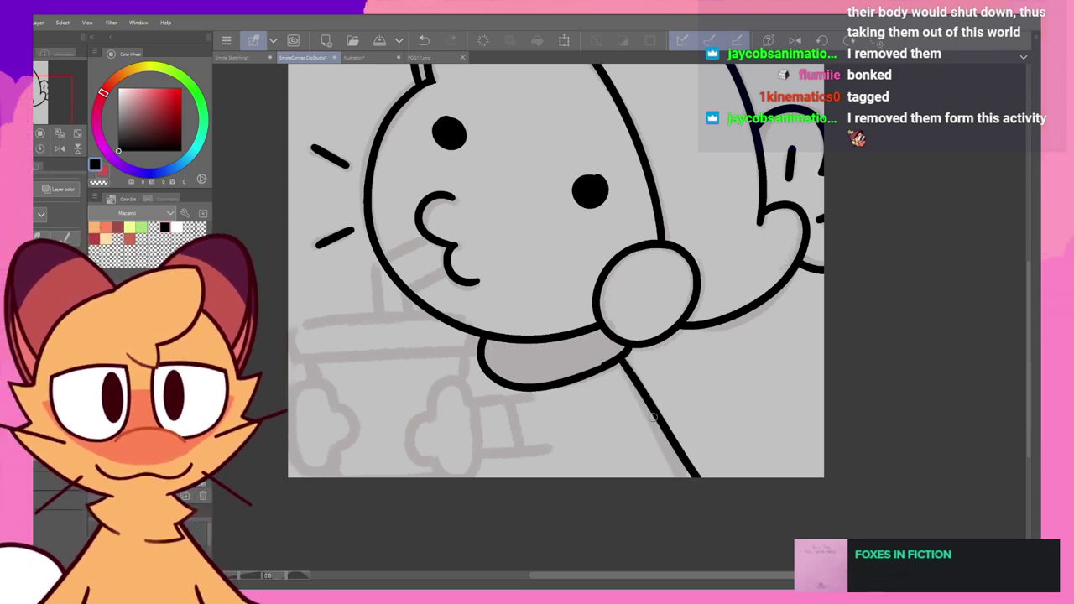
key(ctrl+z)
drag(622, 360, 689, 480)
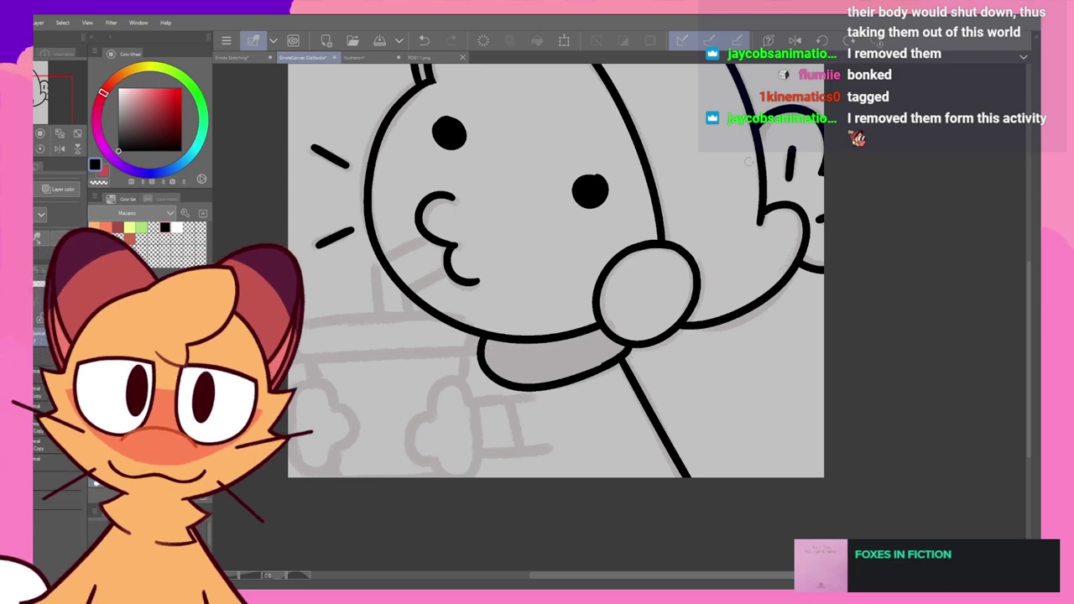
- Ink the front shoulder and arm as a curved line from the neck down to the canvas's lower edge
key(h)
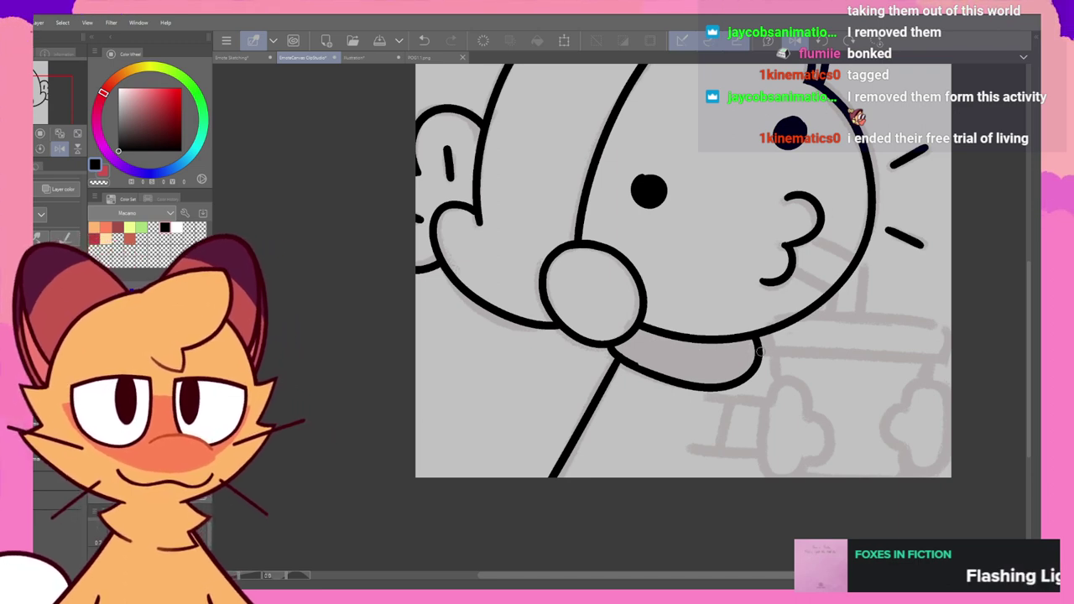
mouse_move(759, 352)
mouse_down()
mouse_move(830, 362)
mouse_move(853, 412)
mouse_move(855, 476)
mouse_up()
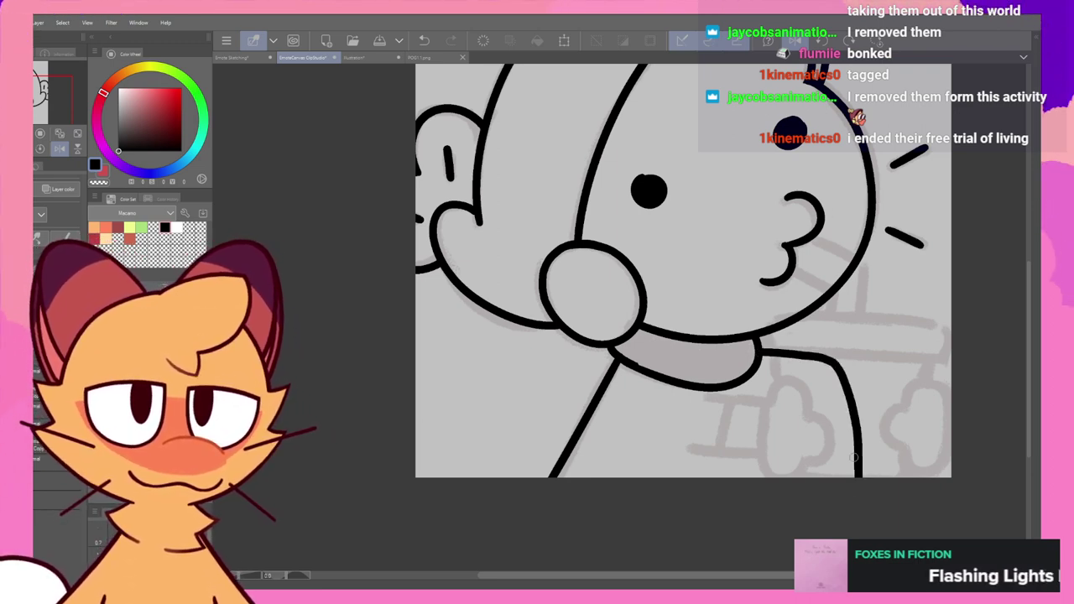
key(ctrl+z)
mouse_move(764, 351)
mouse_down()
mouse_move(865, 406)
mouse_move(872, 471)
mouse_up()
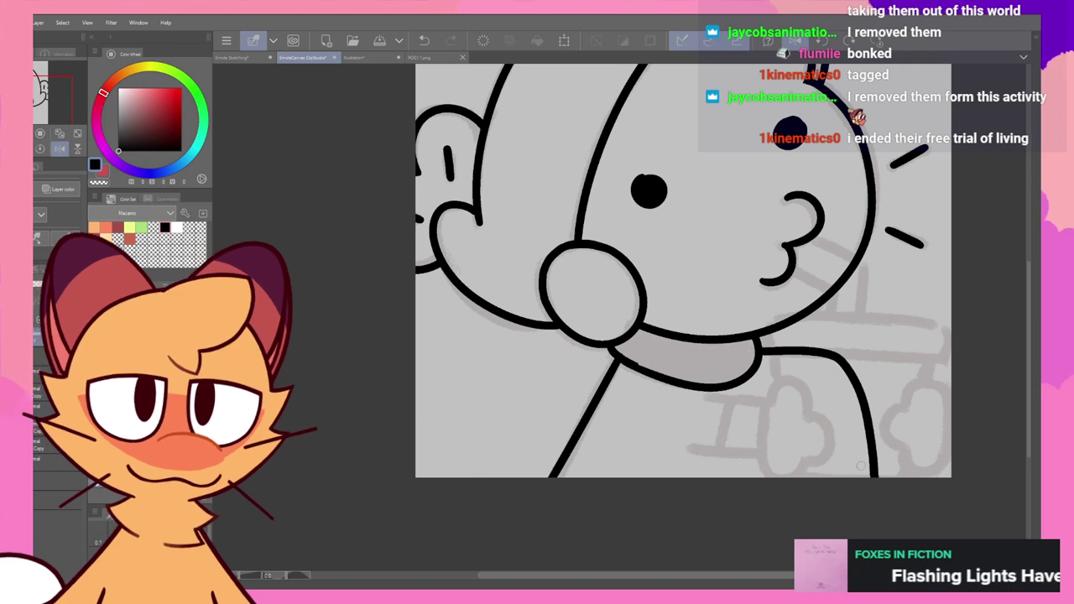
- Ink the cup lid's short inner edge, long upper edge and rounded outer end below the chin
drag(871, 319, 812, 344)
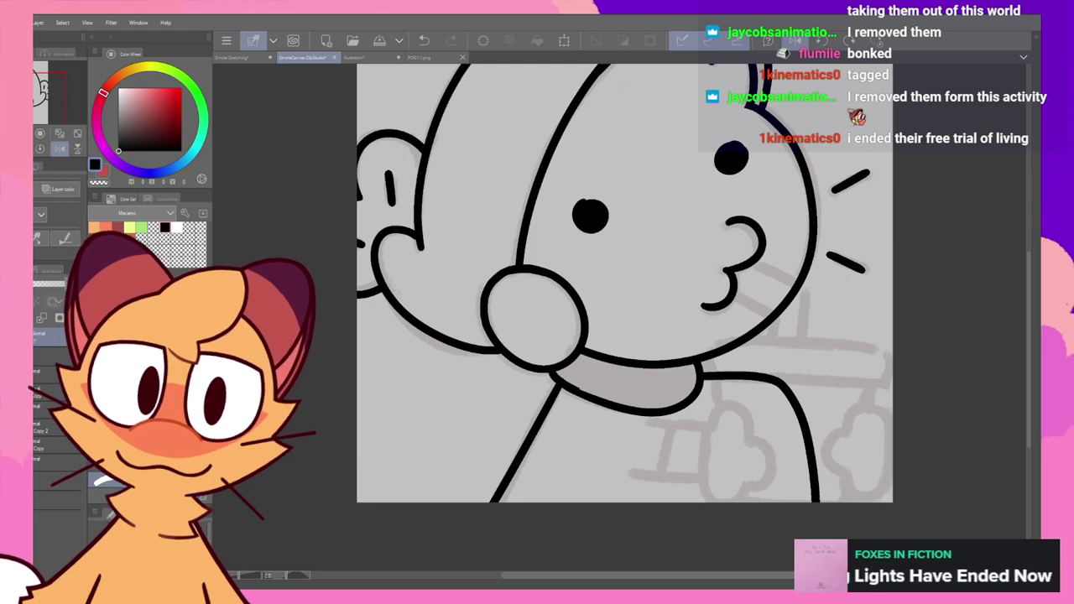
mouse_move(717, 369)
mouse_down()
mouse_move(656, 391)
mouse_move(653, 406)
mouse_up()
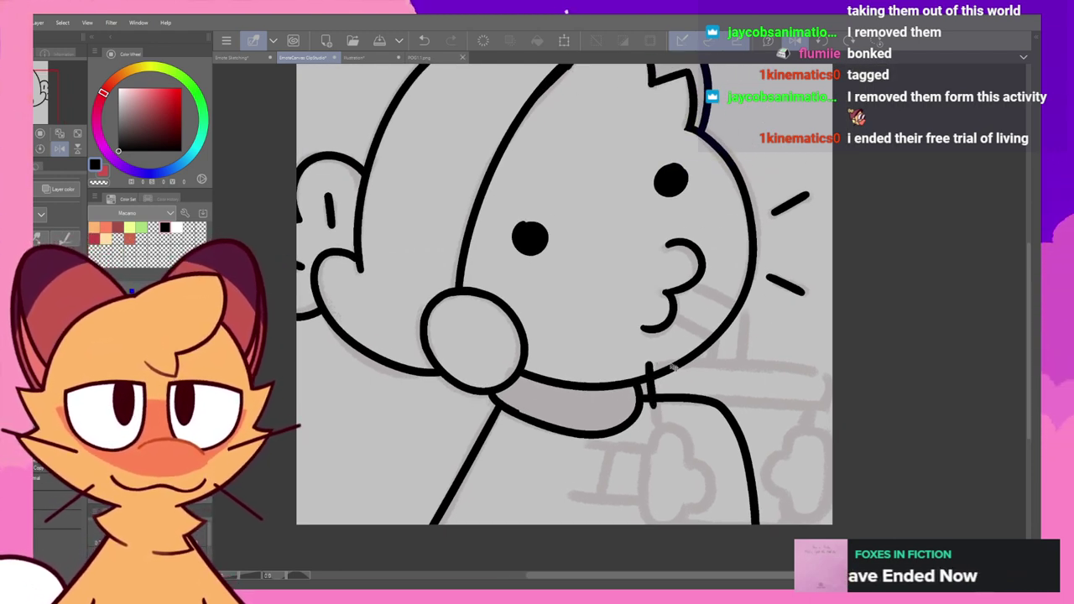
key(ctrl+z)
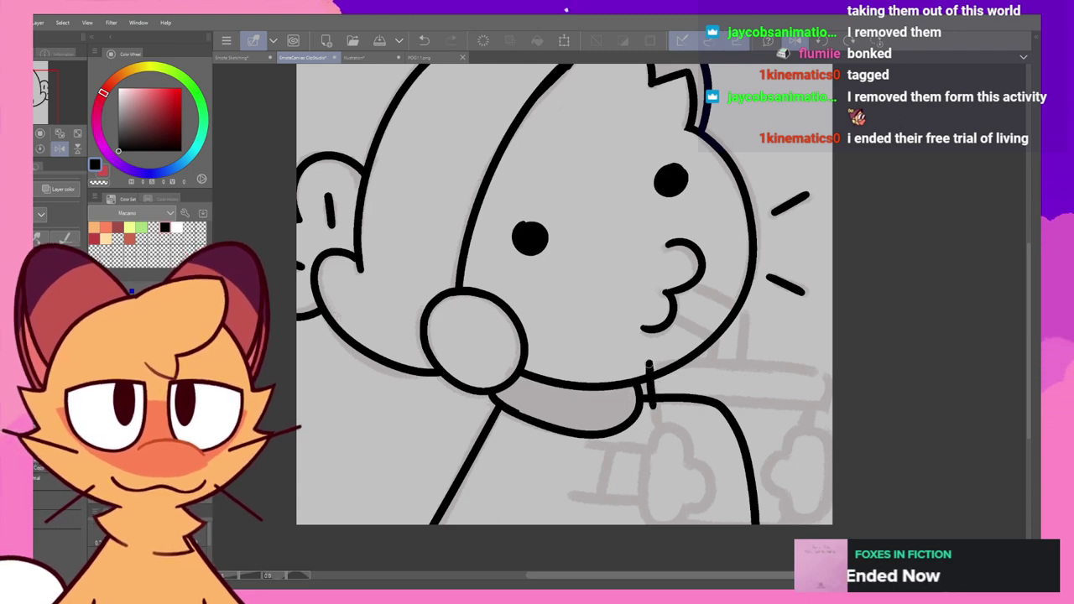
drag(788, 367, 628, 362)
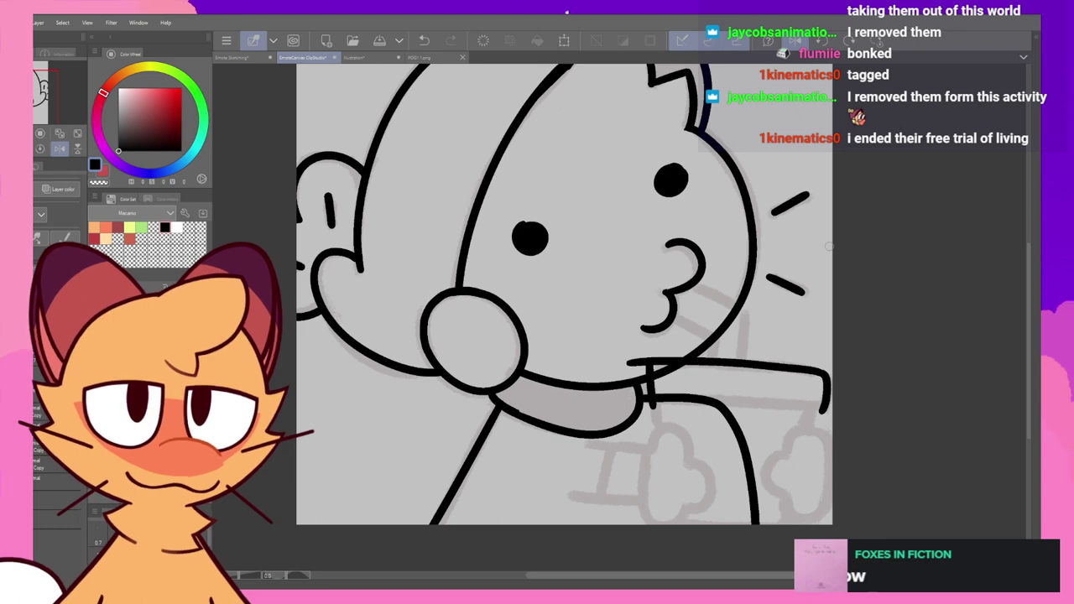
- Ink the lid's lower edge on the mirrored canvas, from the outer end back to the neck
click(802, 42)
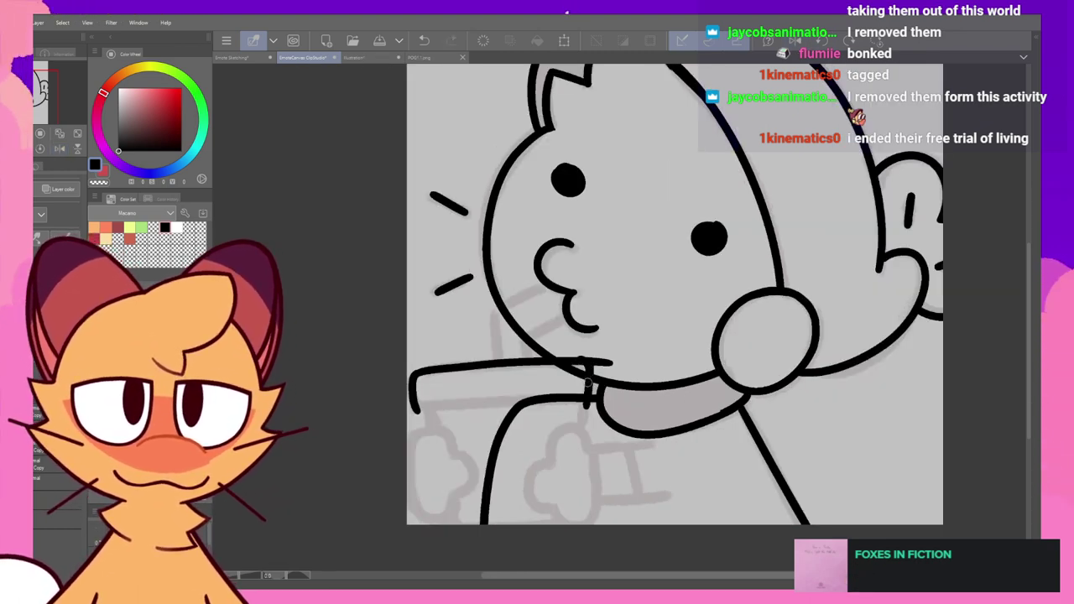
drag(580, 359, 589, 376)
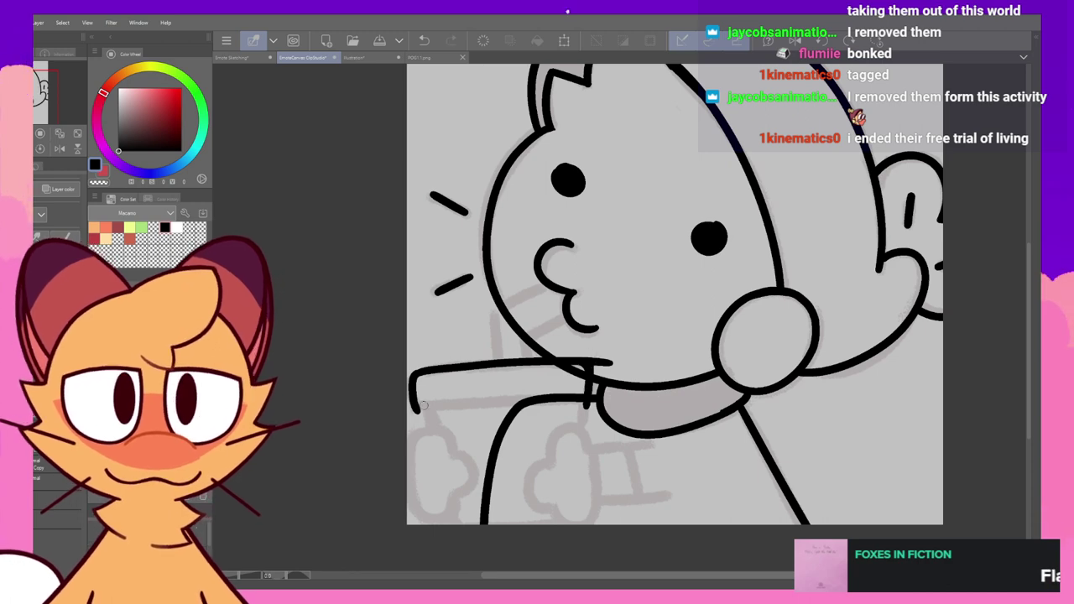
drag(414, 402, 584, 408)
key(ctrl+z)
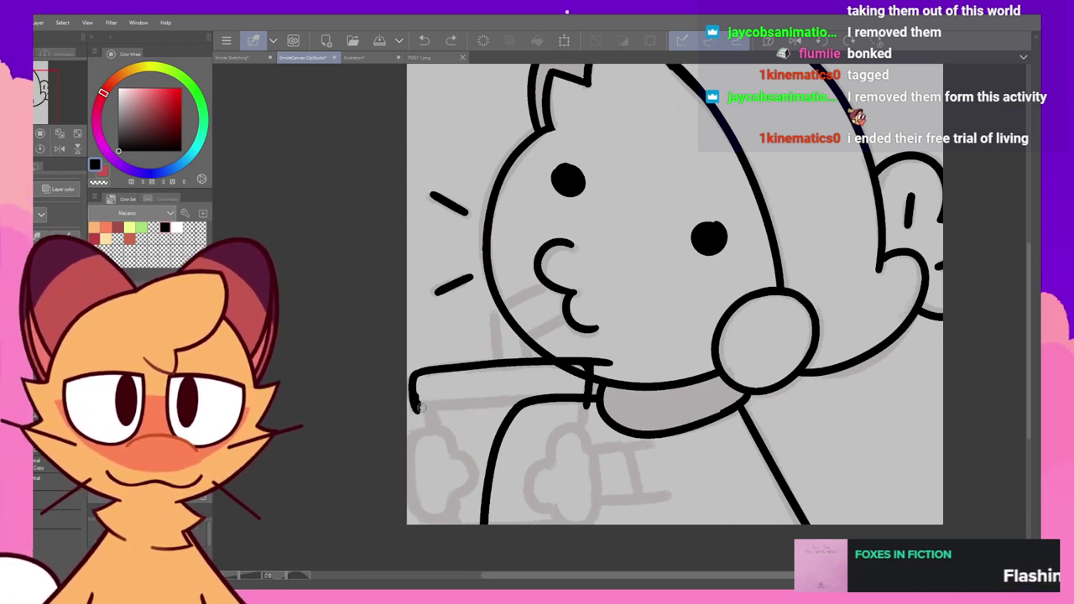
drag(418, 406, 584, 405)
key(ctrl+z)
drag(443, 404, 647, 390)
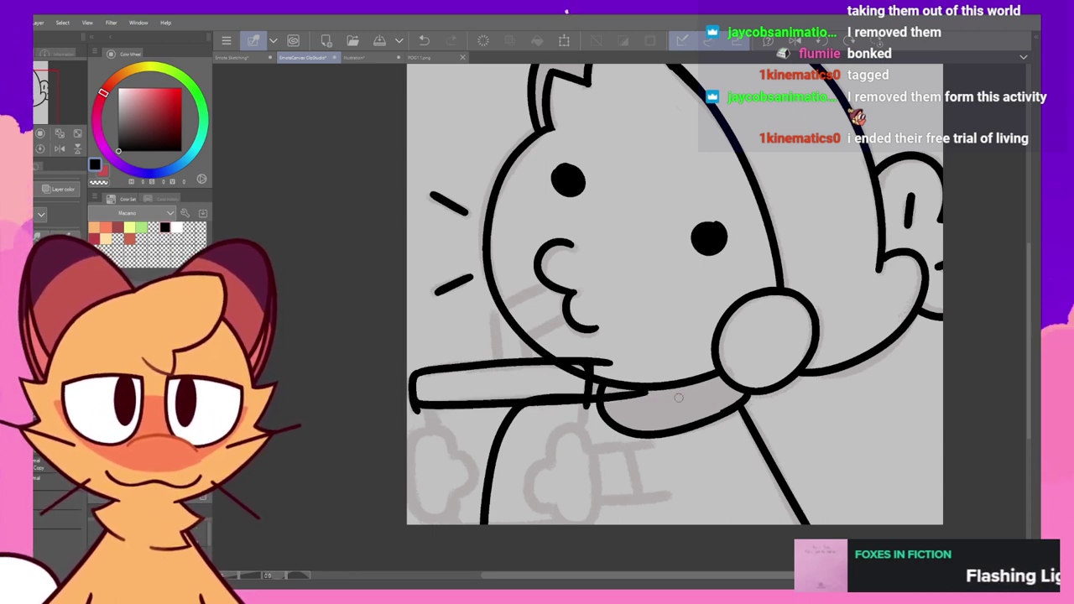
- Return the canvas to its unmirrored view and trim the lid lines that overshoot at the neck, jaw and outer corner
click(794, 40)
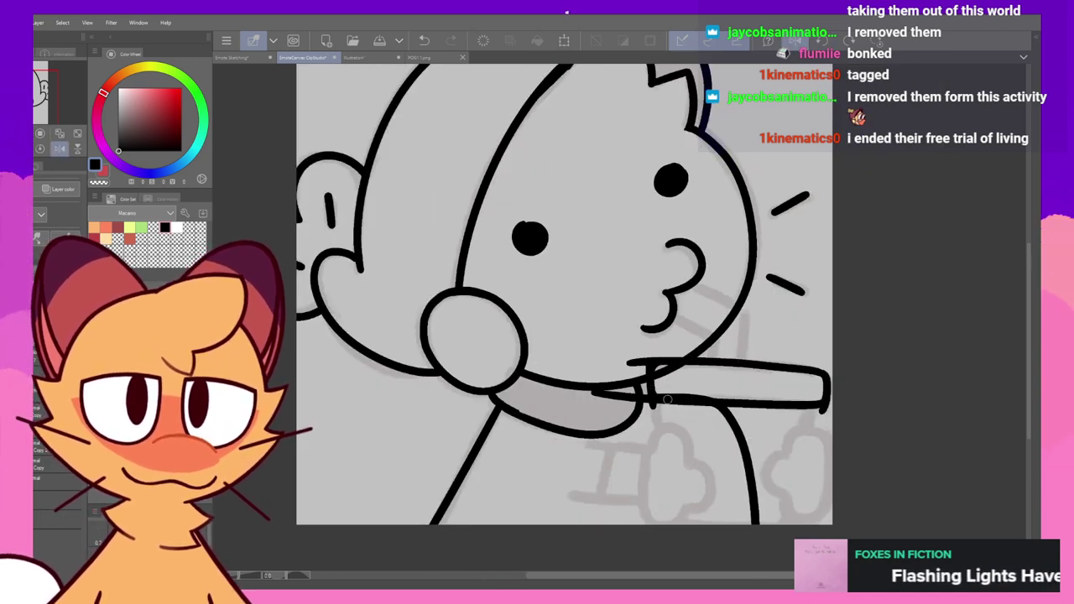
drag(646, 398, 598, 392)
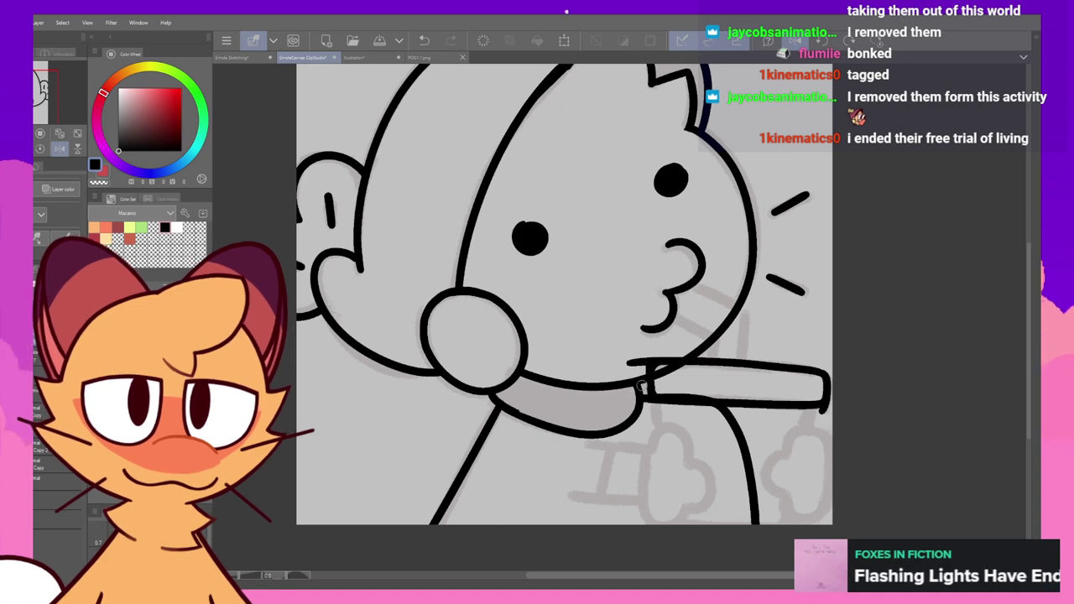
key(ctrl+z)
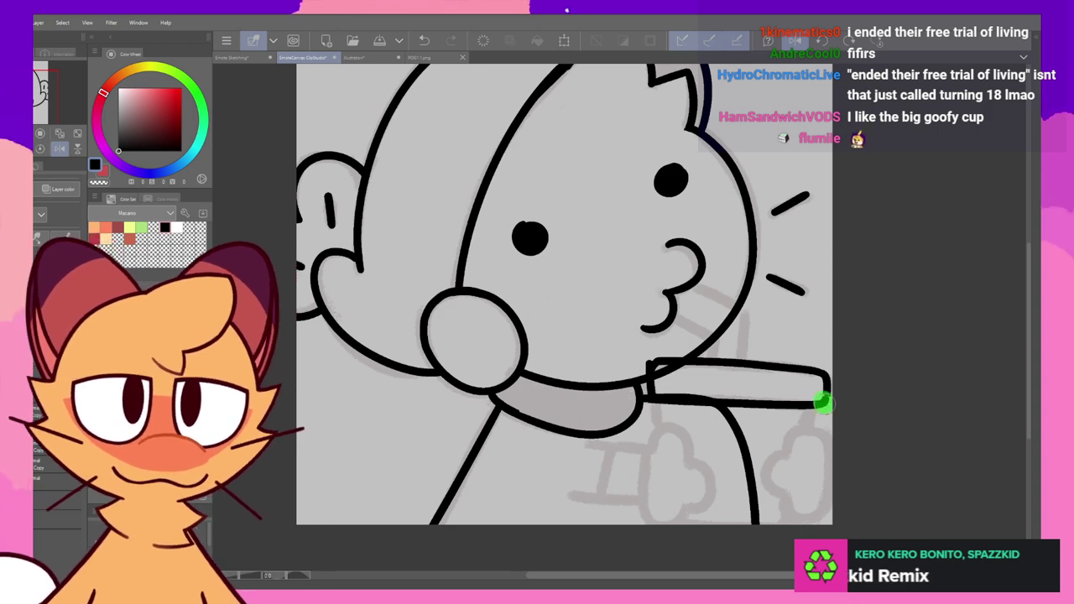
drag(829, 374, 824, 406)
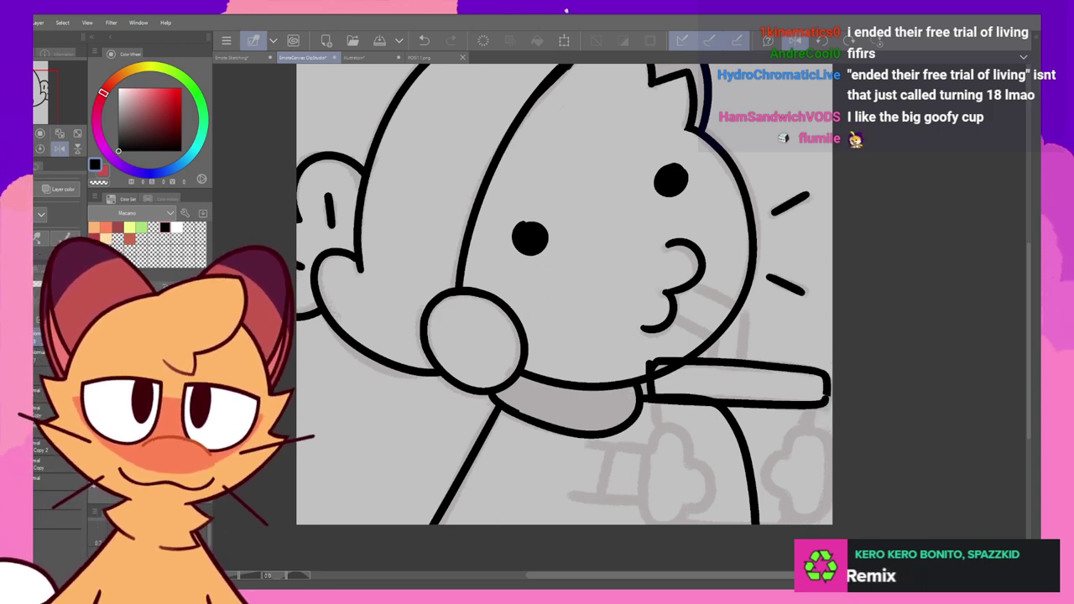
- Adjust the lid outline's vector points to close the lower outer corner and round the upper inner corner
ctrl+click(828, 392)
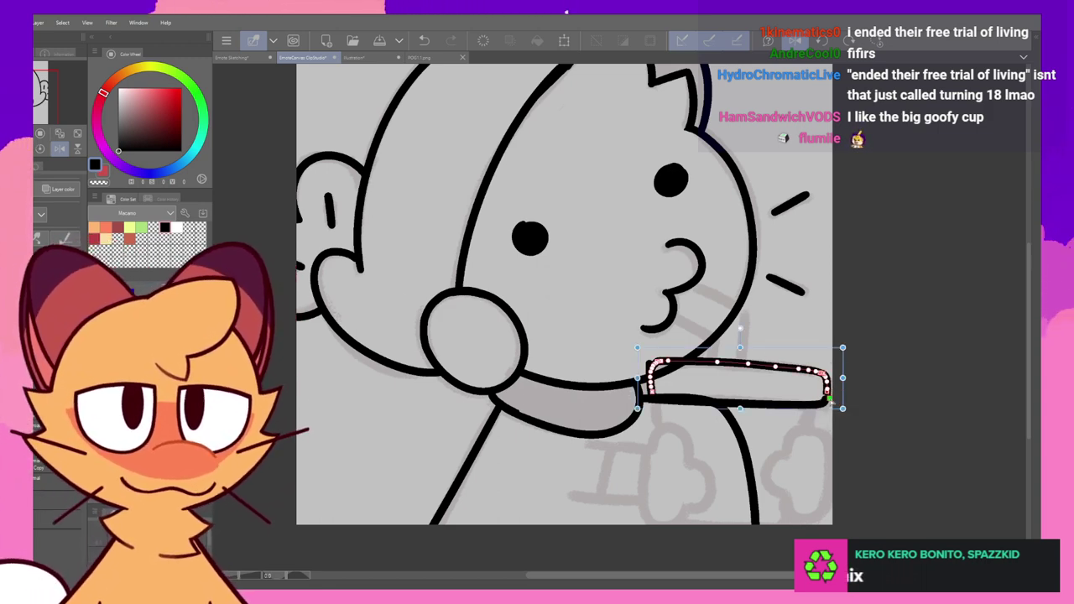
drag(826, 404, 826, 398)
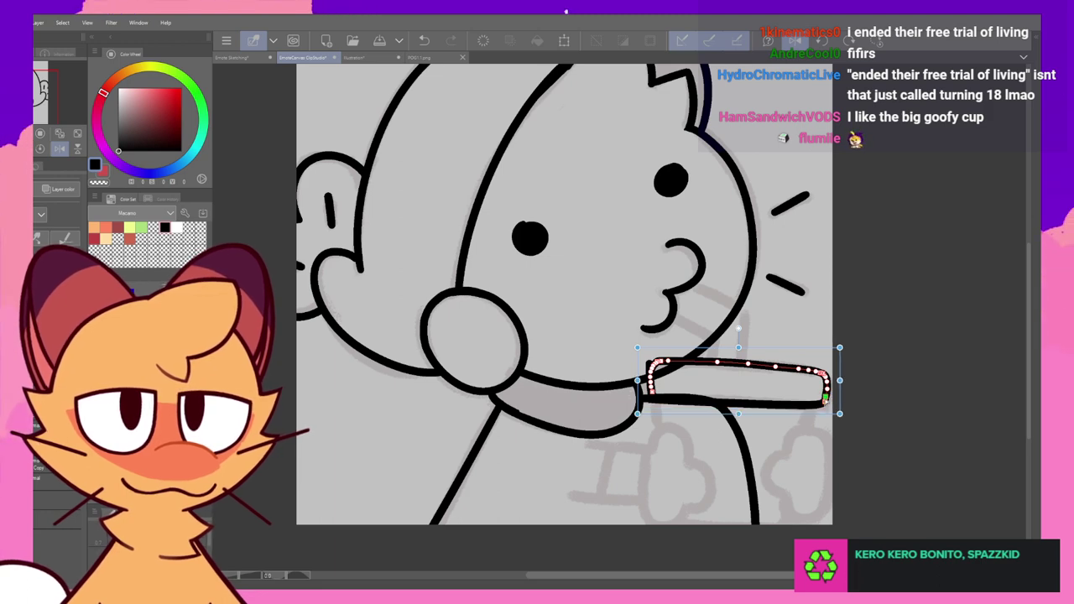
click(872, 322)
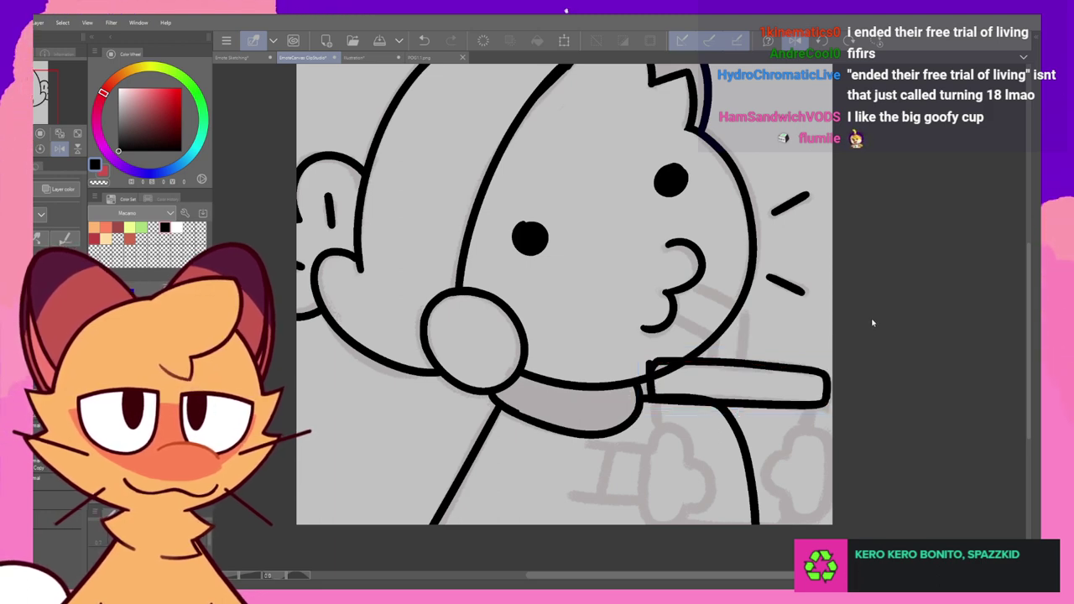
click(656, 357)
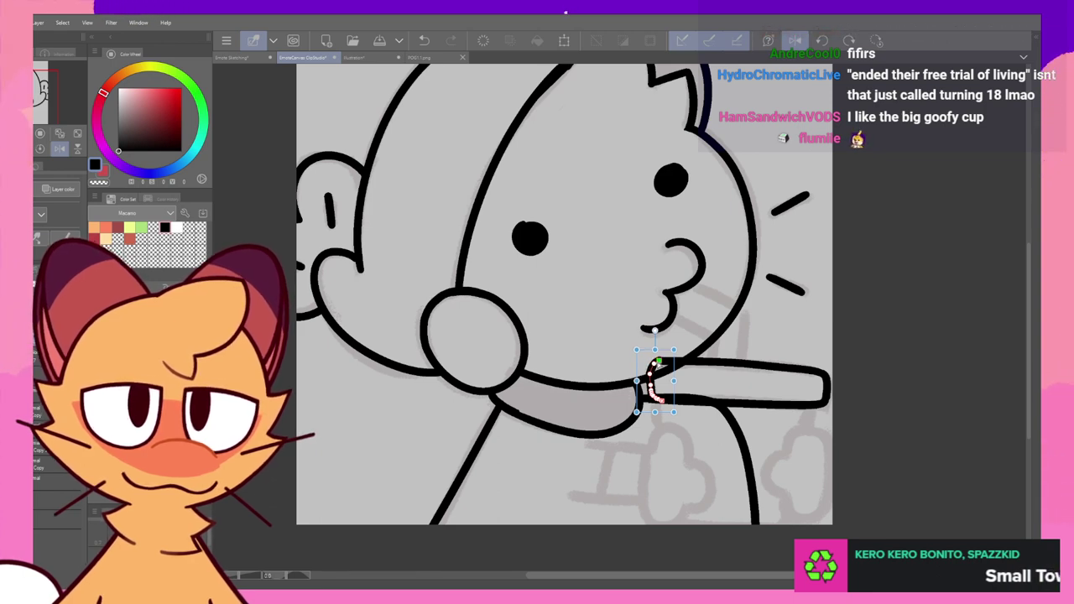
click(669, 337)
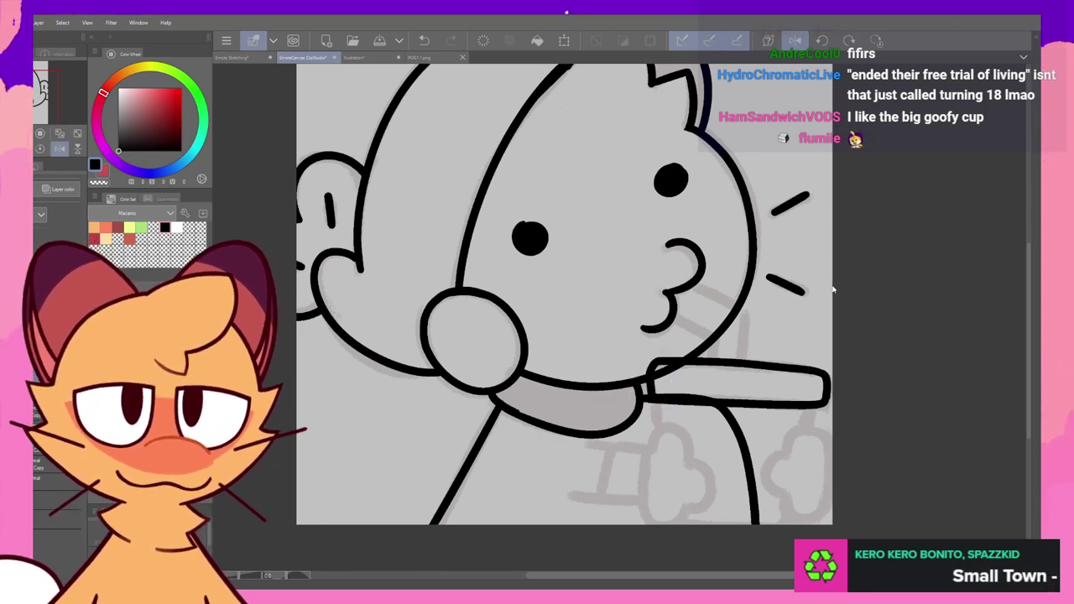
click(657, 362)
click(724, 273)
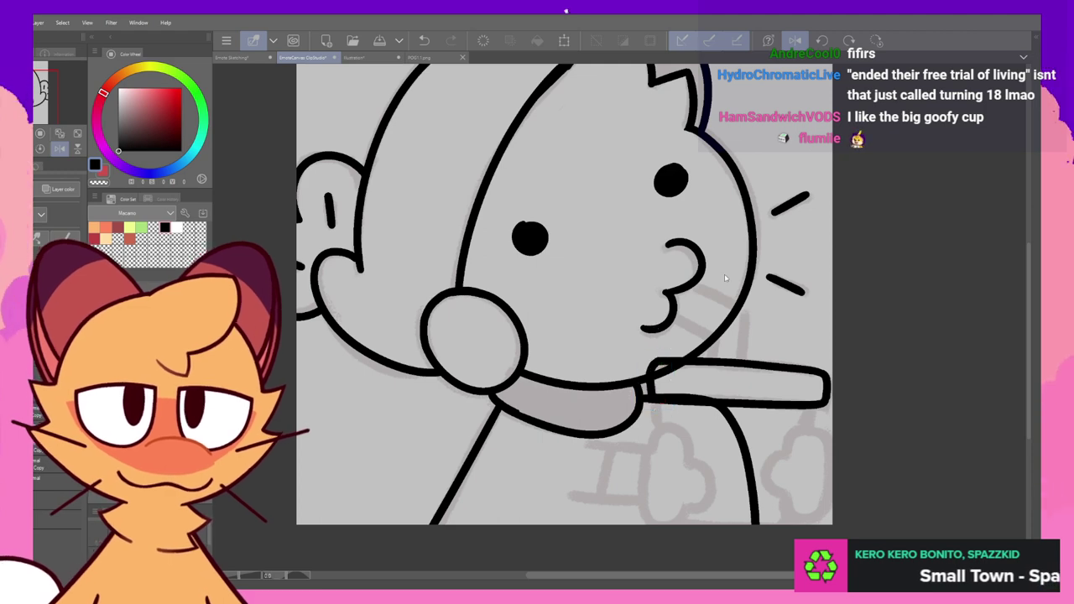
- Try to ink the cup's outer side as a slanted line from the lid to the canvas's lower edge
drag(821, 299, 806, 278)
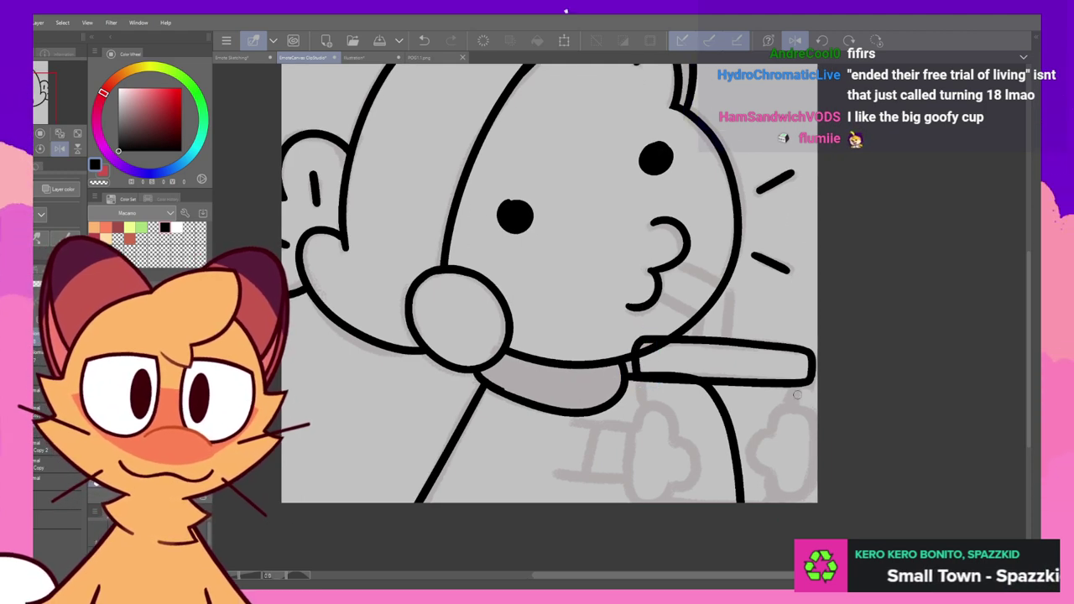
drag(799, 388, 779, 503)
key(ctrl+z)
drag(800, 386, 778, 503)
key(ctrl+z)
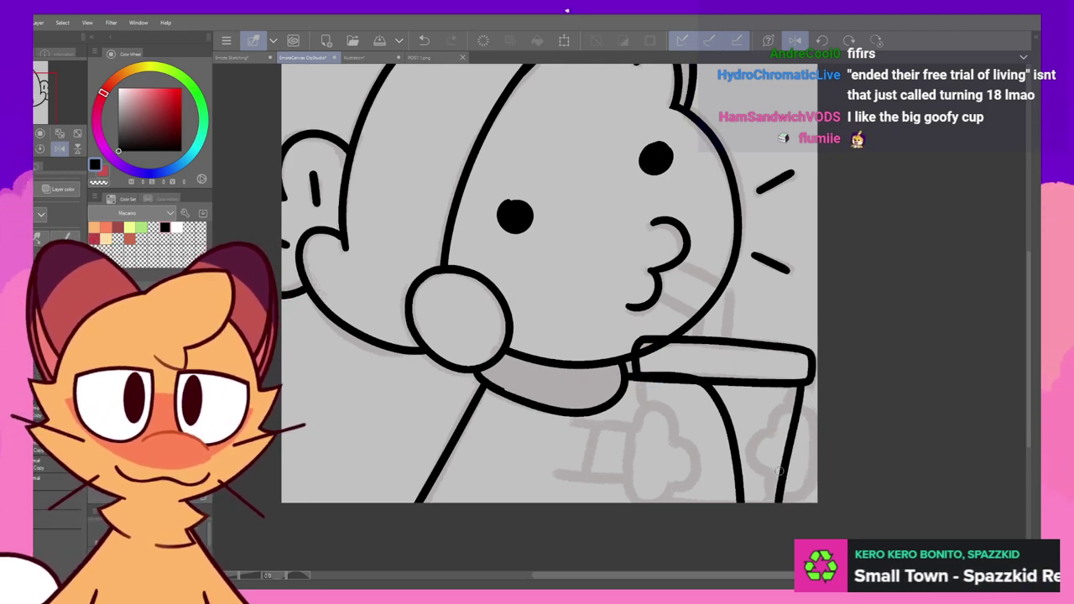
key(ctrl+z)
drag(803, 383, 772, 495)
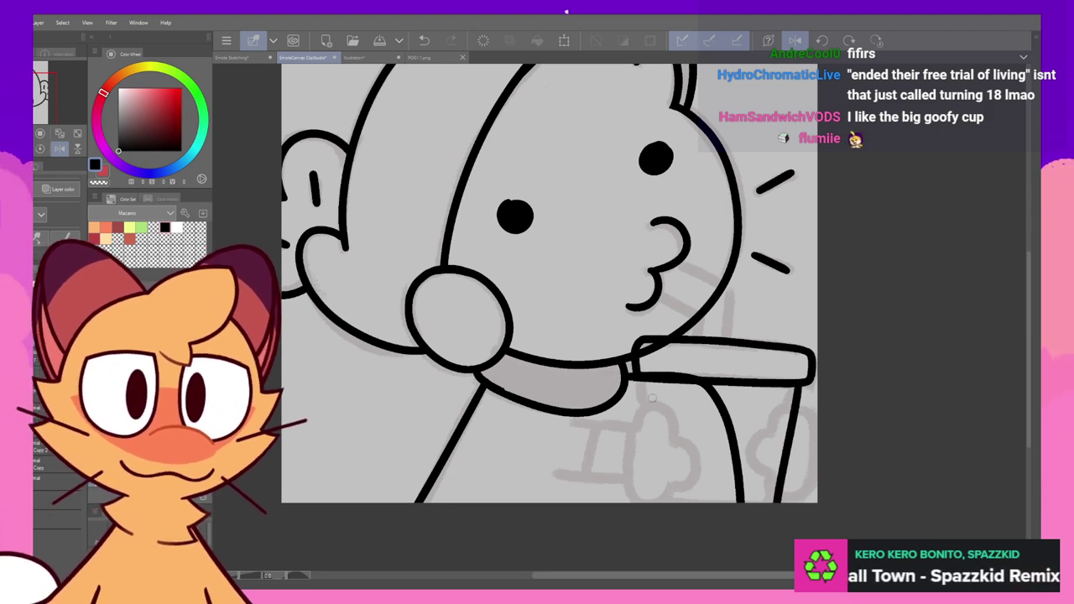
- Ink the cup's inner side tapering from the lid to the canvas's lower edge, and replace the outer side line with a new stroke
drag(647, 382, 639, 501)
key(ctrl+z)
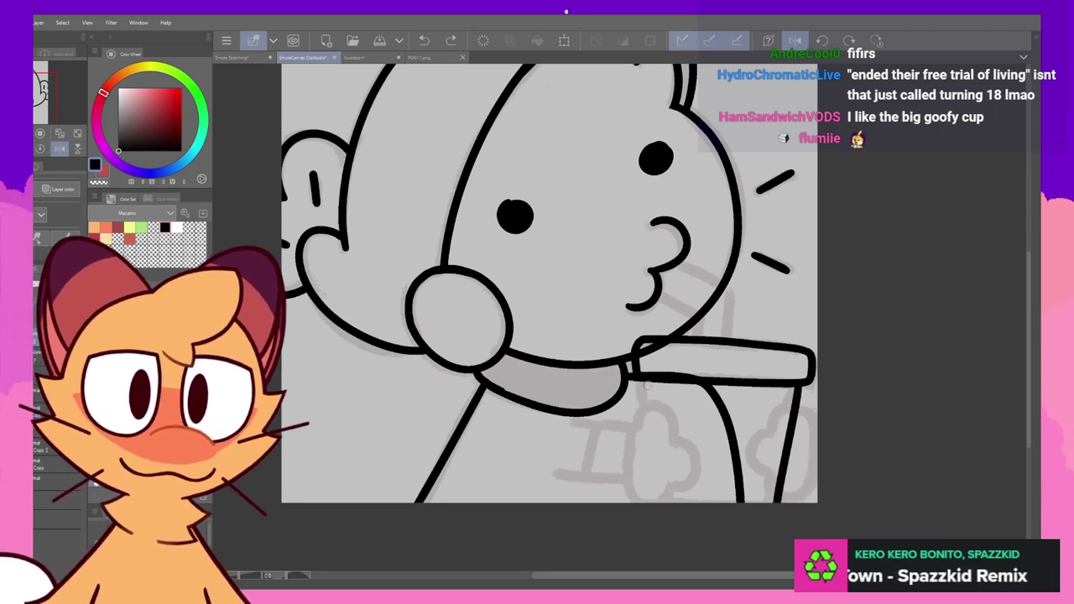
drag(648, 383, 642, 496)
key(ctrl+z)
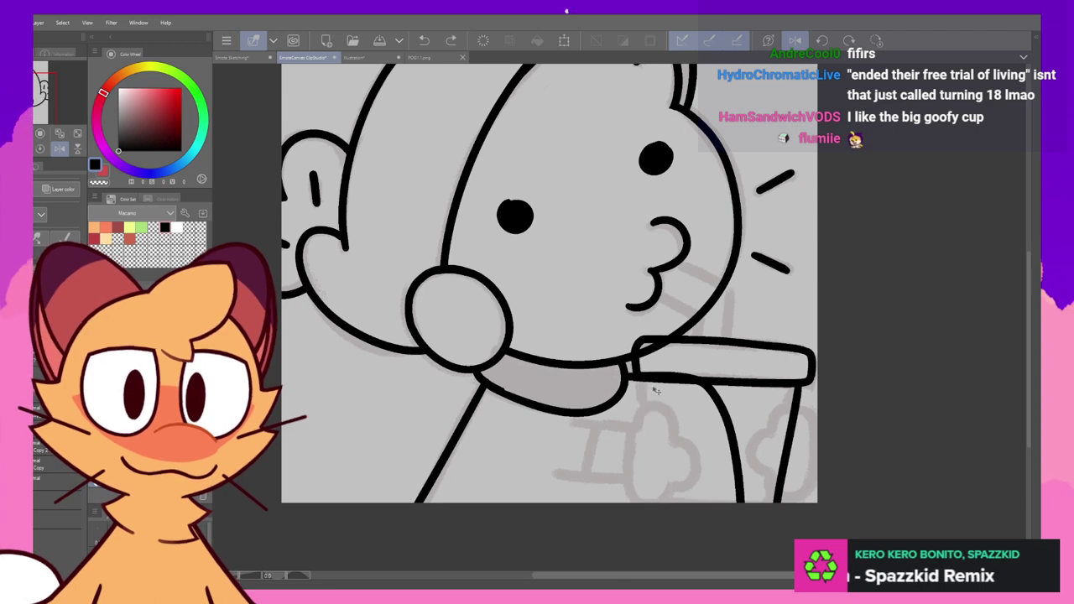
drag(645, 379, 659, 509)
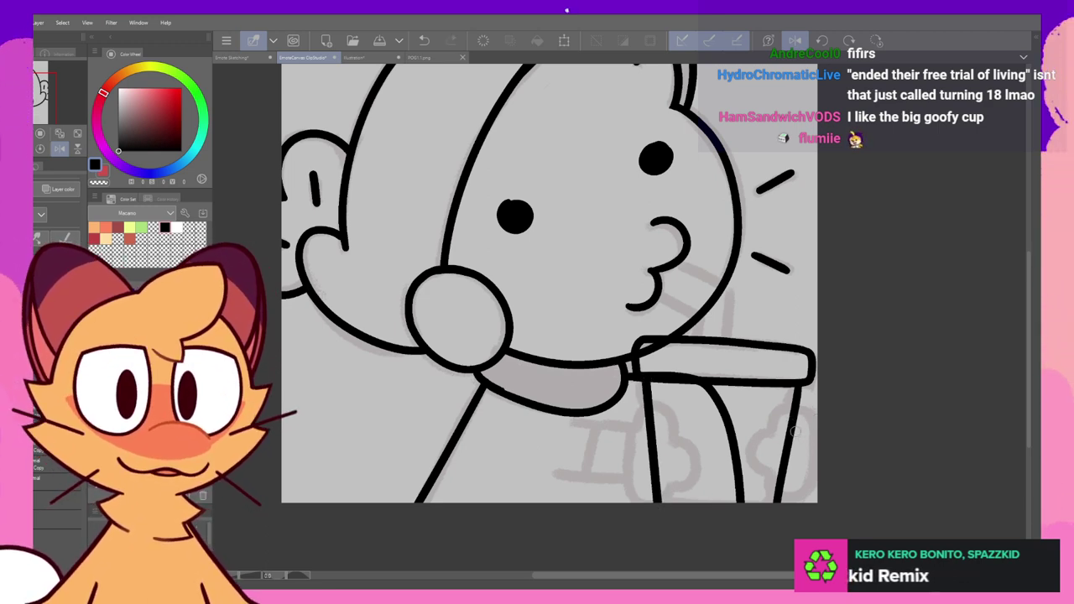
key(ctrl+z)
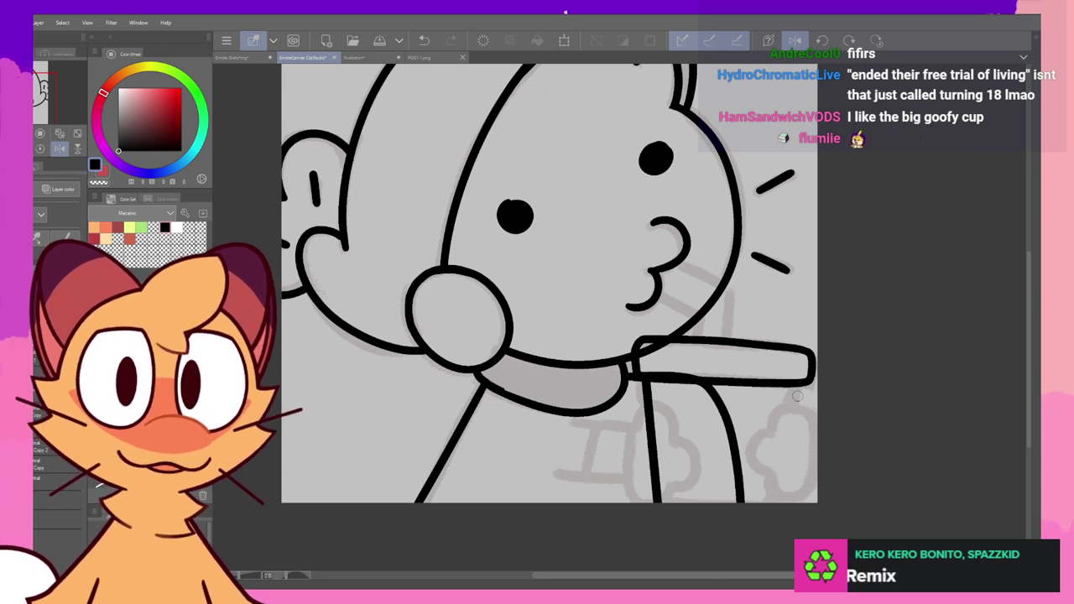
drag(797, 384, 773, 504)
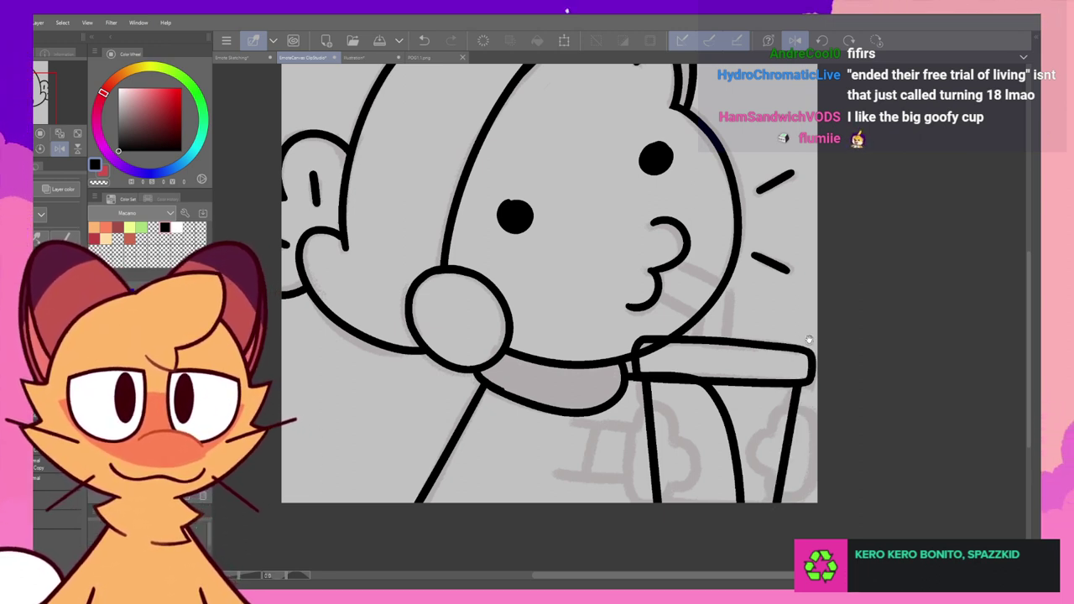
- Mirror the canvas and ink the hand's uppermost rounded bump as an arch over the cup's inner side
drag(827, 323, 804, 371)
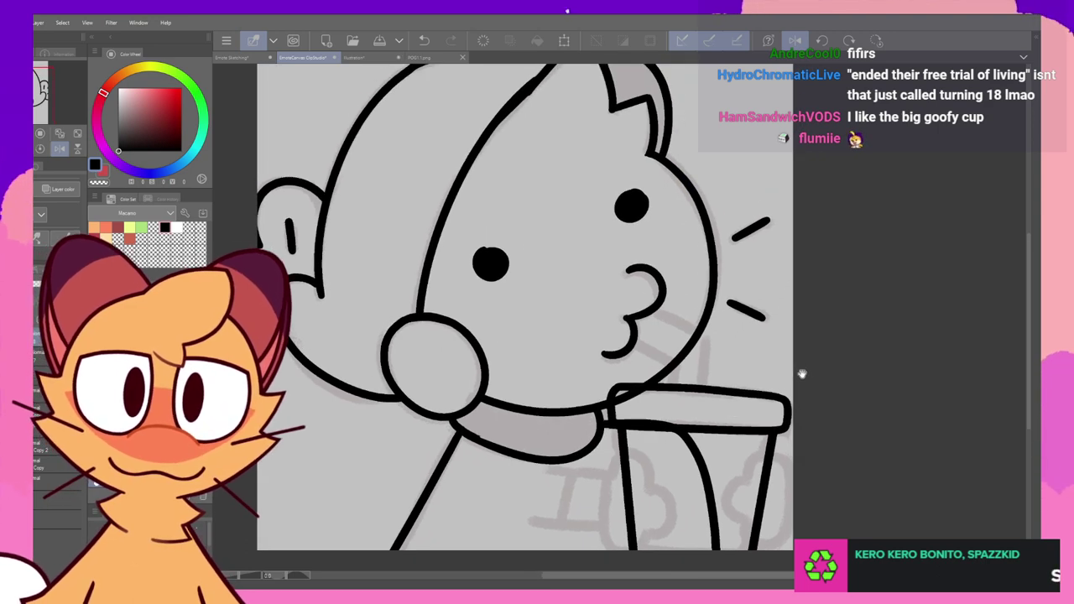
click(796, 40)
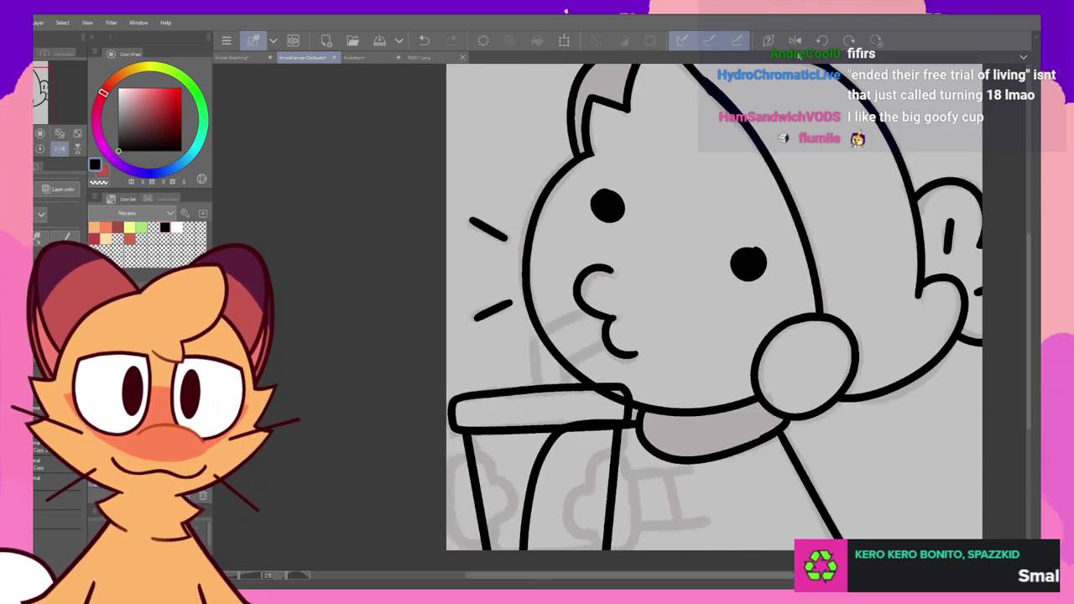
drag(587, 512, 606, 453)
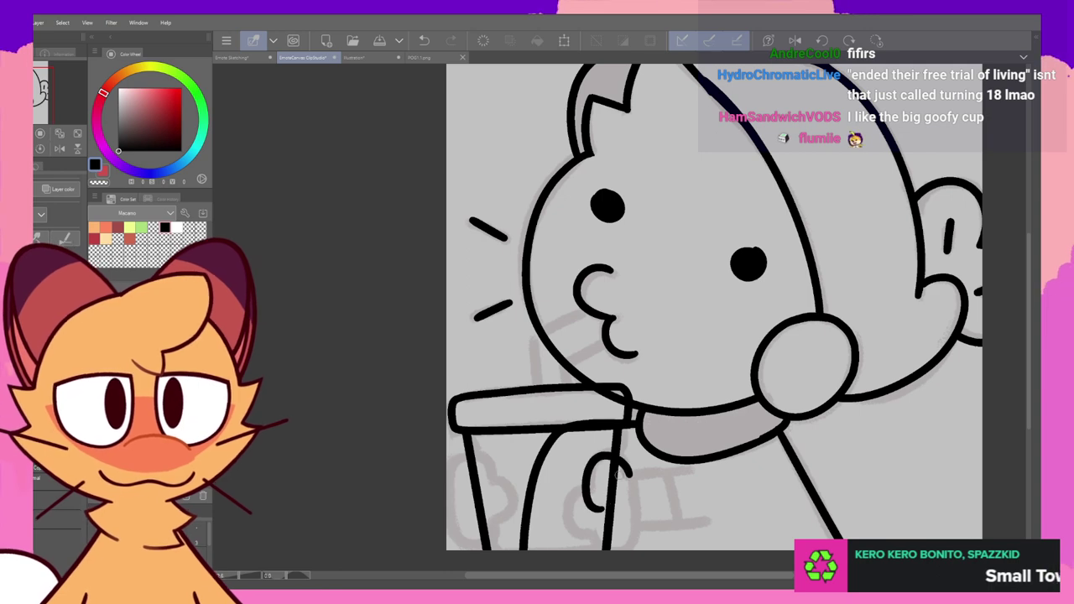
key(ctrl+z)
key(ctrl+z)
mouse_move(586, 497)
mouse_down()
mouse_move(605, 450)
mouse_move(635, 471)
mouse_up()
key(ctrl+z)
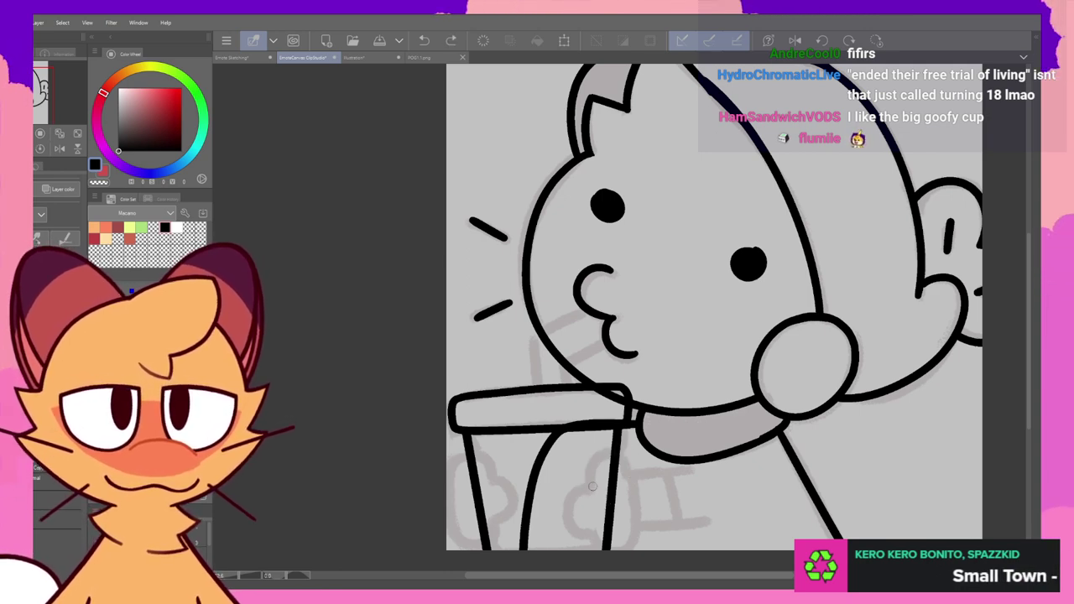
drag(586, 495, 607, 452)
key(ctrl+z)
drag(590, 490, 629, 480)
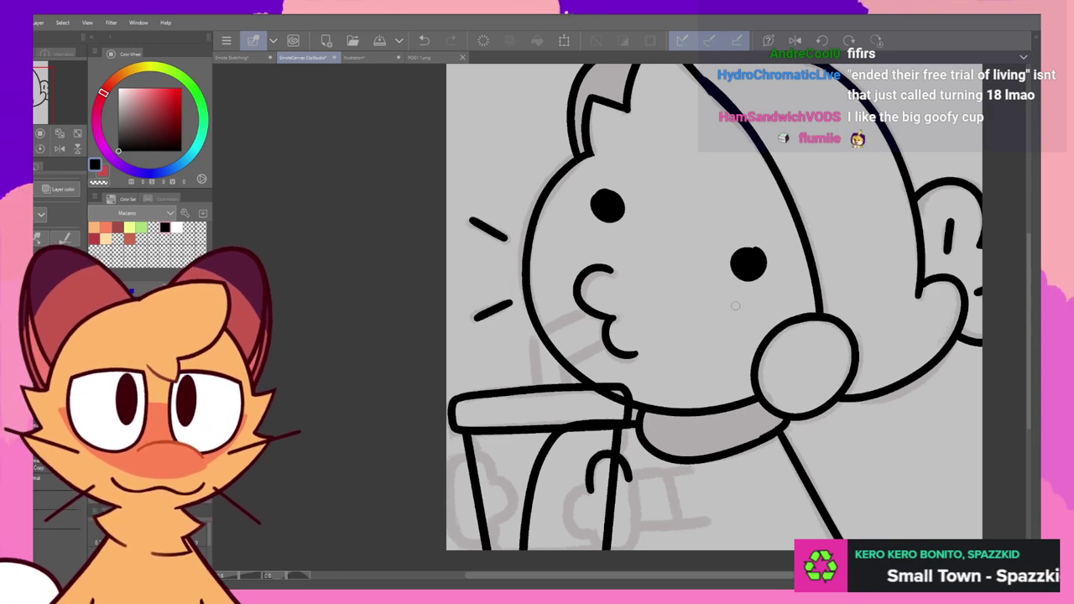
- Ink the hand's next rounded bump as an outward curve below the arch, bulging onto the cup
mouse_move(589, 490)
mouse_down()
mouse_move(567, 519)
mouse_move(592, 535)
mouse_up()
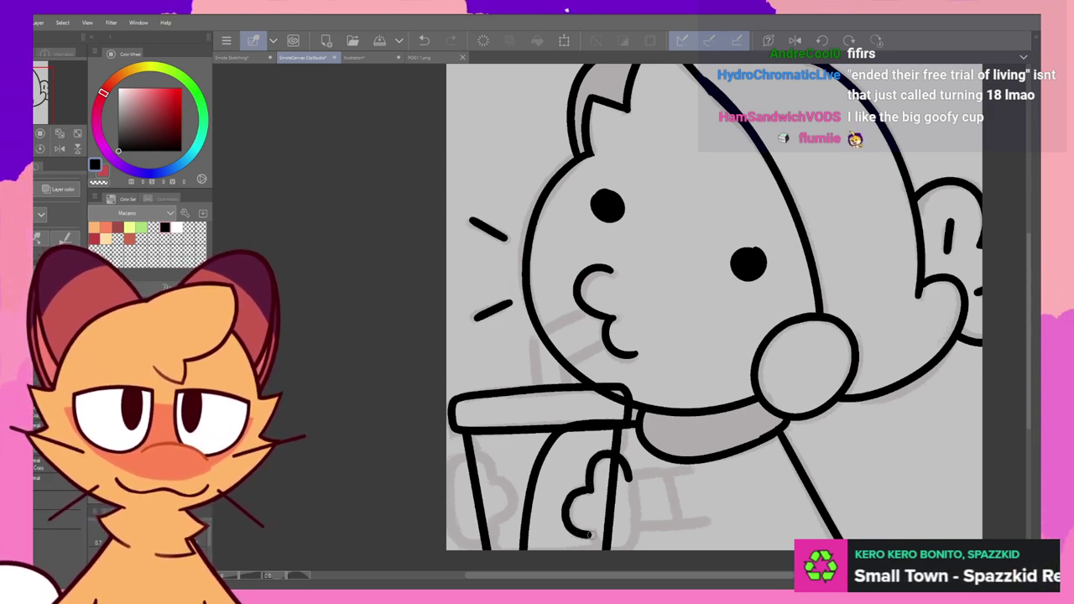
key(ctrl+z)
mouse_move(590, 491)
mouse_down()
mouse_move(566, 519)
mouse_move(599, 537)
mouse_up()
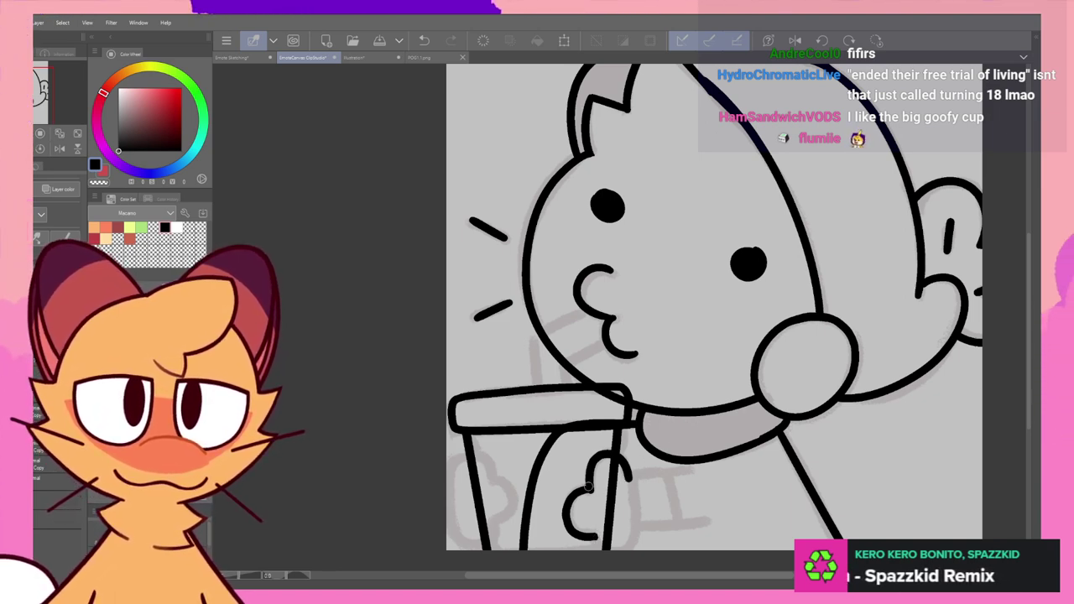
key(ctrl+z)
key(ctrl+z)
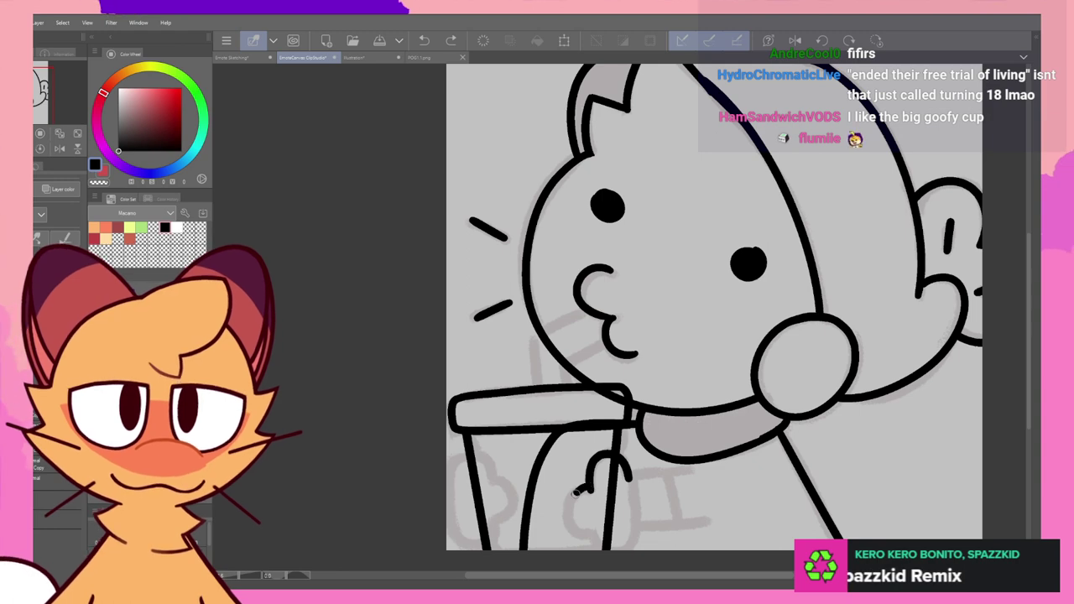
drag(579, 530, 595, 536)
key(ctrl+z)
drag(590, 489, 570, 527)
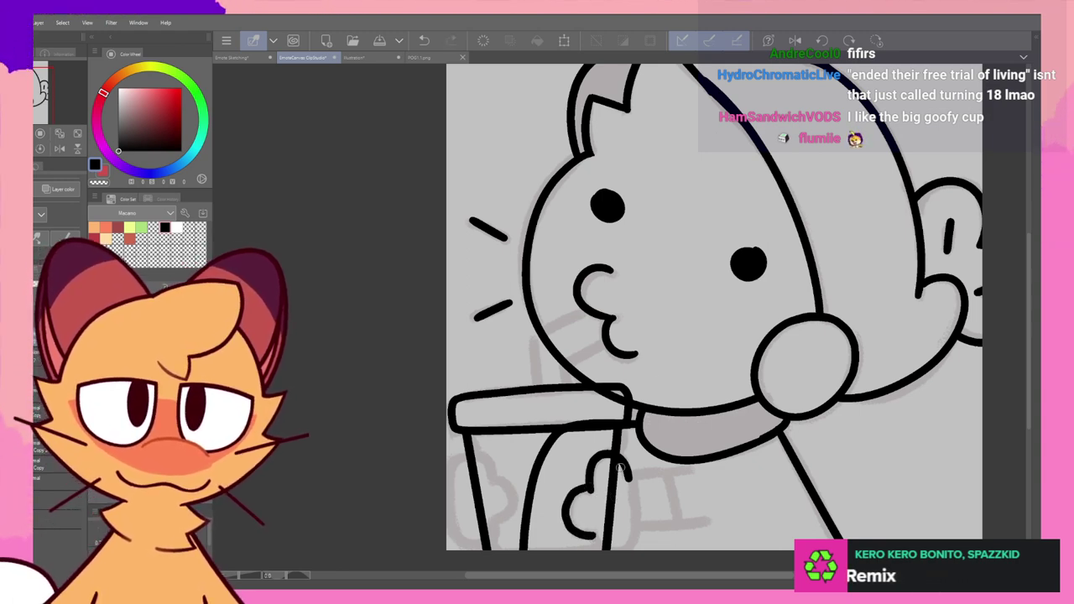
- Ink the hand's rounded lower end across the cup's inner side and remove the two bumps inked above it
key(ctrl+z)
mouse_move(589, 485)
mouse_down()
mouse_move(603, 522)
mouse_move(631, 517)
mouse_move(619, 548)
mouse_up()
key(ctrl+z)
key(ctrl+z)
click(795, 41)
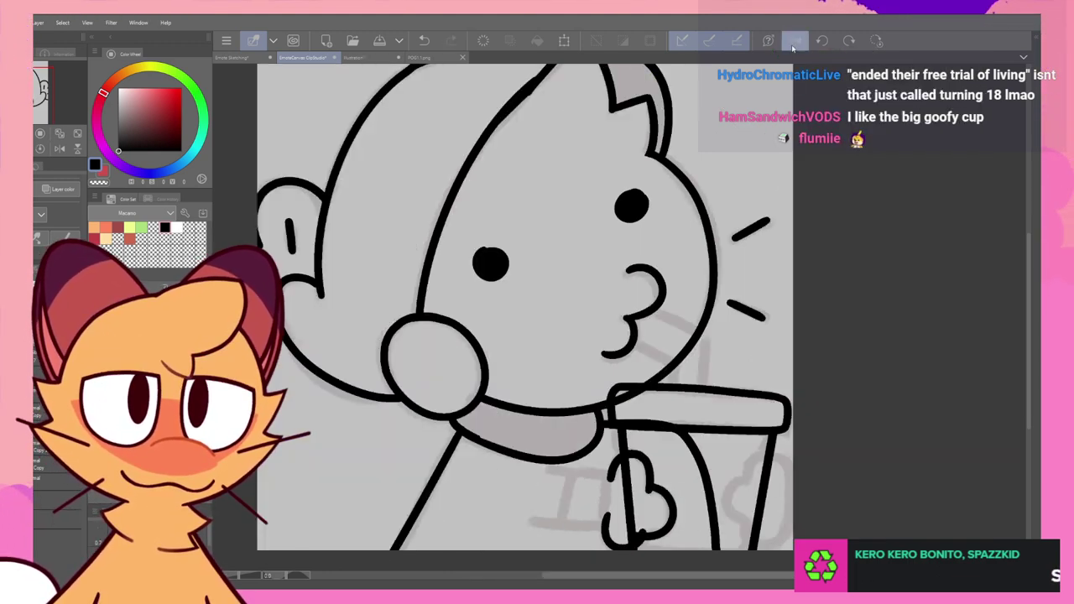
key(ctrl+z)
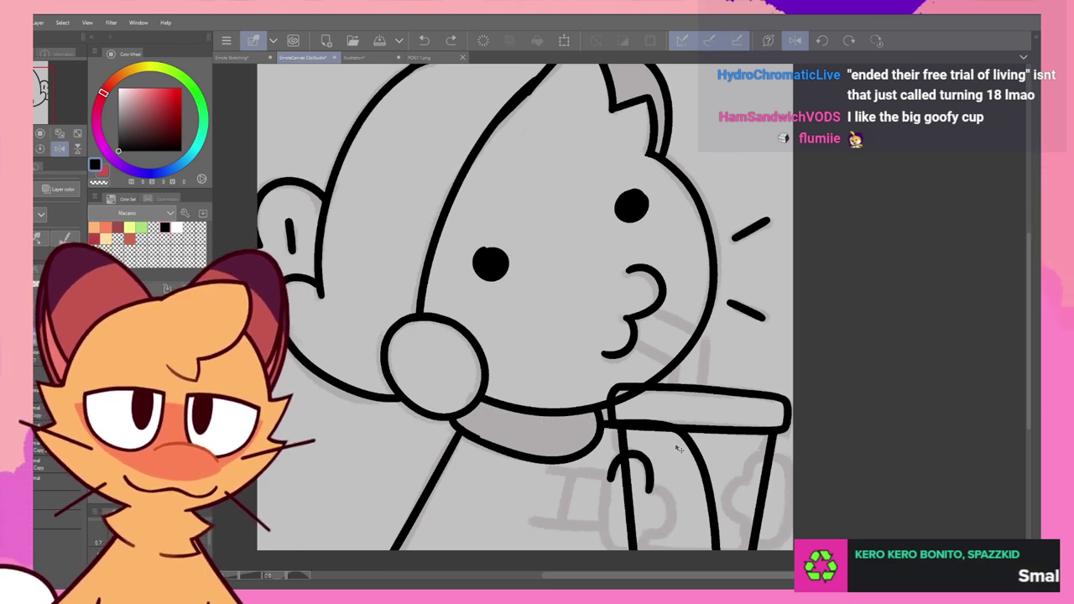
key(ctrl+z)
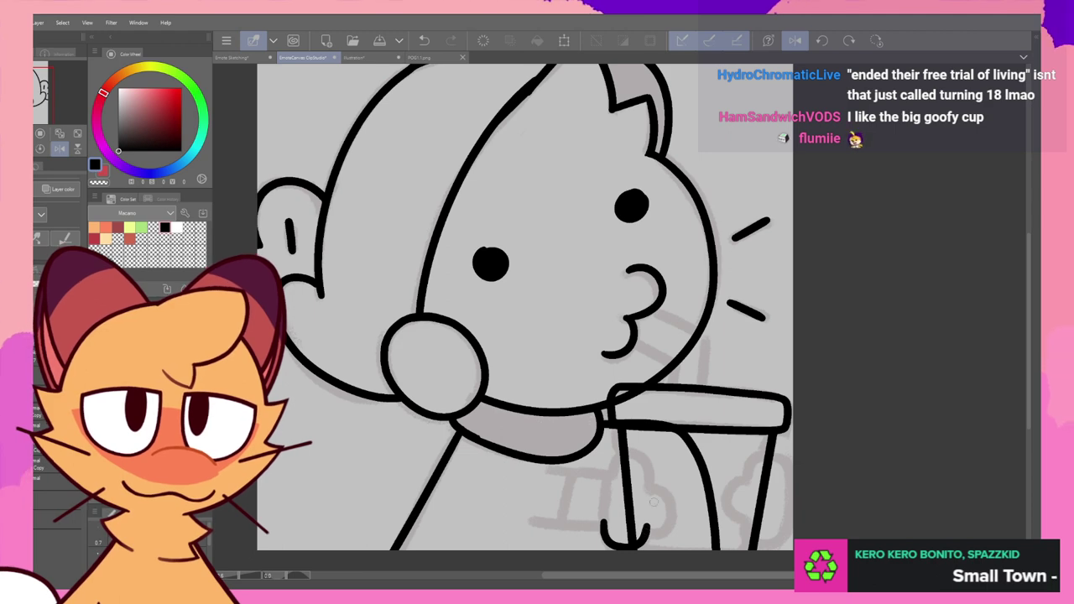
- Ink the hand's middle bump bulging onto the cup again and join it to the rounded lower end
drag(648, 482, 674, 500)
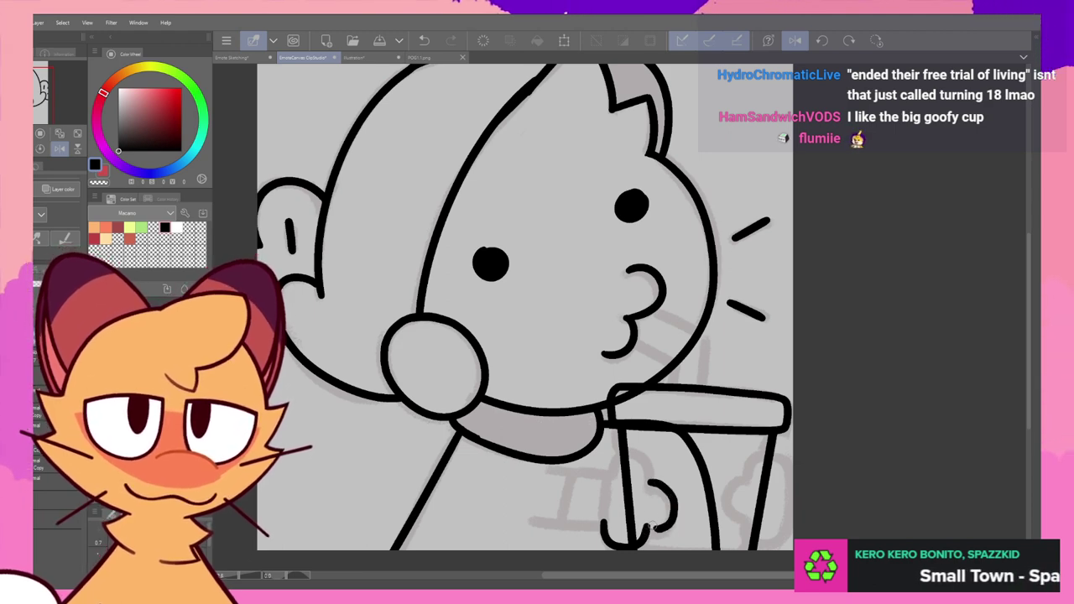
key(ctrl+z)
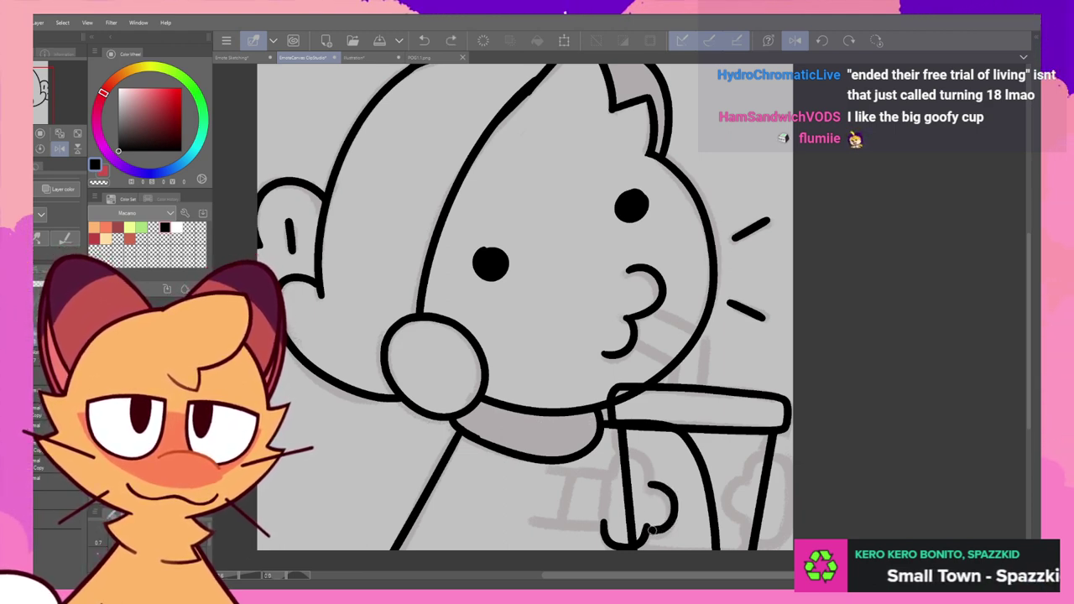
drag(653, 530, 646, 533)
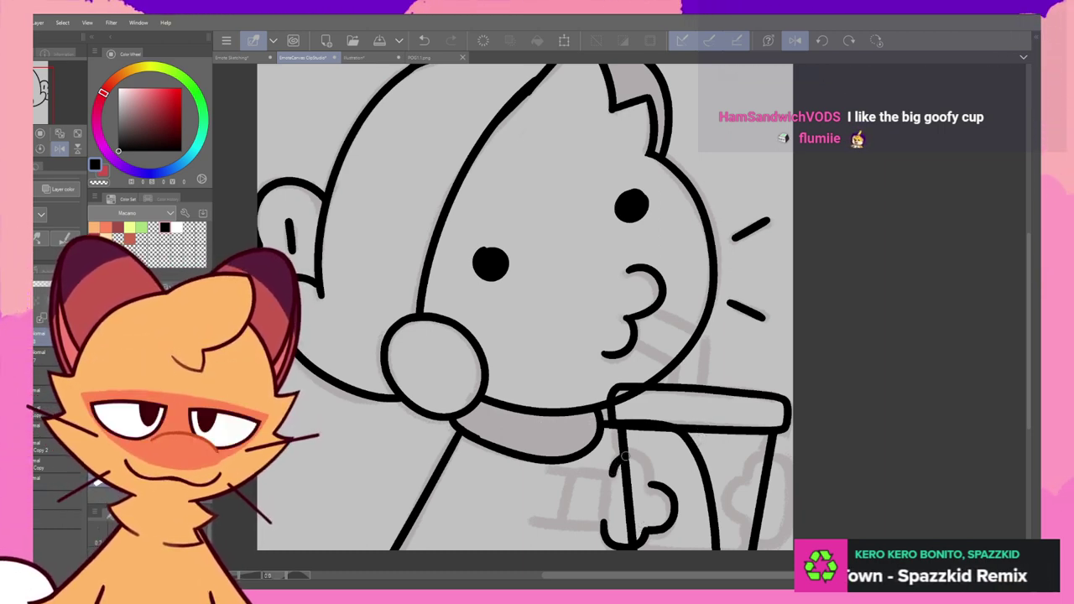
- Ink the hand's uppermost arch with the canvas unmirrored and close the outline with a nearly straight edge facing the body
mouse_move(617, 467)
mouse_down()
mouse_move(643, 457)
mouse_move(648, 484)
mouse_up()
key(ctrl+z)
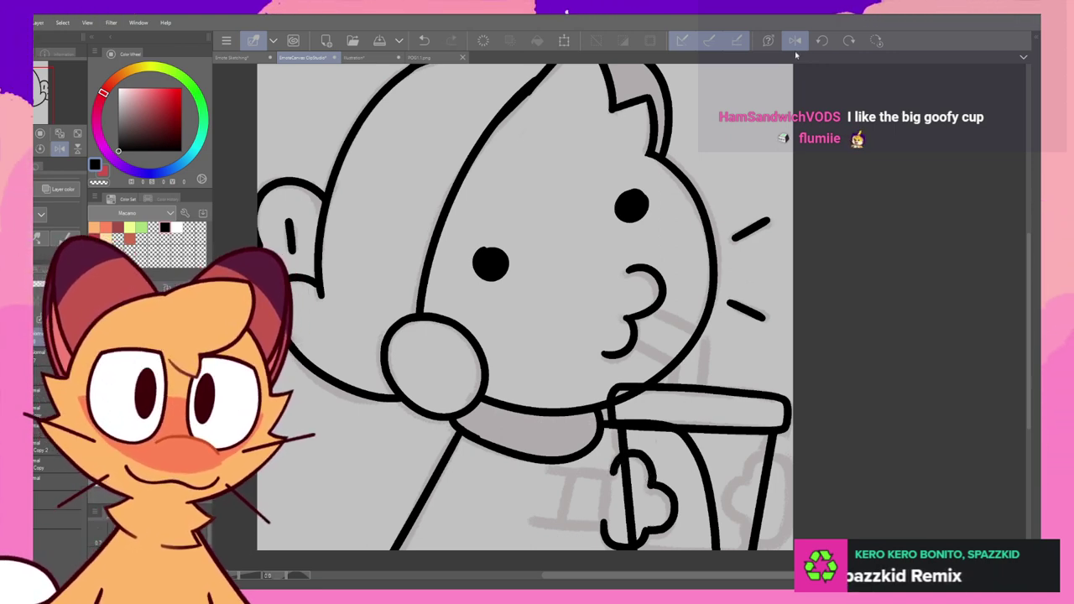
click(794, 41)
key(ctrl+z)
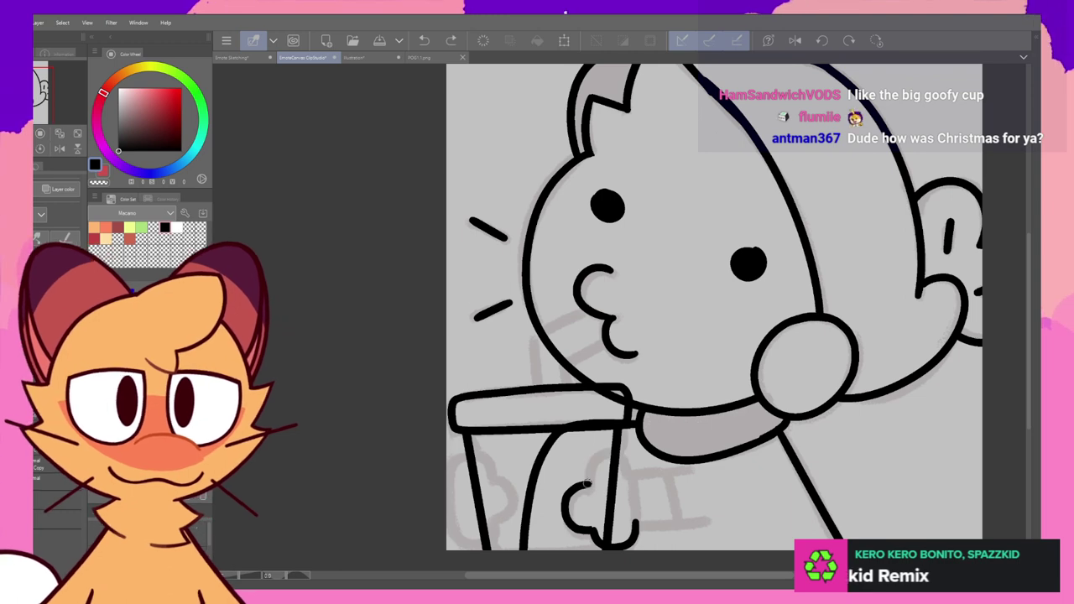
drag(587, 483, 608, 454)
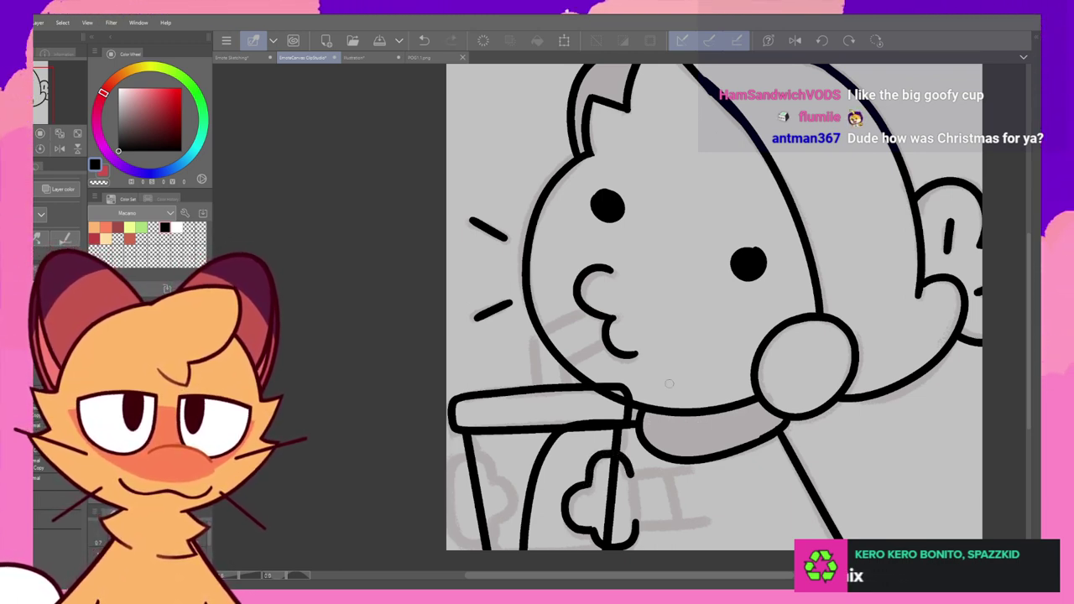
mouse_move(613, 454)
mouse_down()
mouse_move(634, 482)
mouse_move(635, 525)
mouse_up()
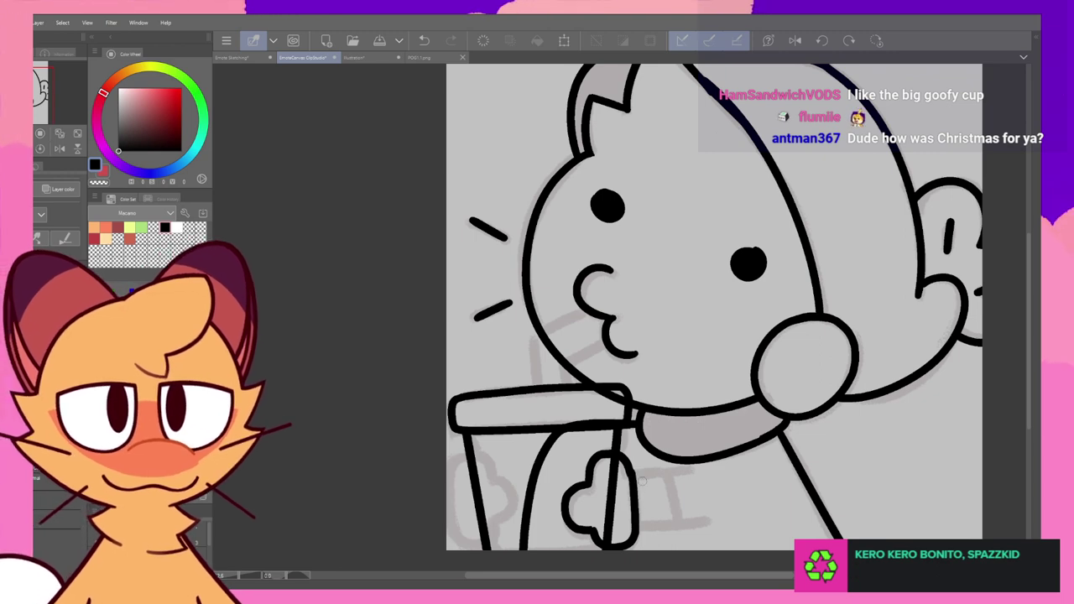
- Try to ink the arm's upper edge as a short line from the hand toward the body
drag(632, 473, 705, 465)
key(ctrl+z)
drag(633, 473, 711, 467)
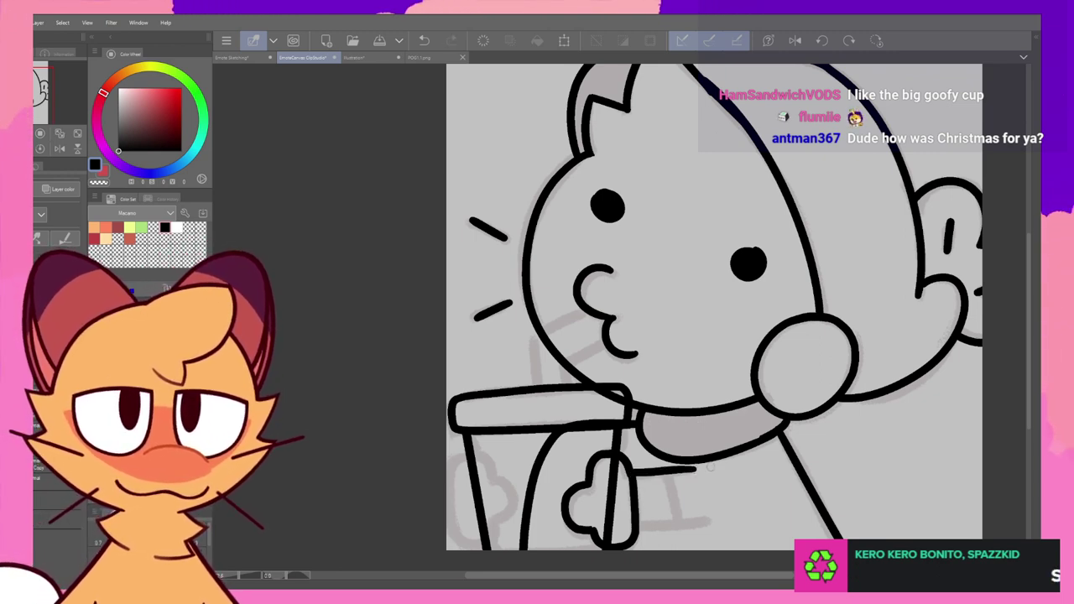
key(ctrl+z)
drag(633, 473, 691, 469)
key(ctrl+z)
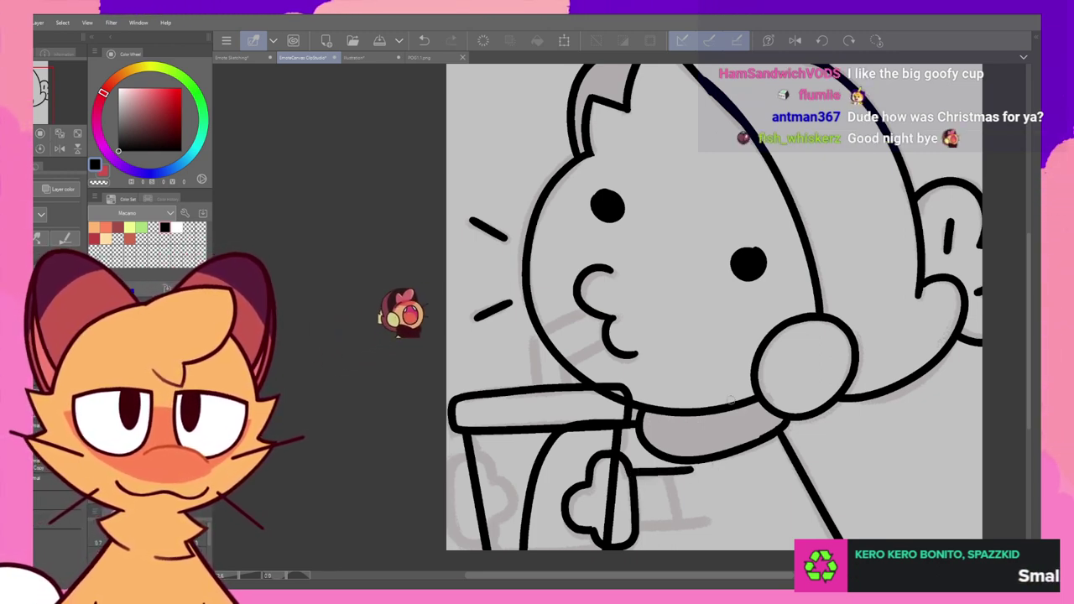
- Ink the arm's upper edge again on the mirrored canvas and erase the cup's side line inside the hand
click(794, 41)
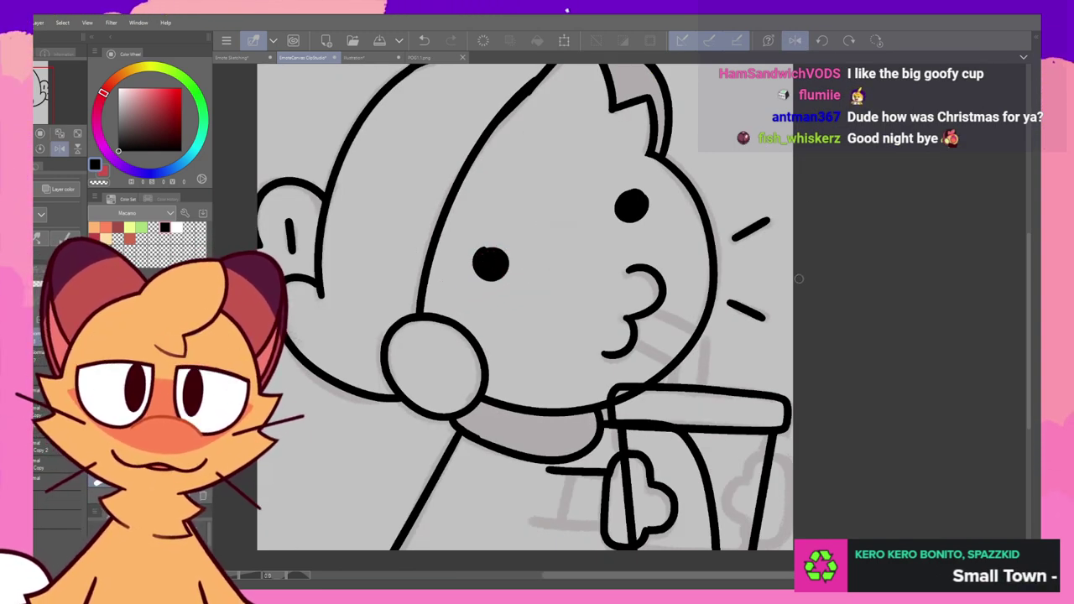
key(ctrl+z)
mouse_move(548, 471)
mouse_down()
mouse_move(618, 464)
mouse_move(564, 470)
mouse_move(614, 475)
mouse_up()
key(ctrl+z)
key(ctrl+z)
key(ctrl+z)
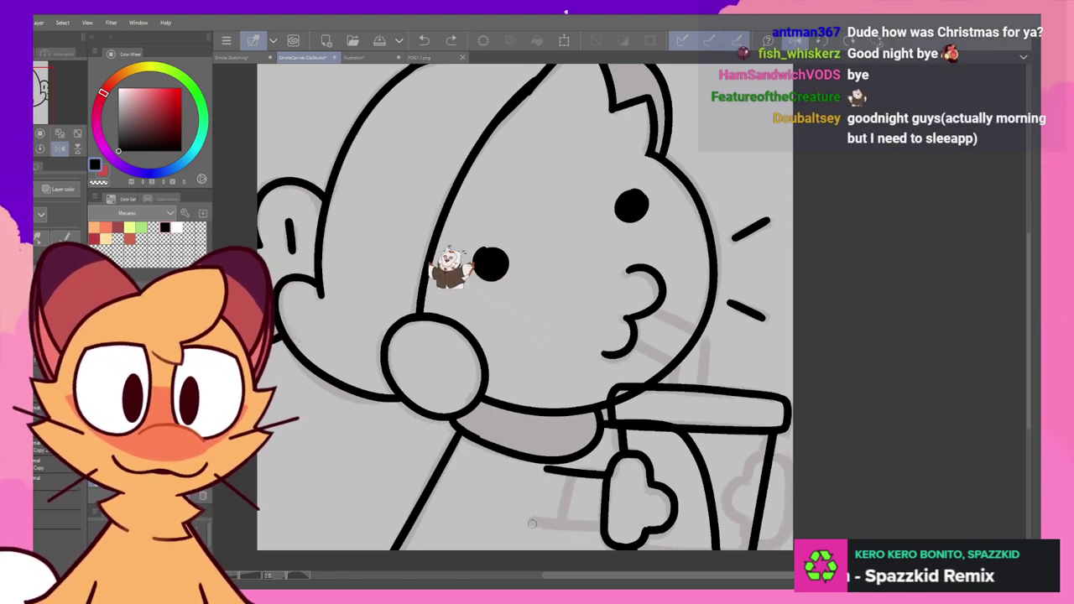
- Ink the arm's lower edge as a slightly slanted line from the body to the hand, below the upper edge
drag(532, 524, 639, 528)
key(ctrl+z)
drag(532, 521, 634, 534)
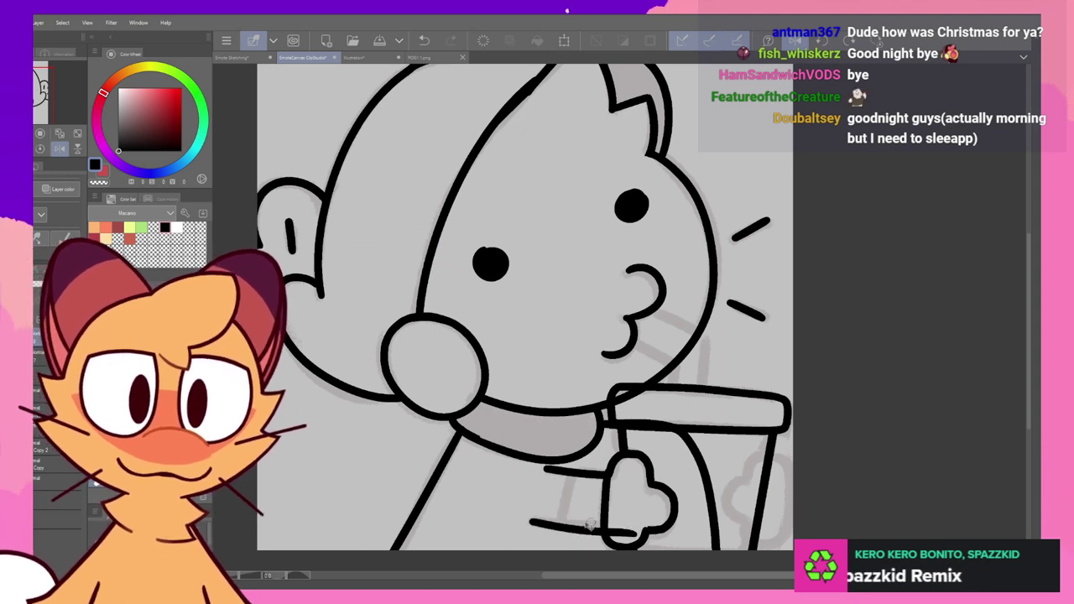
key(ctrl+z)
key(ctrl+y)
key(ctrl+z)
drag(534, 522, 642, 527)
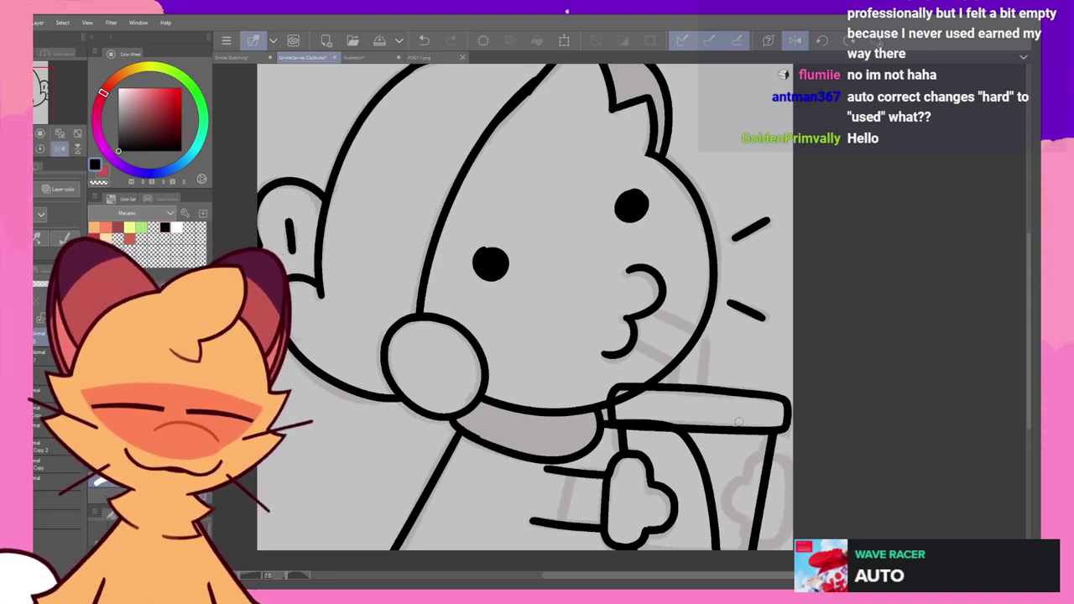
- Ink the other hand's upper arch and middle bump over the cup's outer side, returning the canvas to its unmirrored view
key(ctrl+z)
mouse_move(760, 456)
mouse_down()
mouse_move(748, 500)
mouse_move(762, 454)
mouse_move(786, 472)
mouse_up()
key(ctrl+z)
key(ctrl+z)
click(795, 40)
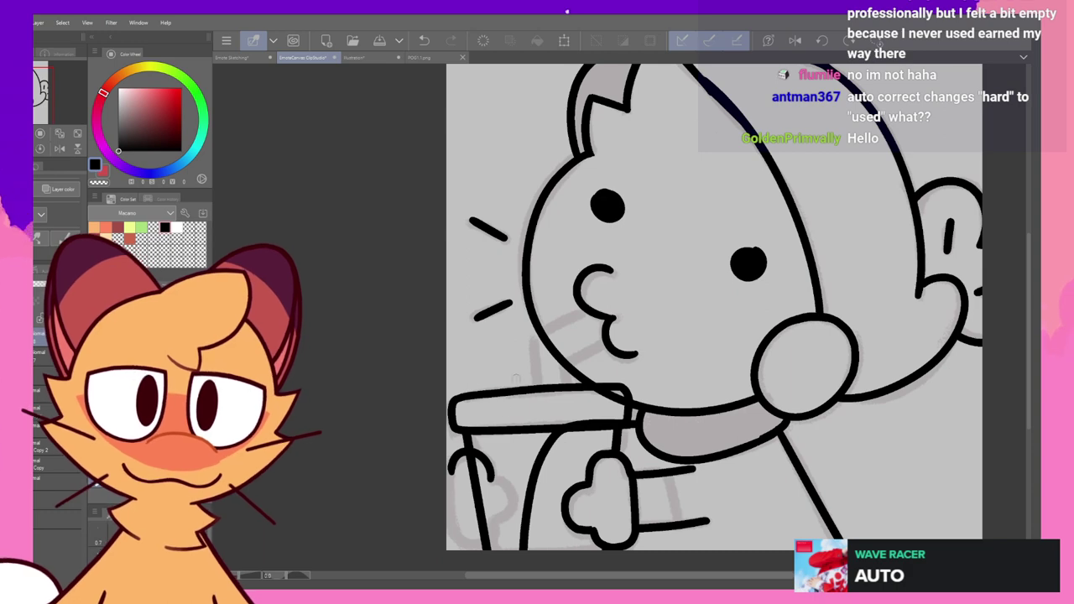
key(ctrl+z)
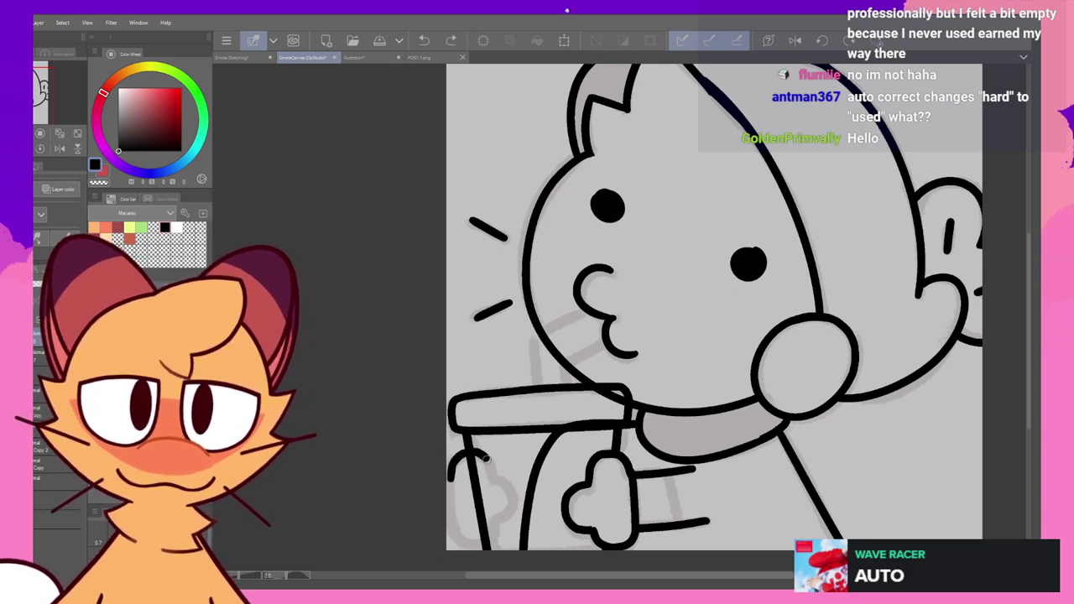
drag(450, 480, 507, 484)
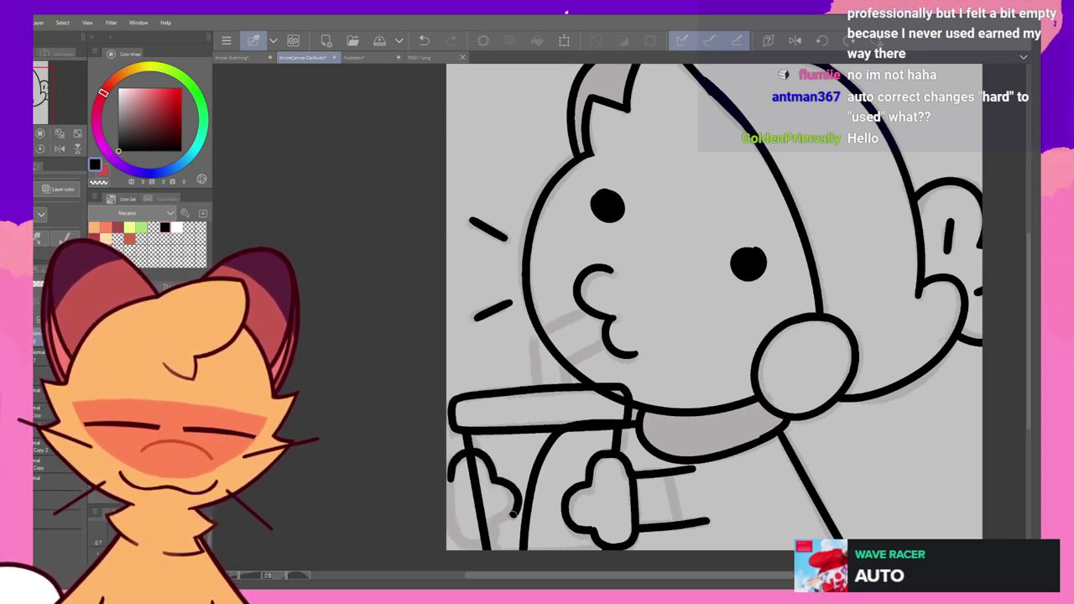
key(ctrl+z)
mouse_move(506, 486)
mouse_down()
mouse_move(515, 504)
mouse_move(506, 522)
mouse_up()
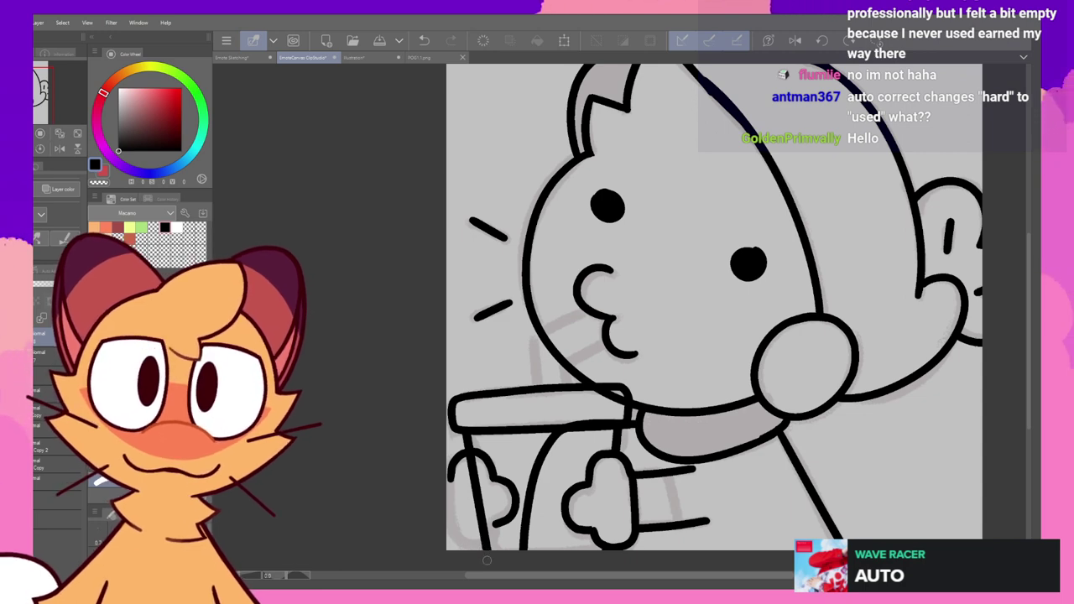
- Close the other hand's outline with its rounded lower end and outer edge, and erase the cup's side line inside it
click(795, 44)
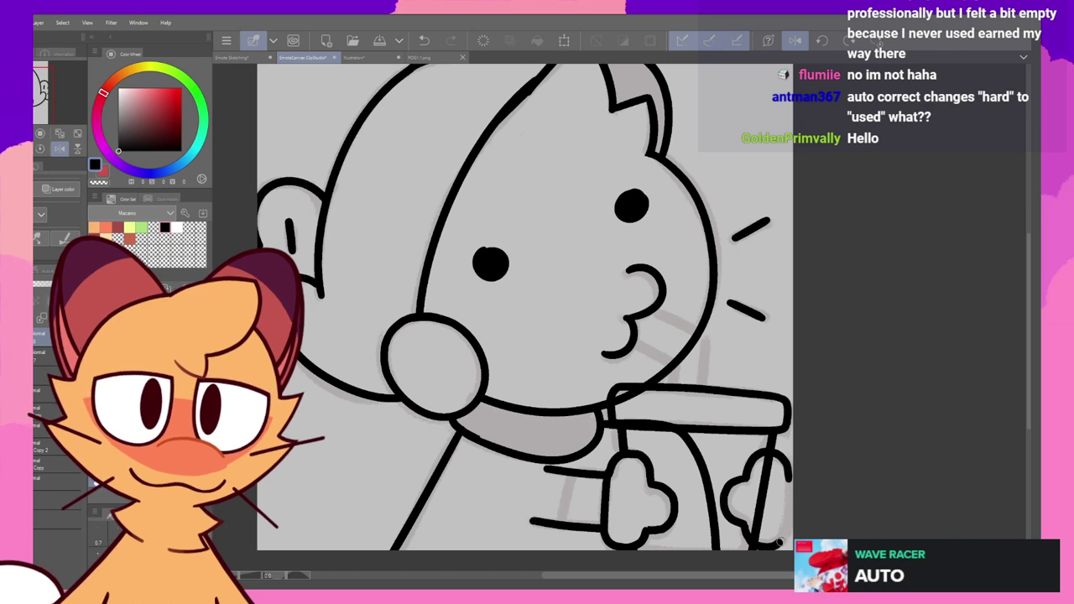
drag(786, 543, 792, 479)
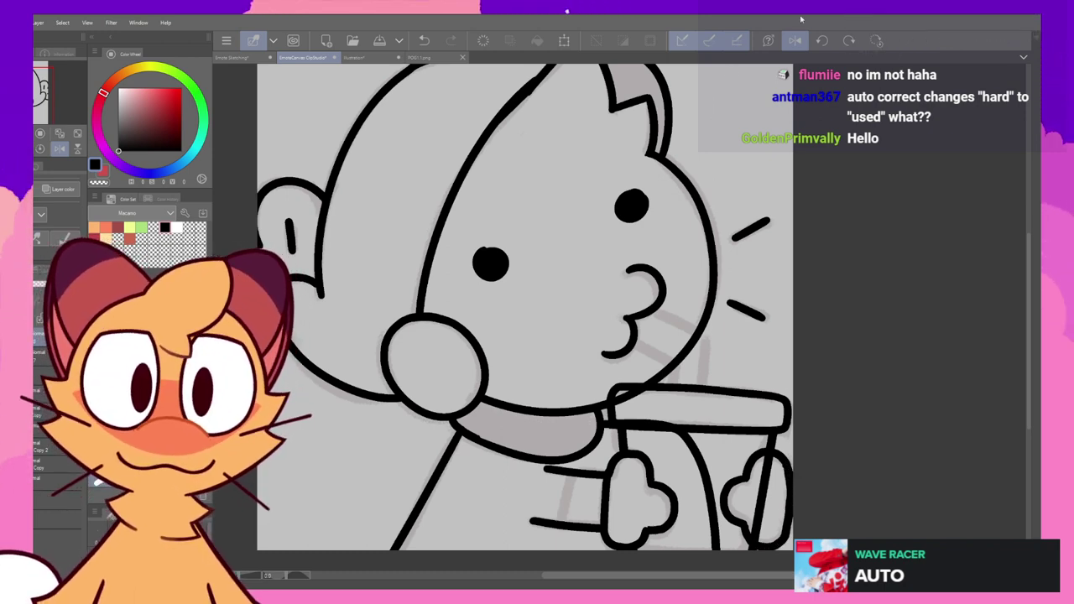
click(794, 40)
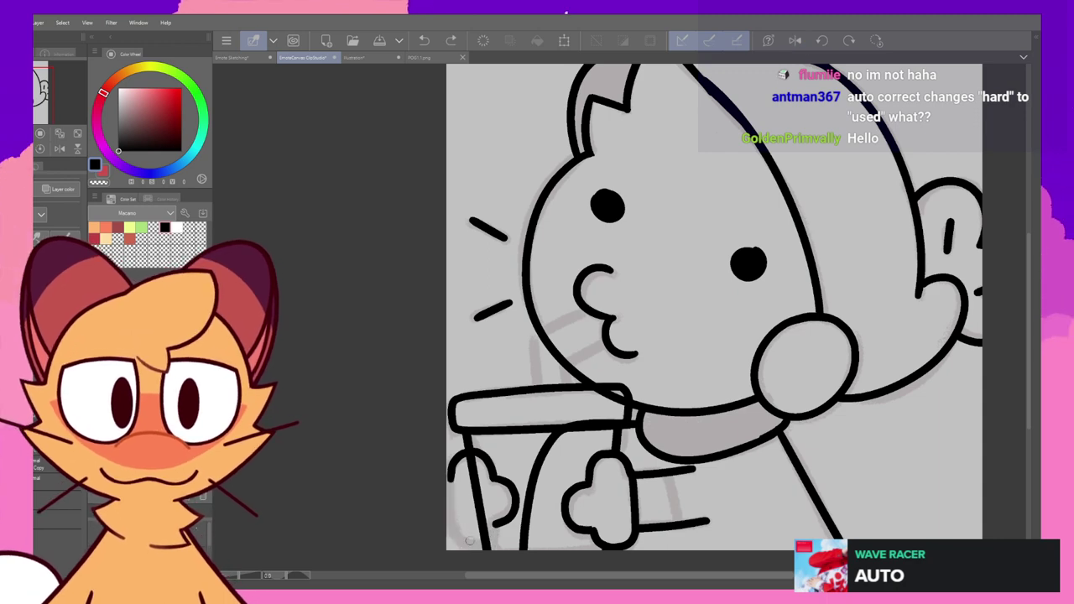
drag(455, 534, 451, 463)
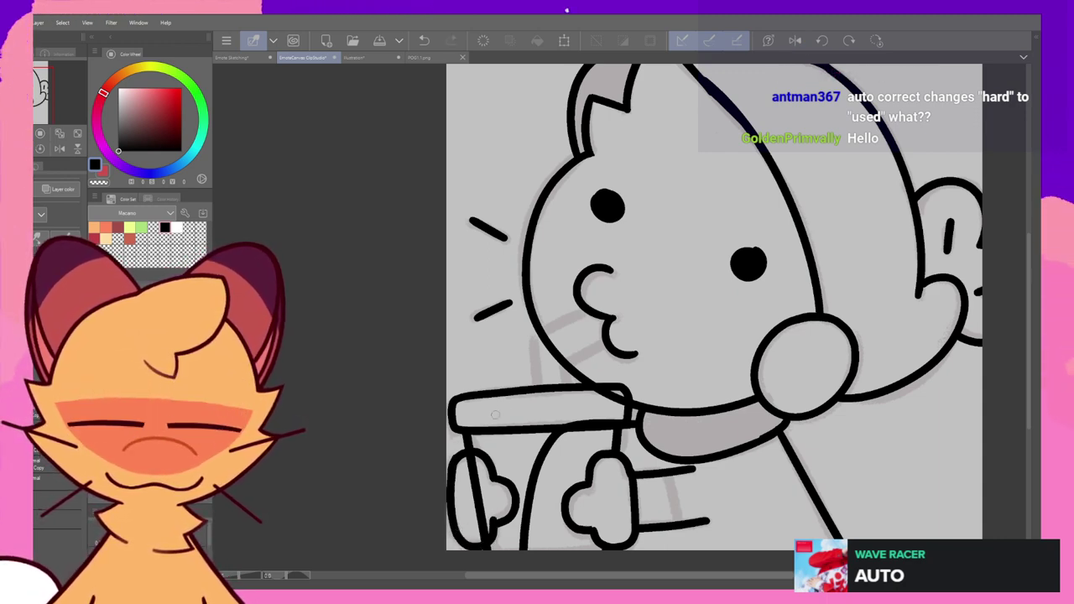
key(ctrl+z)
drag(453, 533, 487, 543)
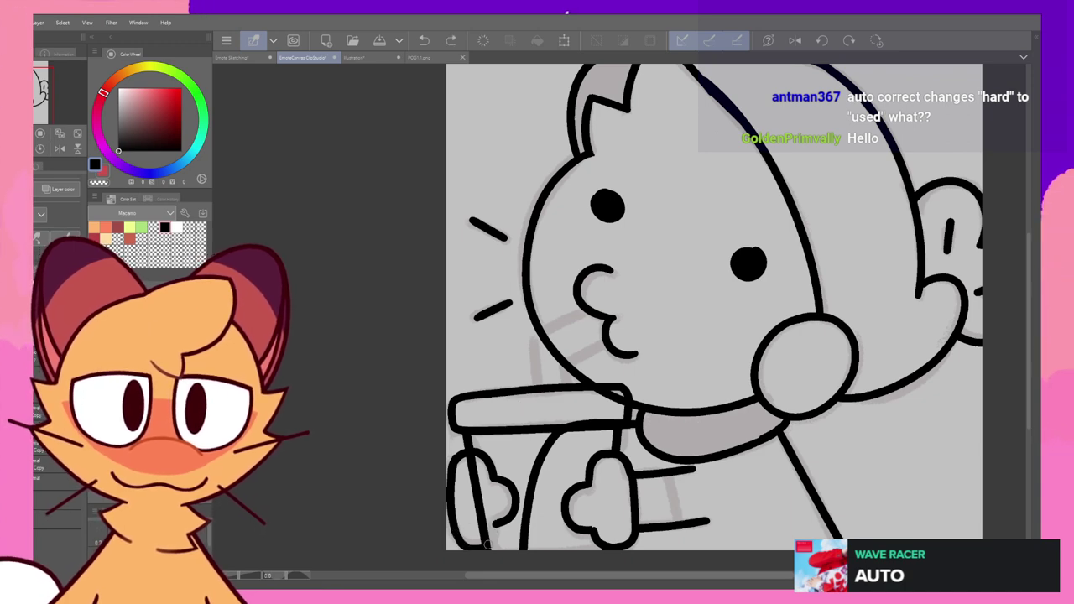
key(ctrl+z)
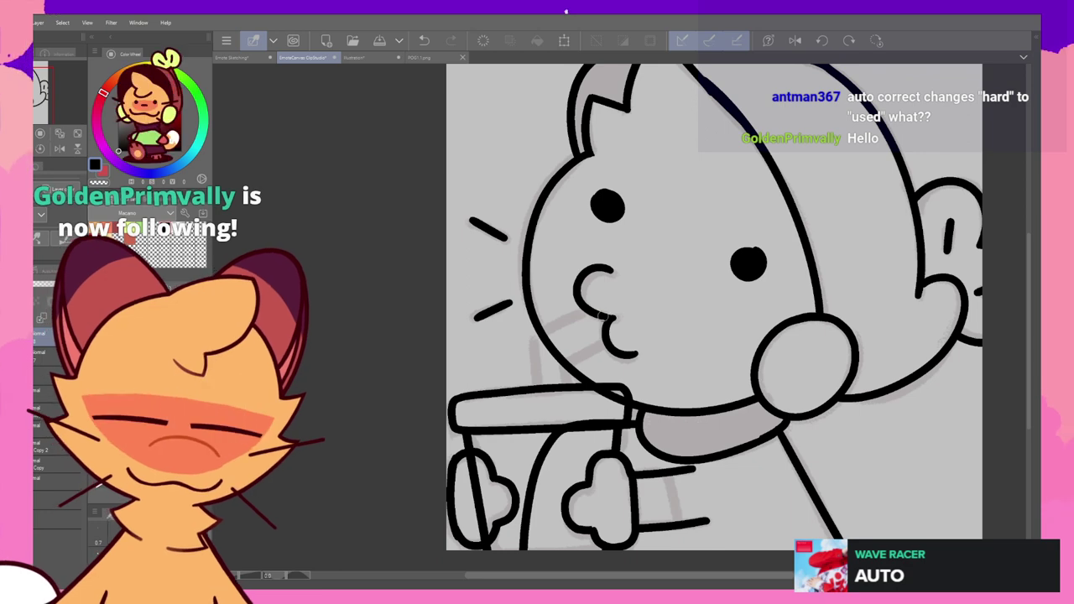
click(481, 504)
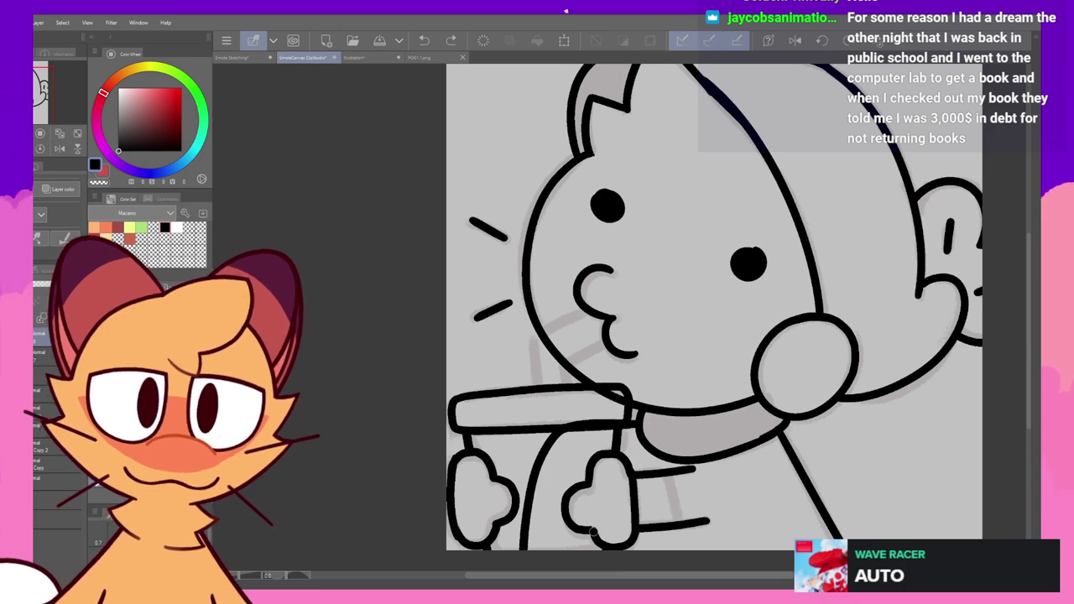
- Ink the bent straw rising from the cup's lid to the puckered mouth, and trim the line overshooting its outer bend
drag(674, 335, 656, 362)
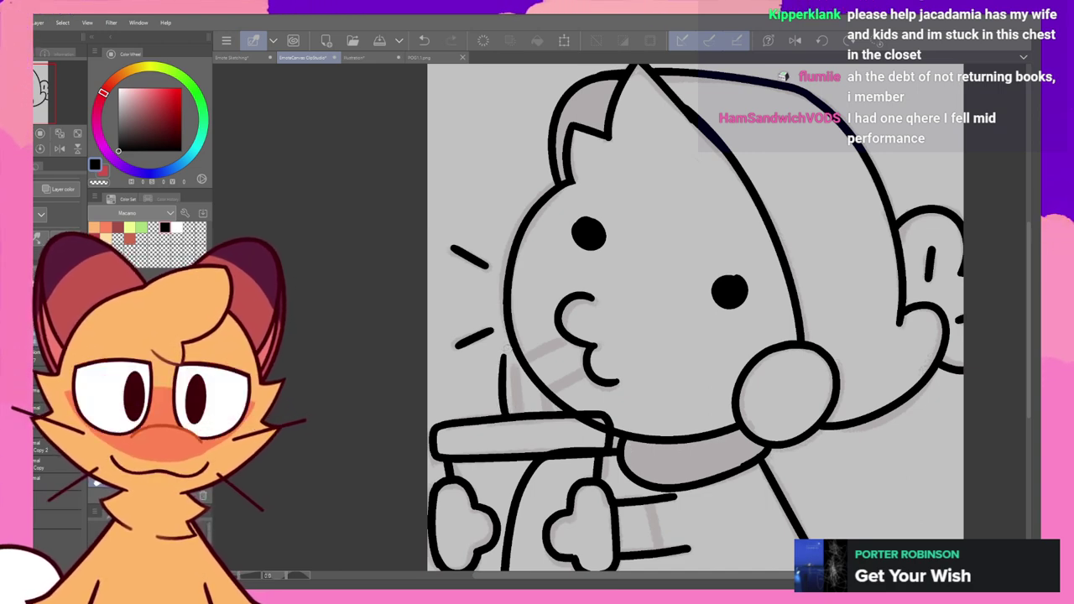
drag(507, 415, 503, 379)
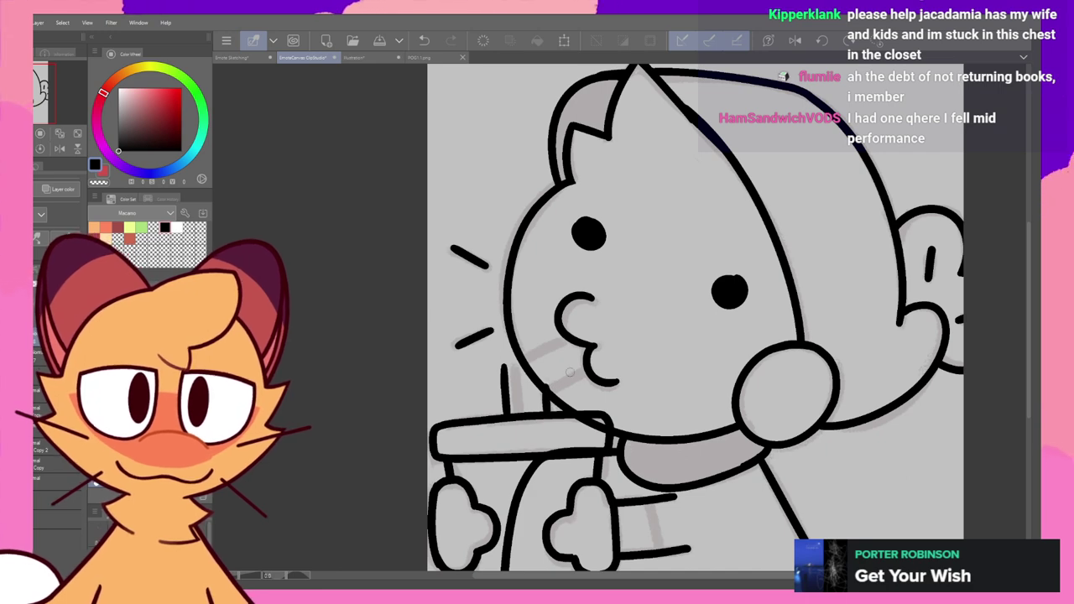
drag(545, 387, 587, 369)
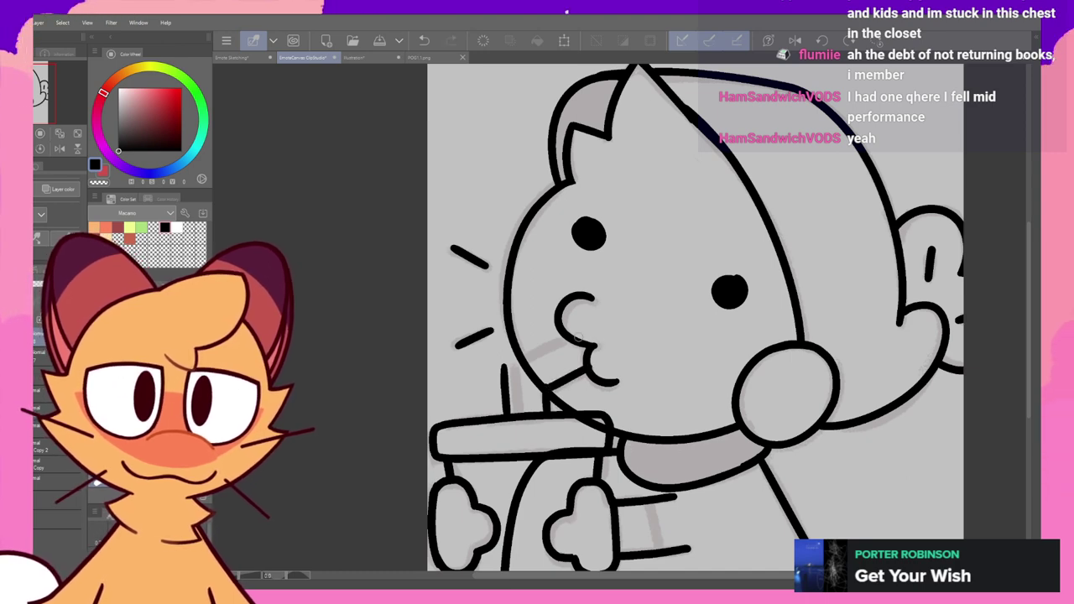
drag(488, 369, 568, 336)
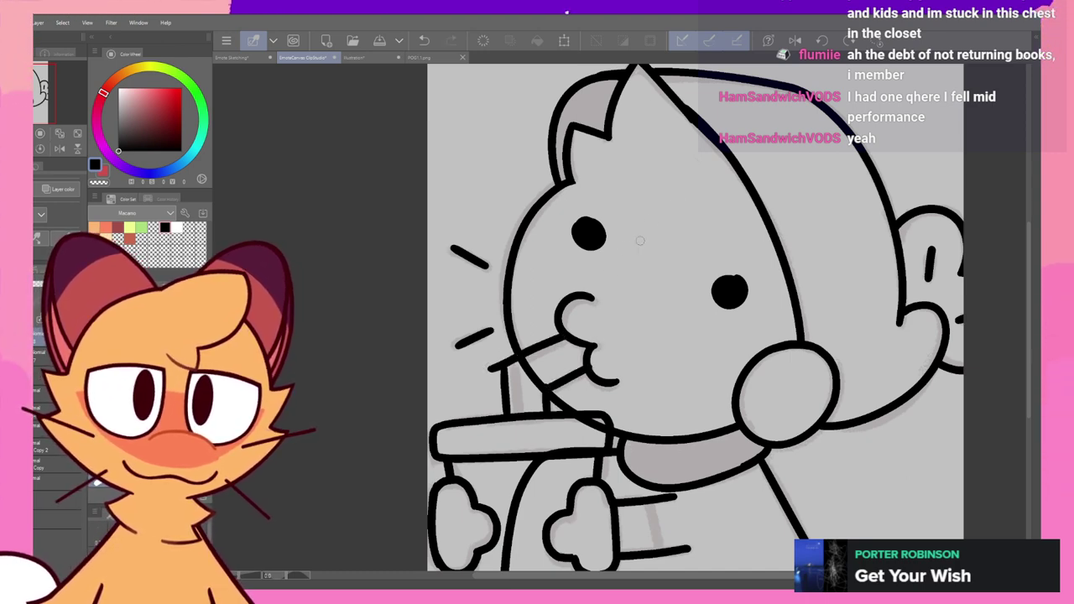
drag(490, 369, 501, 364)
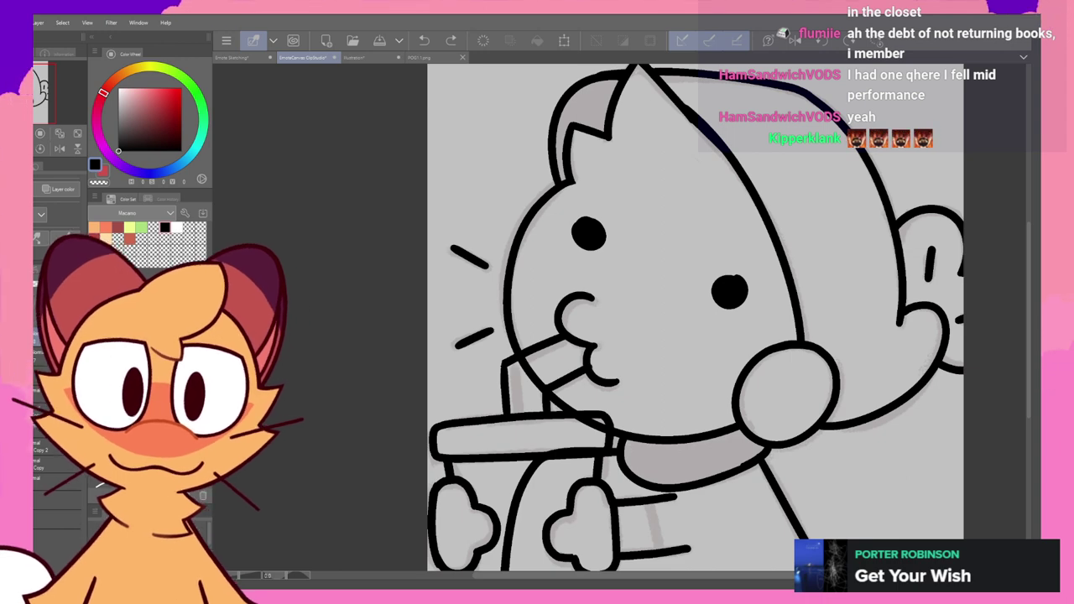
- Adjust the control points at the straw's outer bend so its upper and vertical lines join in a clean corner
click(579, 371)
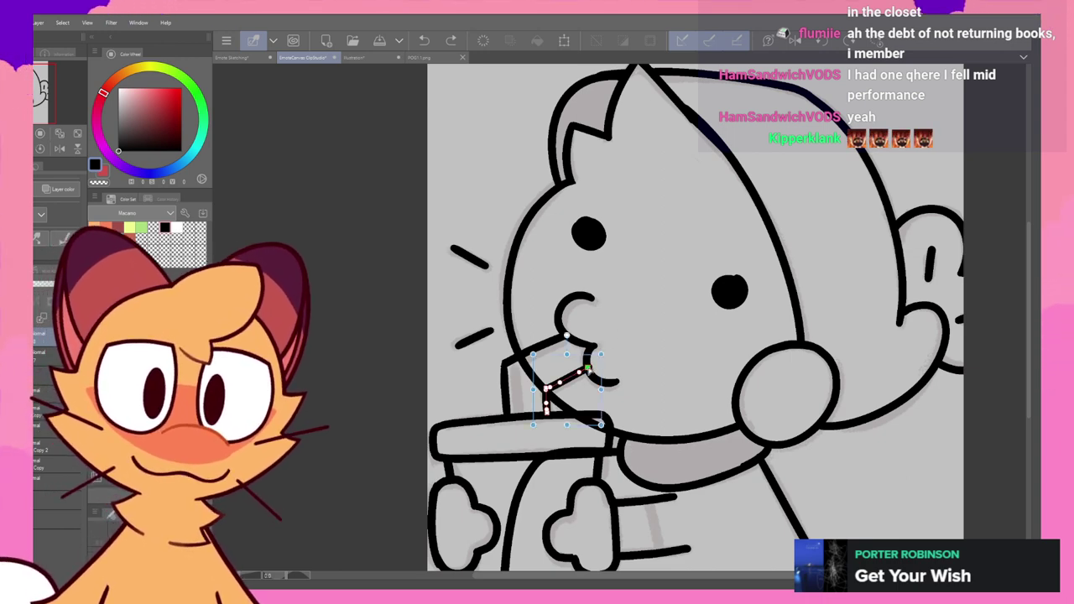
key(Delete)
drag(683, 290, 691, 264)
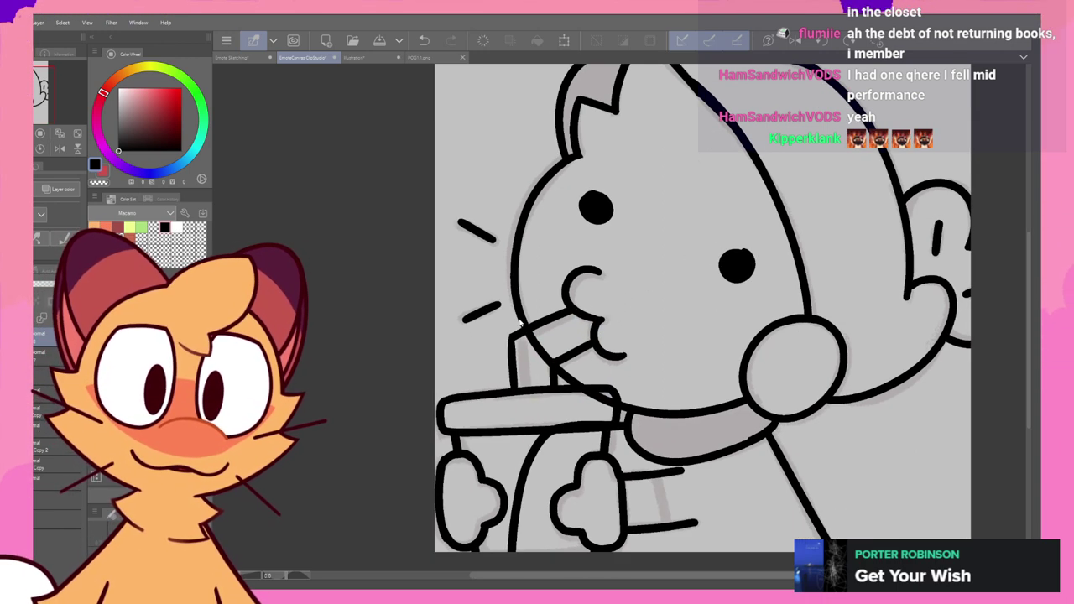
click(506, 322)
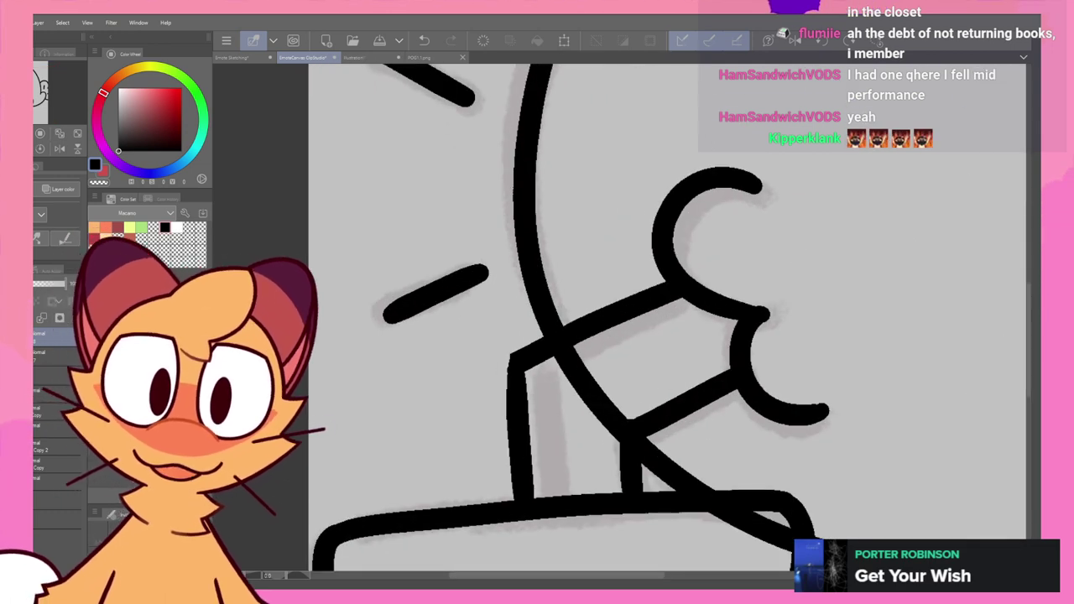
click(526, 367)
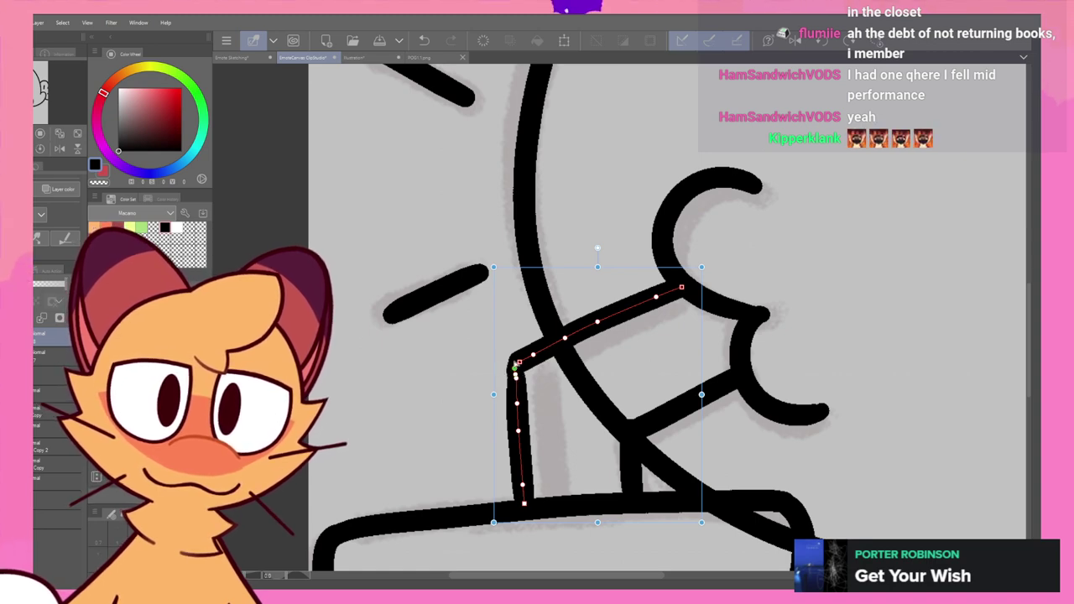
click(516, 378)
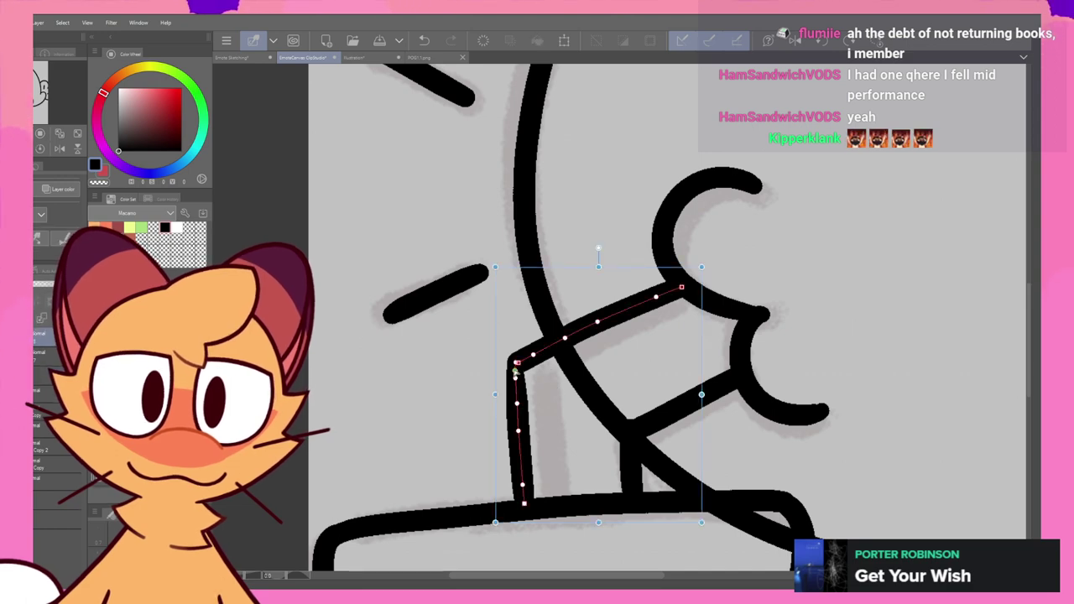
click(580, 356)
- Ink a slanted cuff line across the arm beside the inner hand and add two small dots on the cuff
drag(658, 260, 618, 220)
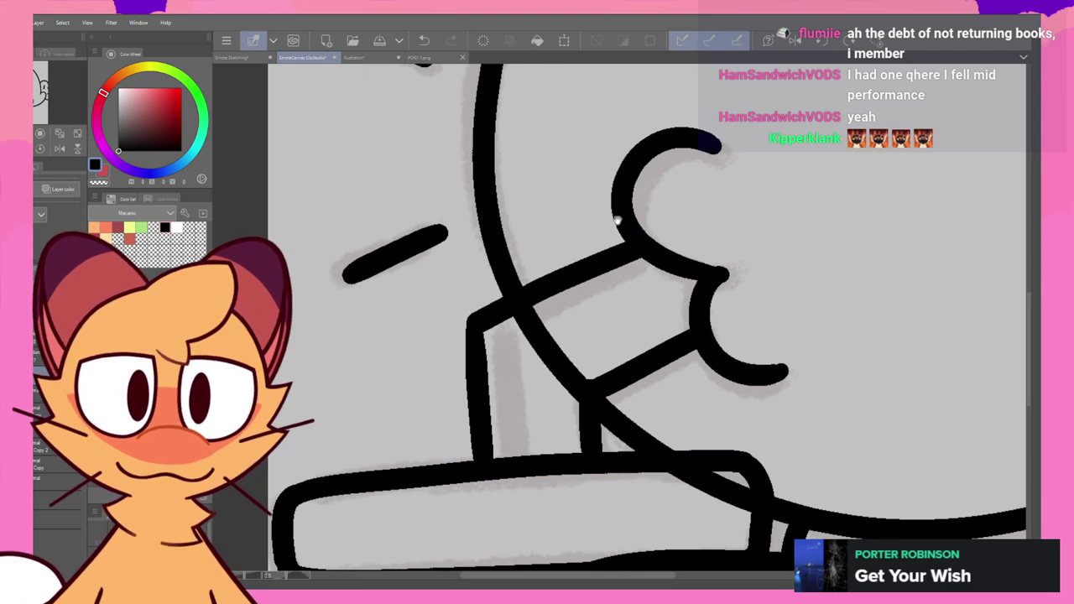
drag(708, 216, 664, 166)
scroll(822, 280, down, 6)
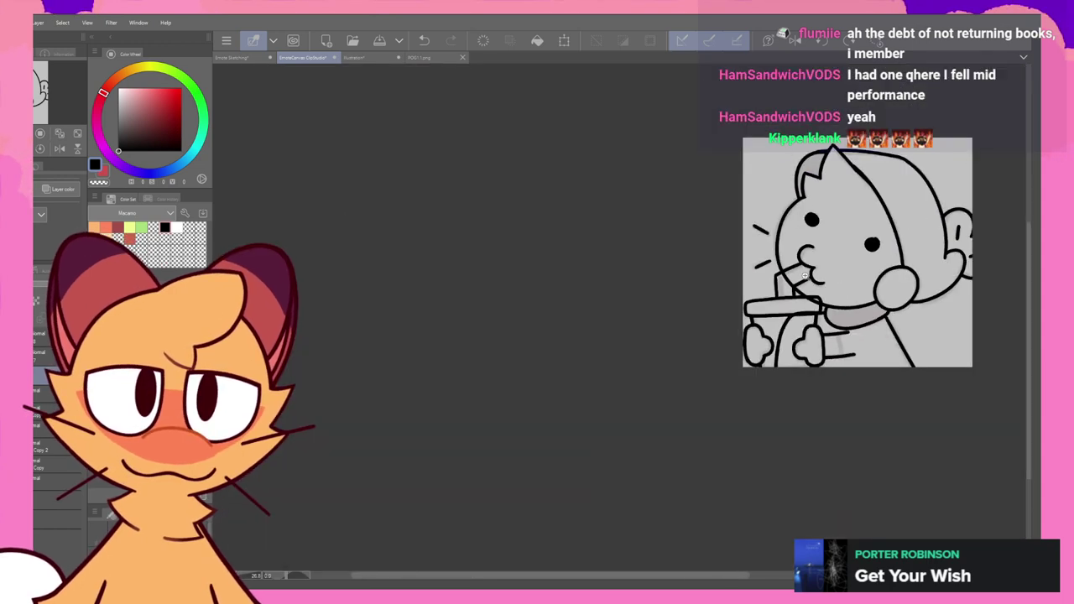
drag(940, 245, 753, 297)
click(753, 300)
scroll(753, 300, up, 1)
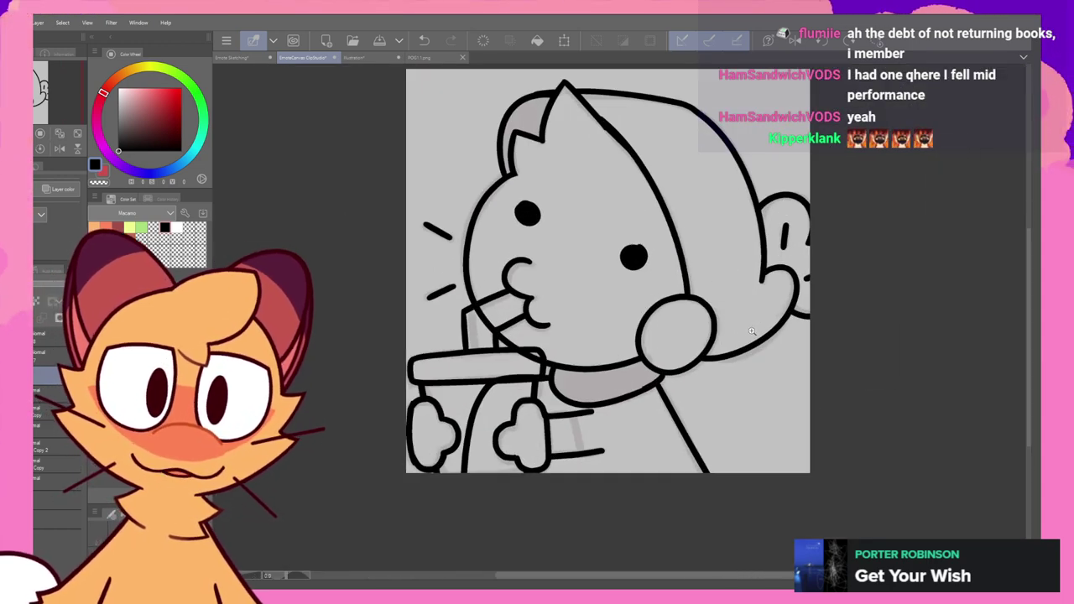
scroll(357, 440, up, 2)
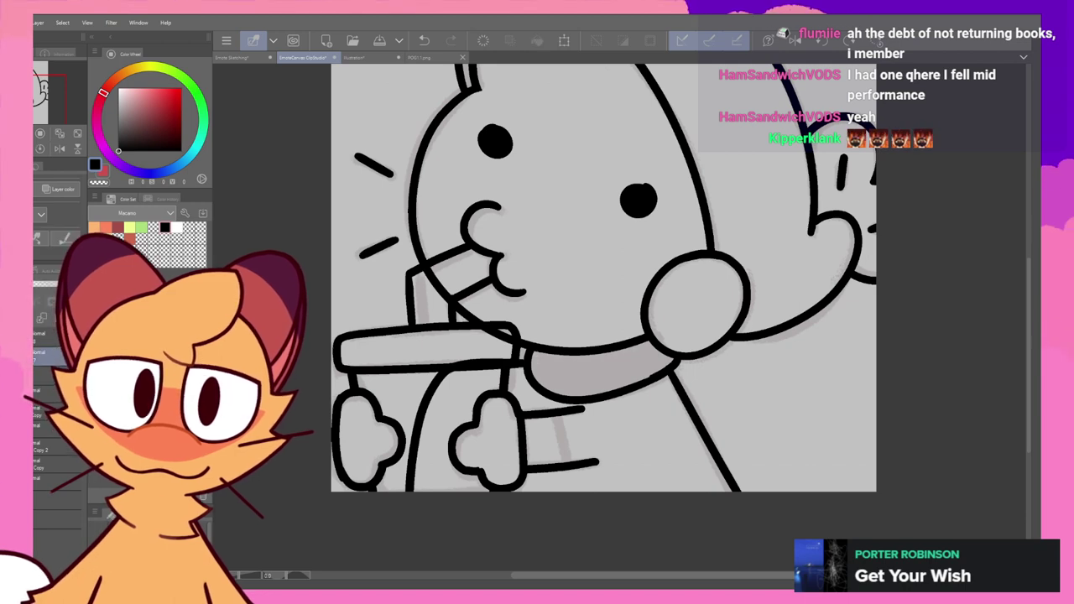
click(40, 336)
drag(557, 412, 569, 464)
key(ctrl+z)
key(ctrl+z)
drag(555, 417, 570, 472)
key(ctrl+z)
key(ctrl+z)
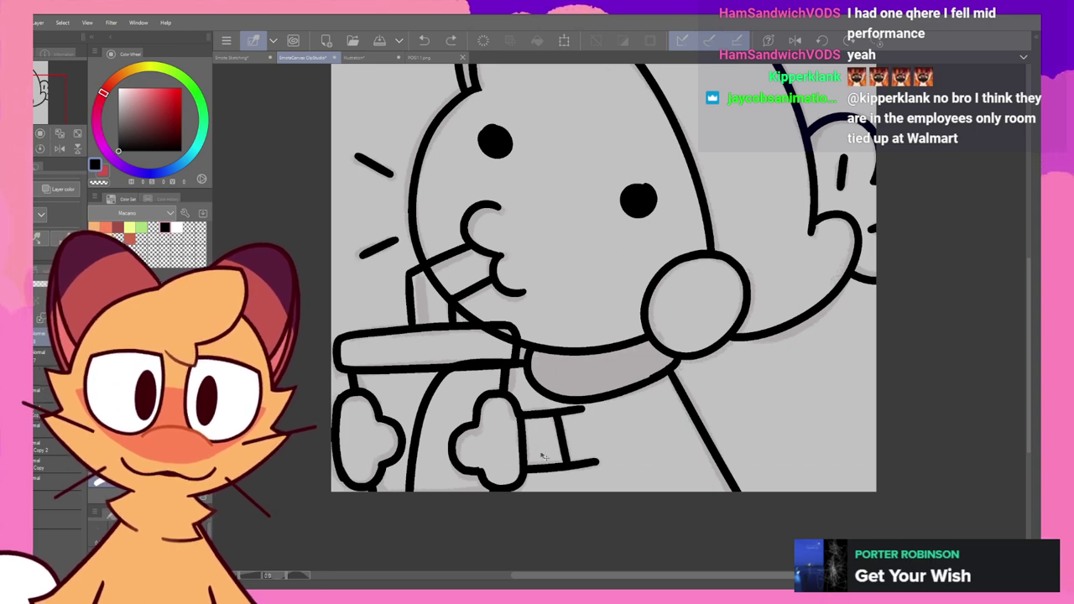
drag(534, 429, 542, 427)
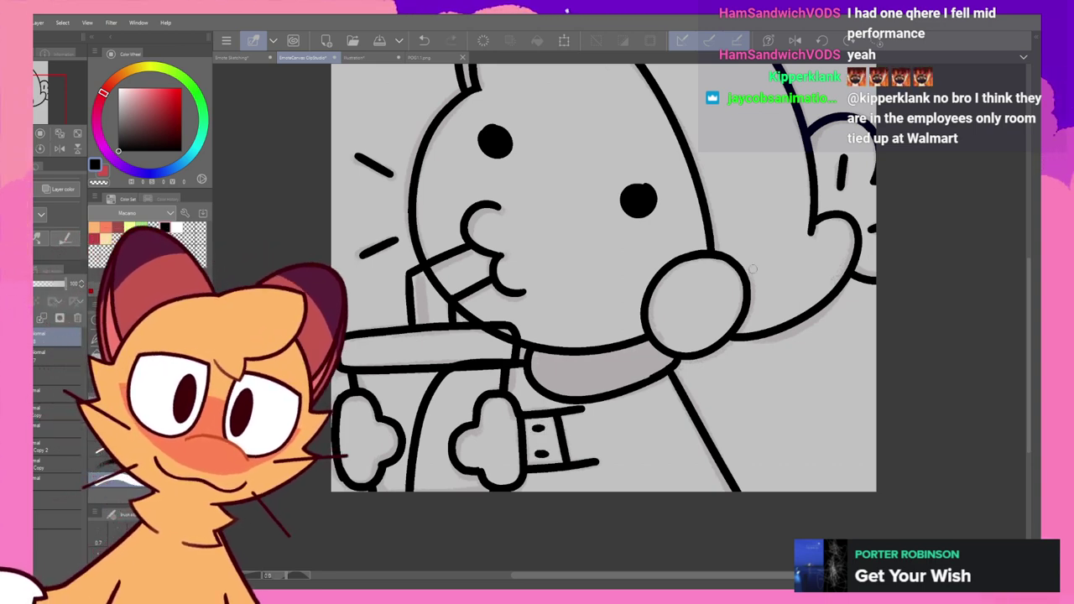
- Hide the faint grey sketch and add a new layer for the flat colors
mouse_move(765, 285)
mouse_down()
mouse_move(718, 290)
mouse_move(662, 335)
mouse_up()
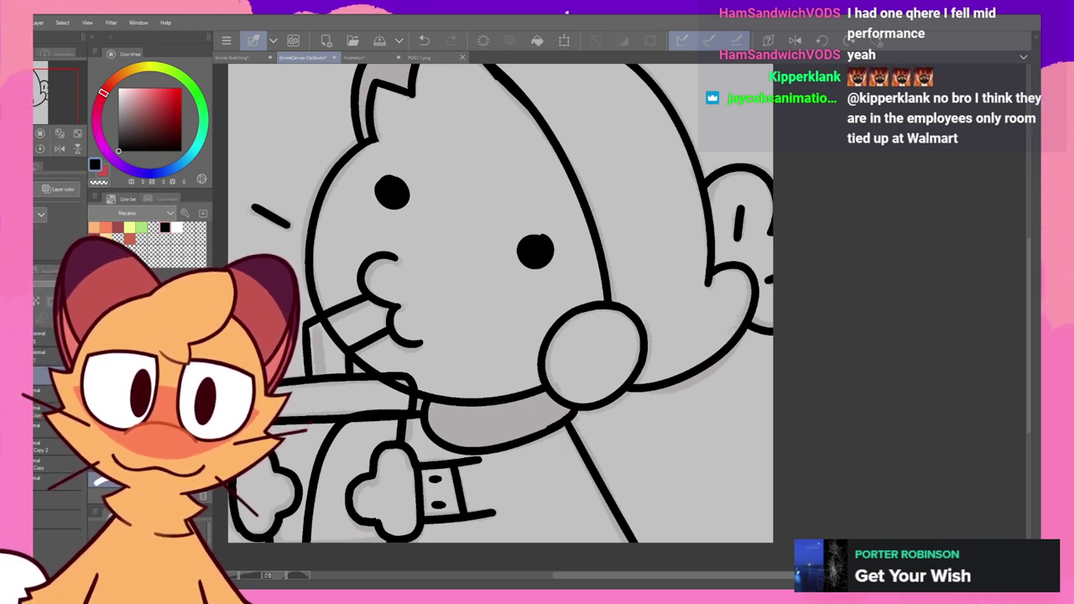
key(ctrl+d)
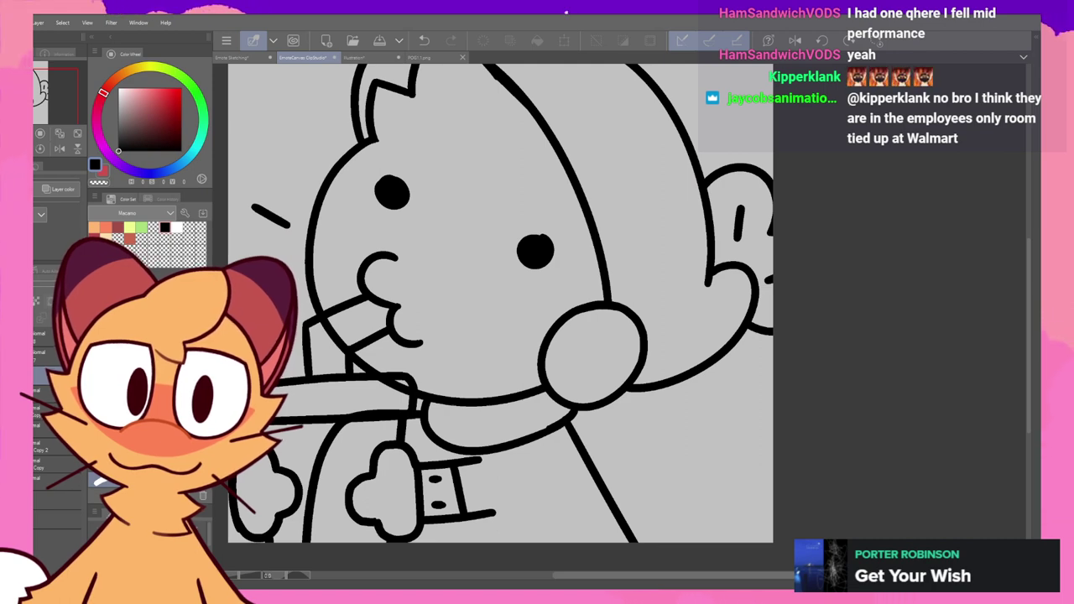
key(ctrl+shift+n)
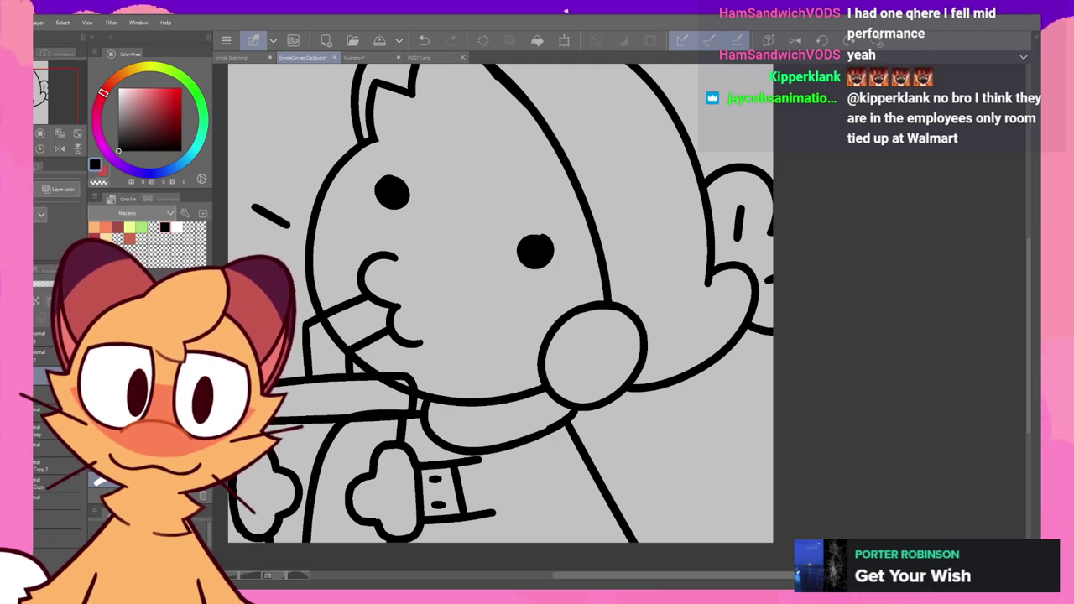
click(40, 358)
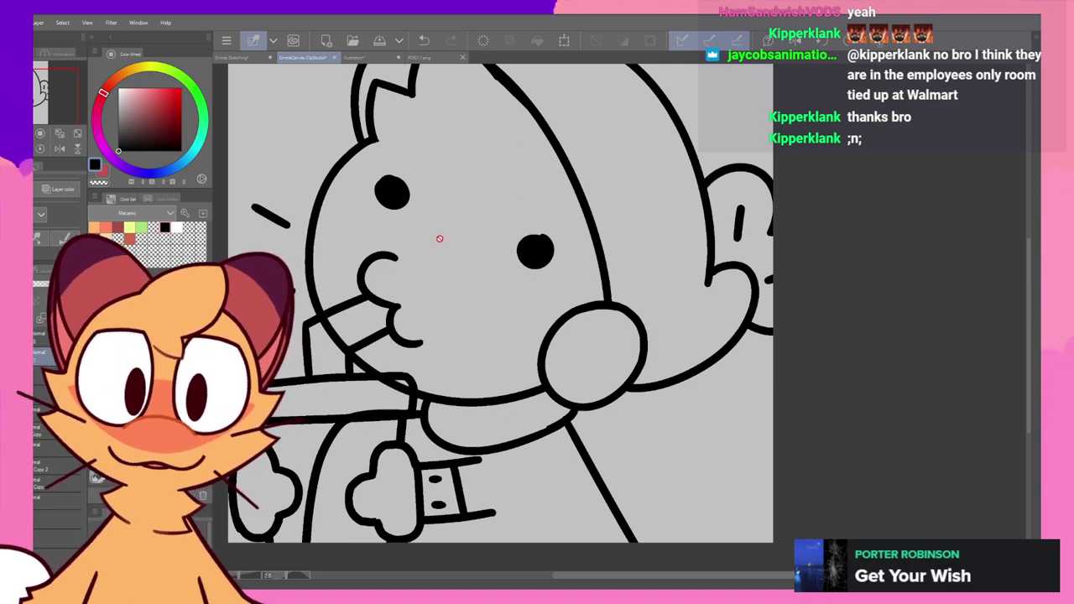
- Fill the collar under the chin and the hair tuft above the forehead with black
click(539, 408)
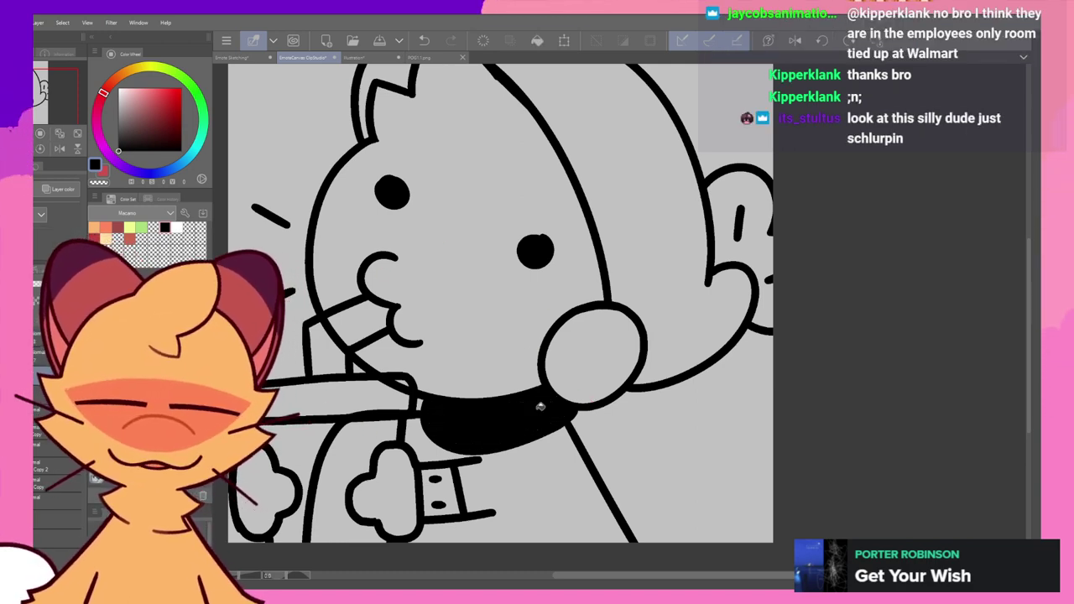
drag(539, 408, 524, 475)
click(379, 128)
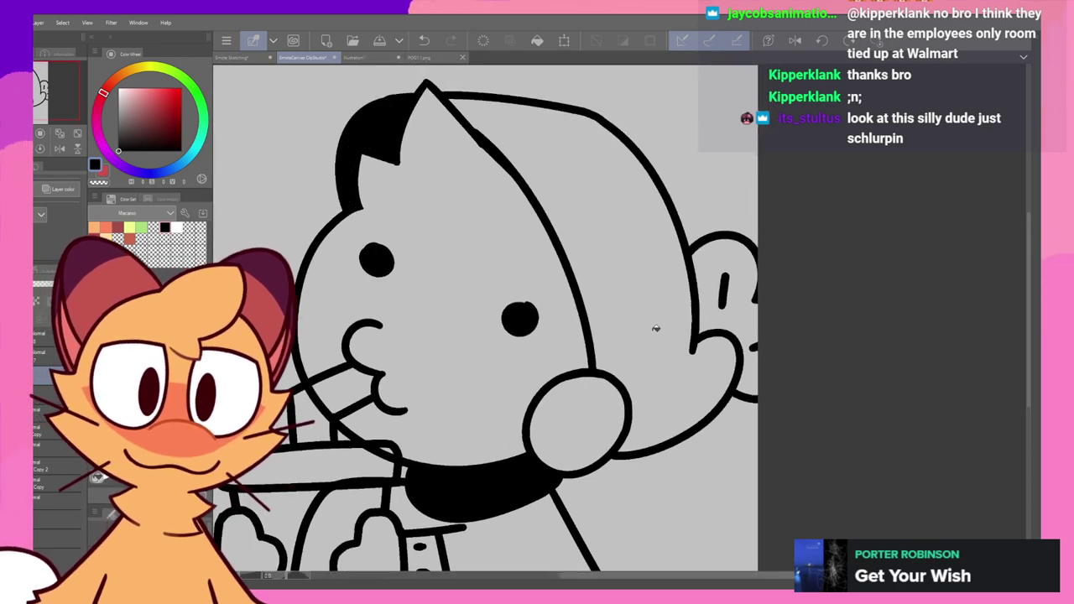
- Mirror the canvas view and fill the large shape covering the back of the head with dark red
click(794, 41)
drag(815, 161, 728, 261)
click(118, 227)
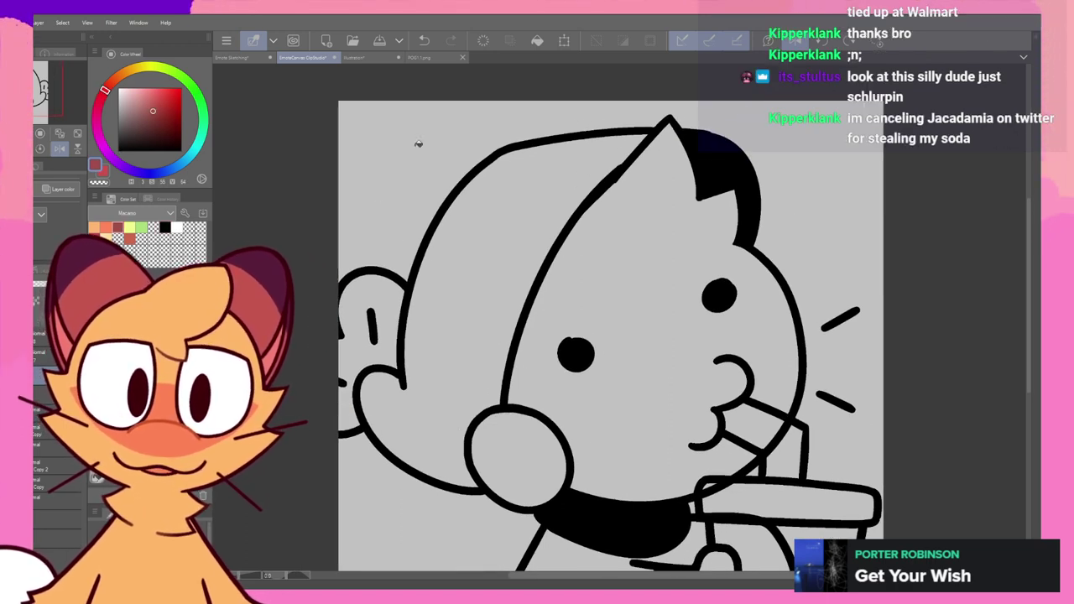
click(537, 186)
- Fill the round shape beside the cheek and the rounded shape behind the head with pale yellow
drag(580, 403, 513, 319)
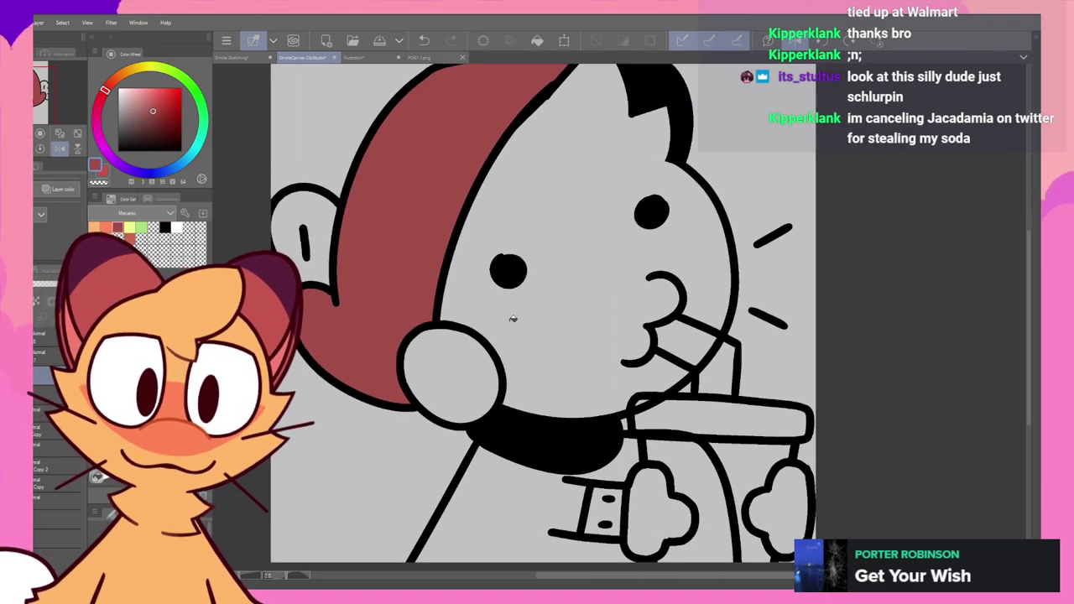
click(130, 227)
click(474, 372)
click(315, 235)
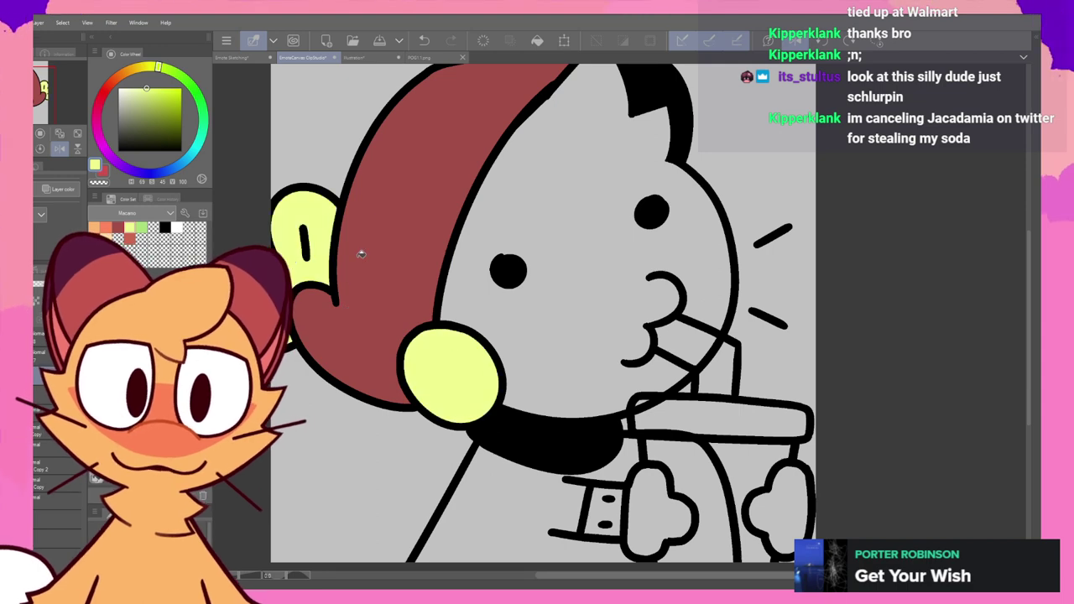
- Fill the body, sleeve and the connected inner hand with light green, undoing the orange fill tried first
drag(688, 326, 691, 294)
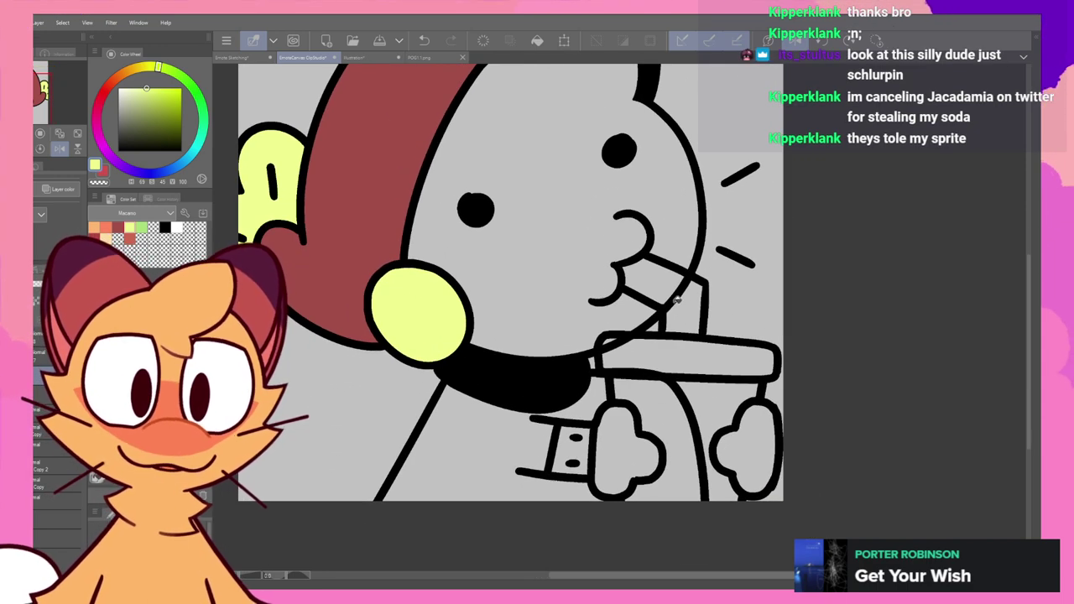
click(106, 227)
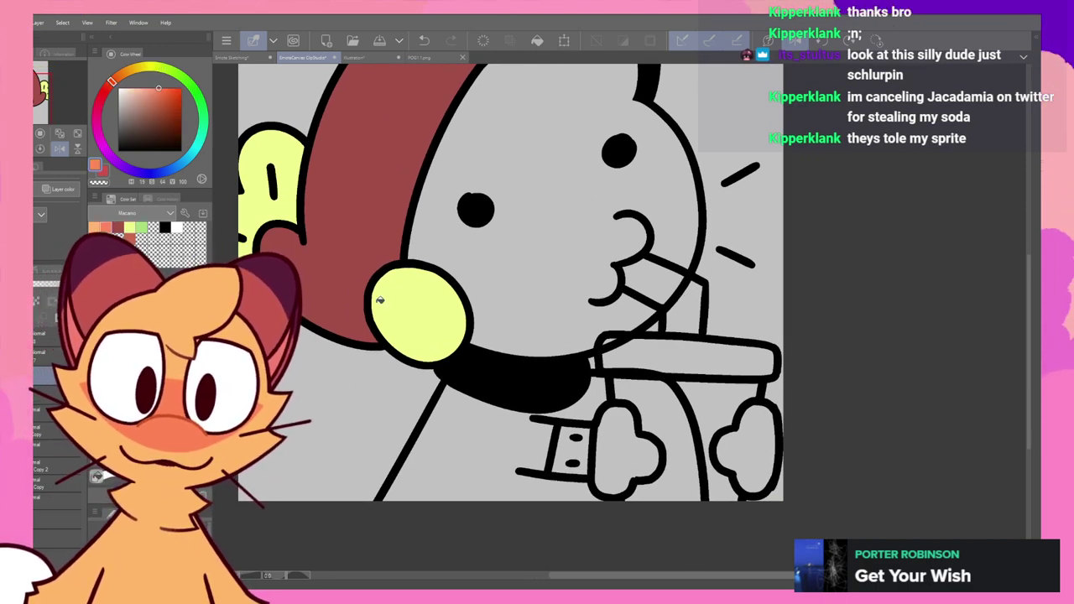
click(686, 425)
key(ctrl+z)
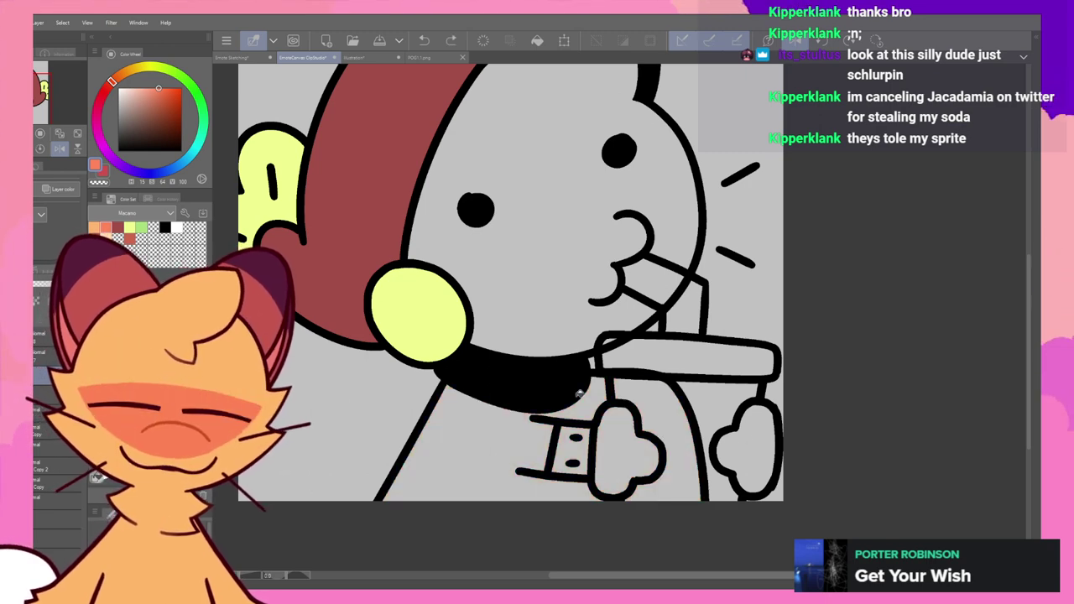
click(141, 226)
click(495, 423)
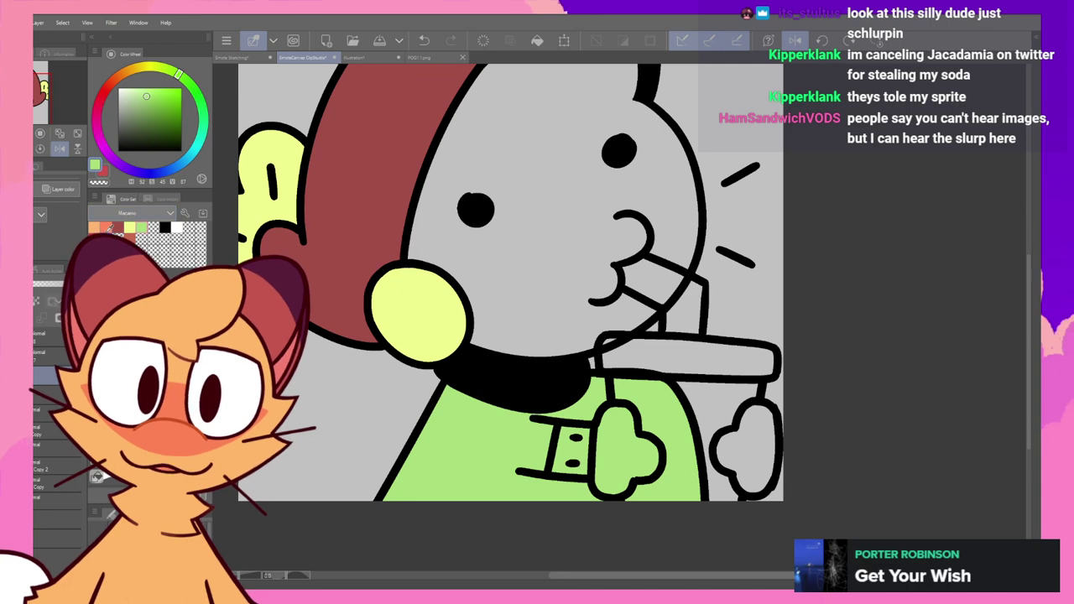
- Fill the face with the light orange swatch
click(105, 227)
drag(651, 257, 646, 314)
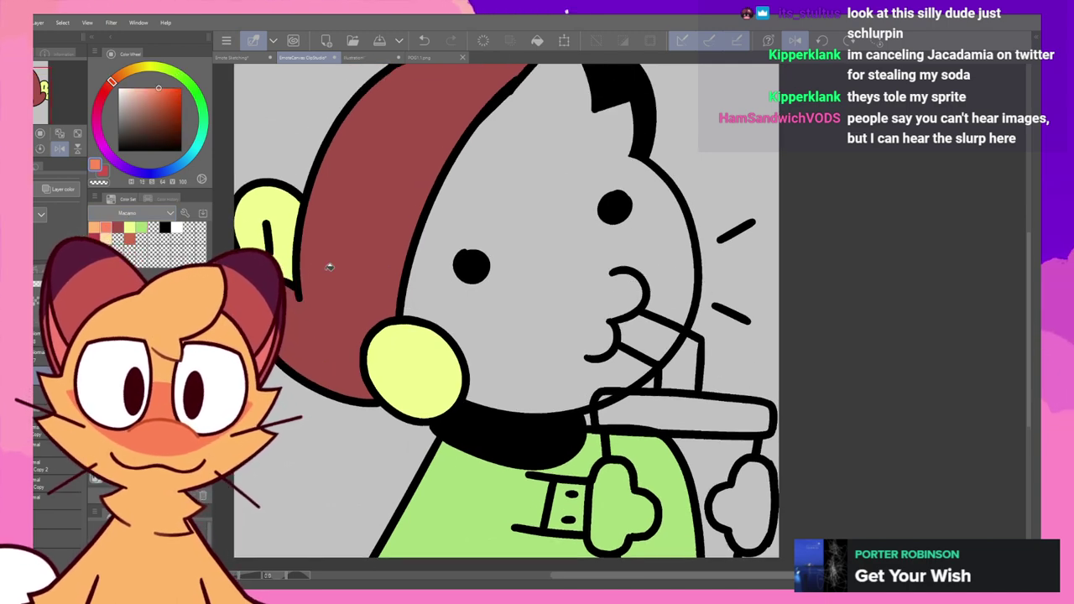
click(107, 237)
click(101, 226)
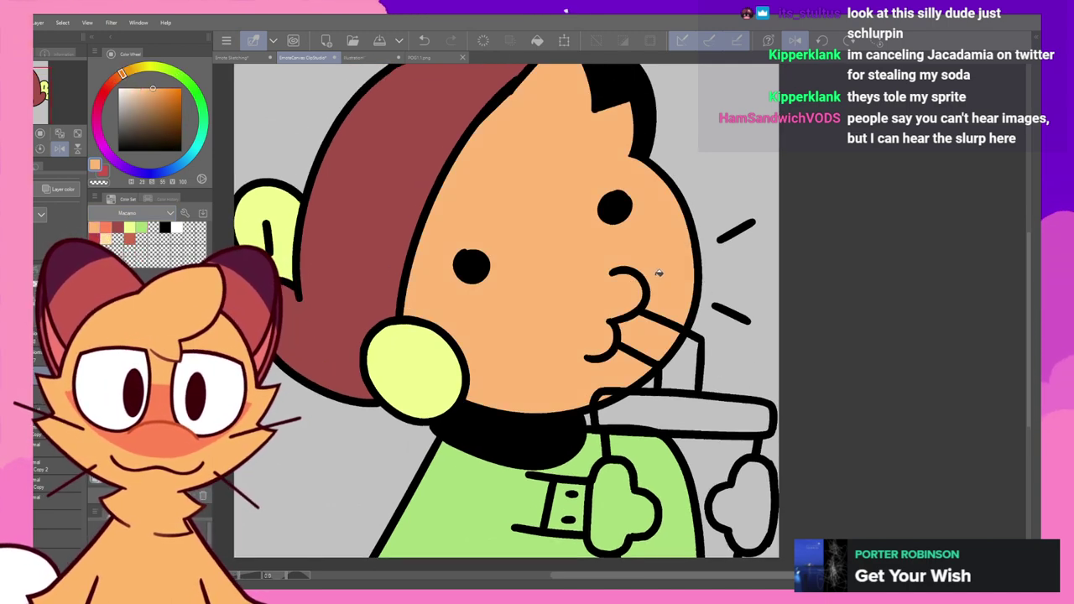
- Paint a slanted oval coral blush across the face between the two eyes
drag(425, 218, 420, 237)
click(106, 227)
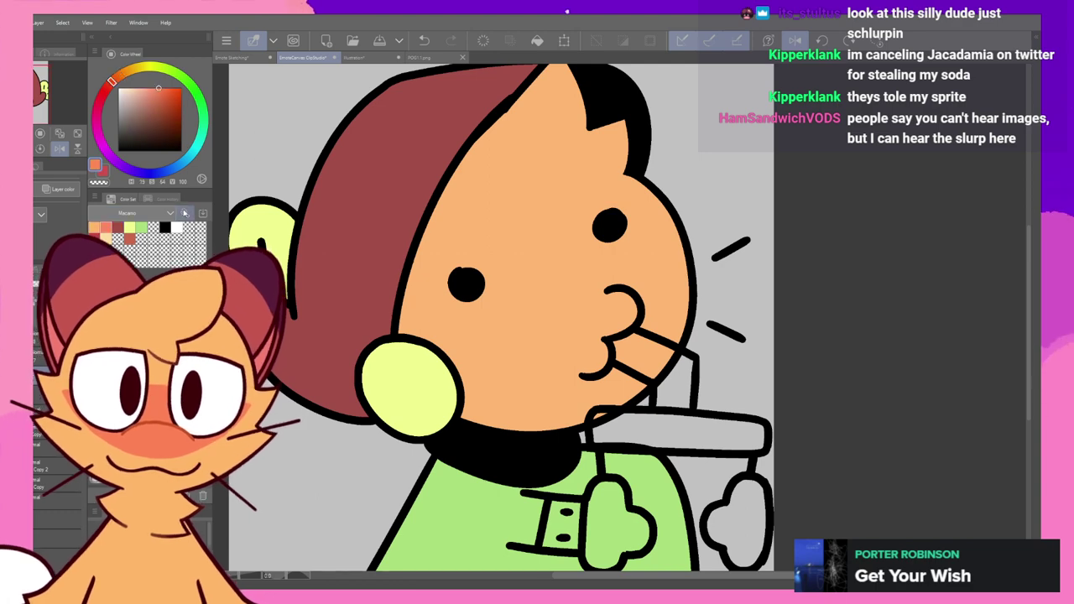
drag(419, 185, 509, 189)
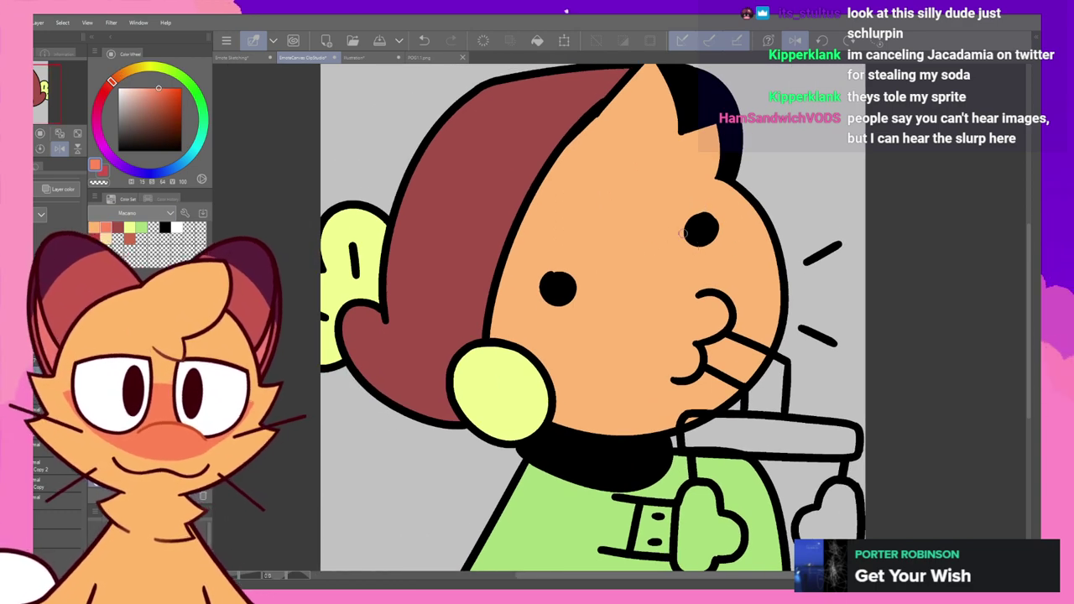
mouse_move(683, 233)
mouse_down()
mouse_move(713, 242)
mouse_move(611, 322)
mouse_move(707, 247)
mouse_move(579, 270)
mouse_move(709, 242)
mouse_move(703, 229)
mouse_up()
key(ctrl+z)
key(ctrl+z)
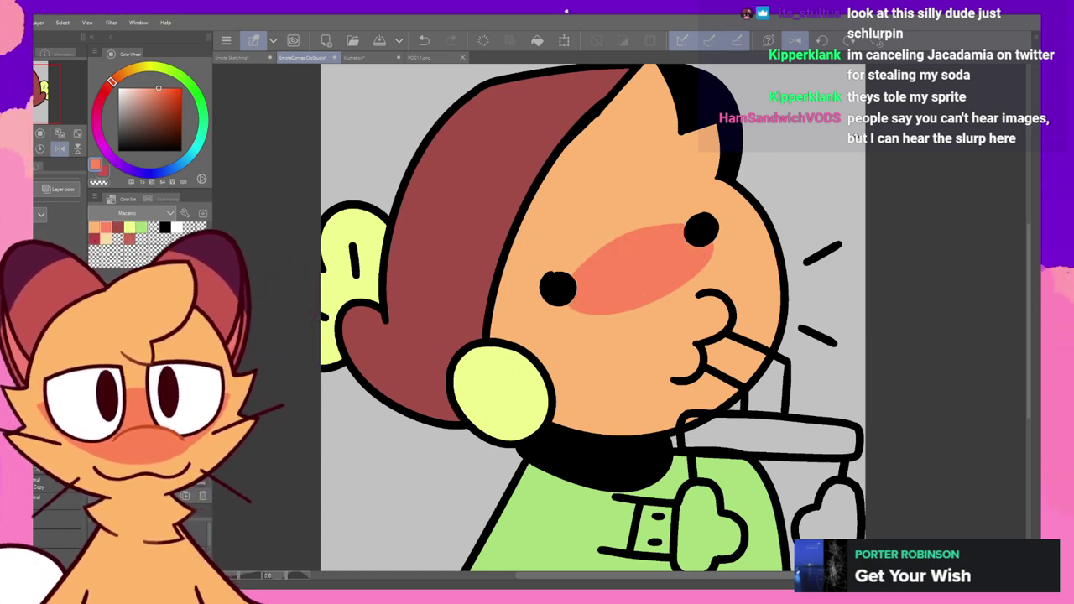
- Try to reshape the blush's upper edge between the eyes while flipping the canvas view back and forth
click(794, 40)
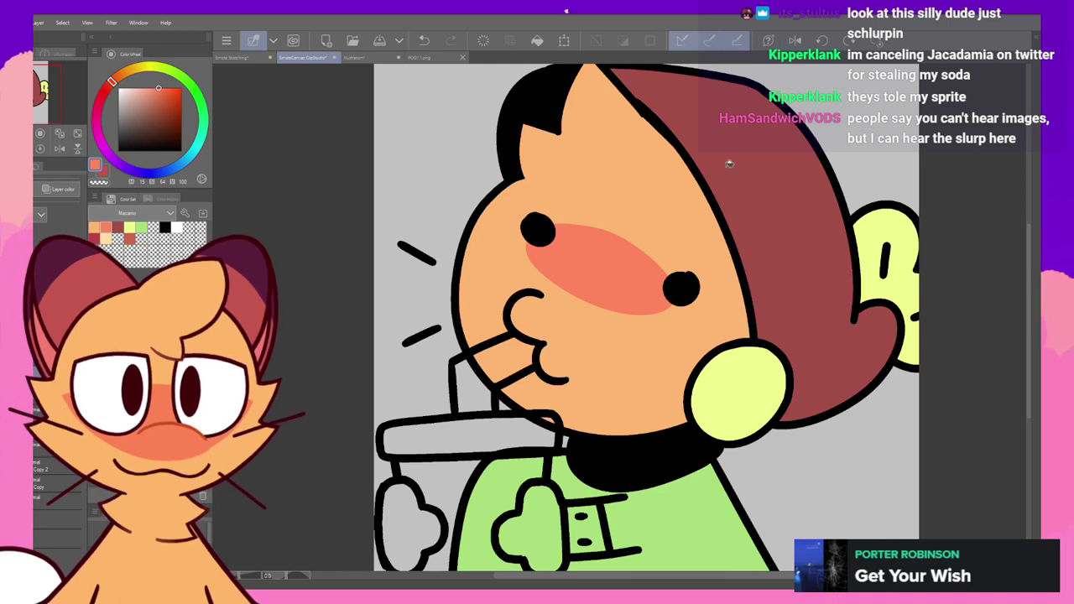
drag(549, 229, 673, 273)
key(ctrl+z)
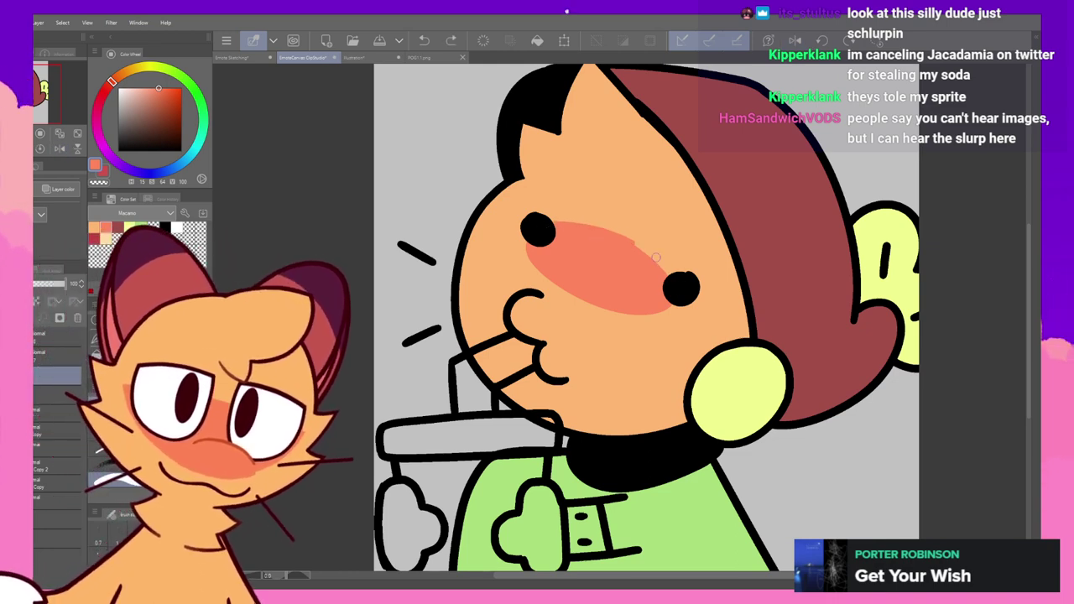
key(ctrl+z)
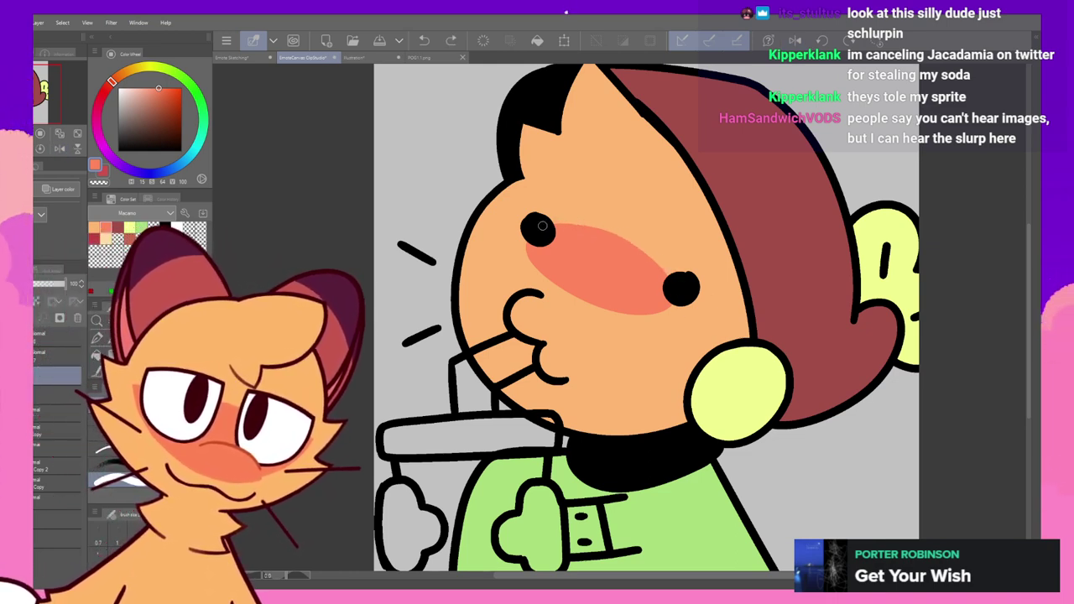
click(793, 42)
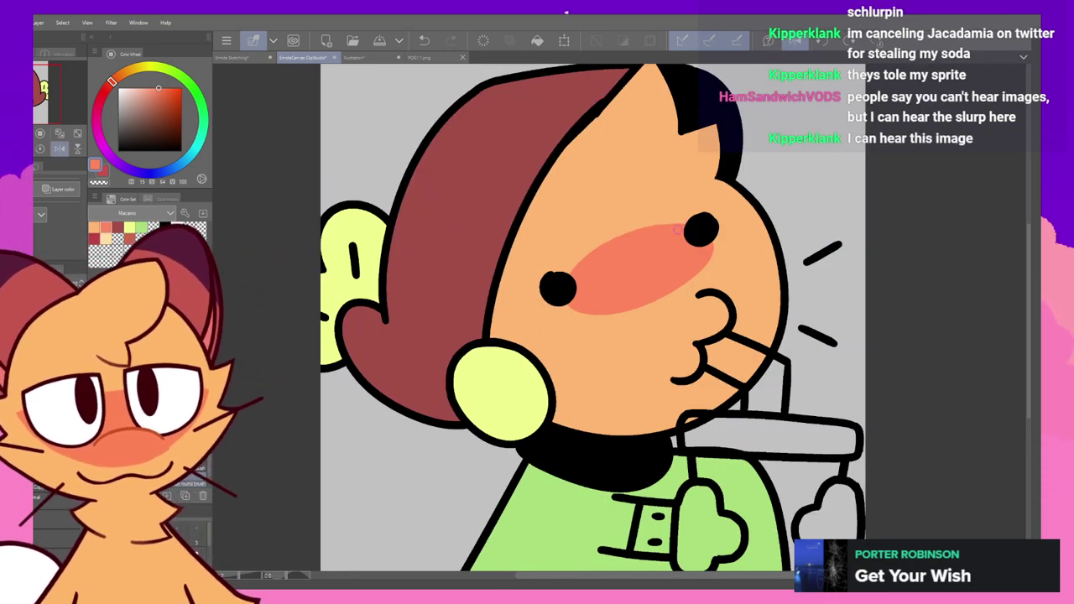
key(ctrl+z)
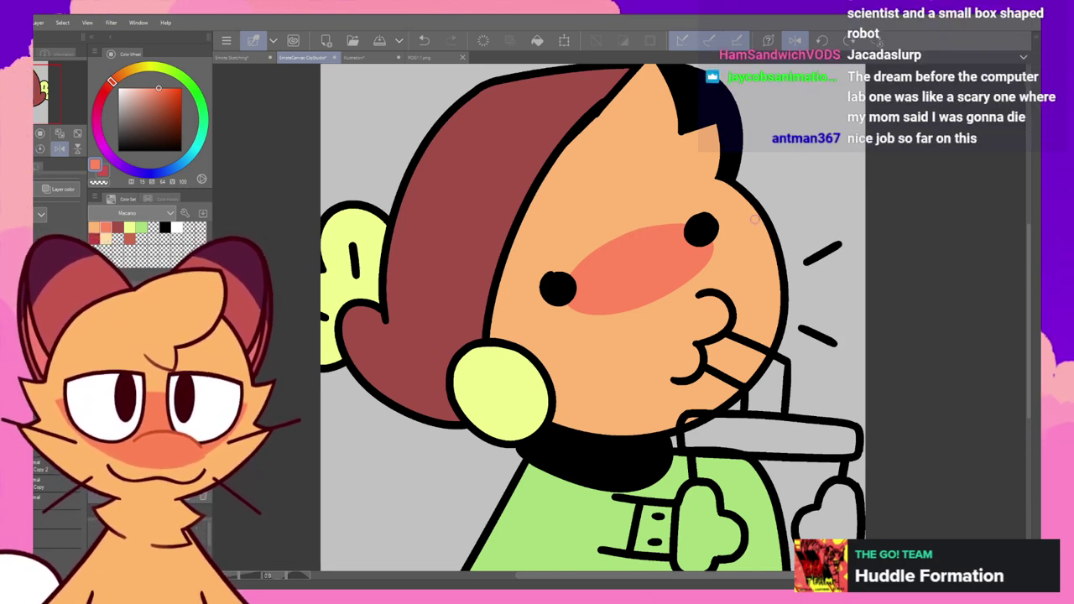
mouse_move(713, 282)
mouse_down()
mouse_move(680, 245)
mouse_move(708, 245)
mouse_move(645, 290)
mouse_up()
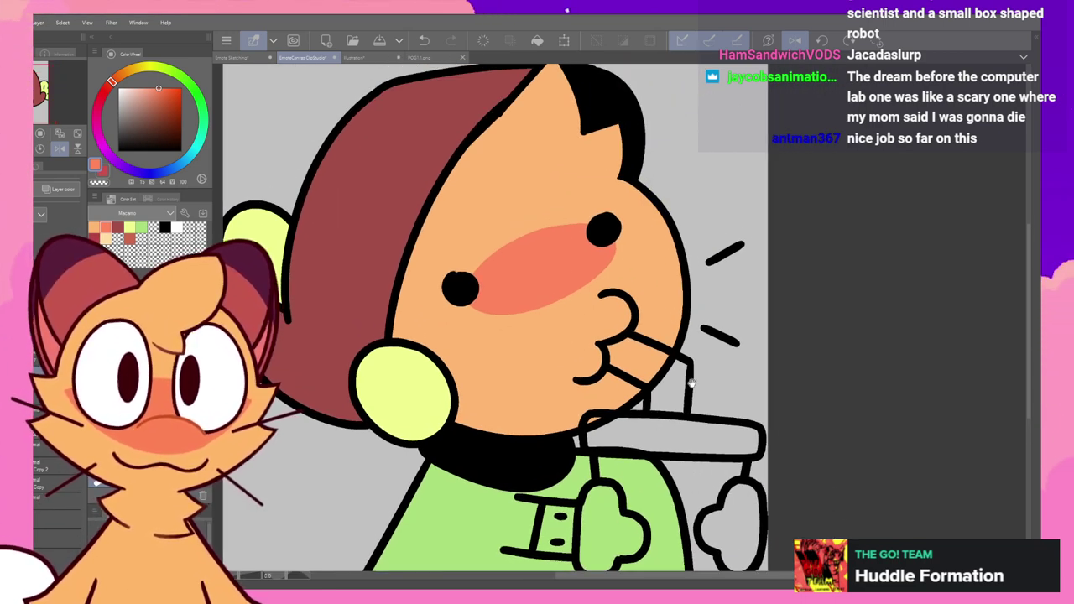
- Fill both hands holding the cup with the coral color
drag(691, 382, 707, 312)
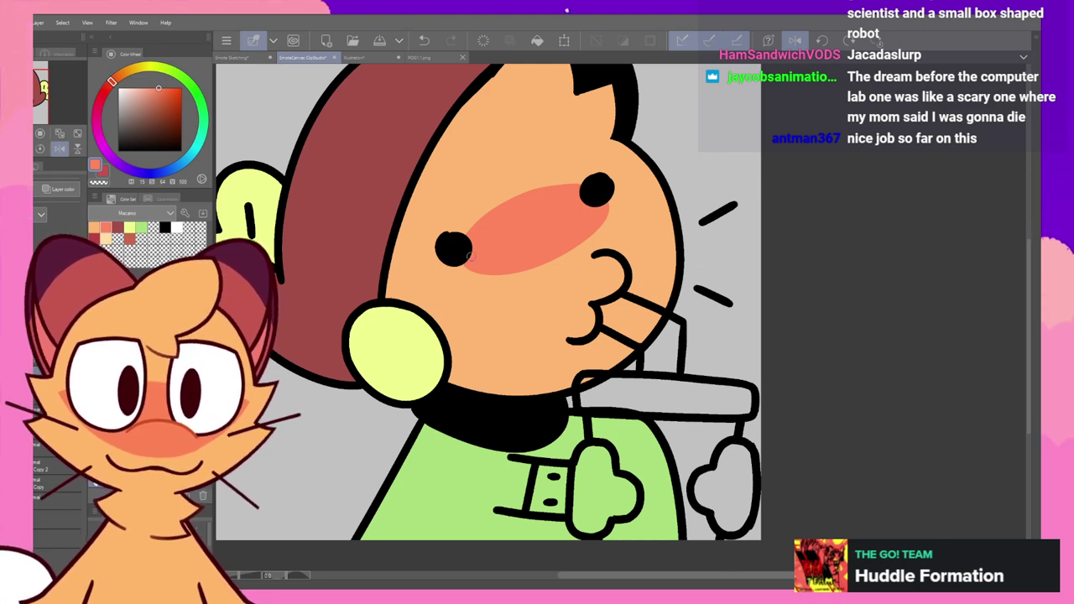
drag(766, 236, 806, 201)
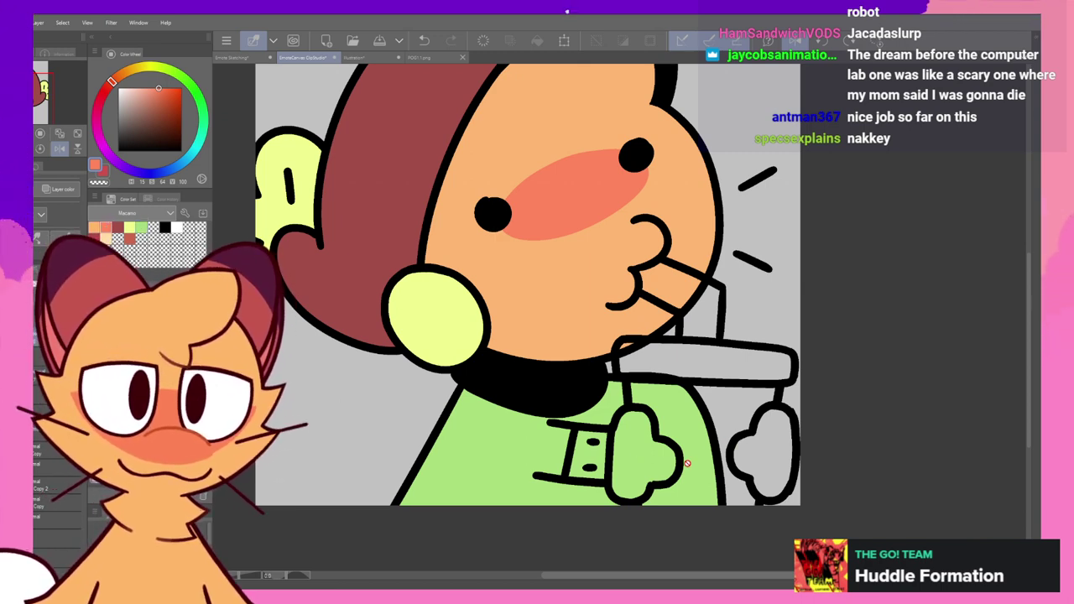
click(644, 458)
click(773, 448)
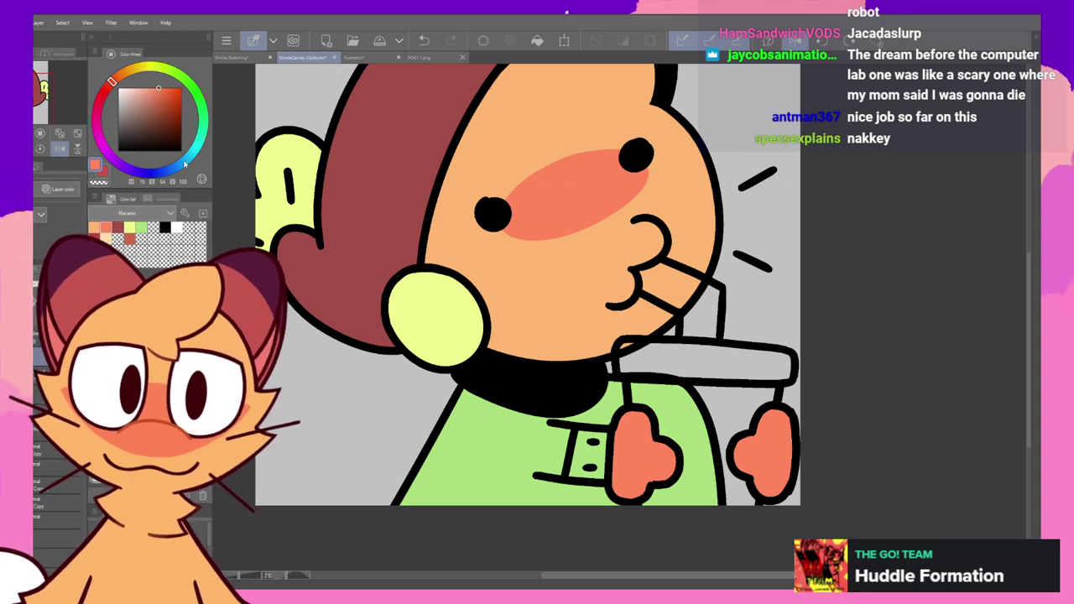
- Mix a light blue and fill the cup body and its lid with it
click(184, 164)
click(149, 87)
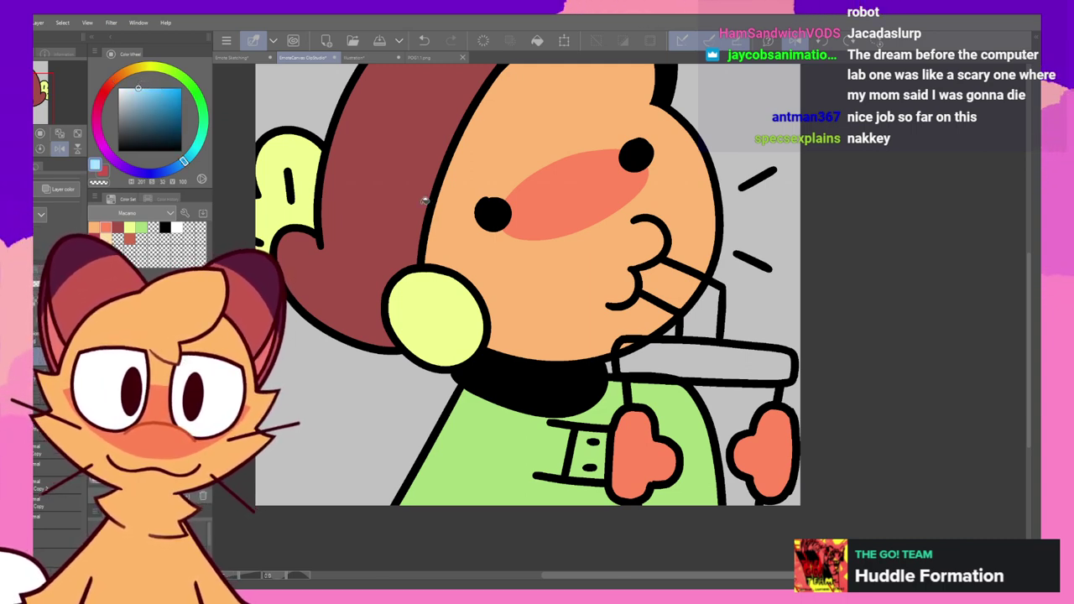
click(704, 362)
click(734, 395)
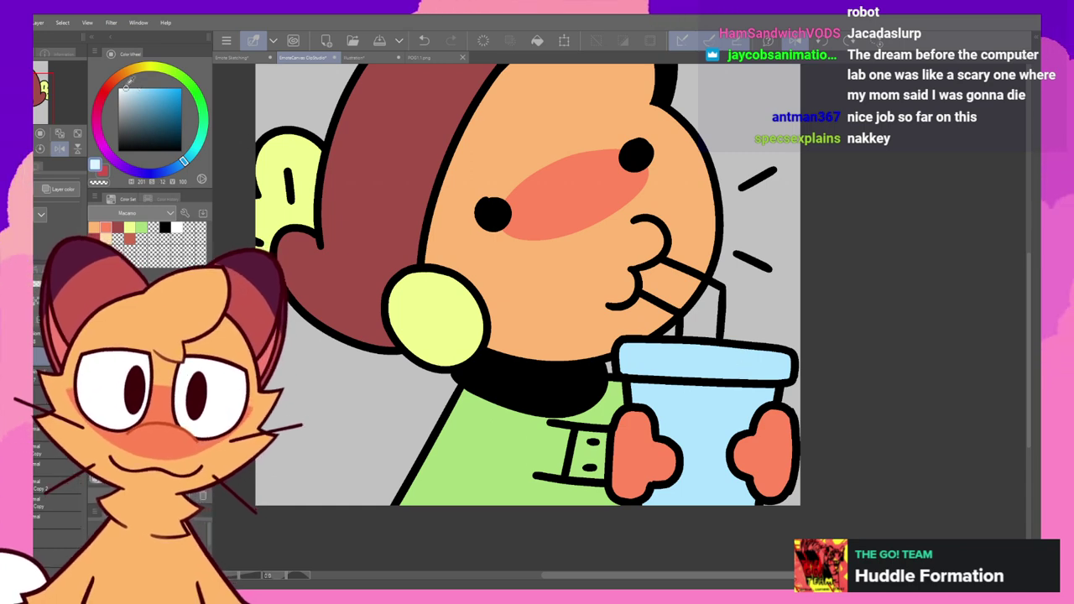
- Fill the bent straw with white, undoing the stray fill that spills over the canvas
click(709, 305)
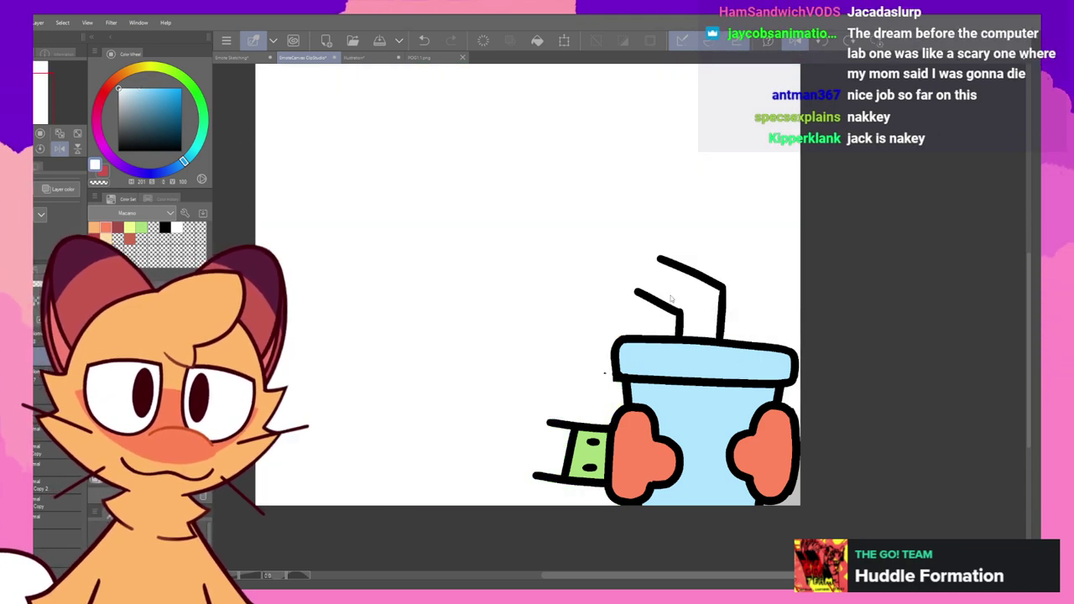
key(ctrl+z)
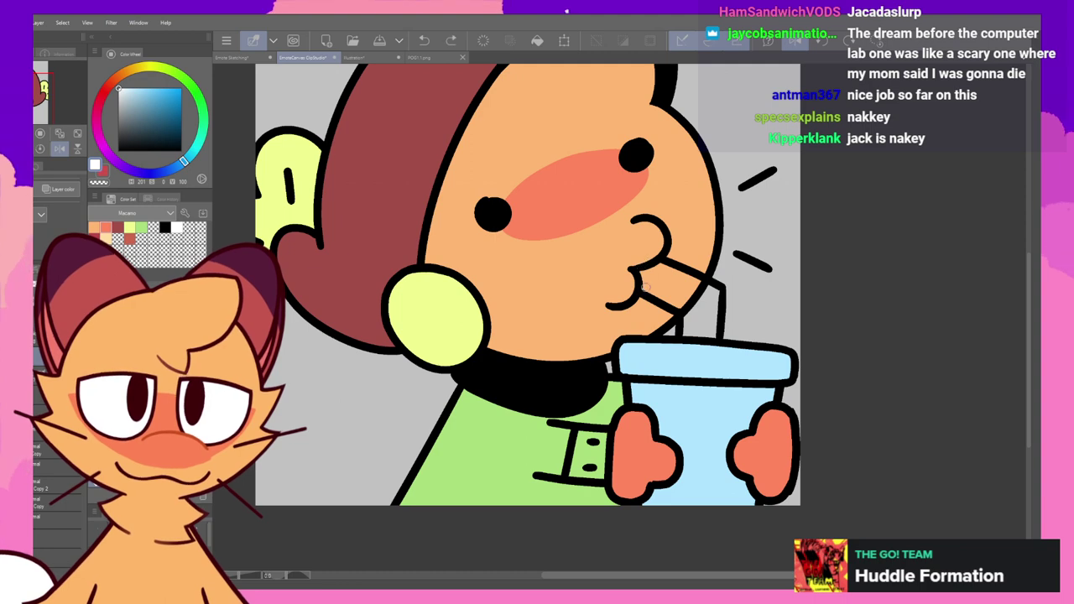
click(650, 287)
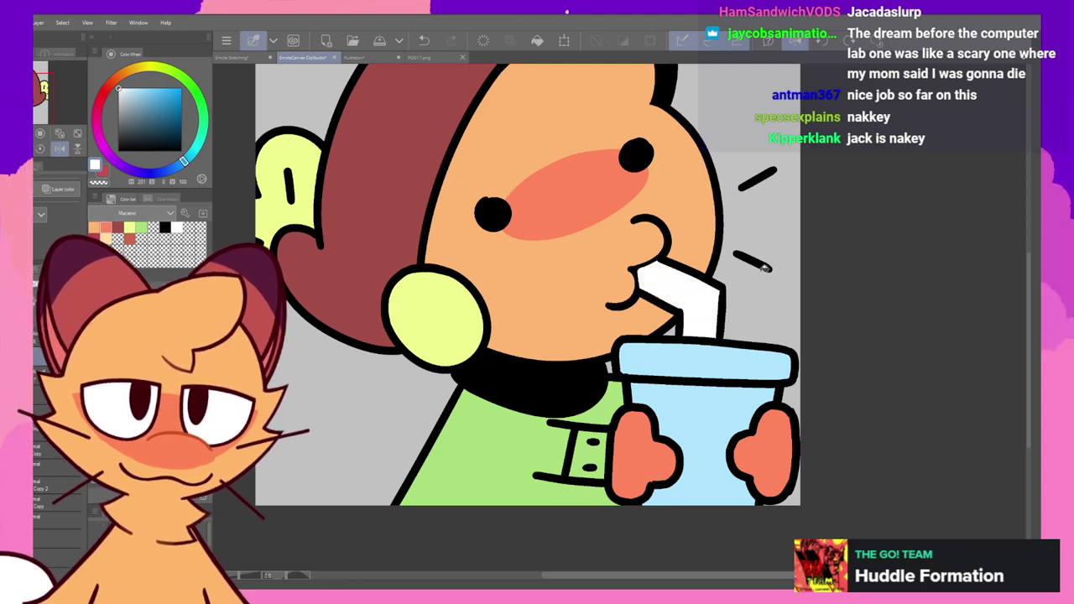
- Lasso the mouth lines around the straw's tip and place them in front of the straw's white fill, clearing the selection
click(44, 359)
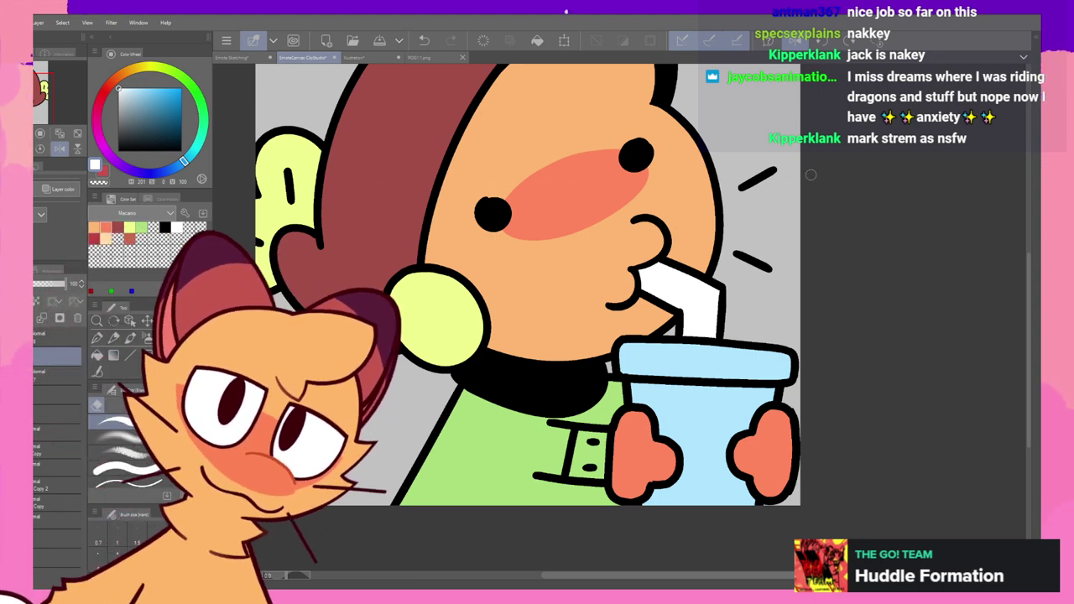
scroll(709, 264, up, 5)
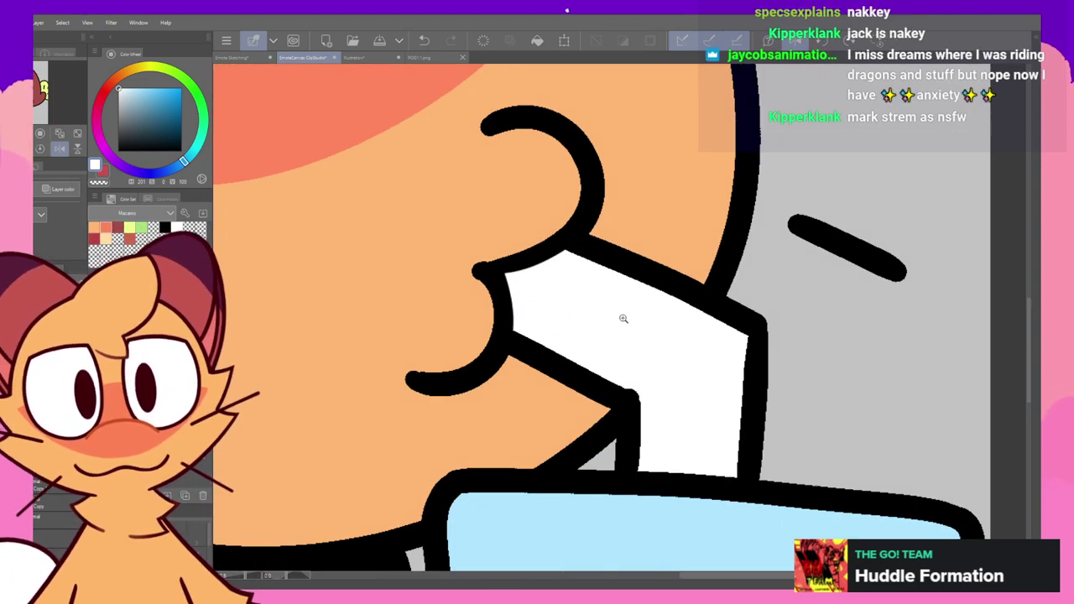
key(ctrl+z)
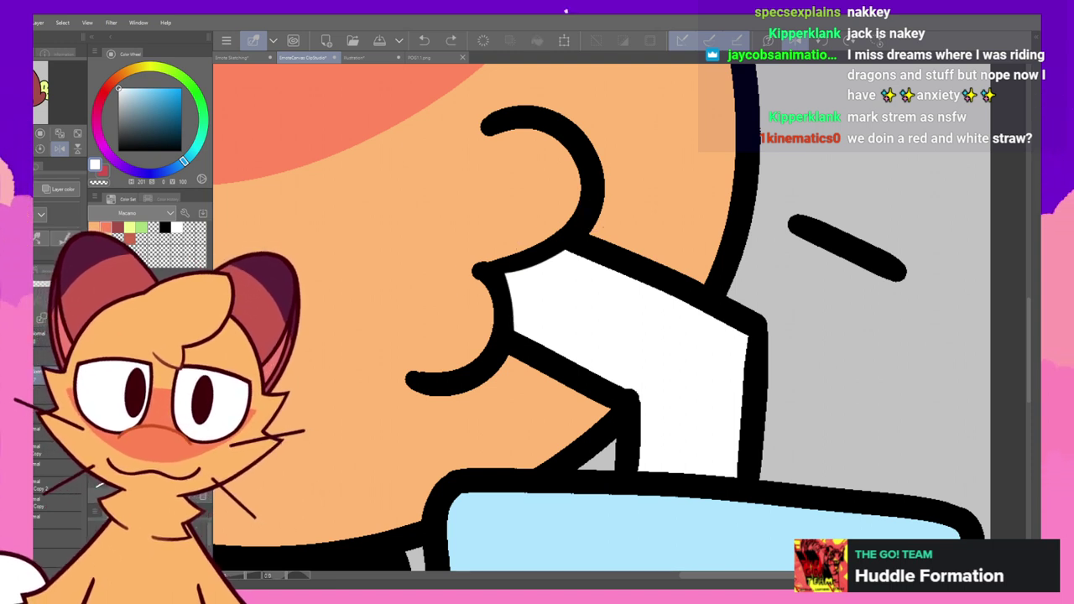
drag(552, 82, 506, 398)
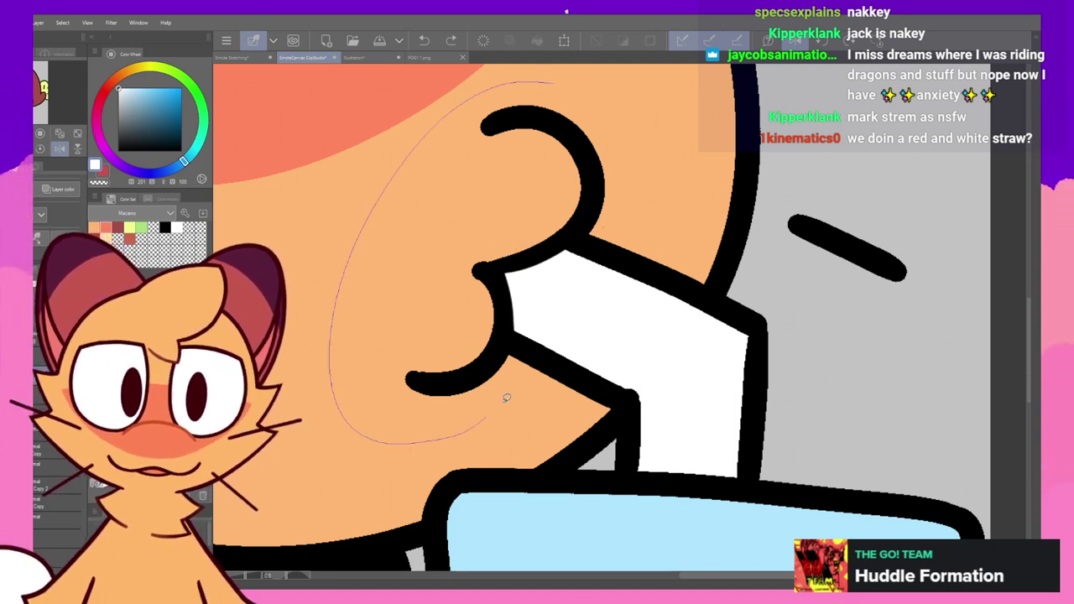
drag(549, 73, 550, 81)
key(Delete)
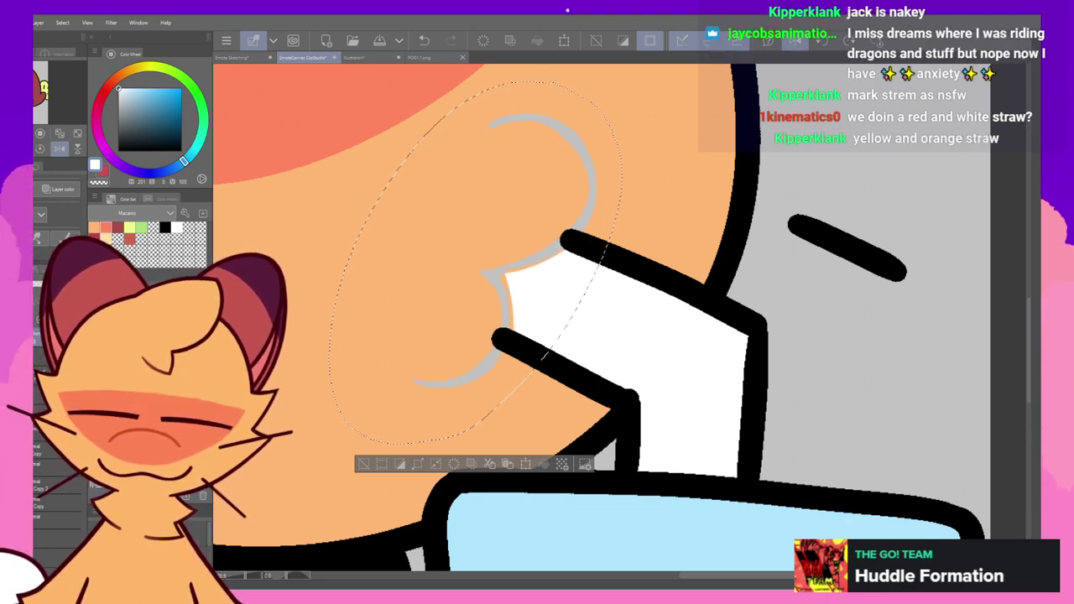
key(ctrl+z)
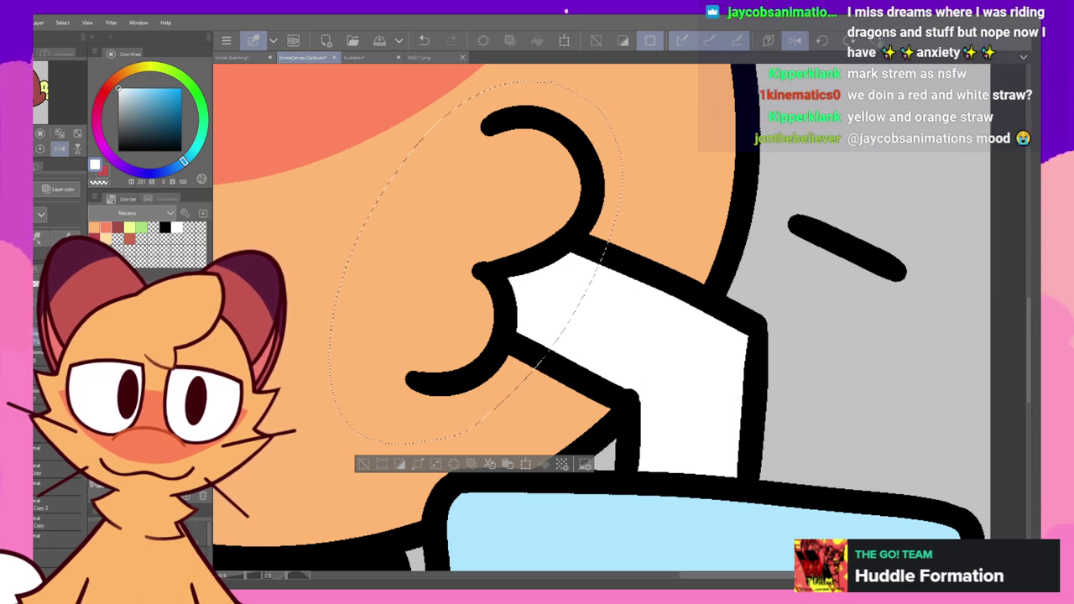
key(ctrl+d)
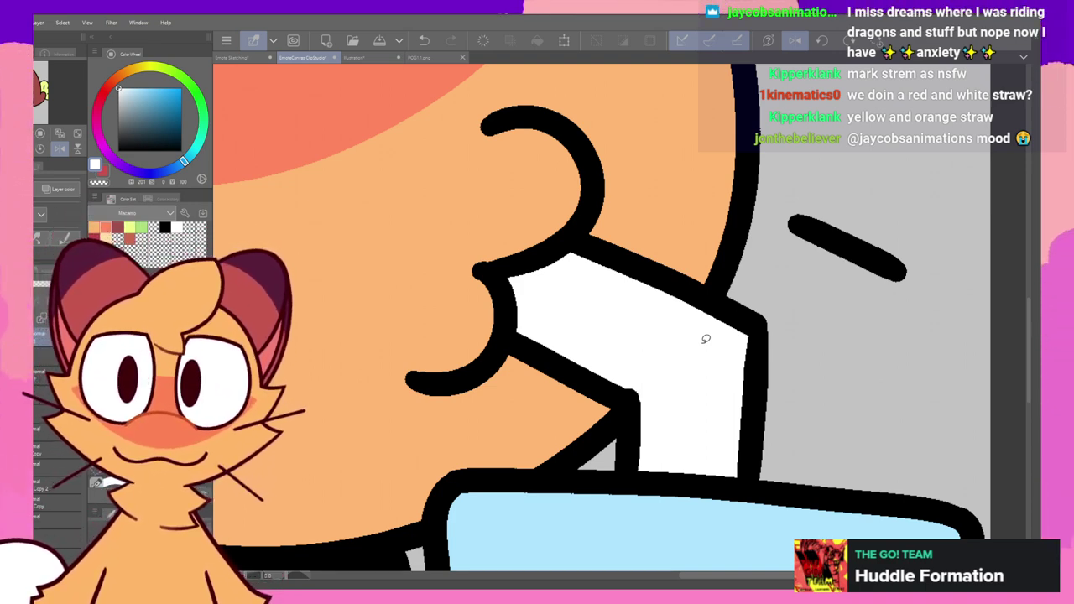
- Adjust the control points of the straw's lower outline around its inner bend
scroll(701, 331, down, 3)
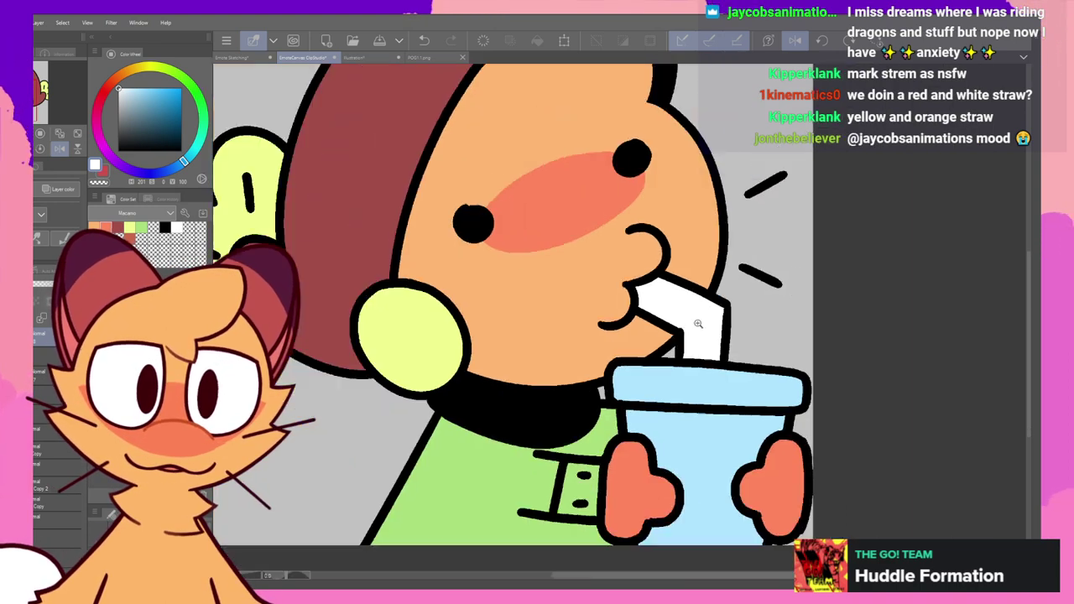
scroll(697, 323, up, 3)
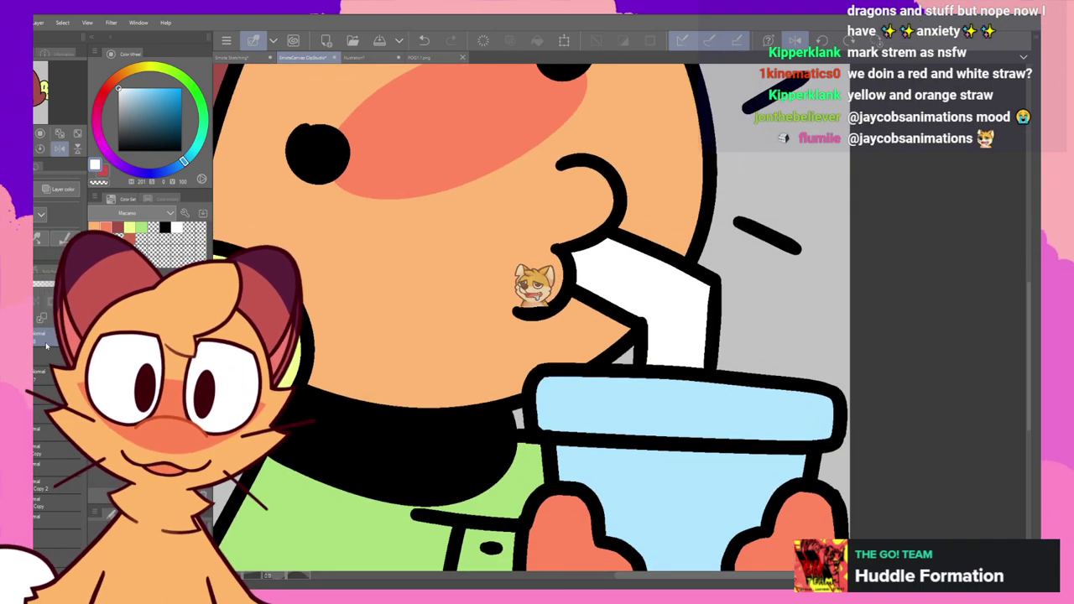
click(164, 228)
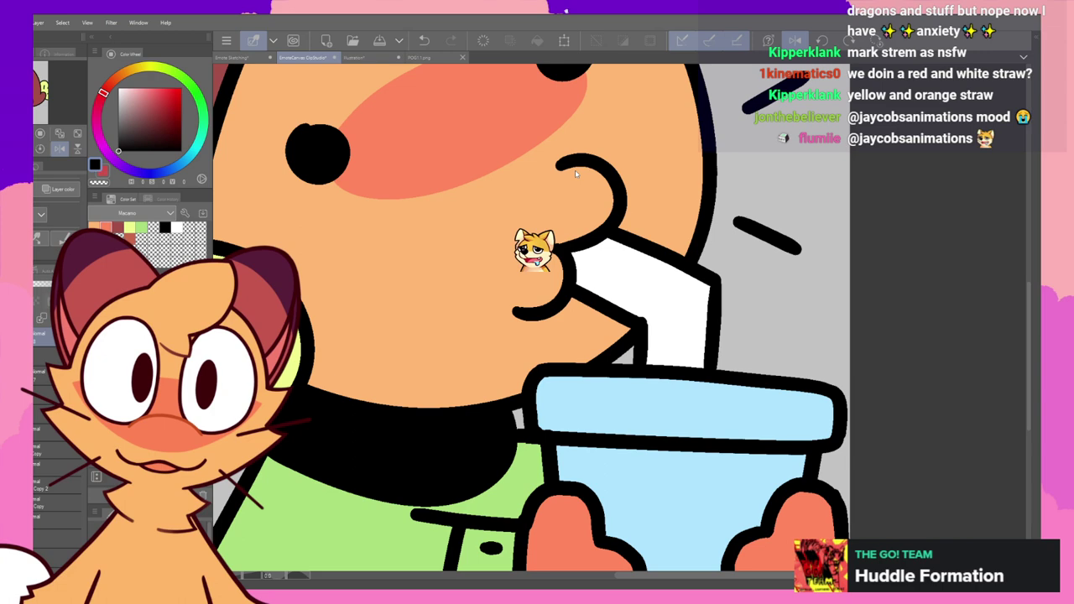
click(641, 327)
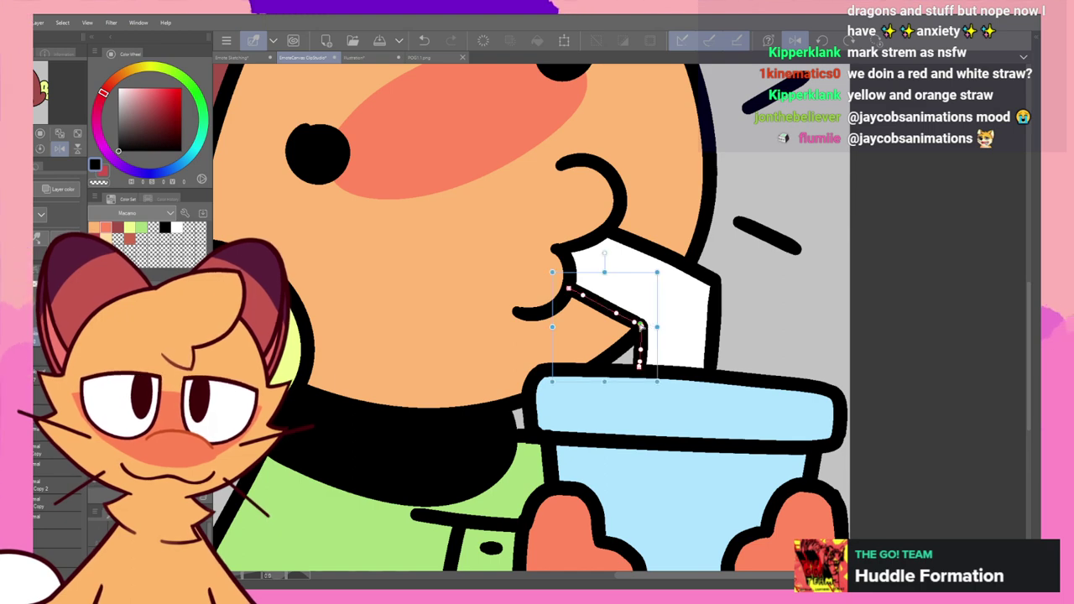
key(ctrl+space)
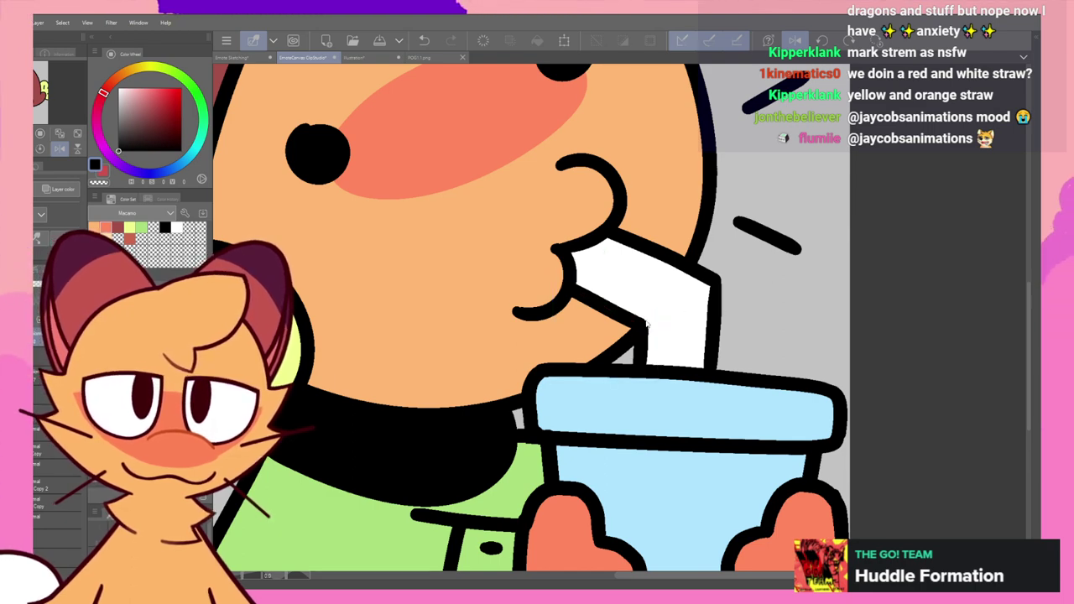
click(671, 317)
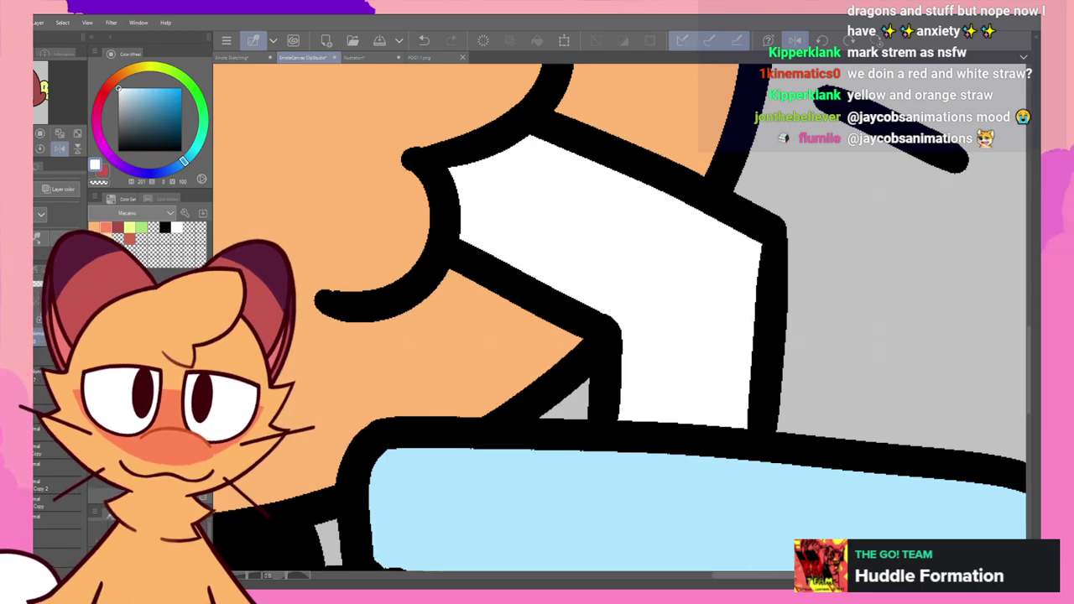
key(x)
click(606, 327)
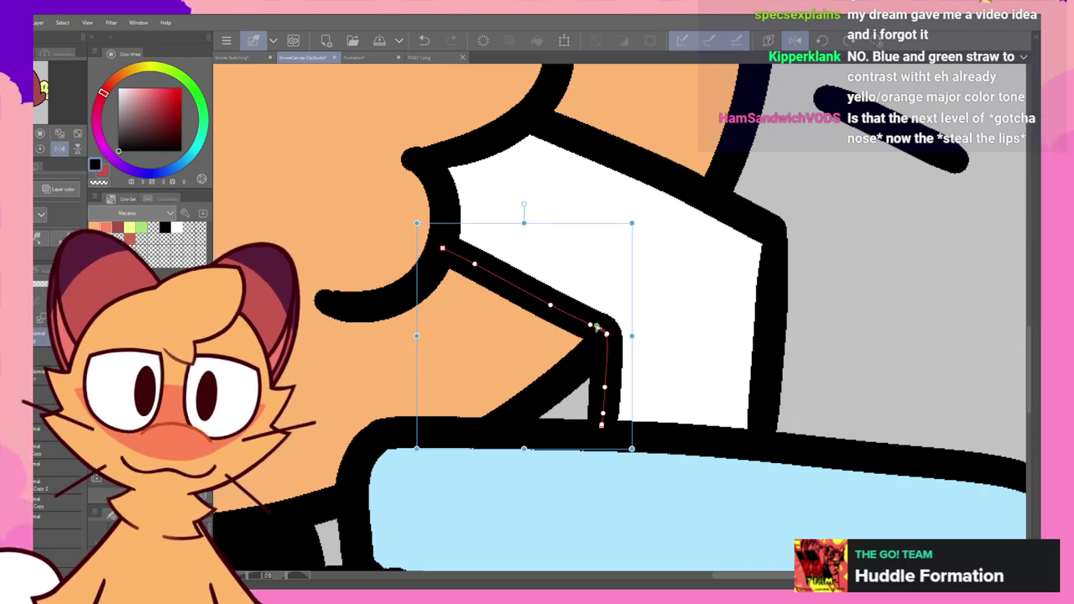
click(841, 276)
- Adjust the control points of the straw's upper outline around its outer bend
drag(834, 271, 808, 281)
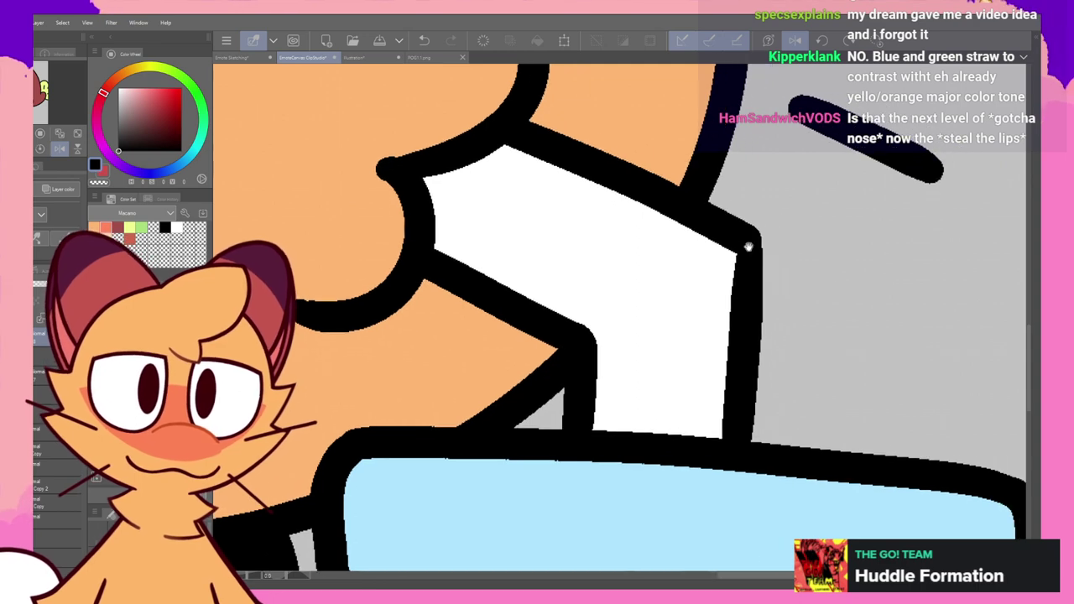
click(747, 247)
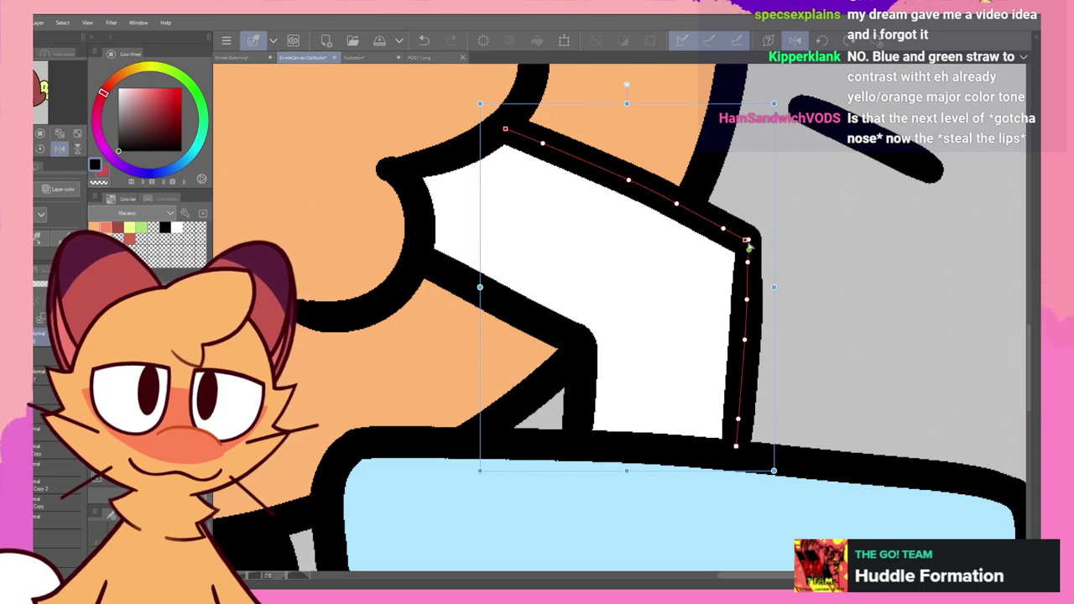
click(813, 228)
scroll(821, 228, down, 5)
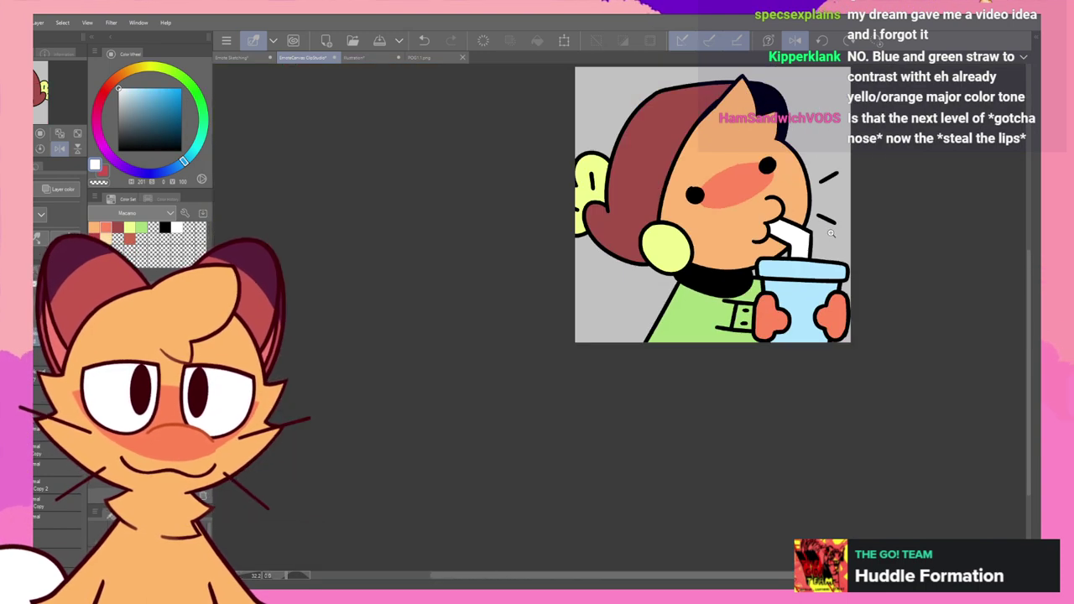
drag(822, 231, 803, 242)
scroll(802, 242, up, 2)
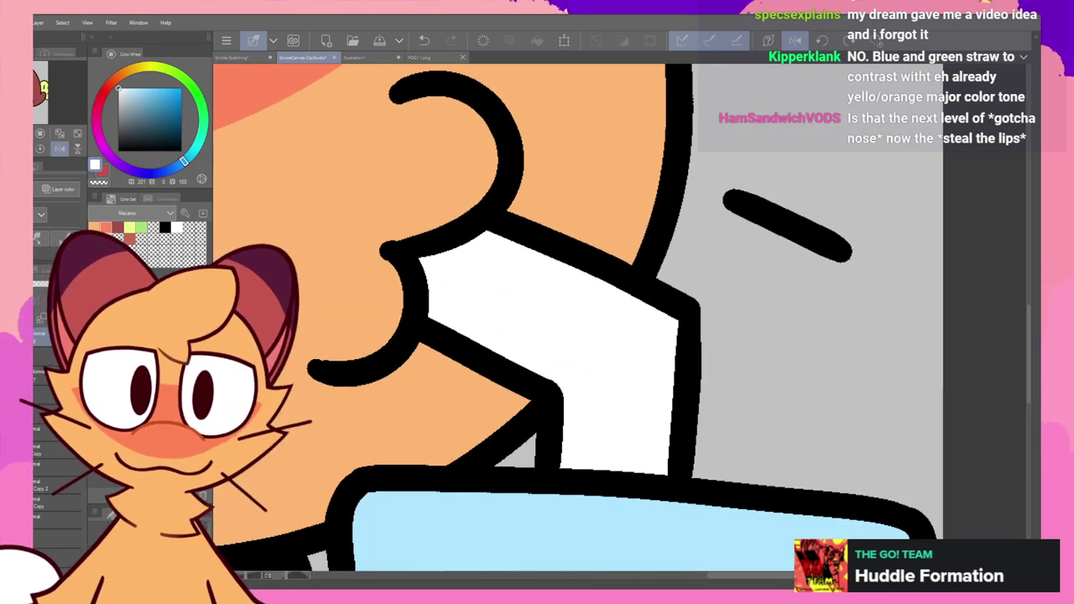
click(686, 307)
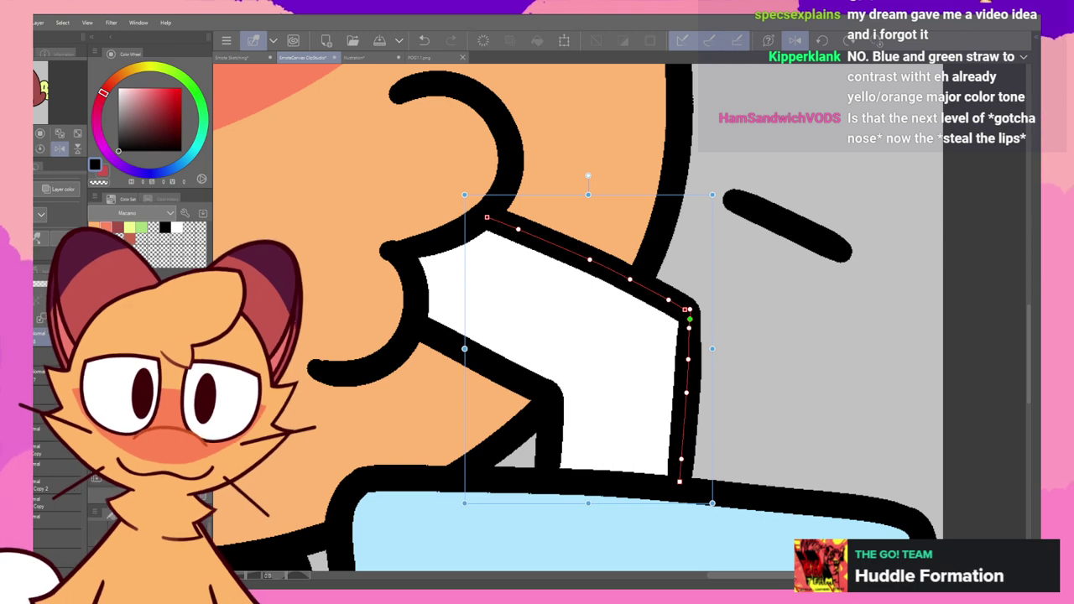
- Thicken and round the straw's outline at the outer bend with short black brush strokes, undoing the first one
key(p)
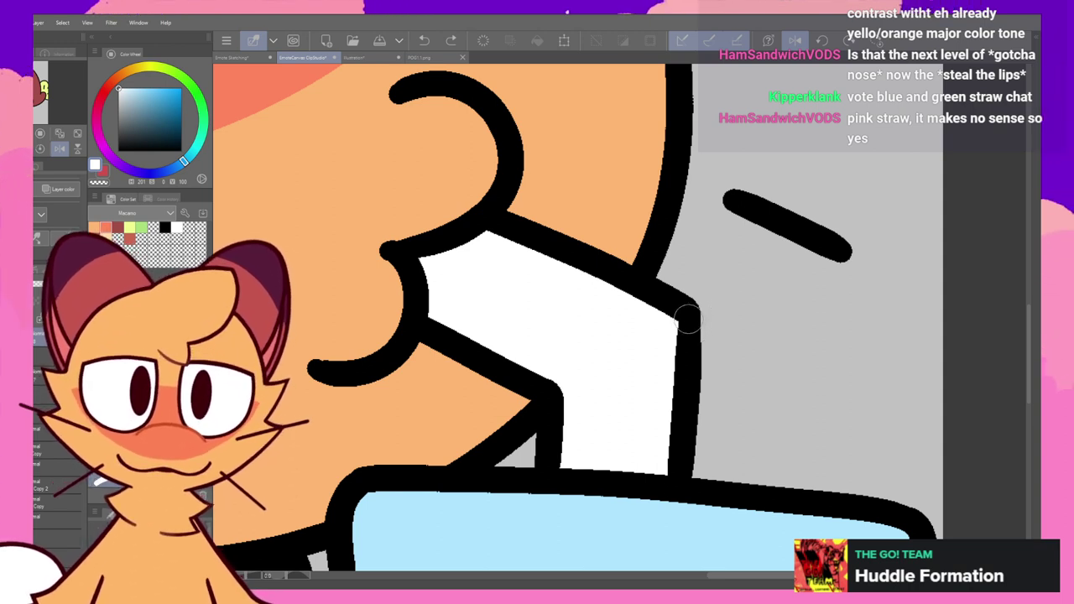
alt+click(692, 359)
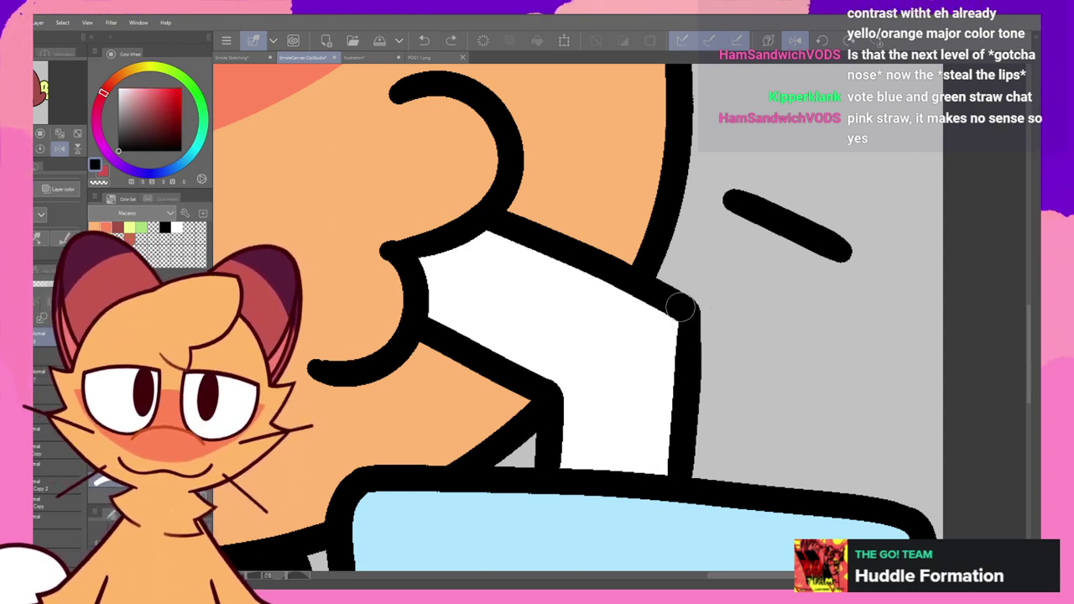
drag(683, 314, 683, 392)
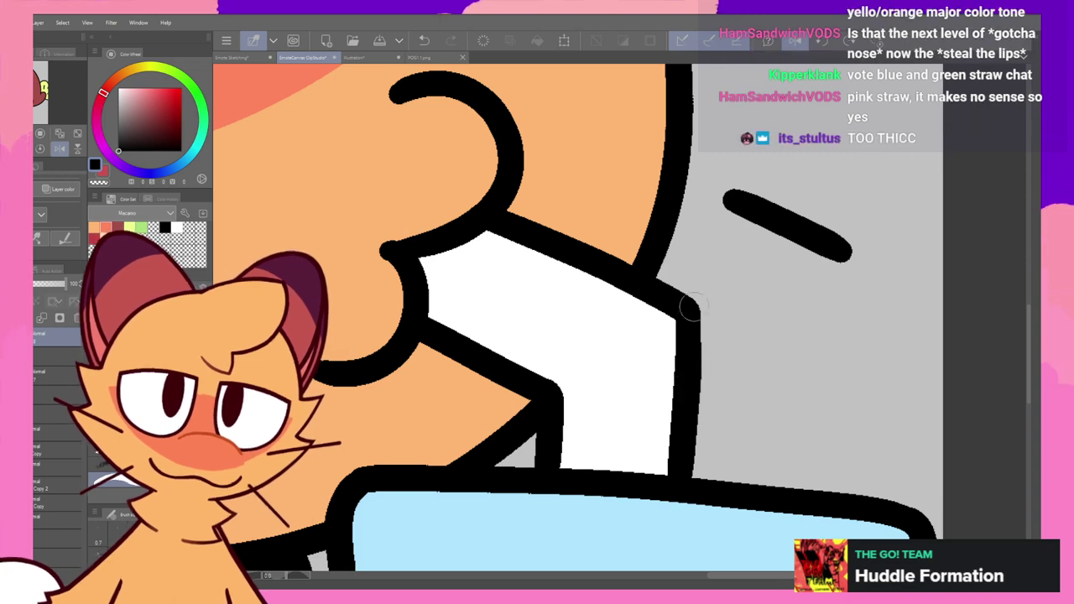
key(ctrl+z)
drag(677, 308, 690, 375)
drag(681, 312, 685, 377)
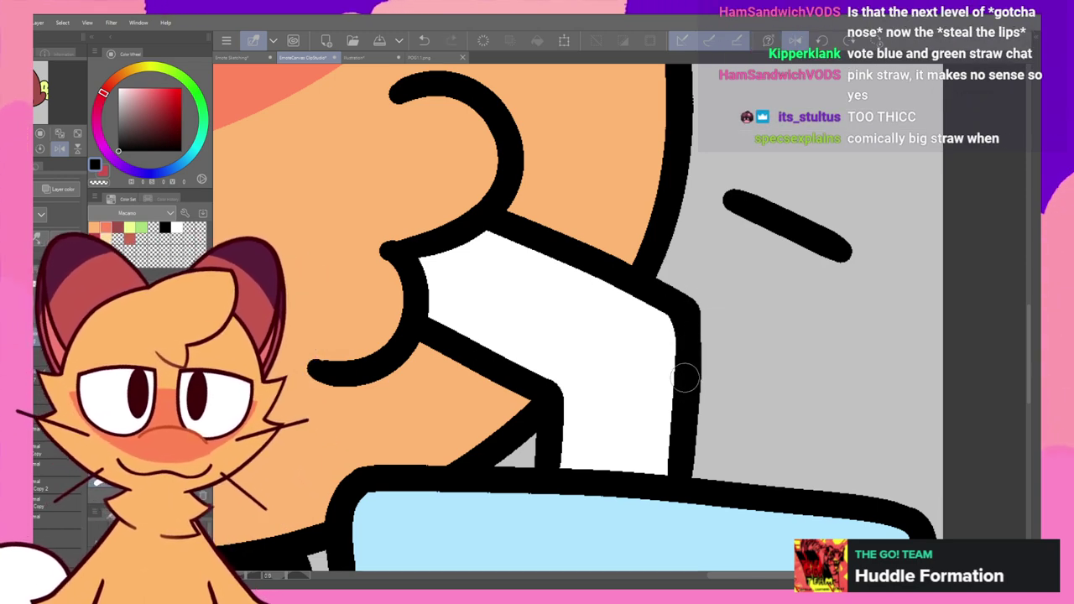
drag(697, 319, 690, 369)
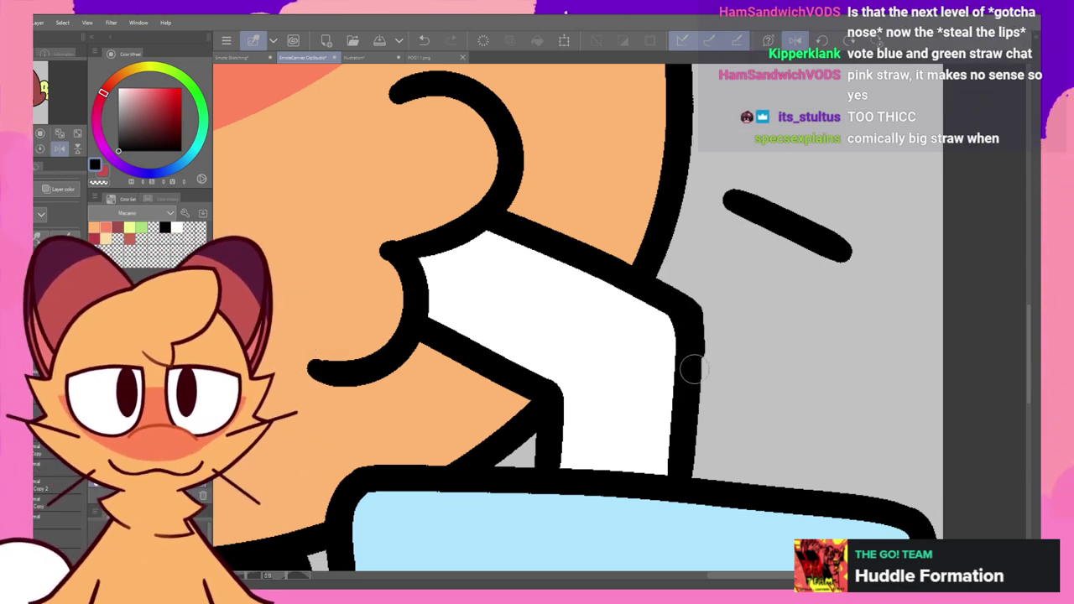
drag(686, 312, 691, 375)
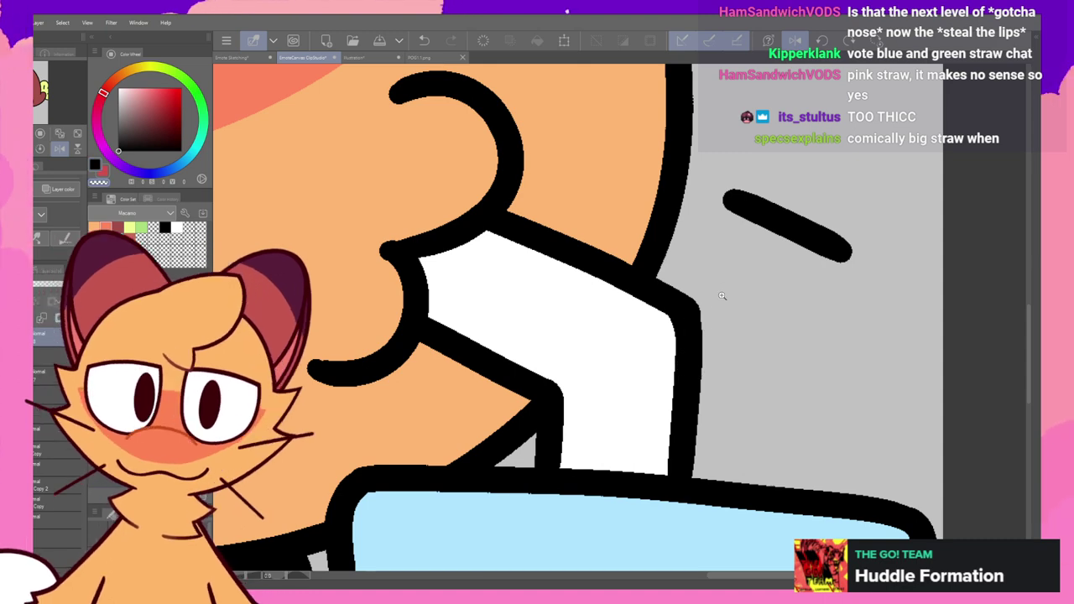
- Sample the lid's light blue, shift it to a paler, less saturated blue, and refill the lid and cup body with it
scroll(696, 340, down, 6)
scroll(711, 353, down, 4)
scroll(733, 358, up, 5)
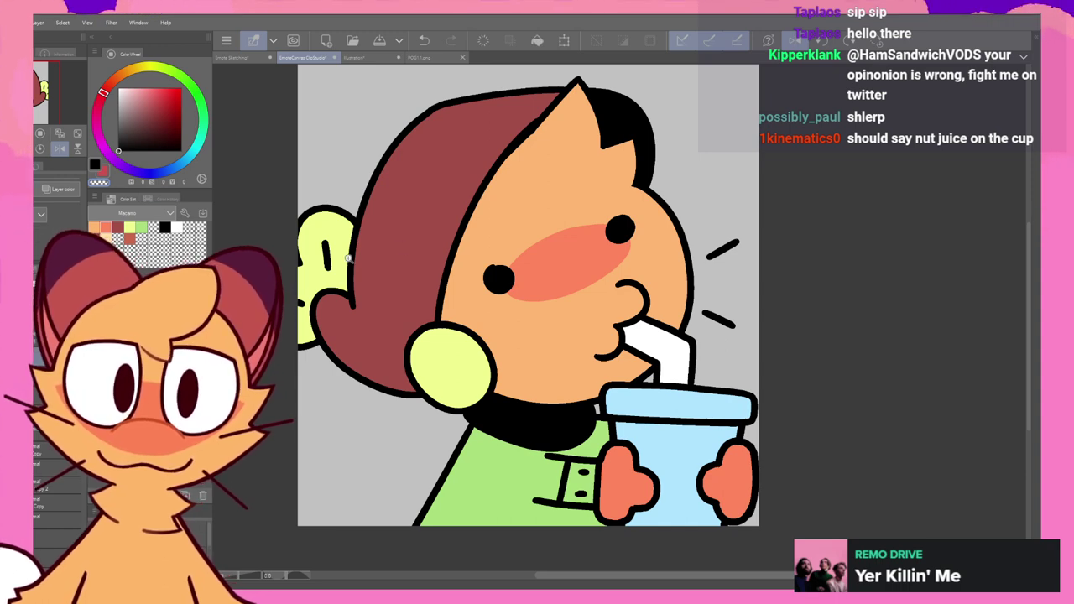
alt+click(674, 401)
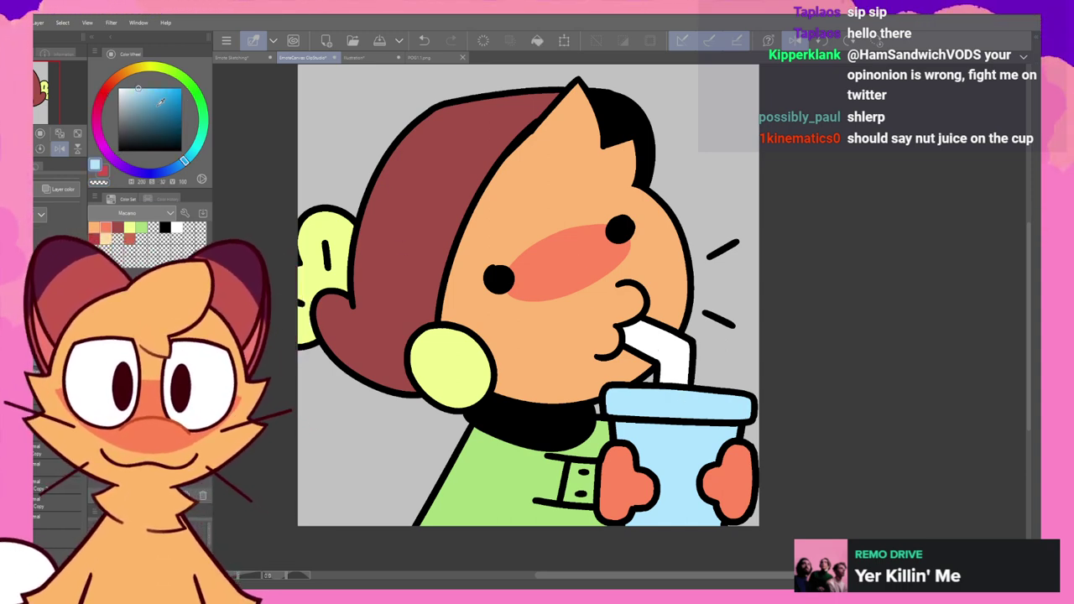
click(131, 93)
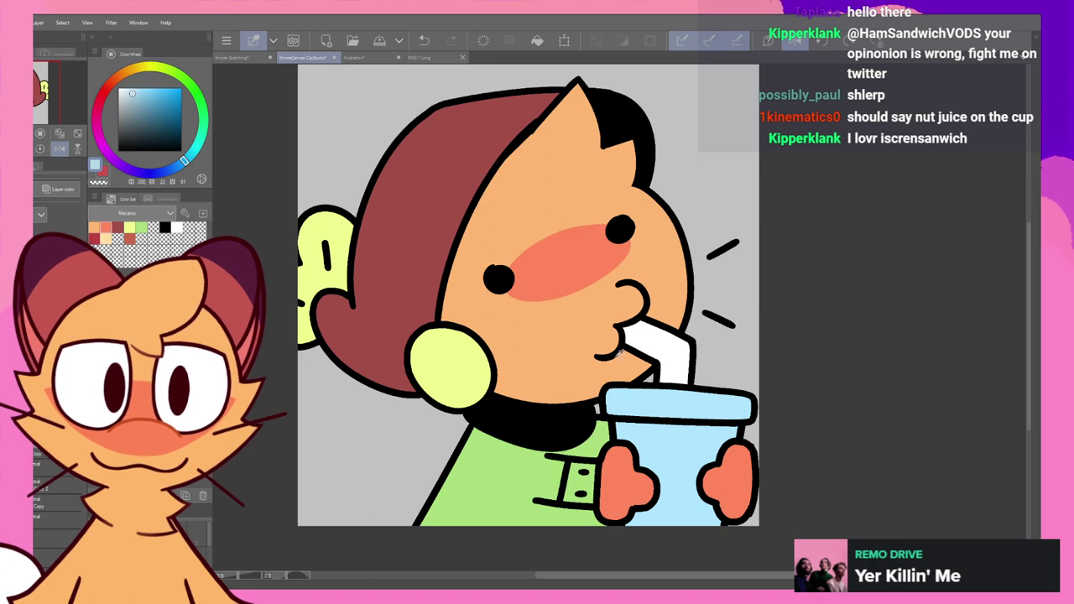
click(713, 403)
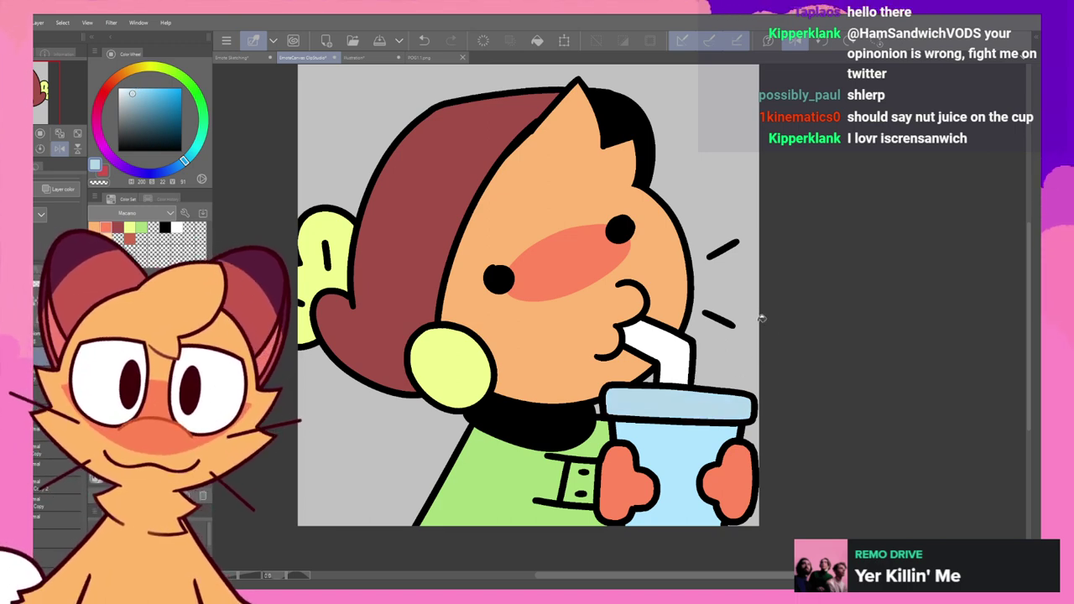
click(131, 91)
click(682, 408)
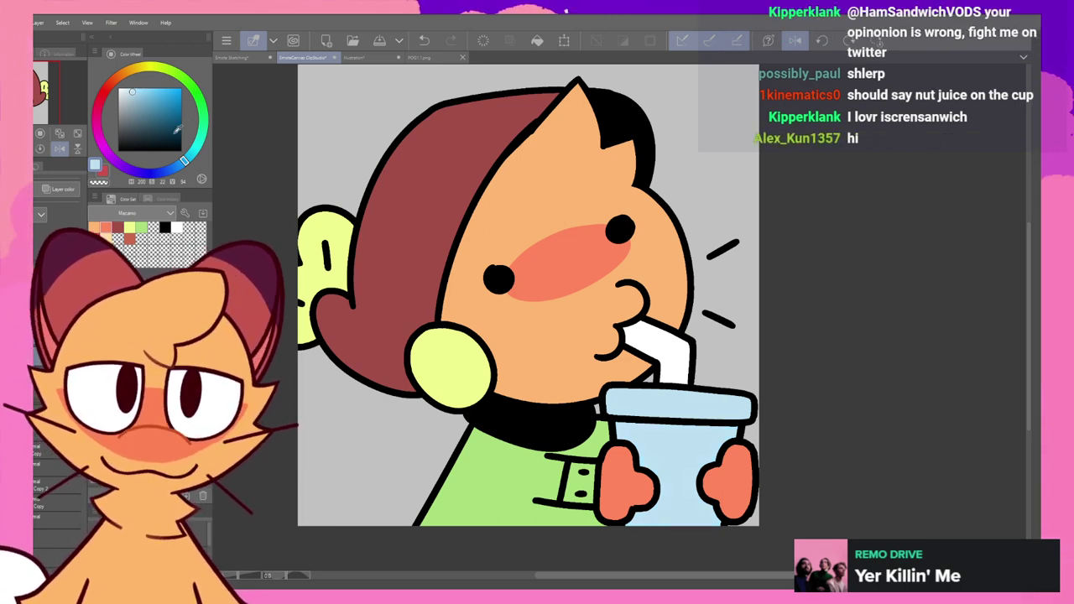
- Pick a deeper blue and paint diagonal stripes across the upper-left part of the cup body, filling between their outlines
click(139, 91)
click(147, 96)
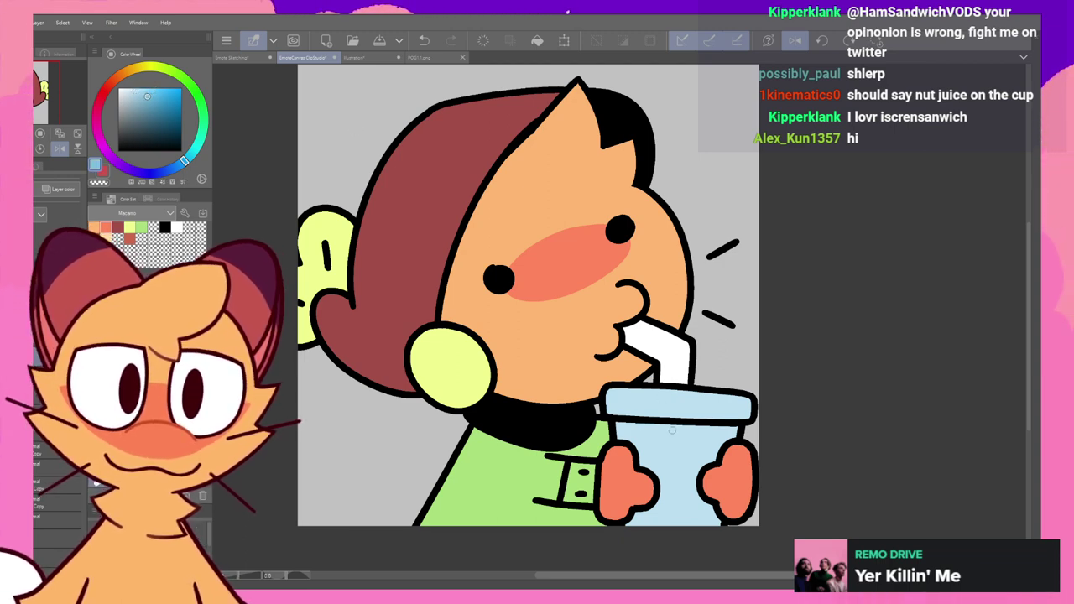
mouse_move(676, 428)
mouse_down()
mouse_move(646, 458)
mouse_move(669, 424)
mouse_move(618, 441)
mouse_move(667, 426)
mouse_up()
key(ctrl+z)
key(ctrl+z)
key(ctrl+z)
drag(641, 461, 669, 424)
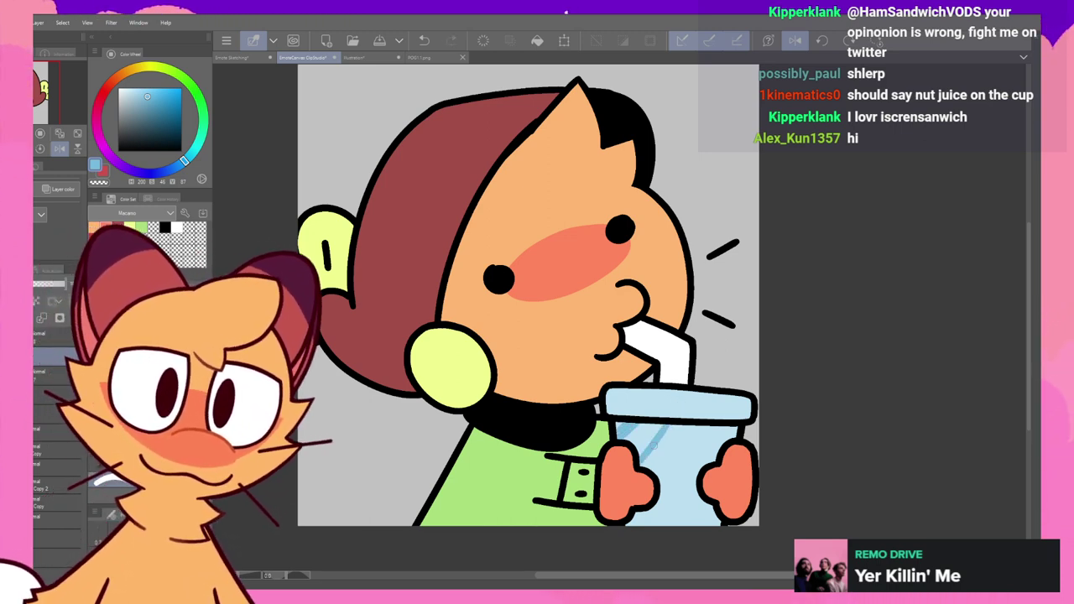
mouse_move(648, 468)
mouse_down()
mouse_move(679, 428)
mouse_move(649, 470)
mouse_up()
key(ctrl+z)
key(g)
click(665, 442)
- Add wider deeper blue diagonal stripes across the middle and right of the cup body, undoing and redrawing the unwanted ones
mouse_move(711, 426)
mouse_down()
mouse_move(649, 516)
mouse_move(661, 507)
mouse_up()
key(ctrl+z)
key(ctrl+z)
drag(713, 427, 656, 513)
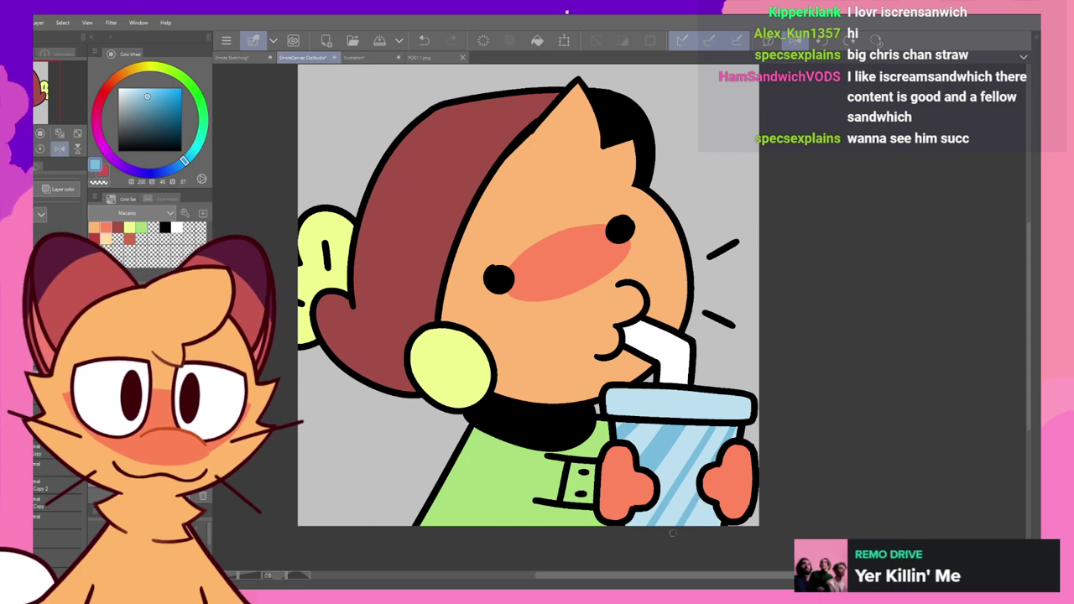
drag(681, 516, 726, 438)
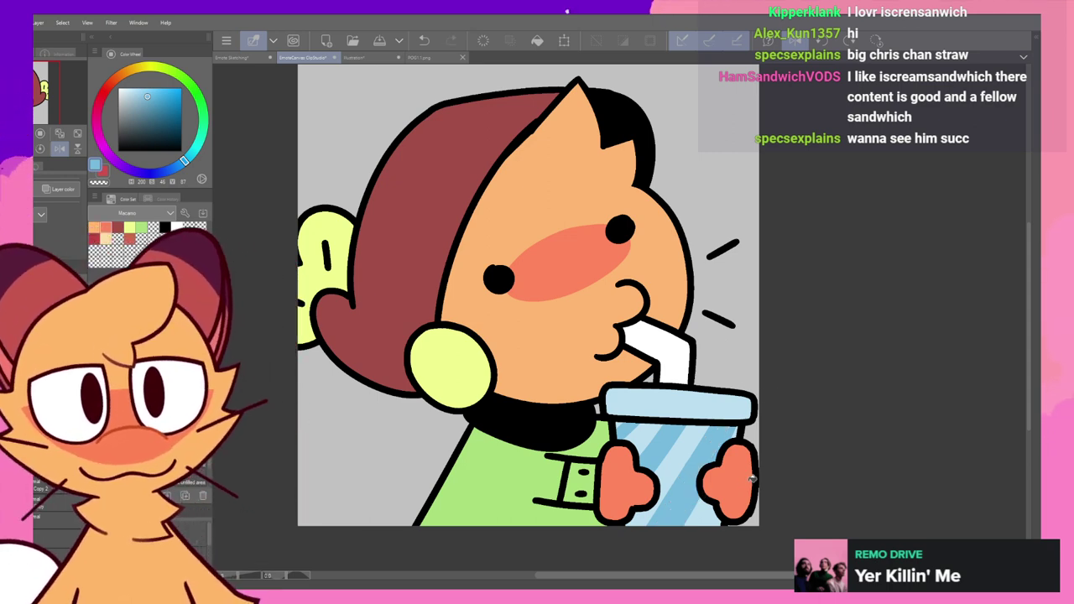
key(ctrl+z)
key(ctrl+z)
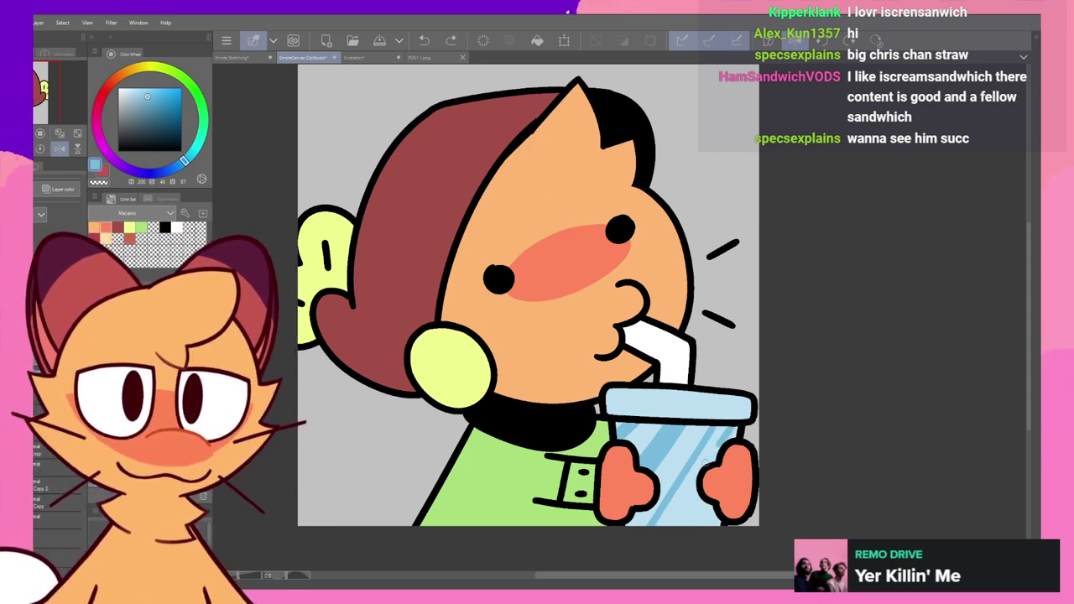
key(ctrl+z)
drag(664, 522, 716, 441)
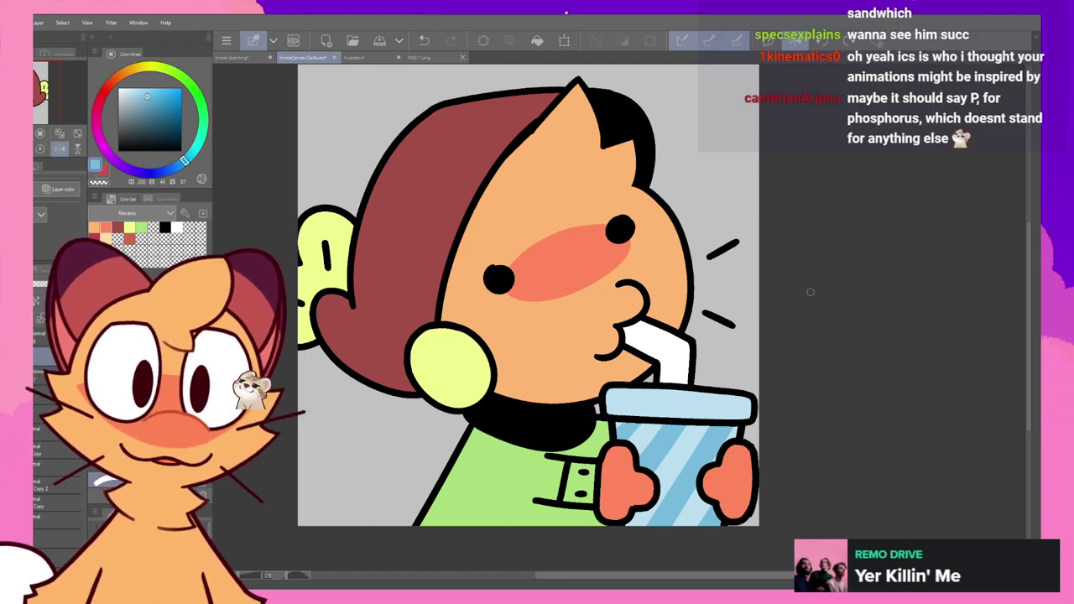
- Mirror the canvas view to check the striped cup, and restore the normal orientation
click(807, 41)
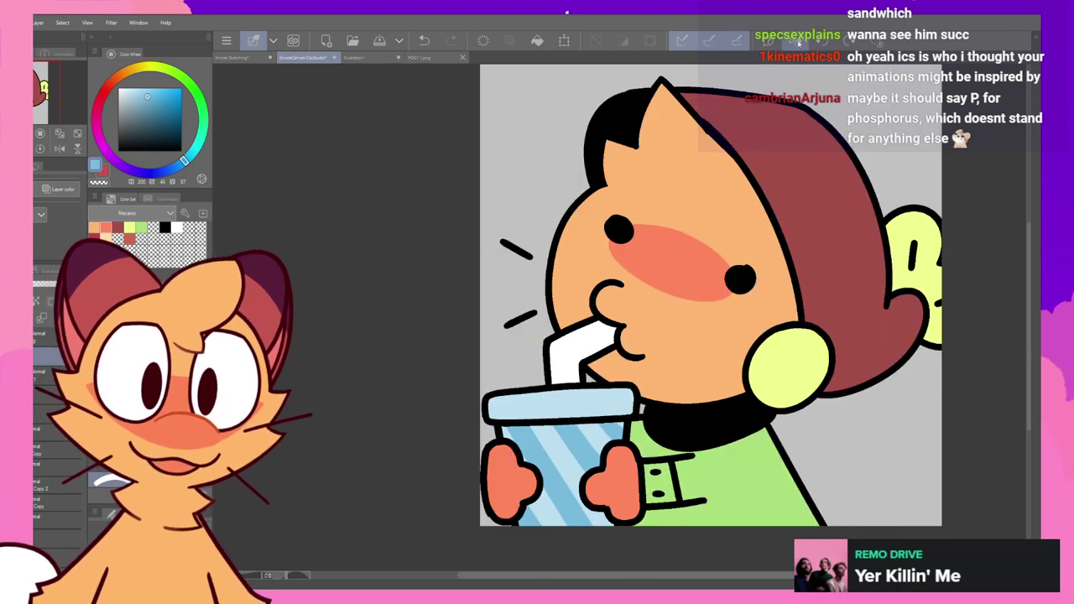
click(818, 42)
drag(754, 247, 716, 330)
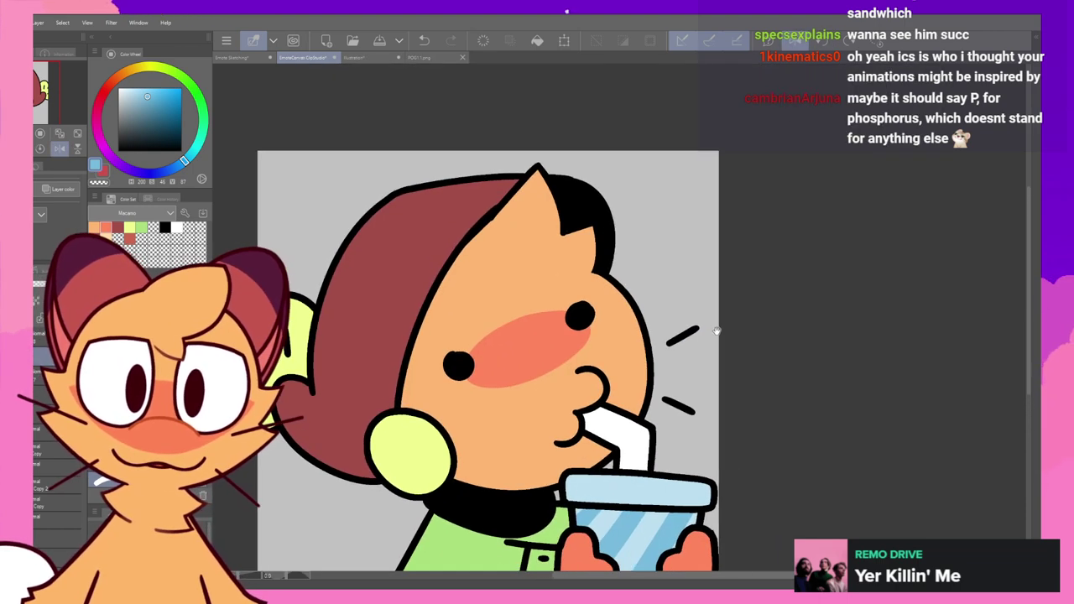
drag(718, 416, 774, 299)
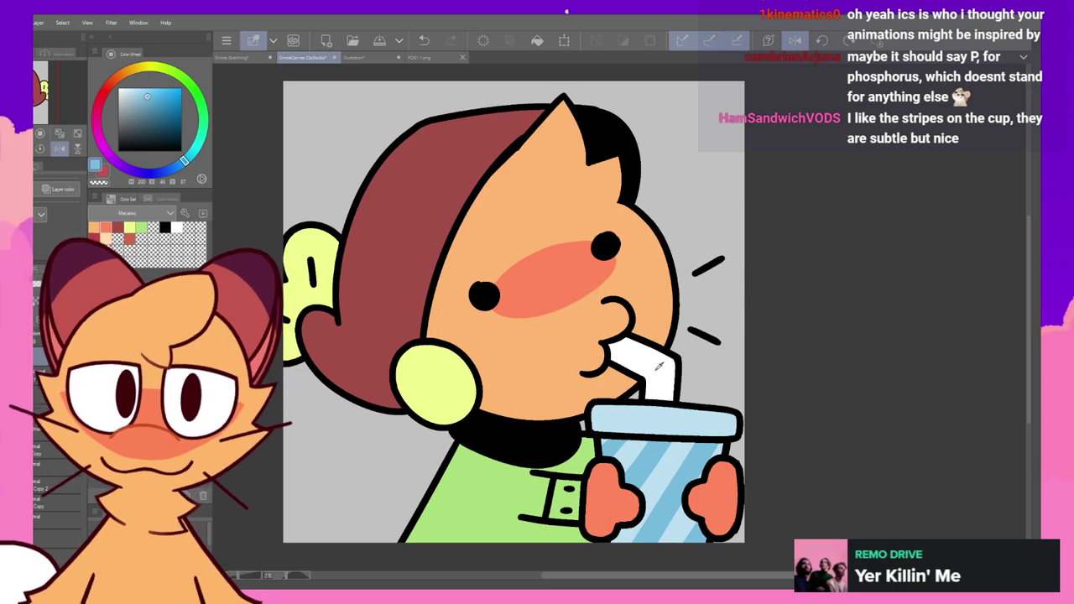
- Shade the straw's tip beside the mouth in the lid's pale blue, and mirror the canvas view
drag(649, 373, 662, 360)
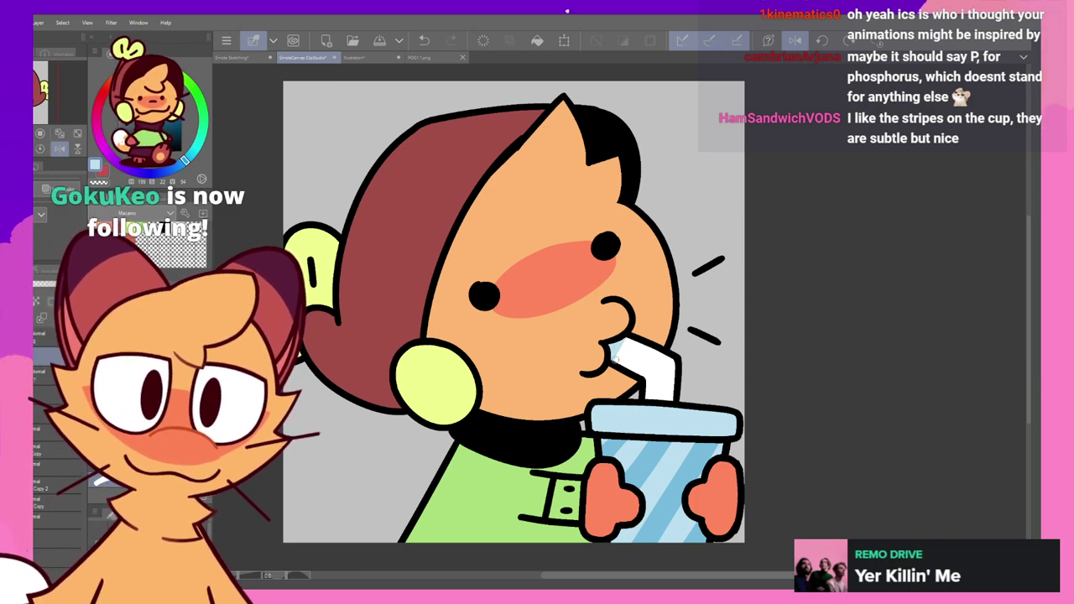
key(ctrl+z)
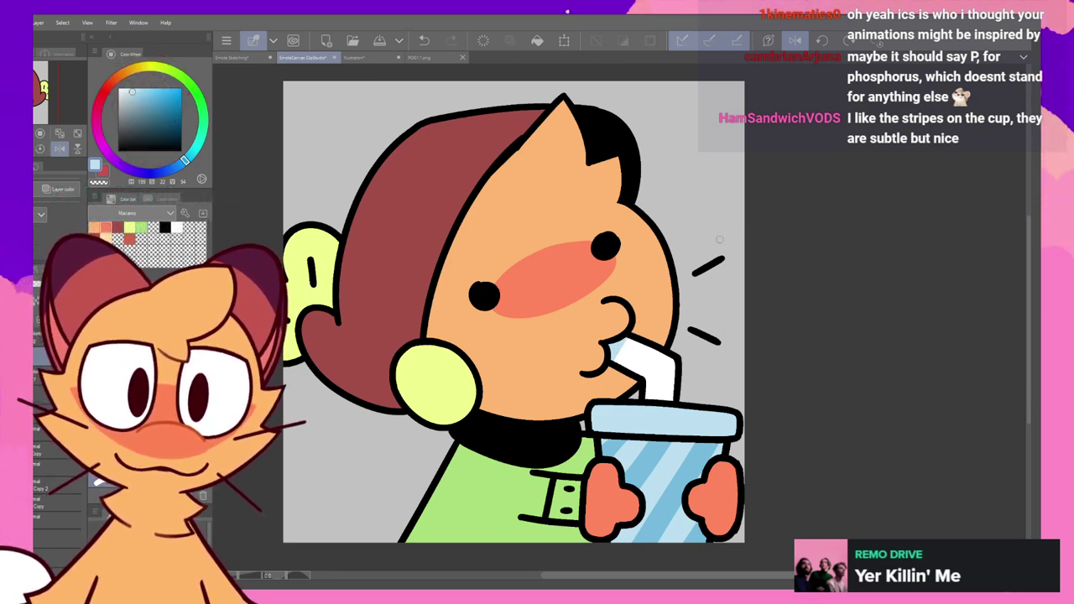
click(794, 40)
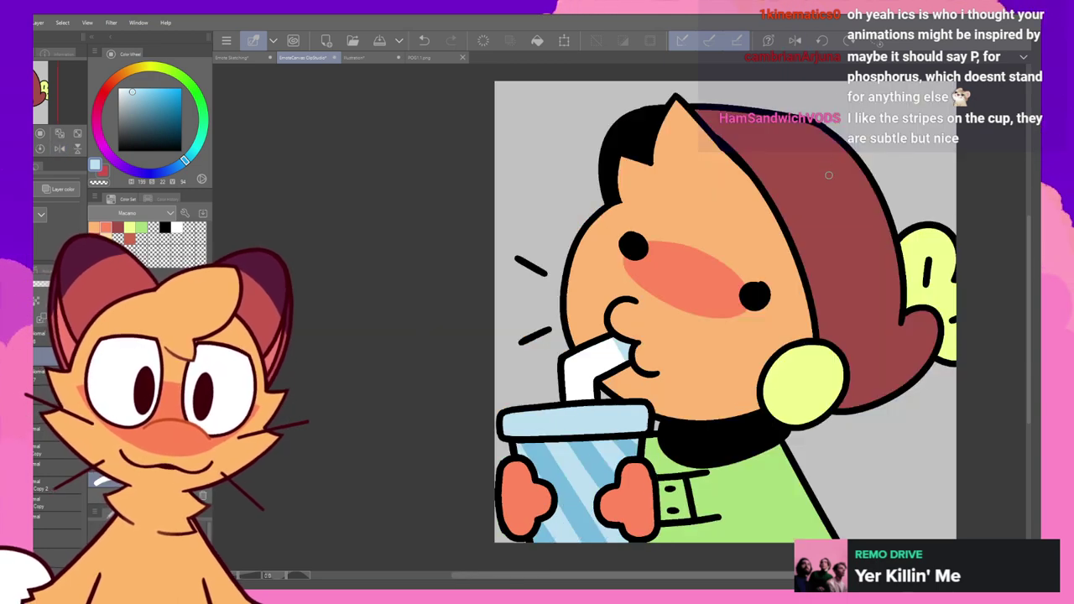
drag(771, 262, 762, 226)
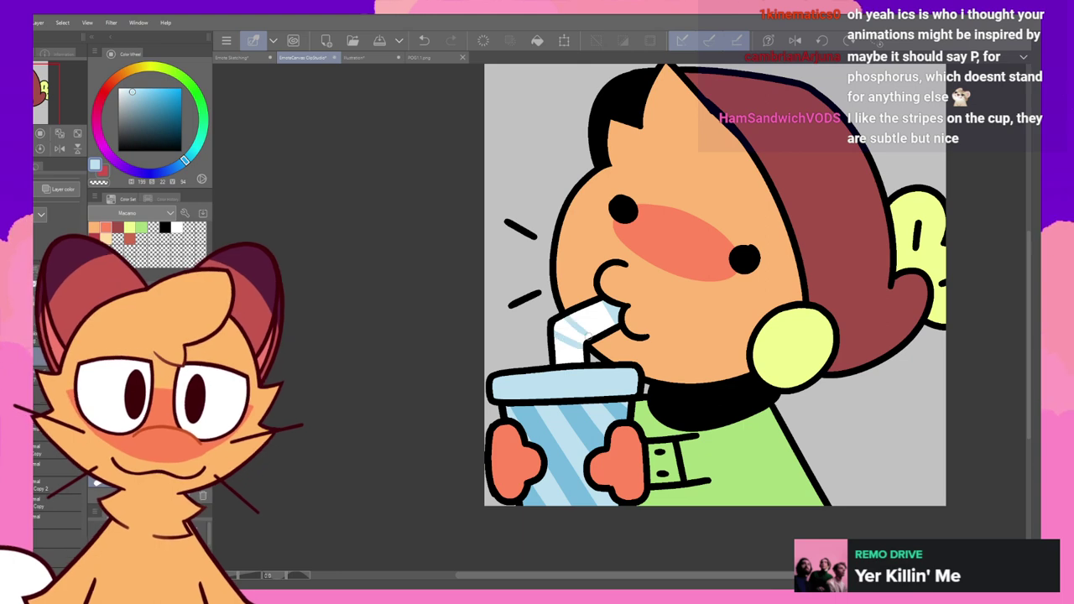
- Undo the pale blue bands across the straw and try two short dashes at its bend instead
key(ctrl+z)
key(ctrl+z)
drag(566, 326, 573, 332)
drag(561, 335, 568, 342)
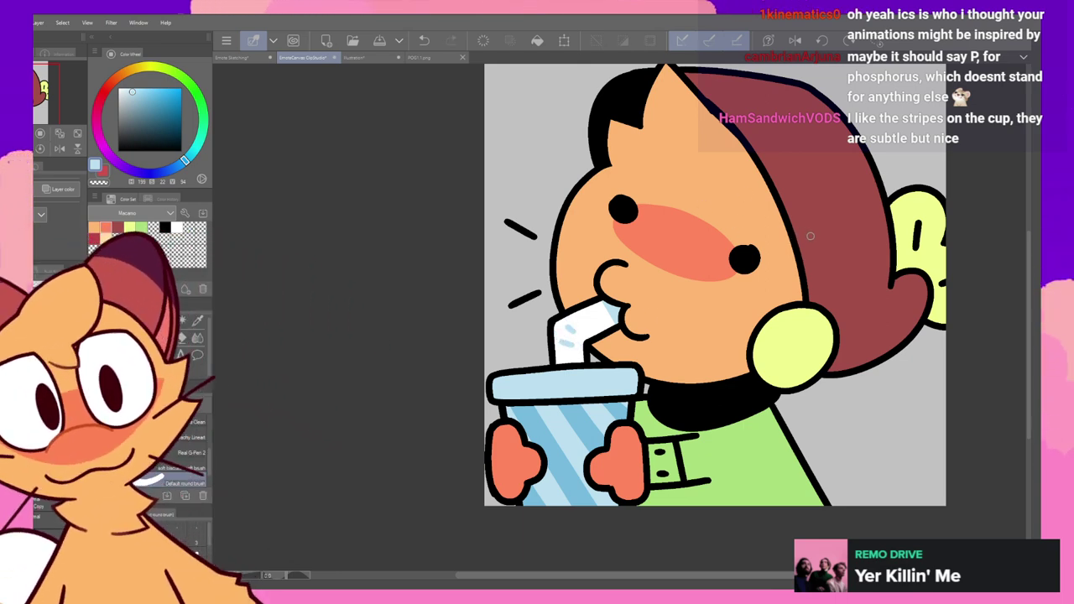
key(ctrl+z)
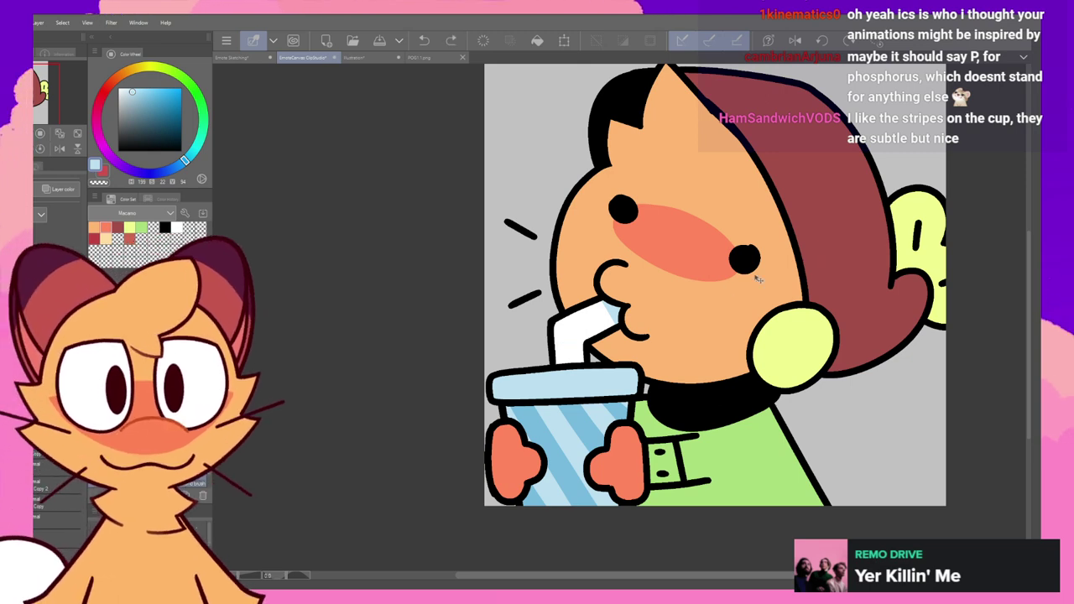
- Try short pale blue crease lines fanning out from the straw's inner bend, undoing unwanted strokes
drag(560, 332, 577, 336)
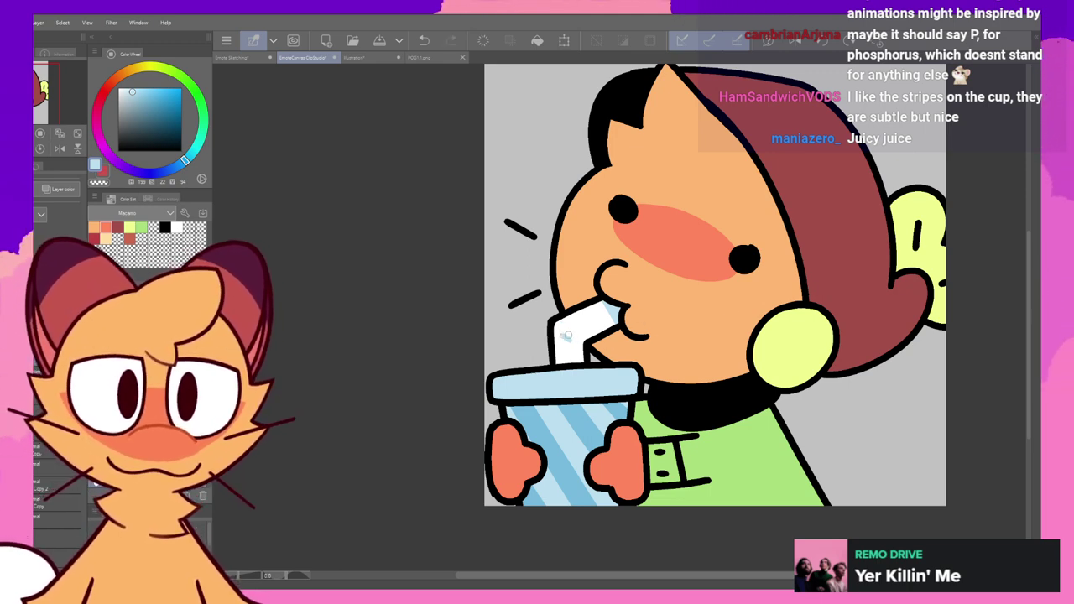
drag(563, 336, 576, 332)
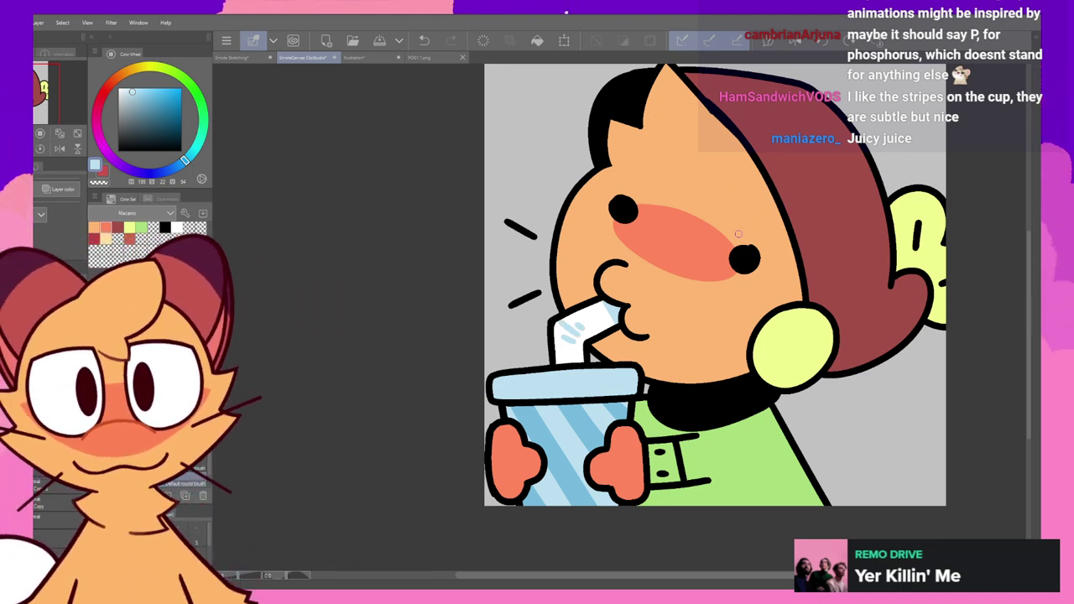
key(ctrl+z)
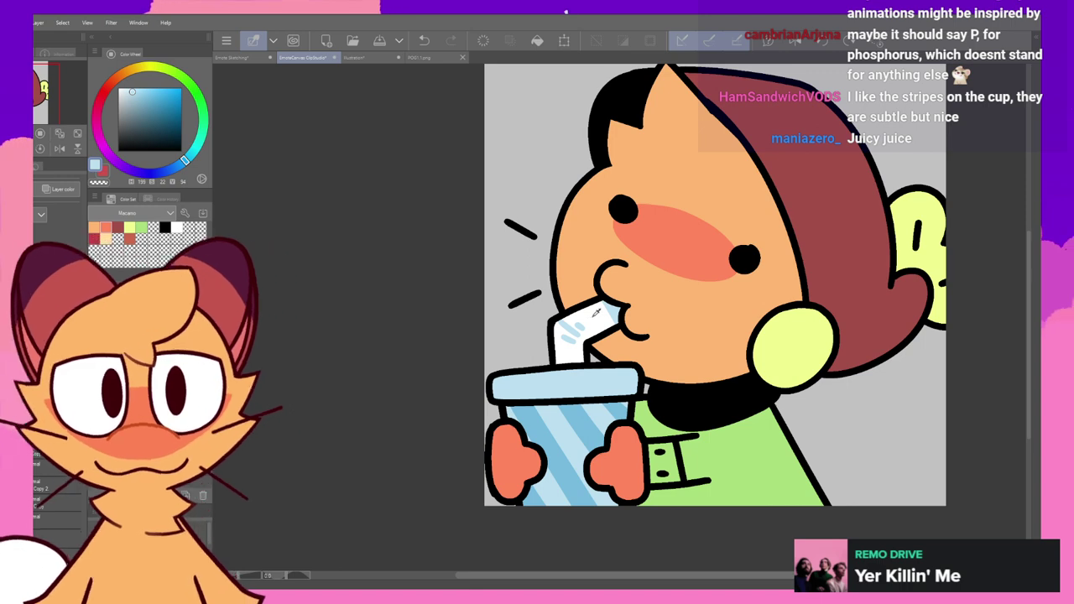
key(ctrl+z)
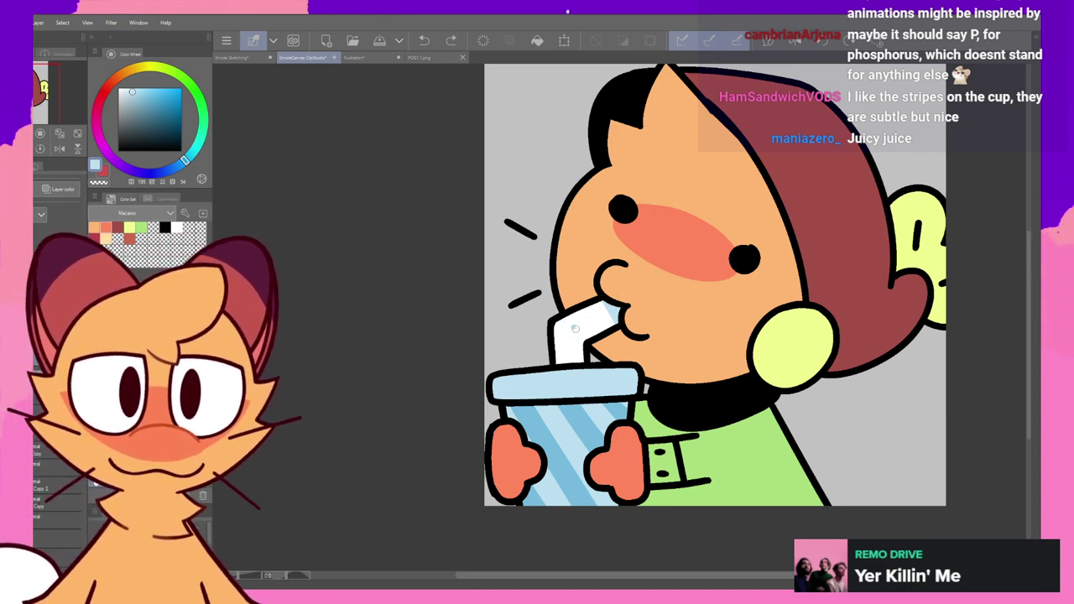
drag(576, 329, 572, 339)
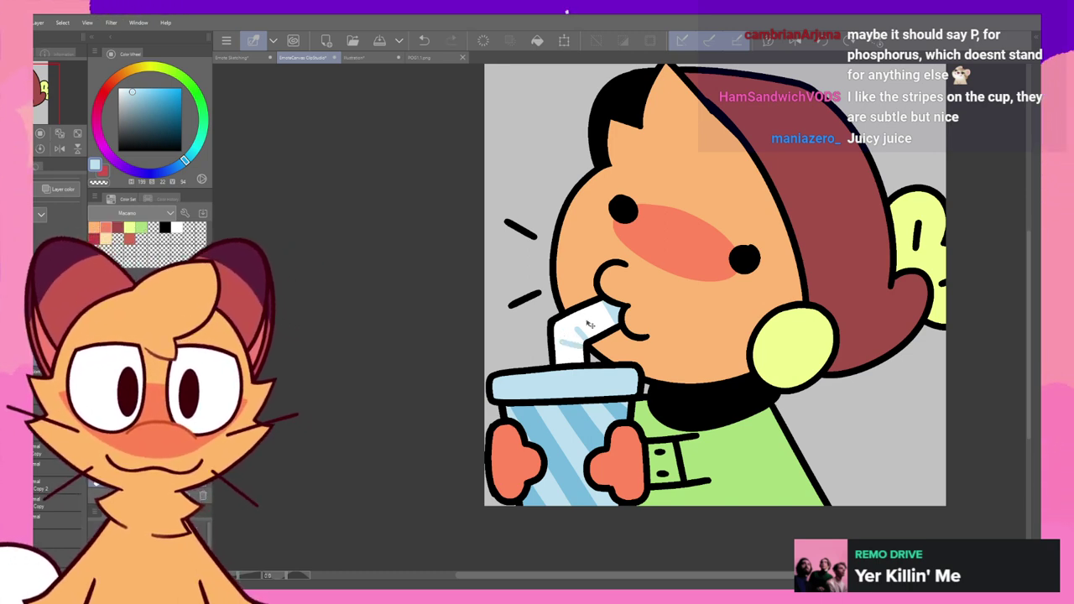
key(ctrl+z)
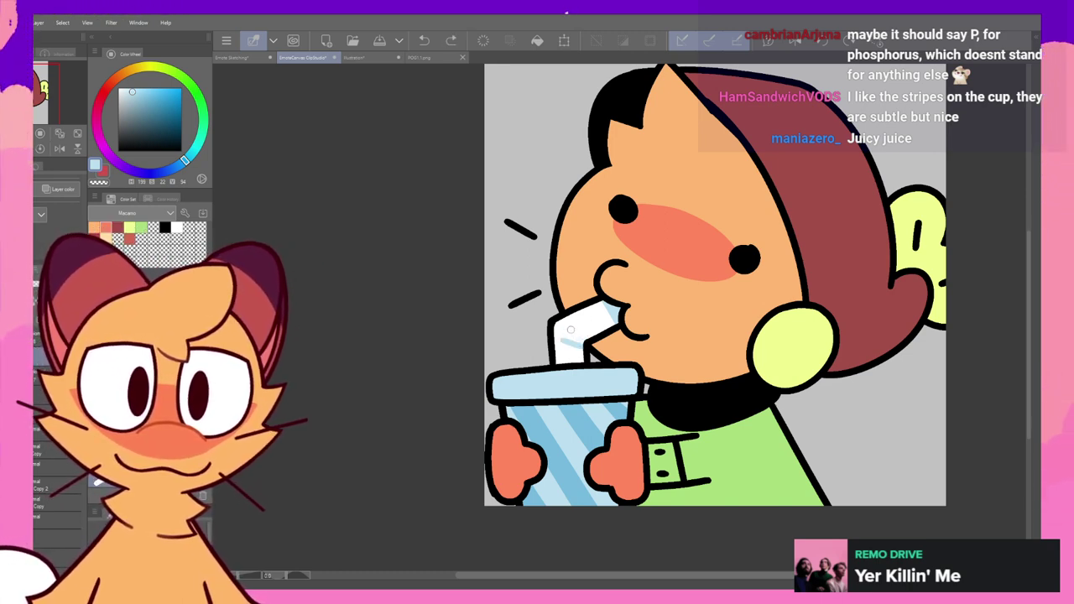
drag(570, 329, 587, 338)
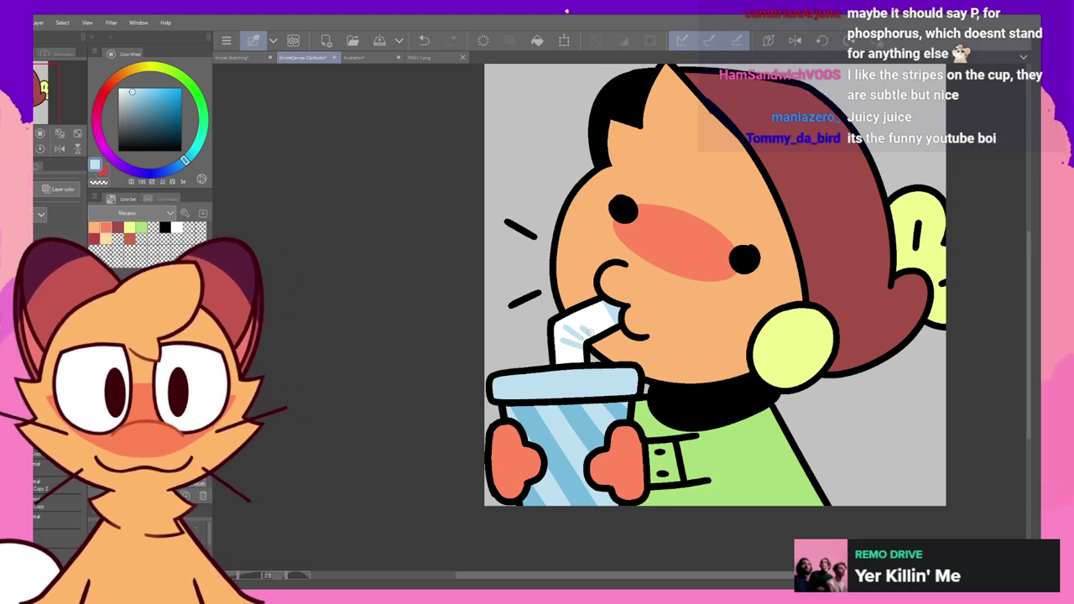
key(ctrl+z)
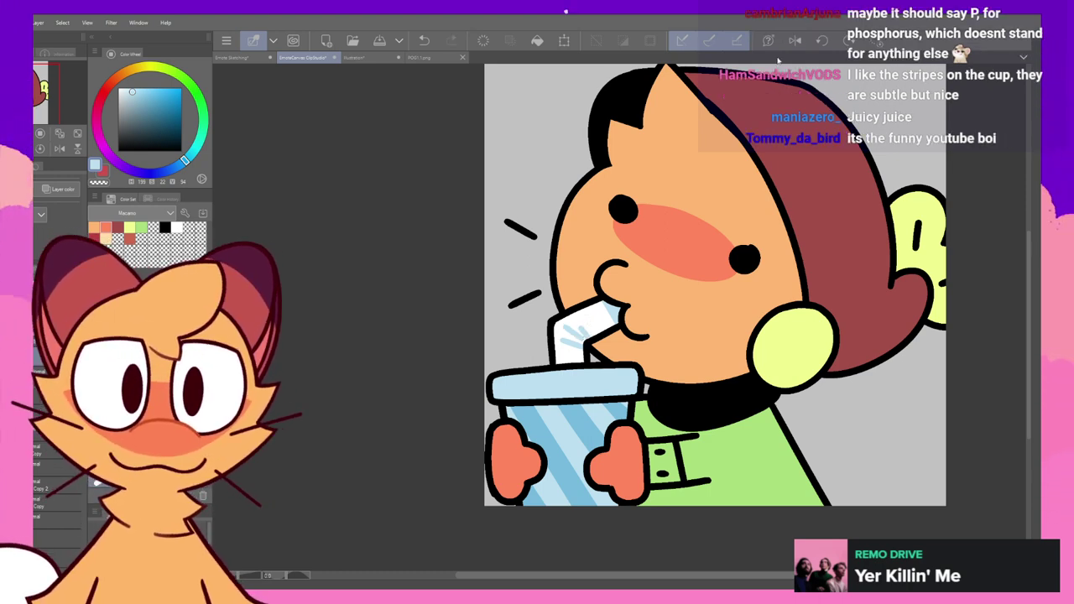
- Restore the canvas orientation and try a pale blue stripe following the straw's length through the bend, undoing it
click(794, 40)
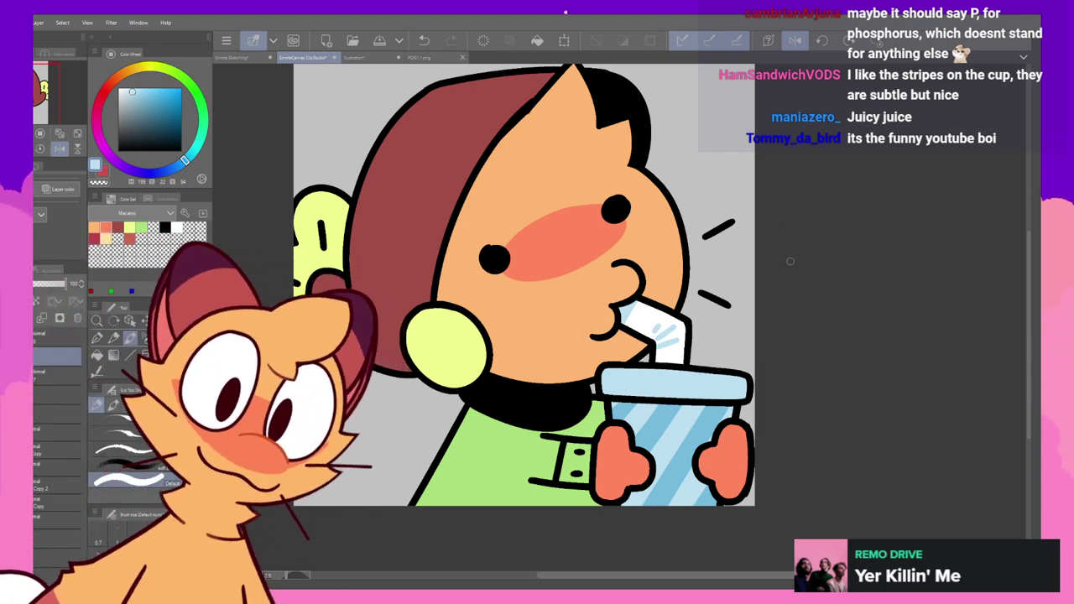
drag(733, 314, 693, 378)
drag(684, 414, 681, 363)
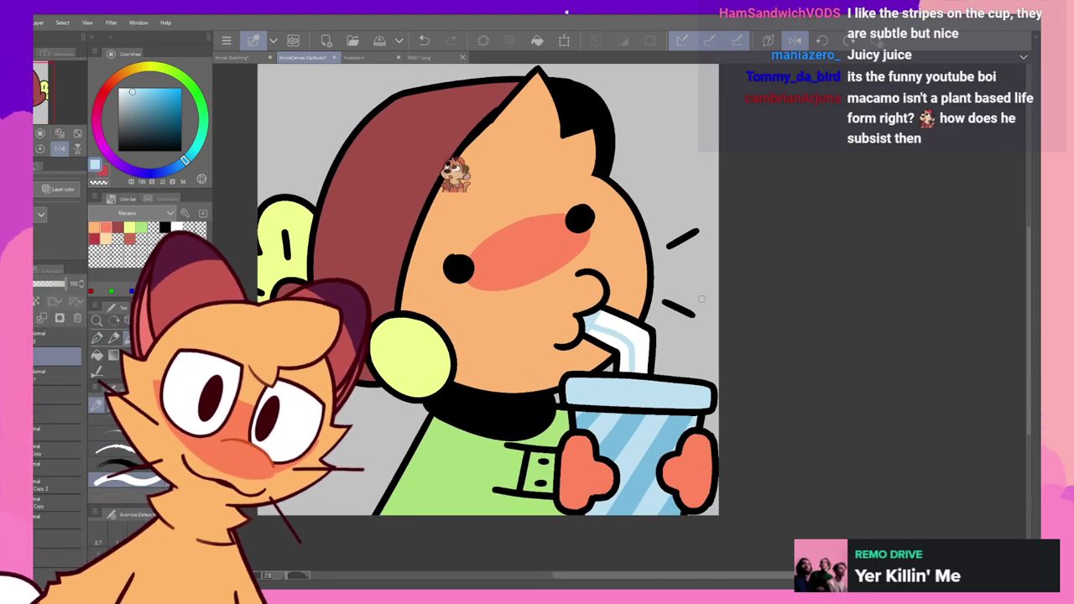
drag(593, 321, 630, 362)
key(ctrl+z)
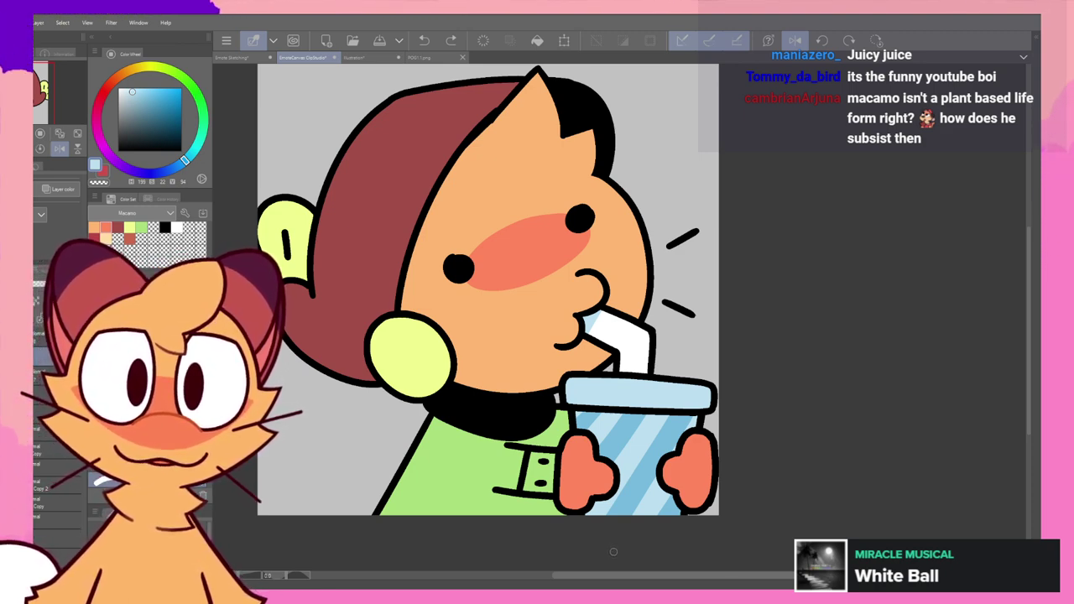
- Mirror the canvas view horizontally and inspect the whole character with the cup and straw
drag(750, 304, 743, 347)
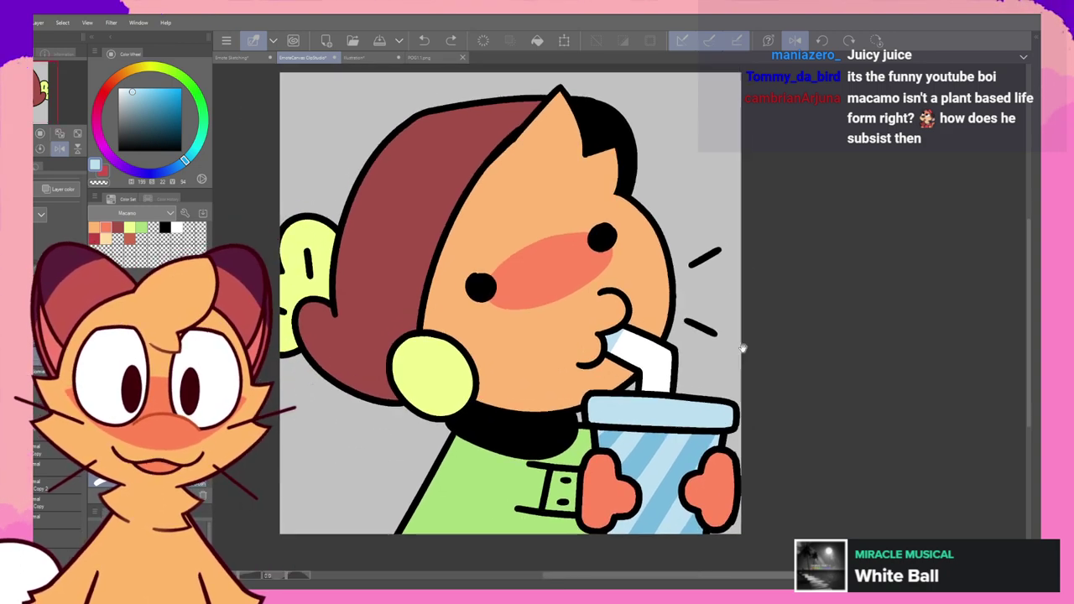
click(796, 41)
drag(811, 234, 755, 233)
drag(788, 271, 772, 281)
drag(730, 336, 760, 355)
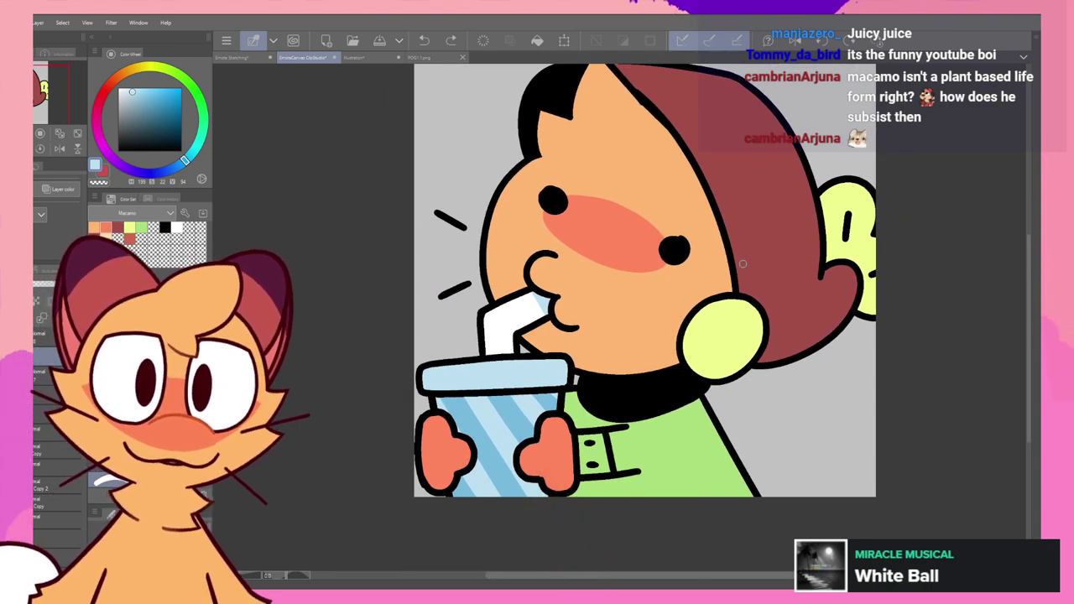
mouse_move(741, 294)
mouse_down()
mouse_move(735, 323)
mouse_move(747, 344)
mouse_move(734, 356)
mouse_up()
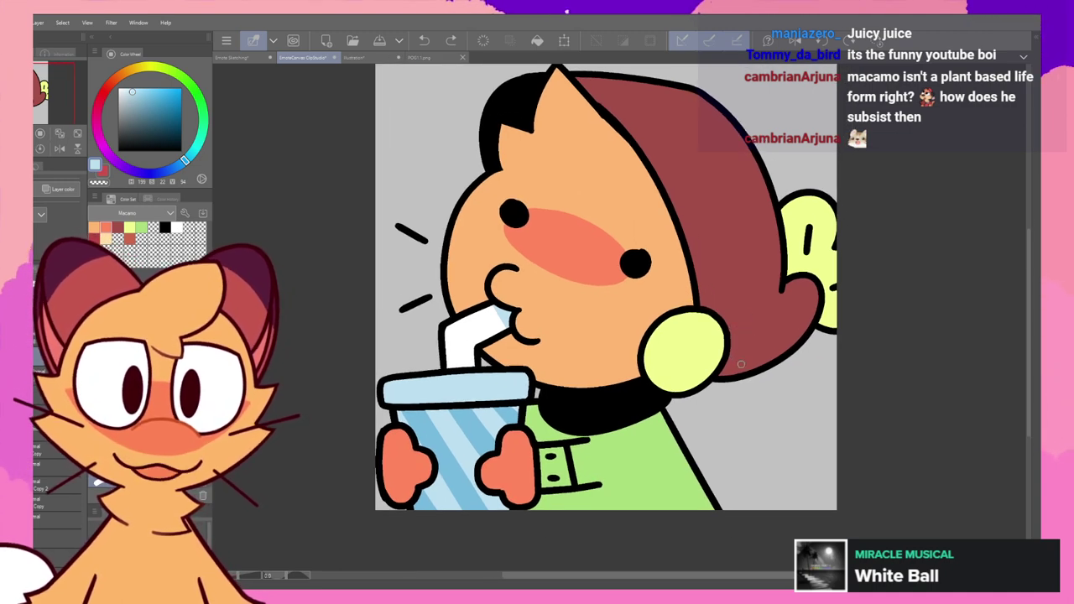
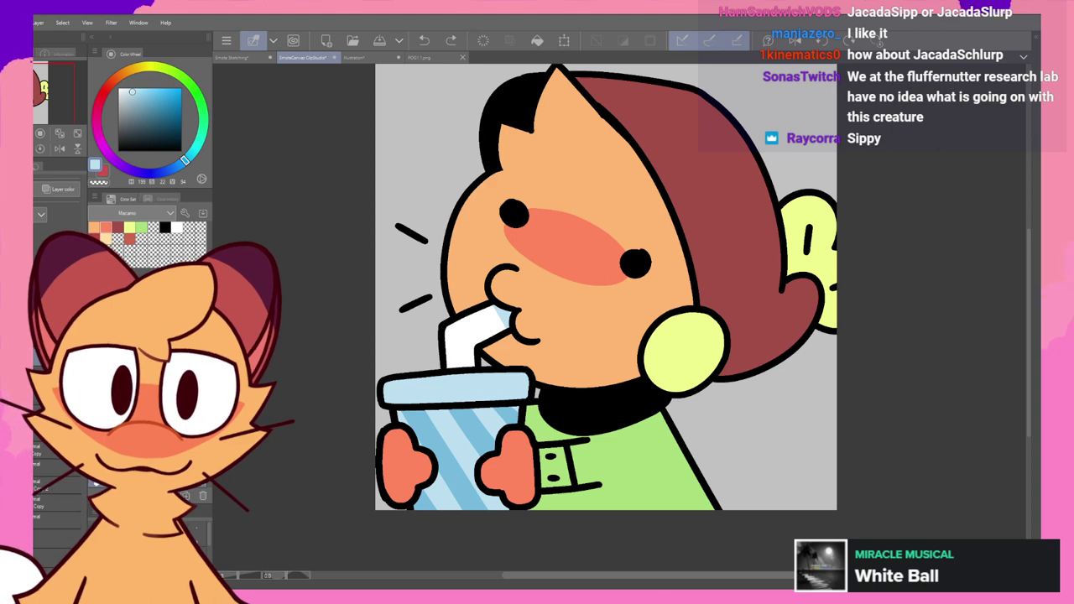
- Recolour the cup, its stripes, lid and the straw's shading from blue to pink with a Hue/Saturation adjustment
key(ctrl+u)
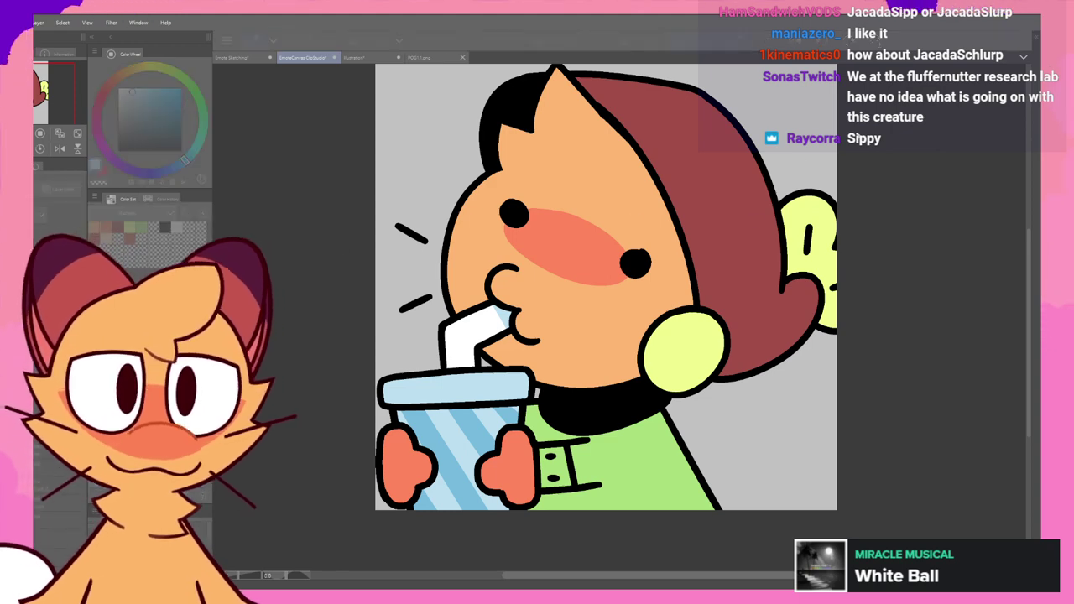
click(857, 125)
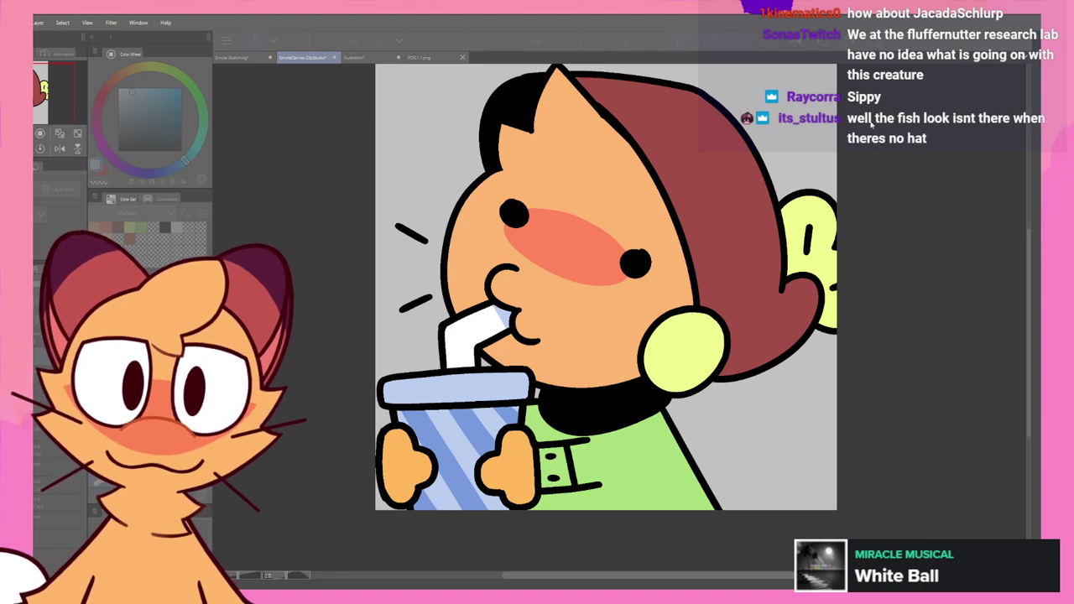
click(871, 123)
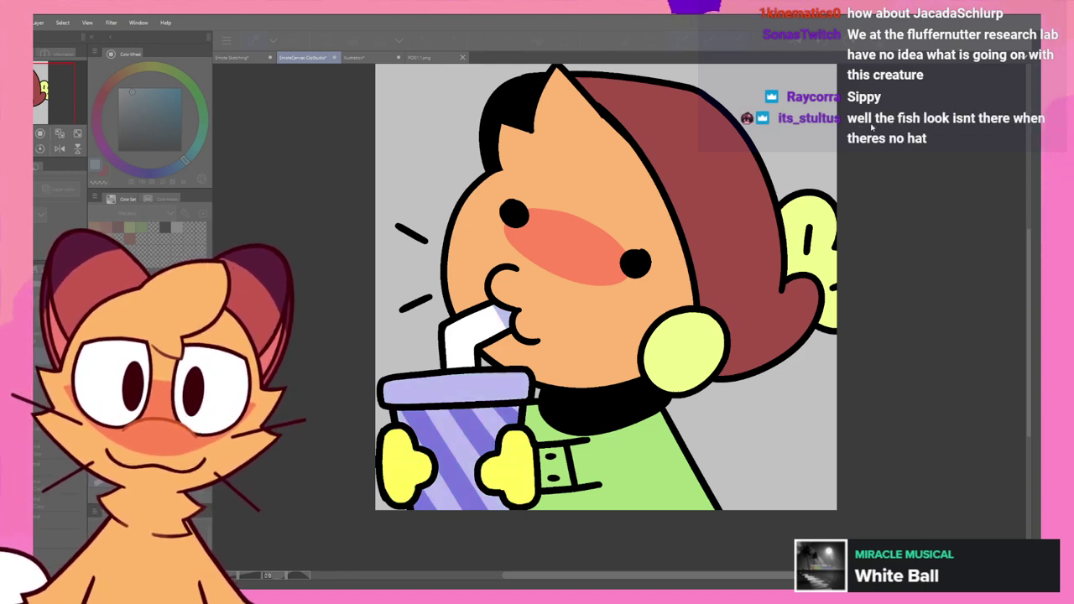
drag(853, 128, 815, 135)
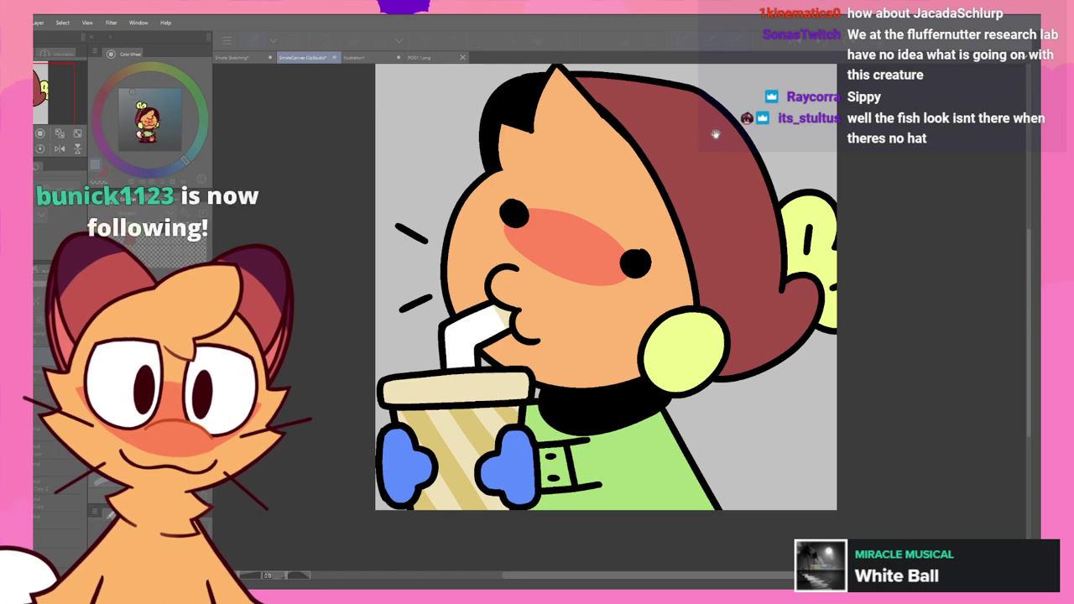
drag(740, 130, 721, 125)
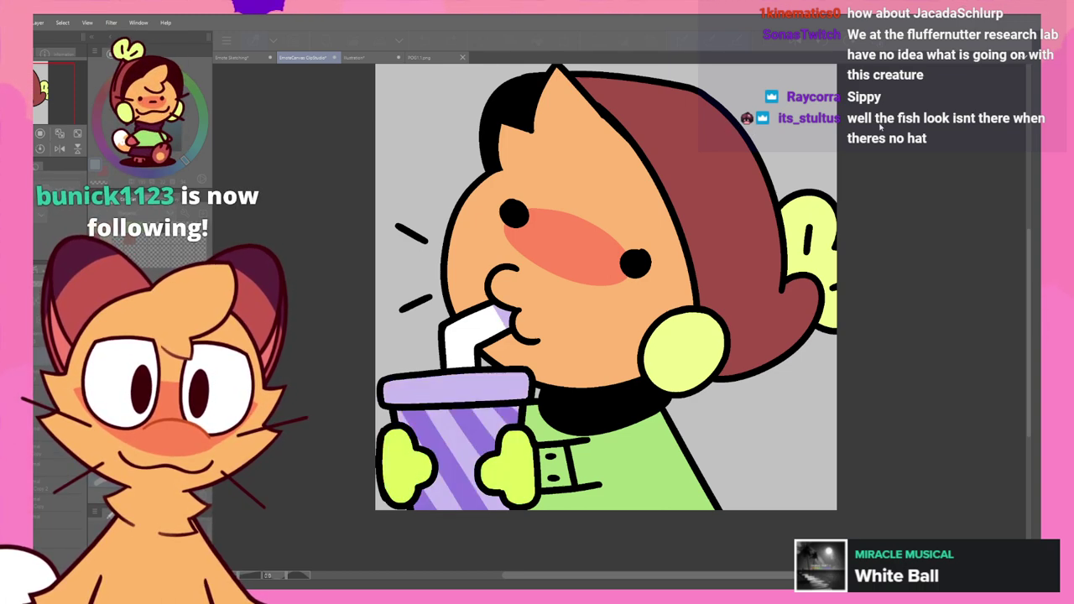
drag(911, 123, 920, 124)
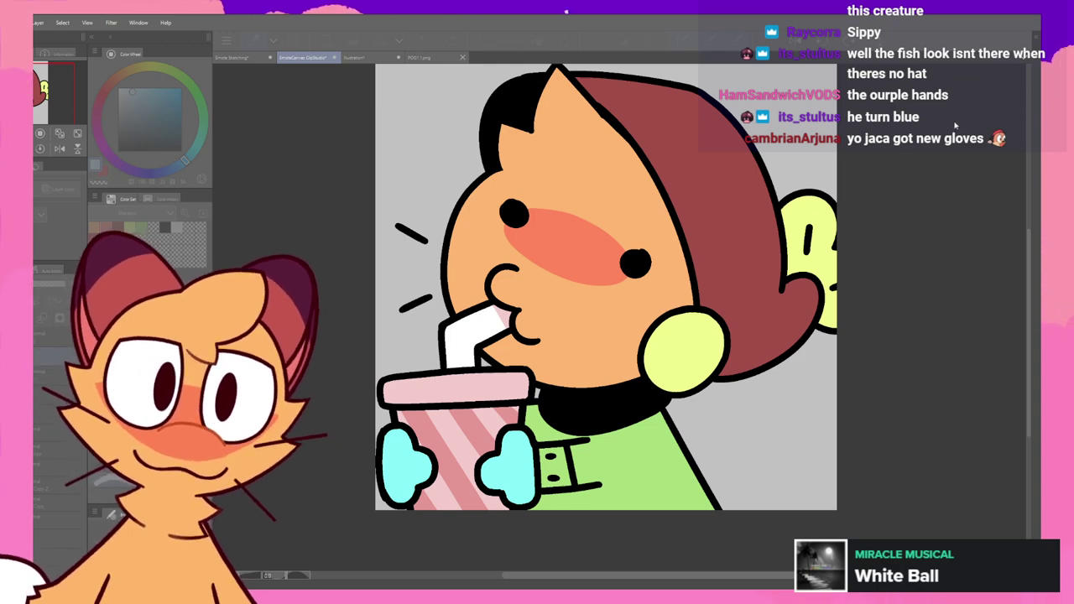
key(ctrl+z)
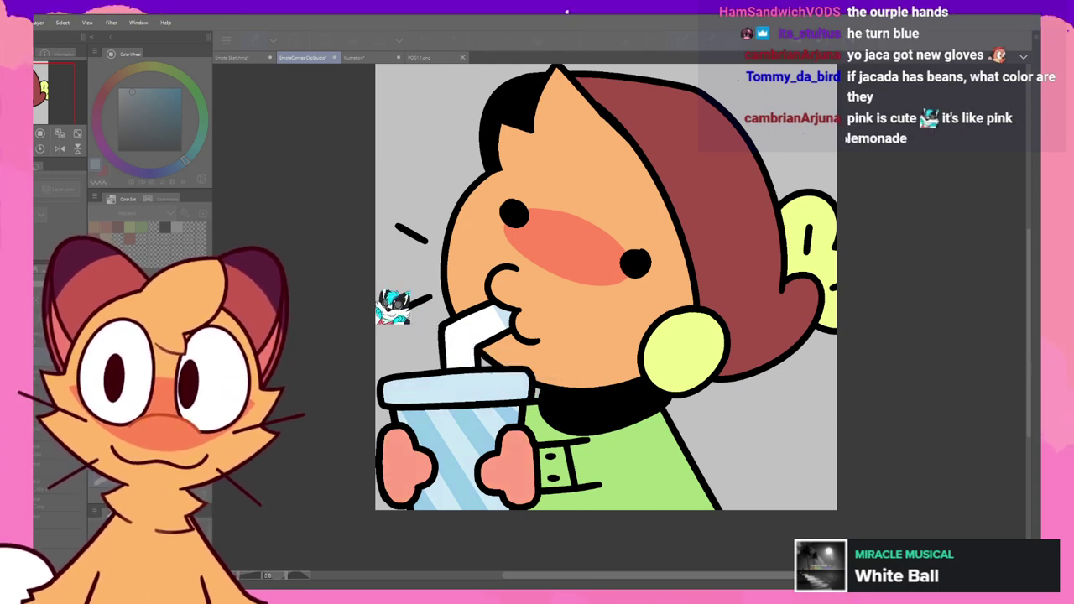
key(ctrl+z)
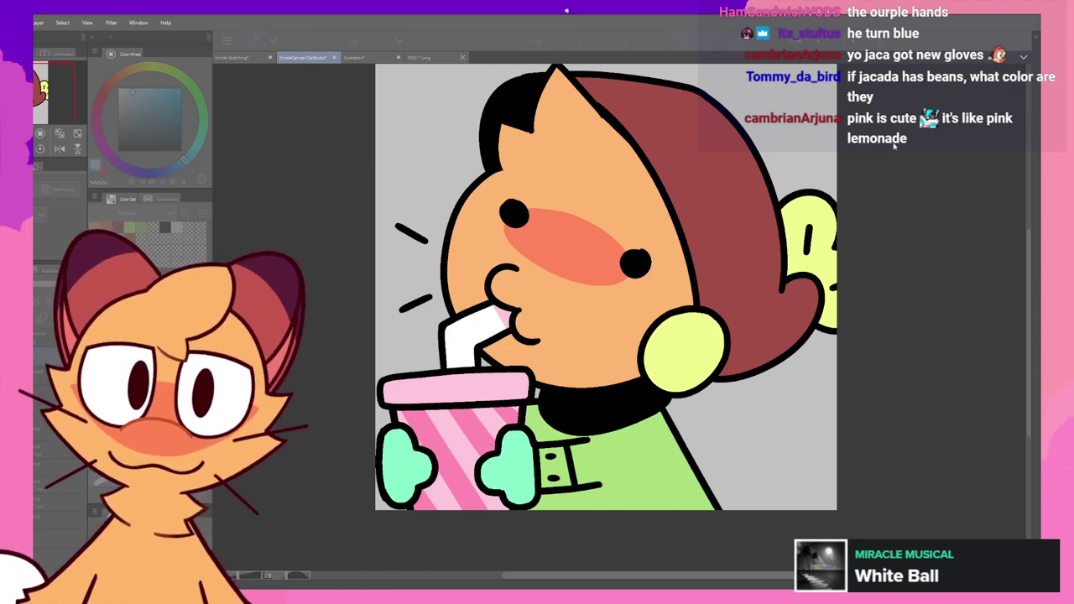
click(998, 112)
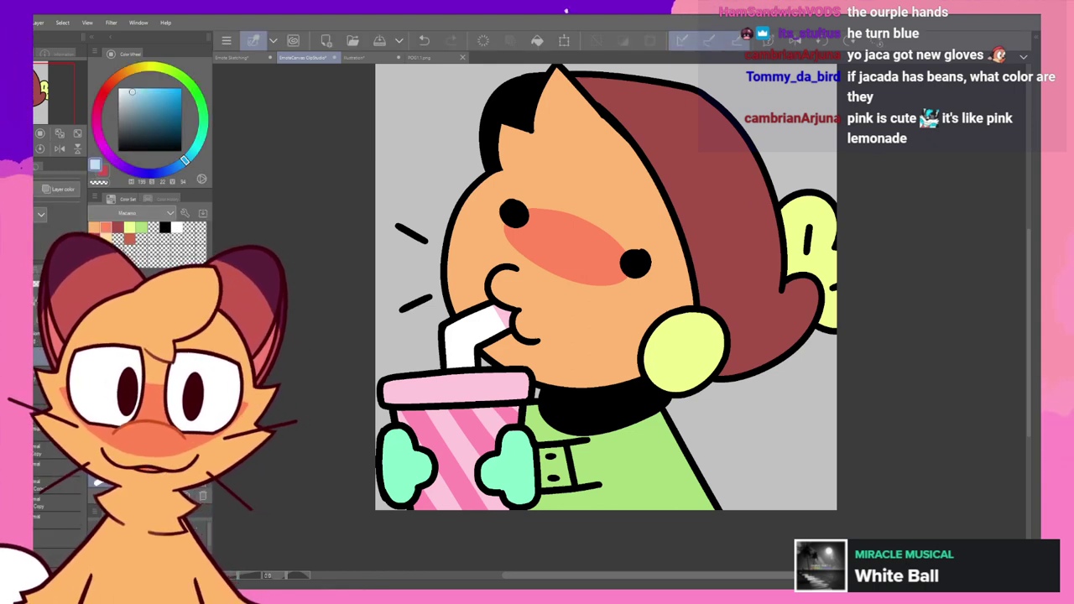
- Refill both hands holding the cup with the coral palette colour
click(117, 225)
click(507, 469)
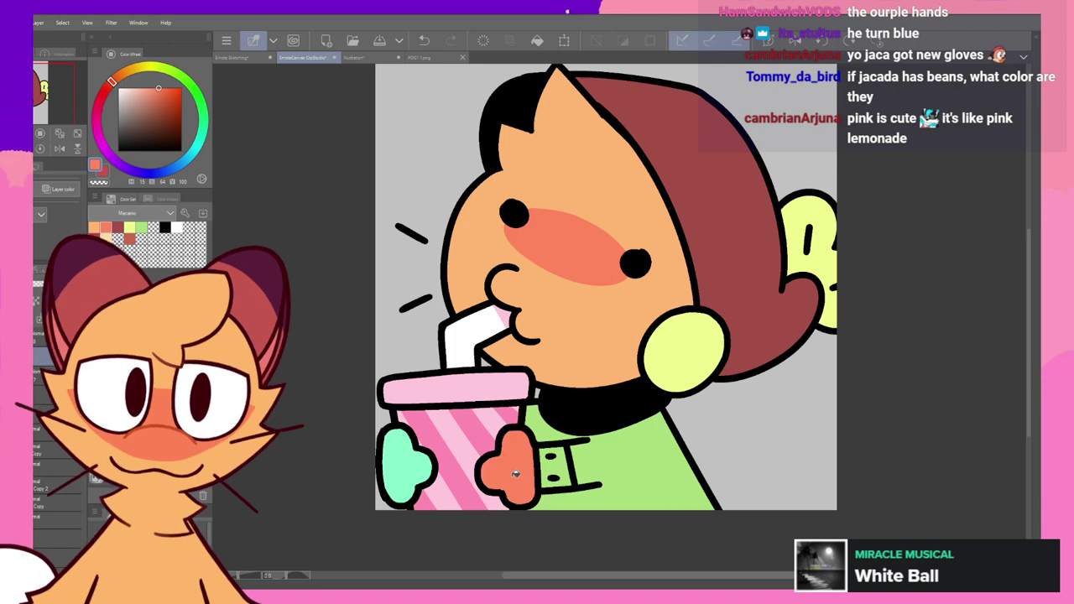
click(402, 466)
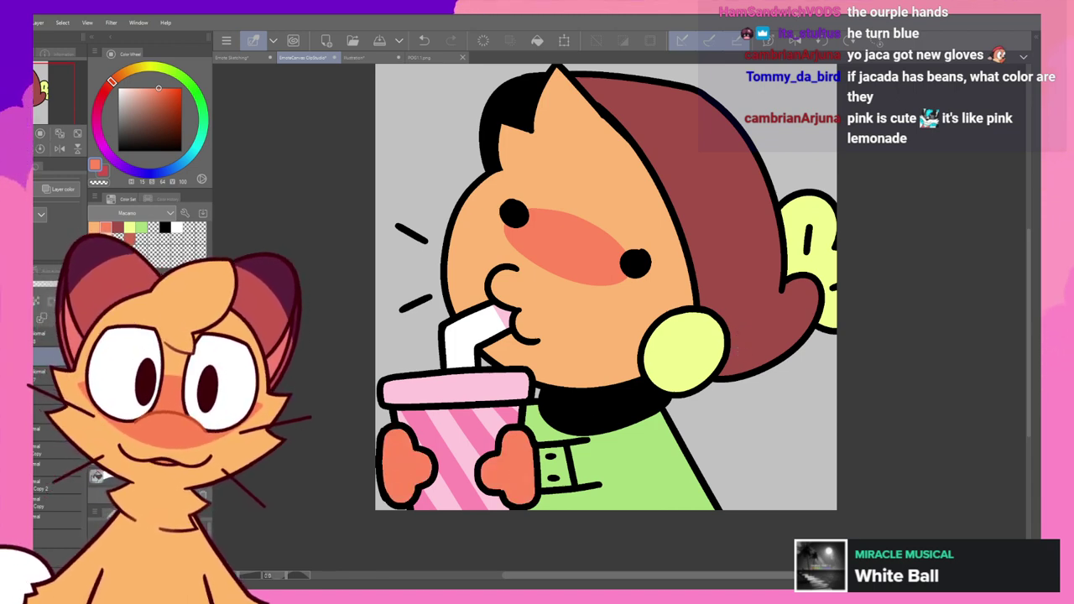
- Examine the worried-face emote in mirrored and normal view, including its hands, face and hat
key(h)
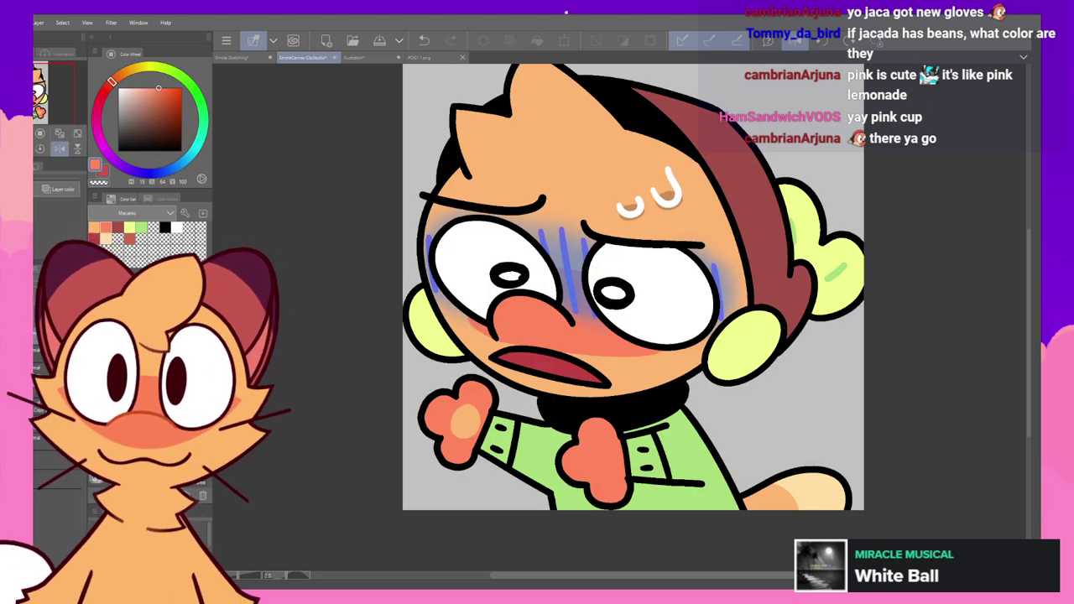
scroll(459, 422, up, 4)
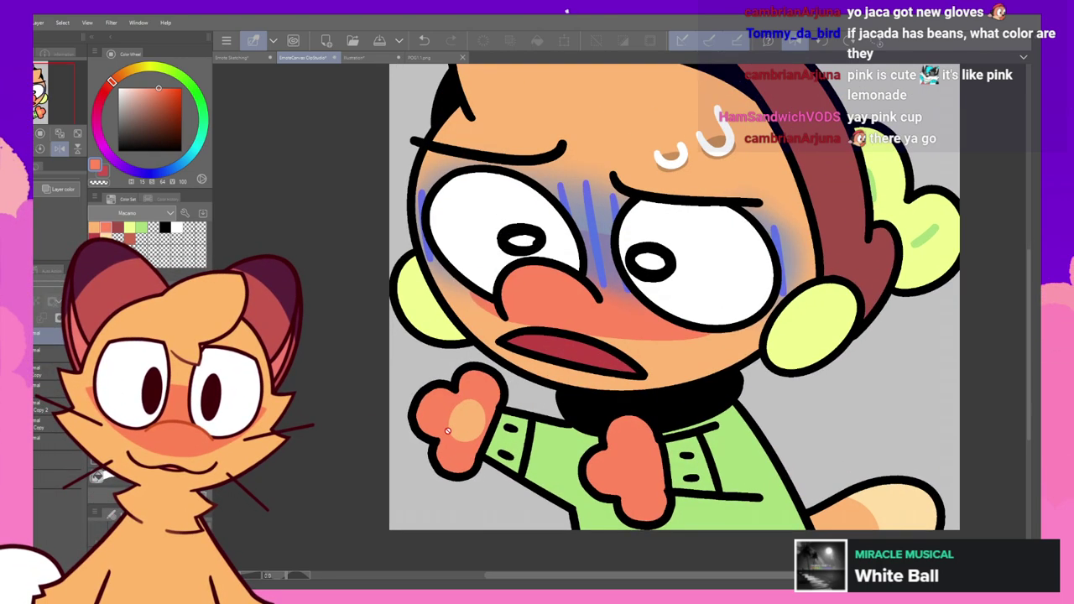
scroll(449, 419, down, 5)
scroll(553, 416, up, 1)
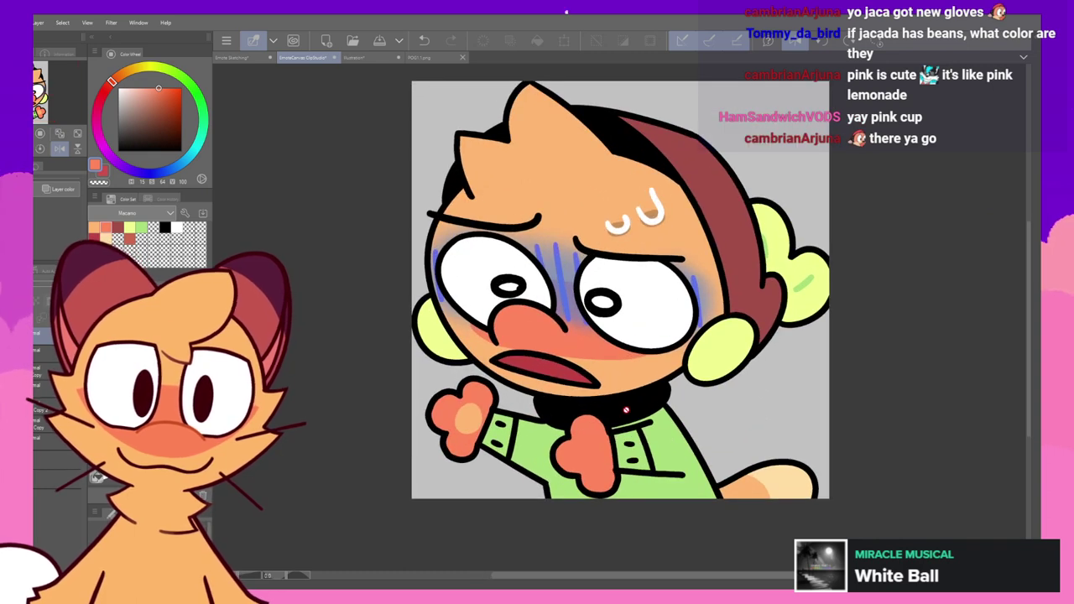
click(787, 47)
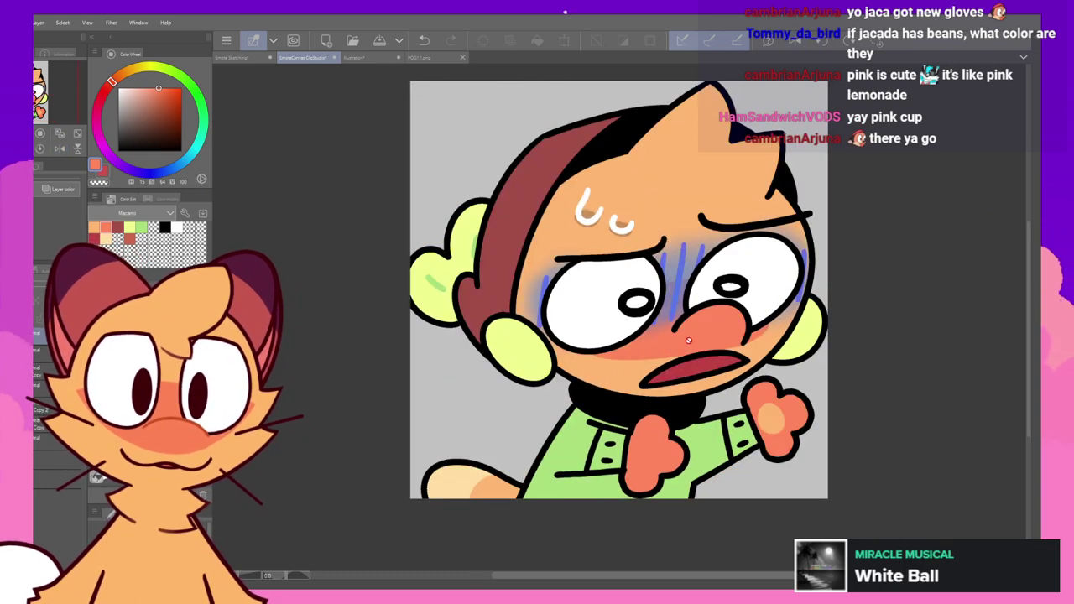
scroll(808, 421, up, 2)
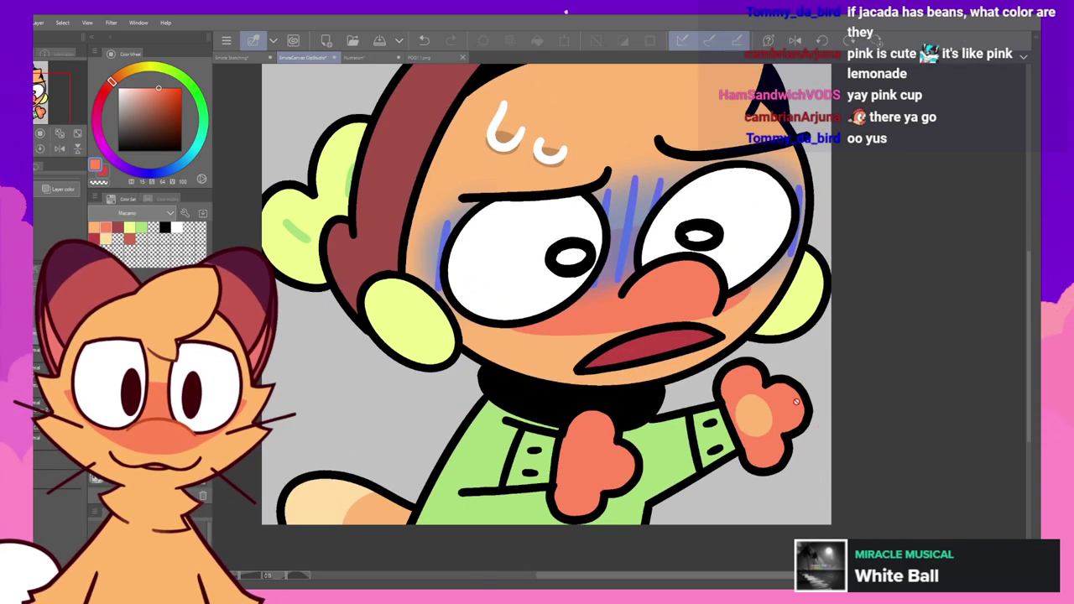
scroll(727, 389, down, 3)
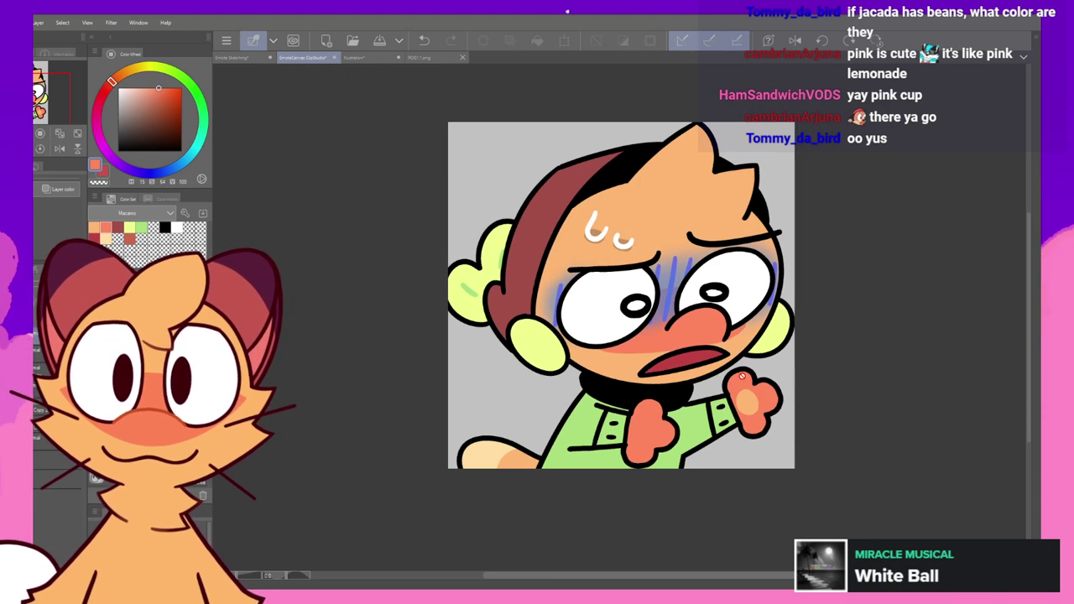
scroll(828, 354, up, 1)
scroll(828, 355, up, 1)
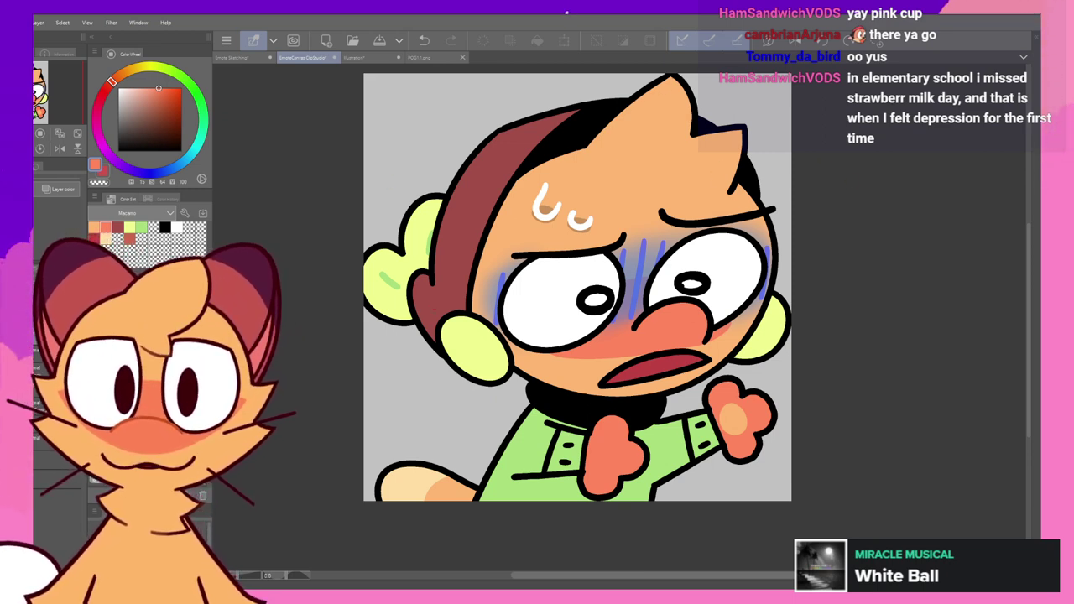
- Return to the sipping emote and recolour the short marks on the hat's pom-pom with the sweater's light green
key(Delete)
key(ctrl+z)
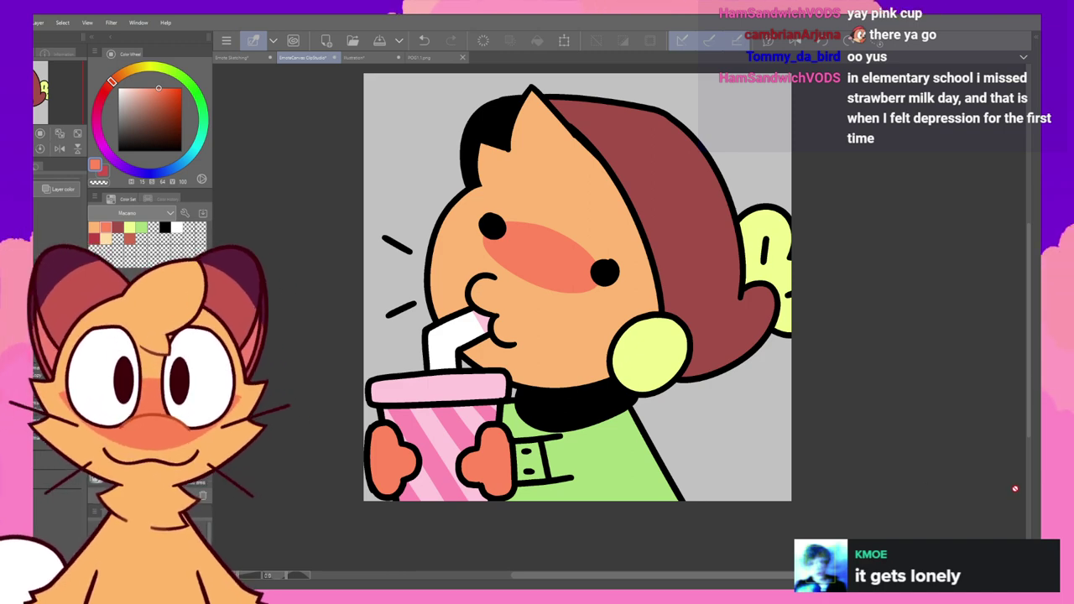
scroll(742, 398, up, 1)
scroll(749, 388, down, 2)
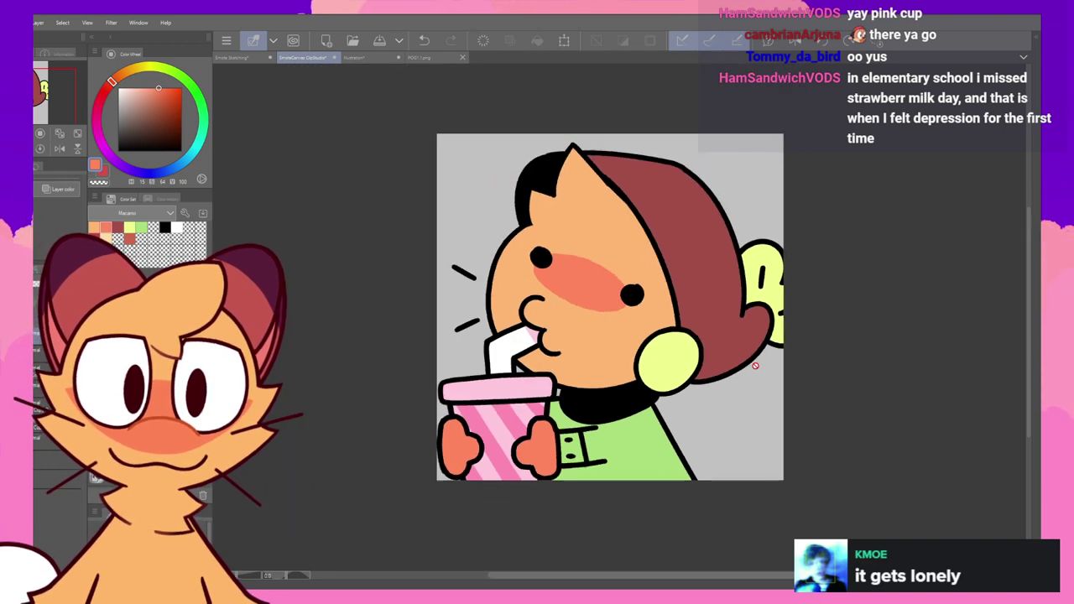
scroll(754, 363, up, 1)
scroll(757, 364, up, 1)
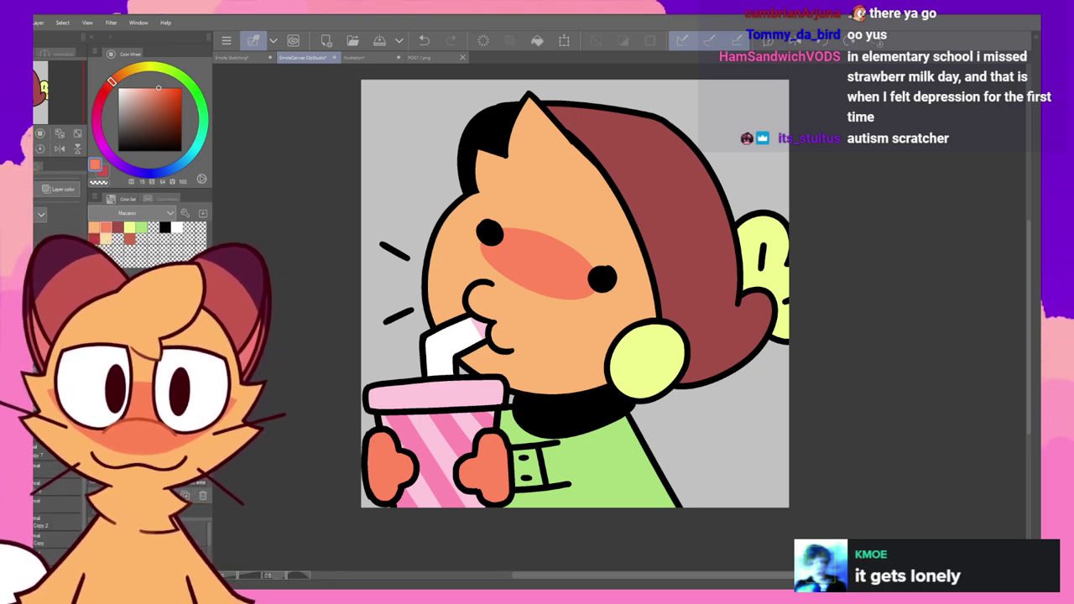
alt+click(633, 432)
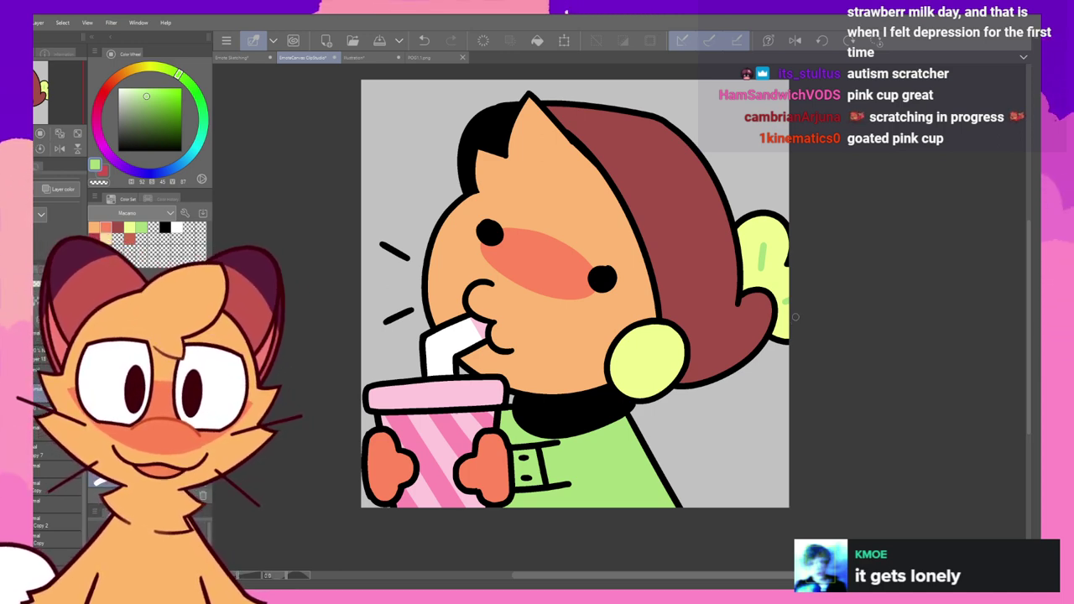
- Nudge the cup, straw, mouth, hands and sleeve left to the canvas edge and patch the uncovered face area with skin orange
drag(793, 326, 768, 367)
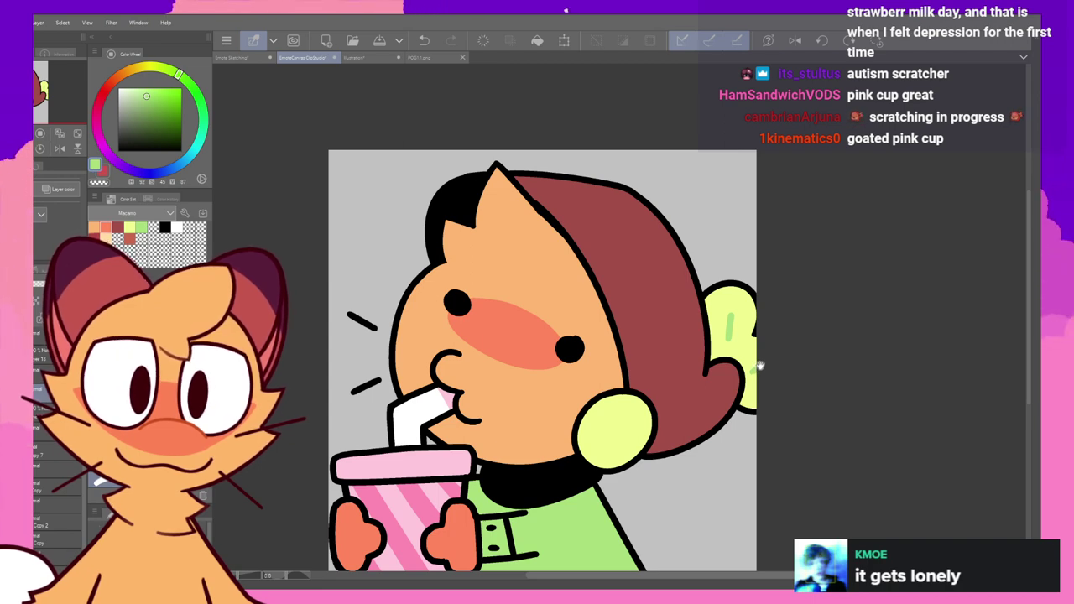
drag(758, 366, 742, 329)
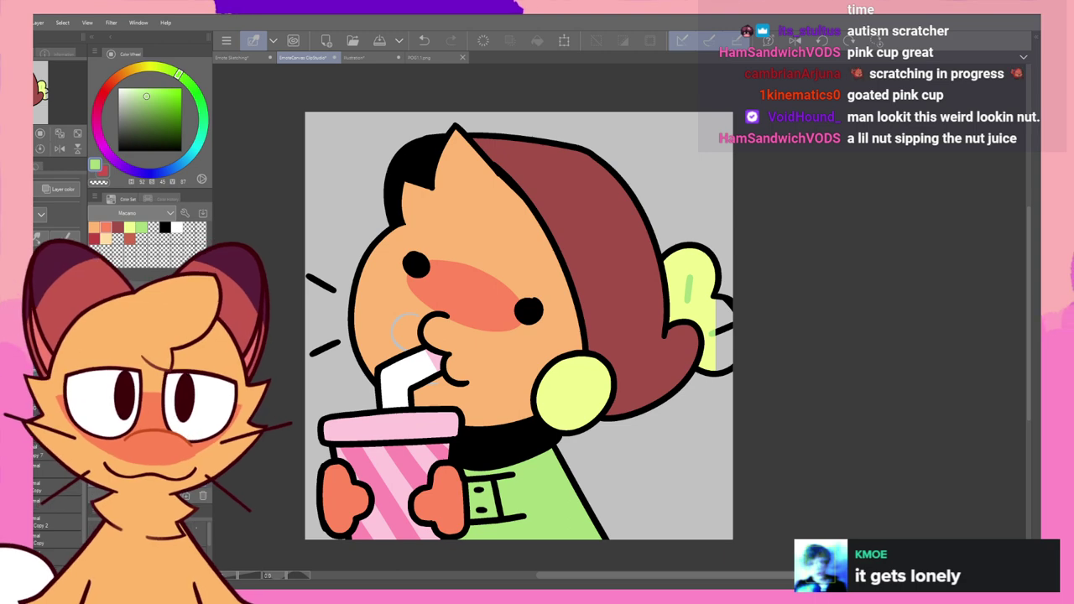
key(Left)
key(Left)
key(Left)
key(Left)
key(Left)
key(Left)
key(Left)
key(Left)
key(Left)
key(Left)
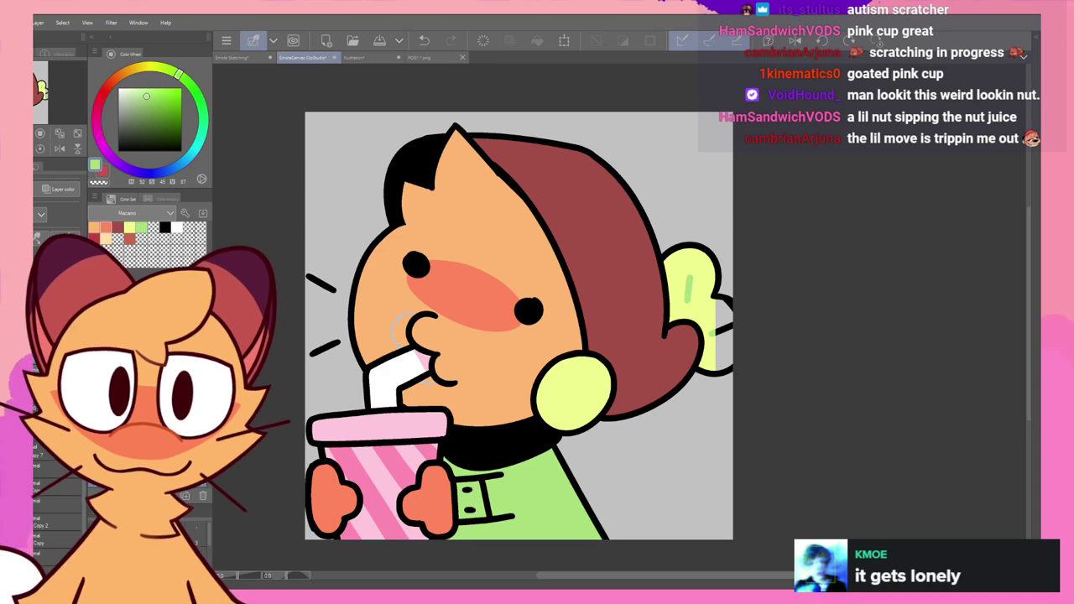
alt+click(496, 384)
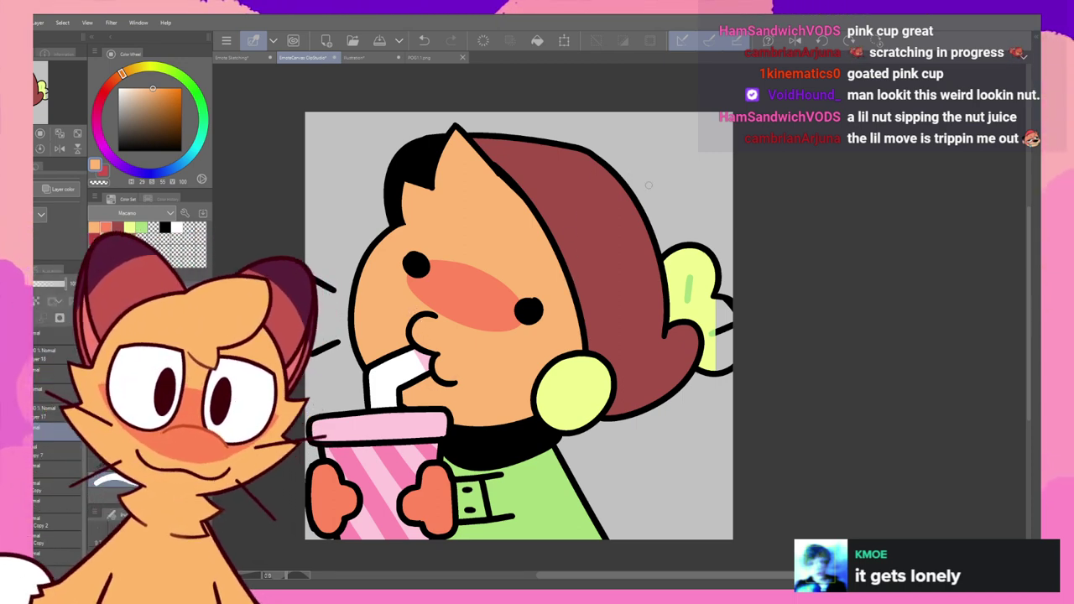
- Fill the pom-pom's unpainted outer part with its pale yellow and check the drawing mirrored
alt+click(711, 292)
mouse_move(731, 306)
mouse_down()
mouse_move(740, 344)
mouse_move(716, 307)
mouse_move(722, 359)
mouse_move(713, 366)
mouse_move(738, 344)
mouse_move(732, 318)
mouse_up()
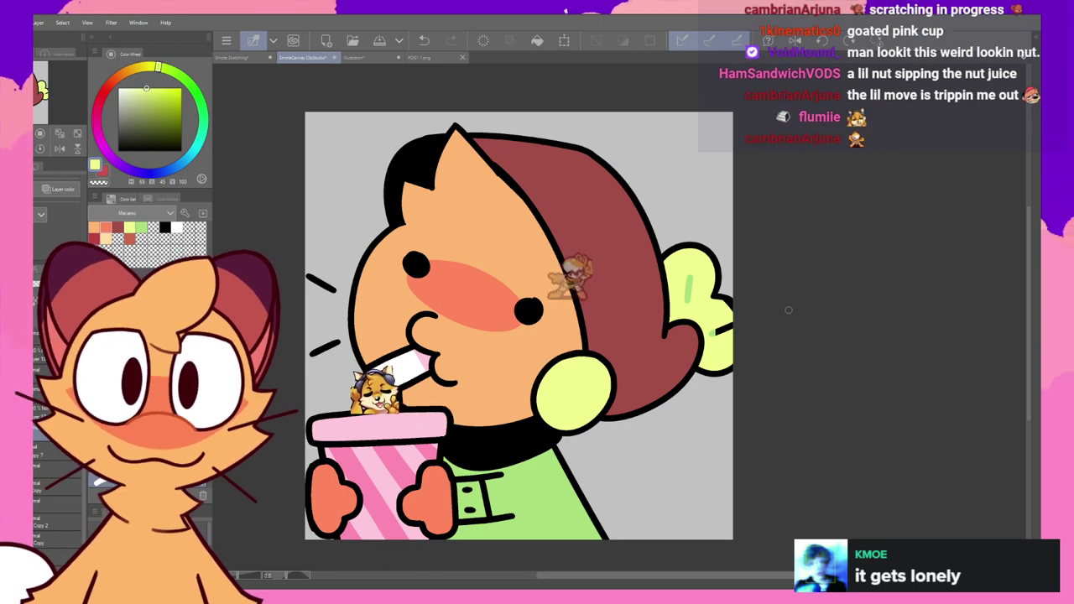
click(794, 41)
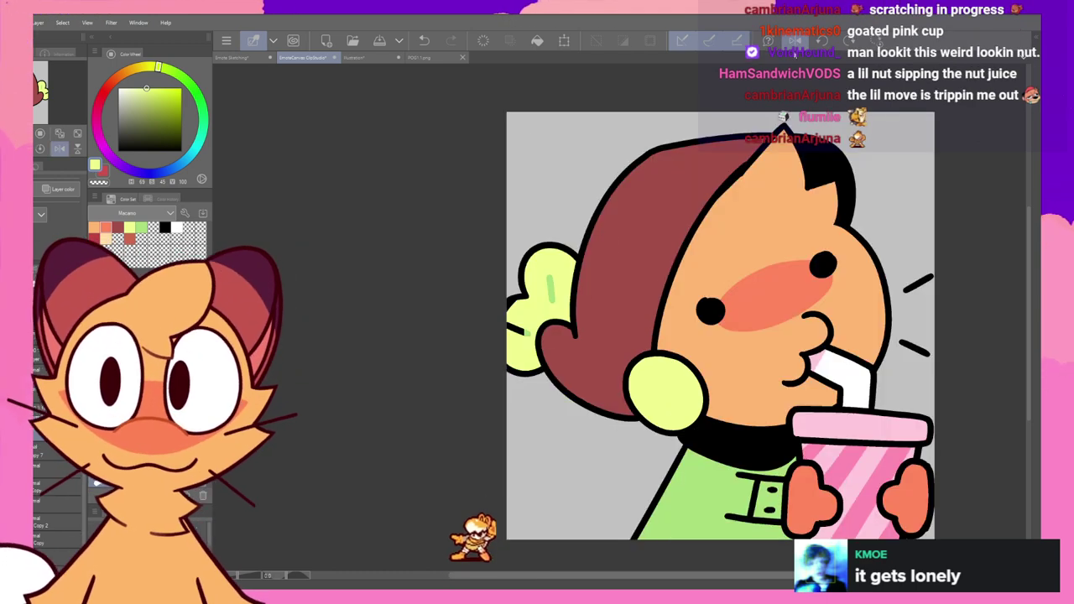
key(h)
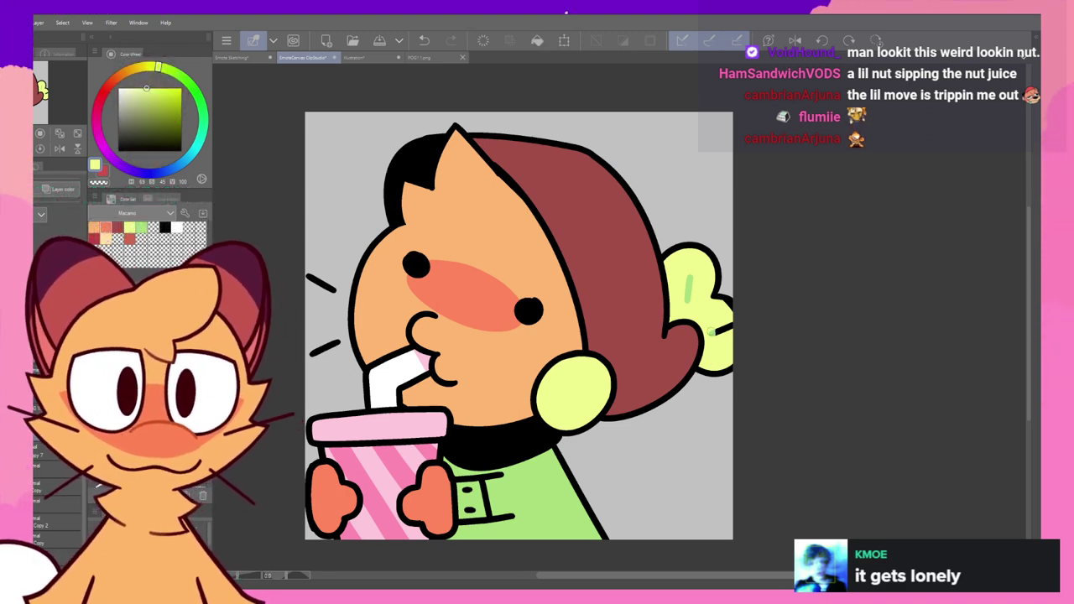
- Erase the pale yellow fill from the pom-pom and remove its outline and green marks
drag(703, 367, 707, 325)
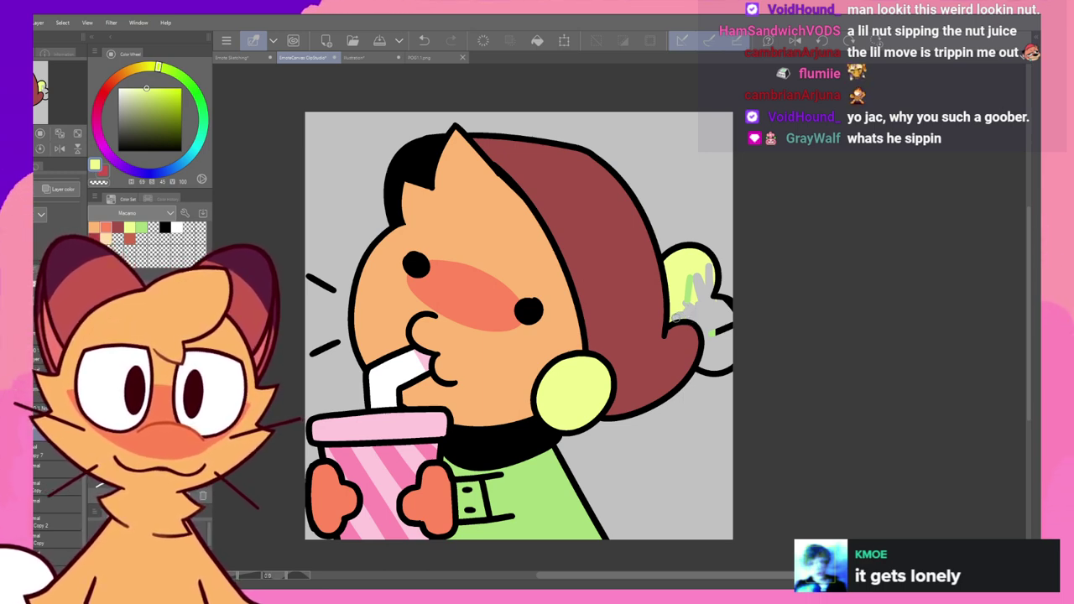
drag(671, 320, 668, 260)
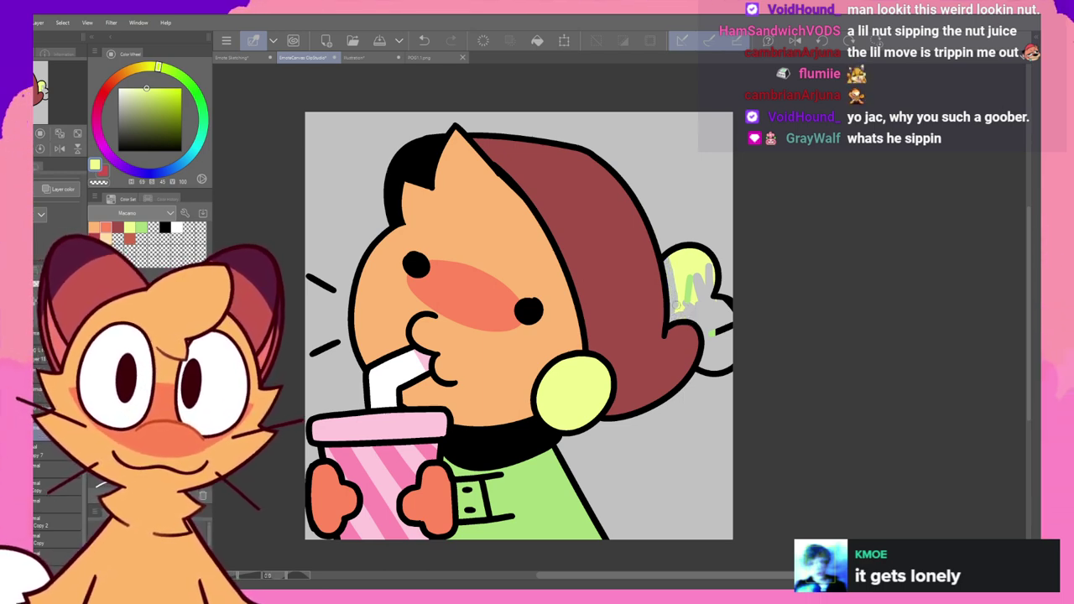
mouse_move(688, 304)
mouse_down()
mouse_move(689, 260)
mouse_move(675, 301)
mouse_move(675, 281)
mouse_move(698, 234)
mouse_move(694, 286)
mouse_move(705, 299)
mouse_move(714, 265)
mouse_up()
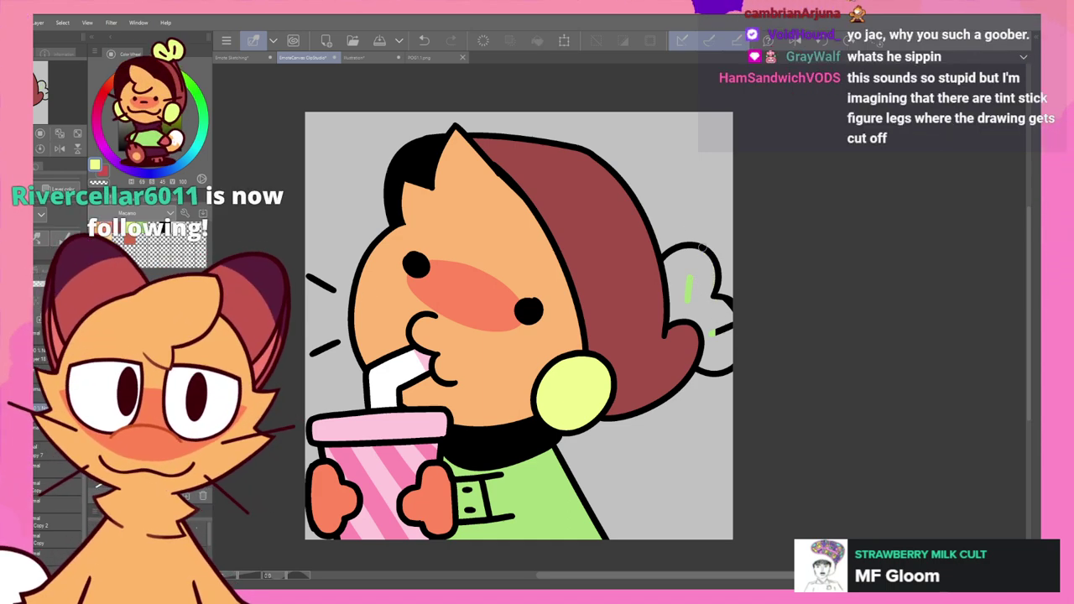
key(ctrl+z)
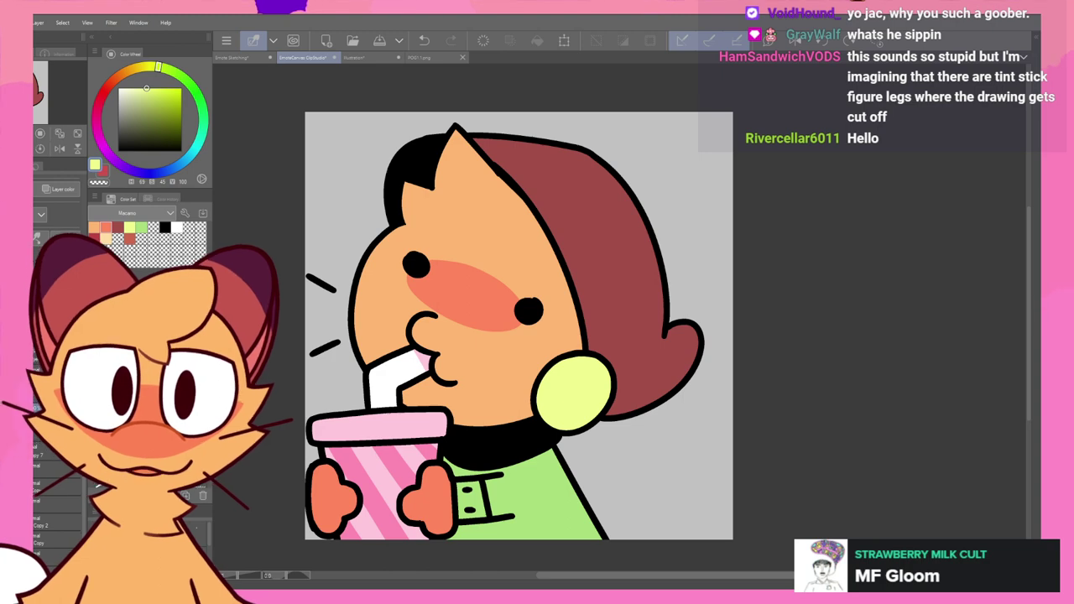
- Narrow the outline of the hat's curled tip slightly and clean up the leftover pale yellow beside it
click(165, 227)
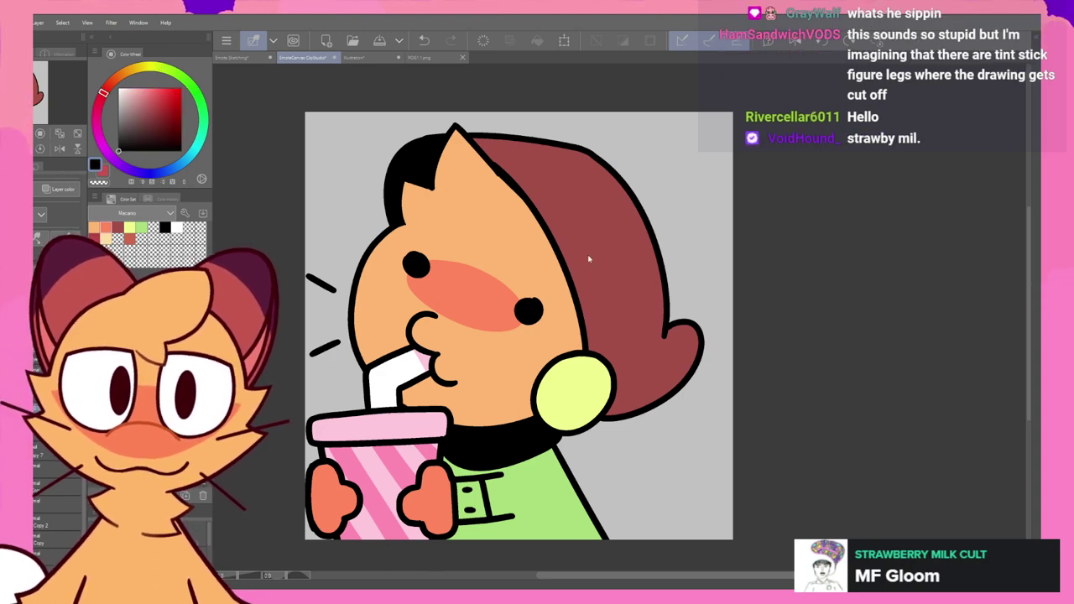
click(694, 329)
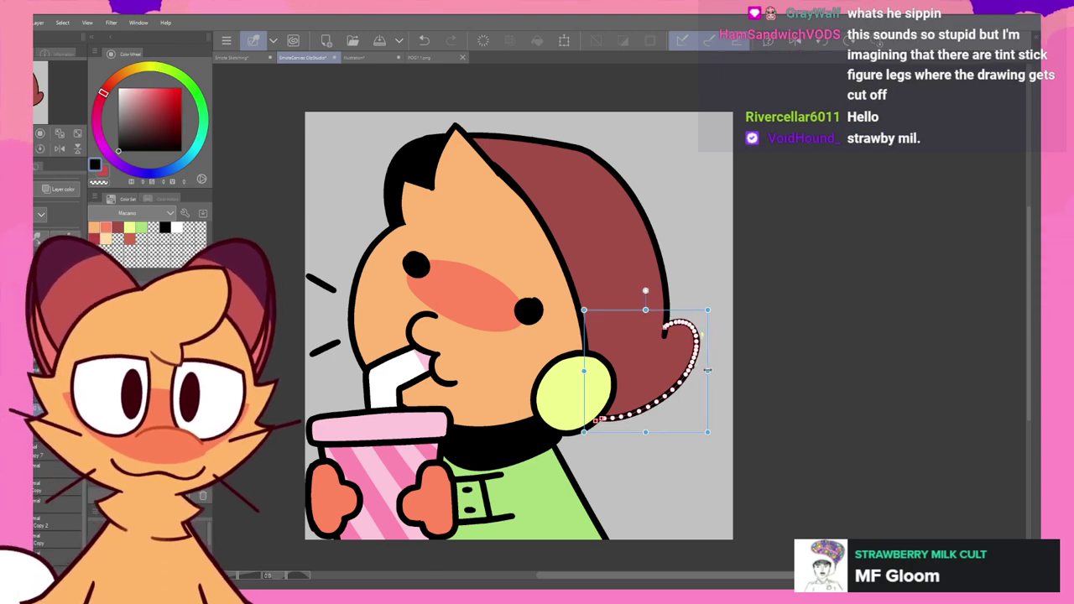
click(768, 279)
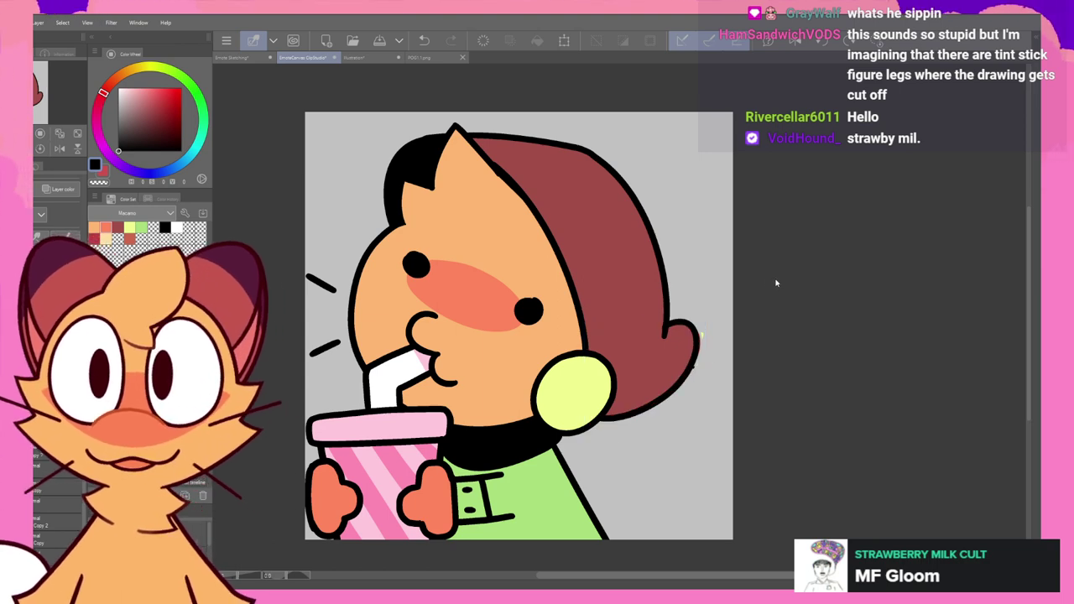
alt+click(702, 335)
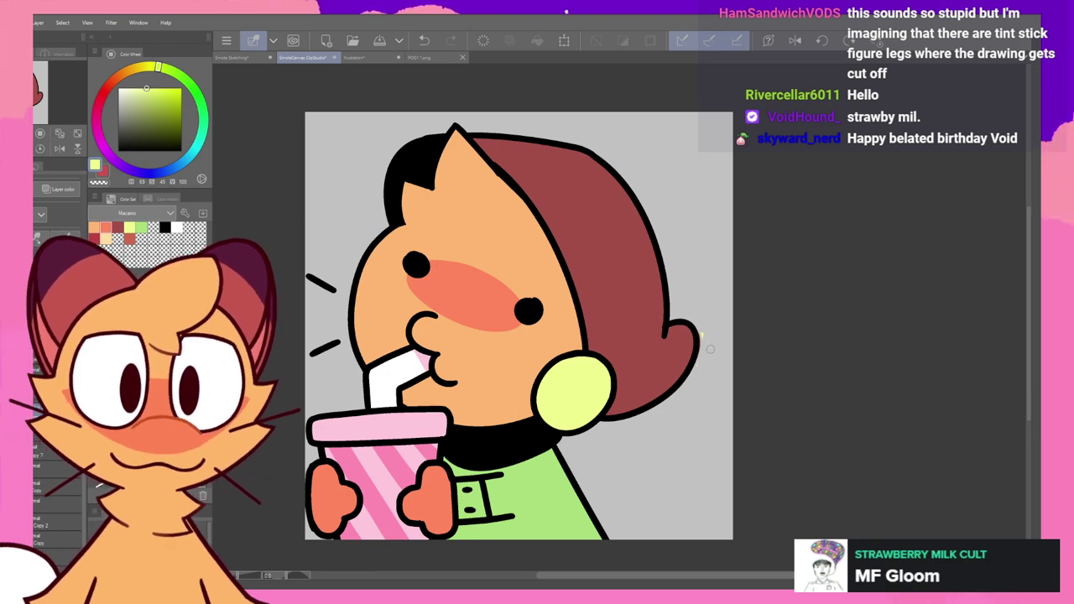
click(50, 428)
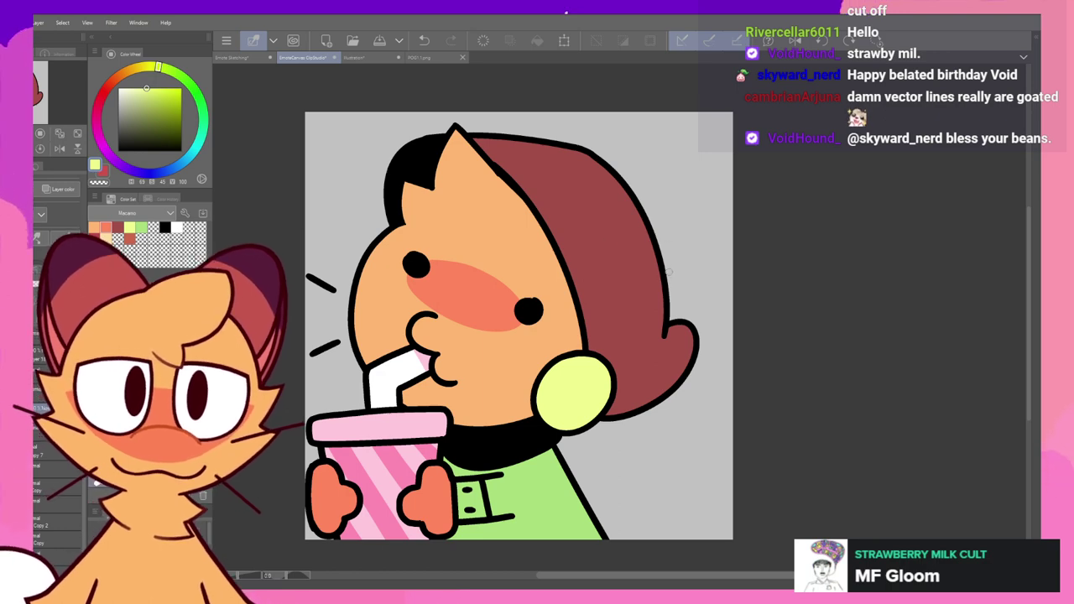
- Draw the pom-pom's large lobe as a black outline from behind the hat's tip out to the canvas edge
drag(665, 272, 704, 304)
key(ctrl+z)
alt+click(698, 327)
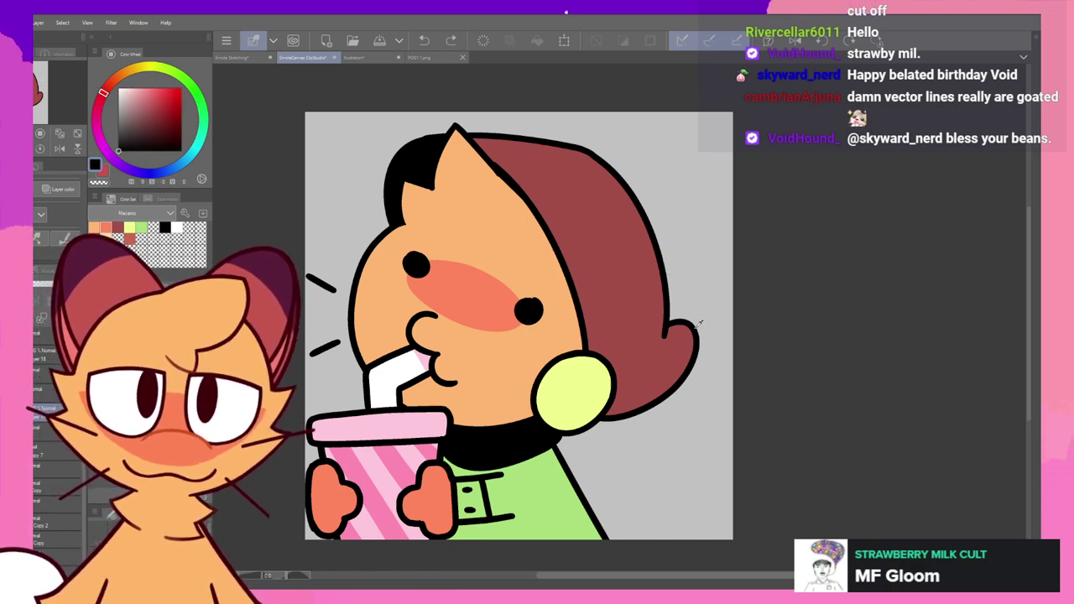
mouse_move(694, 369)
mouse_down()
mouse_move(718, 374)
mouse_move(705, 312)
mouse_move(740, 342)
mouse_up()
key(ctrl+z)
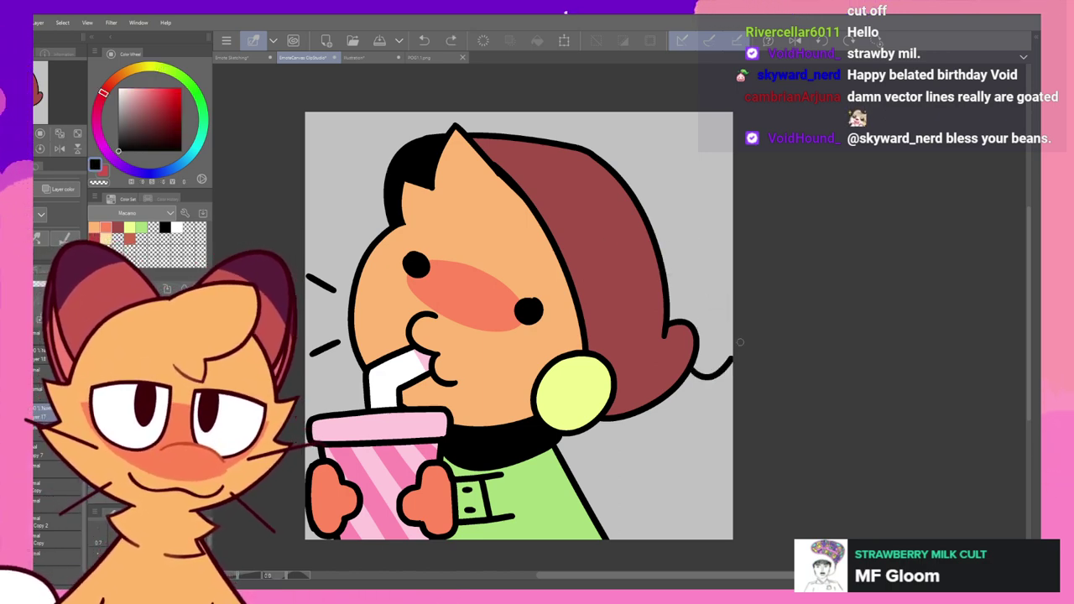
key(ctrl+z)
mouse_move(696, 312)
mouse_down()
mouse_move(734, 336)
mouse_move(697, 345)
mouse_move(736, 354)
mouse_move(696, 302)
mouse_up()
key(ctrl+z)
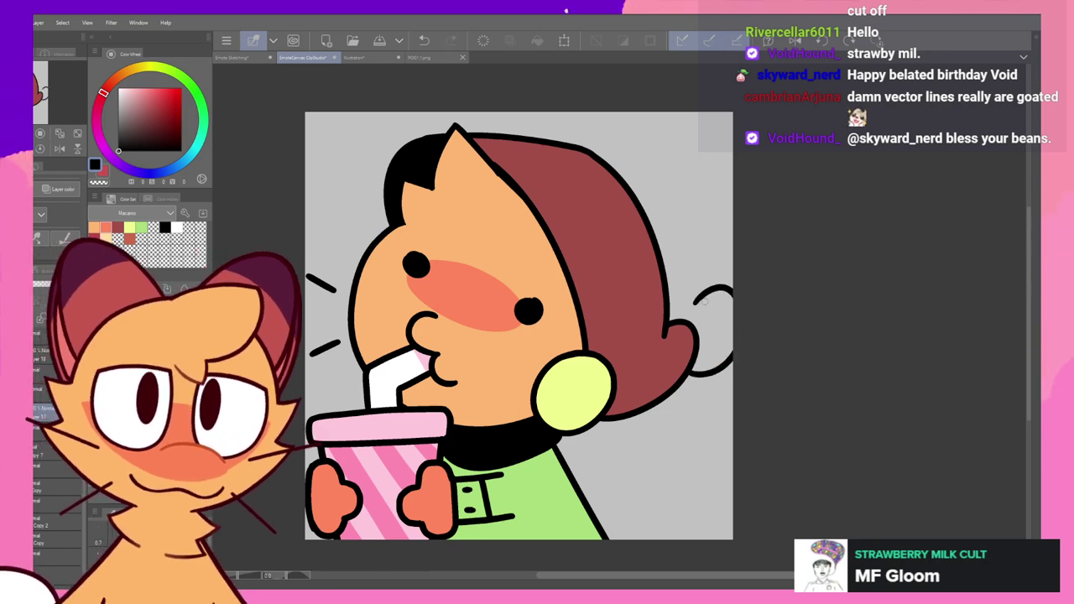
- Check the drawing mirrored and outline the pom-pom's smaller upper lobe, joining it to the hat's back edge
click(796, 39)
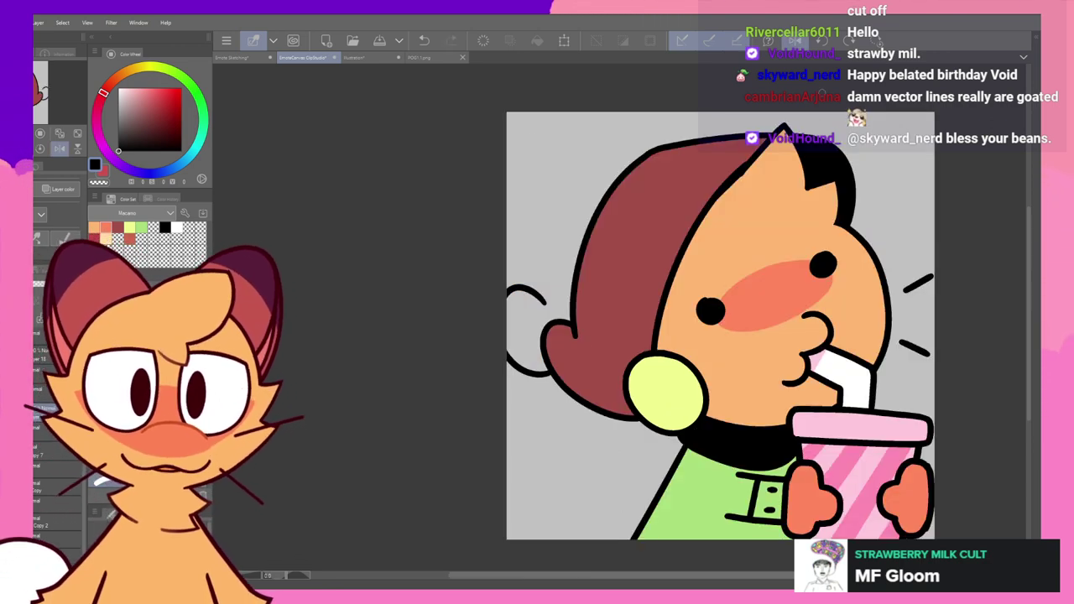
key(h)
drag(694, 299, 666, 261)
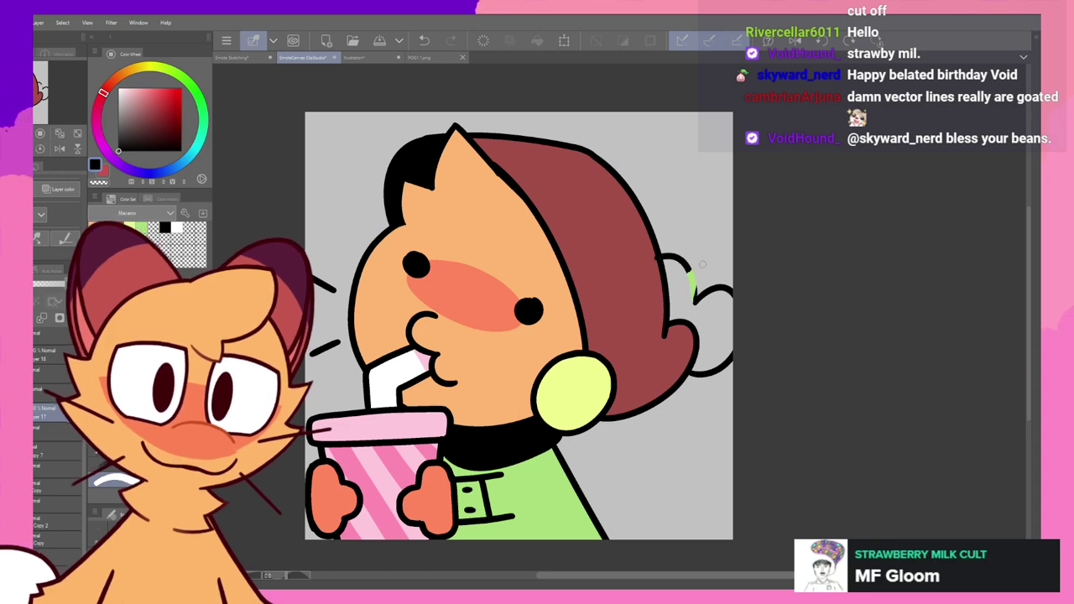
key(ctrl+z)
drag(694, 301, 666, 260)
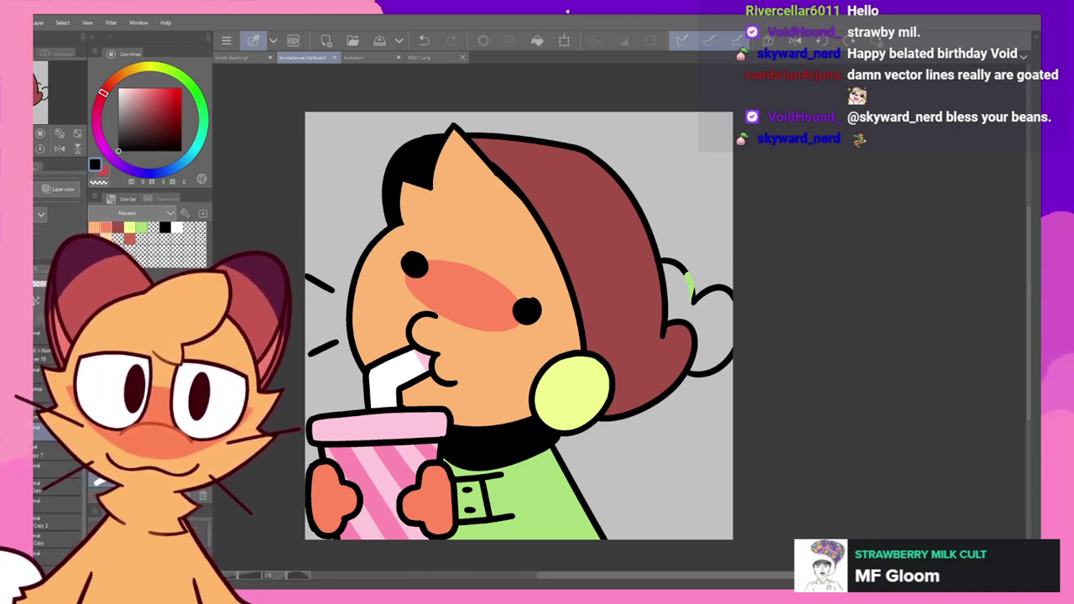
- Select both pom-pom lobe outlines, scale them down slightly and check the drawing mirrored
click(729, 359)
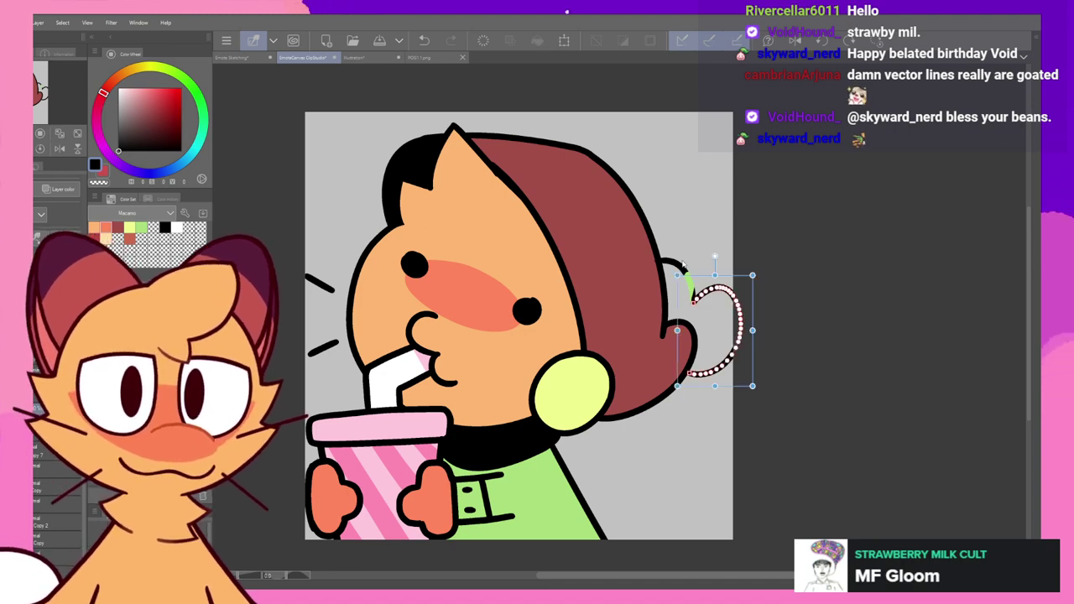
shift+click(676, 264)
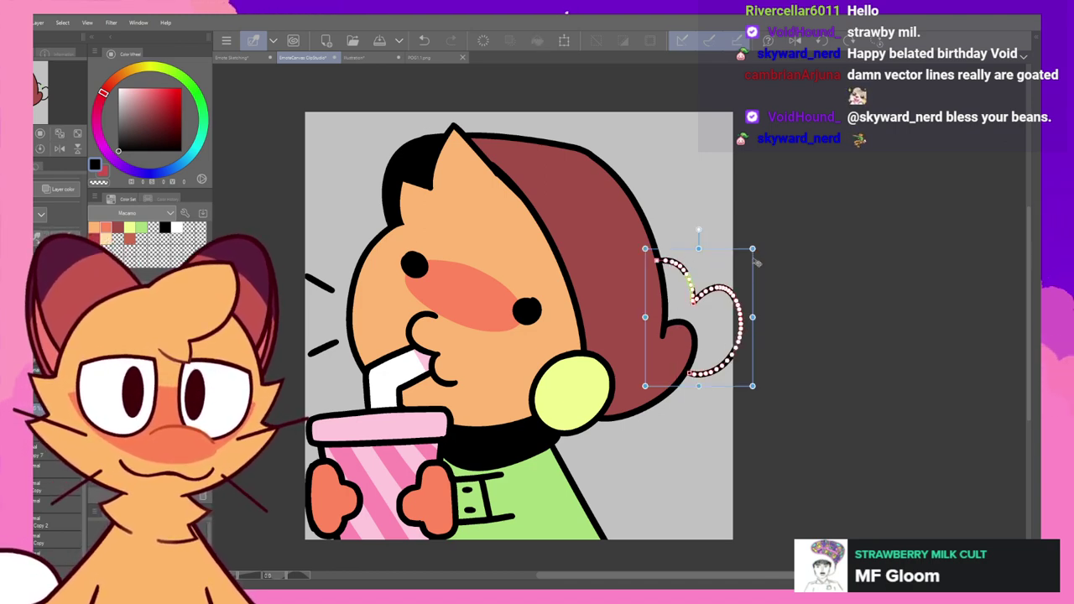
drag(752, 249, 745, 257)
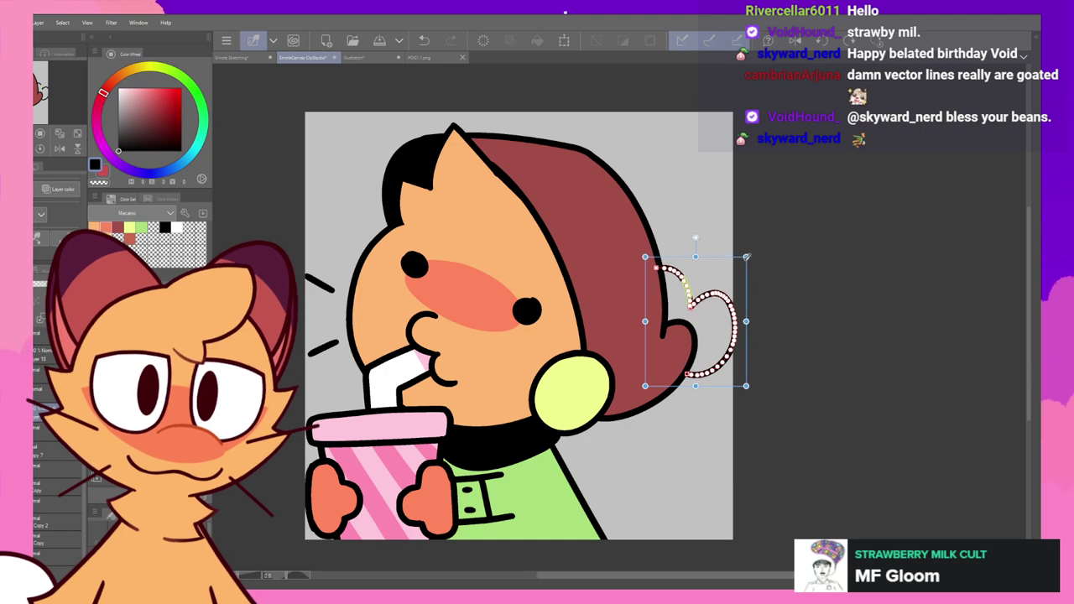
click(794, 41)
click(794, 41)
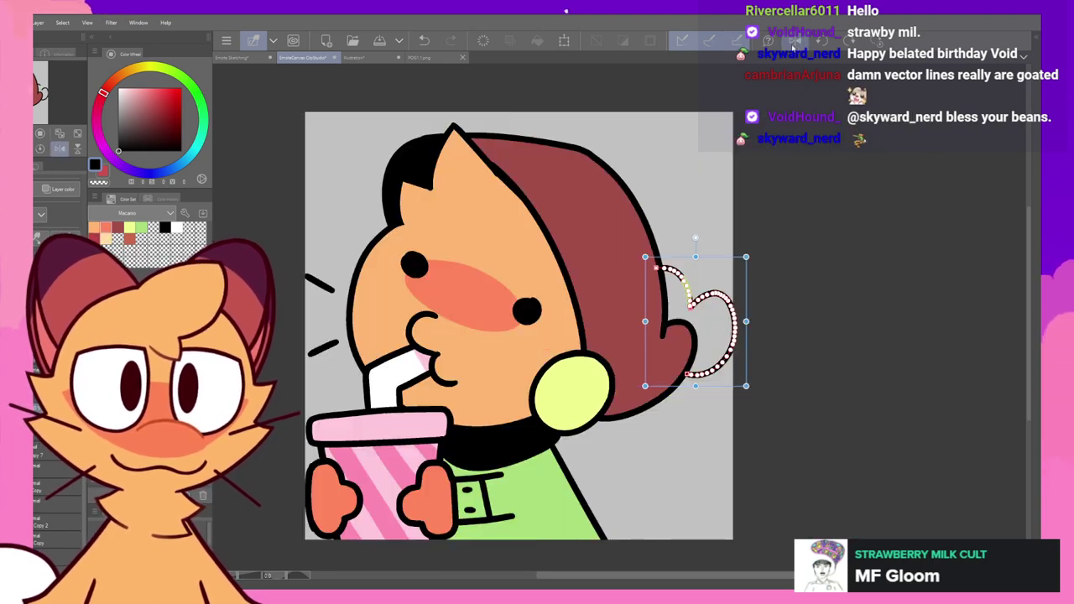
key(m)
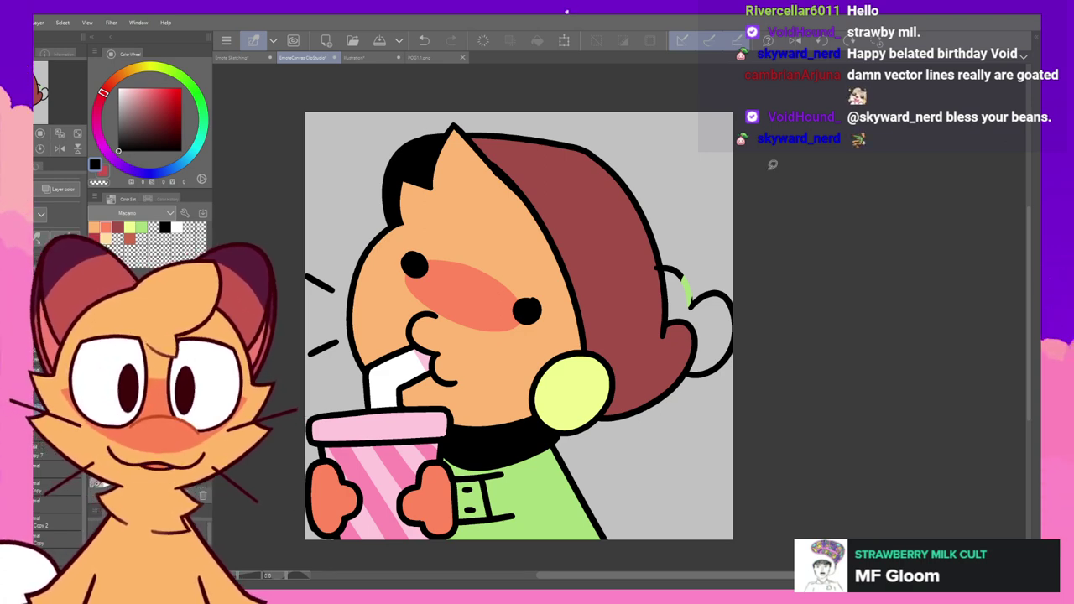
key(h)
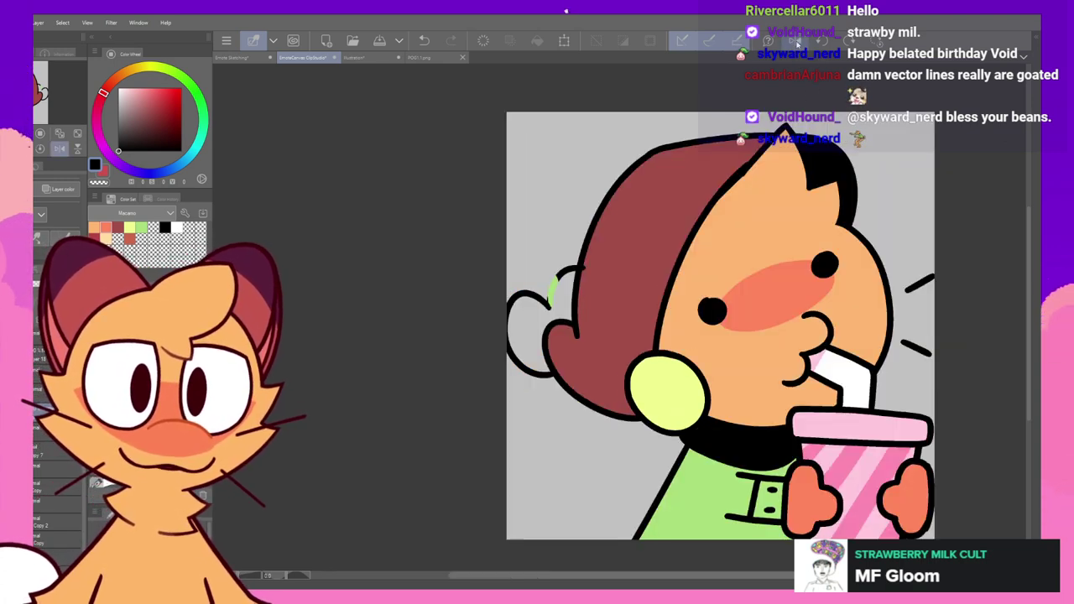
key(h)
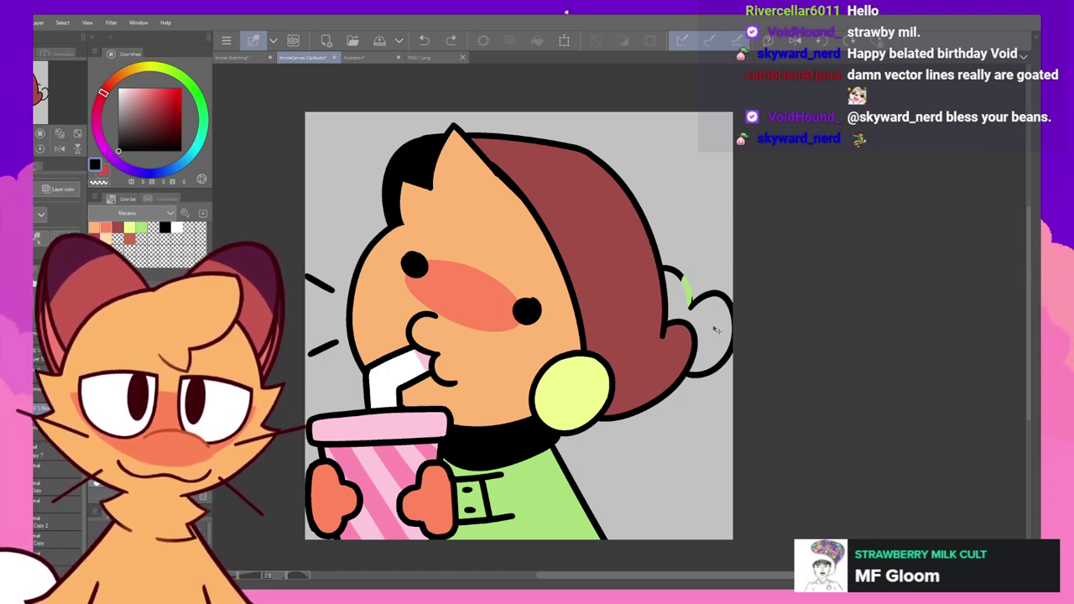
- Draw a short slanted mark inside the pom-pom's large lobe and turn the green parts of the outlines black
drag(714, 324, 707, 339)
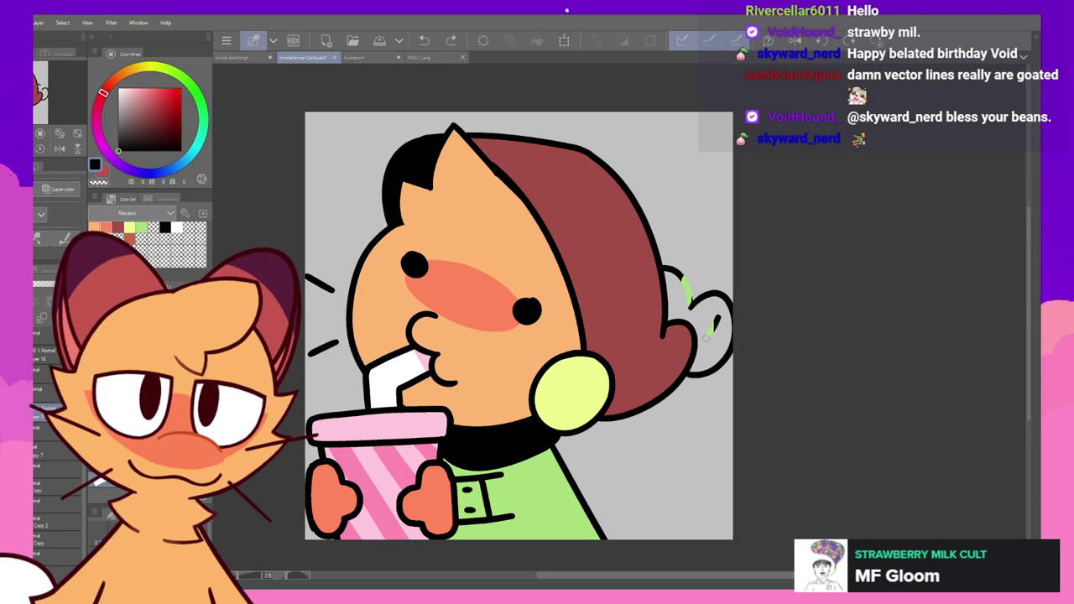
key(ctrl+z)
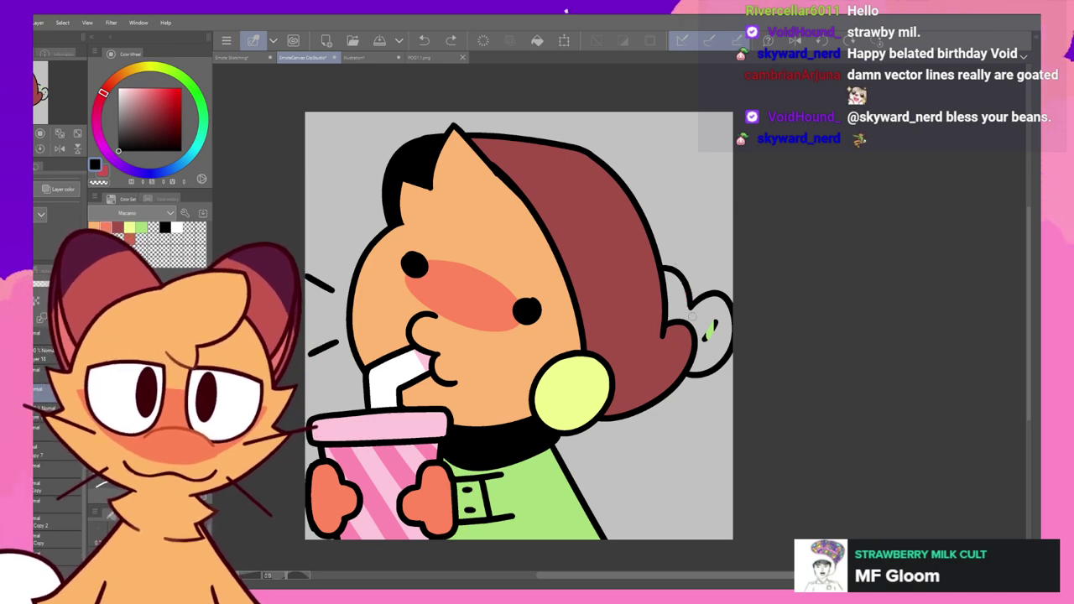
key(ctrl+z)
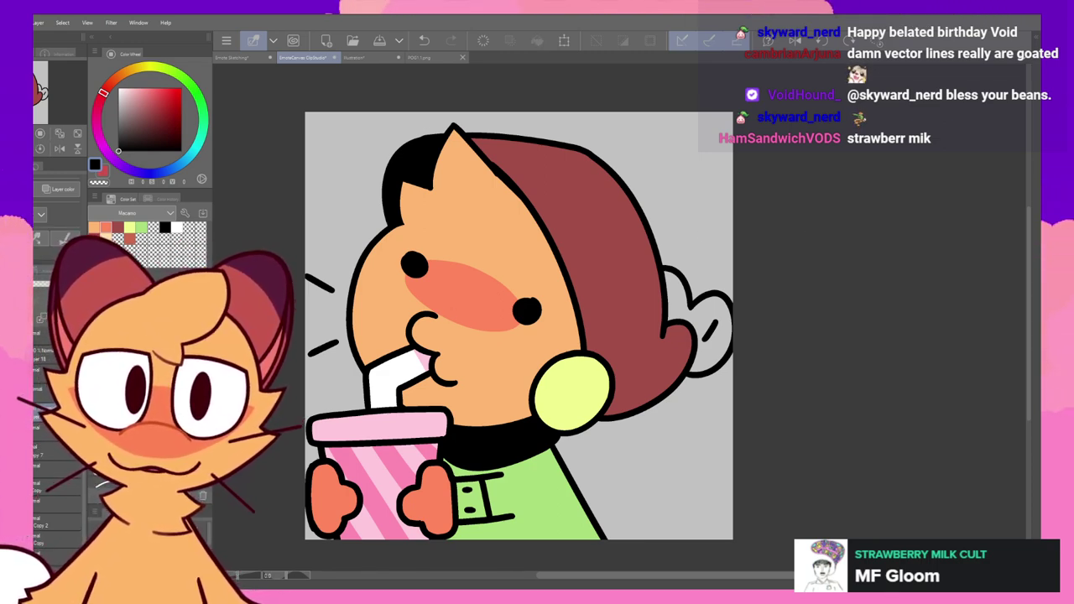
- Select both pom-pom lobe outlines and make them slightly narrower and taller
click(713, 294)
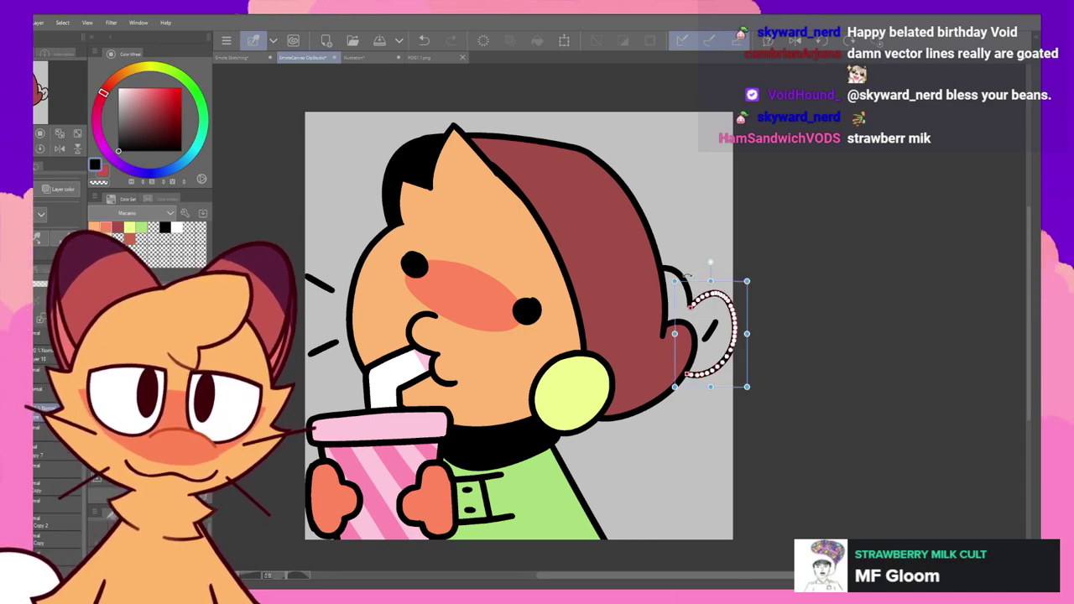
shift+click(673, 271)
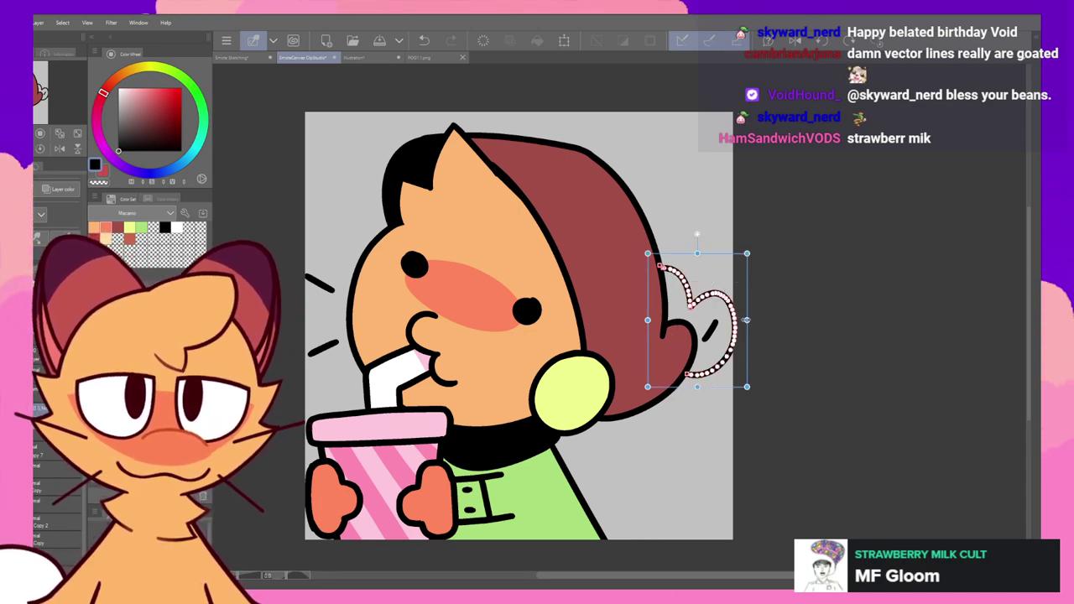
drag(747, 319, 745, 320)
drag(696, 253, 696, 246)
click(791, 190)
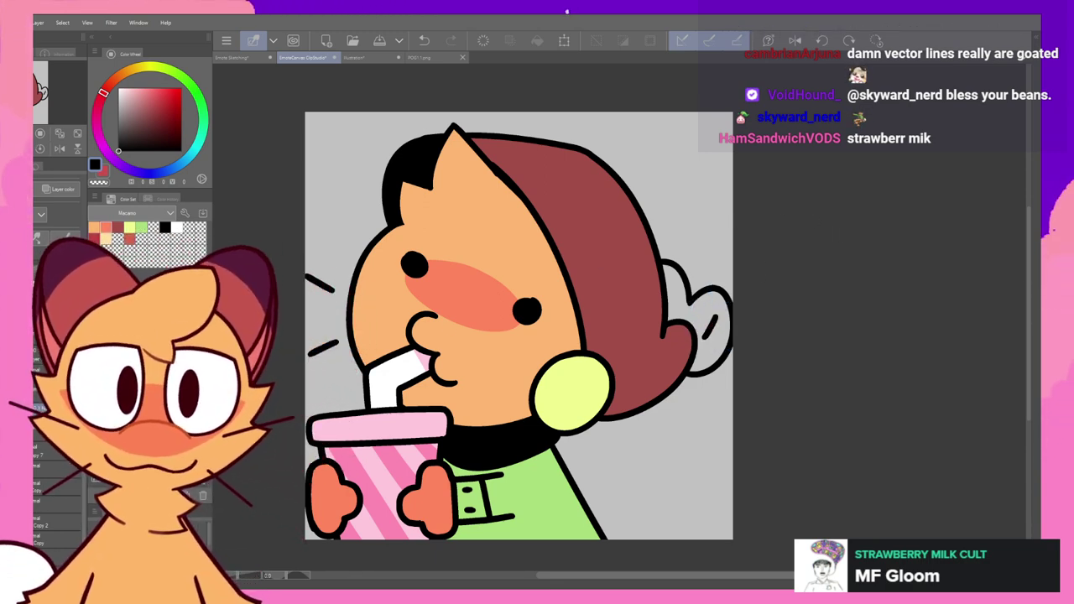
- Fill the pom-pom with the pale yellow picked from the round earpiece
click(590, 369)
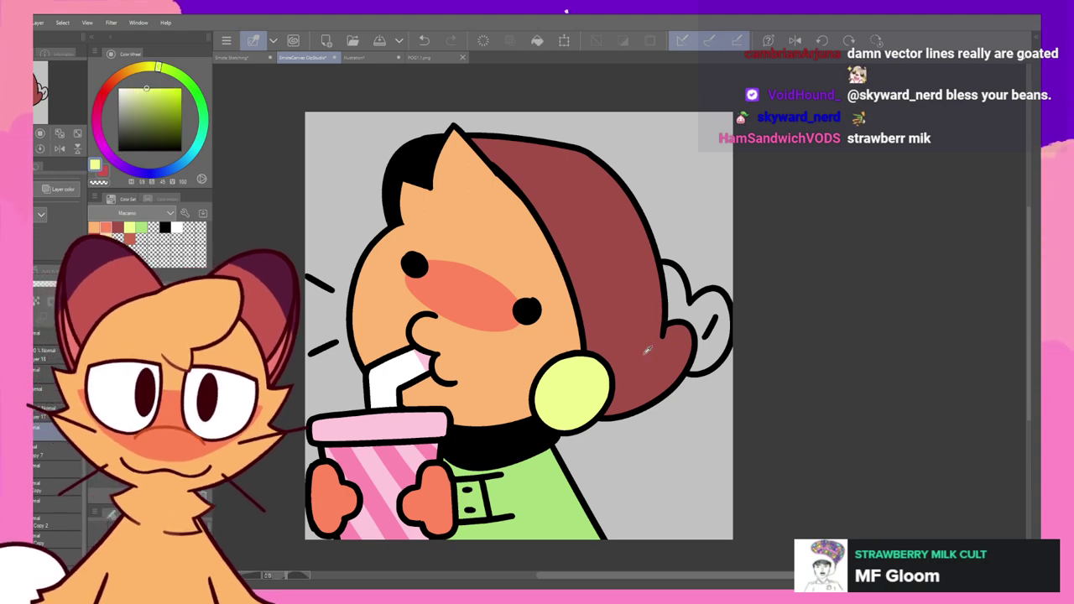
click(709, 305)
key(ctrl+z)
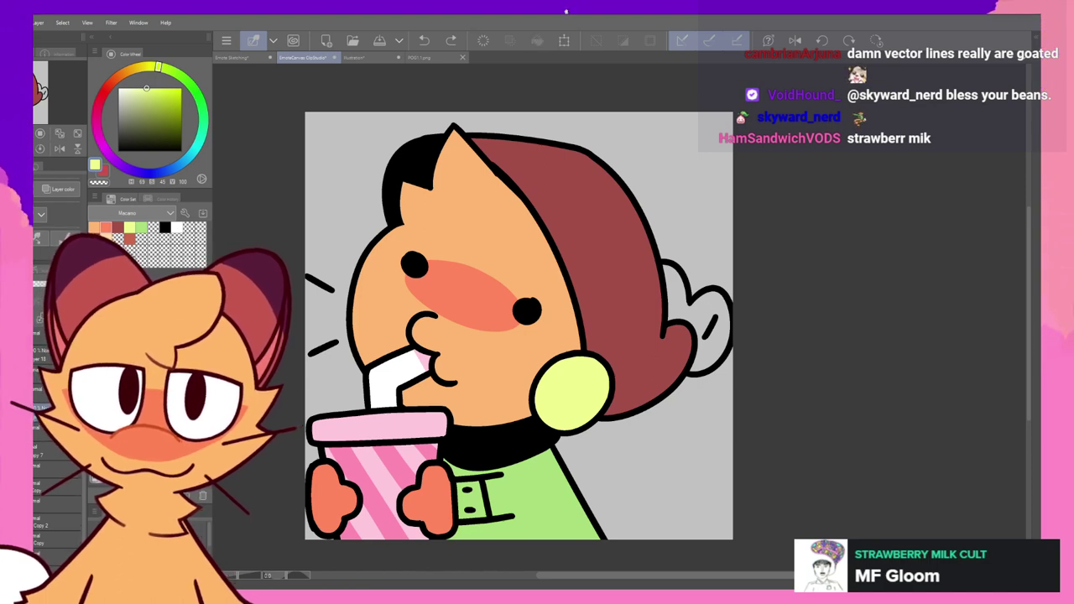
click(726, 280)
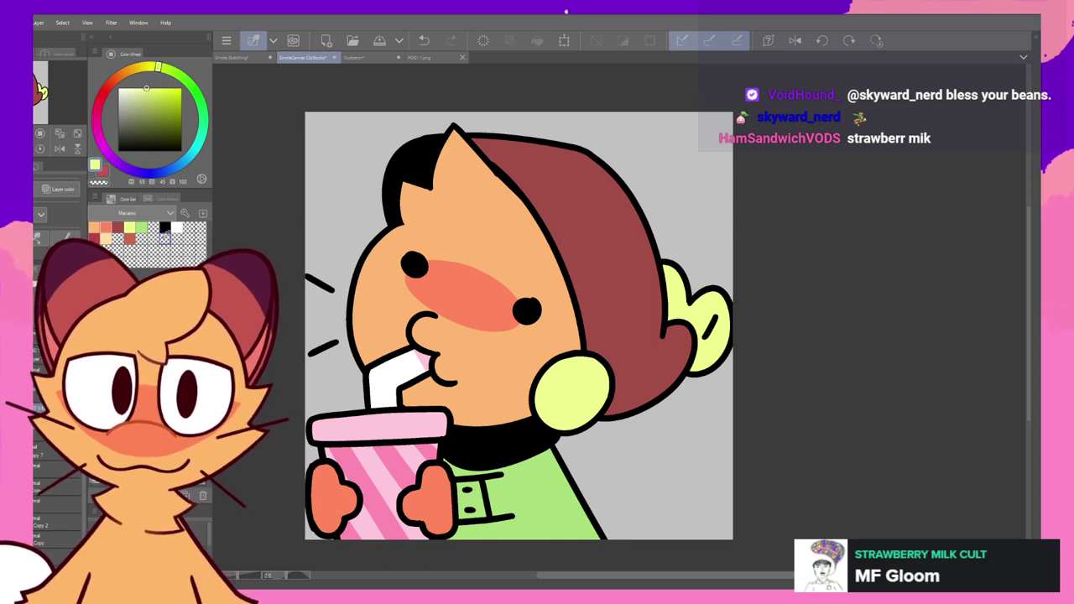
- Recolour the short mark inside the pom-pom with the sweater's light green and check the drawing mirrored
click(141, 227)
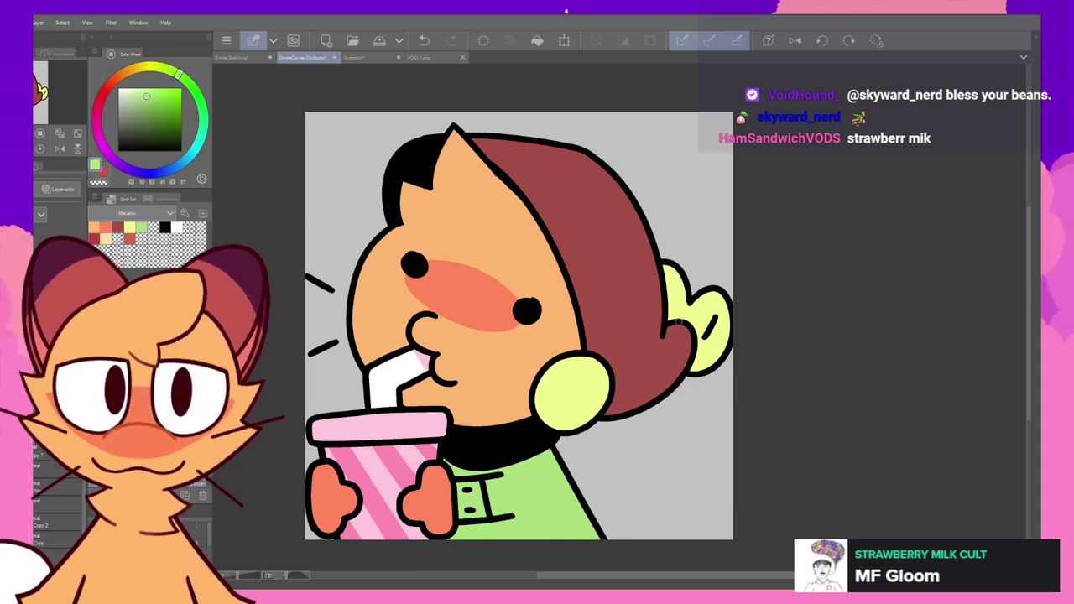
mouse_move(715, 317)
mouse_down()
mouse_move(705, 336)
mouse_move(714, 318)
mouse_up()
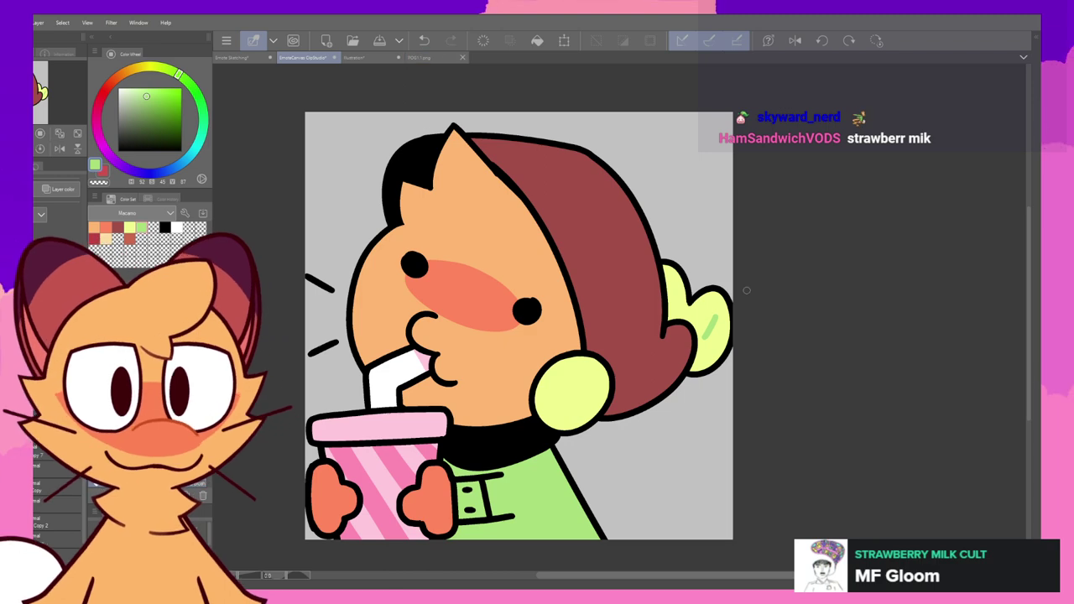
click(794, 41)
drag(813, 156, 773, 180)
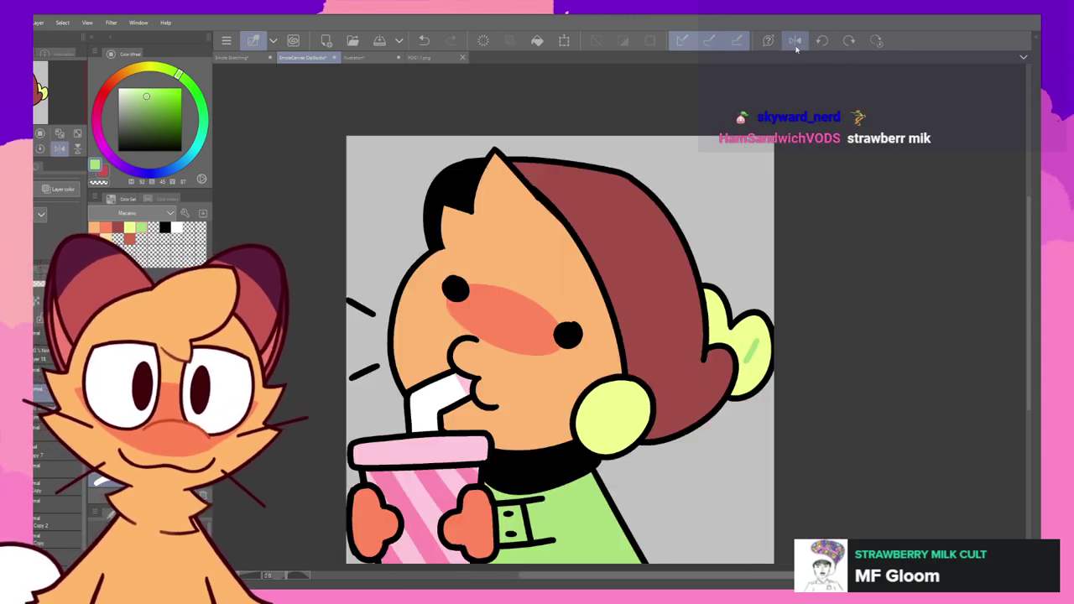
click(794, 40)
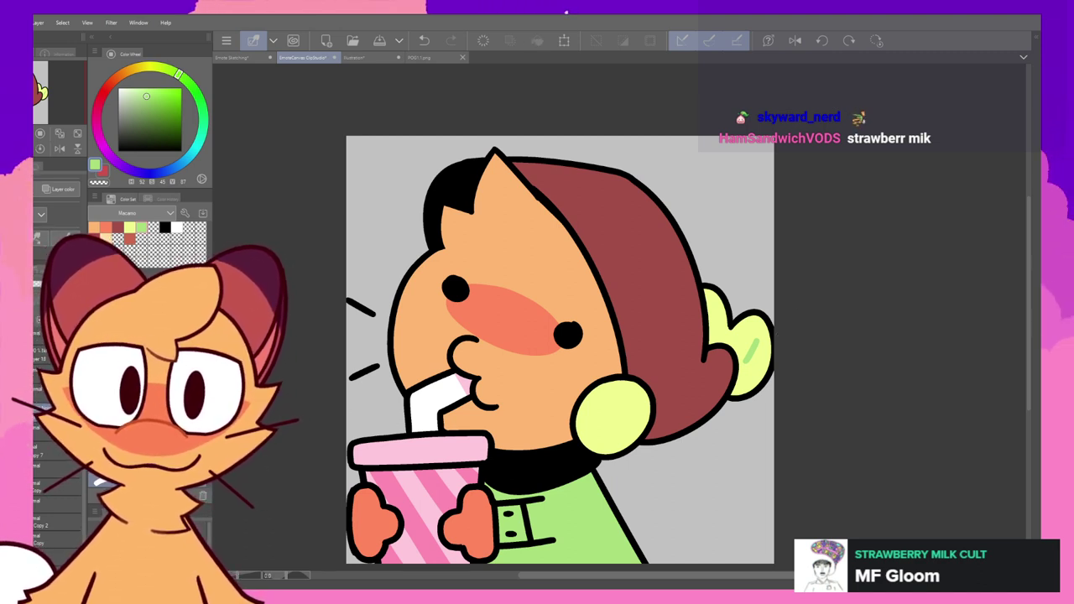
- Select the black outline of the pom-pom's large lobe and fine-tune its width at the canvas edge
alt+click(768, 326)
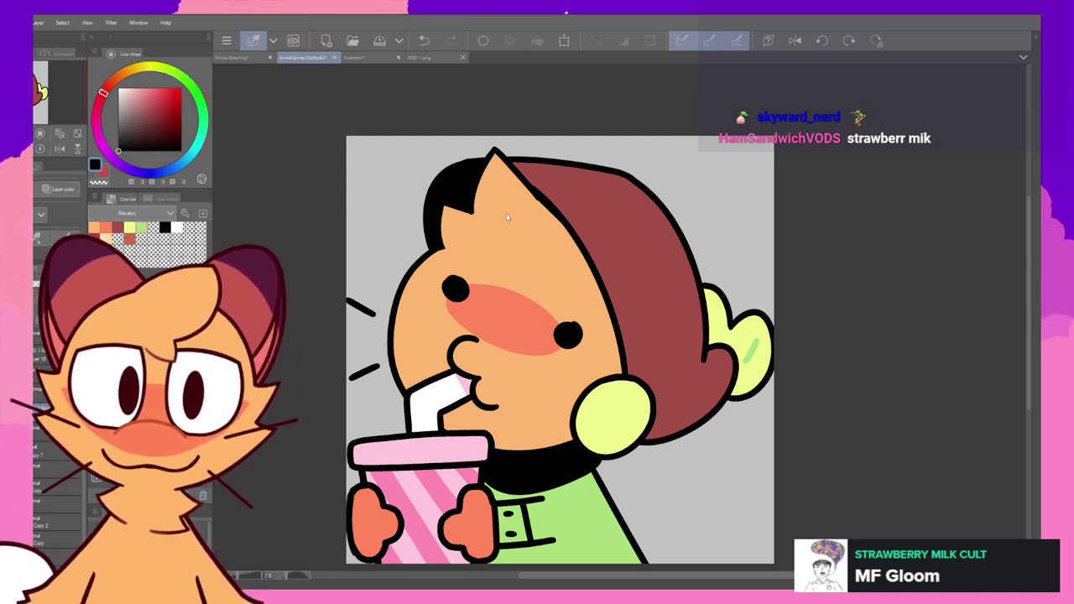
click(766, 323)
key(ctrl+t)
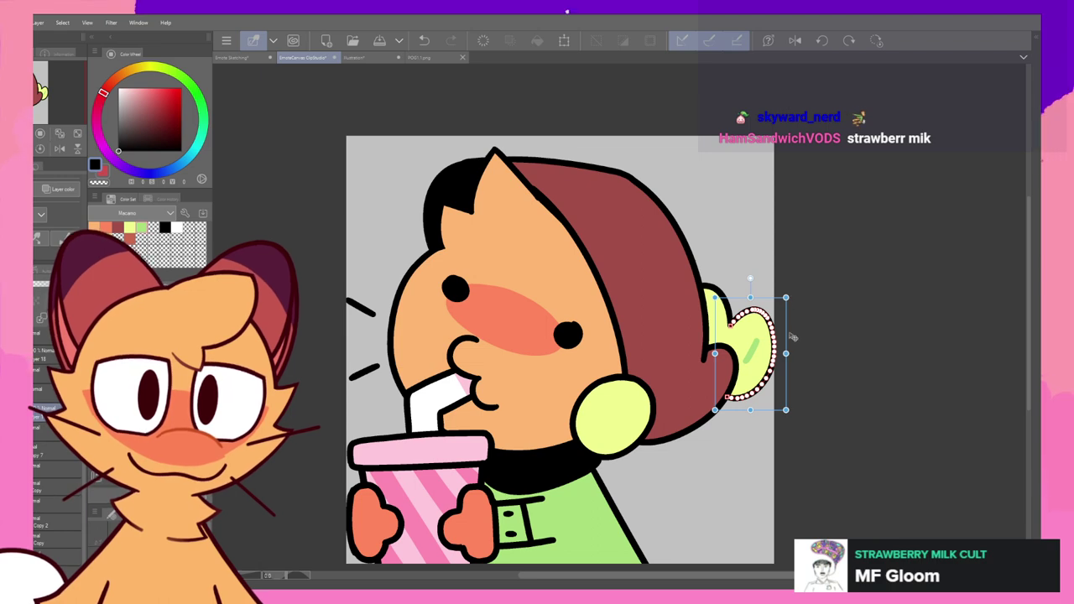
drag(789, 352, 789, 351)
click(834, 311)
- Move the short mark inside the pom-pom's large lobe slightly higher and recolour it with the light green
alt+click(751, 352)
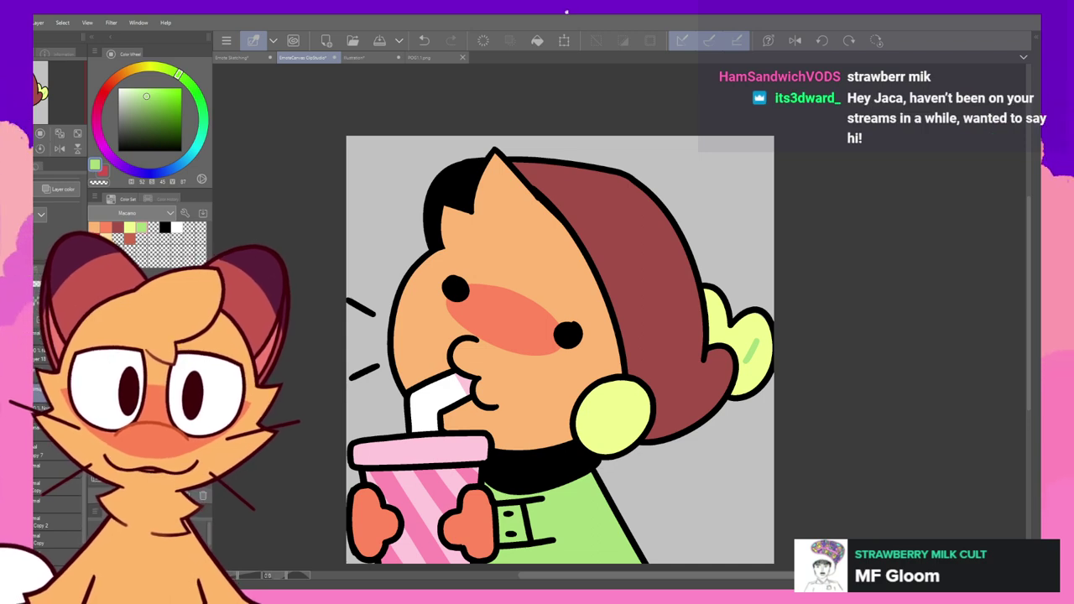
click(752, 351)
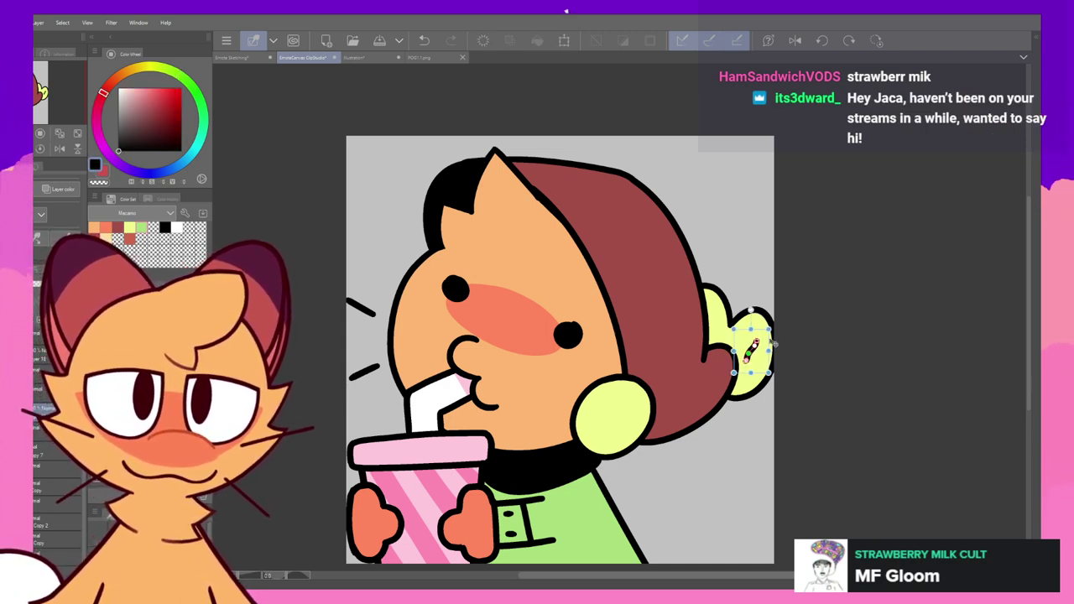
click(758, 343)
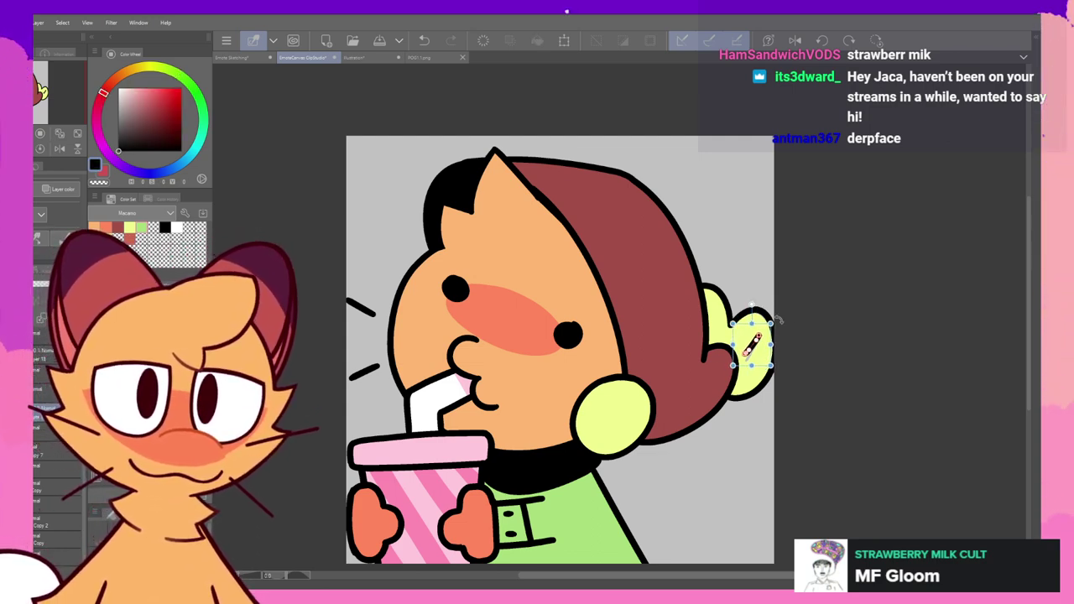
click(58, 430)
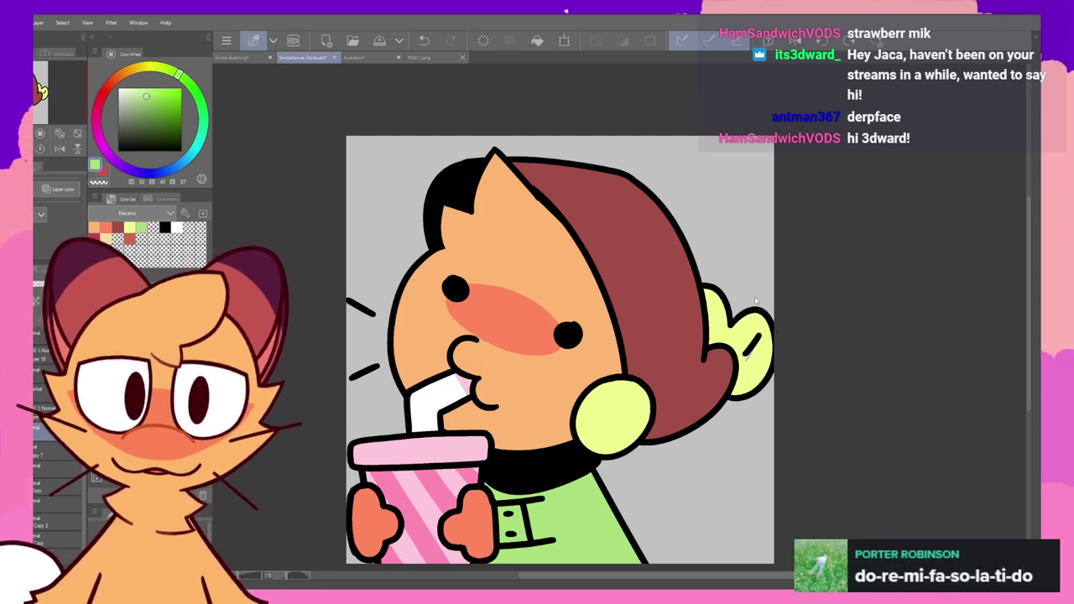
alt+click(747, 356)
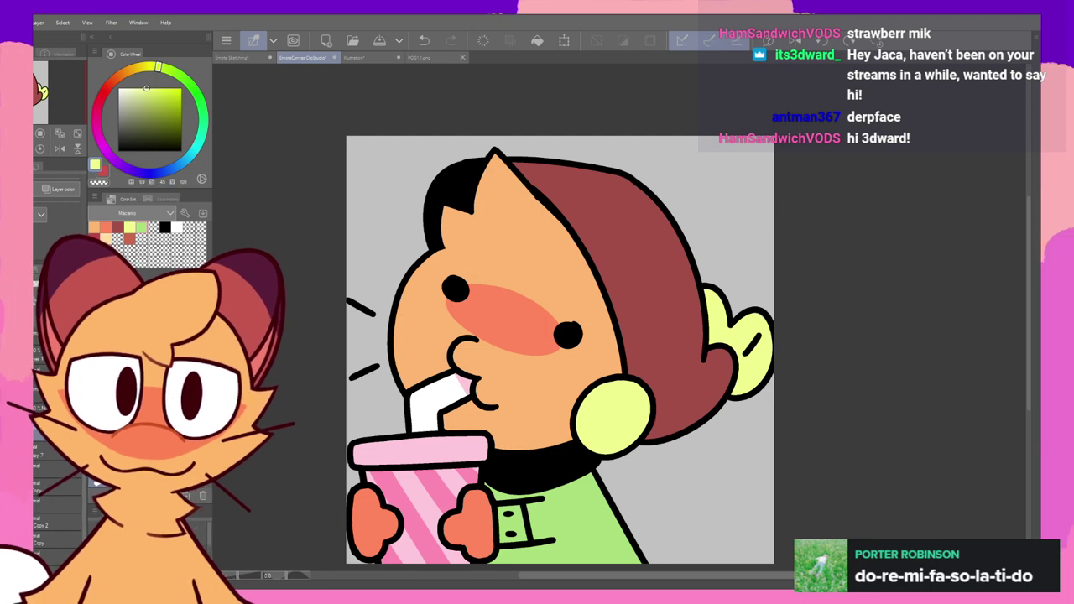
alt+click(751, 348)
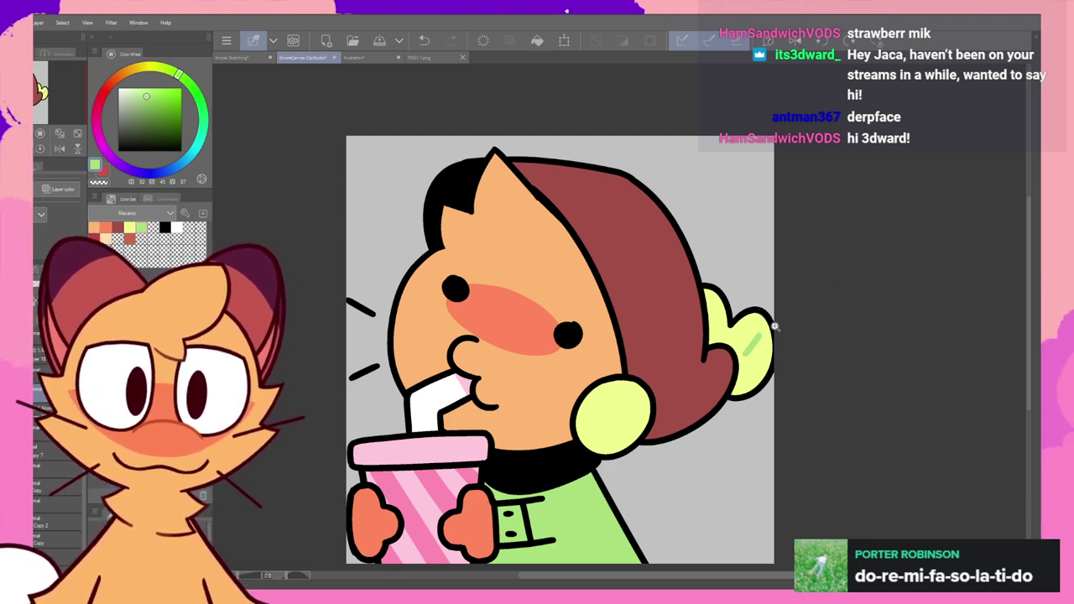
- Examine the whole emote at reduced size and compare it mirrored and in its normal orientation
scroll(809, 302, down, 5)
scroll(795, 319, up, 4)
scroll(770, 349, down, 3)
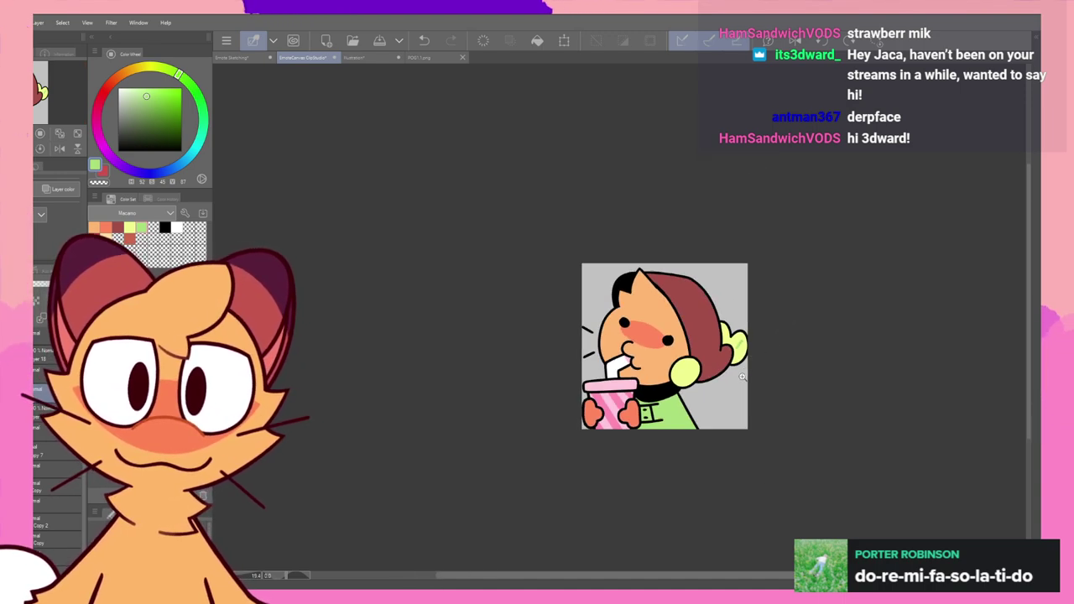
scroll(769, 348, up, 4)
click(794, 44)
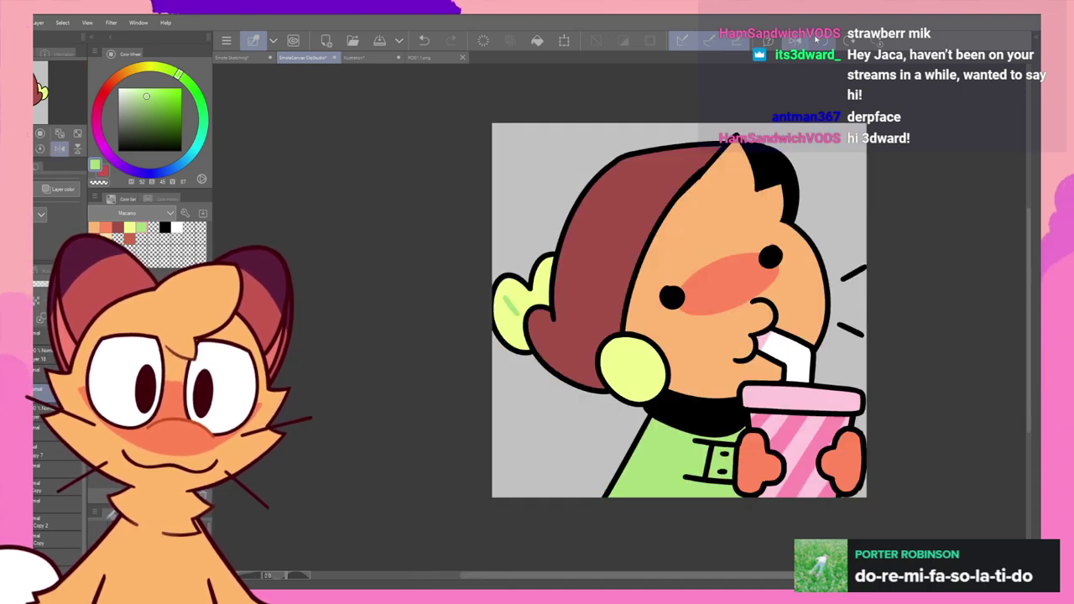
click(793, 45)
click(793, 44)
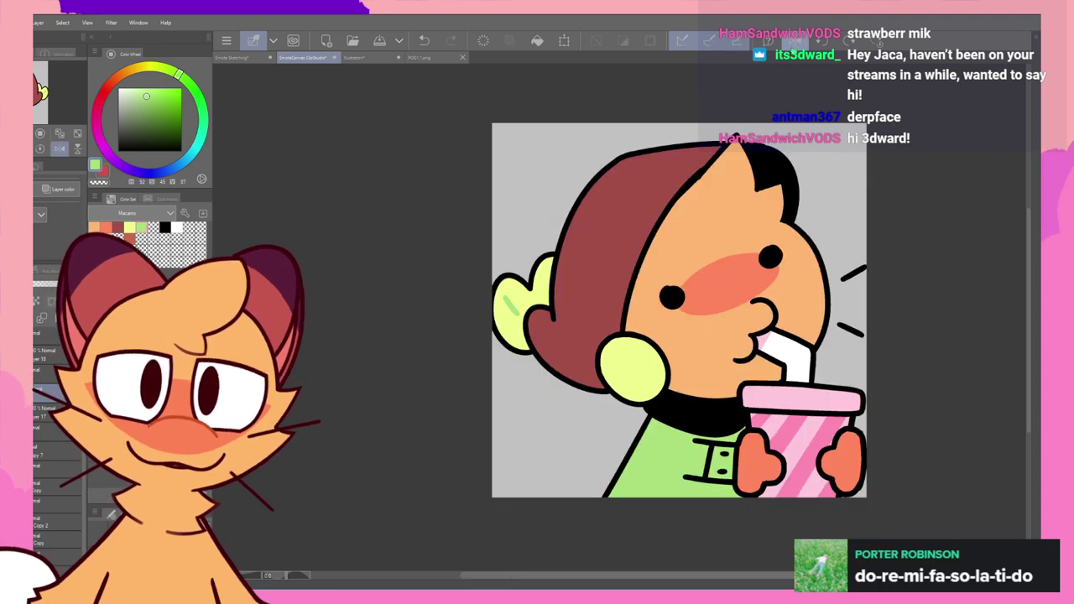
click(793, 44)
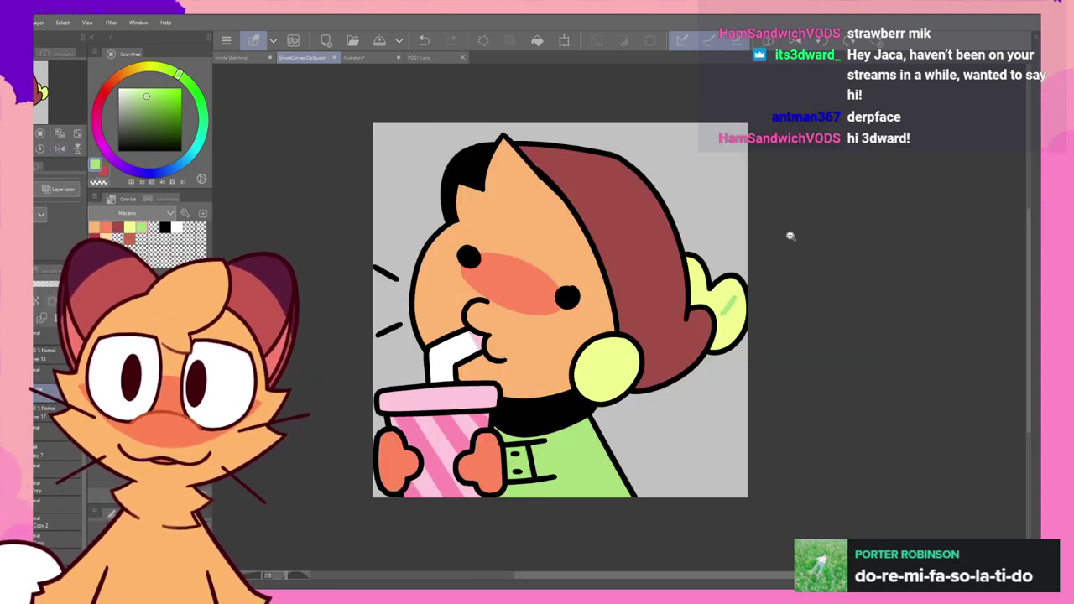
scroll(747, 386, down, 1)
scroll(748, 407, up, 2)
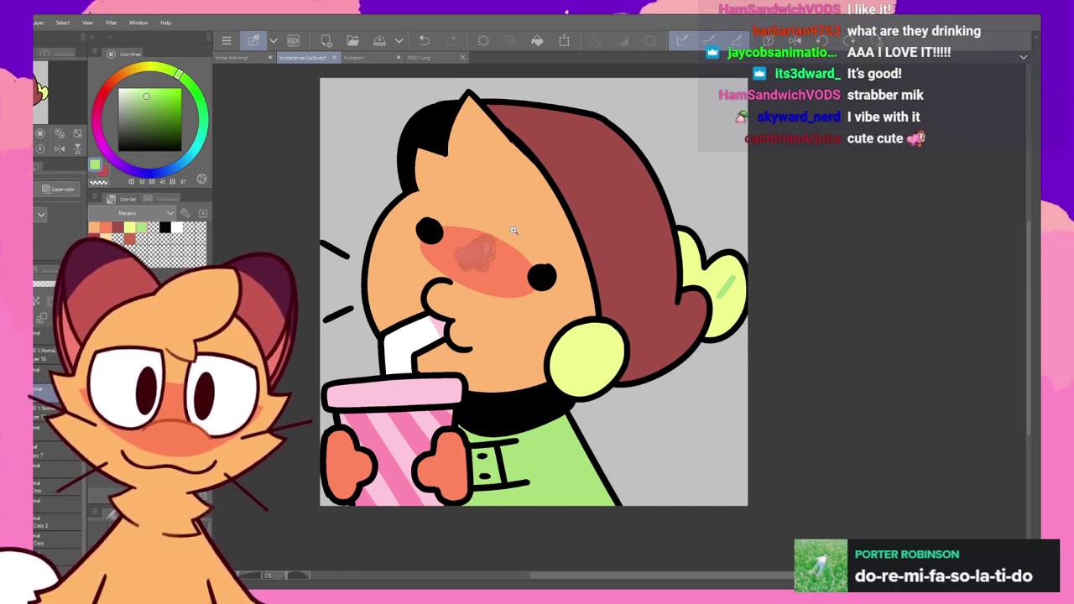
key(ctrl+z)
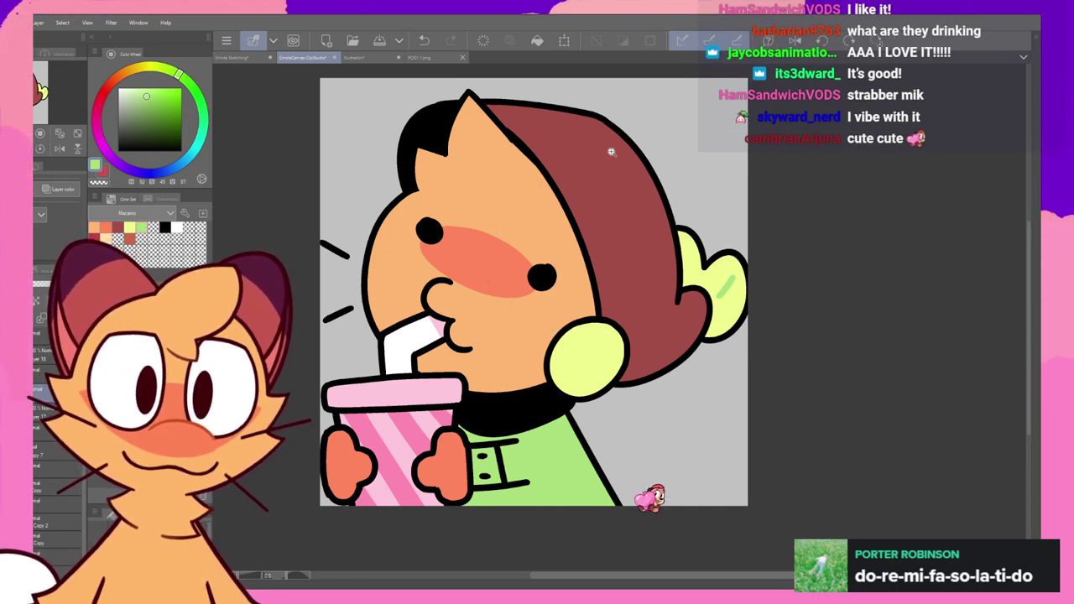
click(794, 42)
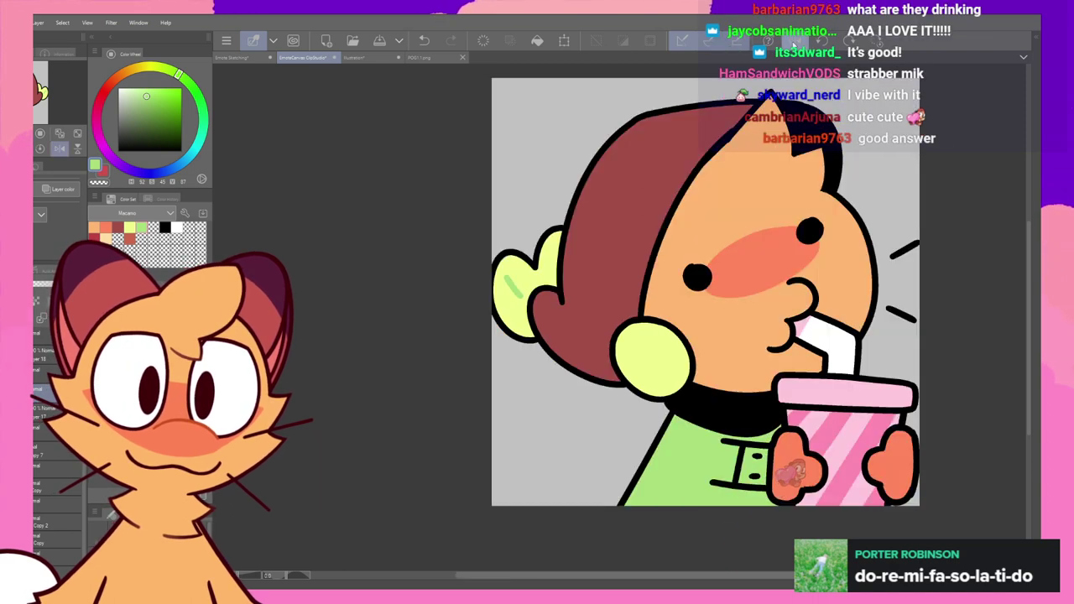
click(794, 44)
click(793, 43)
click(791, 42)
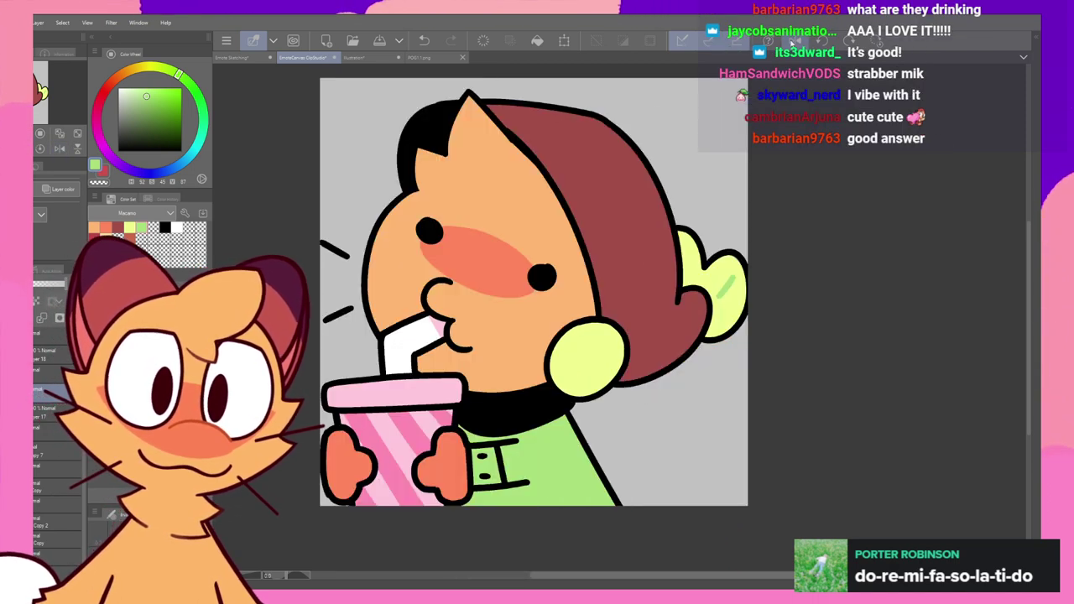
- Examine how the emote reads at very small display sizes
scroll(665, 264, down, 3)
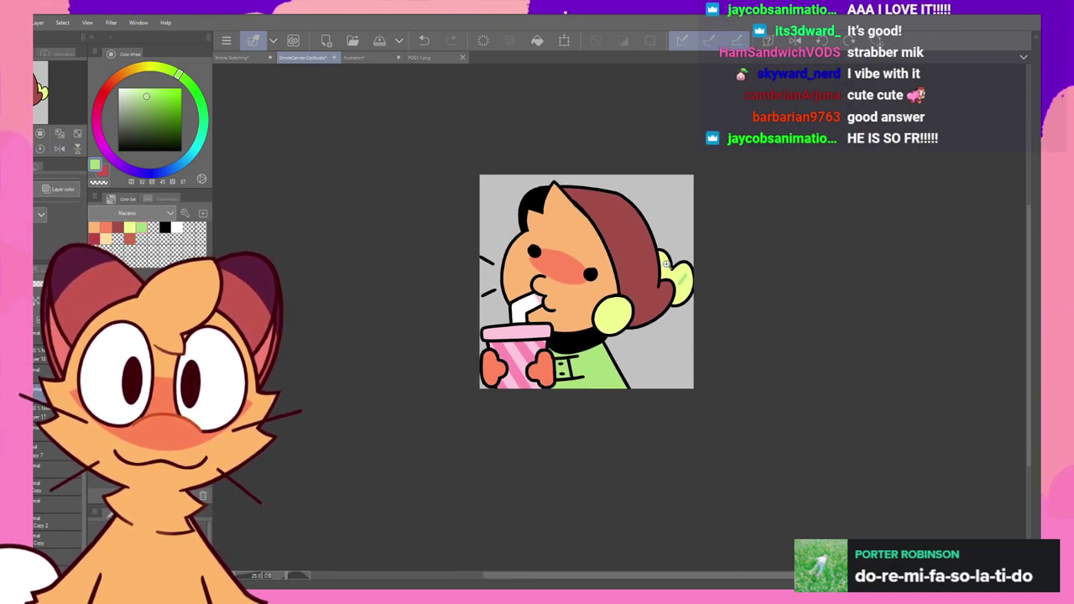
scroll(666, 264, up, 2)
scroll(665, 255, down, 2)
scroll(698, 228, up, 2)
scroll(719, 213, down, 2)
scroll(745, 186, up, 2)
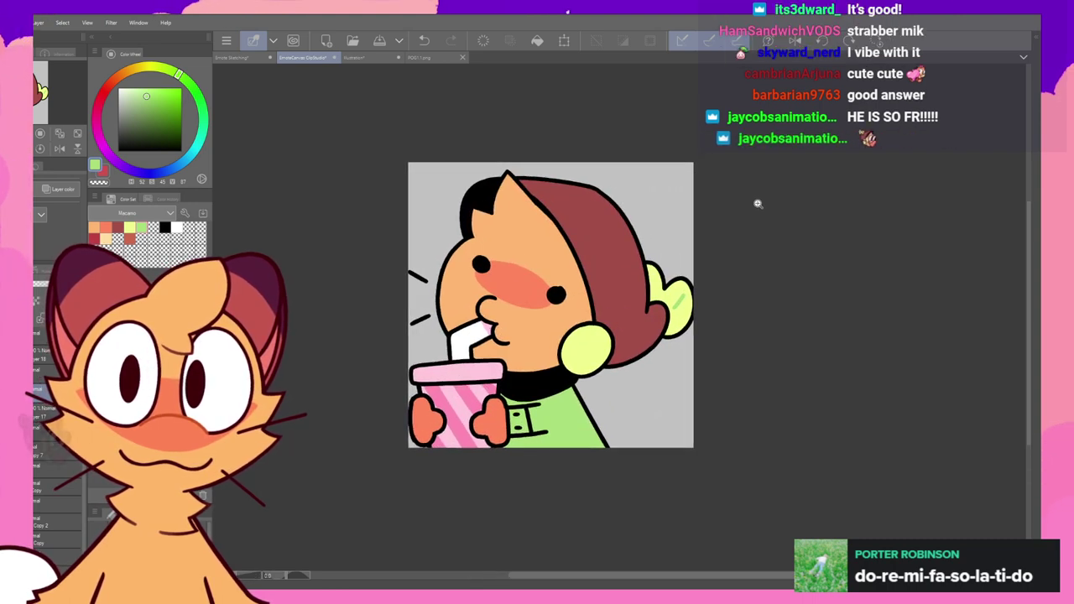
scroll(757, 203, down, 8)
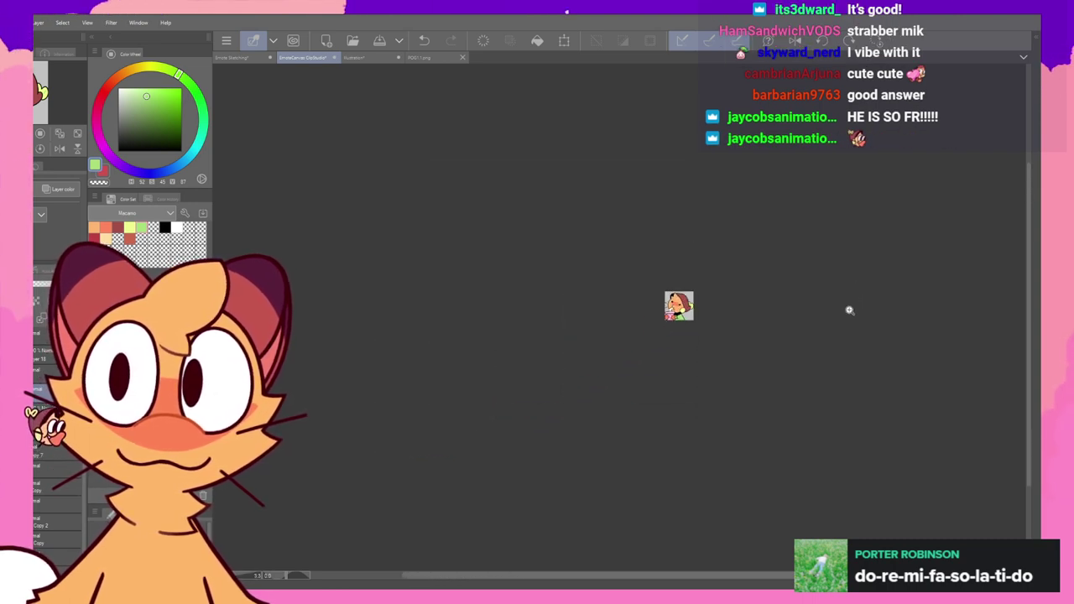
scroll(843, 314, up, 4)
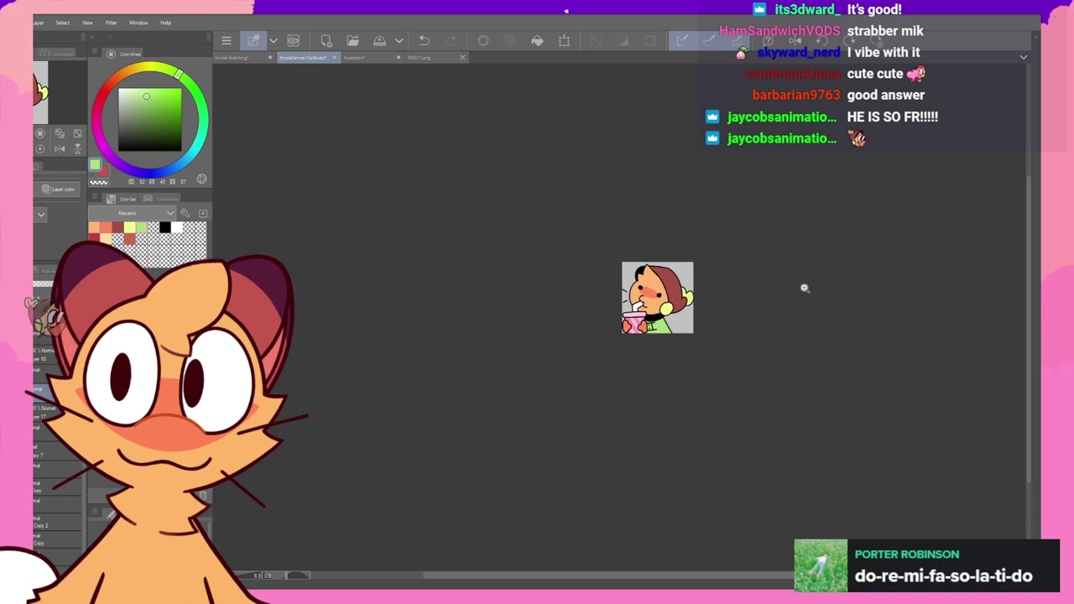
scroll(803, 287, up, 4)
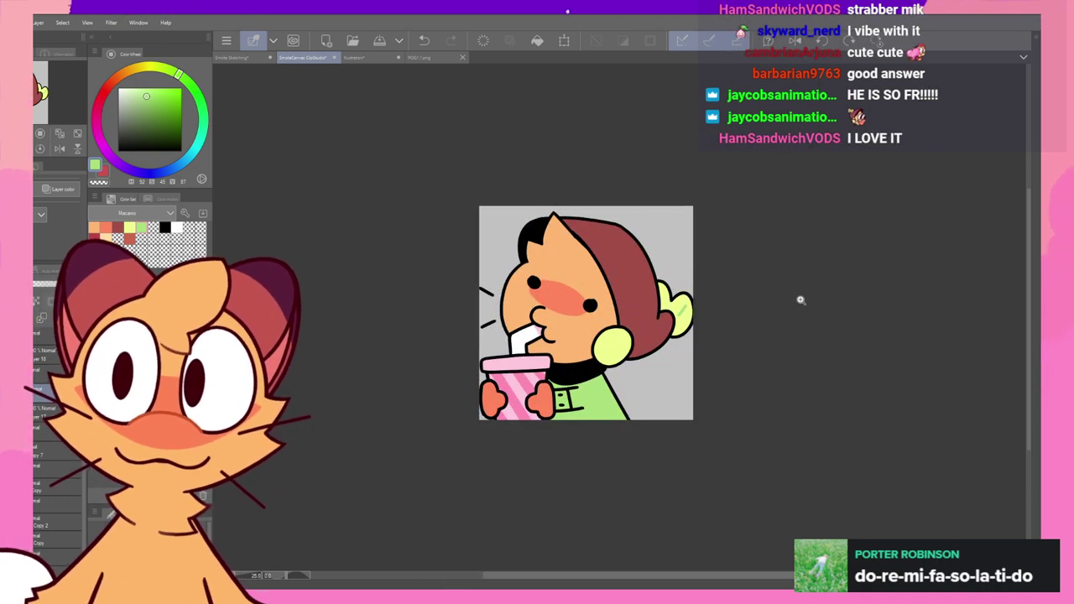
scroll(800, 299, up, 2)
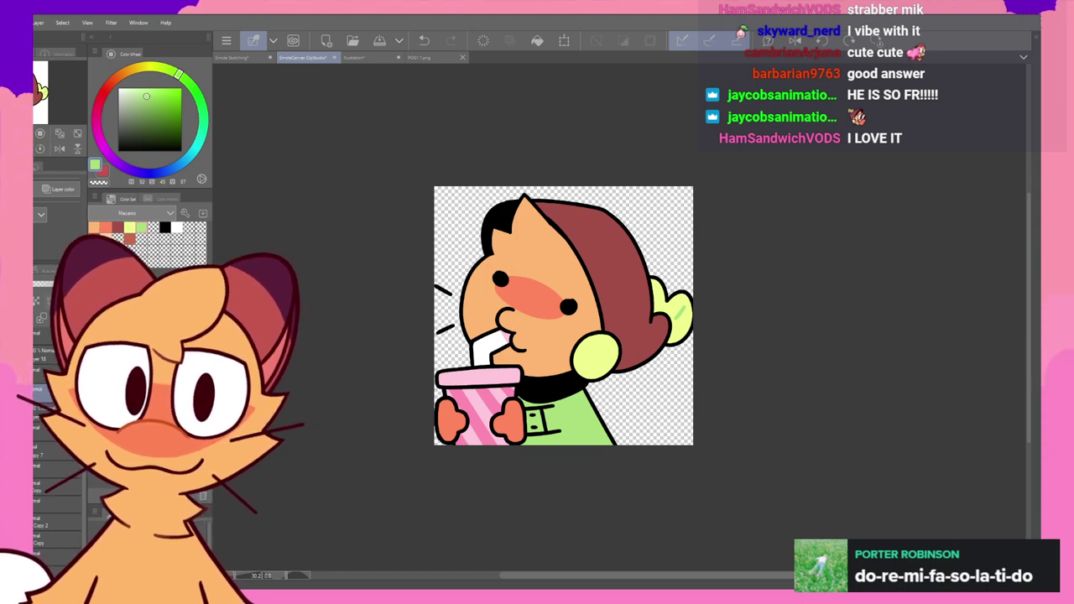
- Select the uppermost layer in the visible part of the layer list and show the grey background again
click(37, 333)
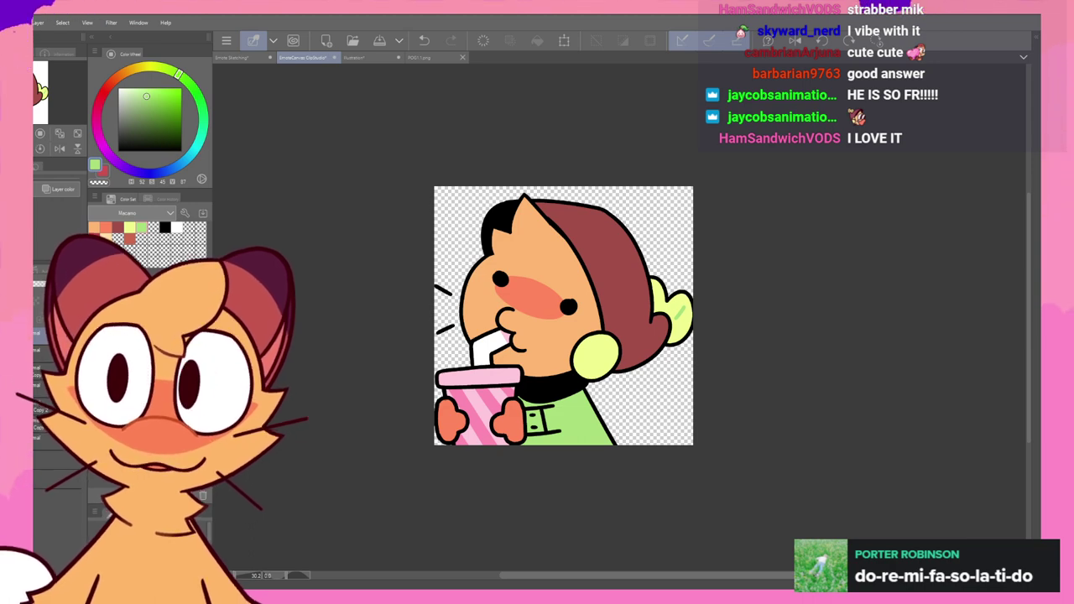
drag(509, 328, 570, 328)
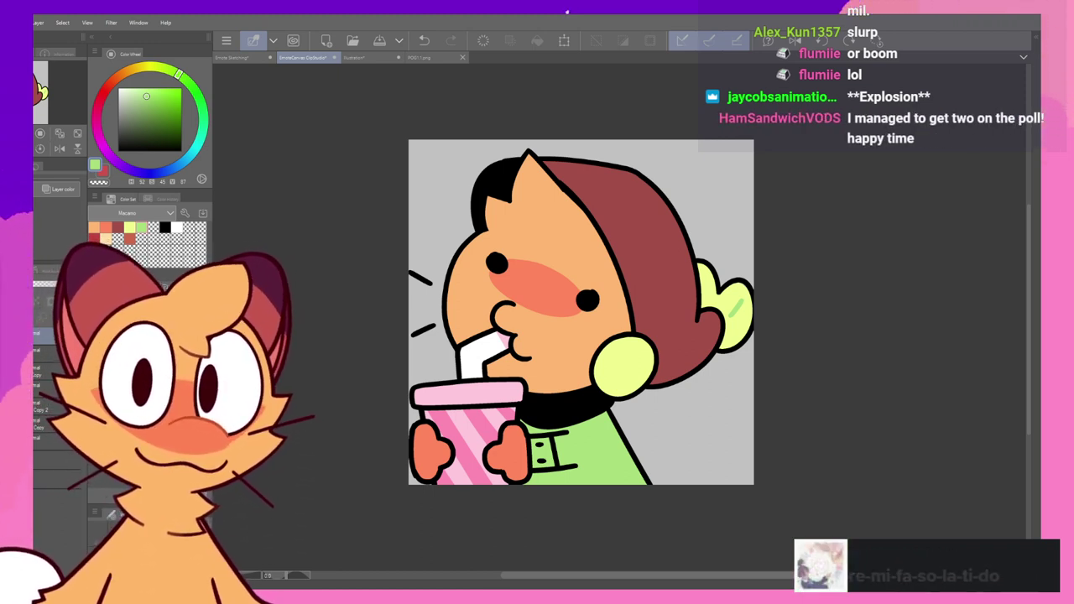
scroll(638, 323, down, 5)
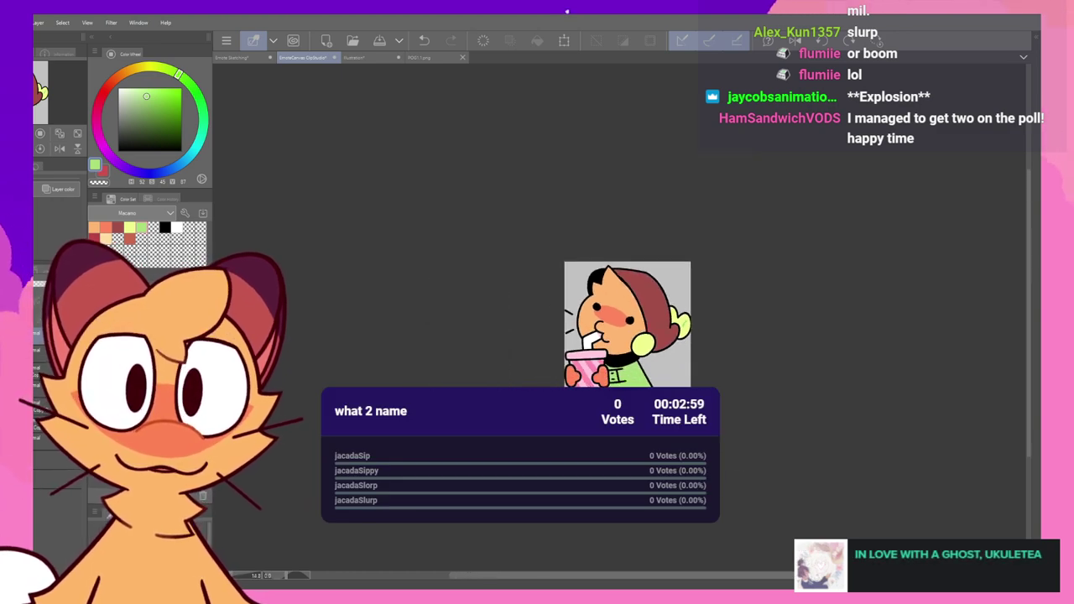
scroll(688, 352, up, 3)
scroll(688, 352, down, 1)
scroll(689, 352, up, 5)
scroll(689, 352, down, 1)
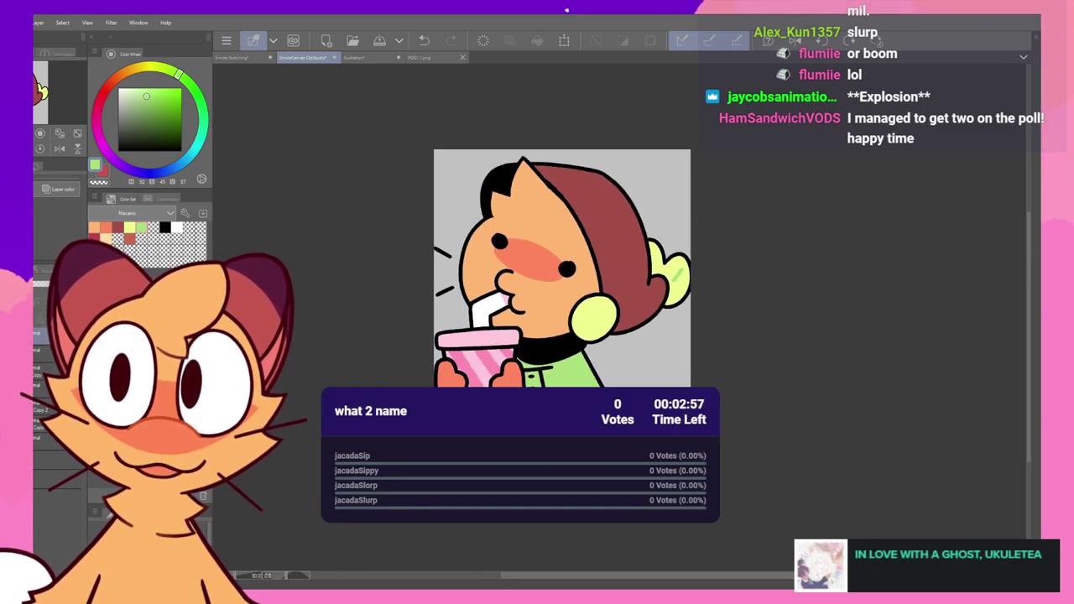
scroll(689, 352, up, 2)
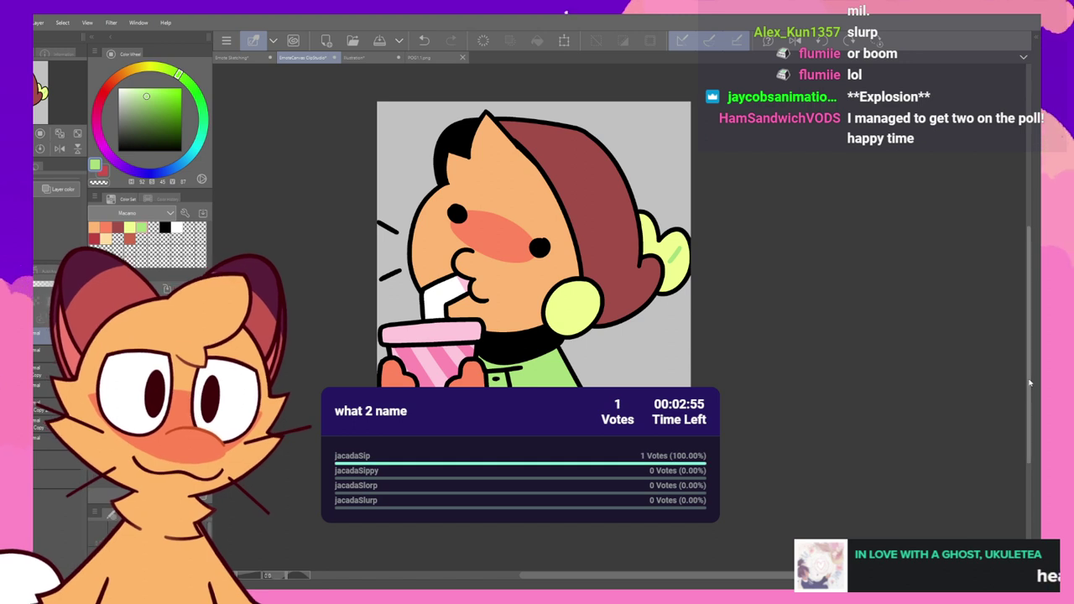
scroll(1032, 395, down, 2)
scroll(1032, 394, down, 1)
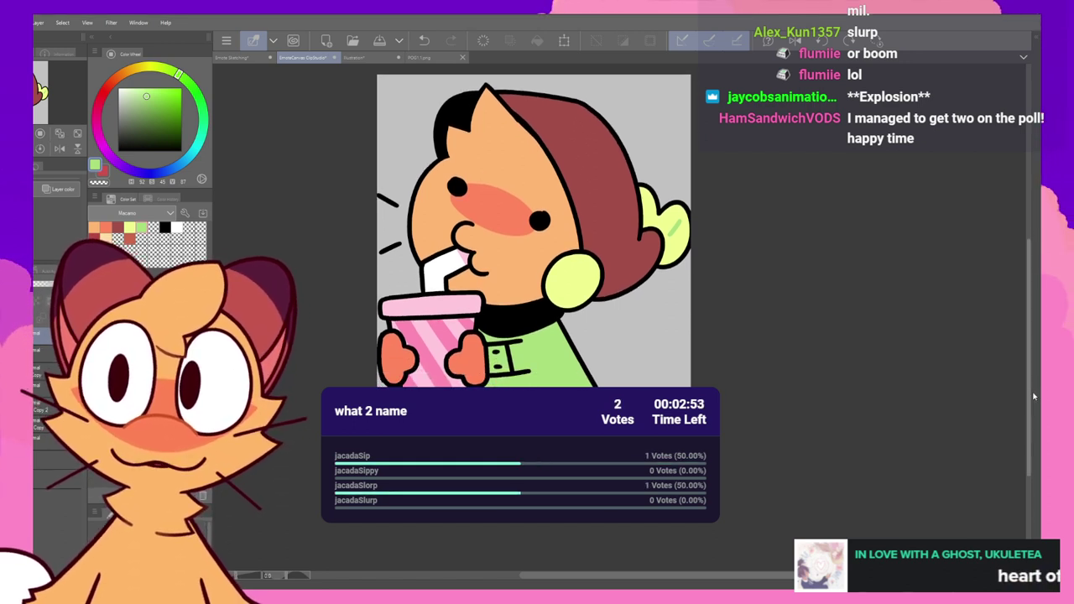
scroll(1033, 396, down, 1)
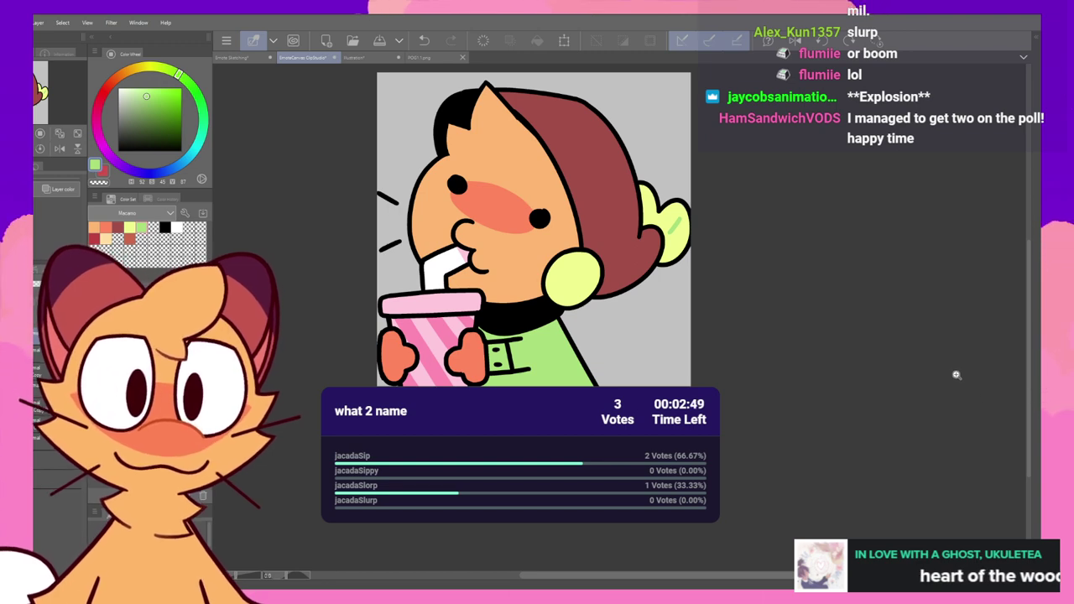
scroll(572, 307, down, 1)
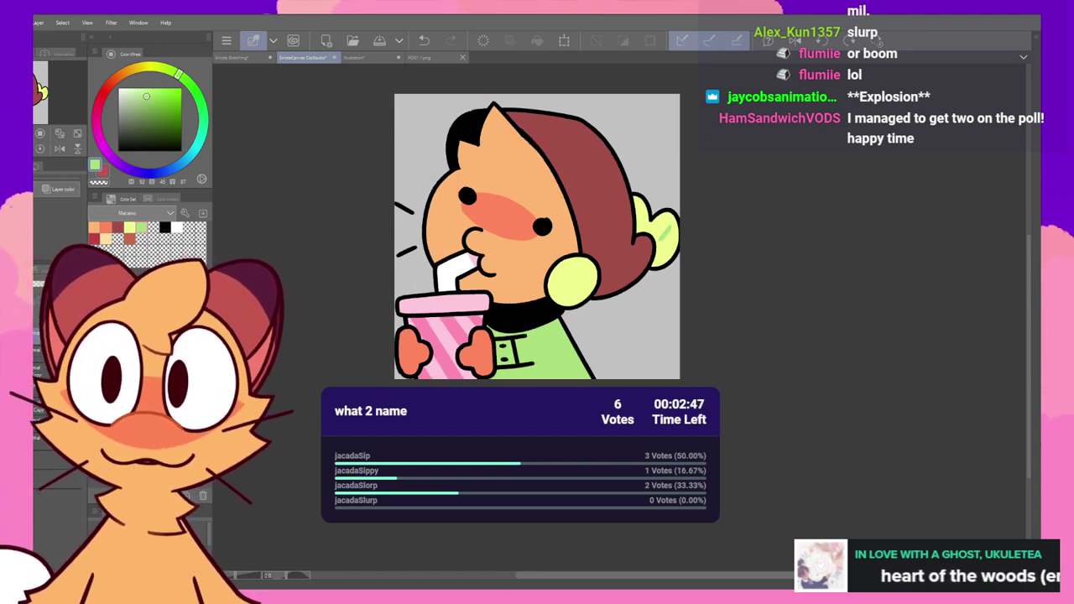
drag(785, 575, 792, 575)
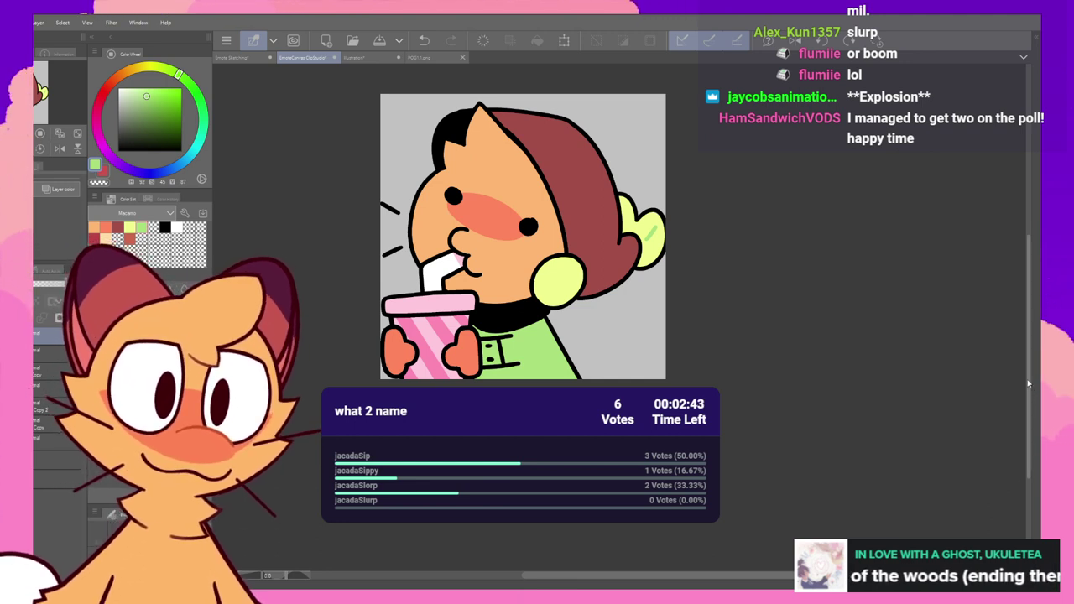
scroll(1028, 380, up, 1)
drag(1028, 379, 1028, 380)
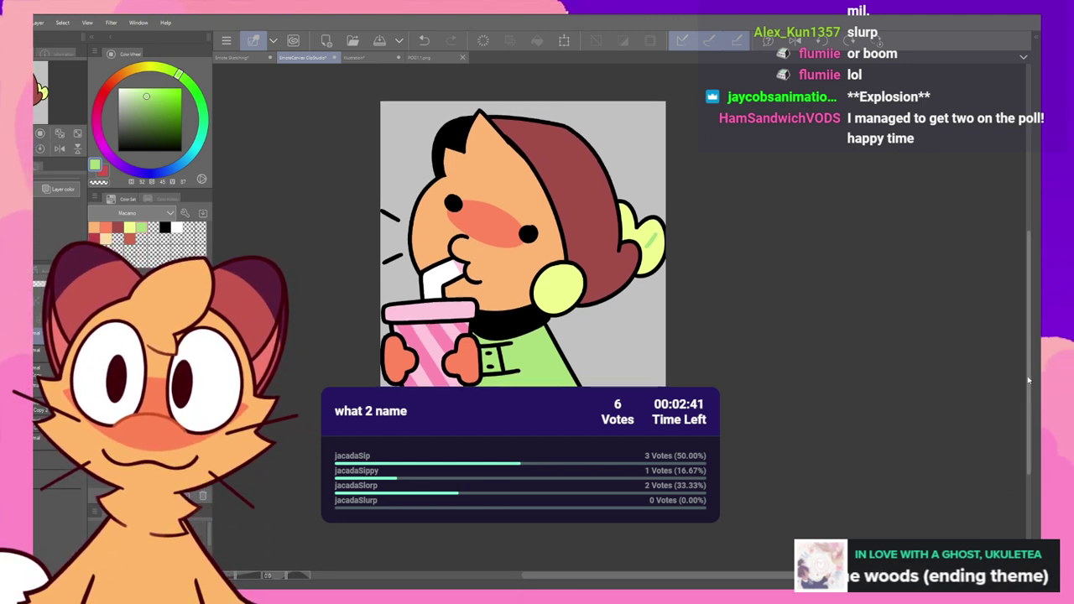